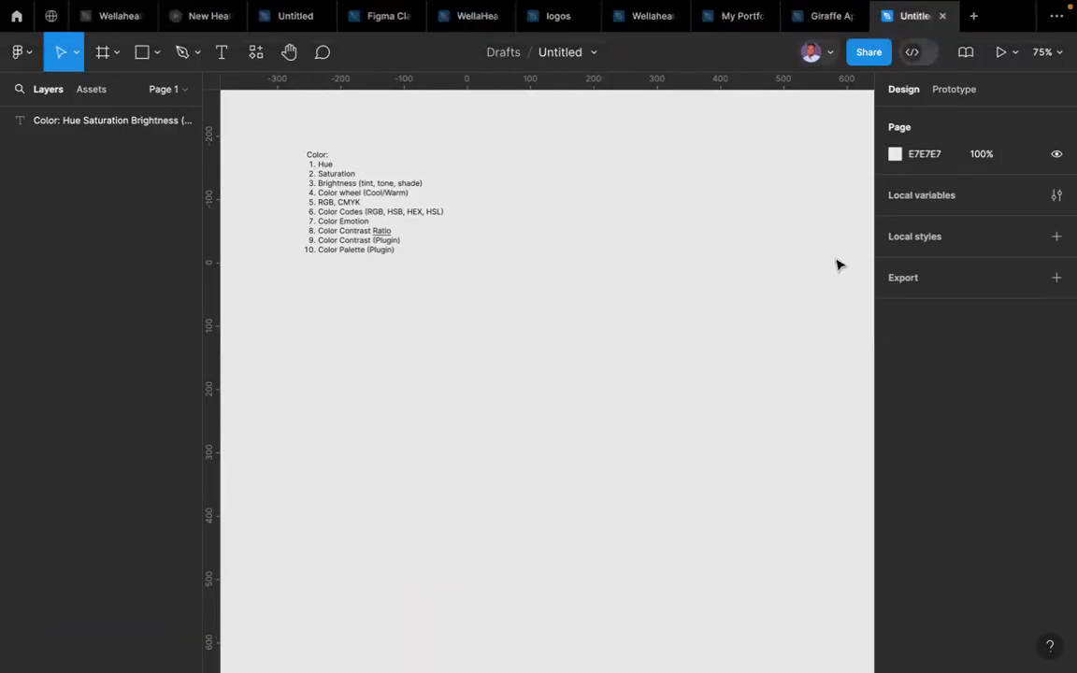
- Set the page background color to pure red, FF0000
left_click(894, 155)
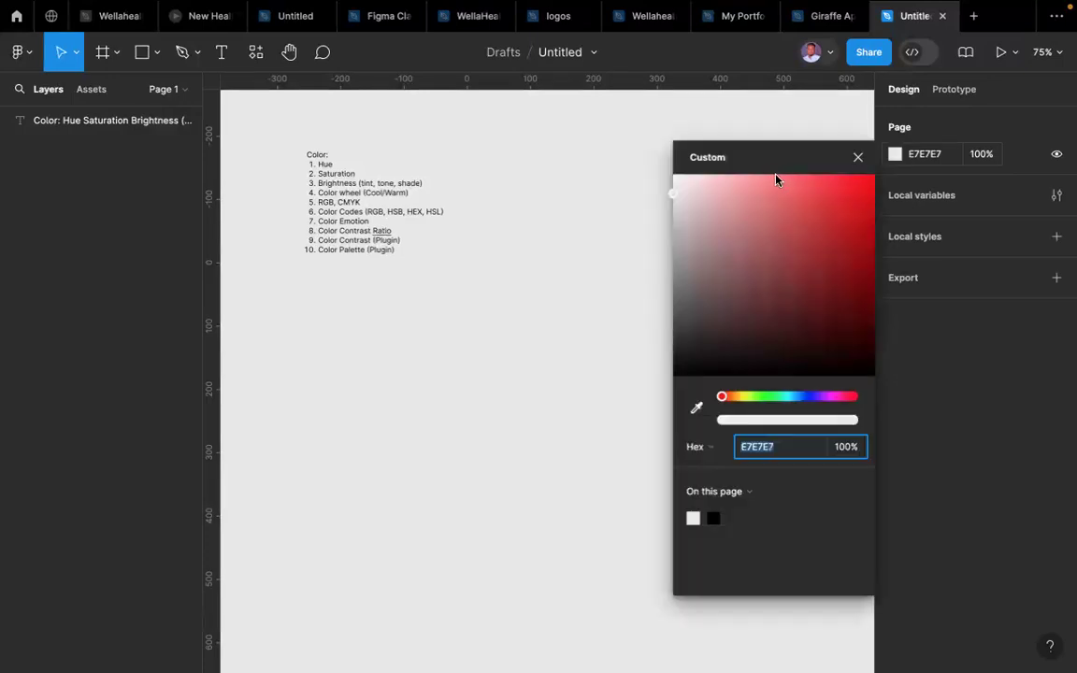
left_click(794, 121)
left_click(895, 154)
left_click(722, 398)
left_click_drag(722, 398, 853, 400)
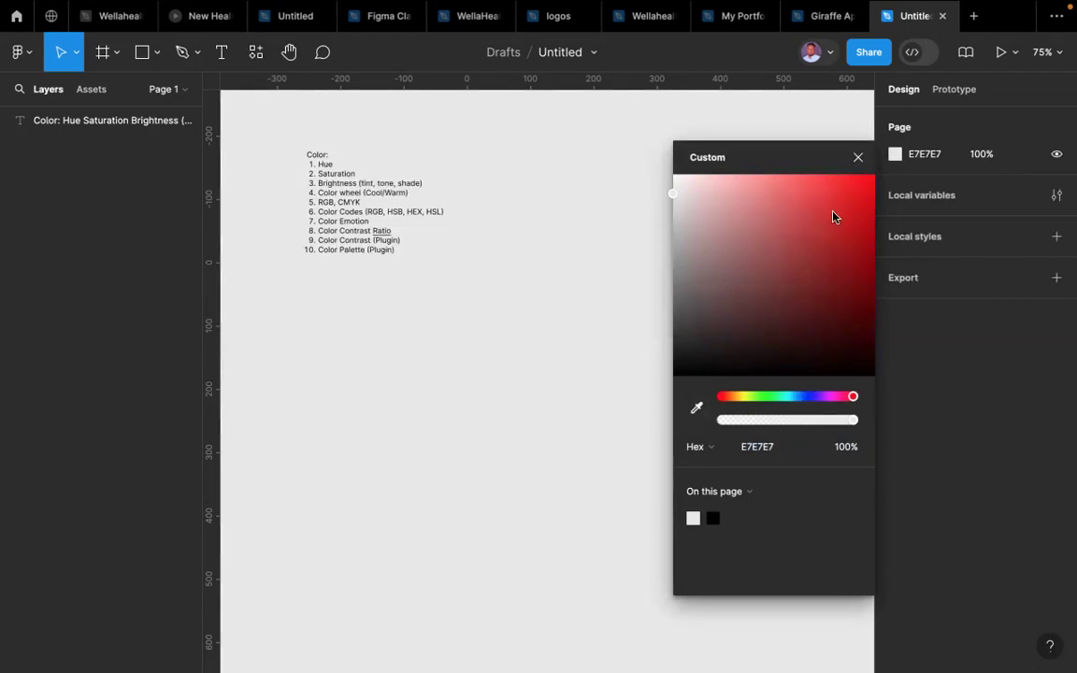
left_click_drag(842, 204, 876, 174)
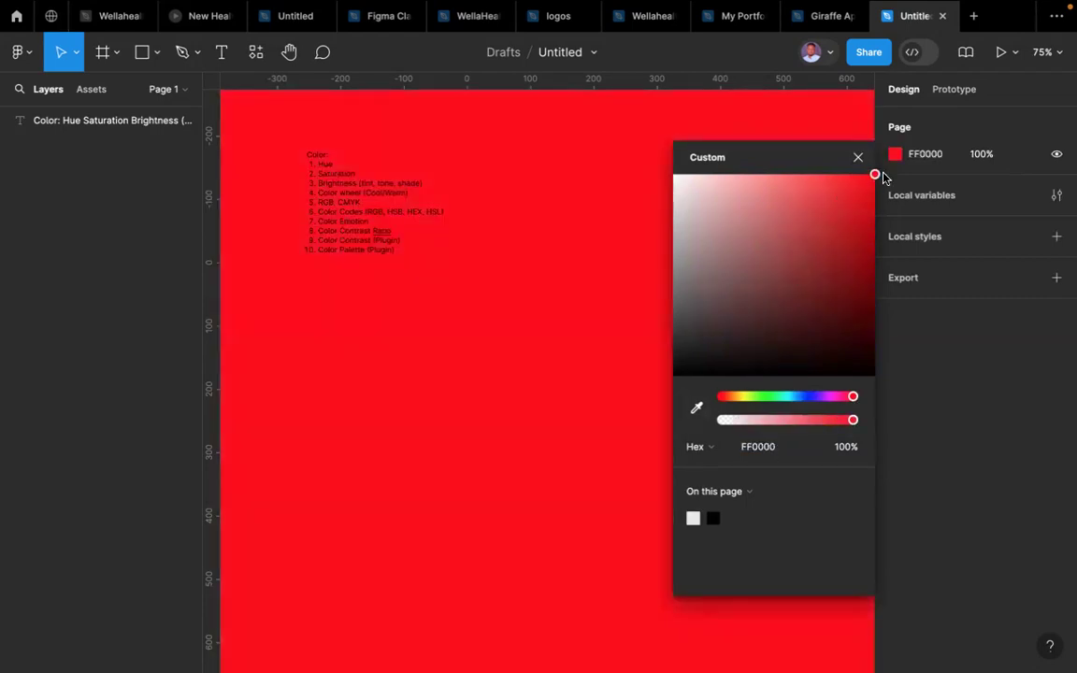
- Set the page background to the light grey EAEAEA
left_click_drag(853, 400, 703, 402)
left_click_drag(704, 206, 656, 202)
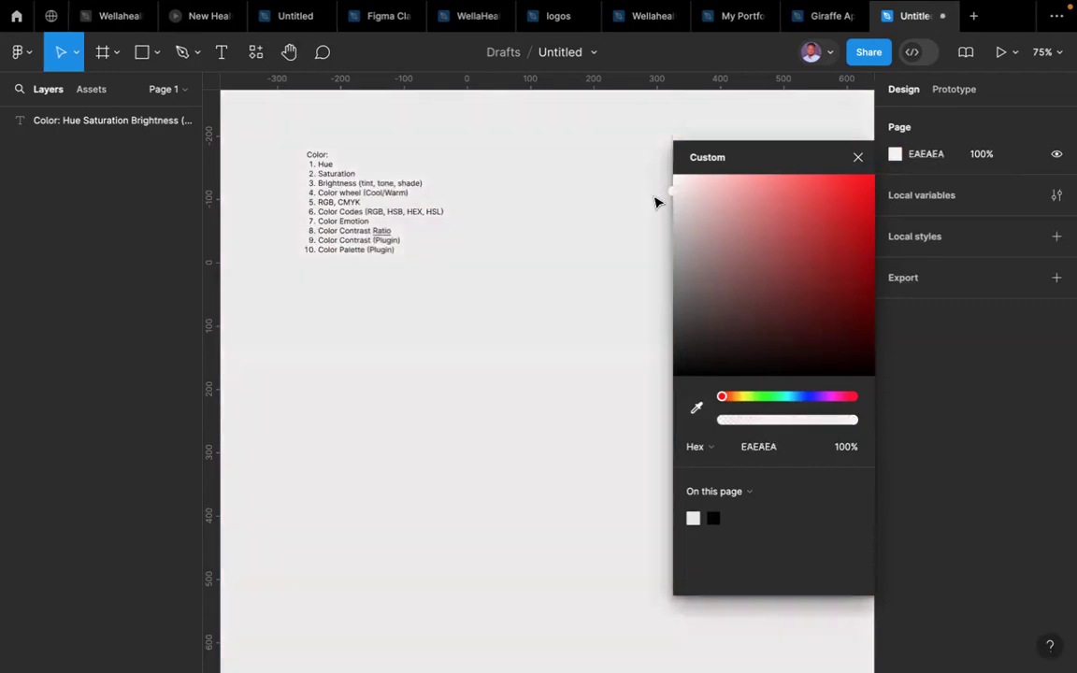
left_click(581, 182)
- Add a 100 × 100 frame beside the color topic list and fill it with pure red, FF0000
left_click(102, 52)
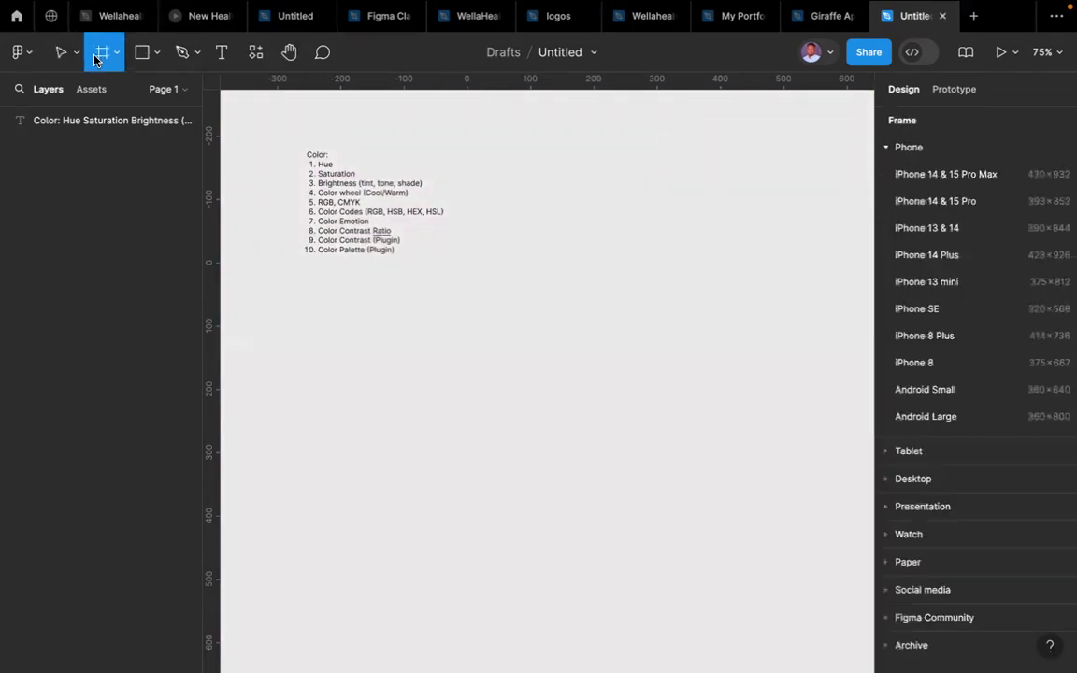
left_click(567, 273)
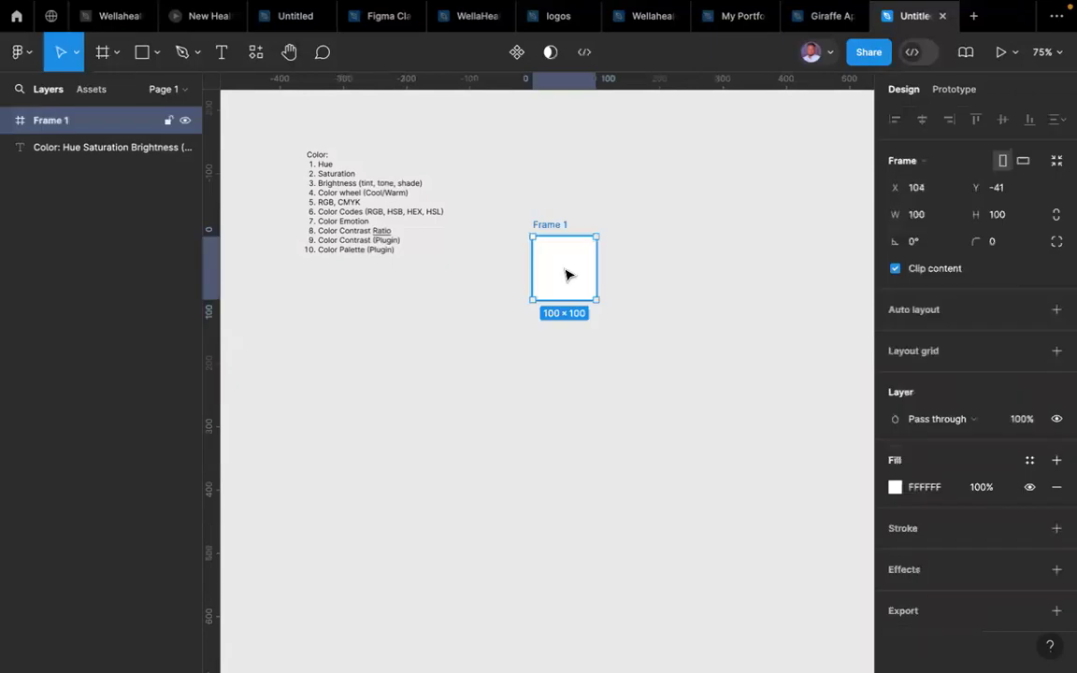
left_click(895, 489)
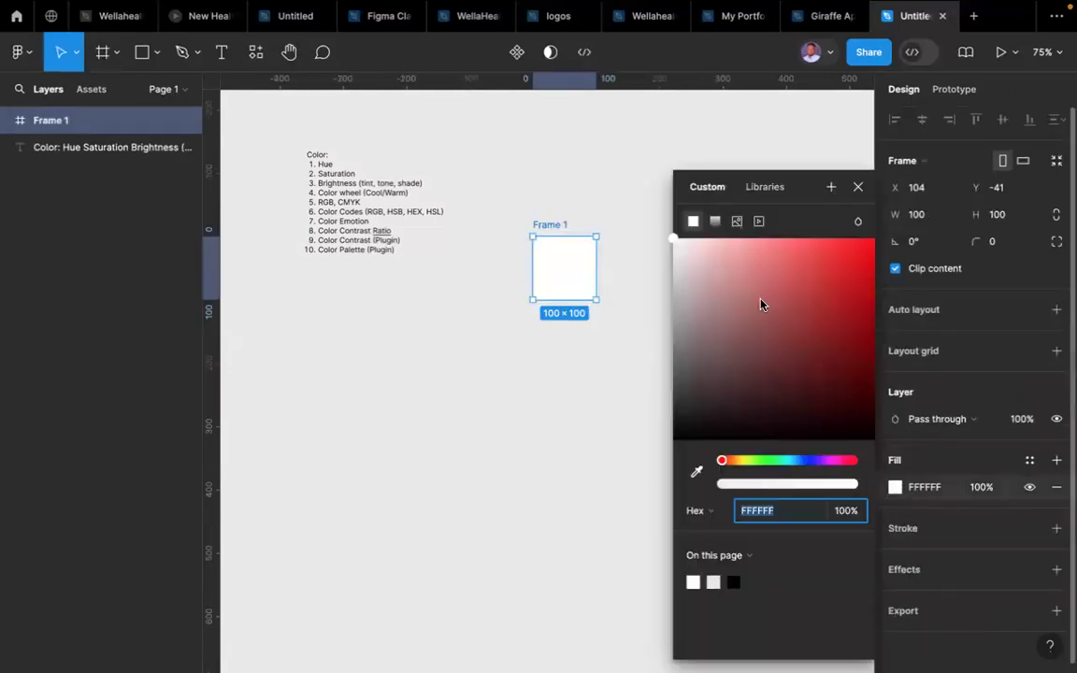
left_click(812, 253)
left_click_drag(848, 251, 896, 242)
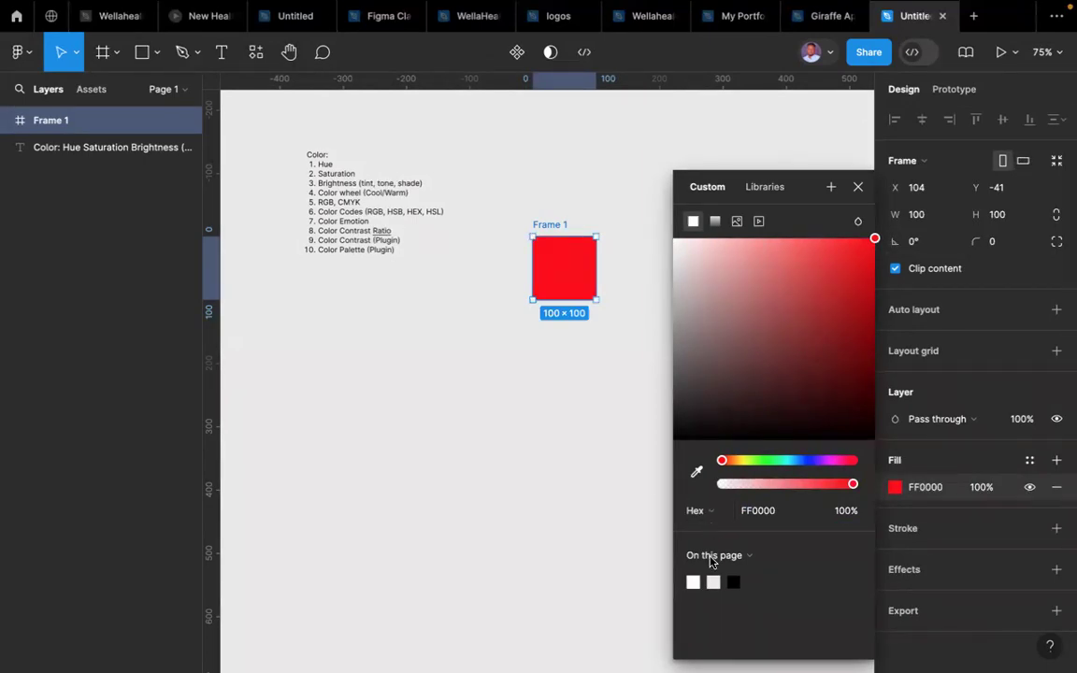
- Switch the frame's fill color model to HSL and reduce the saturation to 0
left_click(701, 510)
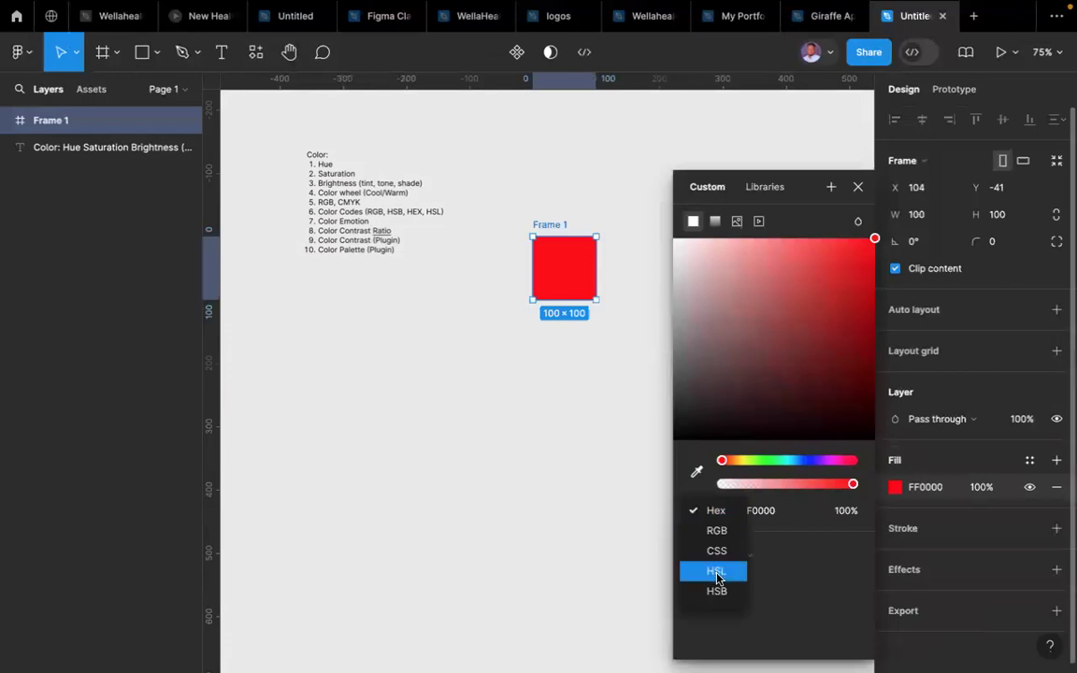
left_click(716, 570)
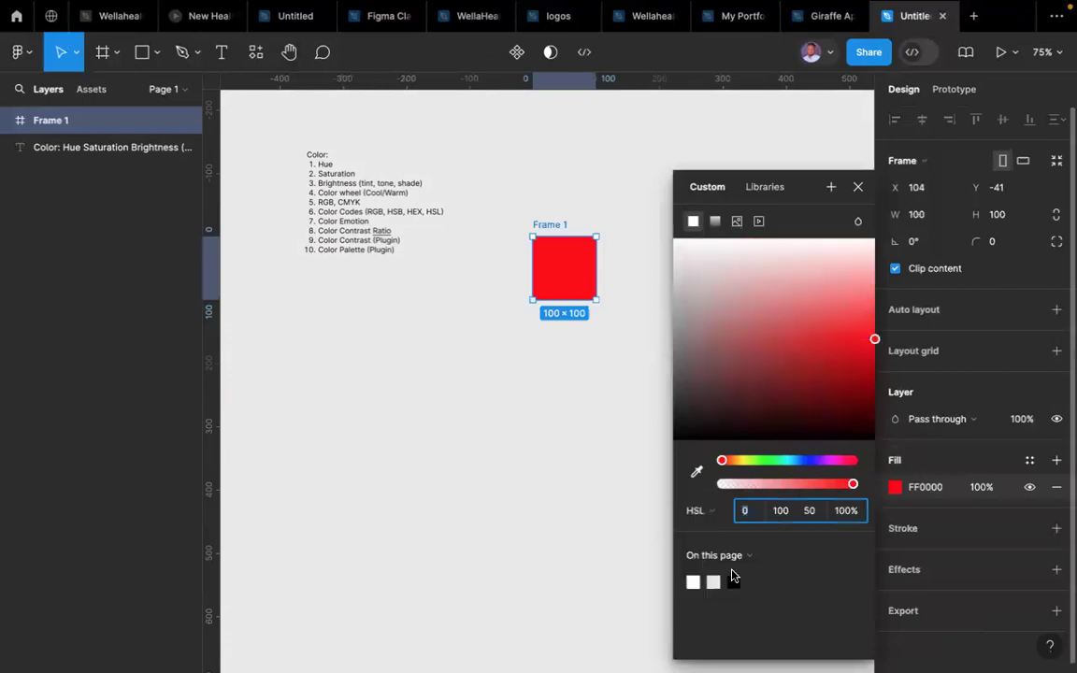
left_click(875, 341)
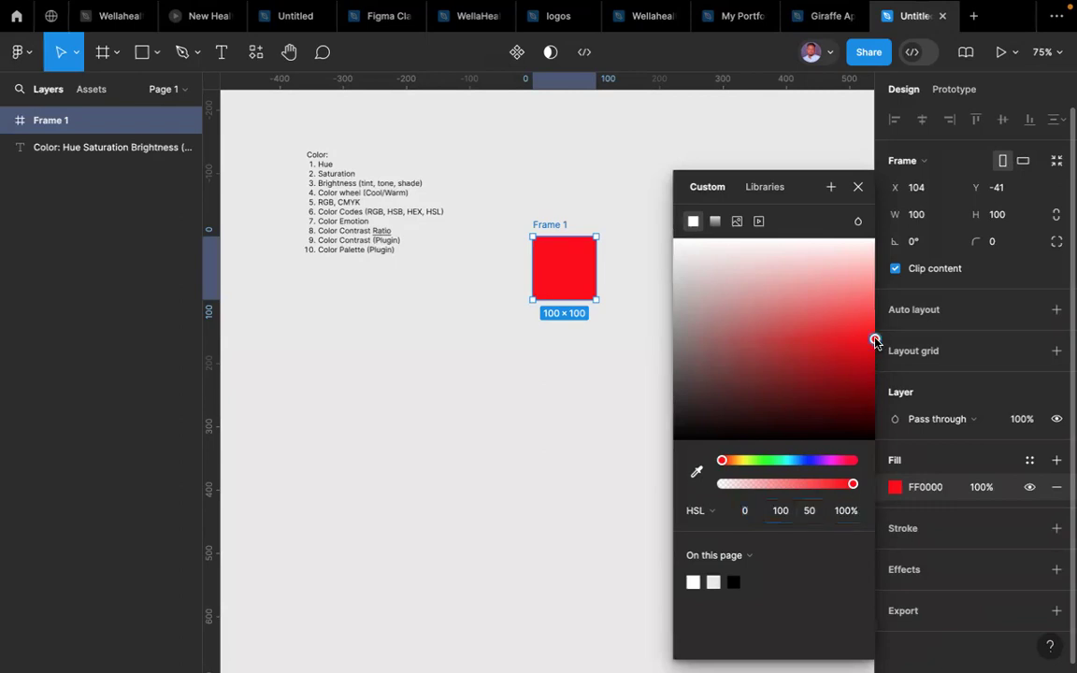
left_click_drag(876, 342, 672, 339)
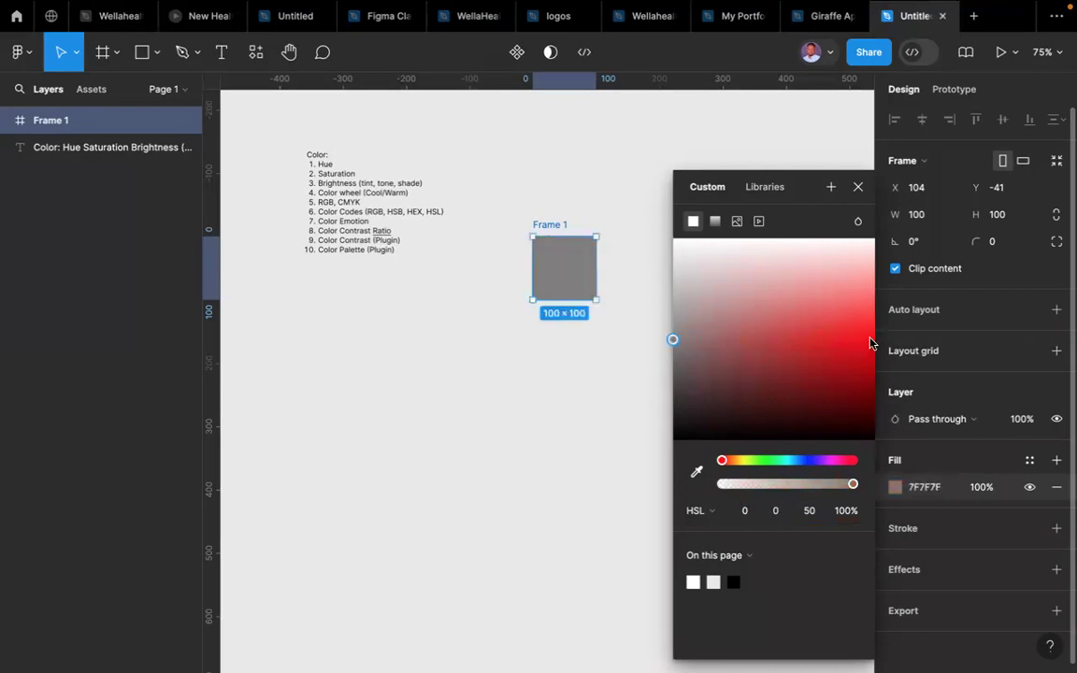
- Bring the frame's fill back to a saturated red with a lightness of about 54
left_click(873, 335)
left_click_drag(886, 338, 901, 340)
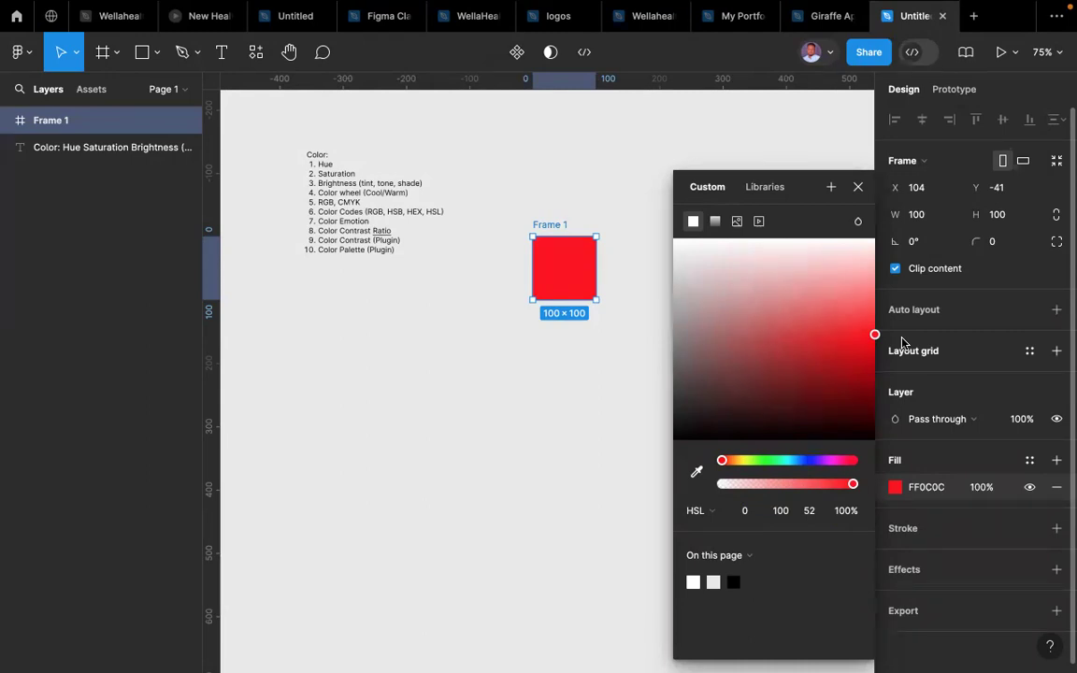
left_click_drag(874, 338, 874, 336)
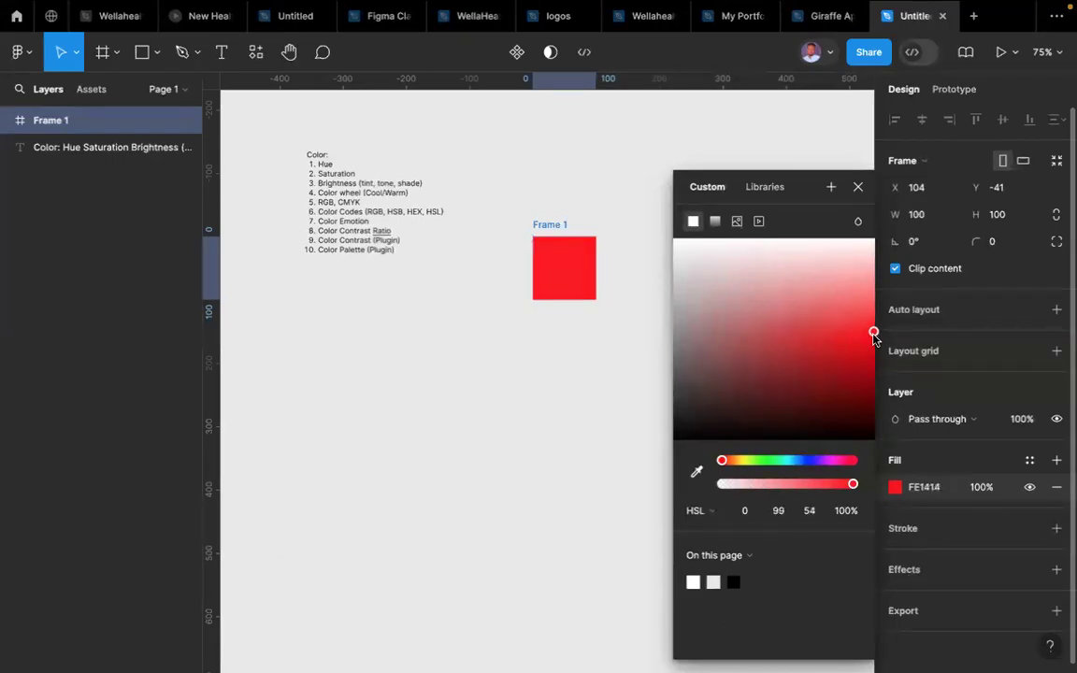
- Nudge the frame up to Y -45 and adjust its fill to the red FF1A1A
key("Up")
key("Up")
key("Up")
key("Up")
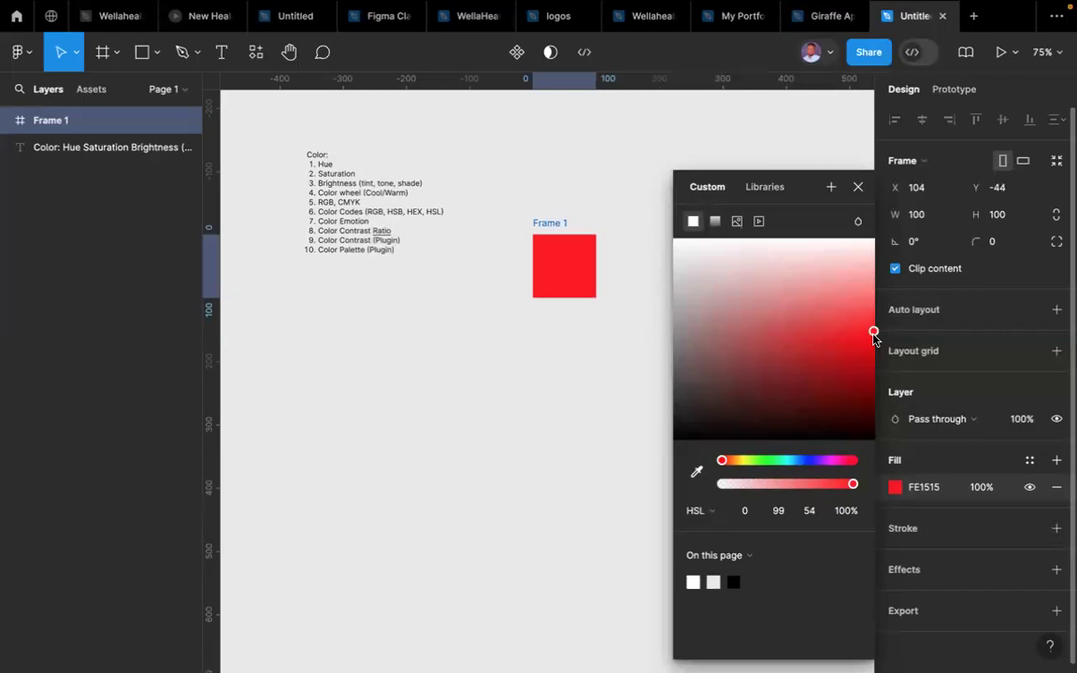
left_click_drag(875, 336, 881, 335)
left_click(881, 335)
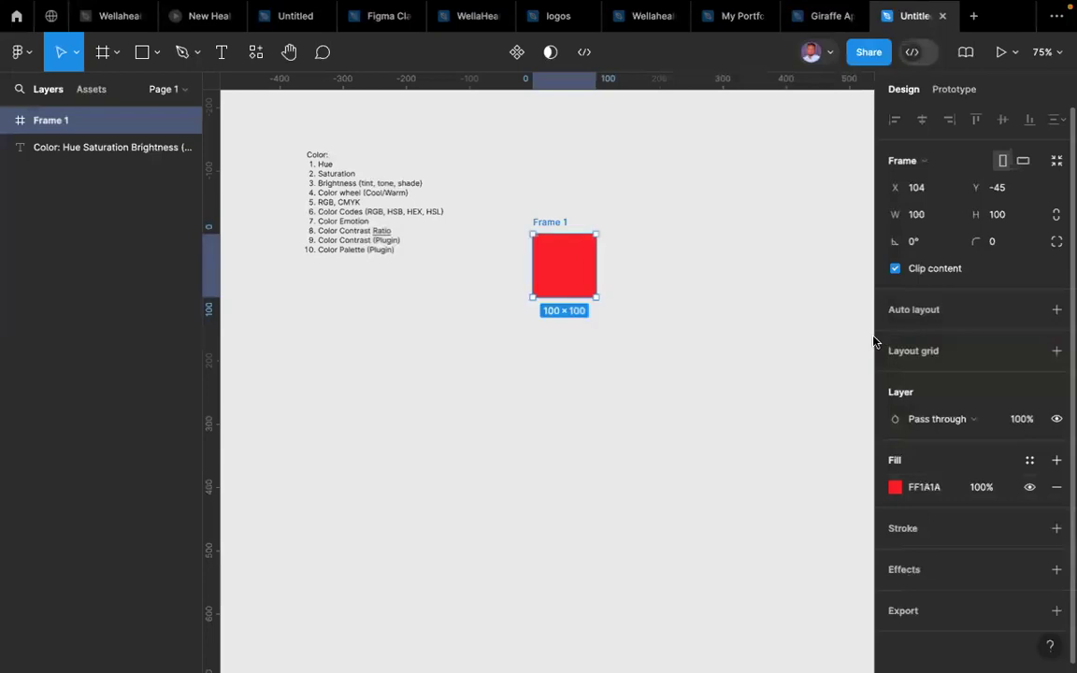
- Raise the fill's HSL lightness gradually to 99 at full saturation, tinting the frame's red to FFFAFA
left_click(895, 488)
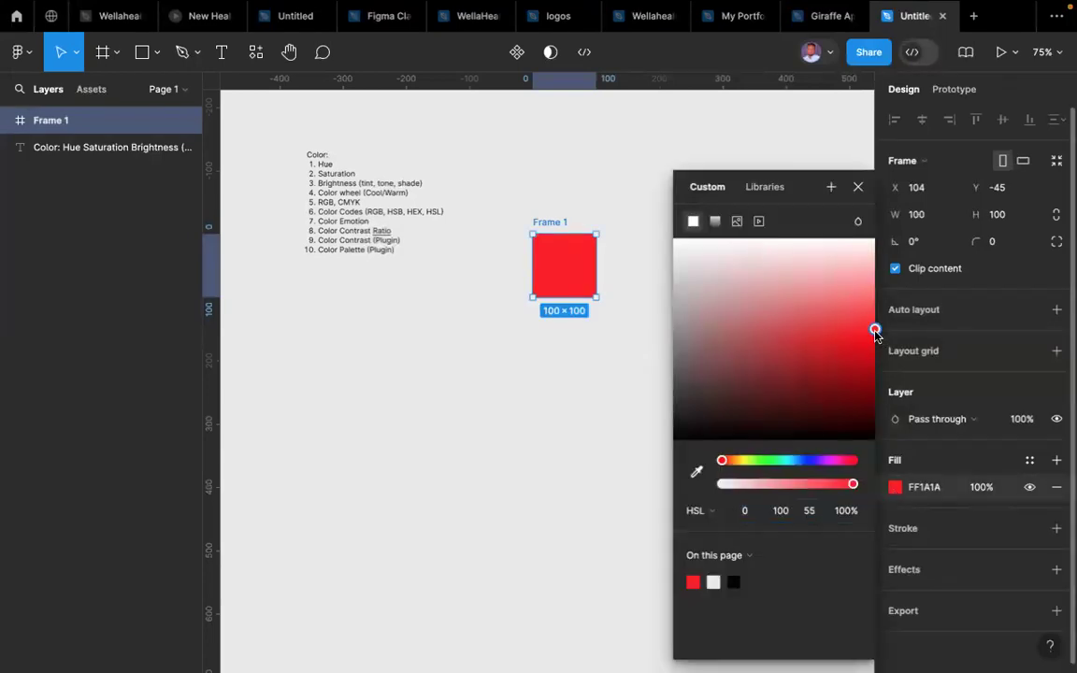
key("Up")
key("Up")
key("Up")
key("Up")
key("Up")
key("Up")
key("Up")
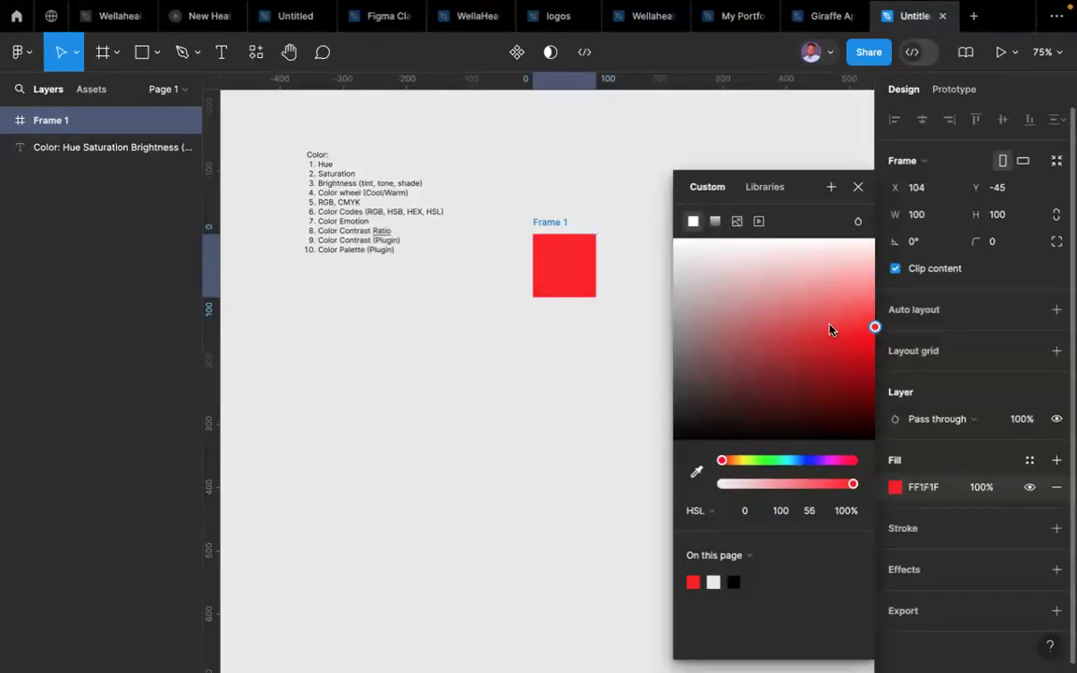
key("Up")
key("Up")
key("Up")
key("Up")
key("Up")
key("Up")
key("Up")
key("Up")
key("Up")
key("Up")
key("Up")
key("Up")
key("Up")
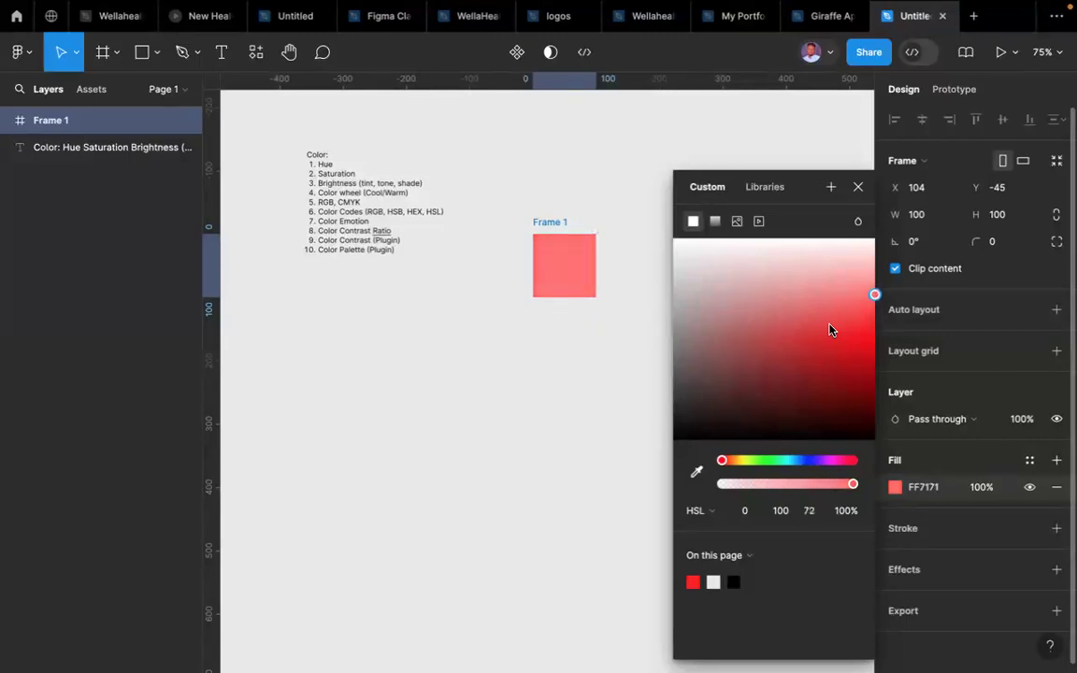
key("Up")
key("Up")
key("Up")
key("Up")
key("Up")
key("Up")
key("Up")
key("Up")
key("Up")
key("Up")
key("Up")
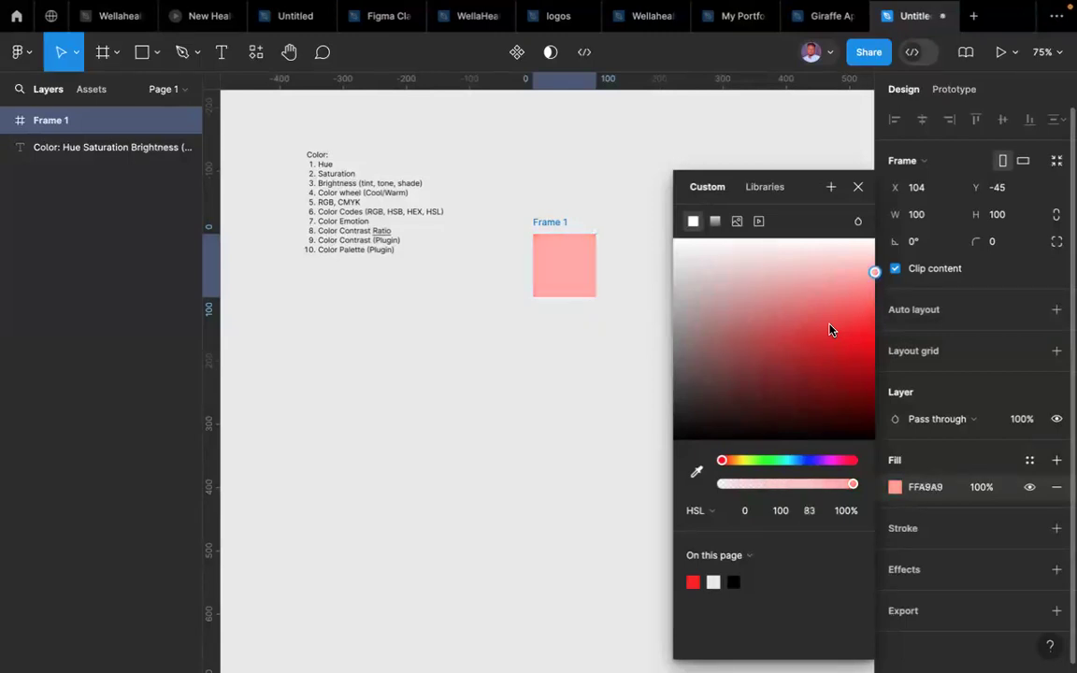
key("Up")
key("Up")
key("Up")
key("Up")
key("Up")
key("Up")
key("Up")
key("Up")
key("Up")
key("Up")
key("Up")
key("Up")
key("Up")
key("Up")
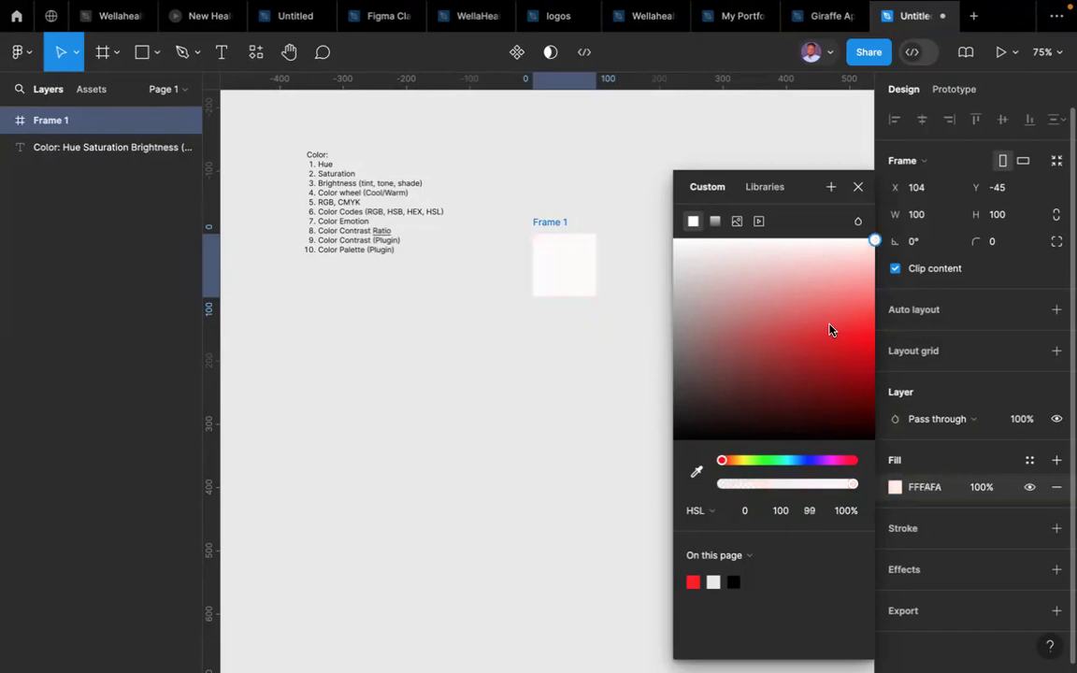
- Lower the fill's HSL lightness gradually to 0 at full saturation, shading the frame through red to black 000000
key("Down")
key("Down")
key("Down")
key("Down")
key("Down")
key("Down")
key("Down")
key("Down")
key("Down")
key("Down")
key("Down")
key("Down")
key("Down")
key("Down")
key("Down")
key("Down")
key("Down")
key("Down")
key("Down")
key("Down")
key("Down")
key("Down")
key("Down")
key("Down")
key("Down")
key("Down")
key("Down")
key("Down")
key("Down")
key("Down")
key("Down")
key("Down")
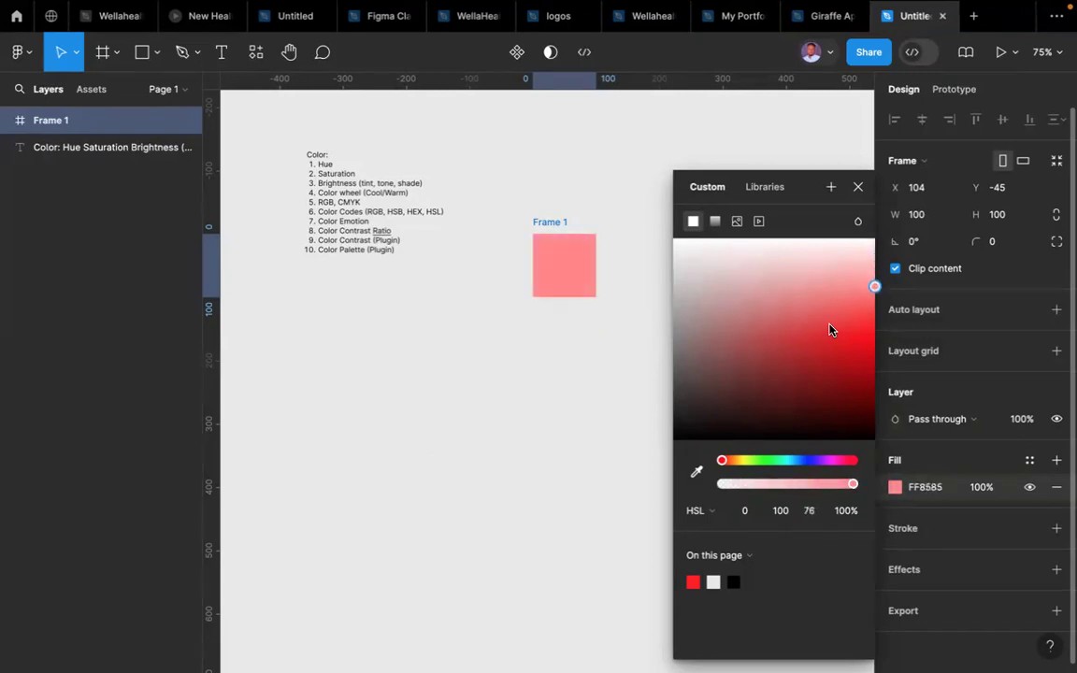
key("Down")
key("Down")
key("Down")
key("Down")
key("Down")
key("Down")
key("Down")
key("Down")
key("Down")
key("Down")
key("Down")
key("Down")
key("Down")
key("Down")
key("Down")
key("Down")
key("Down")
key("Down")
key("Down")
key("Down")
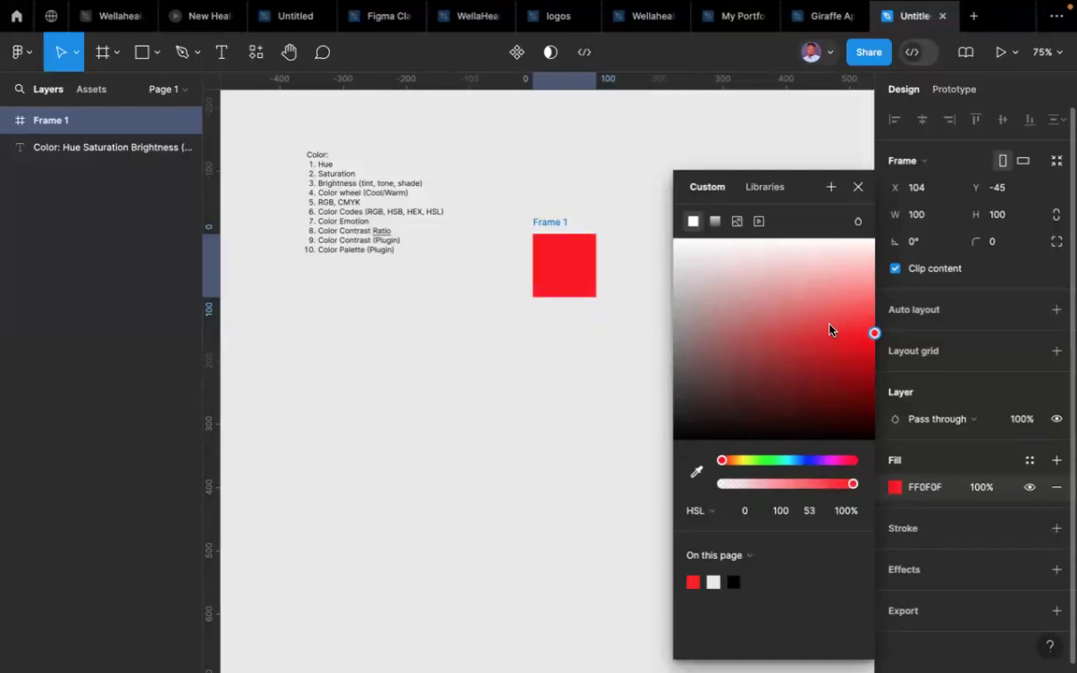
key("Down")
key("Down")
key("Down")
key("Down")
key("Down")
key("Down")
key("Down")
key("Down")
key("Down")
key("Down")
key("Down")
key("Down")
key("Down")
key("Down")
key("Down")
key("Down")
key("Down")
key("Down")
key("Down")
key("Down")
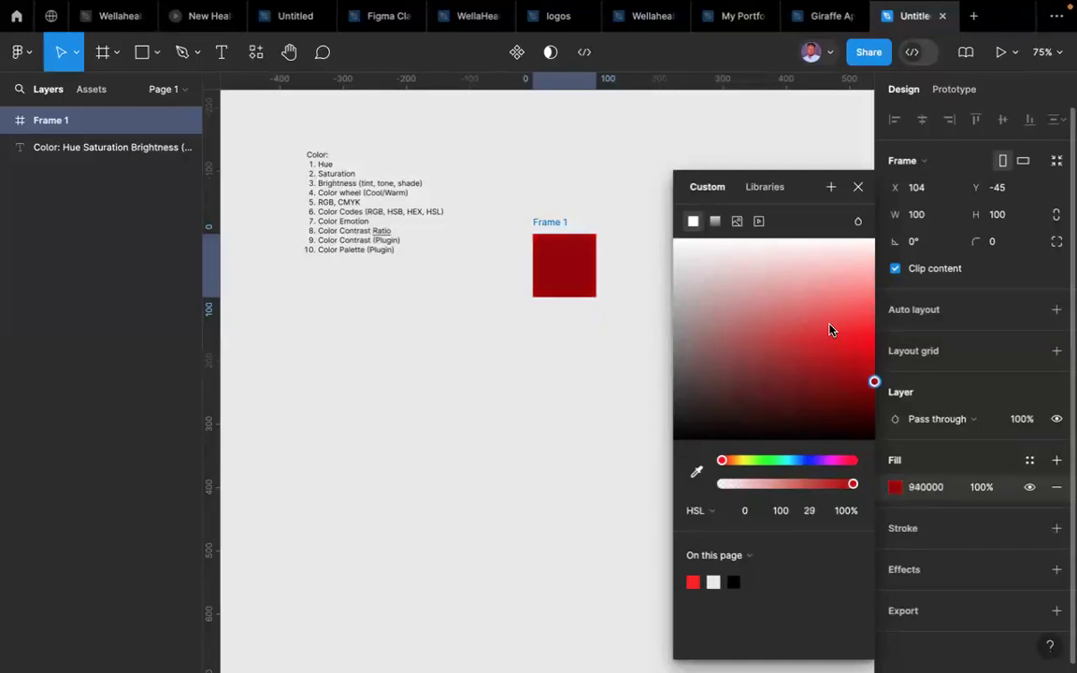
key("Down")
key("Down")
key("Down")
key("Down")
key("Down")
key("Down")
key("Down")
key("Down")
key("Down")
key("Down")
key("Down")
key("Down")
key("Down")
key("Down")
key("Down")
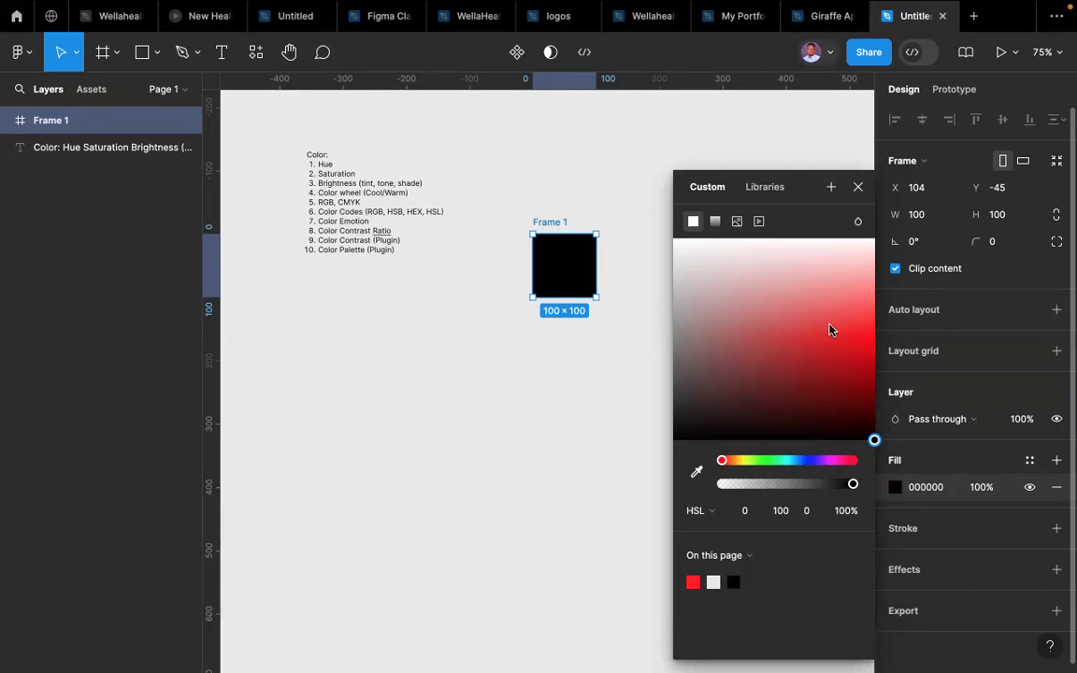
- Lighten the frame's black fill through the dark red 2E0000 and bring it back to the saturated red FE1111
key("Up")
key("Up")
key("Up")
key("Up")
key("Up")
key("Up")
key("Up")
key("Up")
key("Up")
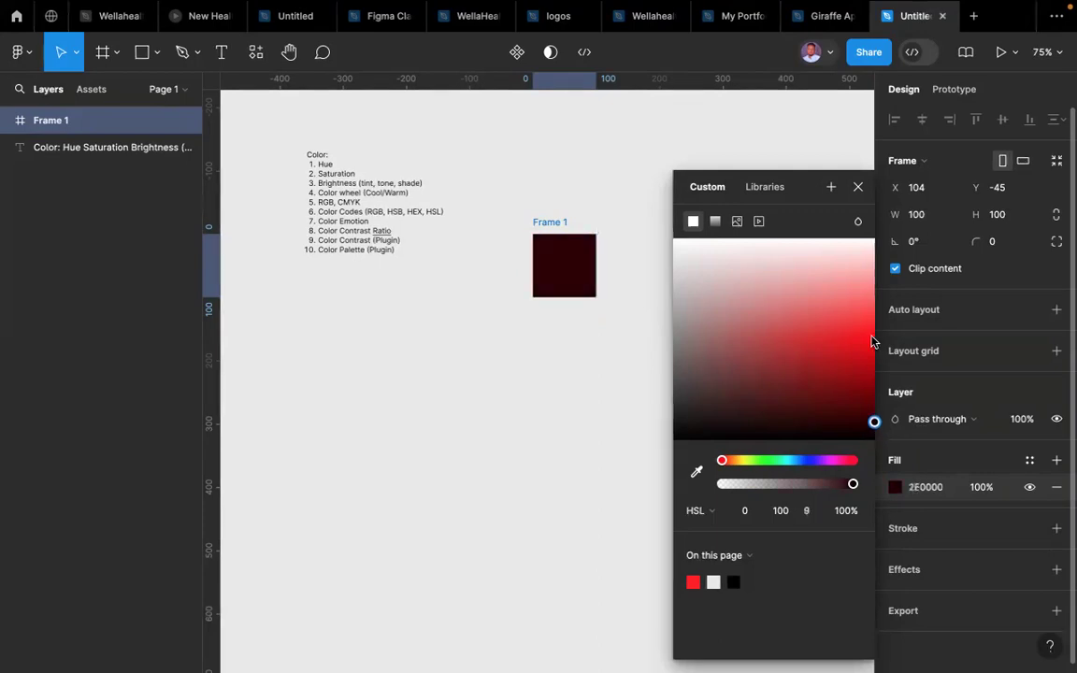
left_click(873, 337)
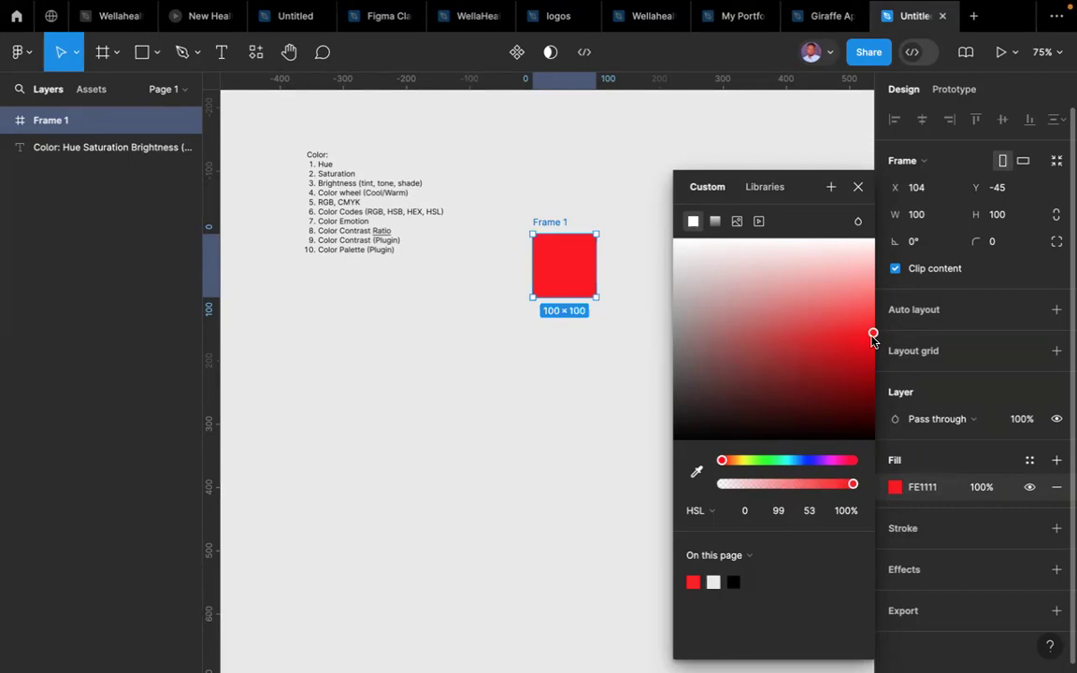
- Nudge the frame up to Y -57
key("Up")
key("Up")
key("Up")
key("Up")
key("Up")
key("Up")
key("Up")
key("Up")
key("Up")
key("Up")
key("Up")
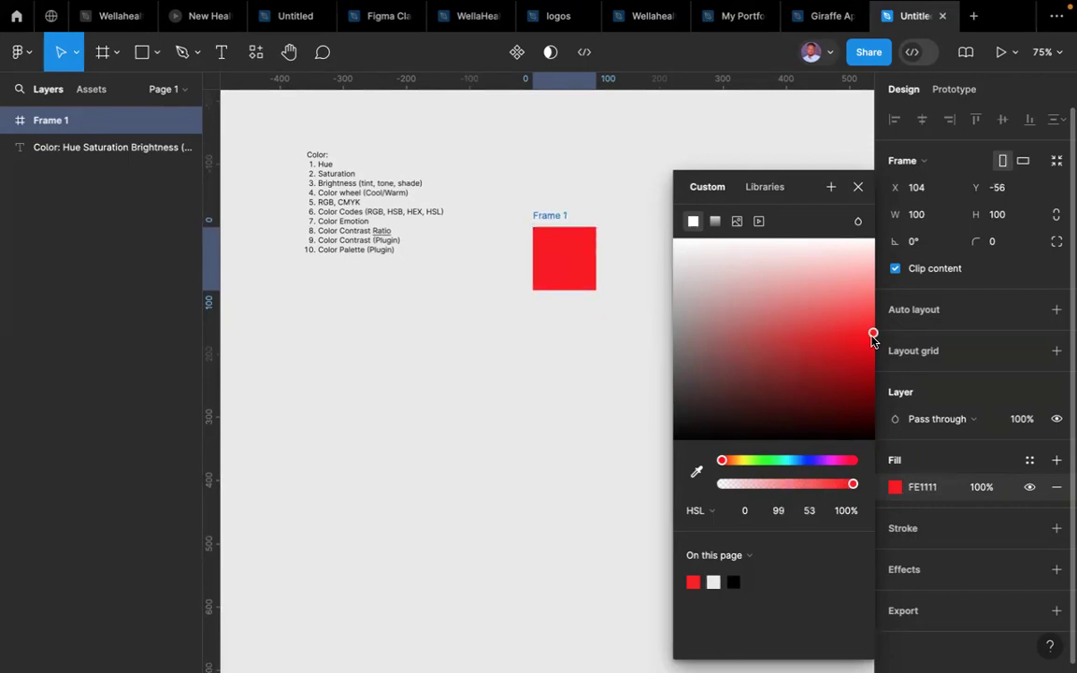
key("Up")
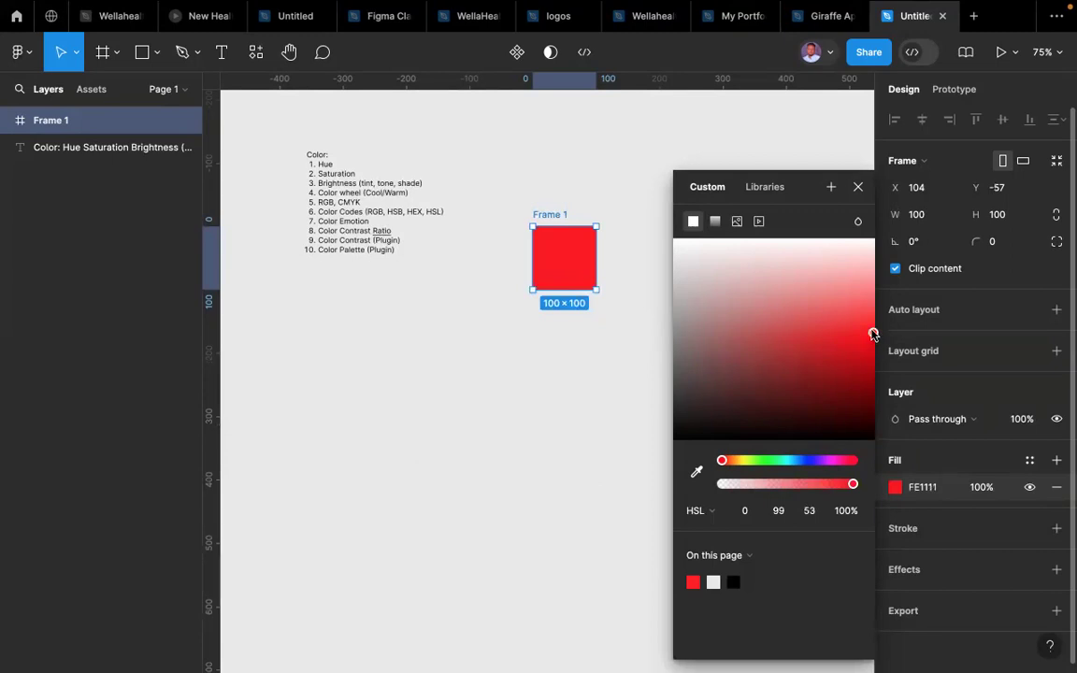
- Adjust the frame's fill to the fully saturated red FF1D1D and reopen its color settings
left_click_drag(873, 334, 869, 329)
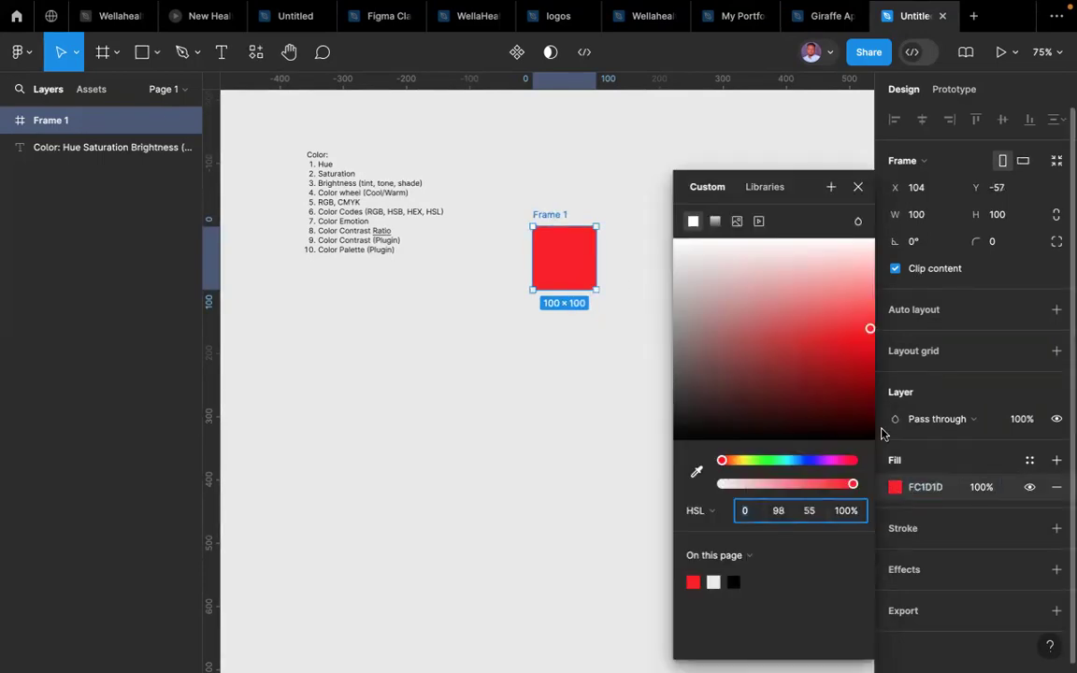
left_click_drag(869, 328, 875, 333)
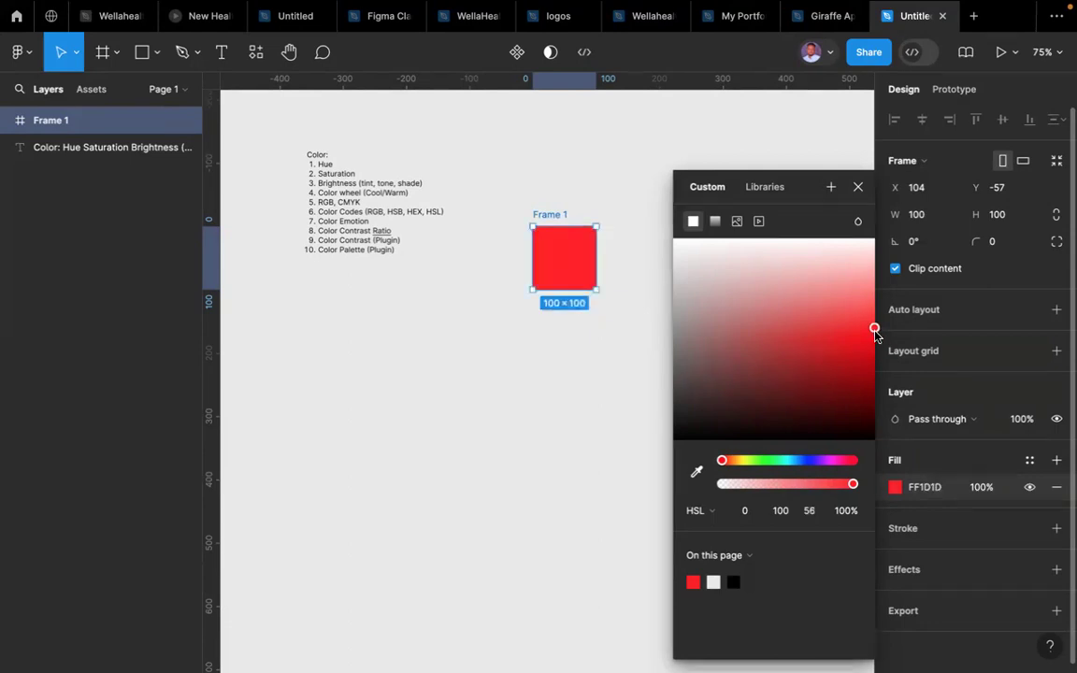
left_click(877, 336)
left_click(894, 489)
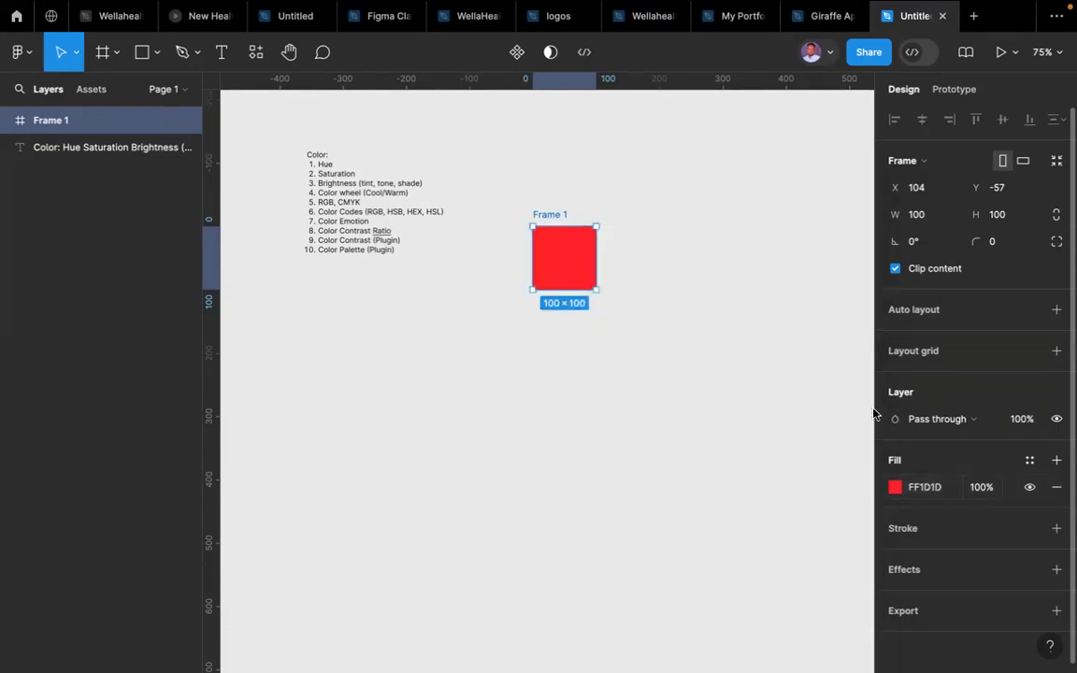
- Tint the frame's red fill to the light pink FFB1B1 at full saturation and HSL lightness 85
left_click_drag(874, 330, 872, 329)
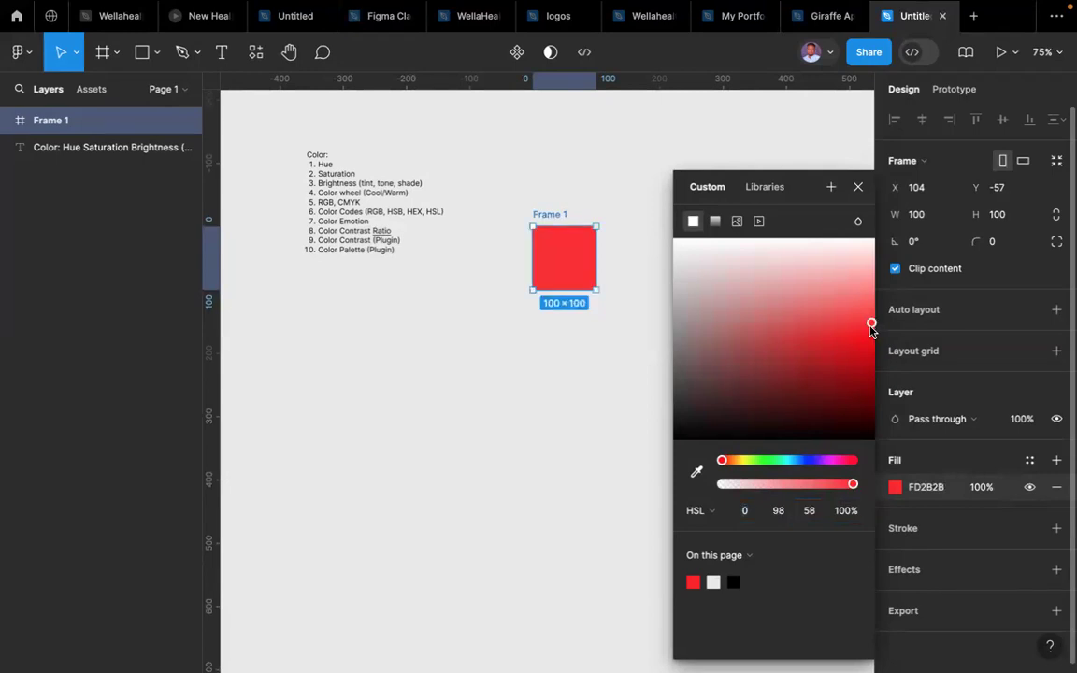
left_click_drag(871, 323, 878, 270)
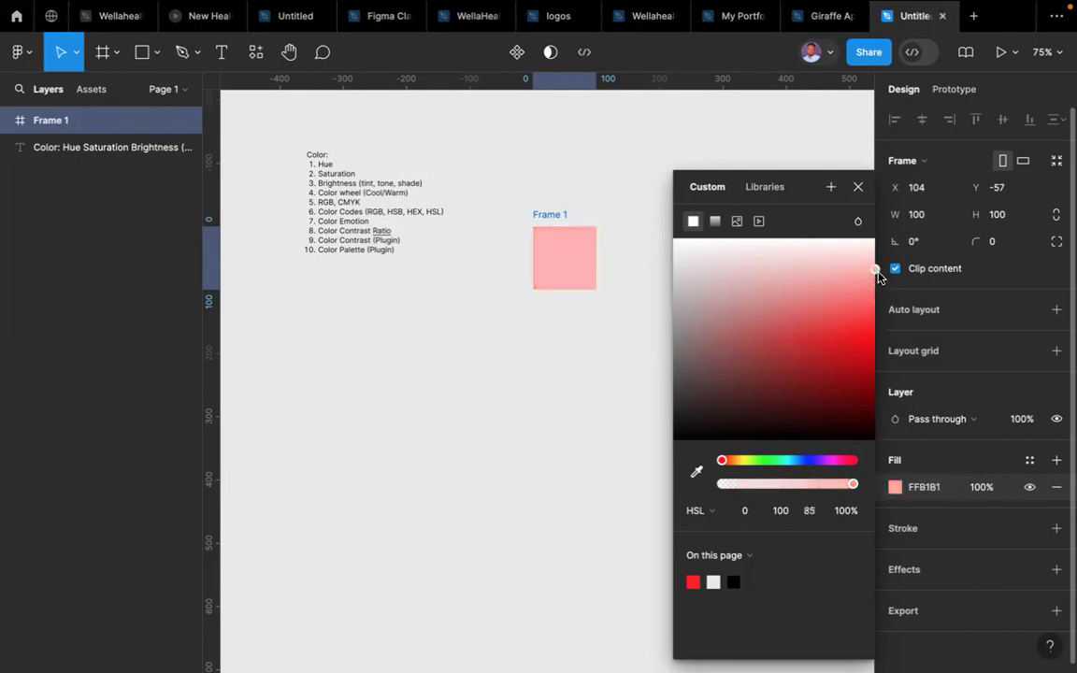
left_click(879, 272)
left_click(895, 488)
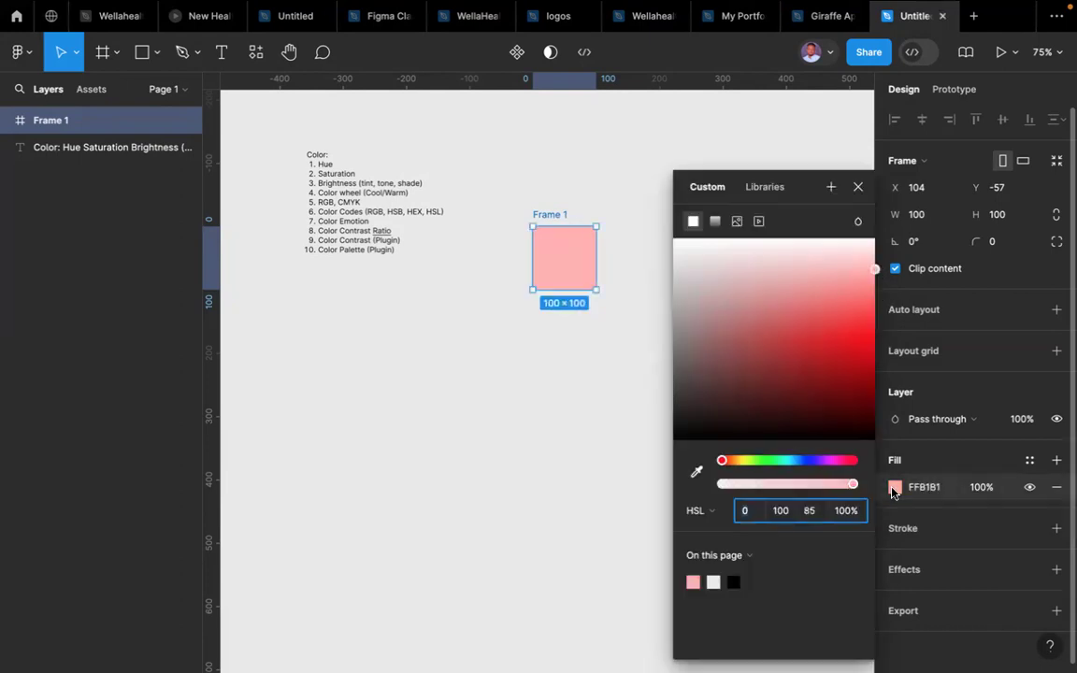
- Return the fill to the red FF0A0A and lower its HSL saturation gradually to 0, toning it down to the grey 848484
left_click_drag(876, 255, 879, 340)
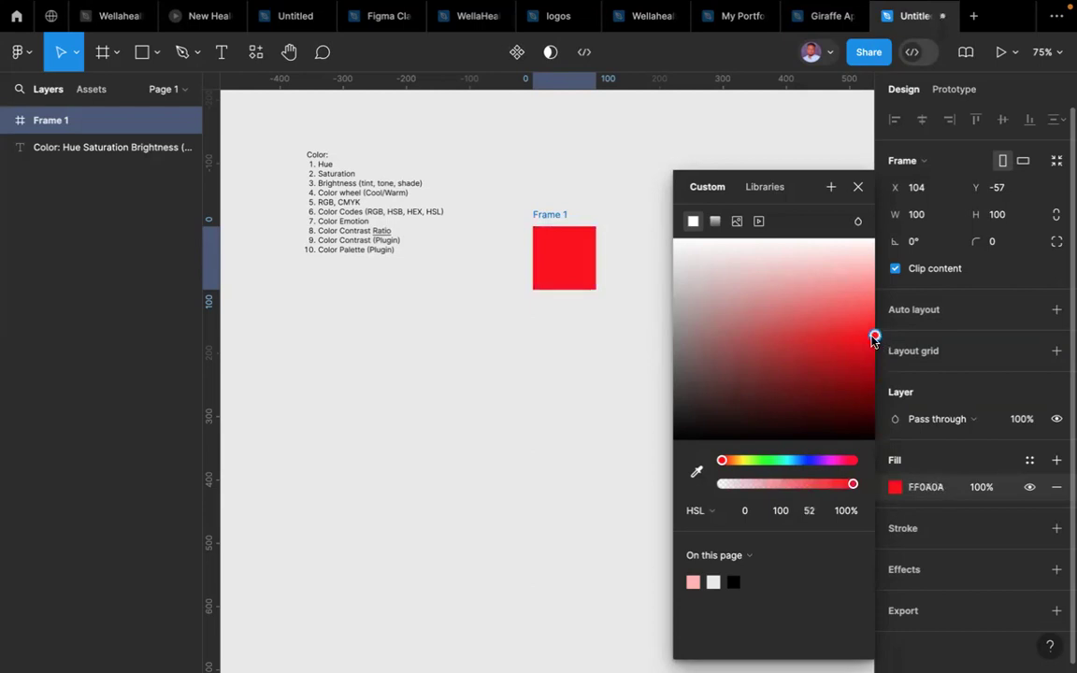
left_click_drag(872, 338, 793, 334)
key("Left")
key("Left")
key("Left")
key("Left")
key("Left")
key("Left")
key("Left")
key("Left")
key("Left")
key("Left")
key("Left")
key("Left")
key("Left")
key("Left")
key("Left")
key("Left")
key("Left")
key("Left")
key("Left")
key("Left")
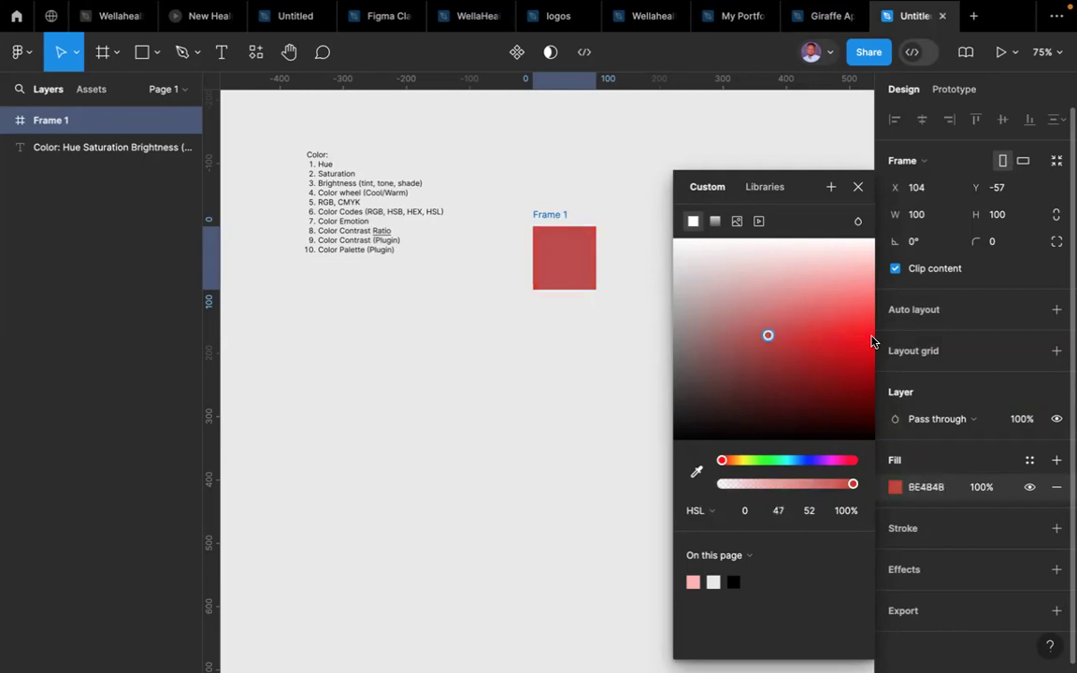
key("Left")
key("Left")
key("Left")
key("Left")
key("Left")
key("Left")
key("Left")
key("Left")
key("Left")
key("Left")
key("Left")
key("Left")
key("Left")
key("Left")
key("Left")
key("Left")
key("Left")
key("Left")
key("Left")
key("Left")
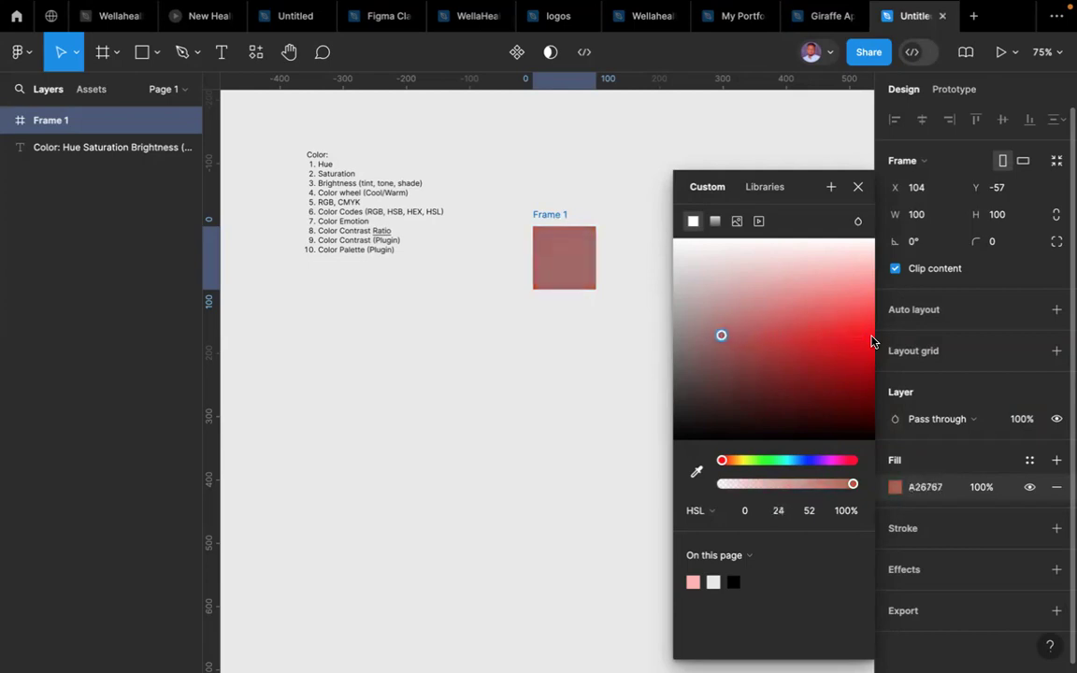
key("Left")
key("Left")
key("Left")
key("Left")
key("Left")
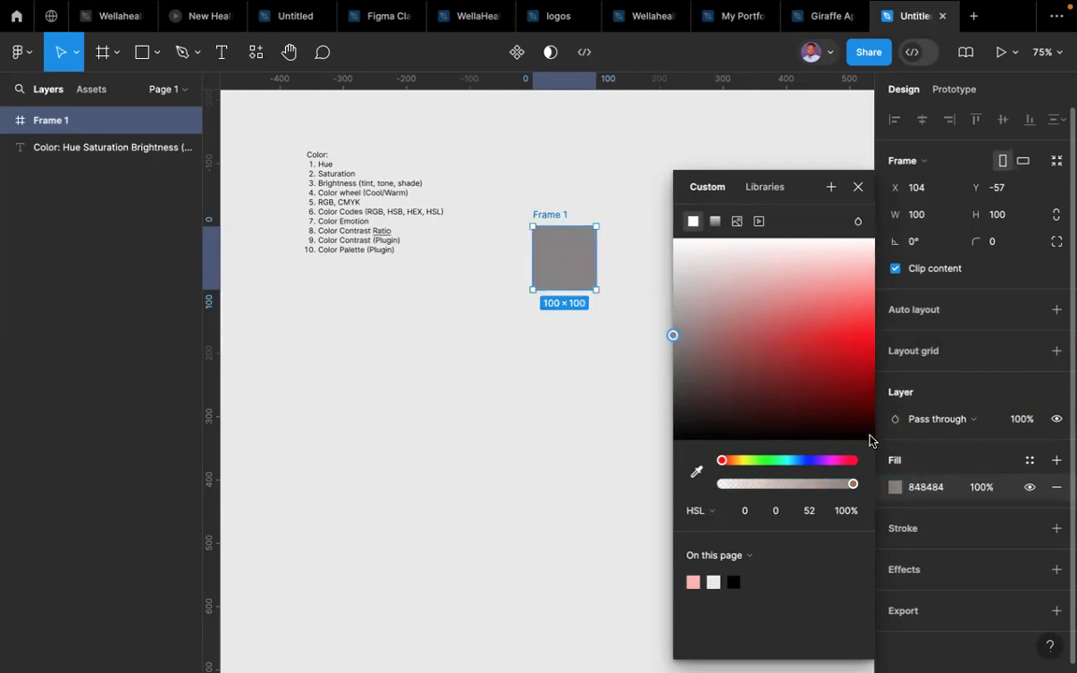
- Keep the fill's color values in HSL and shift its hue to blue at 238
left_click(723, 512)
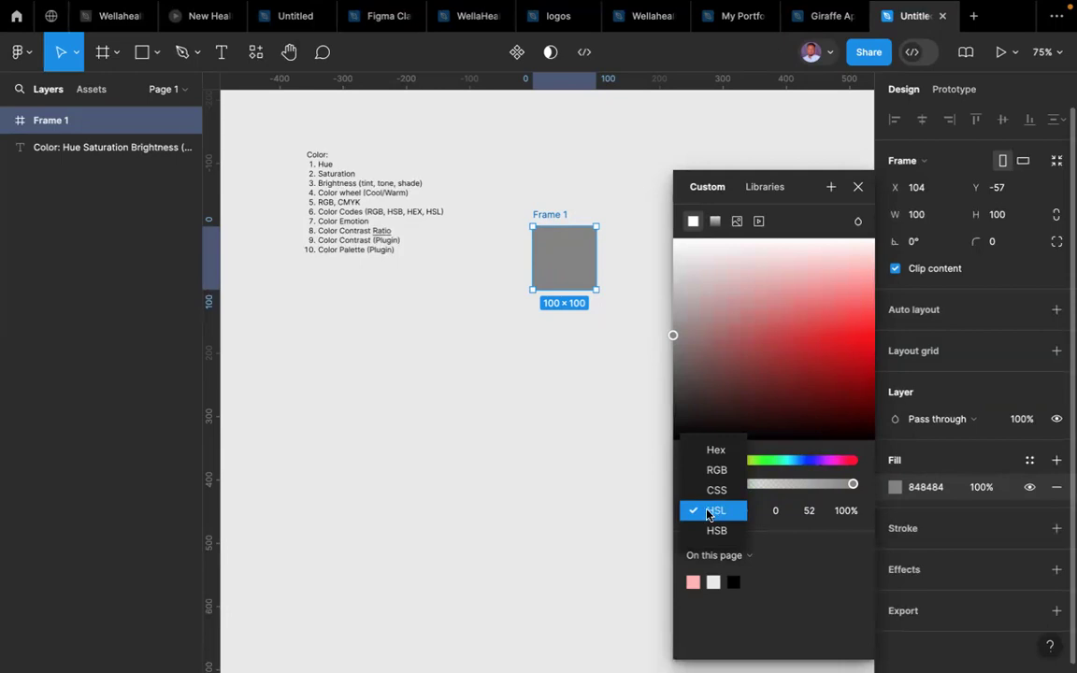
left_click(716, 511)
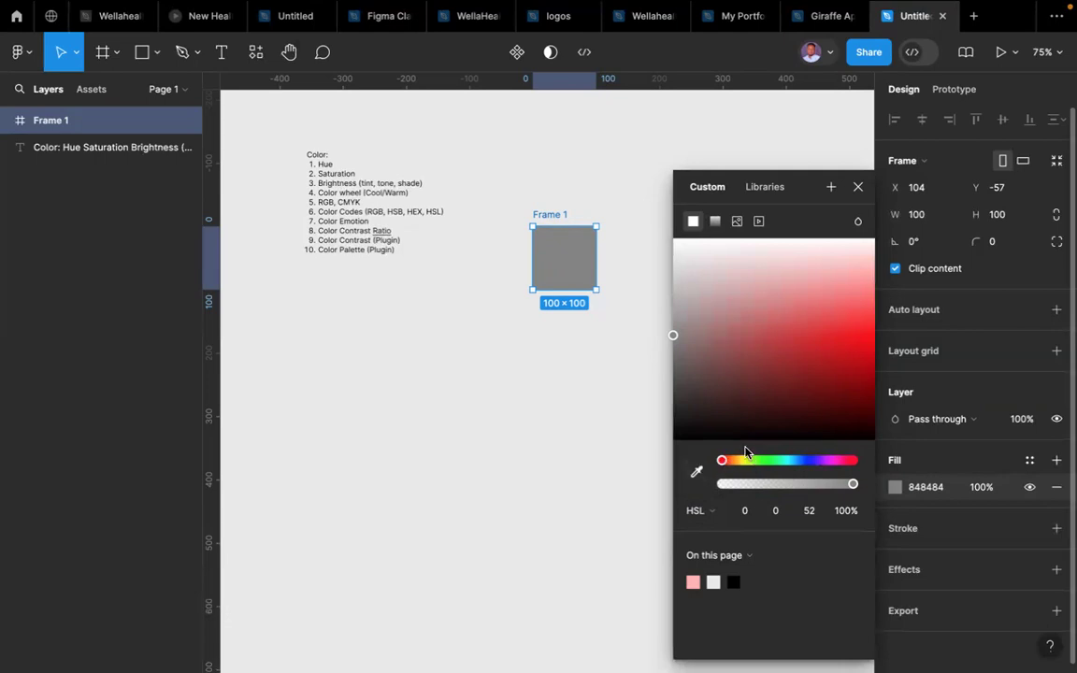
left_click(809, 461)
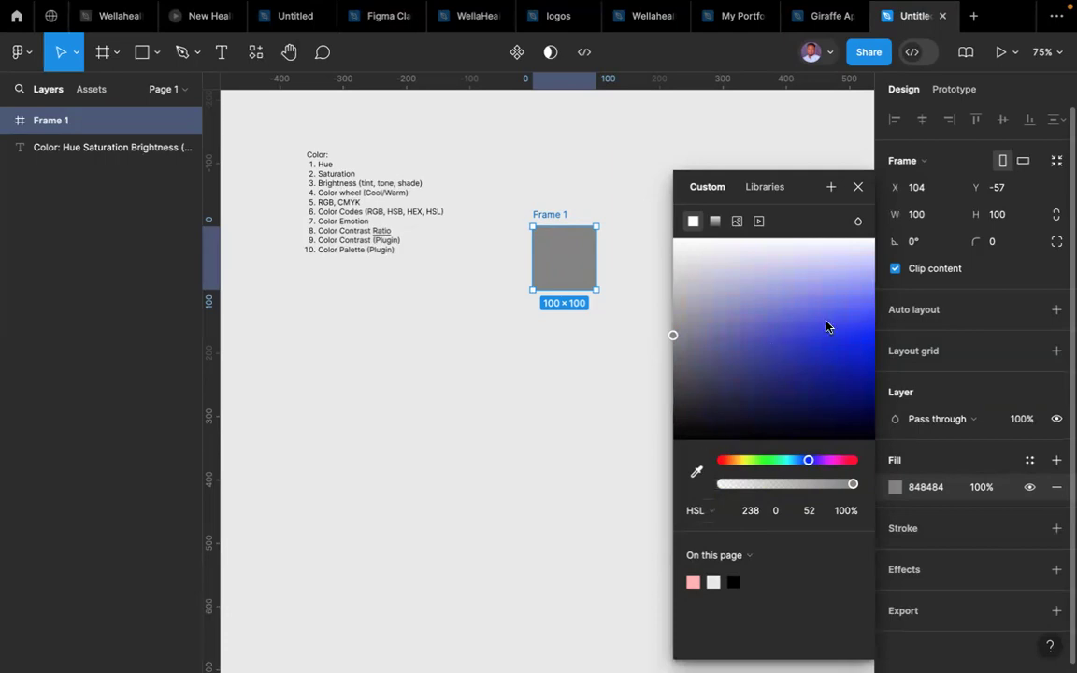
- Switch the fill's color values to RGB and set red, green and blue to 2 each
left_click(711, 513)
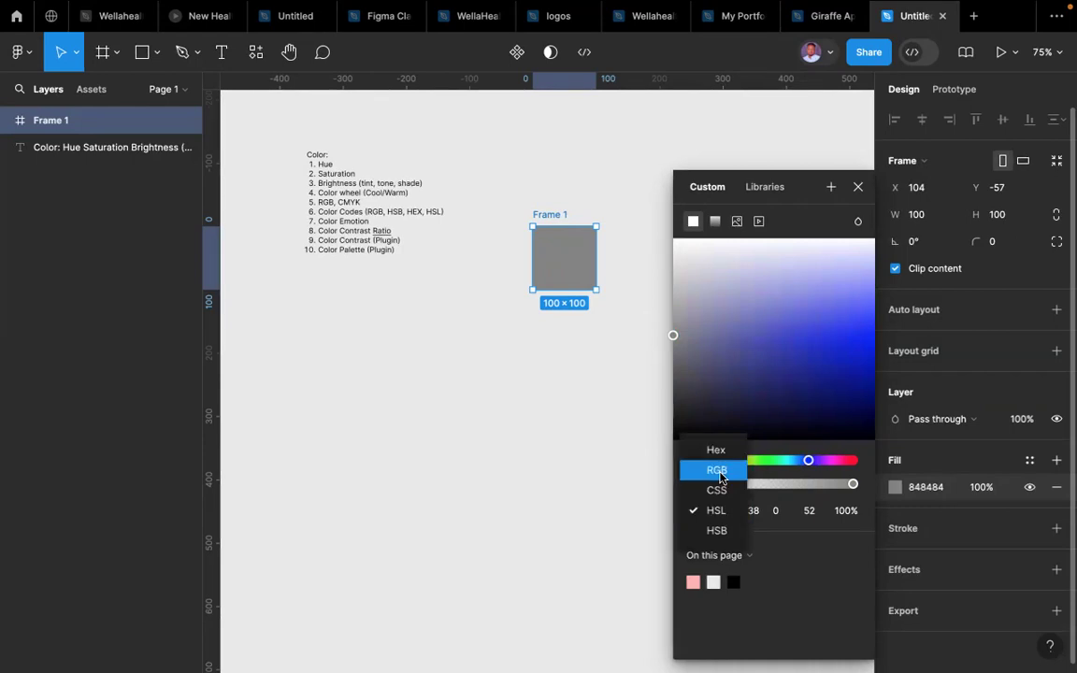
left_click(717, 471)
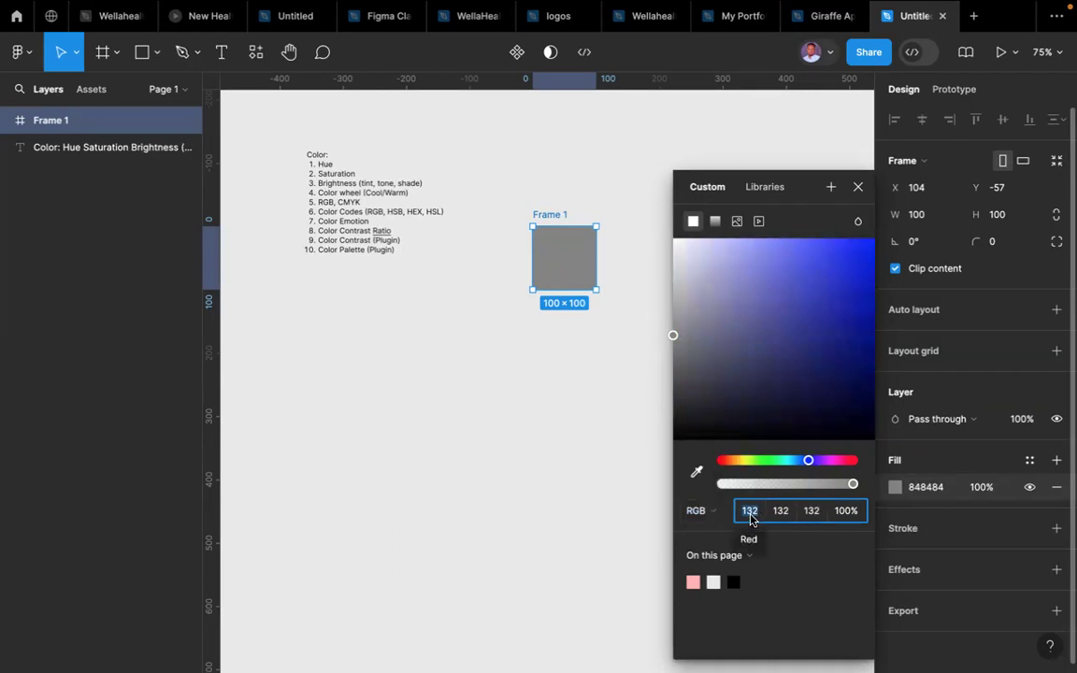
type("2")
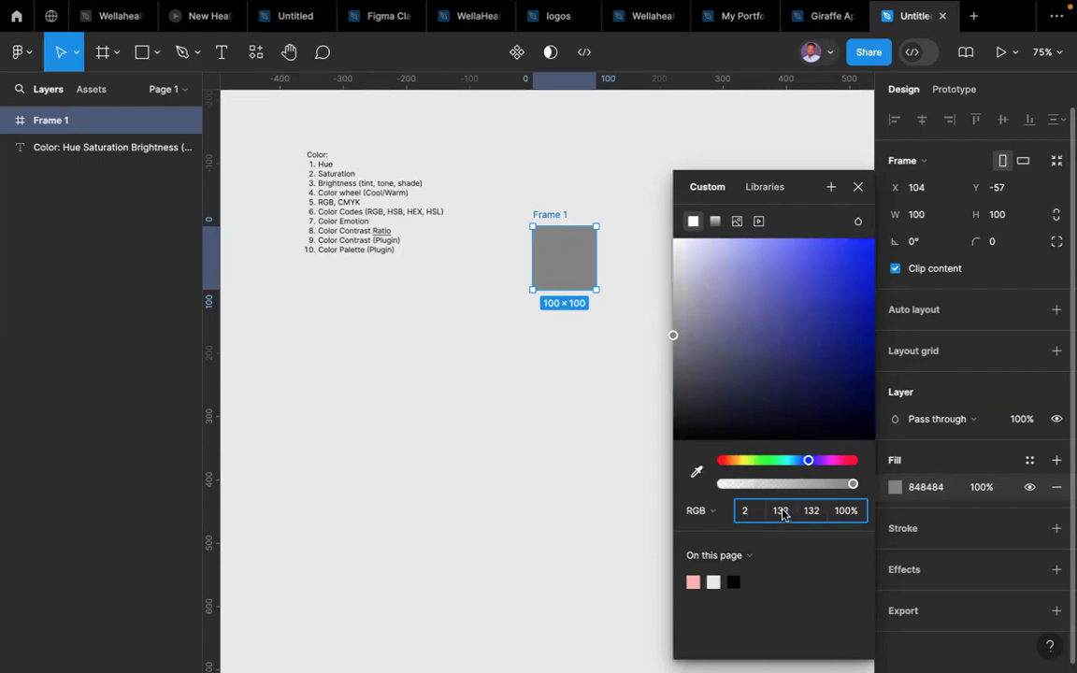
key("Tab")
type("2")
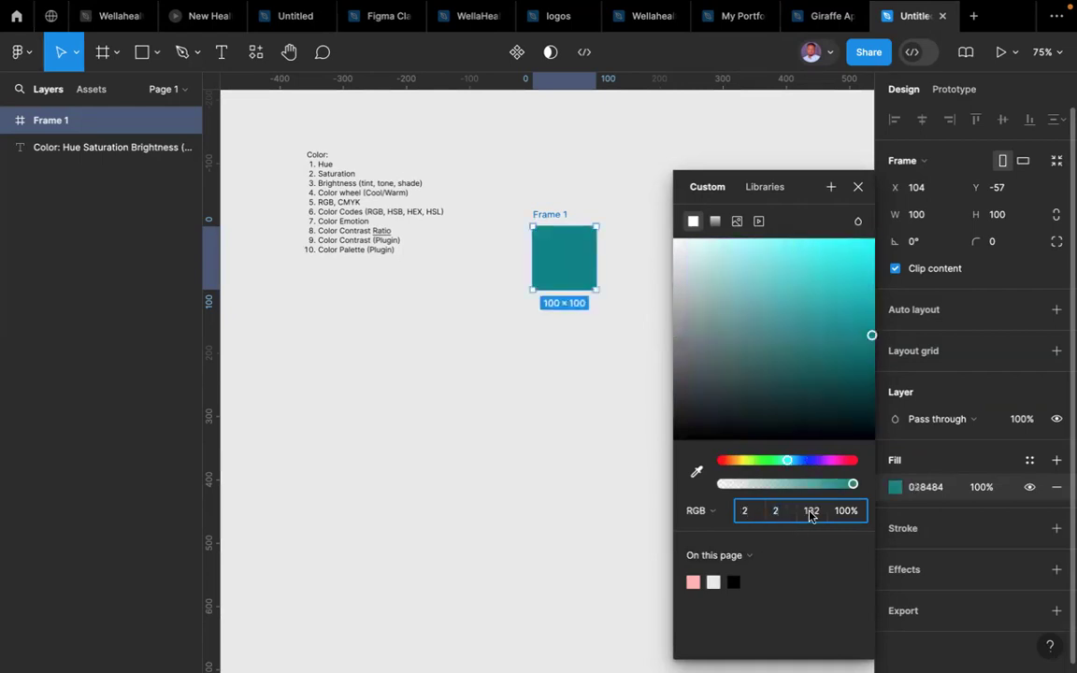
key("Tab")
type("2")
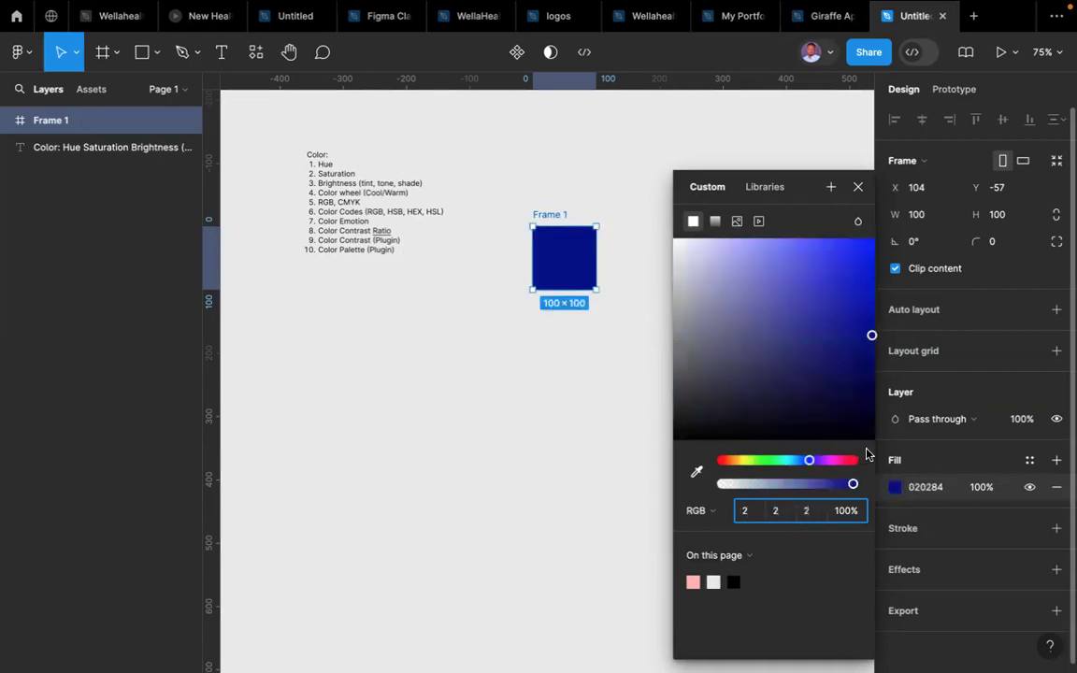
key("Return")
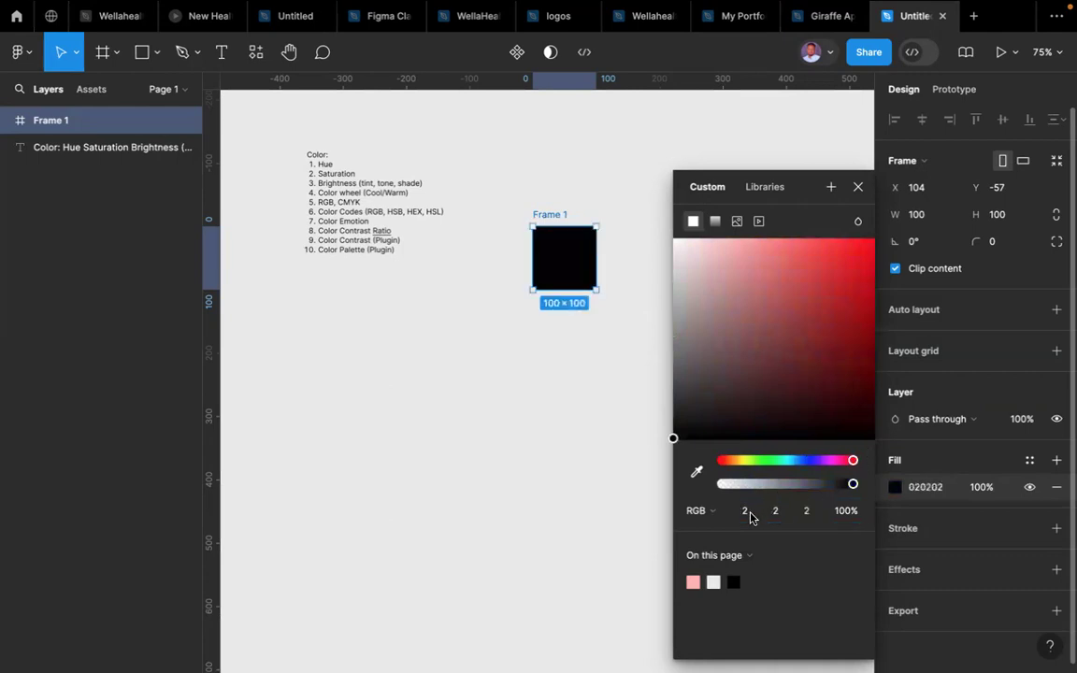
- Change the frame's fill to pure black 000000 and from there to pure white FFFFFF
left_click(746, 511)
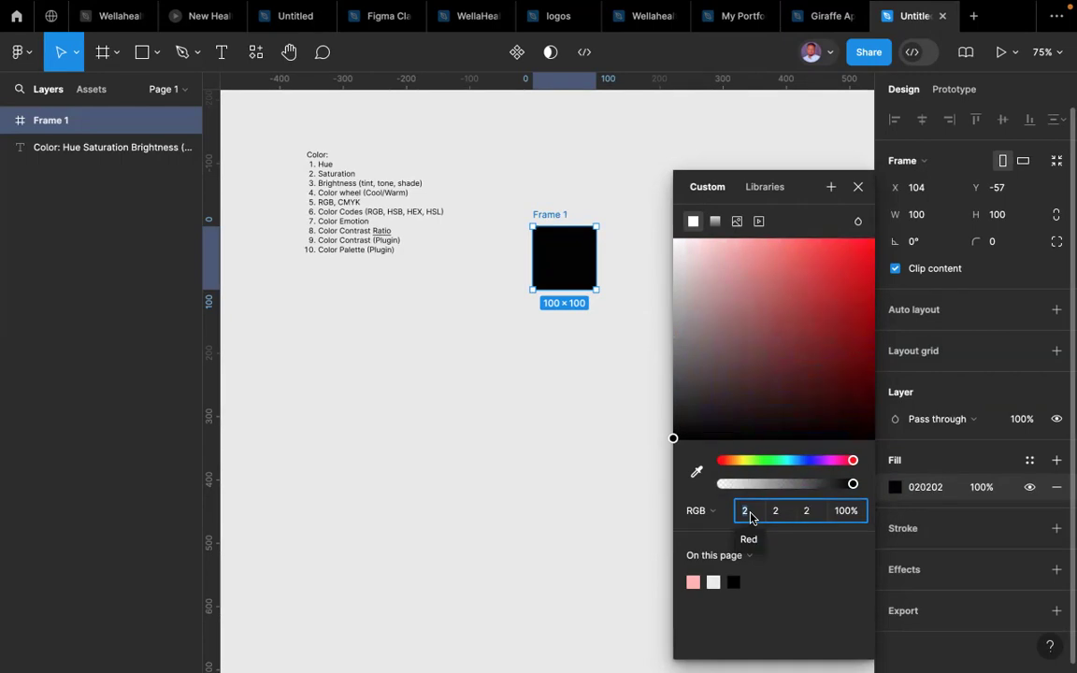
left_click(863, 425)
mouse_move(880, 444)
left_mouse_down()
mouse_move(892, 479)
mouse_move(879, 460)
left_mouse_up()
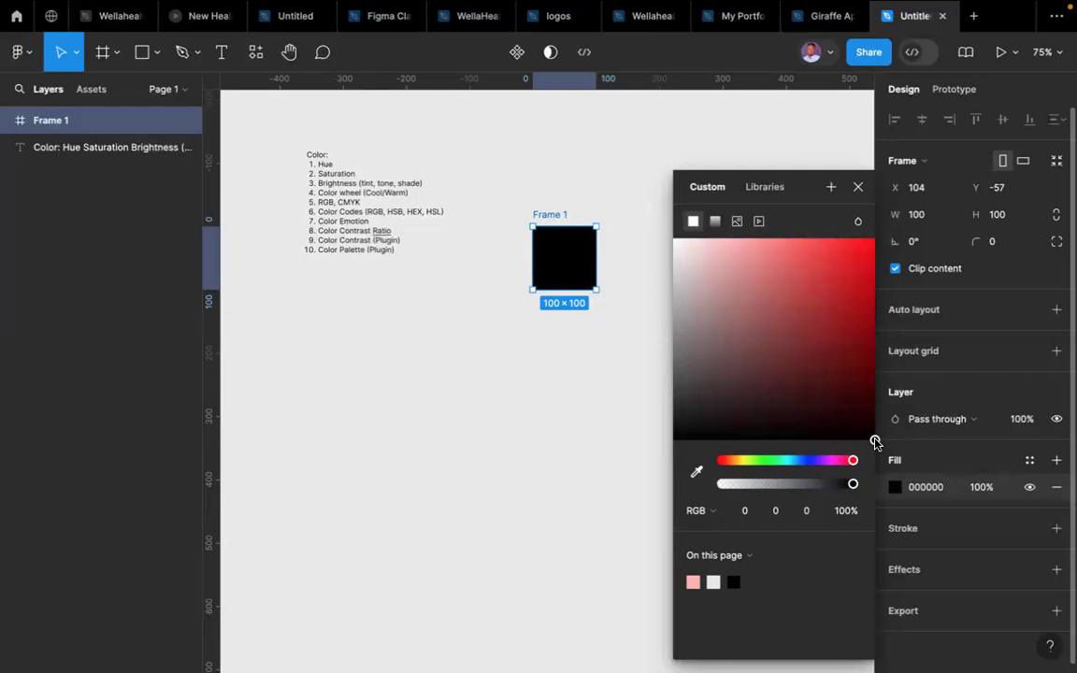
left_click_drag(813, 376, 673, 238)
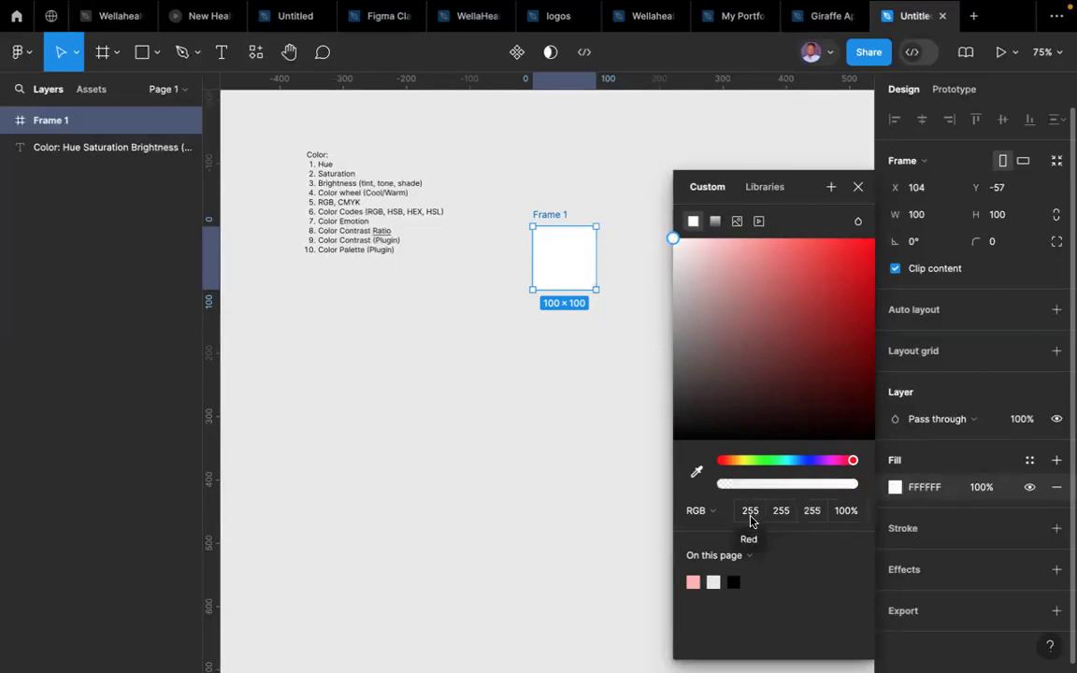
- Set the red value of the white fill to 200
left_click(751, 511)
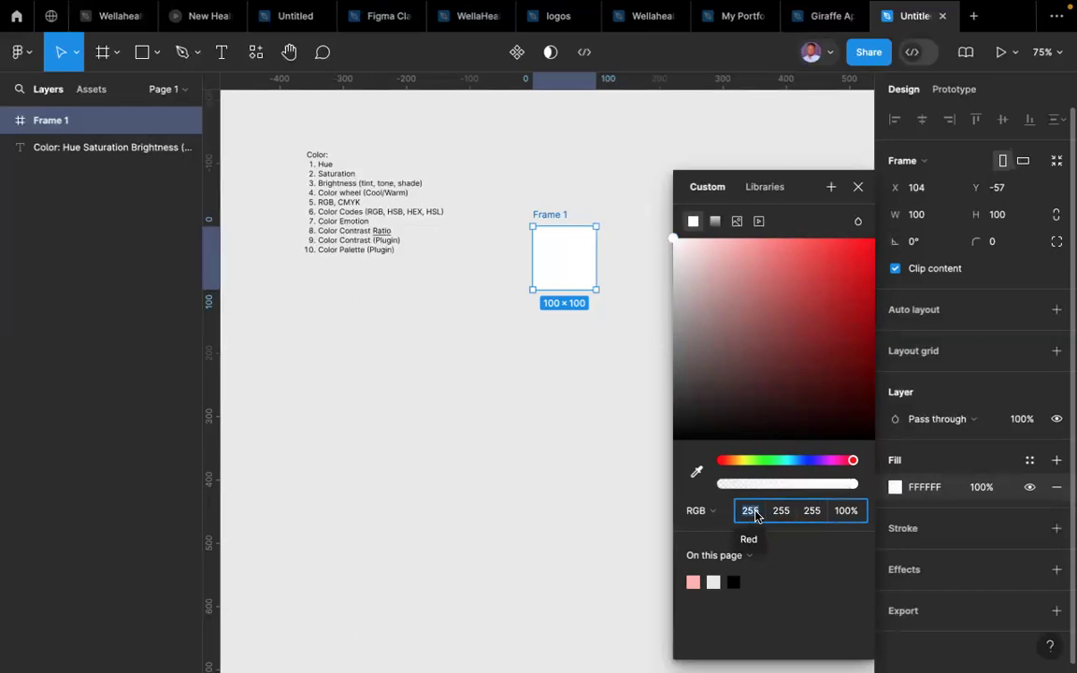
type("200")
key("Return")
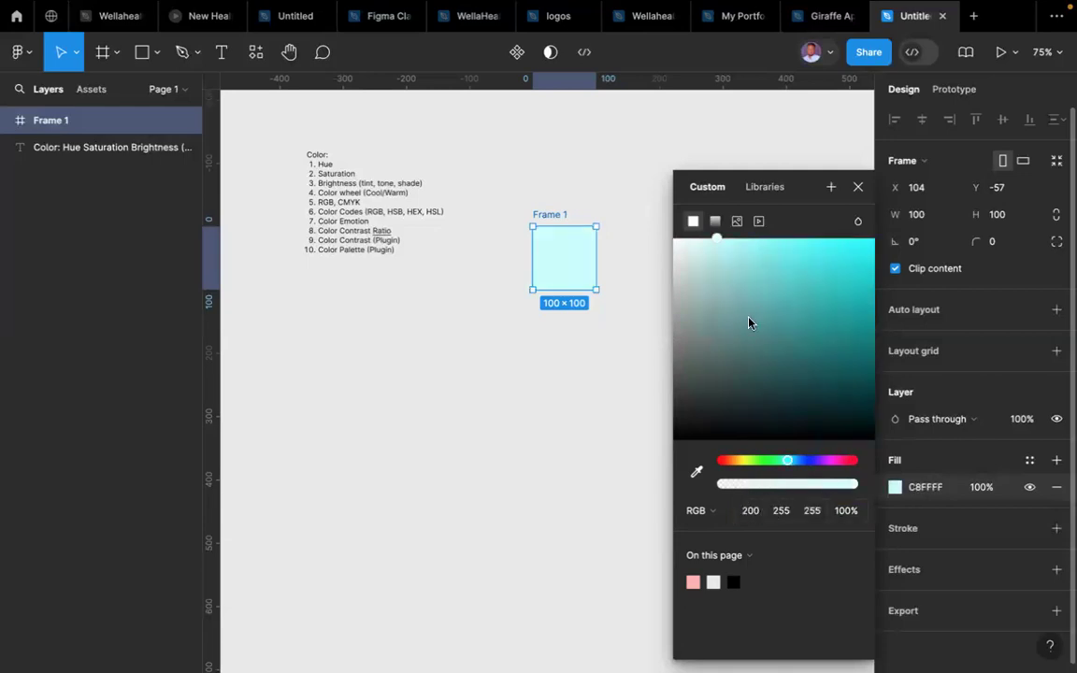
- Switch the fill's color values from RGB to Hex and select the hex code
left_click(752, 512)
left_click(710, 514)
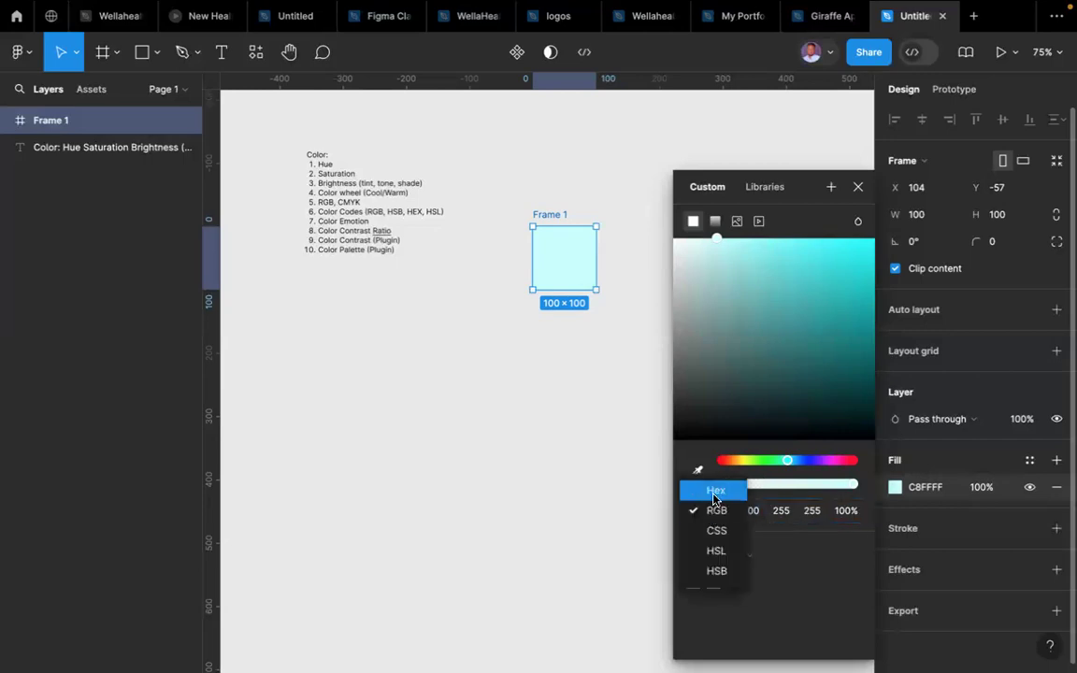
left_click(716, 492)
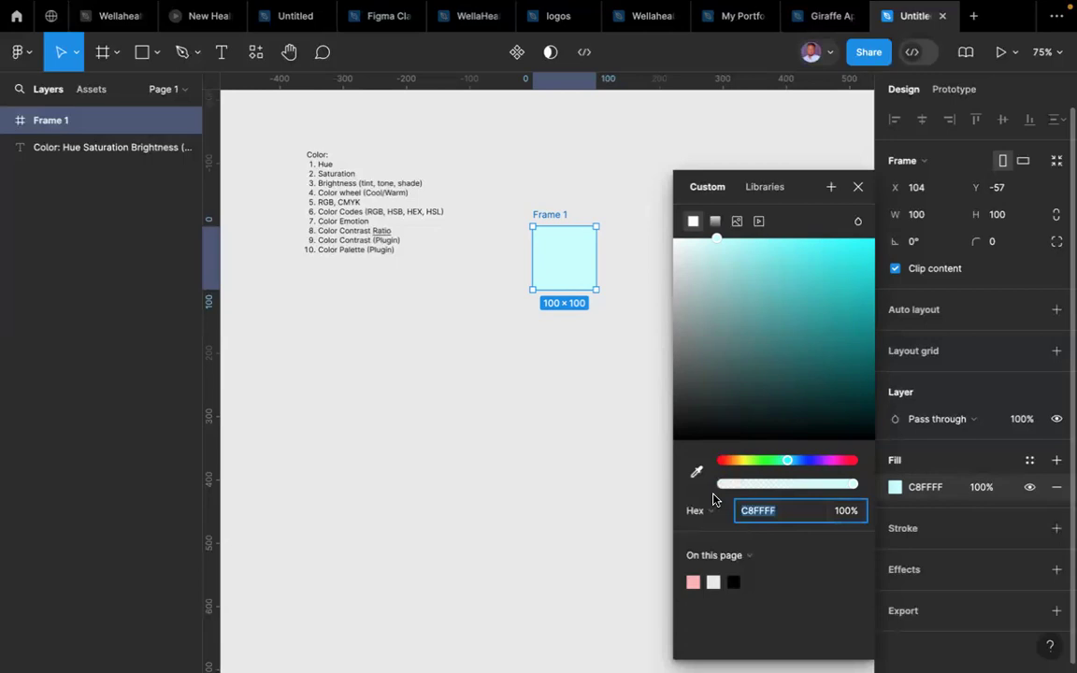
left_click(775, 534)
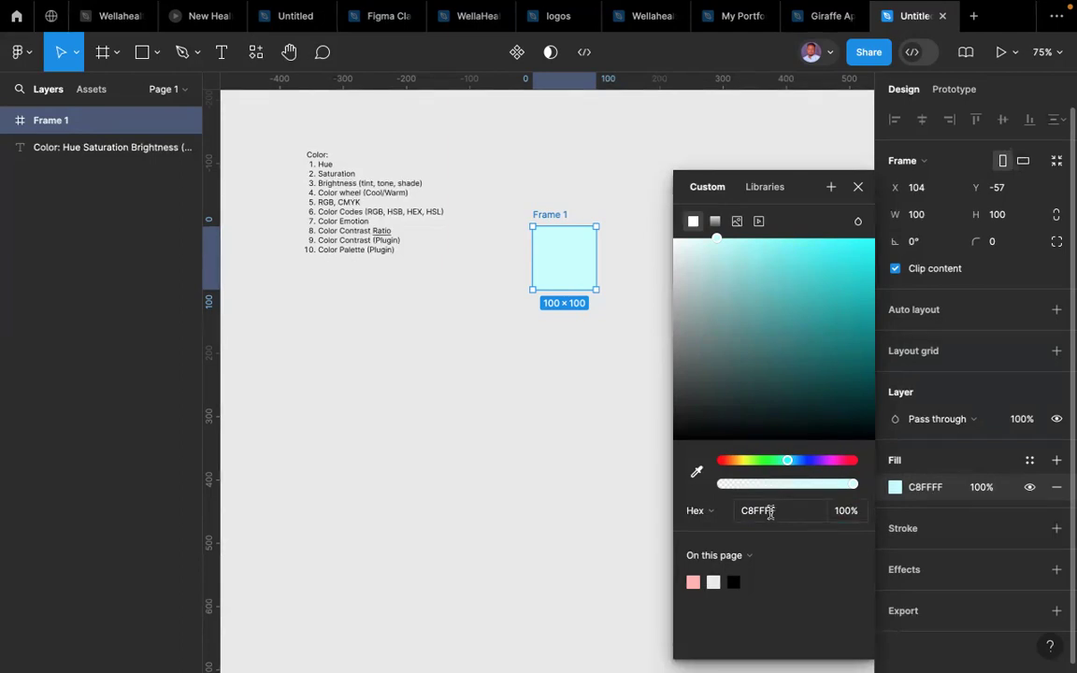
left_click(768, 511)
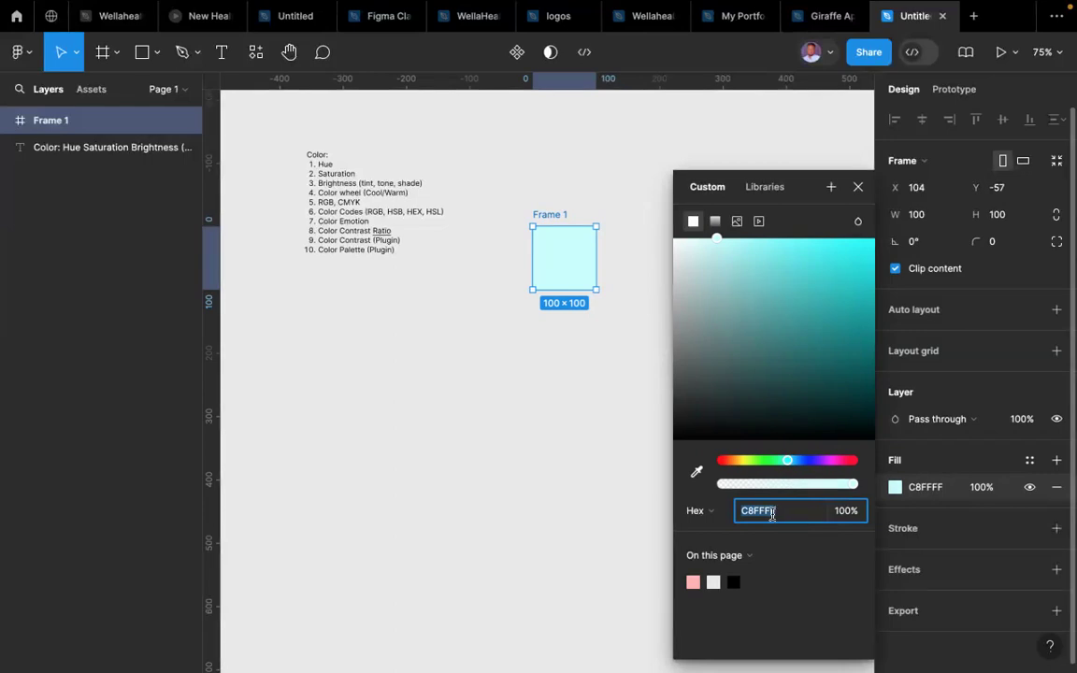
- Shift the frame's fill to white and across to black 000000 in Hex mode
left_click_drag(717, 243, 673, 242)
left_click_drag(745, 362, 896, 462)
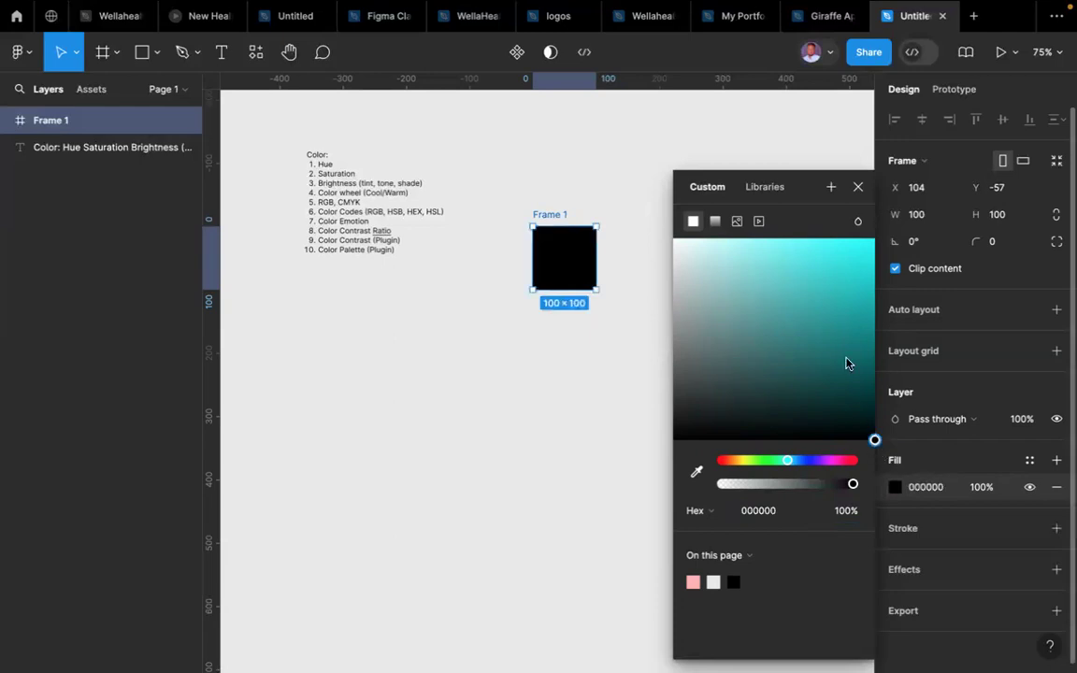
- Change the frame's fill to teal 199494 and shift its hue through green to red 941919
left_click_drag(846, 364, 841, 323)
left_click(830, 460)
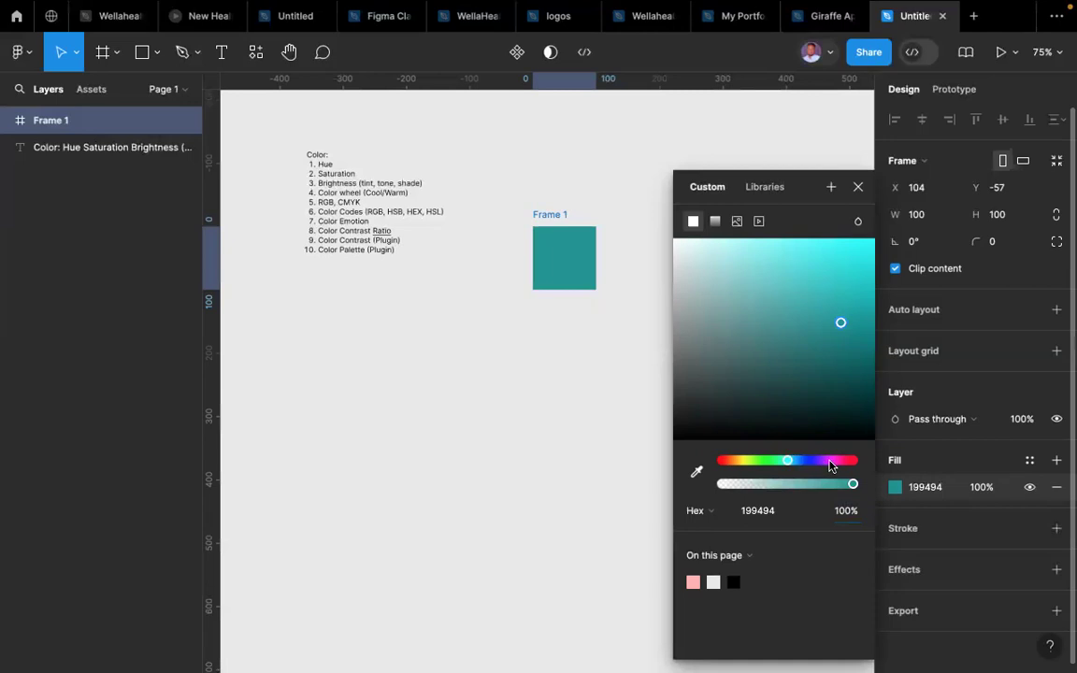
left_click_drag(760, 462, 735, 462)
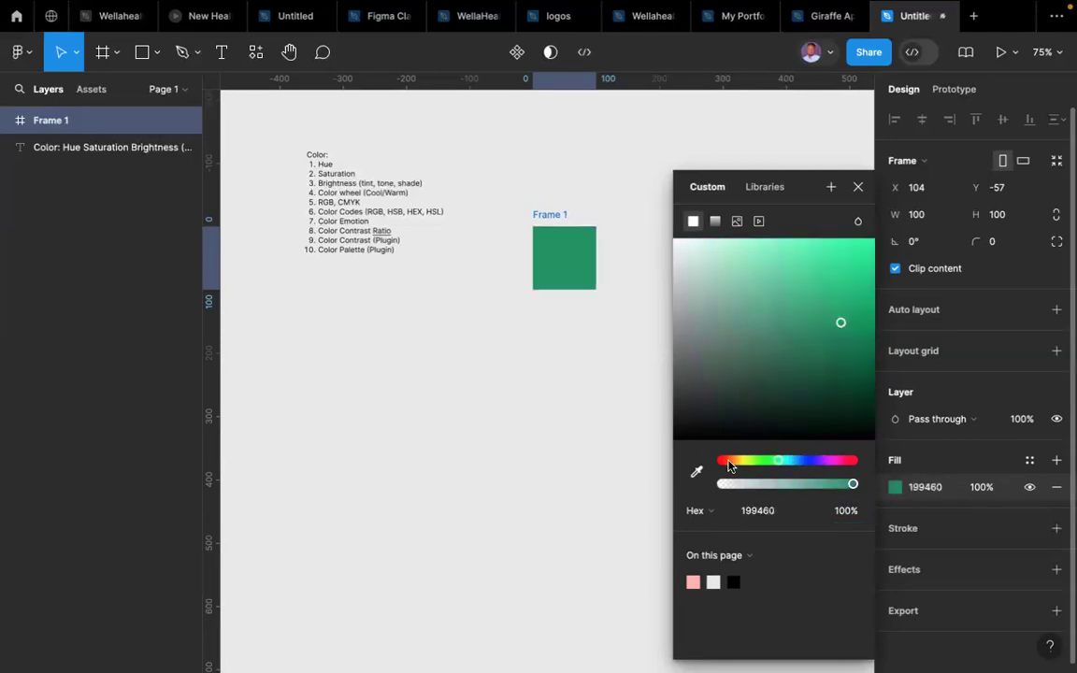
left_click(728, 461)
left_click_drag(849, 461, 868, 464)
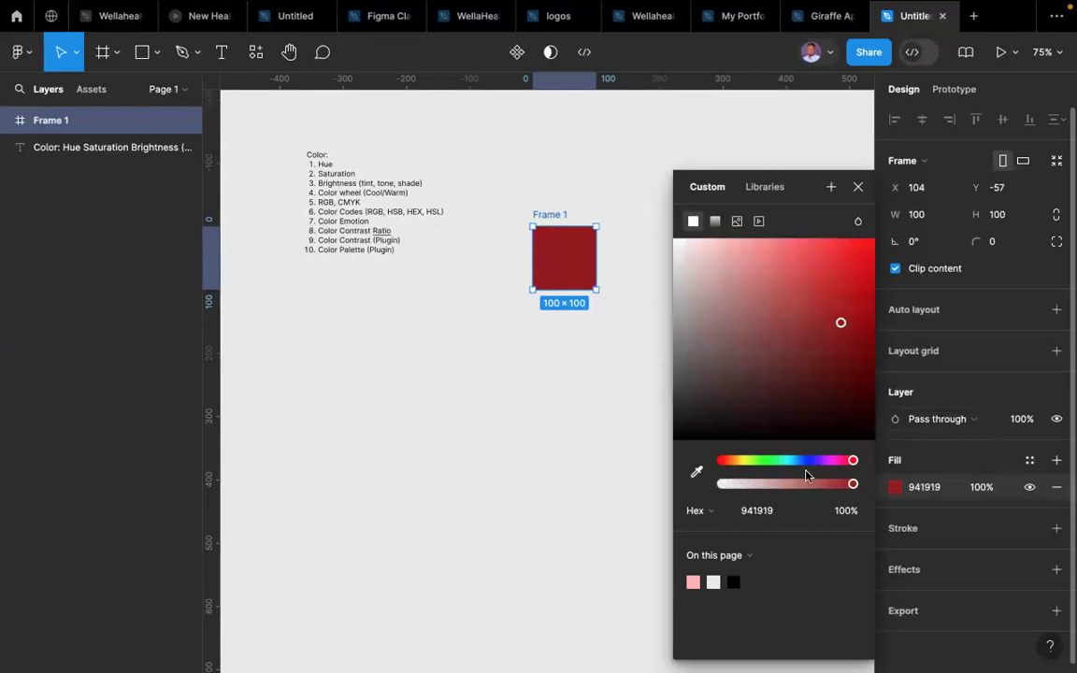
left_click(715, 516)
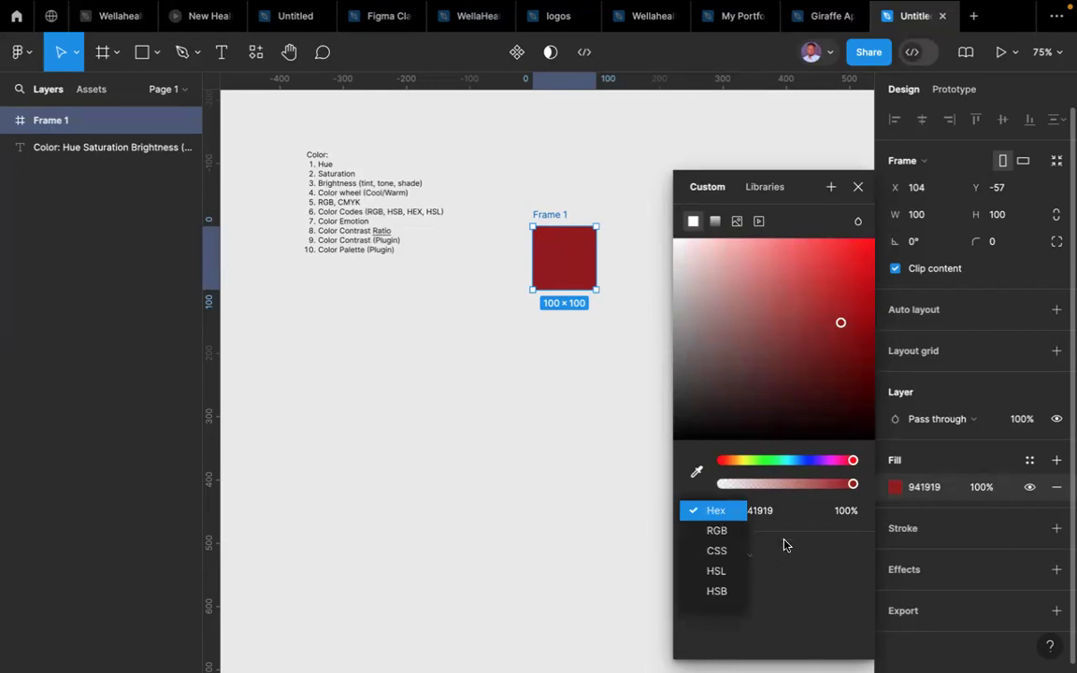
left_click(808, 538)
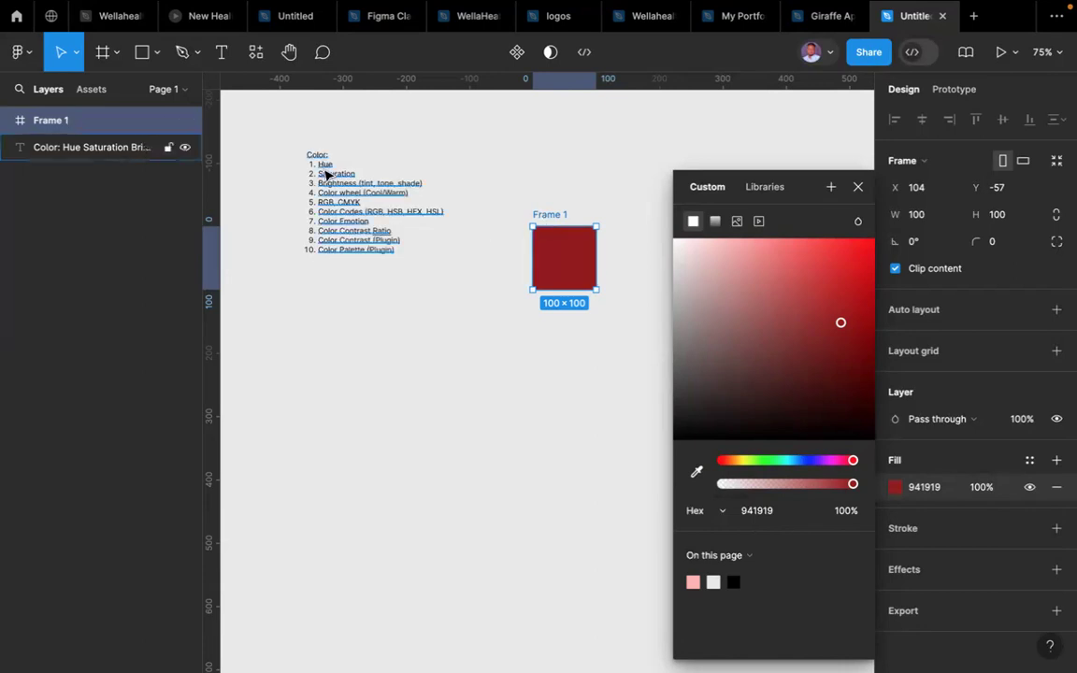
- Highlight the Color wheel (Cool/Warm) item in the notes, and switch to Google Chrome to show Adobe Color's Color Wheel
left_click(373, 199)
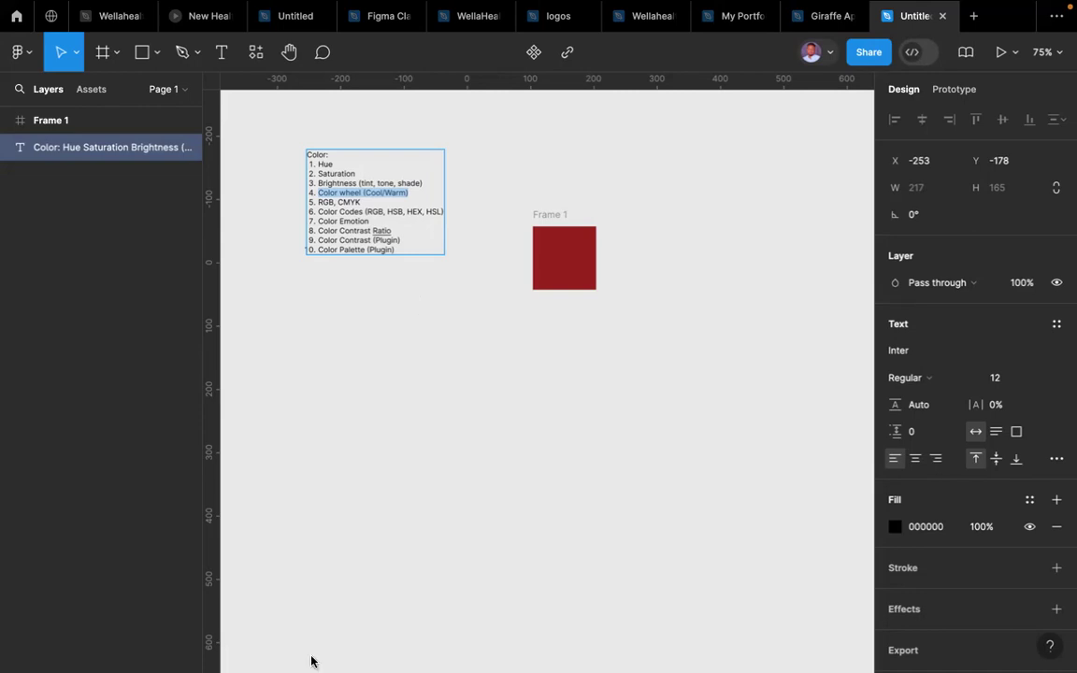
mouse_move(380, 636)
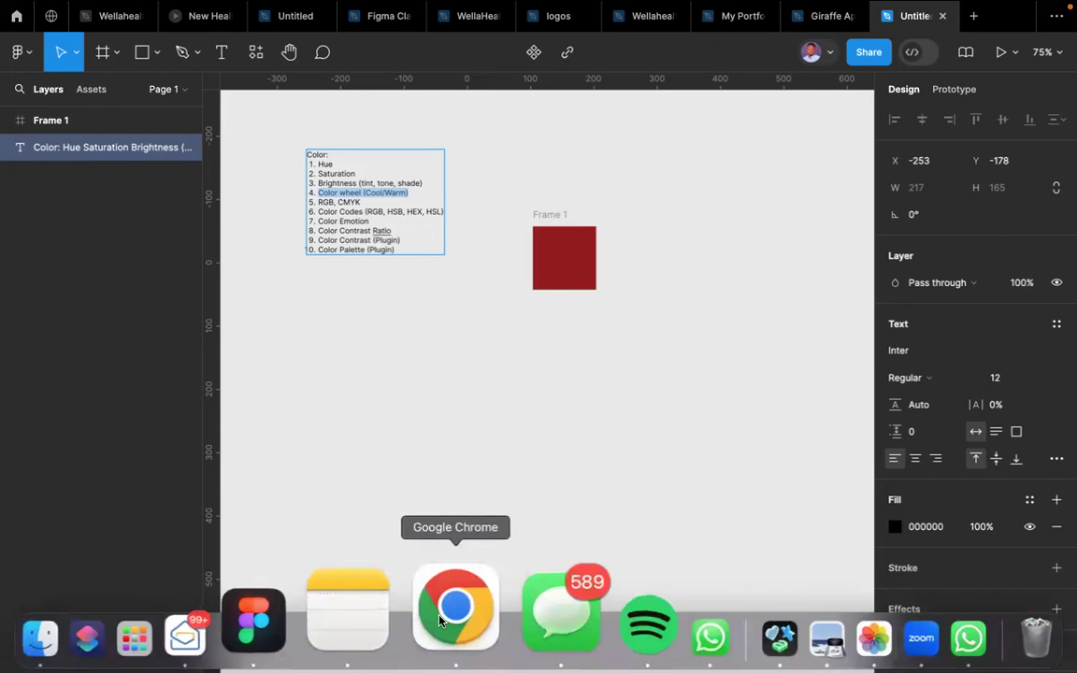
left_click(440, 617)
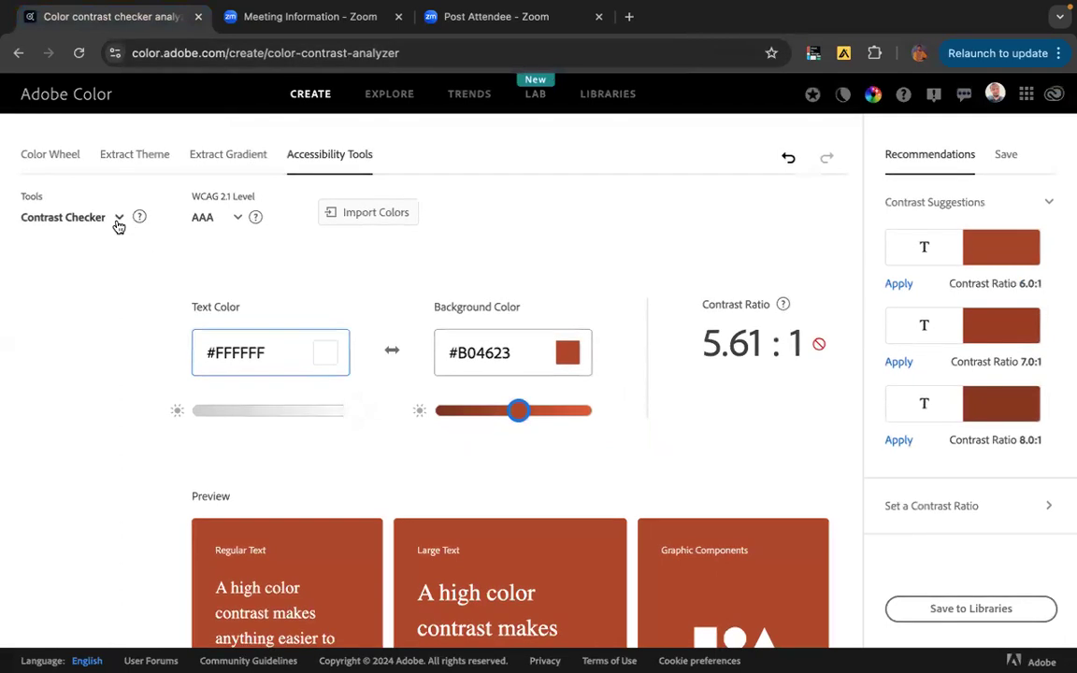
left_click(41, 157)
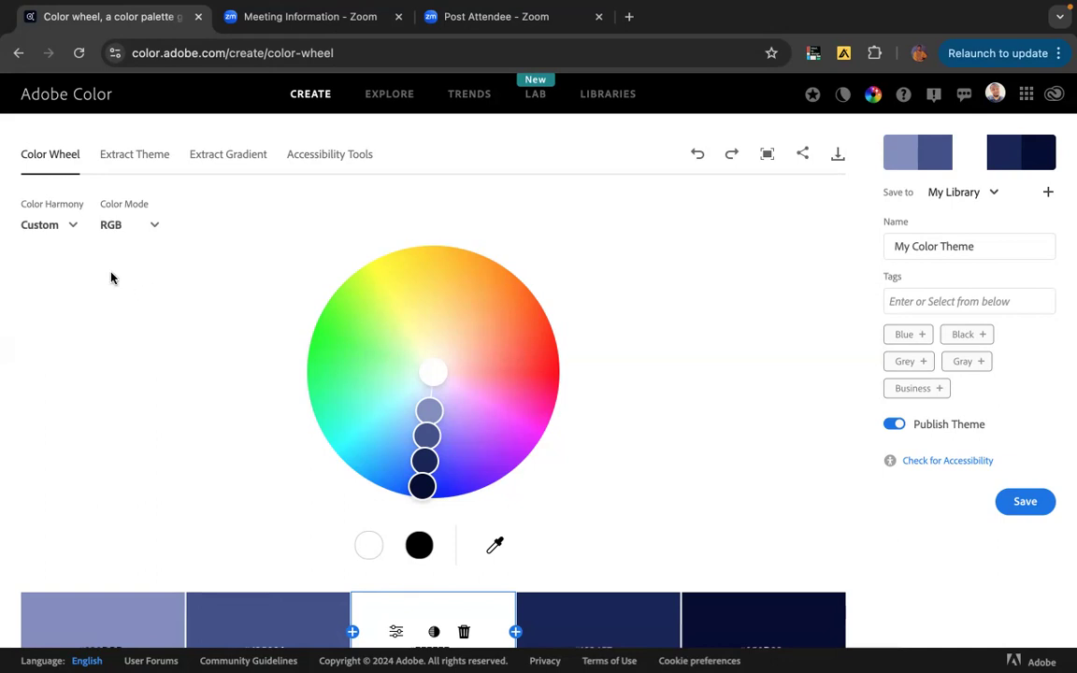
- Set the color harmony to Monochromatic and rotate the palette's markers slightly toward orange on the wheel
left_click(73, 228)
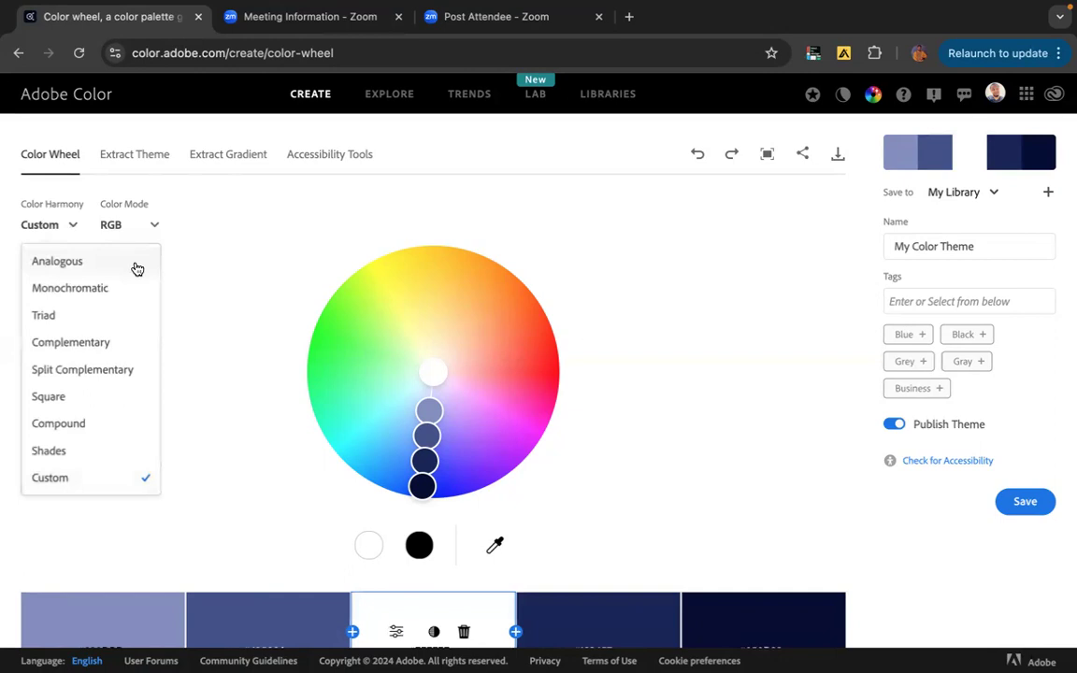
left_click(108, 289)
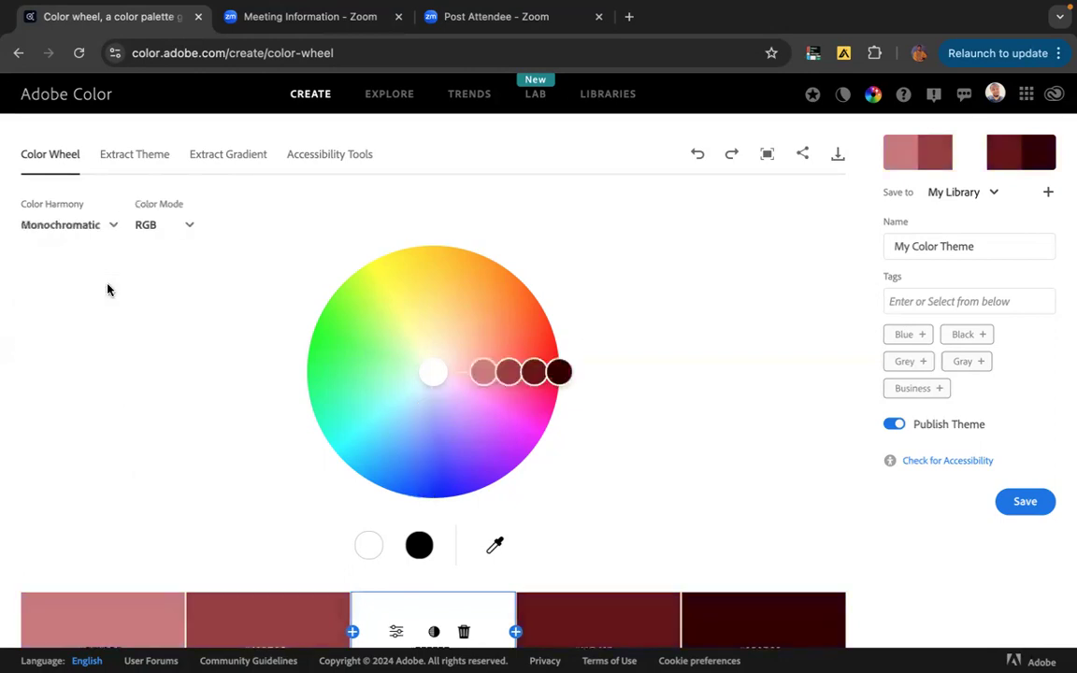
scroll(249, 381, "down", 1)
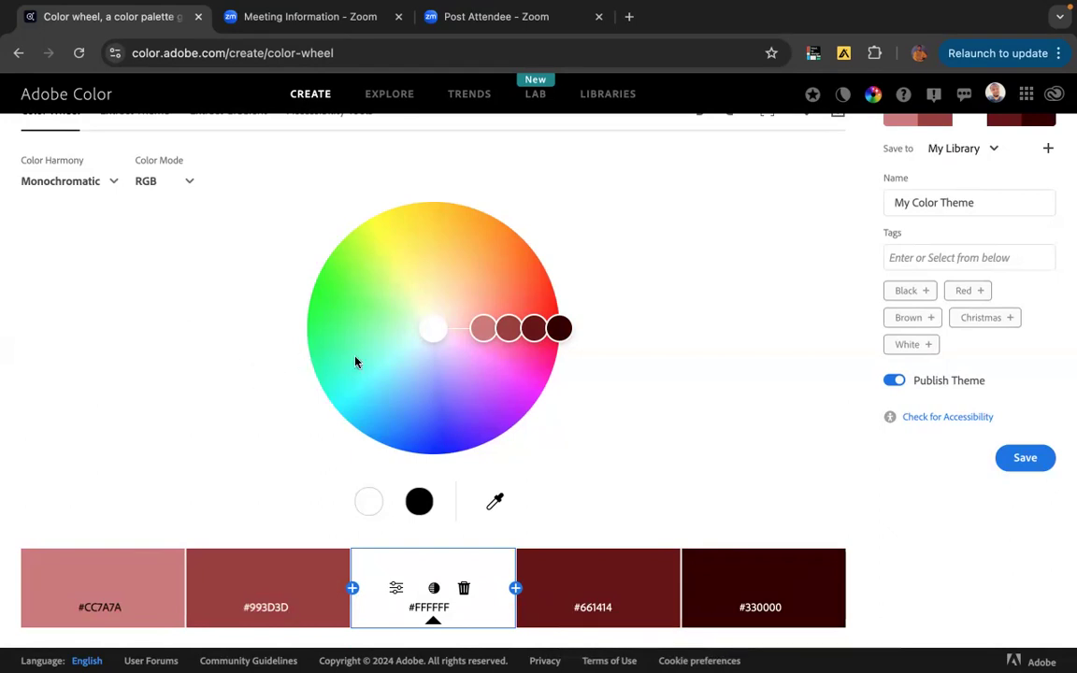
left_click(558, 318)
left_click_drag(557, 316, 556, 306)
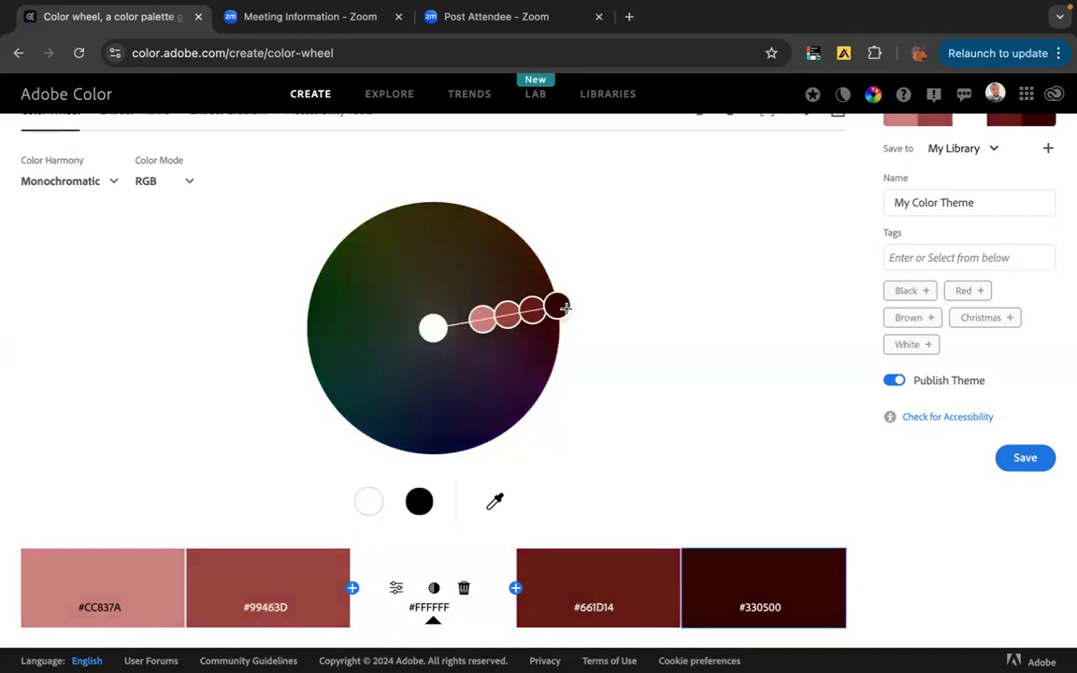
- Move the white base color from the wheel's center to the bright red edge, about #EF2700
left_click(433, 327)
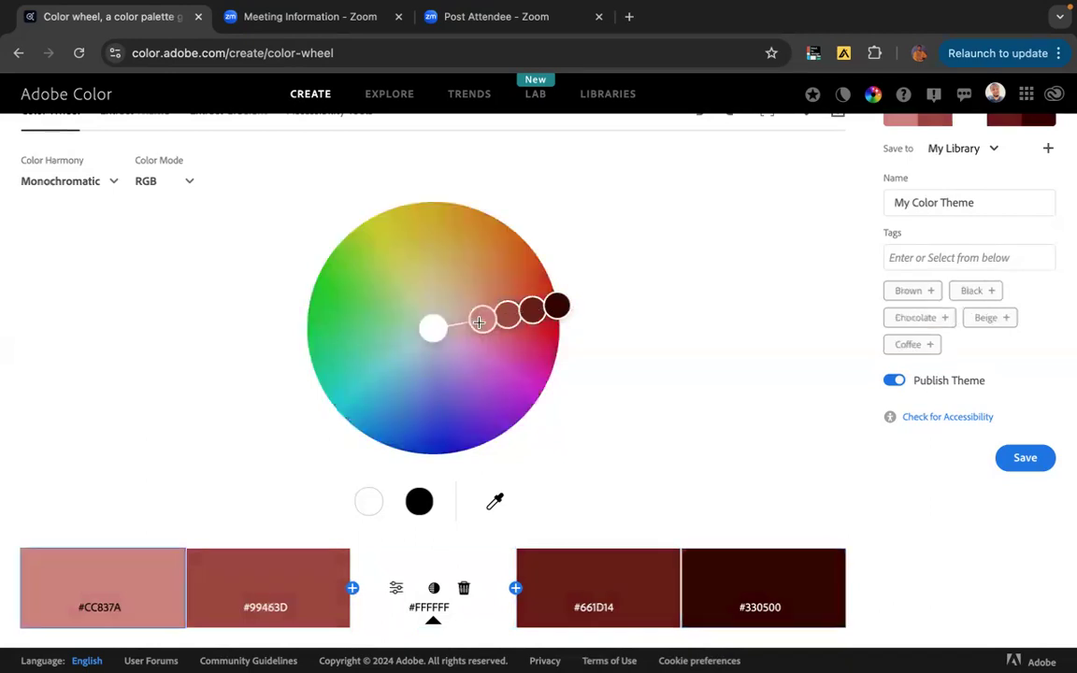
left_click_drag(437, 332, 584, 305)
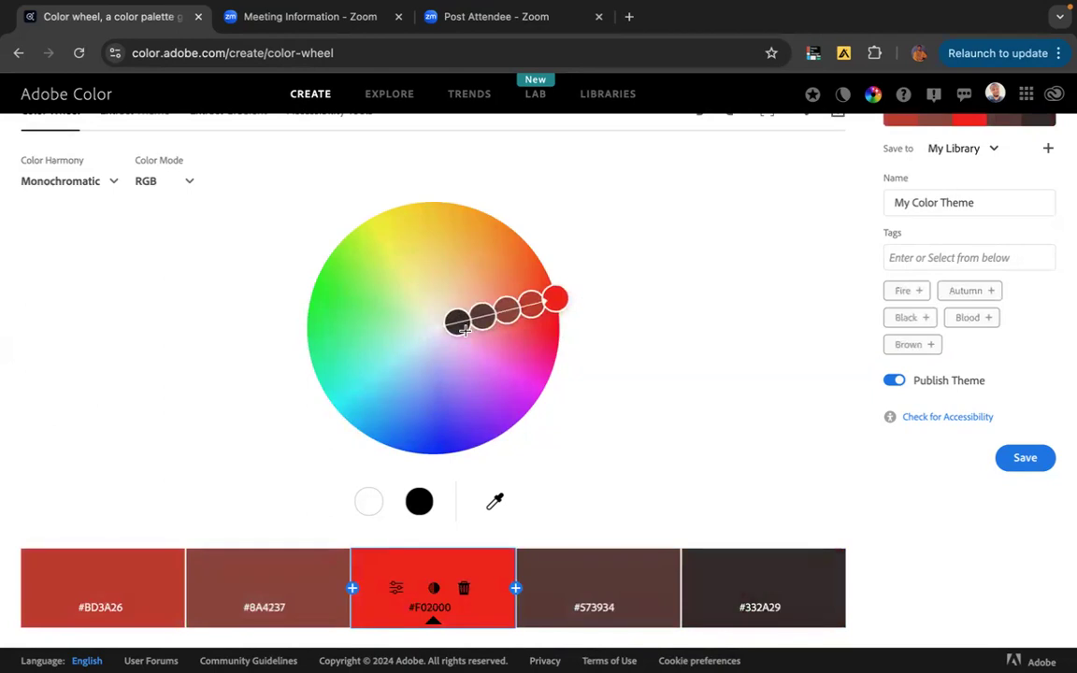
left_click_drag(555, 299, 576, 294)
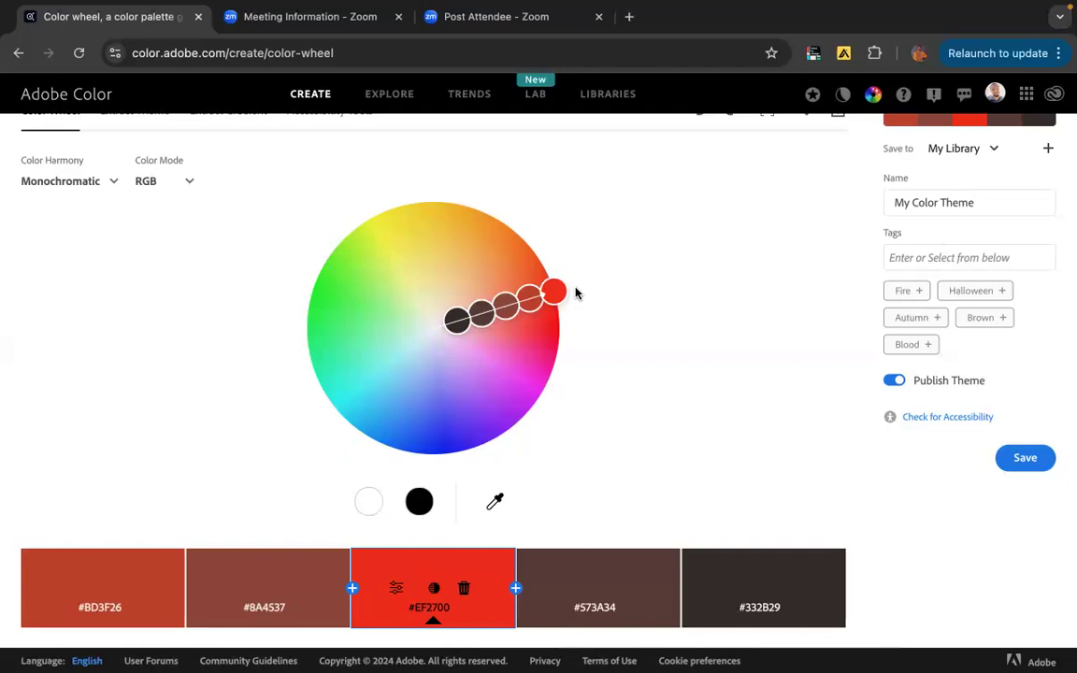
- Set the color harmony to Complementary and from there to Analogous, keeping the red base color
left_click(114, 186)
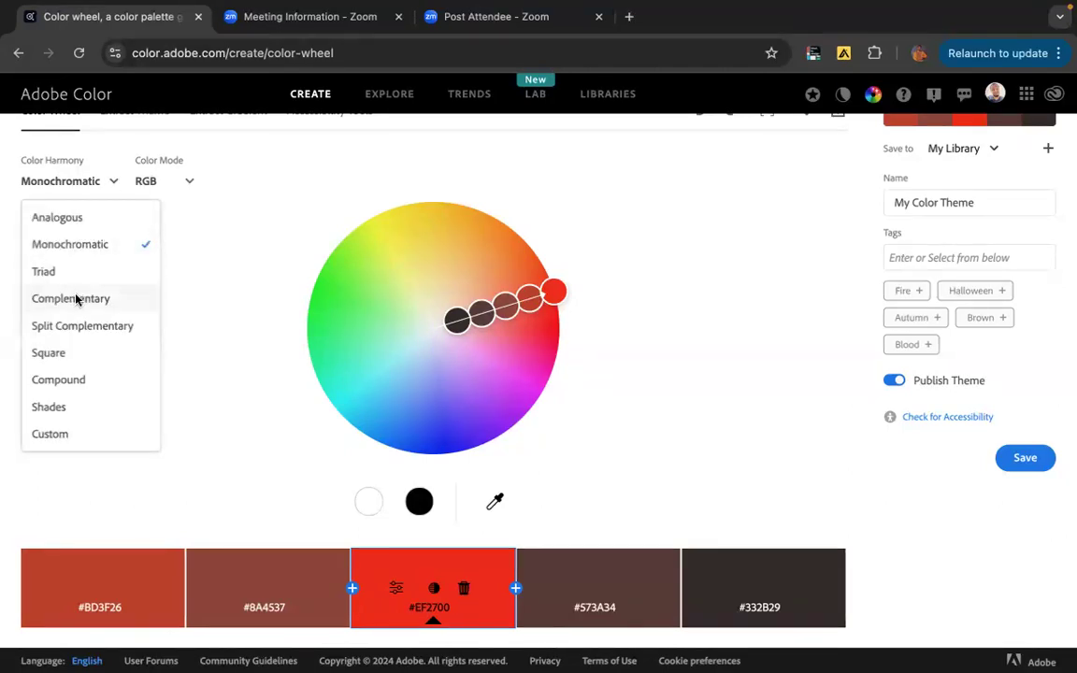
left_click(77, 300)
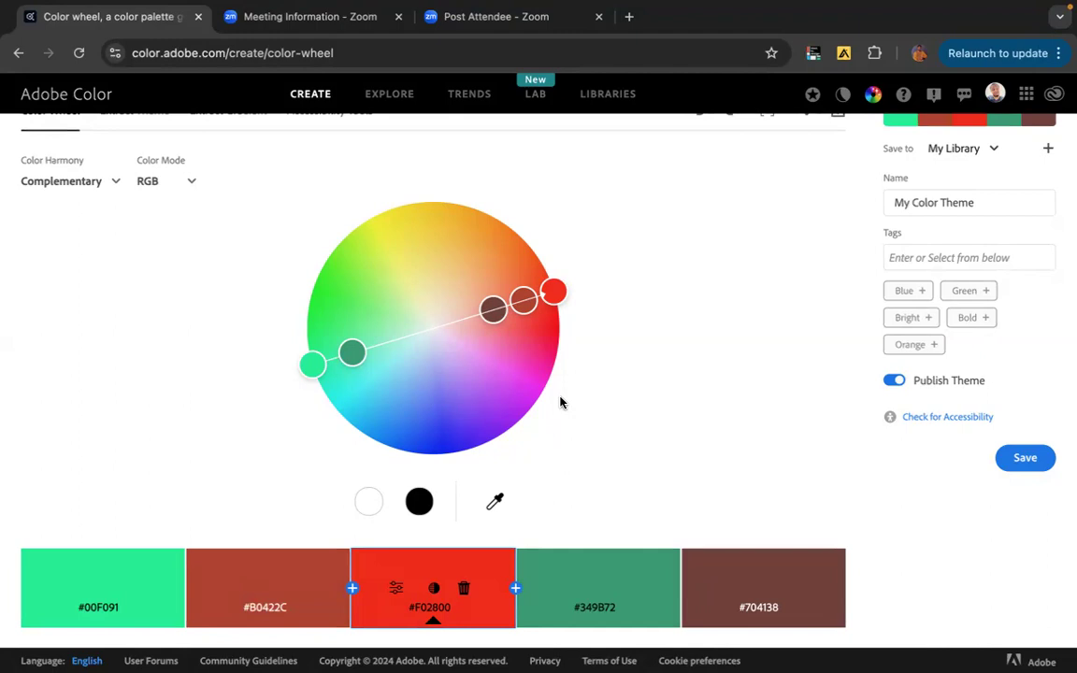
scroll(561, 402, "down", 1)
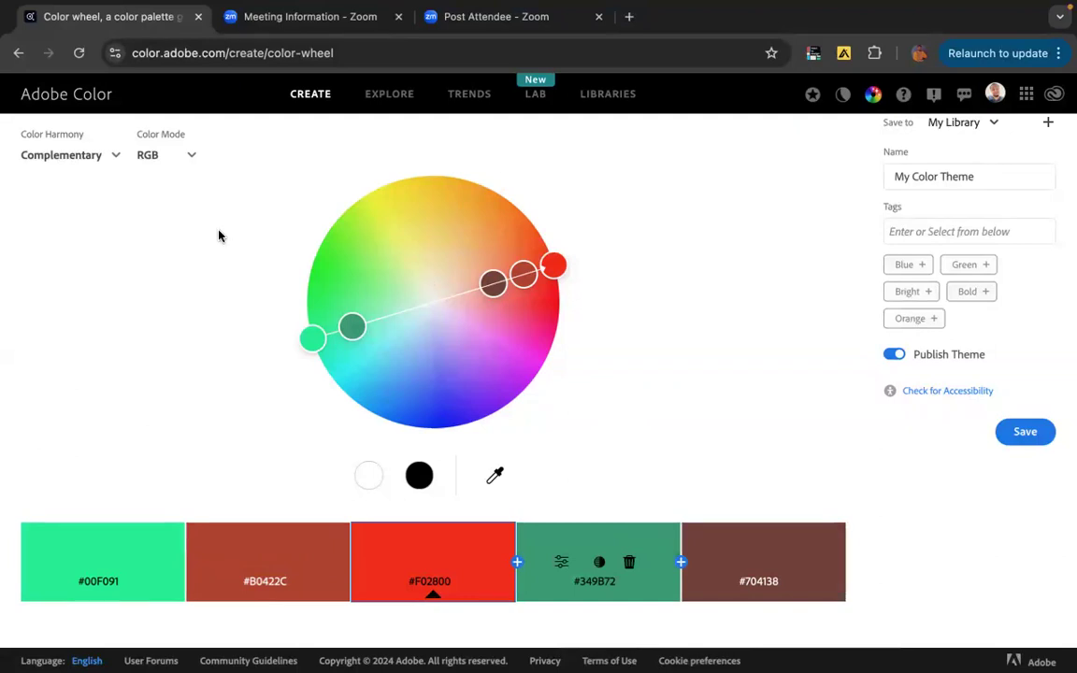
left_click(115, 159)
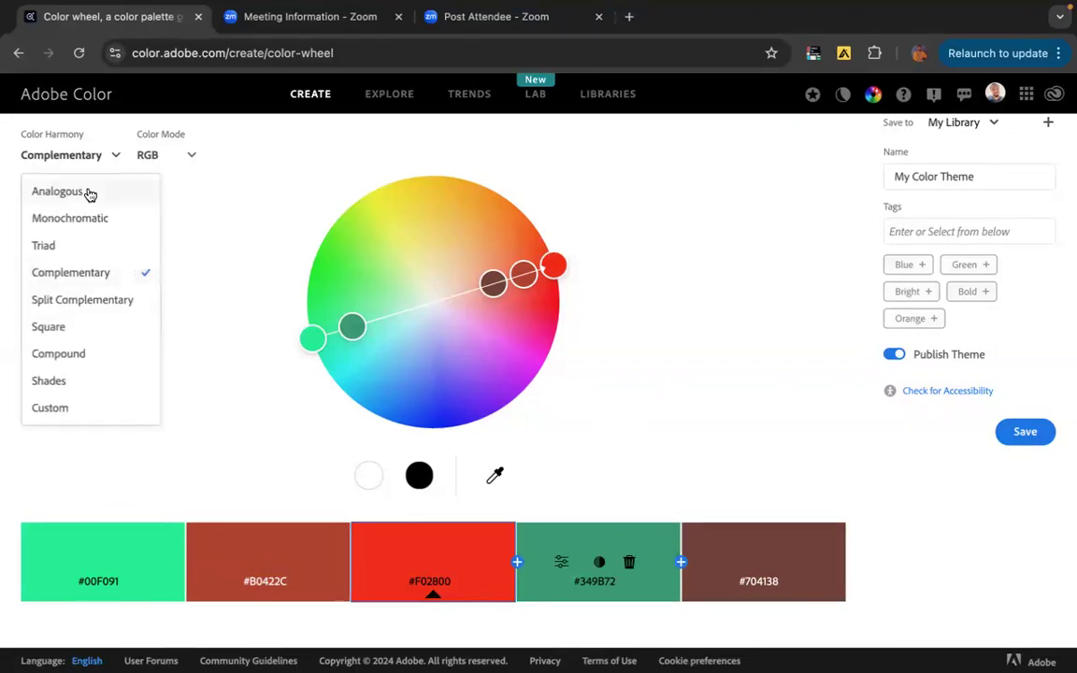
left_click(87, 191)
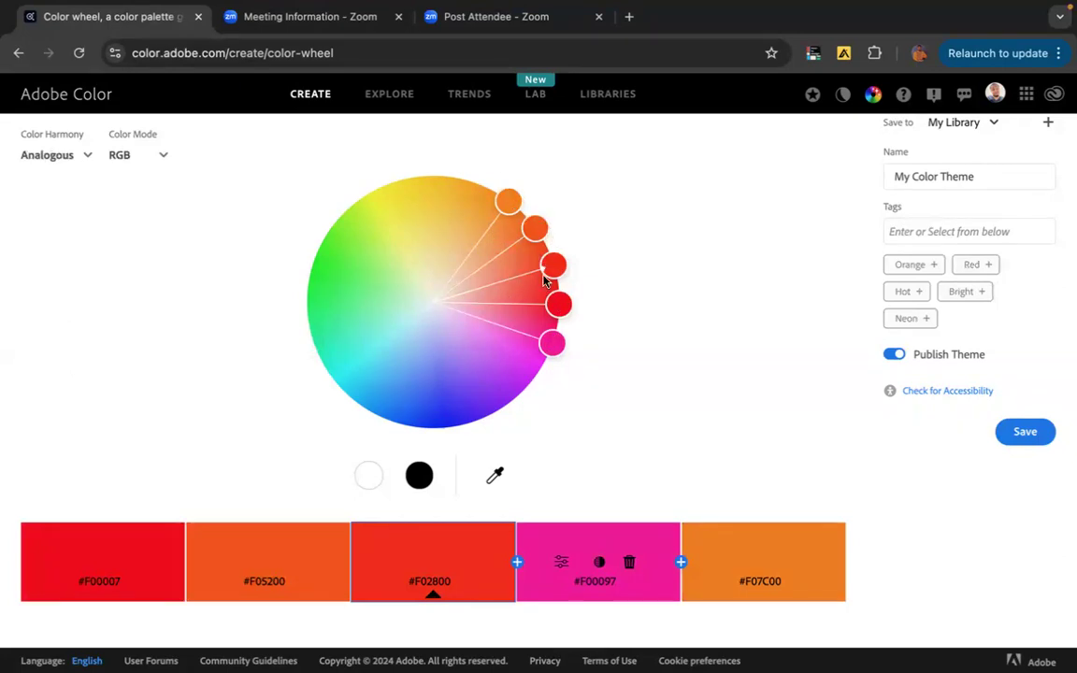
- Return the color harmony to Complementary and move the base color past yellow to light blue #00B4F0
left_click(62, 155)
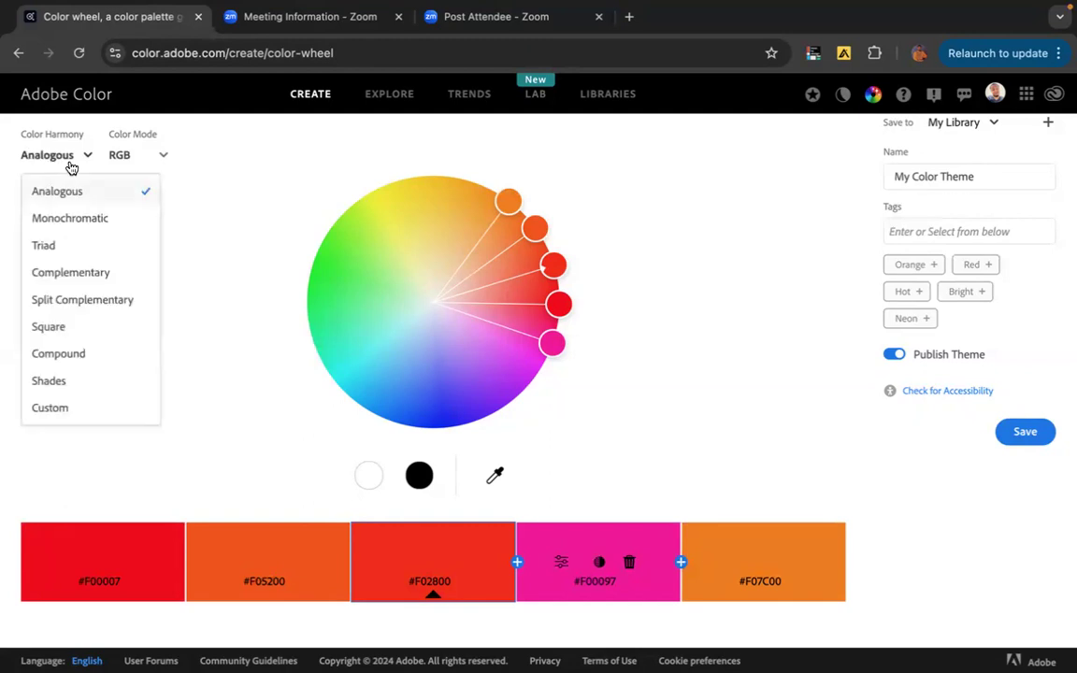
left_click(59, 274)
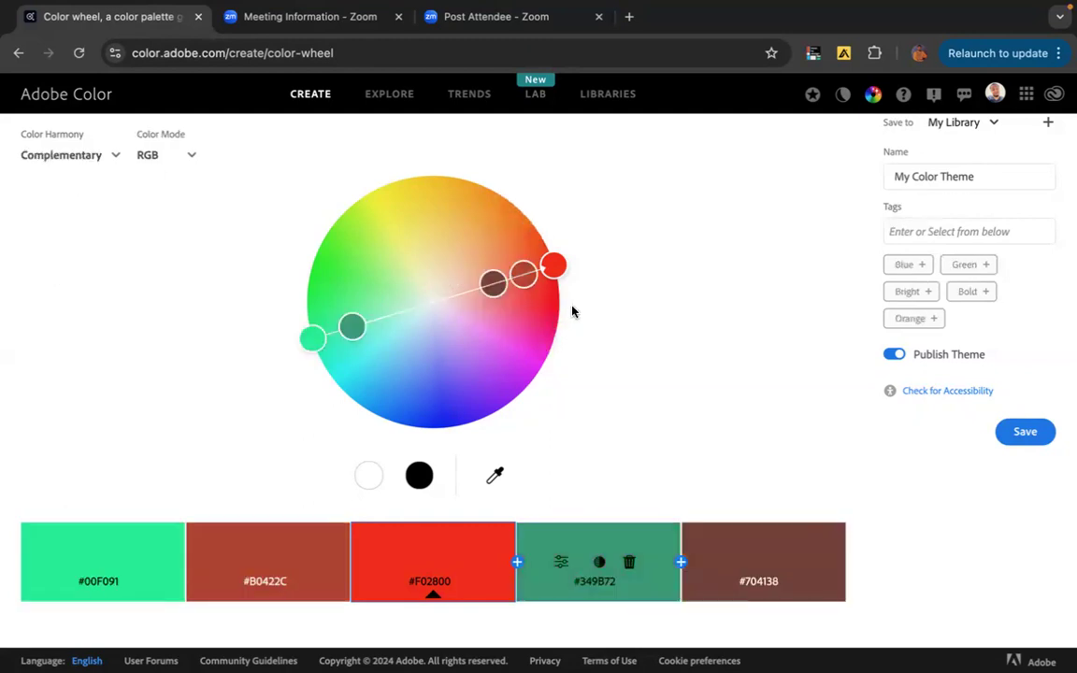
left_click_drag(539, 269, 446, 204)
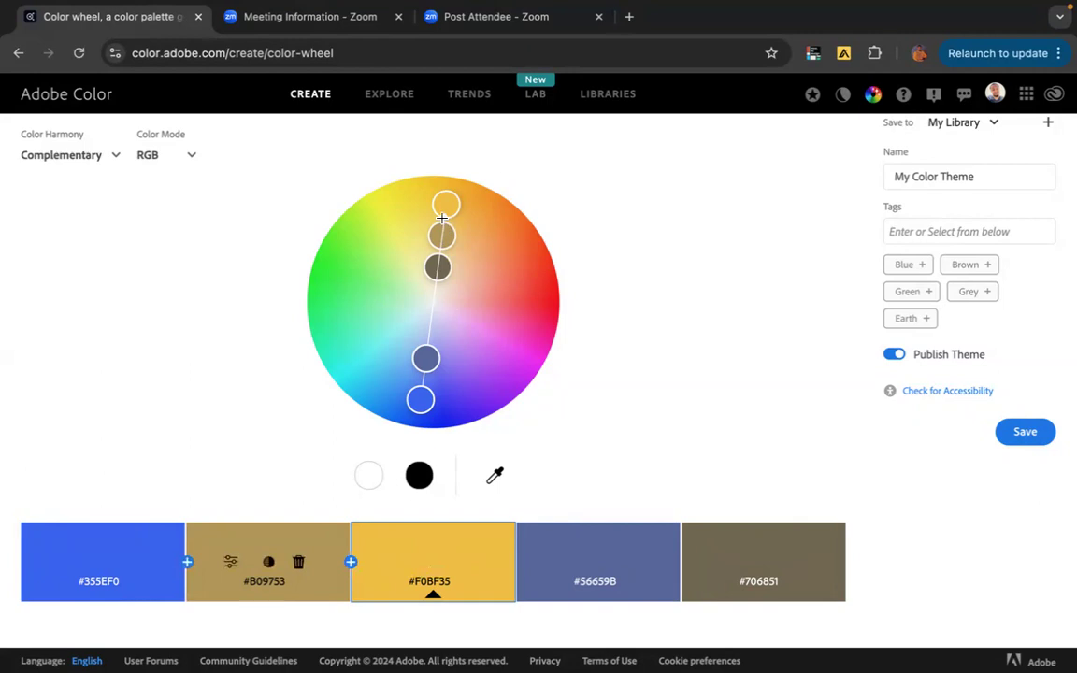
mouse_move(442, 214)
left_mouse_down()
mouse_move(432, 194)
mouse_move(409, 198)
left_mouse_up()
mouse_move(362, 254)
left_mouse_down()
mouse_move(297, 250)
mouse_move(315, 305)
mouse_move(293, 319)
mouse_move(317, 330)
mouse_move(338, 390)
mouse_move(357, 404)
left_mouse_up()
- Apply the Analogous color harmony and move the base color around the wheel to golden yellow, about #F0BE01
left_click(107, 156)
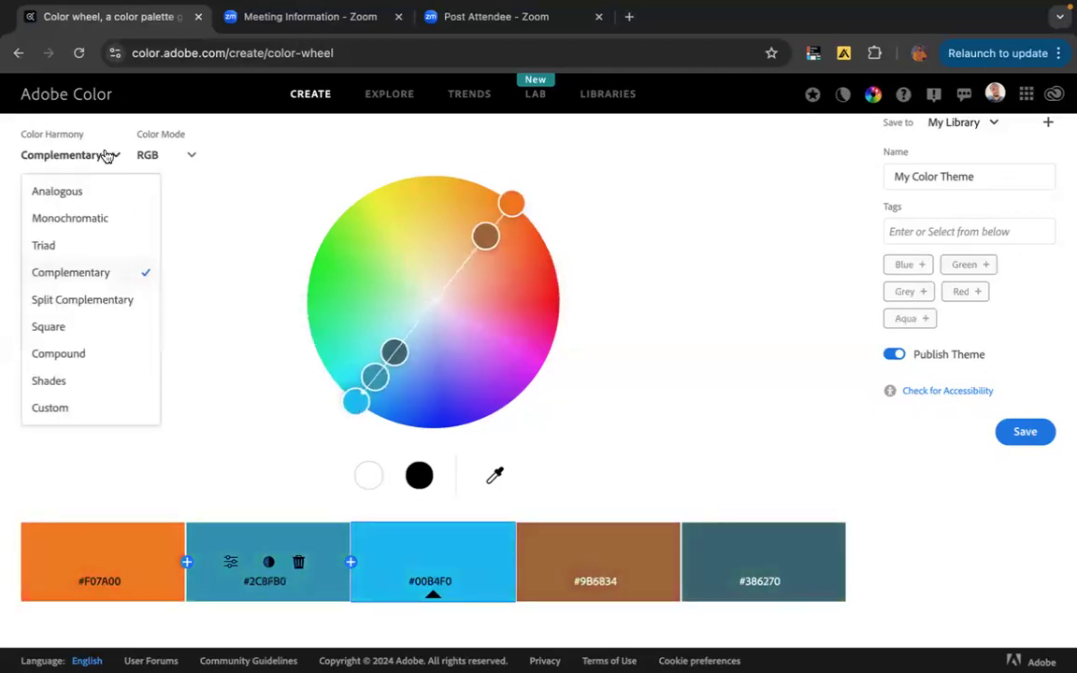
left_click(72, 193)
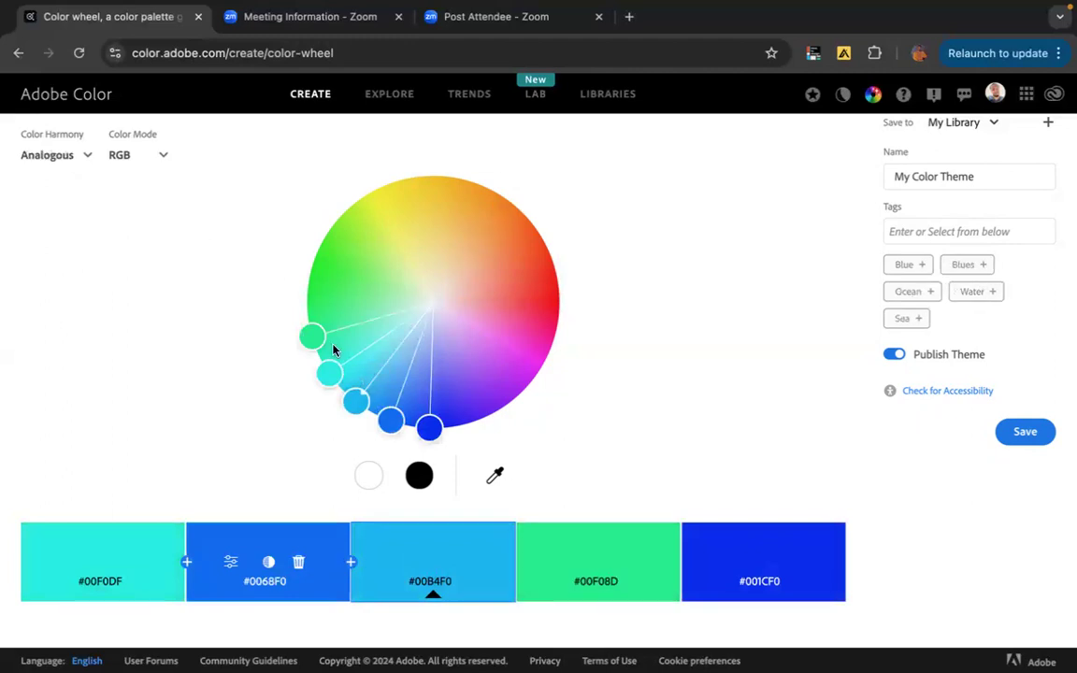
mouse_move(362, 394)
left_mouse_down()
mouse_move(372, 400)
mouse_move(327, 374)
mouse_move(320, 284)
mouse_move(399, 208)
mouse_move(428, 197)
mouse_move(421, 211)
mouse_move(439, 176)
mouse_move(295, 161)
left_mouse_up()
- Apply the Triad color harmony and move the base color around the wheel to red #EF2200
left_click(83, 157)
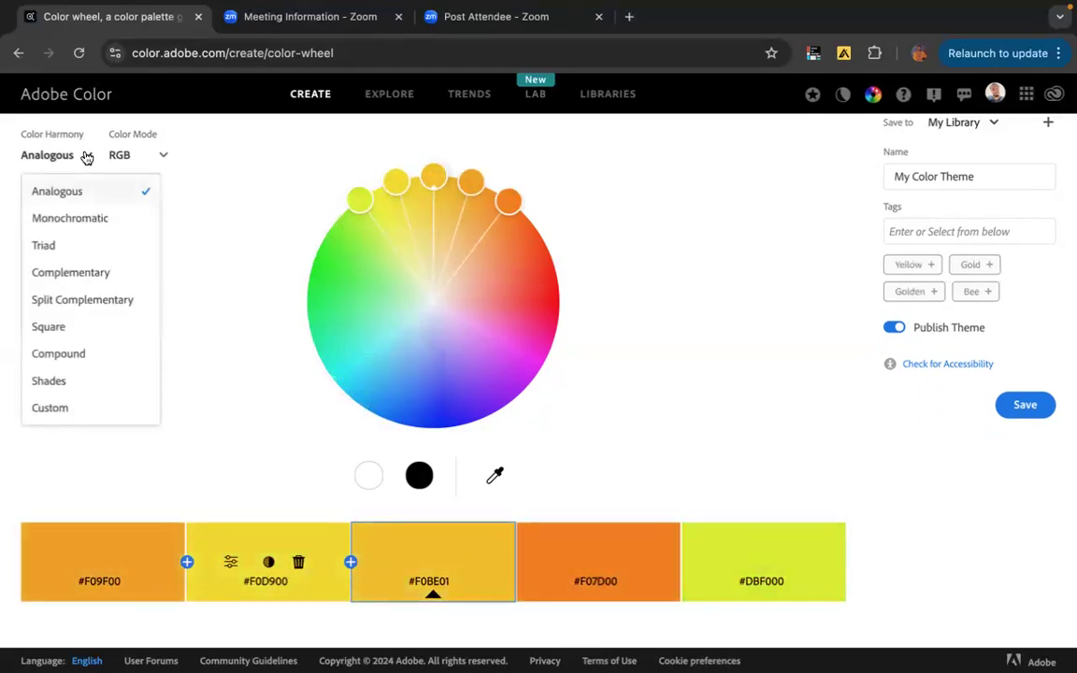
left_click(65, 248)
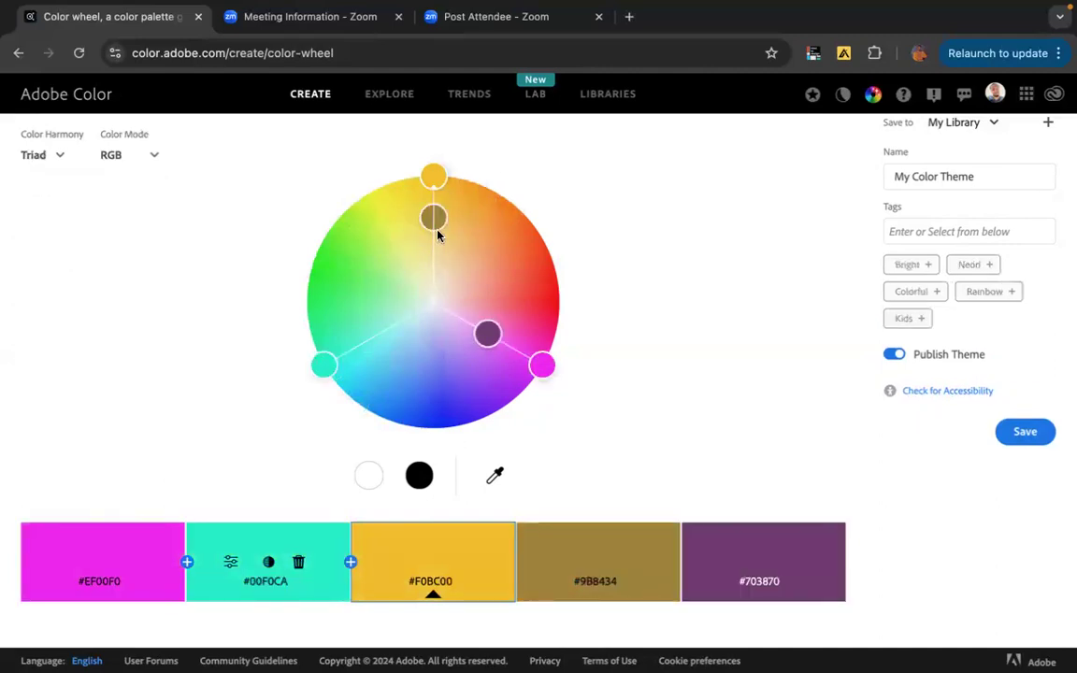
mouse_move(433, 175)
left_mouse_down()
mouse_move(490, 216)
mouse_move(519, 279)
mouse_move(570, 283)
left_mouse_up()
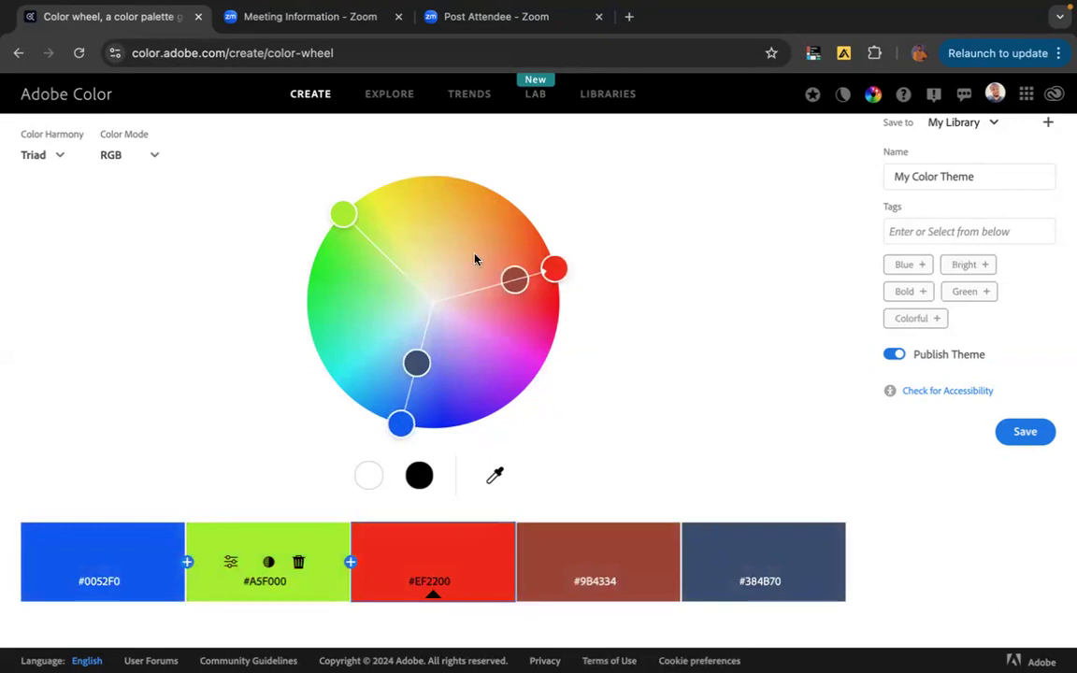
- Change the color harmony from Triad to Complementary and on to Split Complementary
left_click(59, 157)
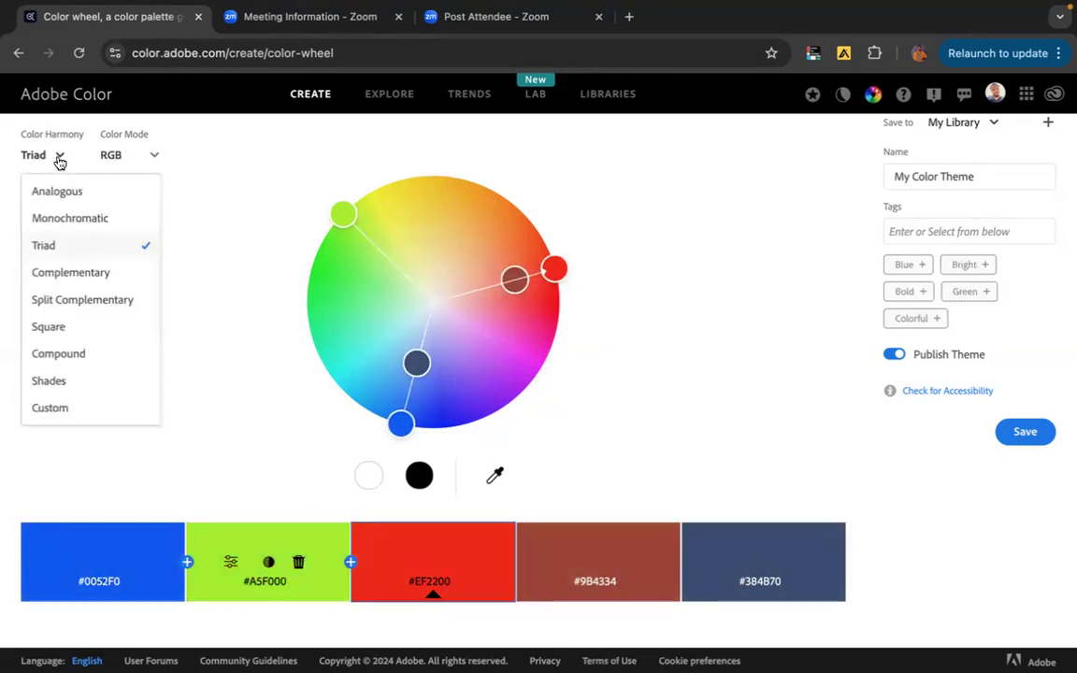
left_click(82, 274)
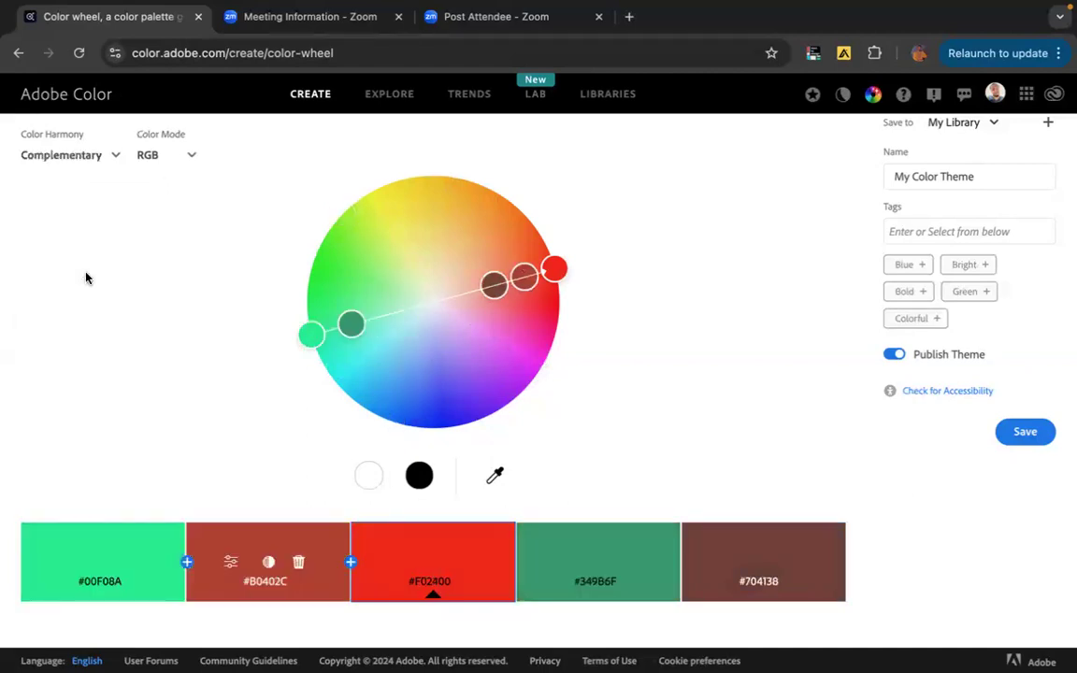
left_click(86, 156)
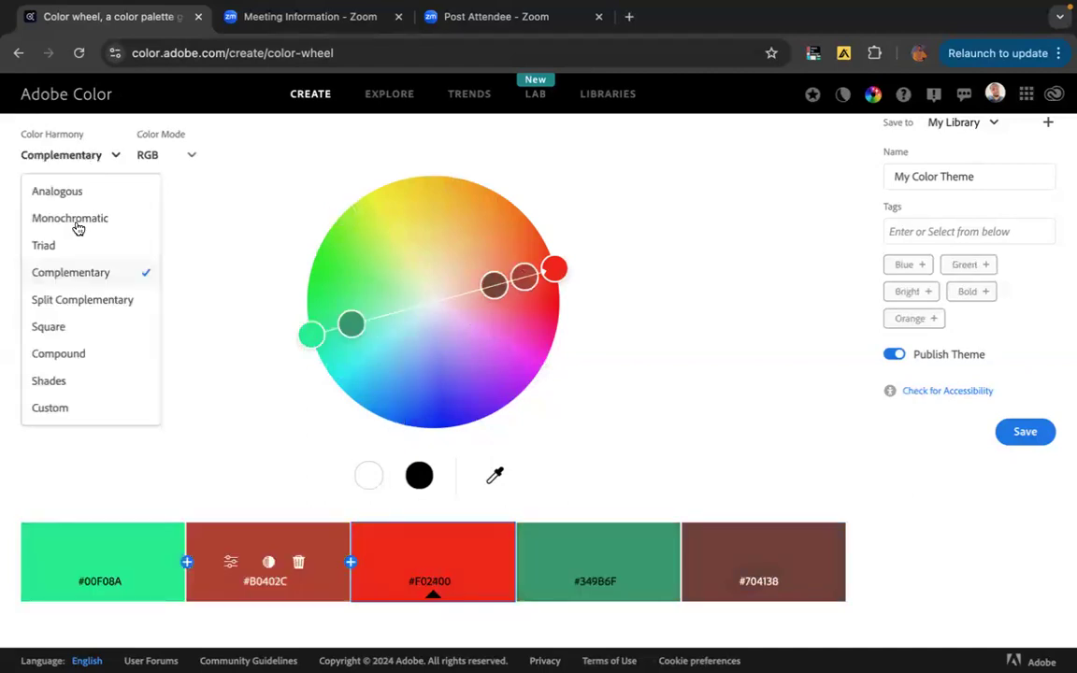
left_click(75, 303)
- Apply the Square color harmony and move the base color around the wheel to blue, about #1D40F0
left_click(86, 152)
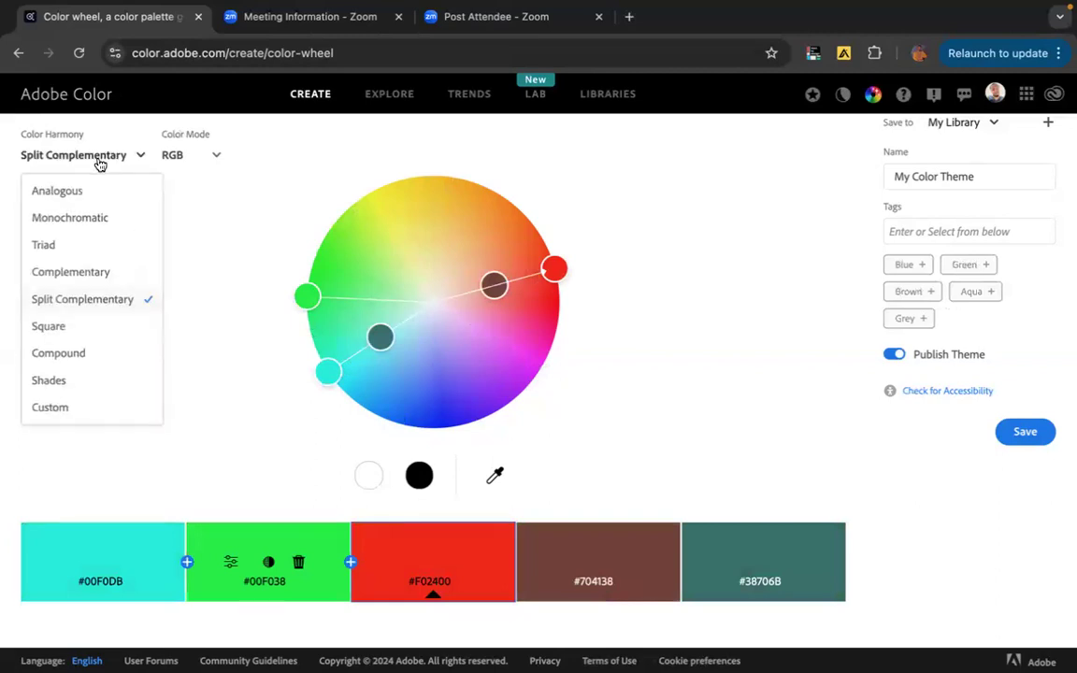
left_click(73, 329)
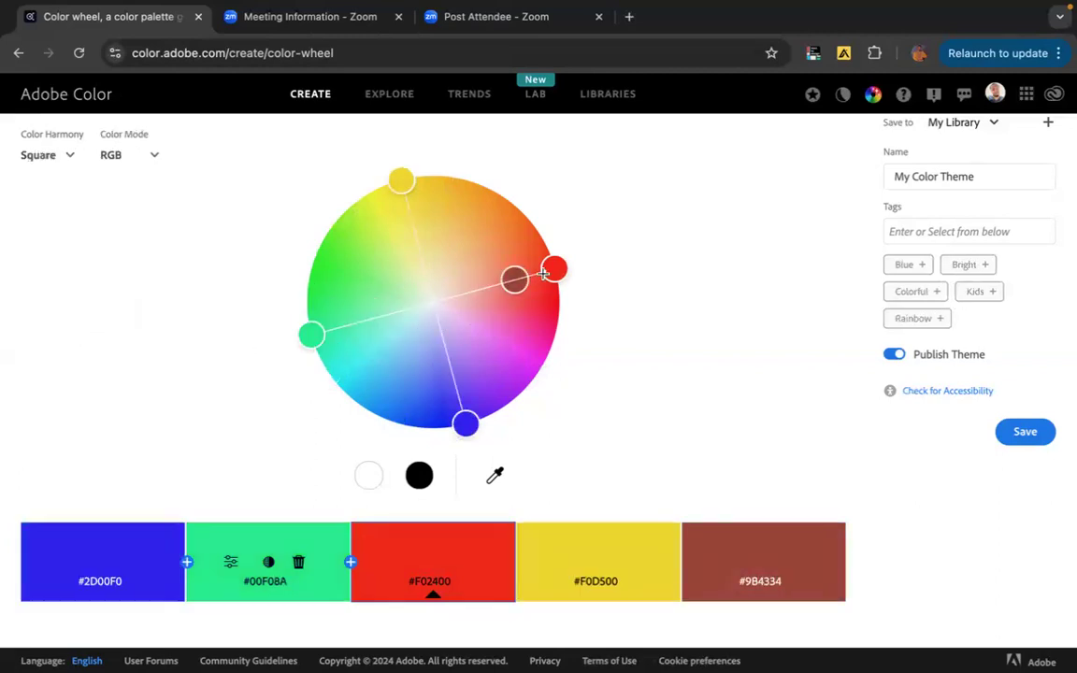
left_click_drag(543, 273, 410, 416)
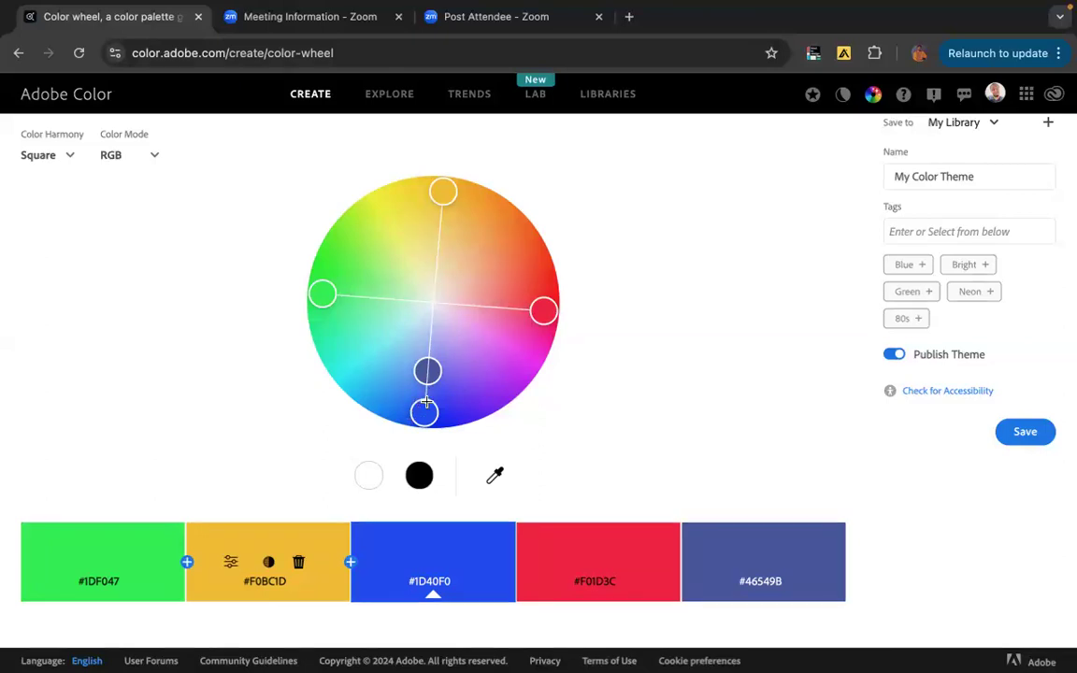
- Lower the saturation of the Square harmony's blue base color on the wheel and switch to the Figma file
left_click_drag(425, 402, 426, 369)
mouse_move(402, 658)
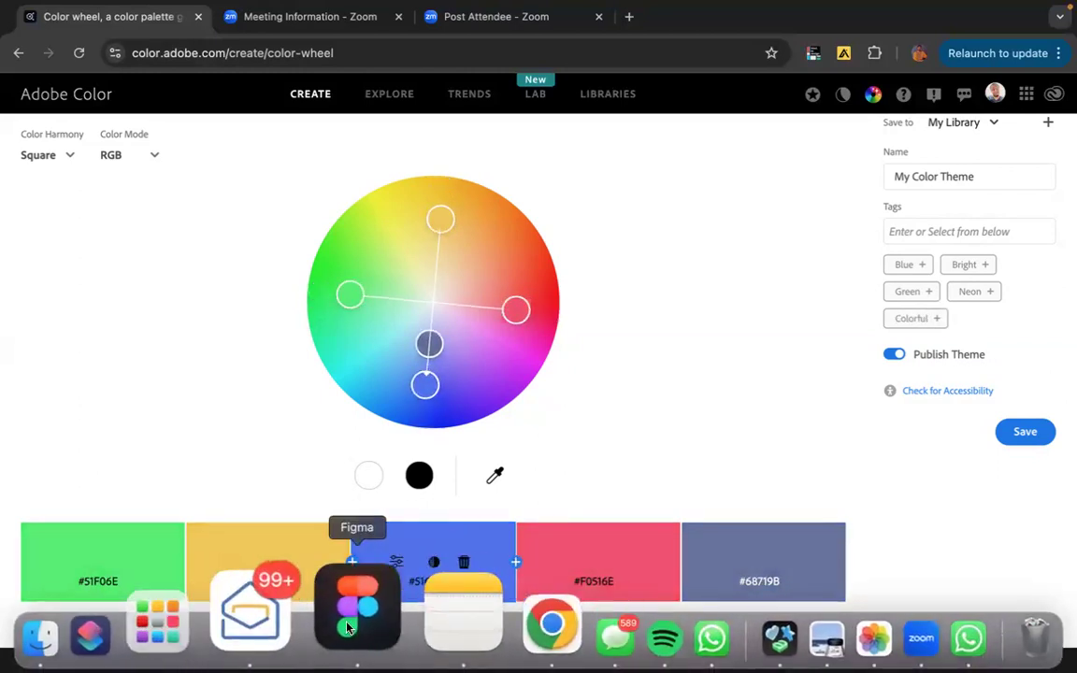
left_click(318, 571)
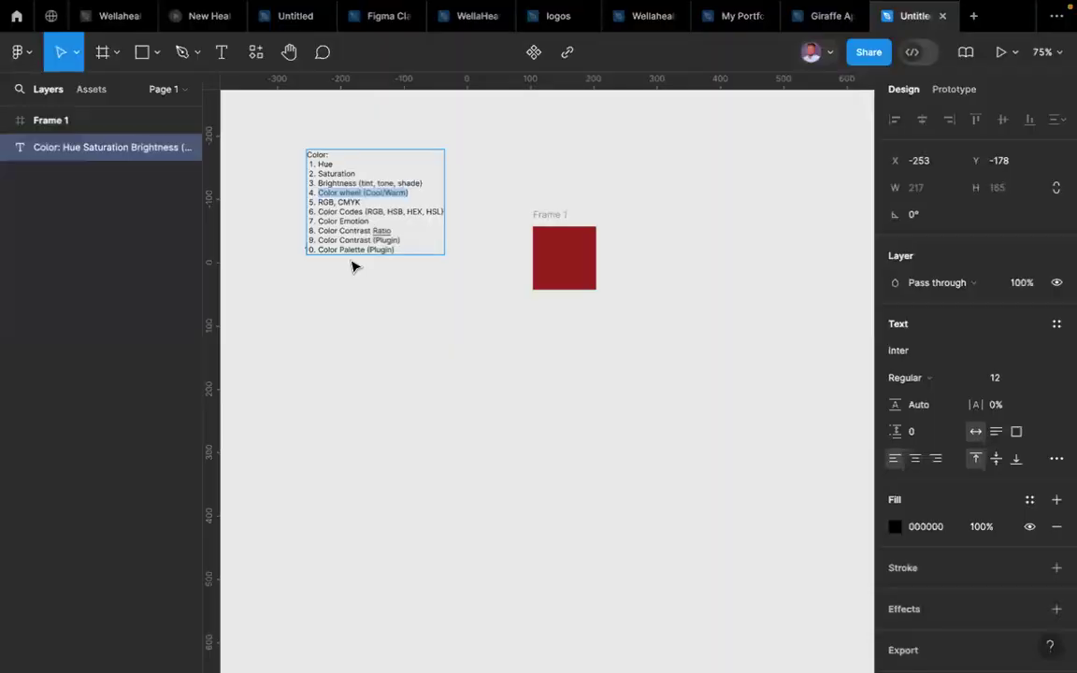
- Highlight "CMYK" in item 5 of the color topics list to examine that topic
left_click(330, 202)
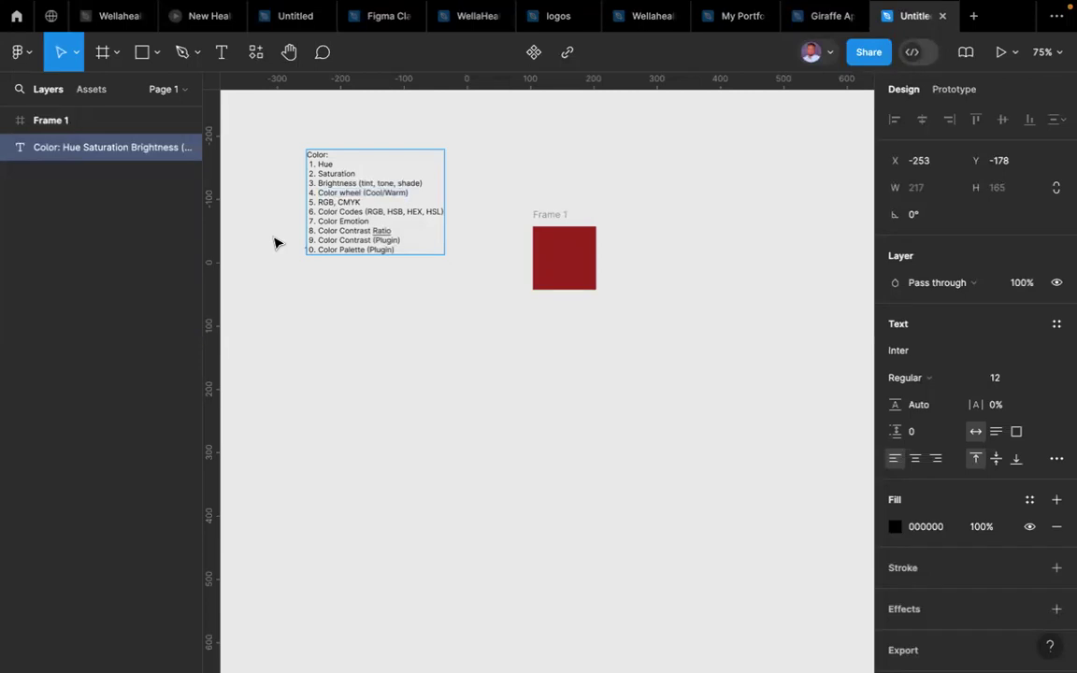
key("Escape")
scroll(298, 145, "up", 5)
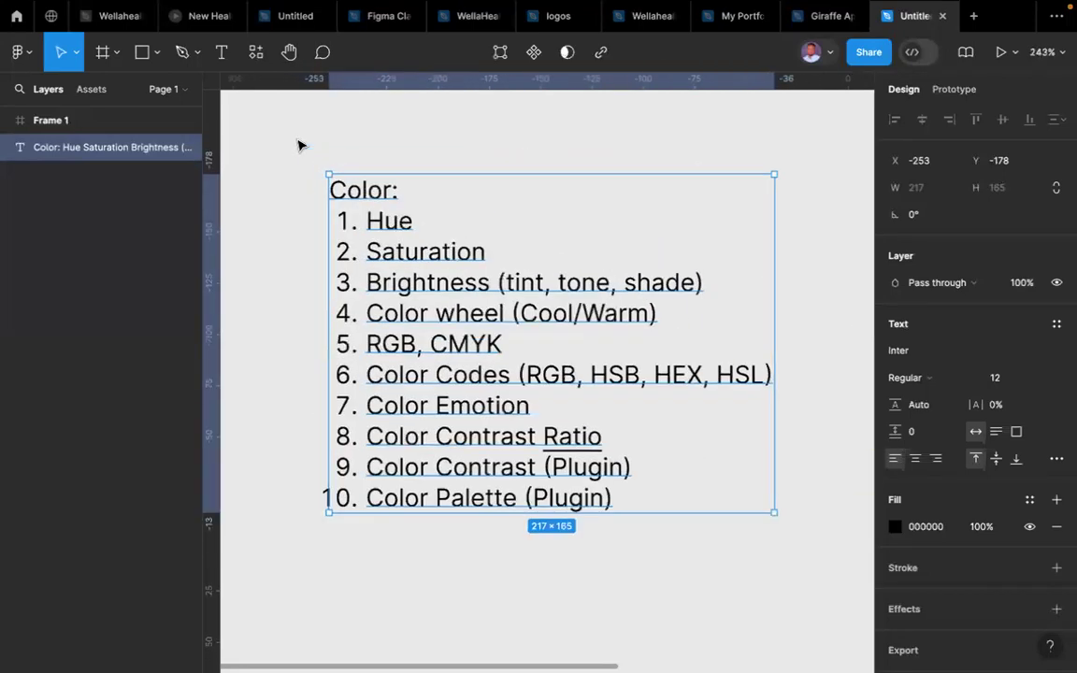
triple_click(458, 344)
double_click(458, 343)
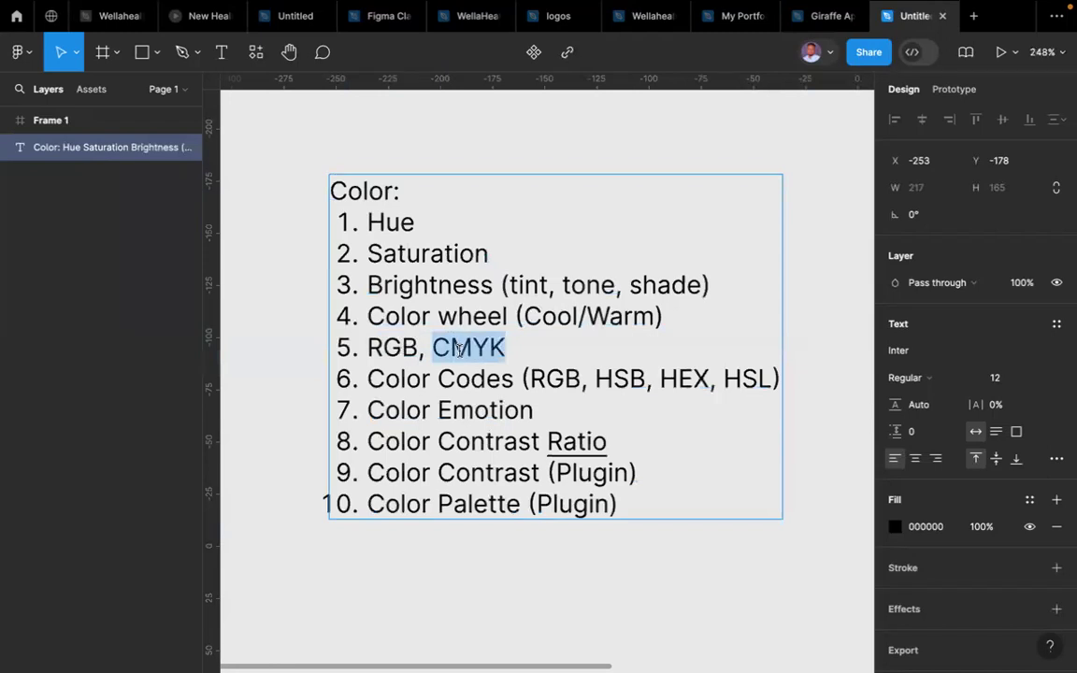
left_click(439, 347)
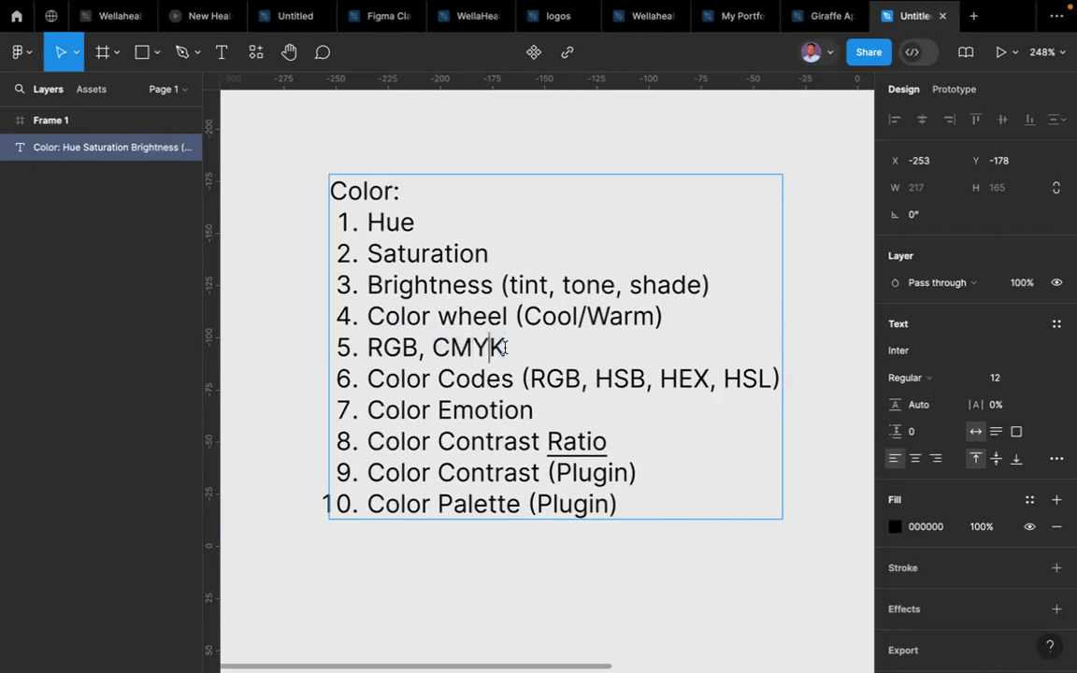
left_click(509, 347)
double_click(497, 347)
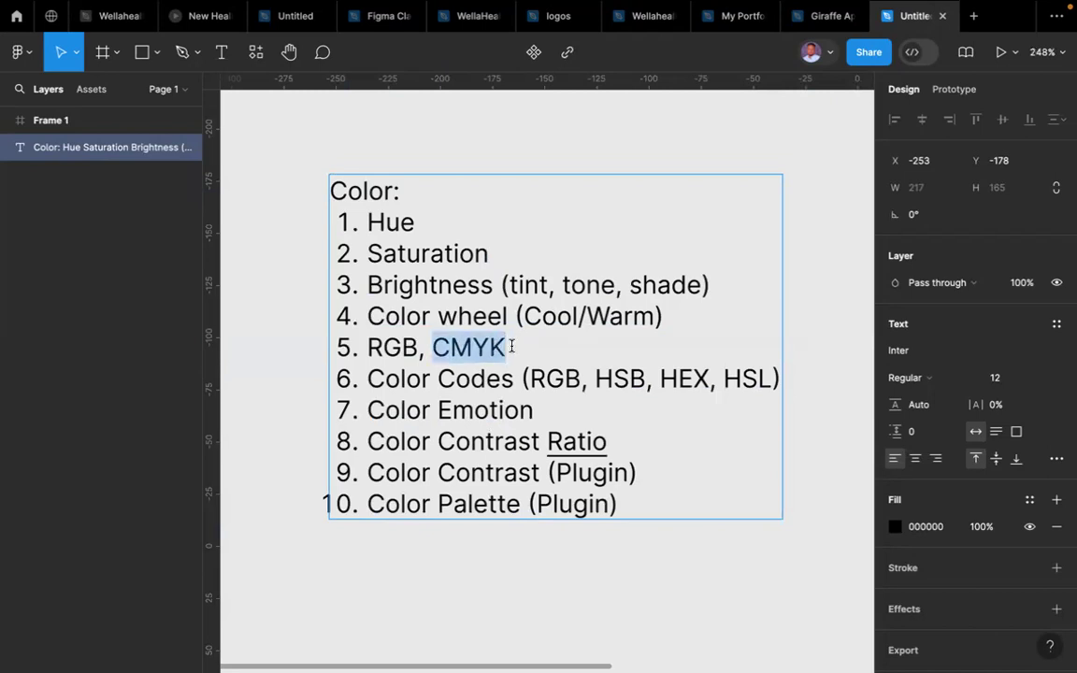
left_click(445, 347)
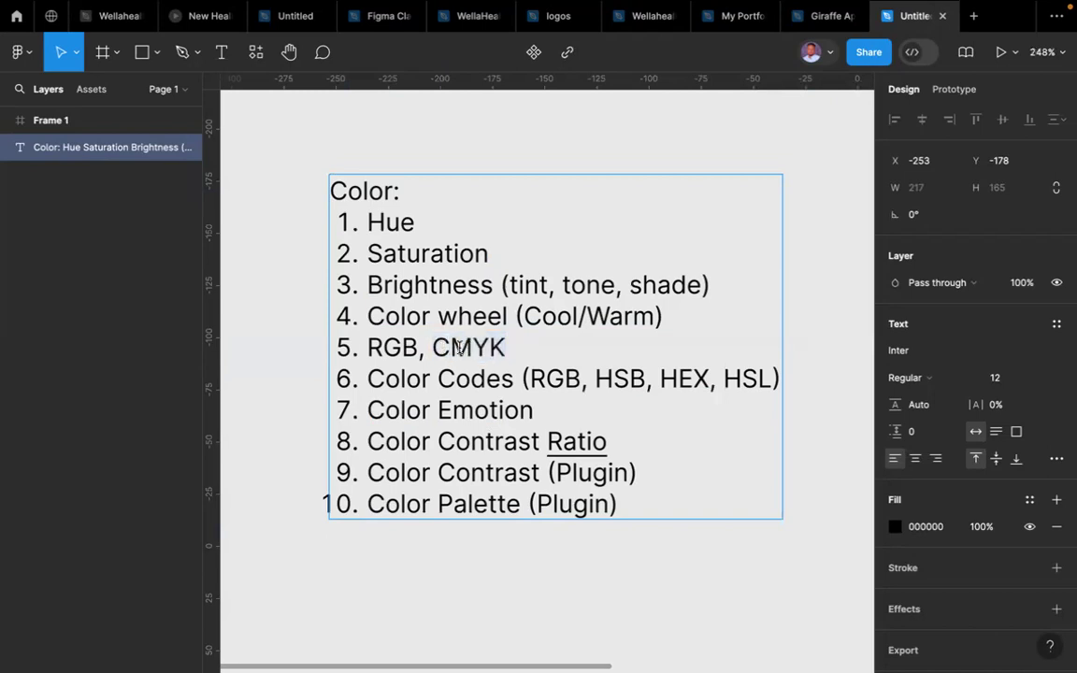
left_click(494, 348)
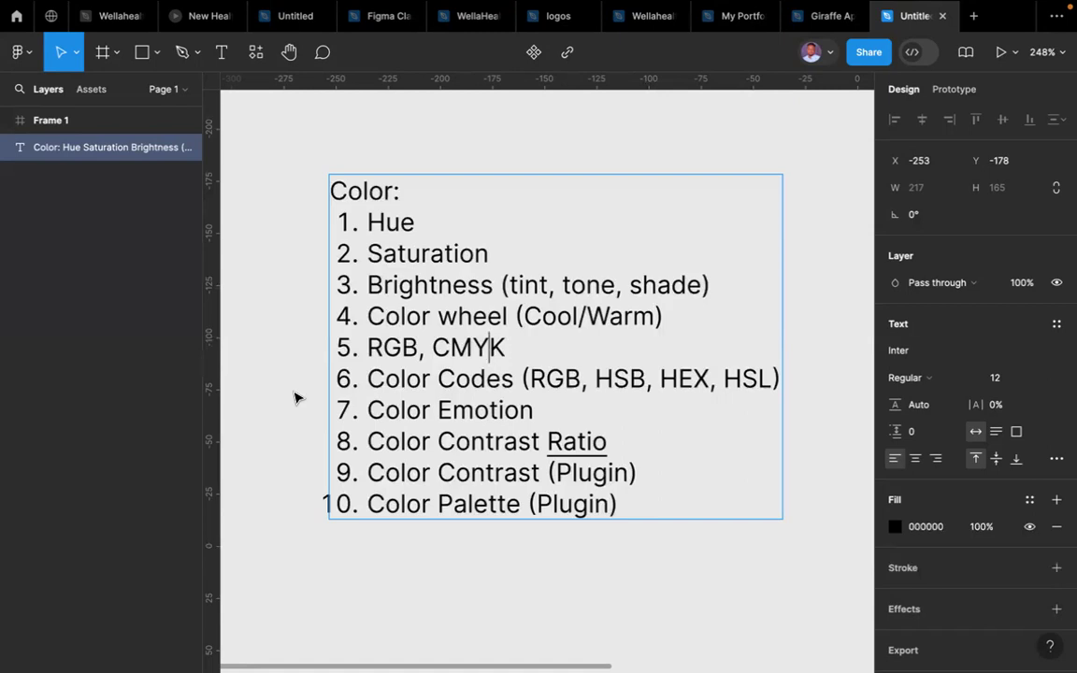
- Highlight "Color Contrast Ratio" and "Color Contrast (Plugin)" one after the other in the color topics list
key("Left")
key("Left")
triple_click(404, 441)
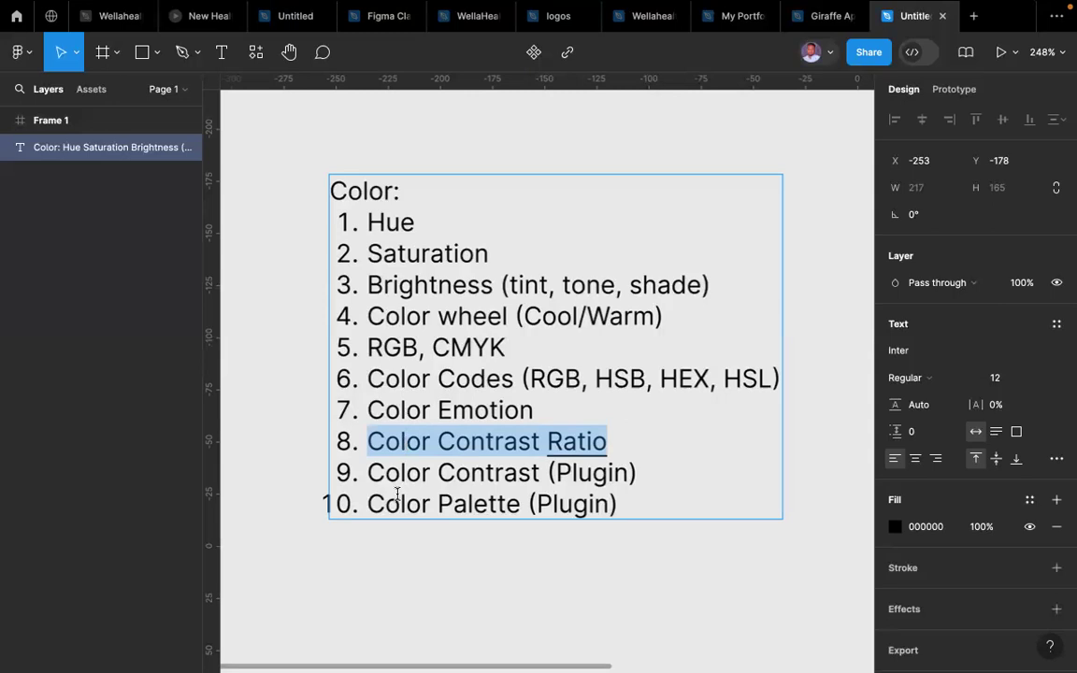
triple_click(402, 474)
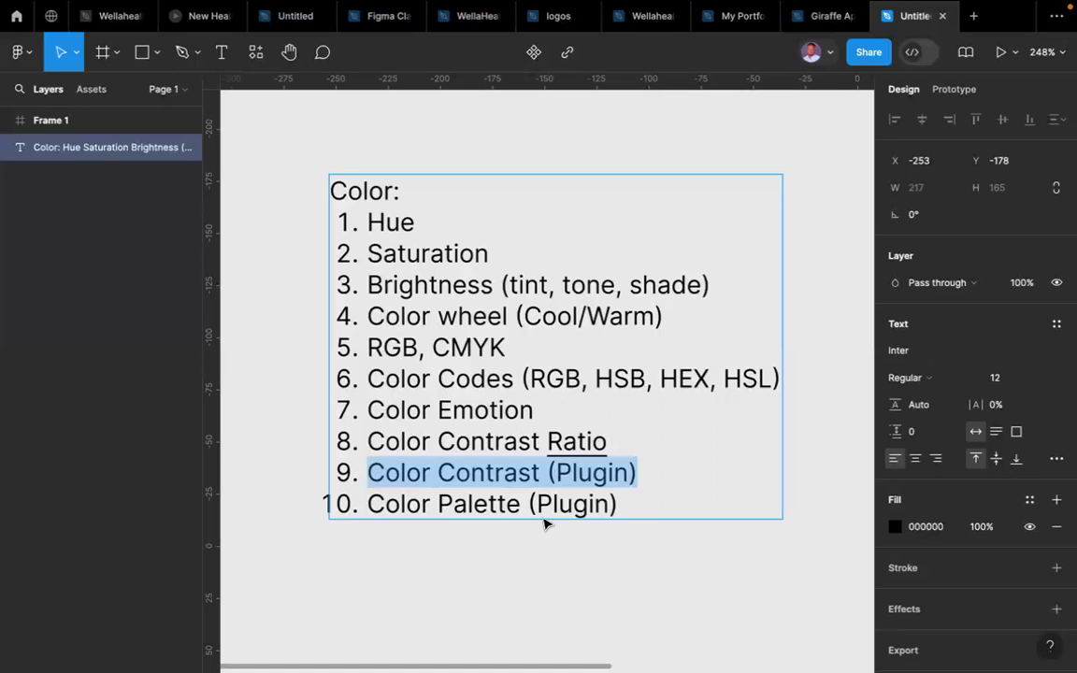
- Create a 100 × 100 frame on the empty canvas above the color topics list
left_click(143, 53)
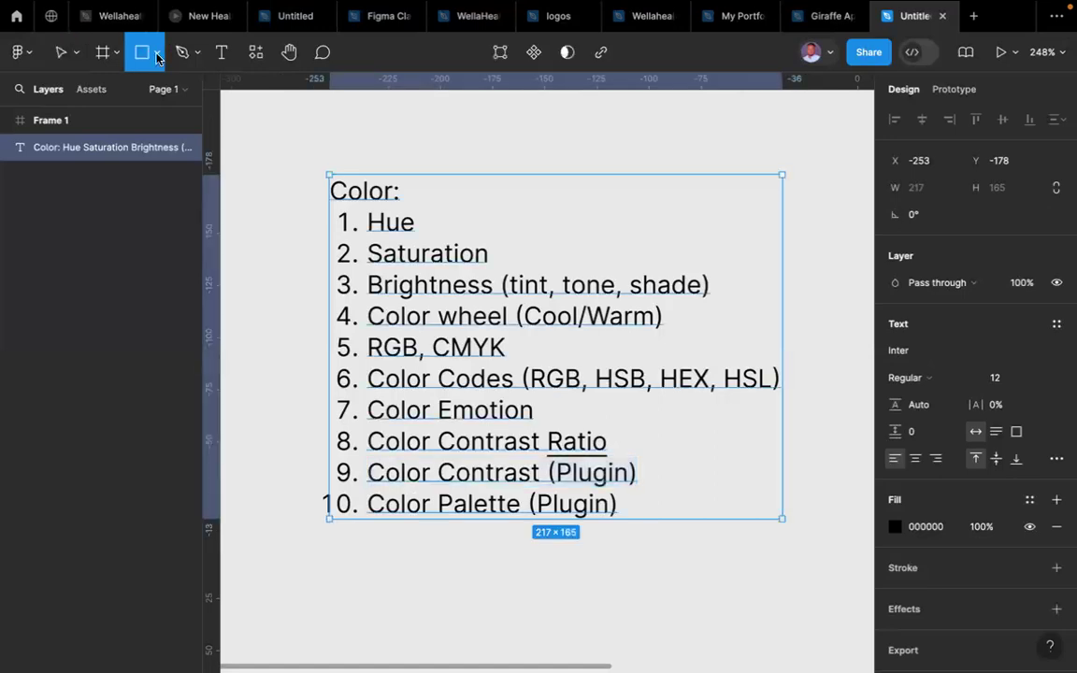
scroll(412, 174, "up", 3)
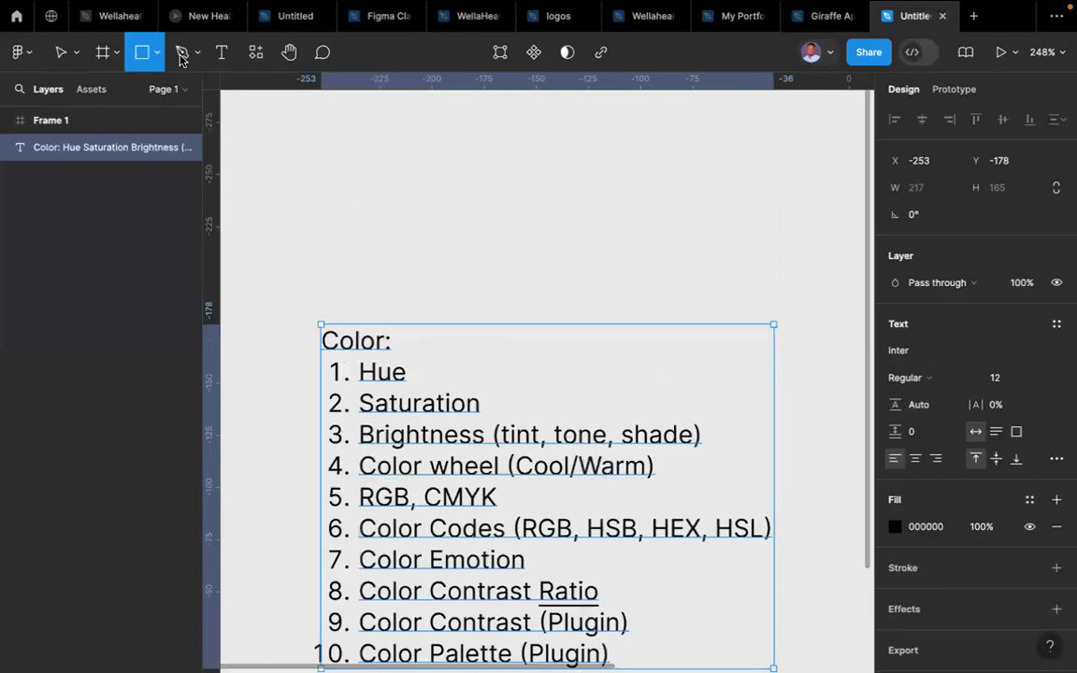
key("f")
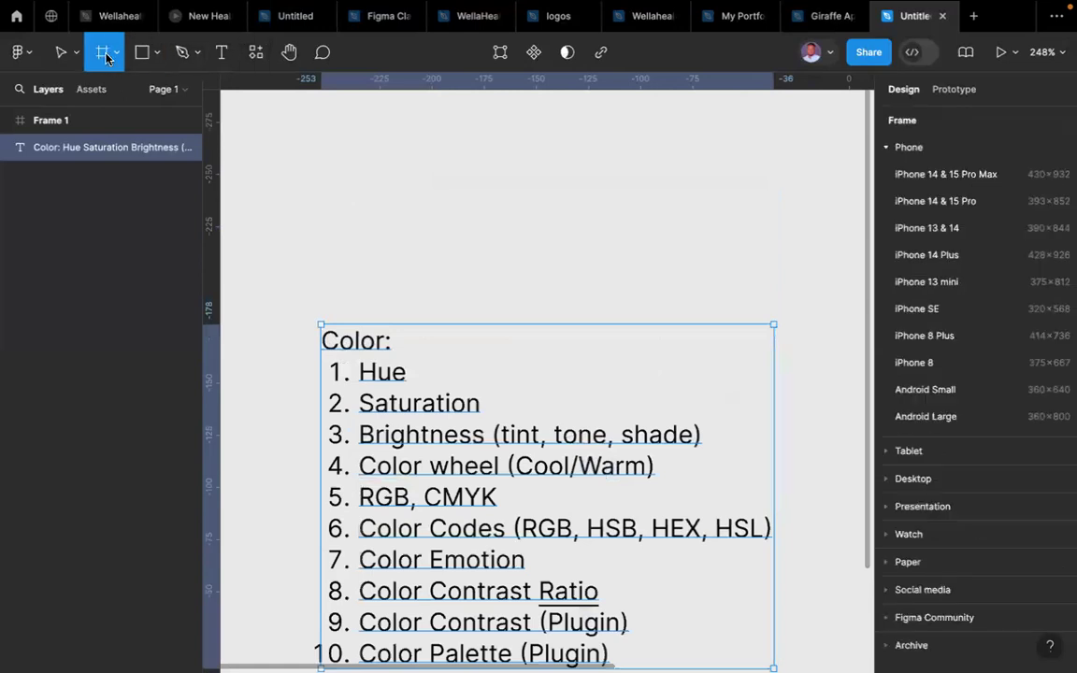
left_click(327, 177)
left_click(476, 239)
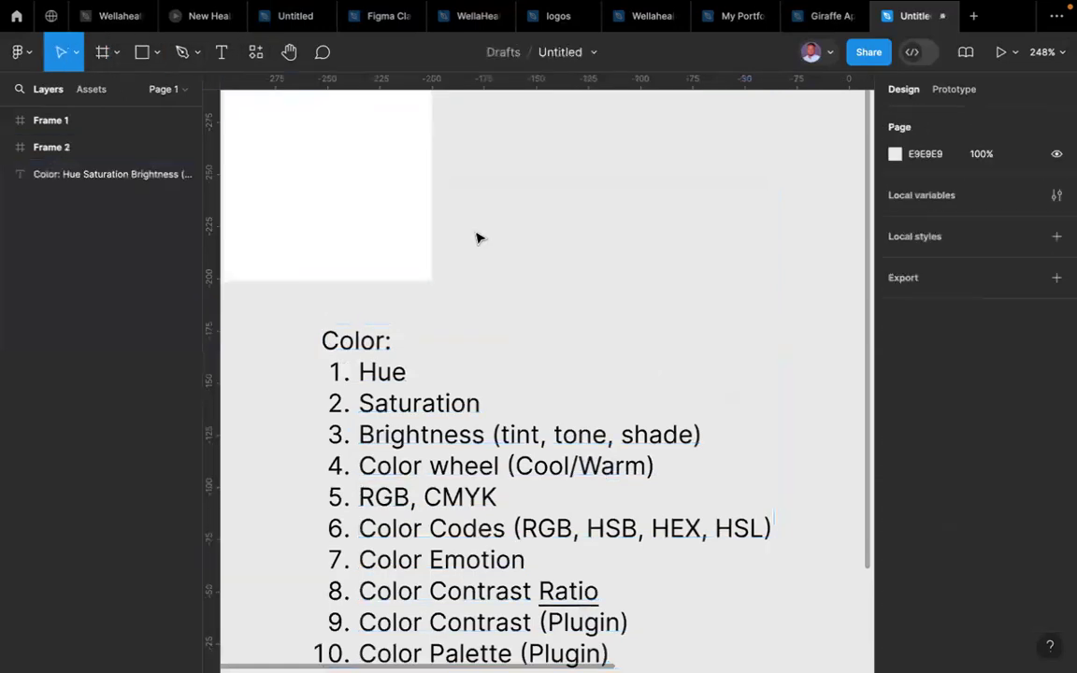
- Add the text "Green" beside the new white frame and make it bold
scroll(478, 239, "left", 2)
scroll(478, 238, "up", 2)
left_click(222, 52)
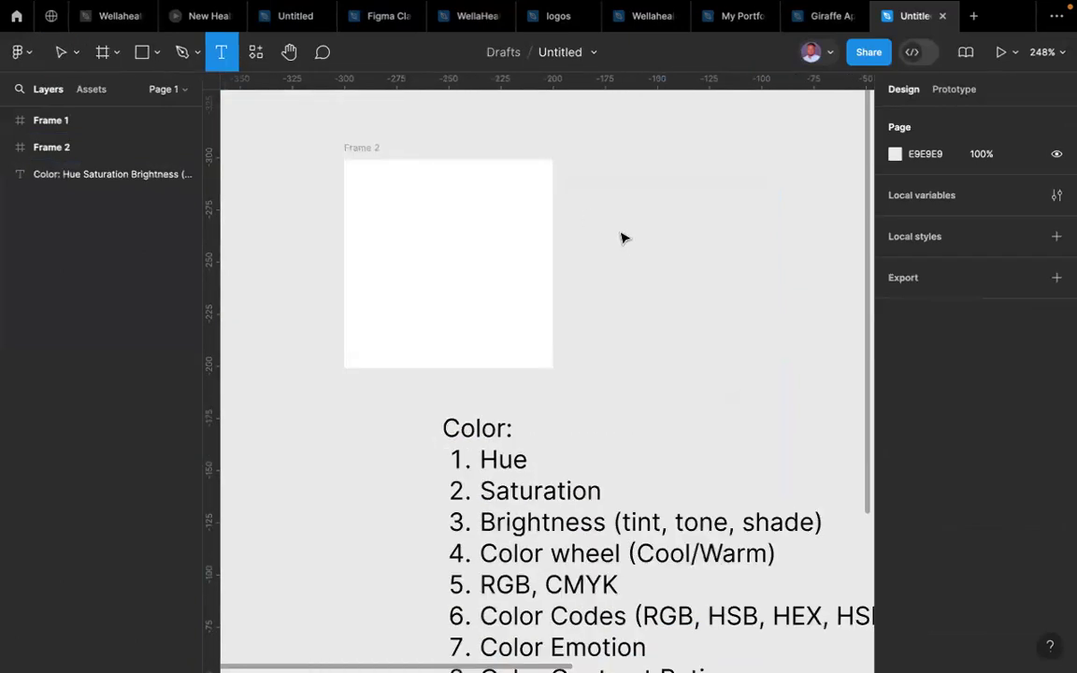
left_click(622, 239)
type("Grre")
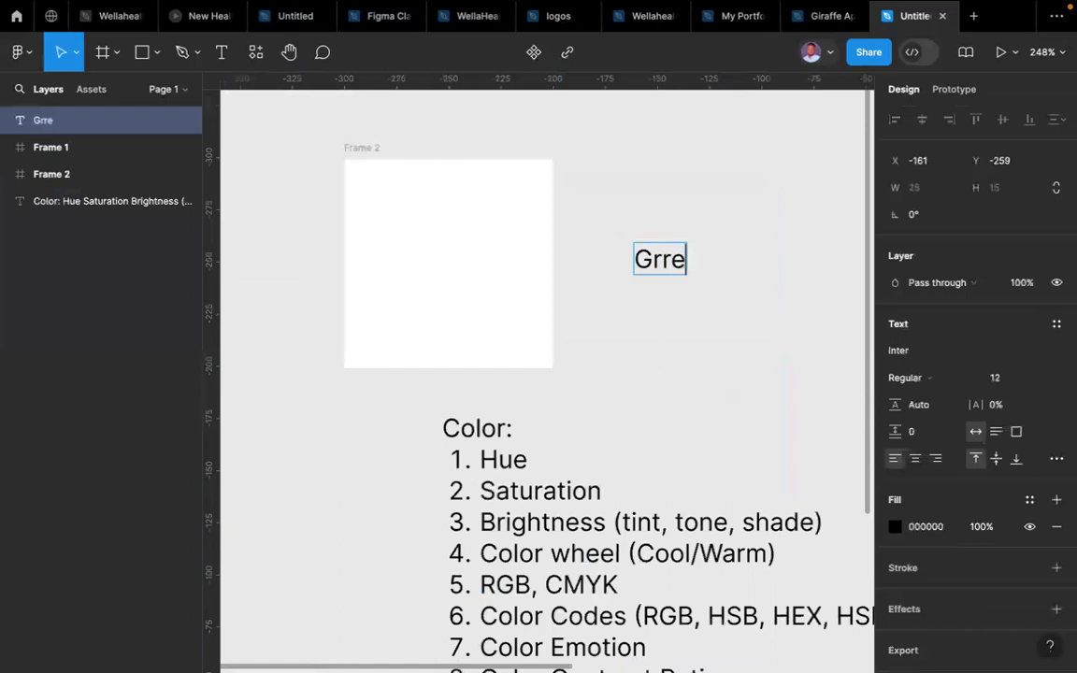
key("BackSpace")
key("BackSpace")
type("ee")
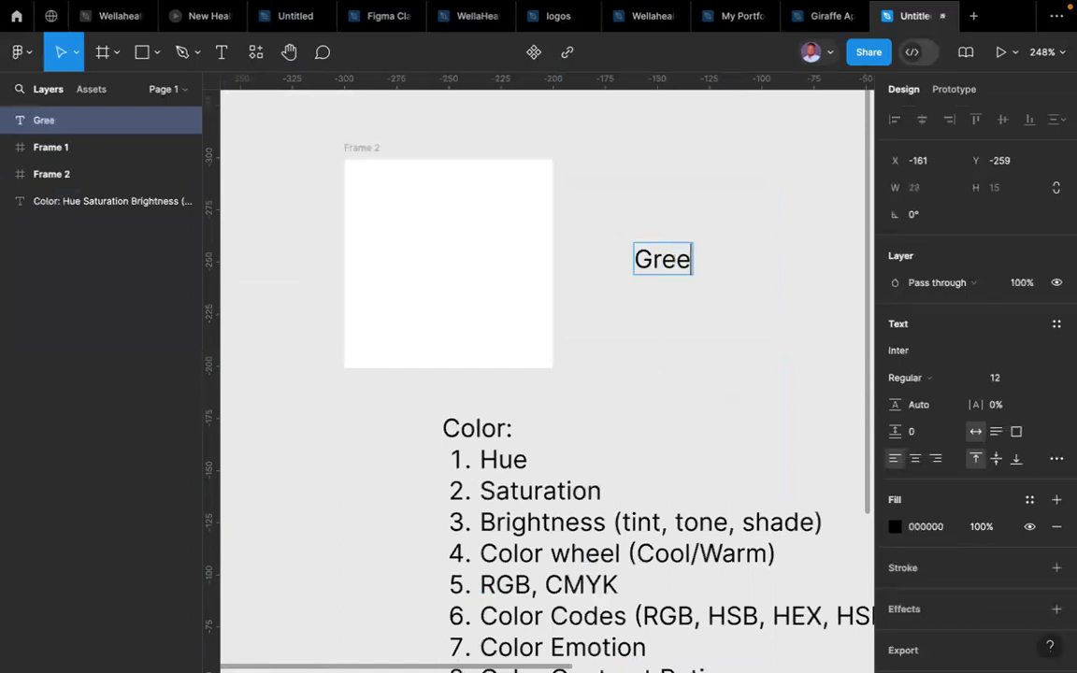
type("n")
key("super+a")
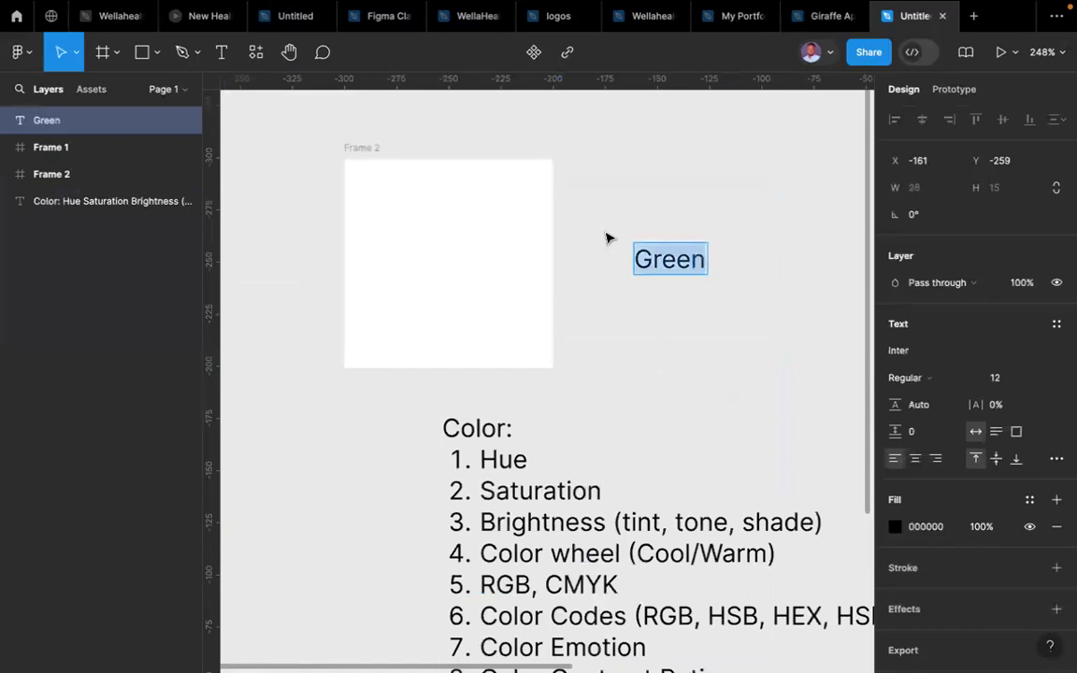
key("super+b")
key("Escape")
- Move the "Green" text into Frame 2 and apply auto layout to the frame
left_click_drag(670, 265, 500, 266)
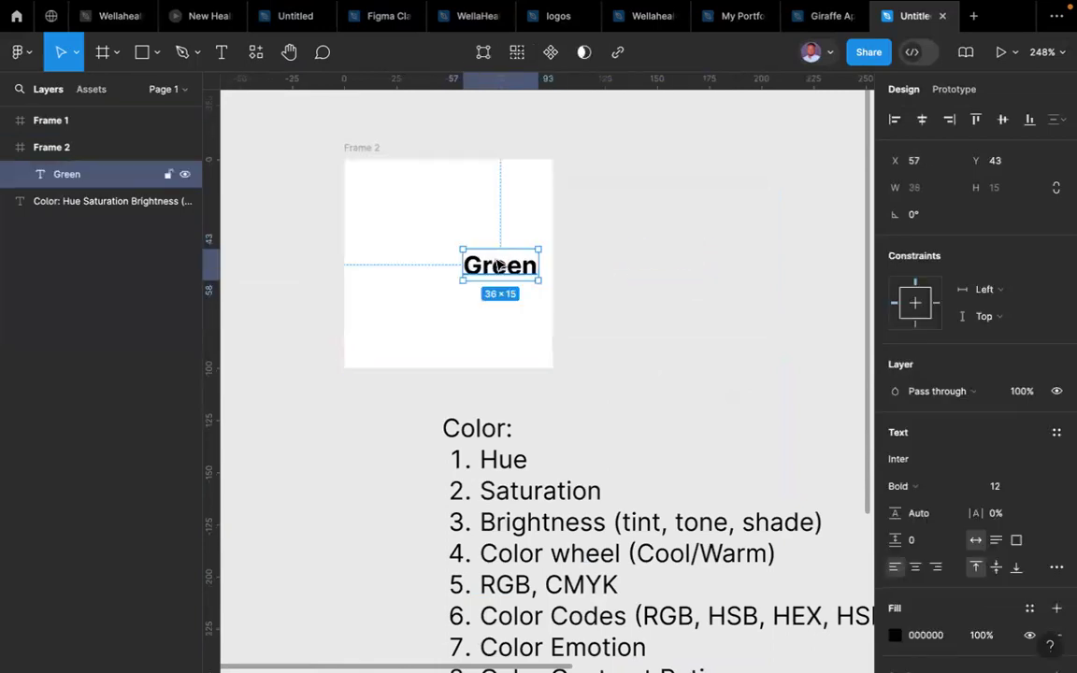
left_click(372, 150)
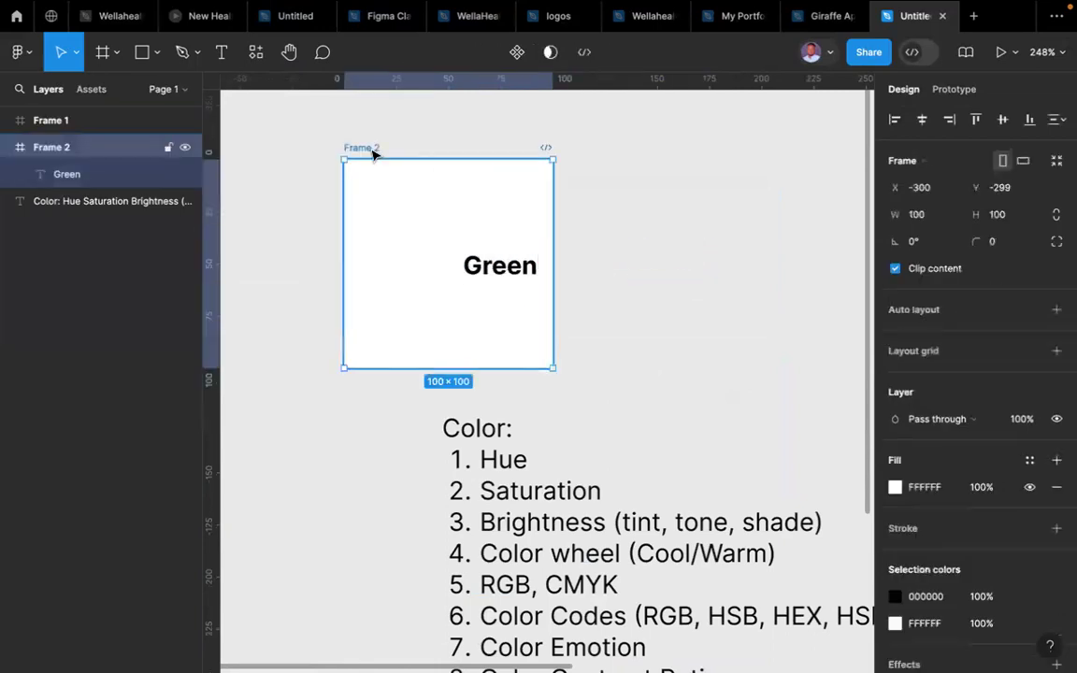
left_click(1055, 310)
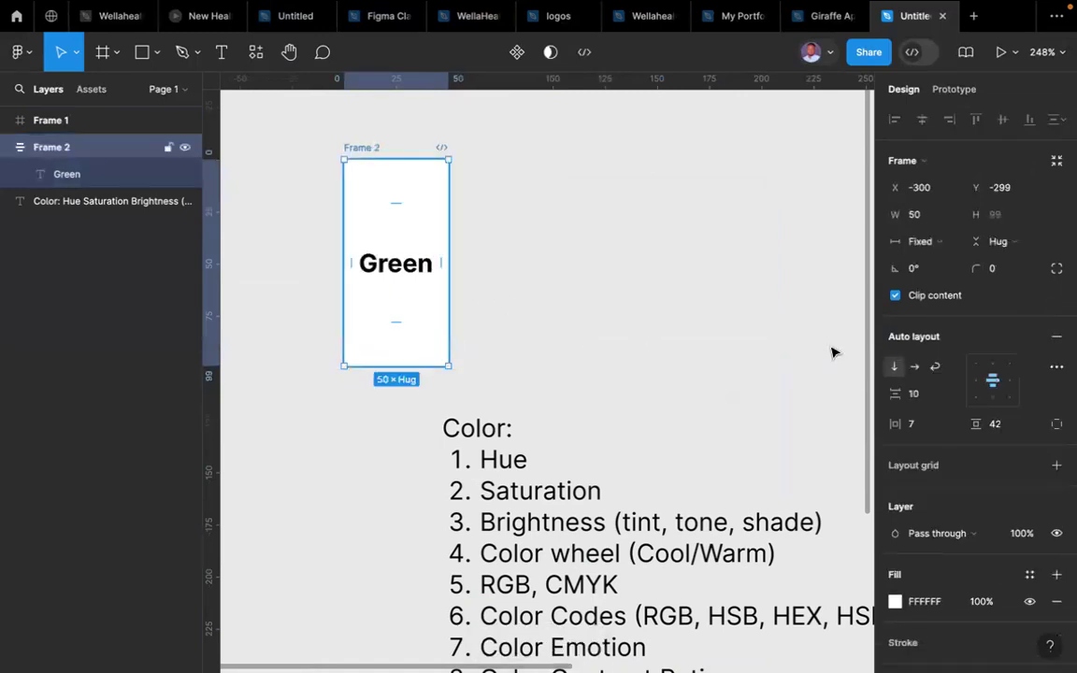
- Set Frame 2's fill to the fully saturated bright green 05FF00
scroll(950, 464, "down", 4)
left_click(895, 392)
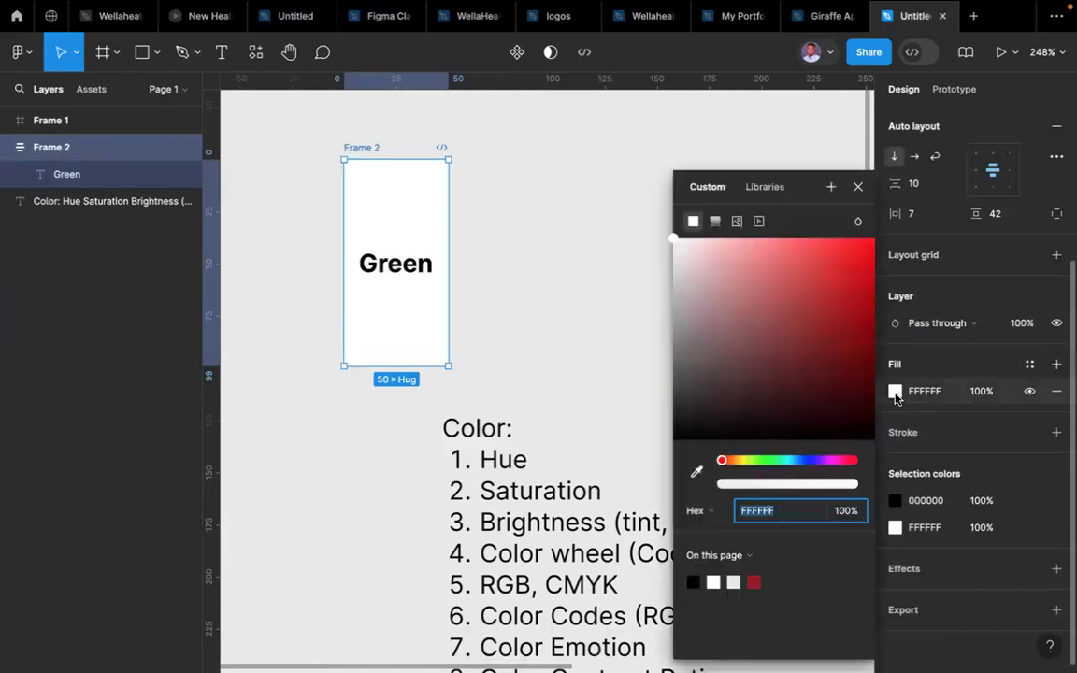
left_click(764, 462)
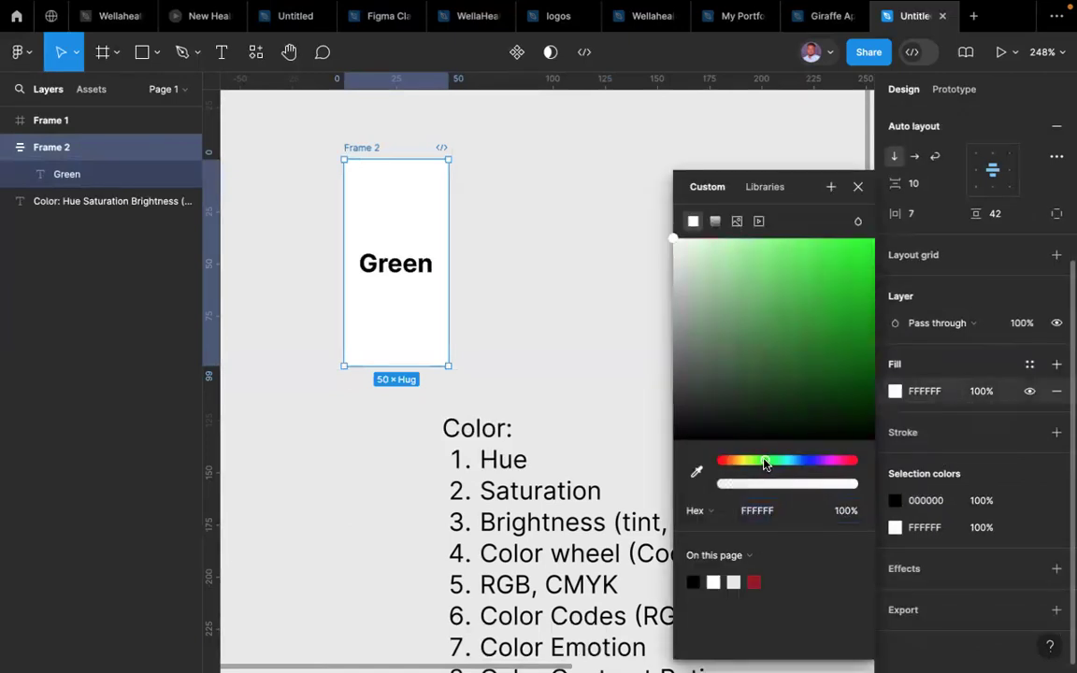
left_click(812, 250)
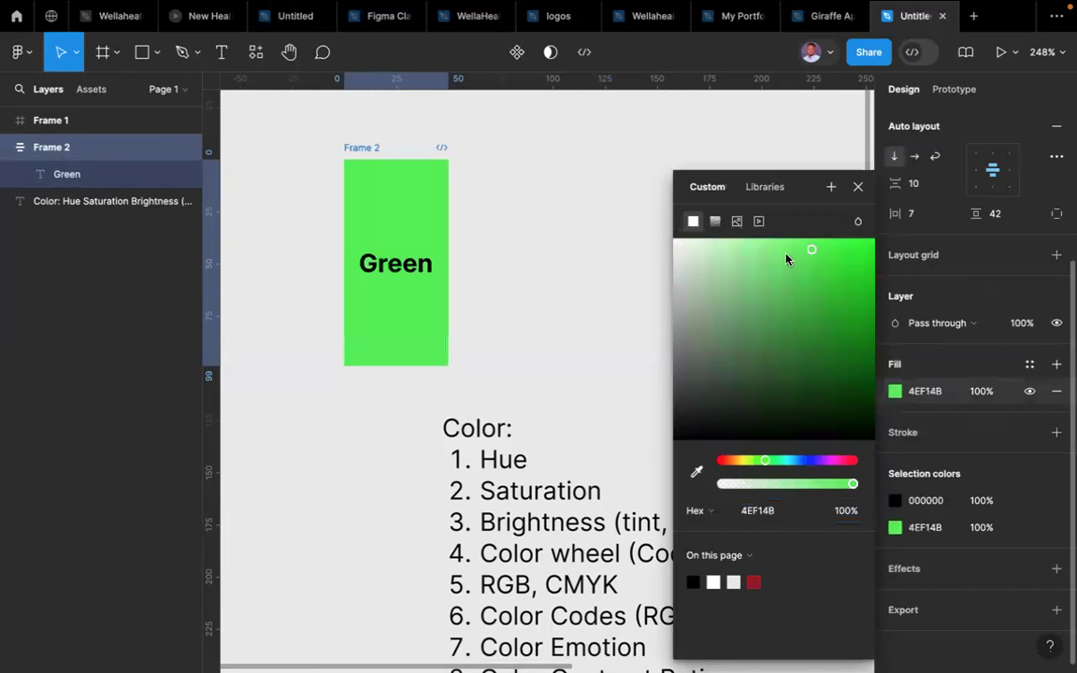
left_click_drag(812, 252, 875, 235)
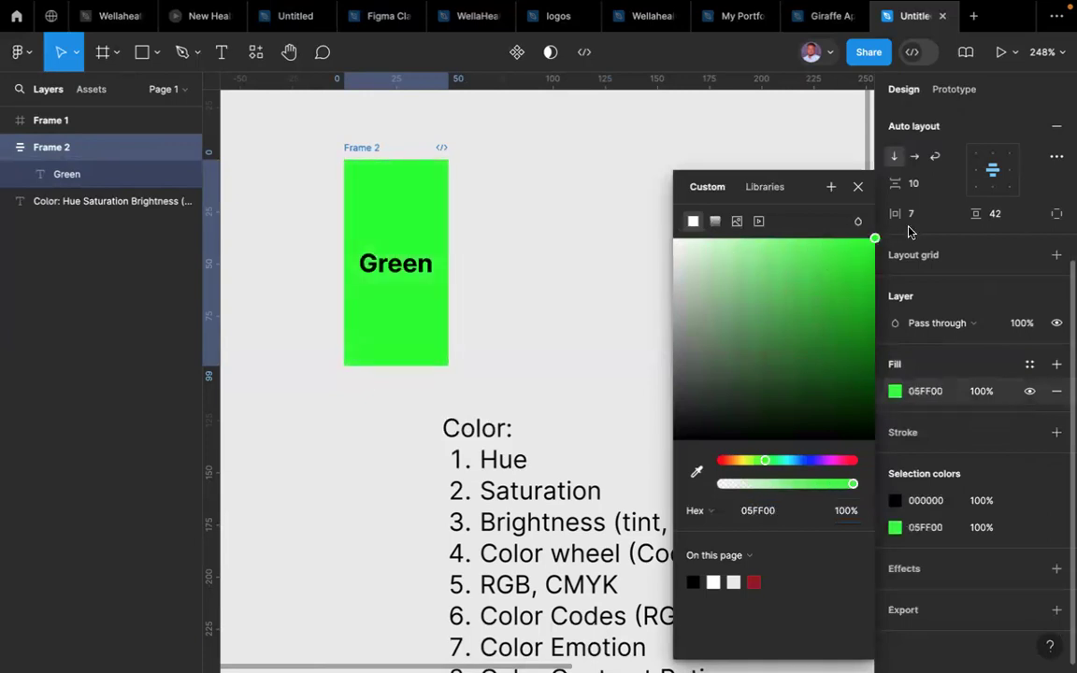
- Recolor the black "Green" text inside Frame 2 to bright red, about FA0000
left_click(895, 501)
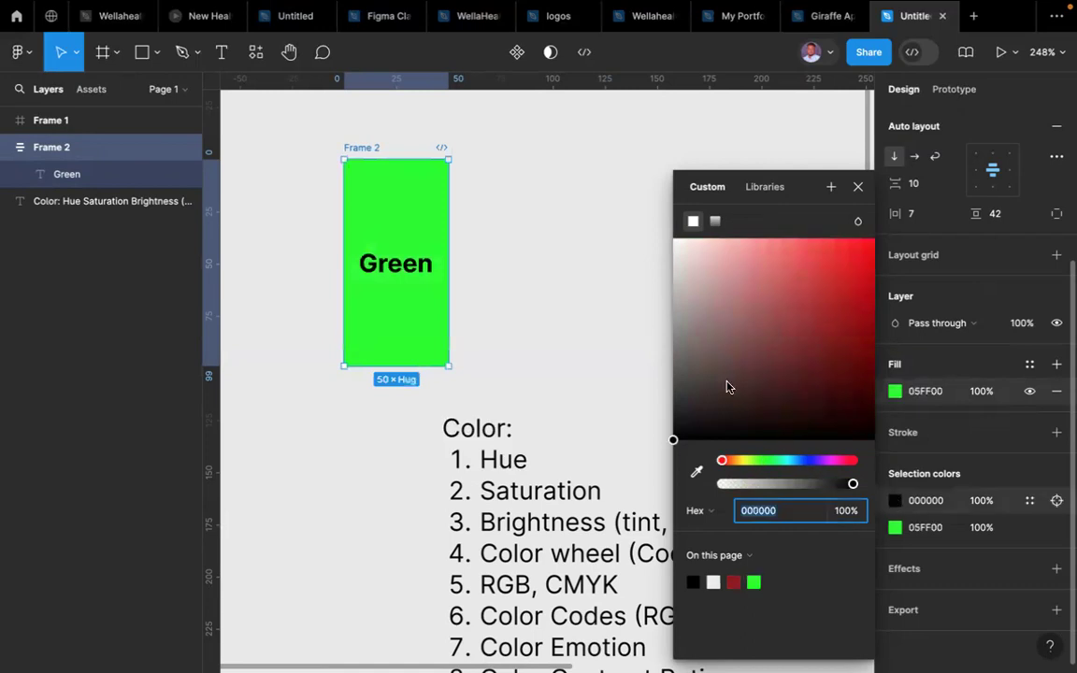
left_click_drag(800, 309, 879, 251)
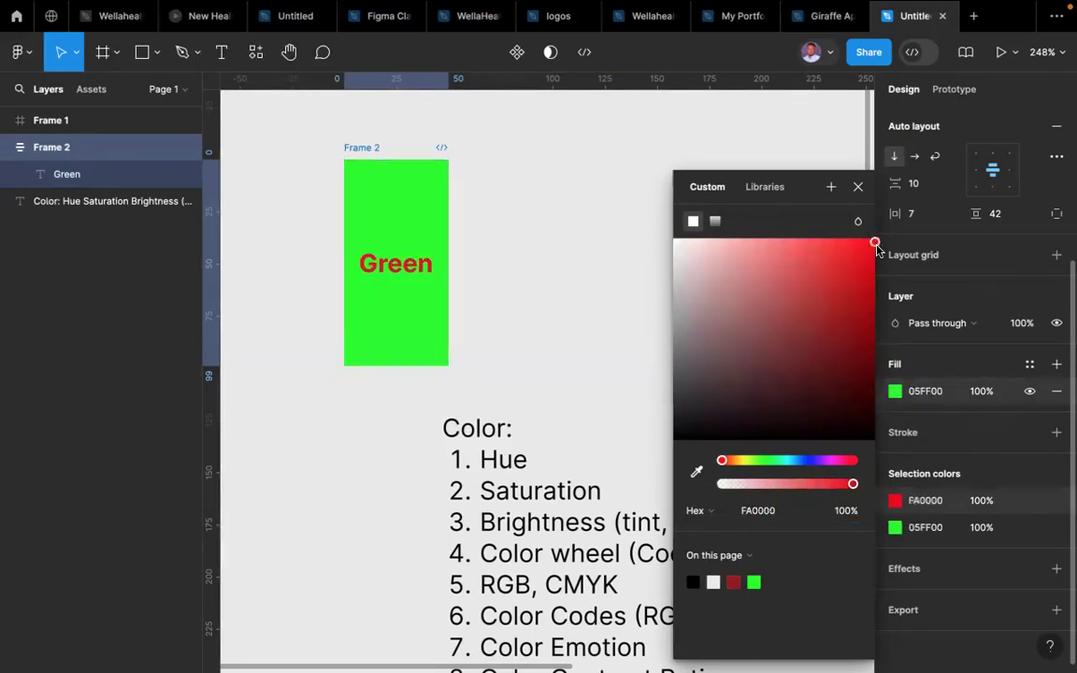
left_click(565, 232)
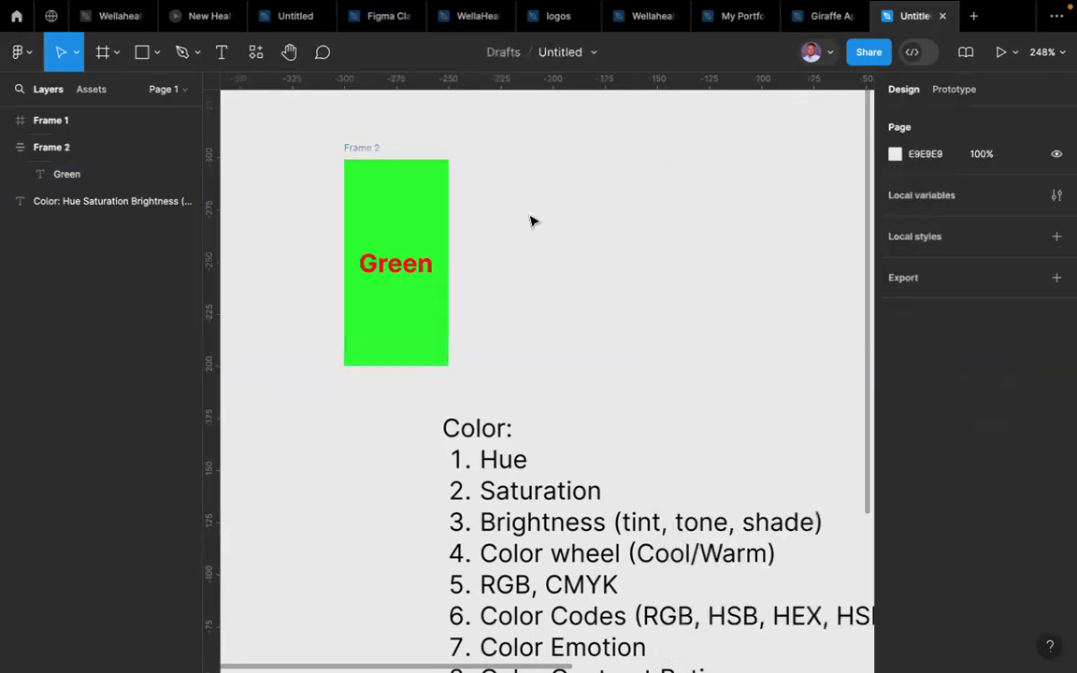
- Move Frame 2 to about X -278, Y -307 and open its bottom padding value for editing
left_click(371, 153)
left_click_drag(373, 151, 409, 140)
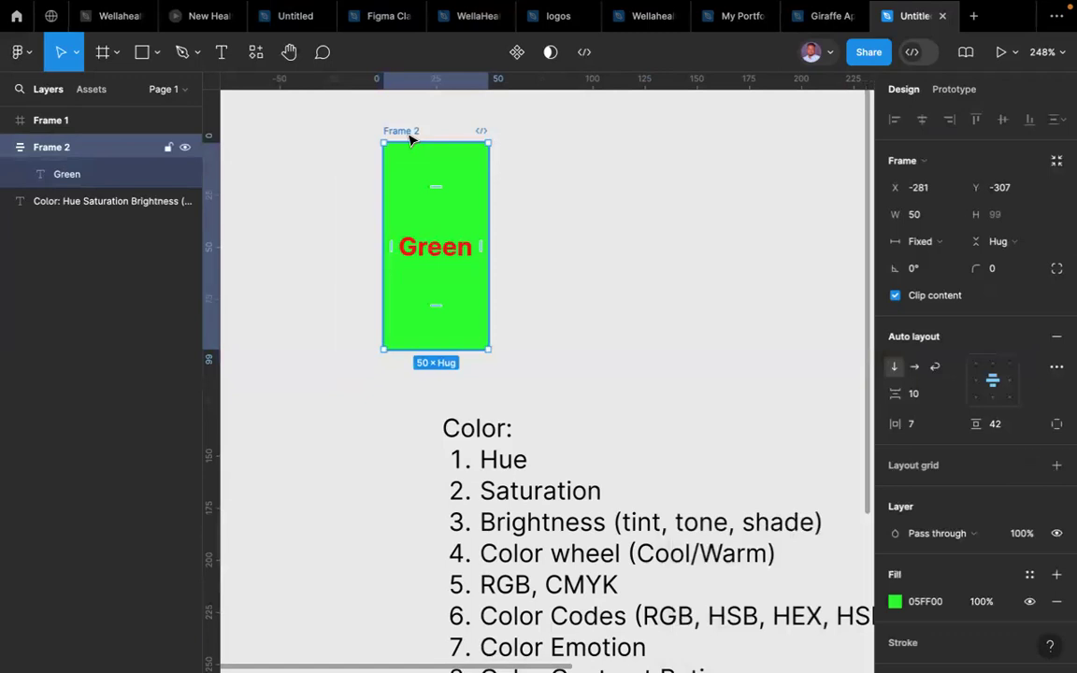
left_click(438, 201)
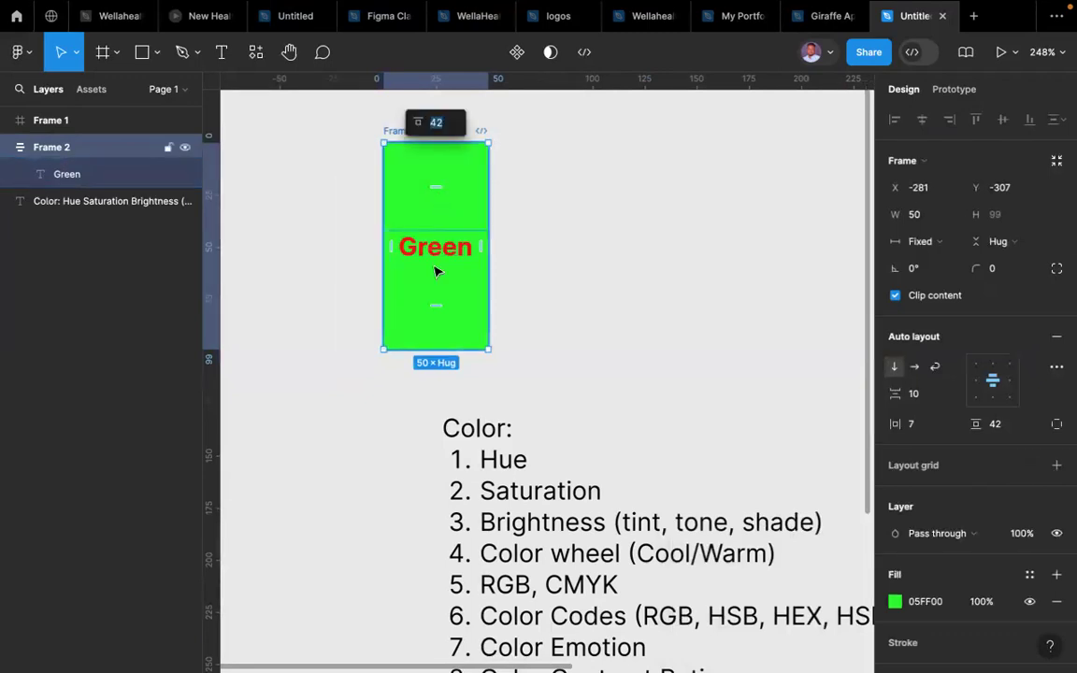
left_click(433, 305)
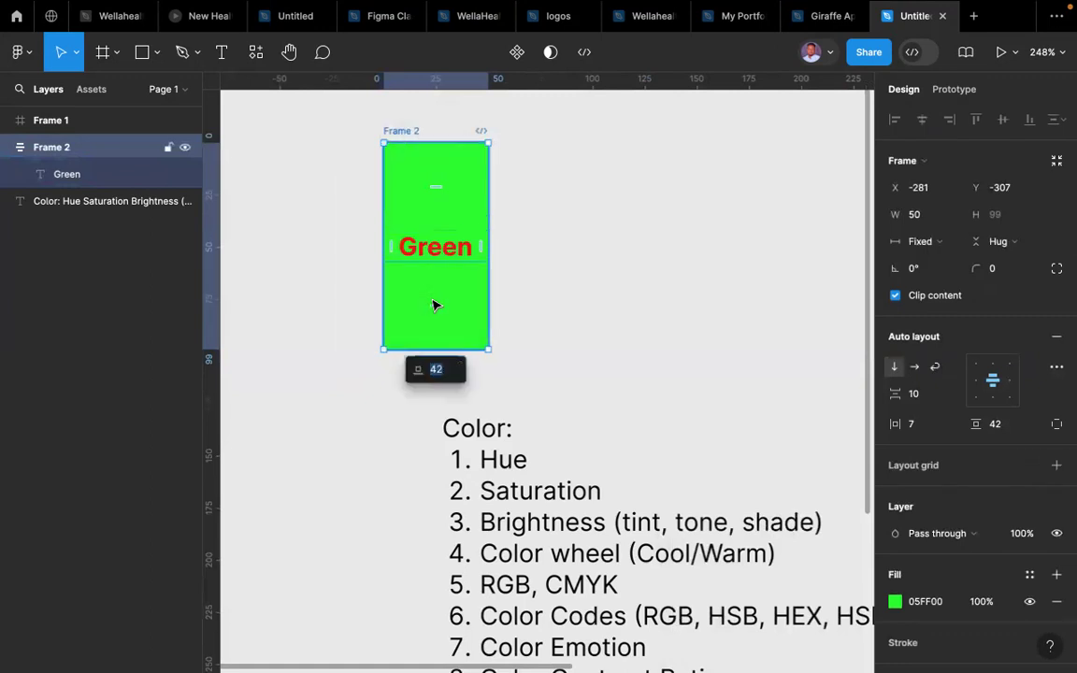
left_click(417, 189)
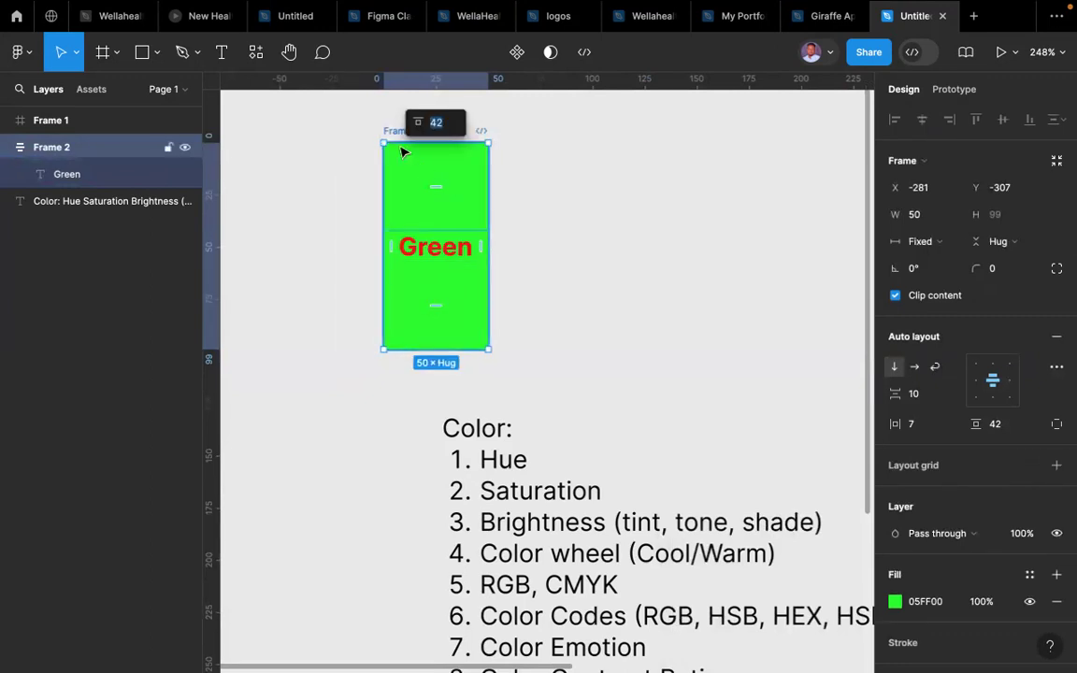
left_click_drag(412, 132, 404, 135)
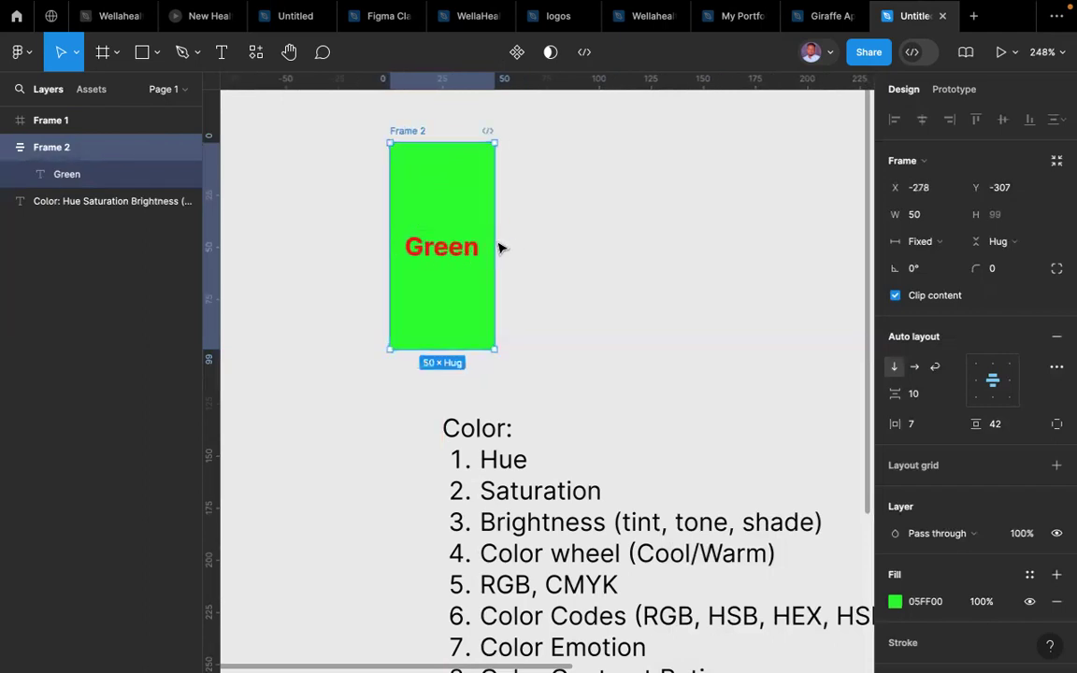
left_click(445, 294)
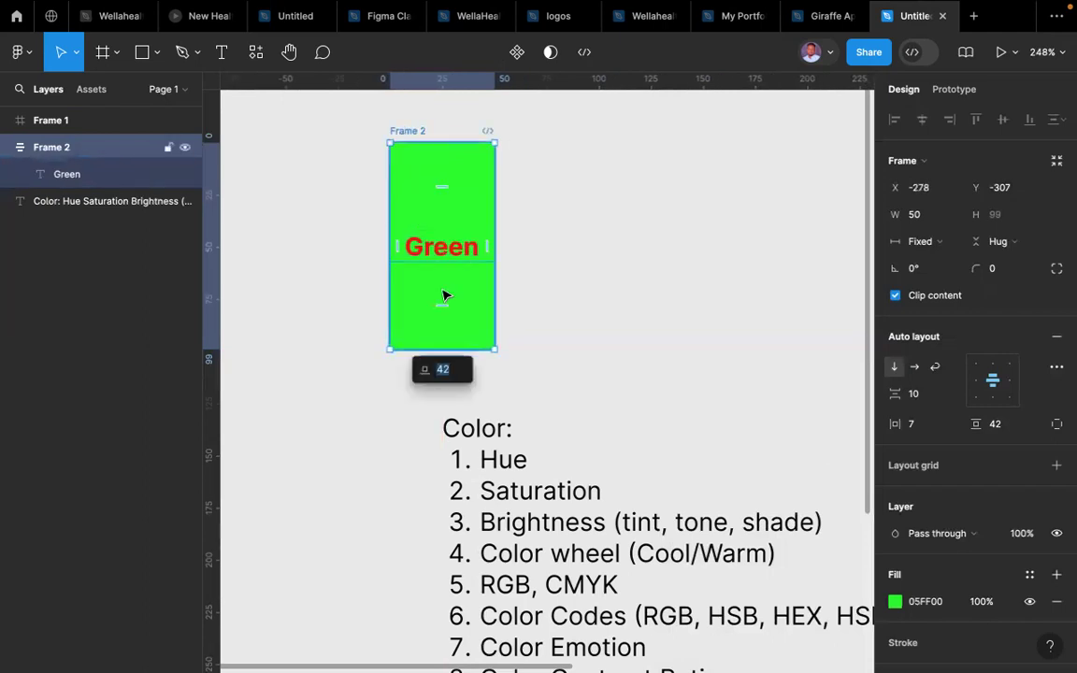
- Try the page's red FF0000 as Frame 2's fill behind the red text, and undo the recoloring
left_click(896, 603)
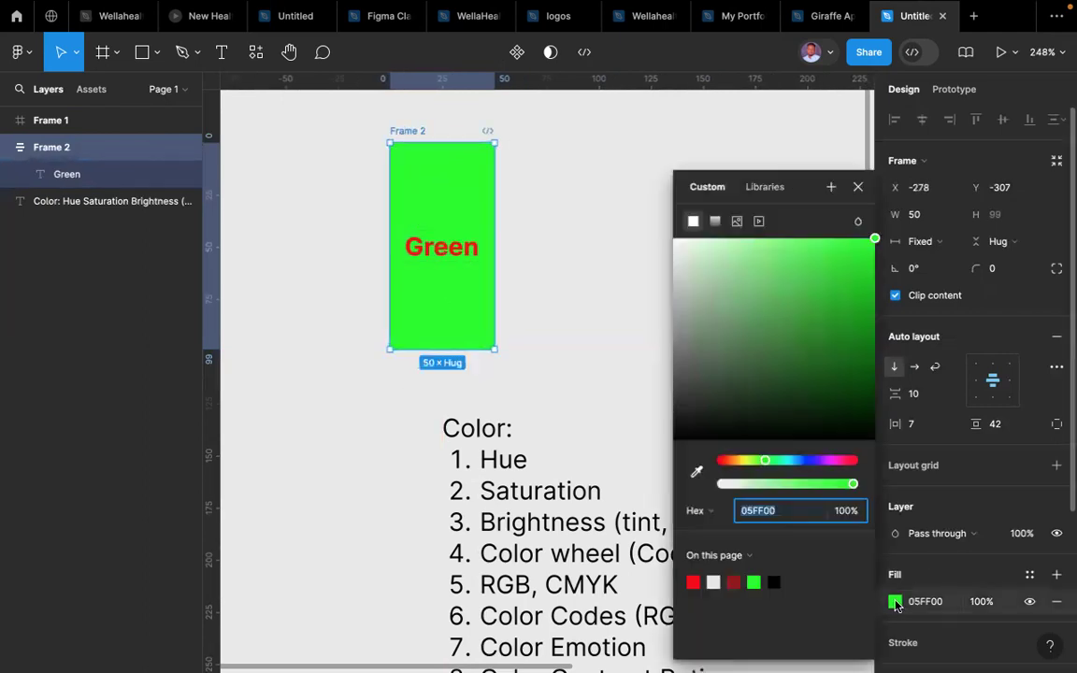
left_click(876, 241)
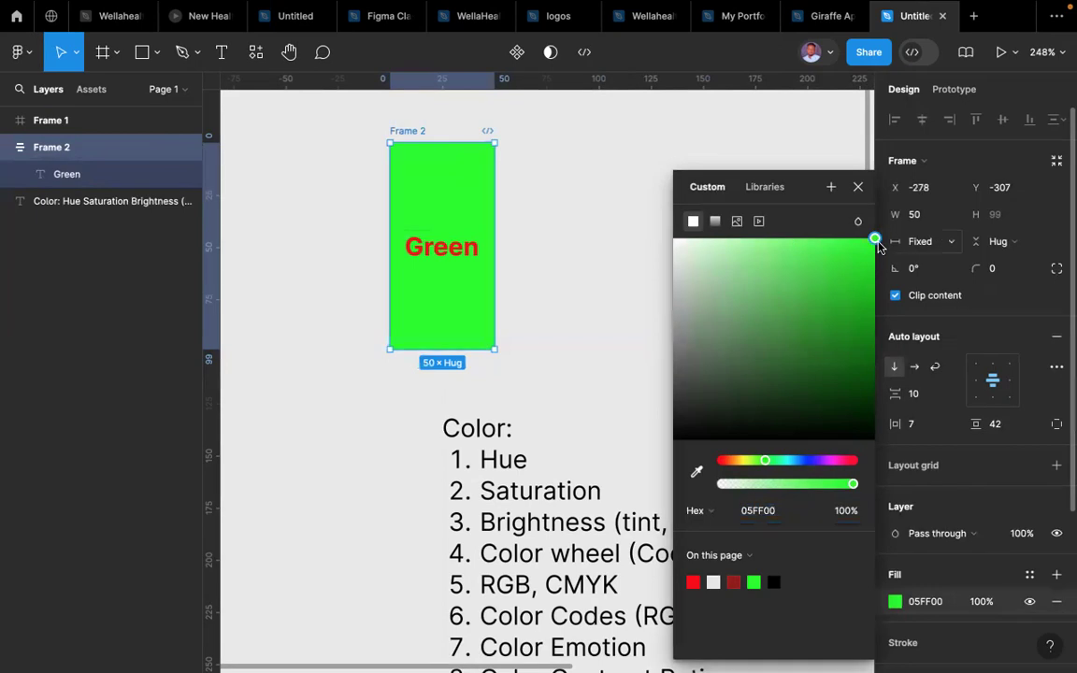
left_click_drag(875, 241, 887, 196)
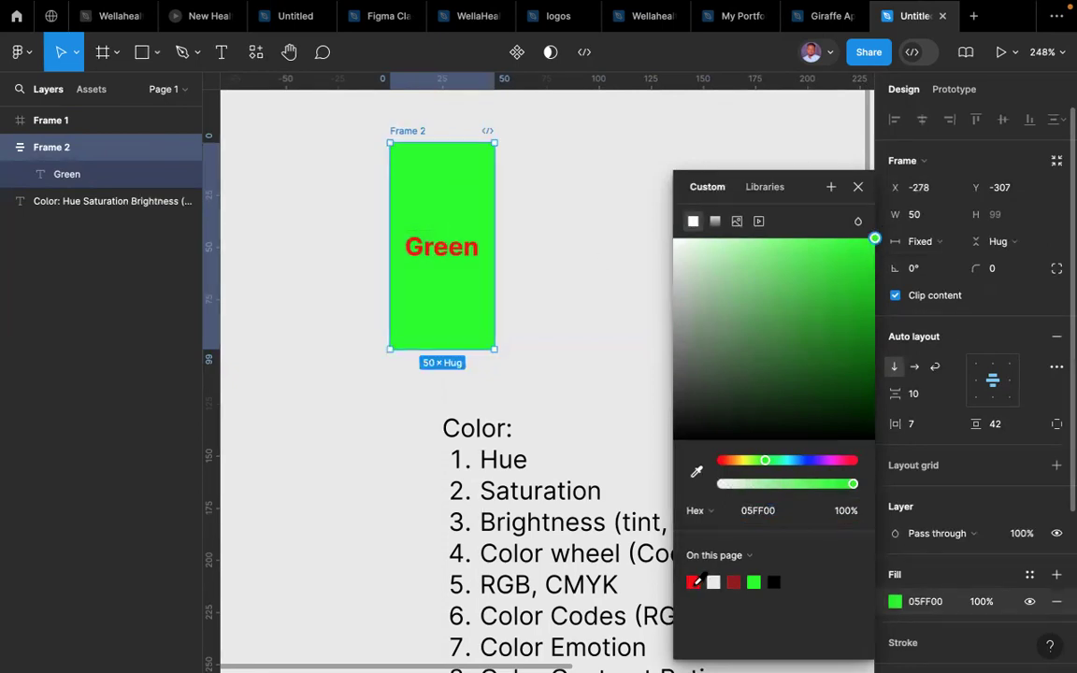
left_click(695, 581)
left_click_drag(878, 245, 883, 214)
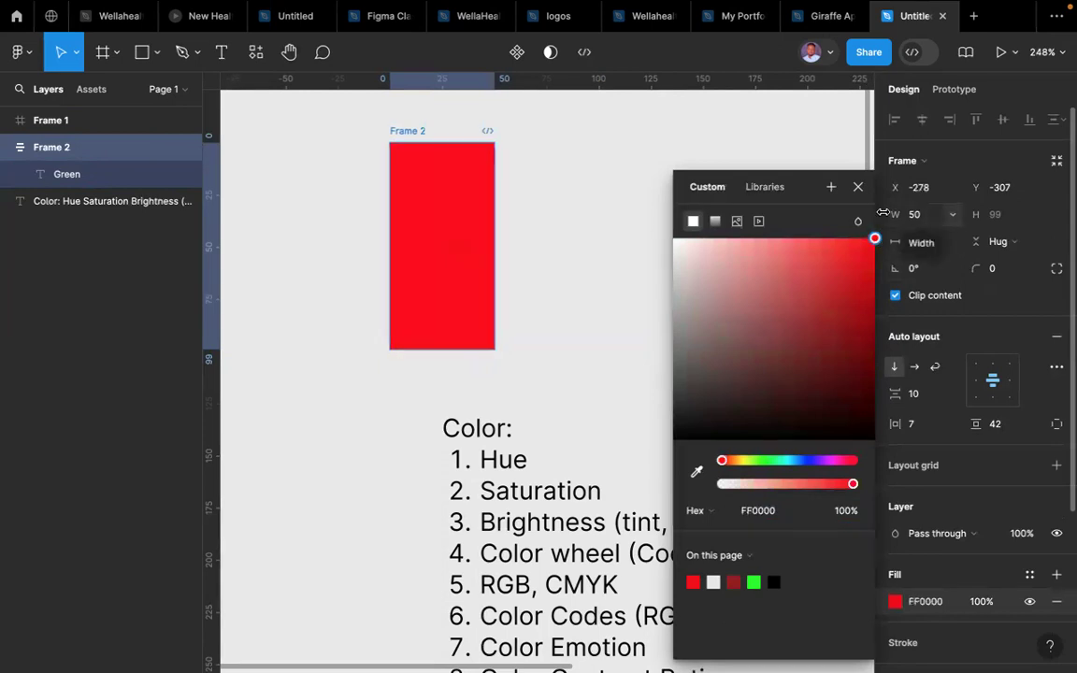
left_click(538, 188)
key("super+z")
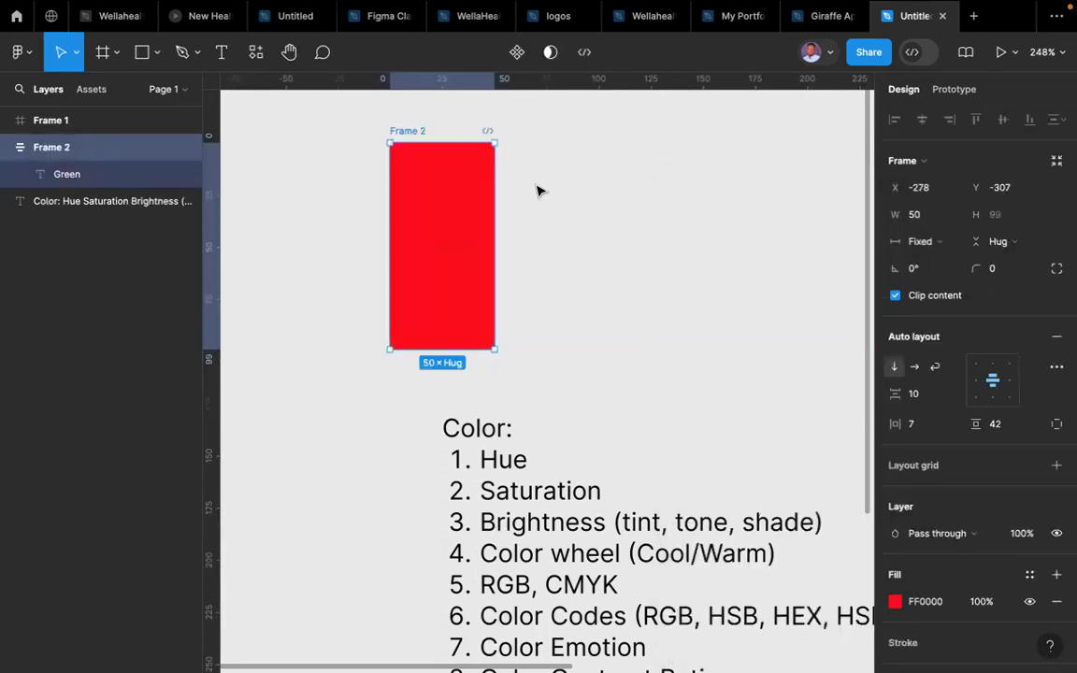
key("super+z")
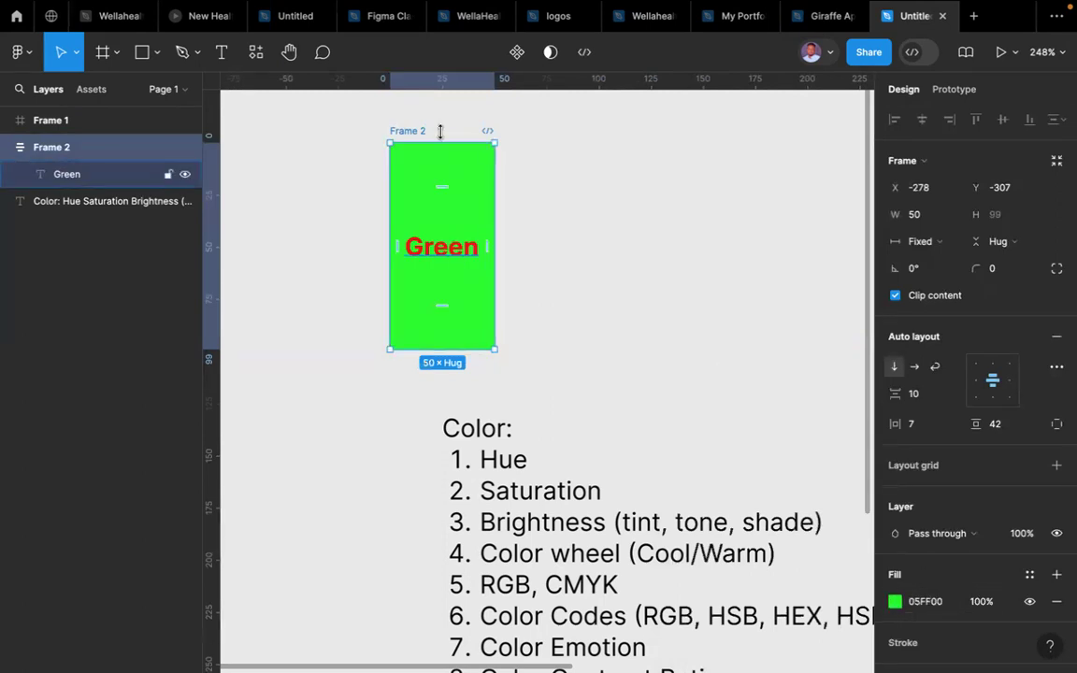
- Move Frame 2 to about X -265 and darken its "Green" text to the deep red 660000
left_click_drag(423, 138, 448, 136)
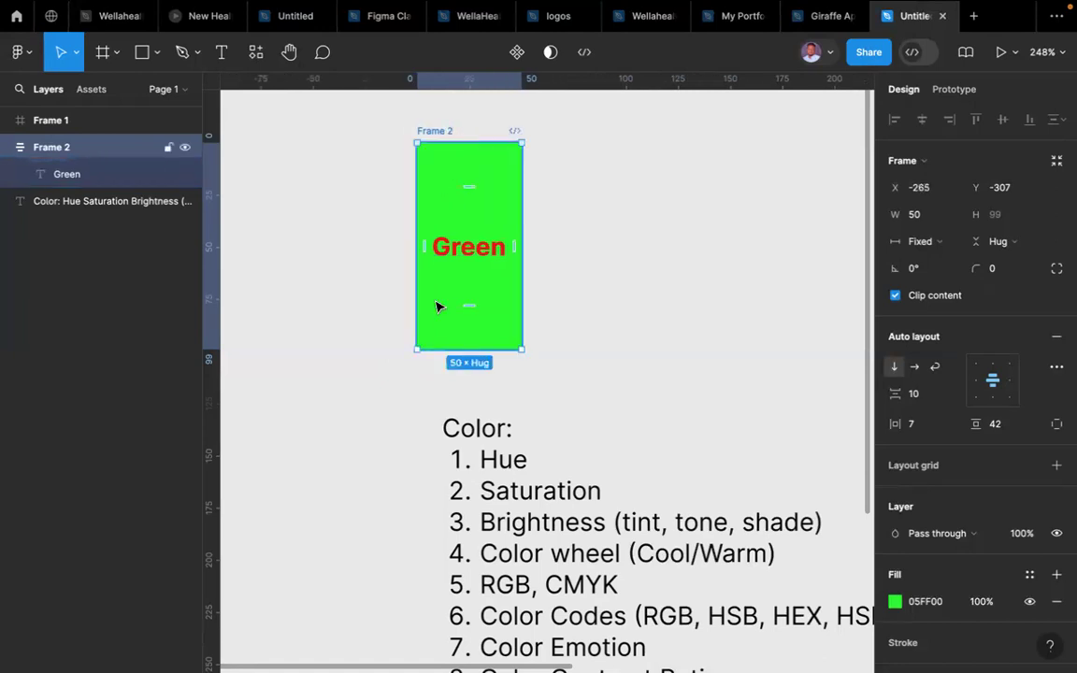
left_click(459, 252)
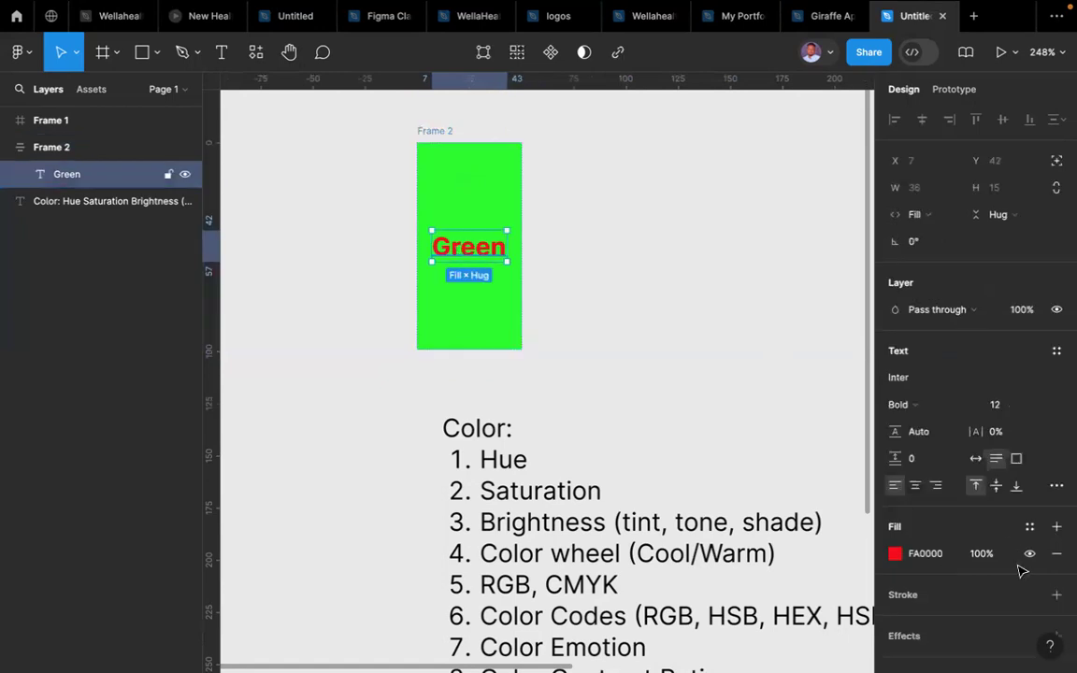
left_click(895, 554)
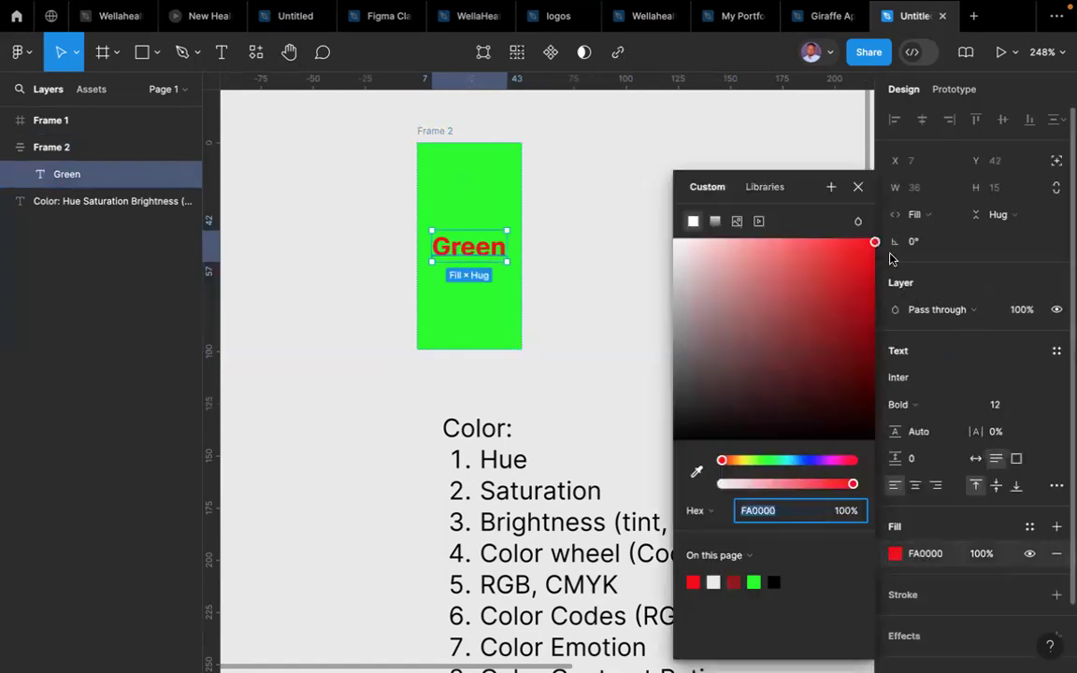
left_click_drag(876, 245, 877, 362)
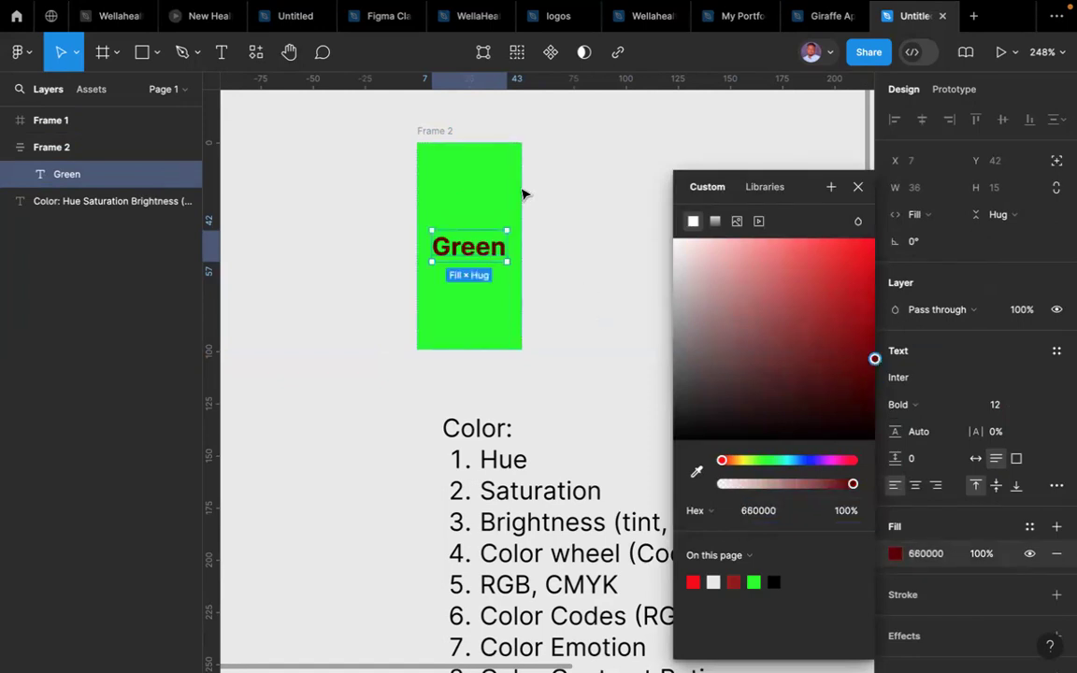
left_click(456, 163)
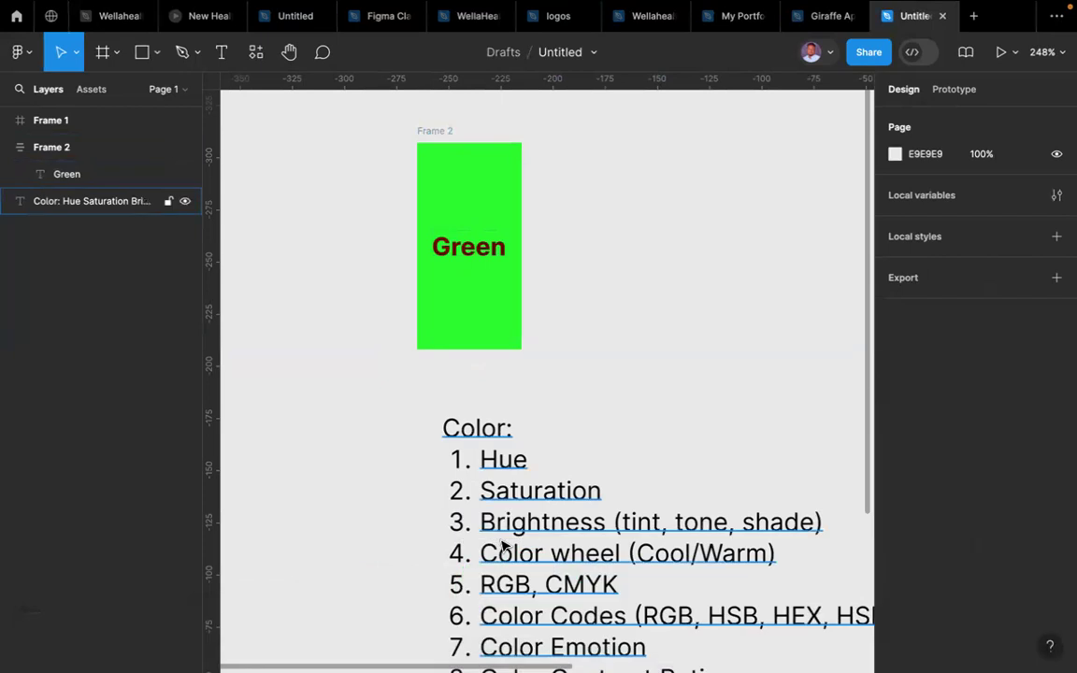
- Switch to Adobe Color in Chrome and open the Contrast Checker among its accessibility tools
scroll(502, 546, "down", 5)
scroll(502, 546, "right", 2)
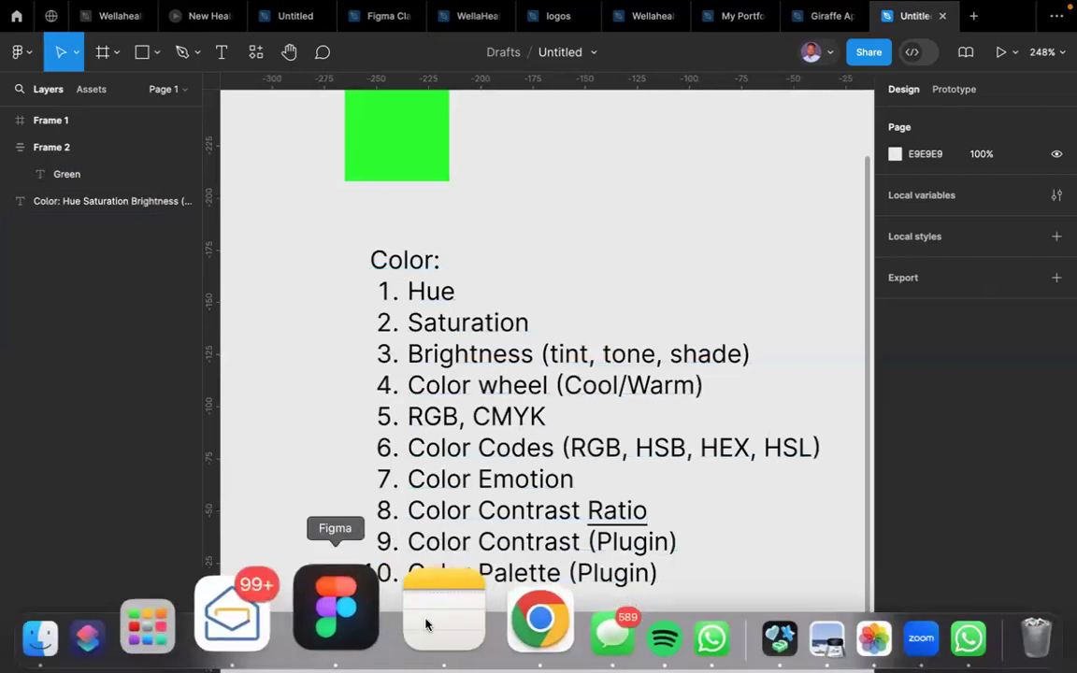
left_click(446, 621)
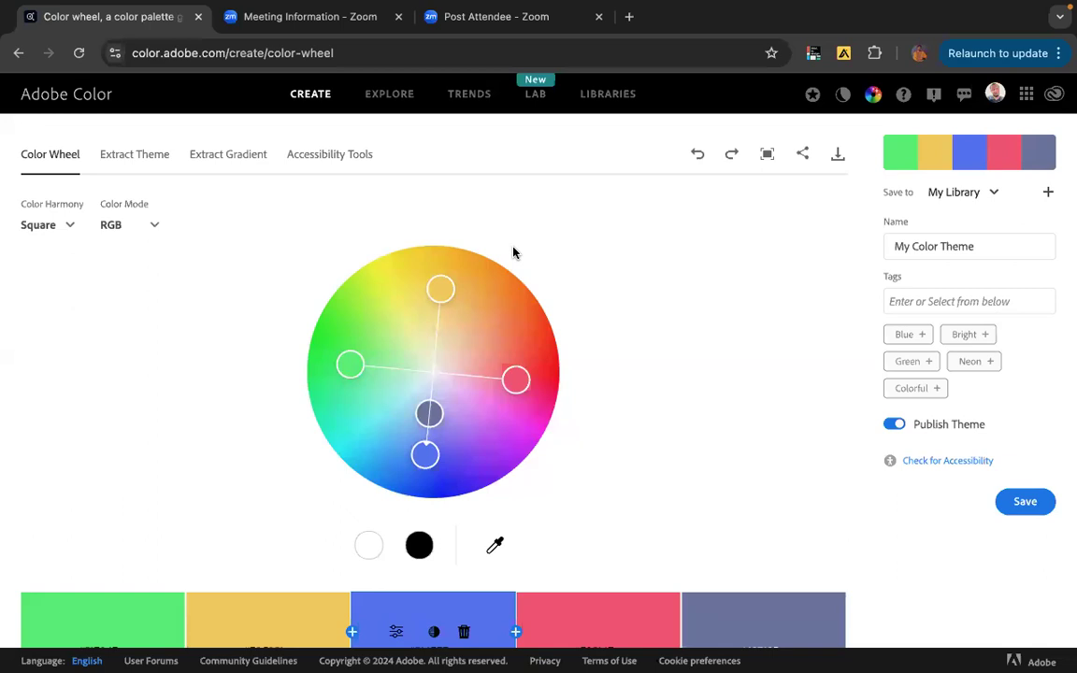
left_click(313, 156)
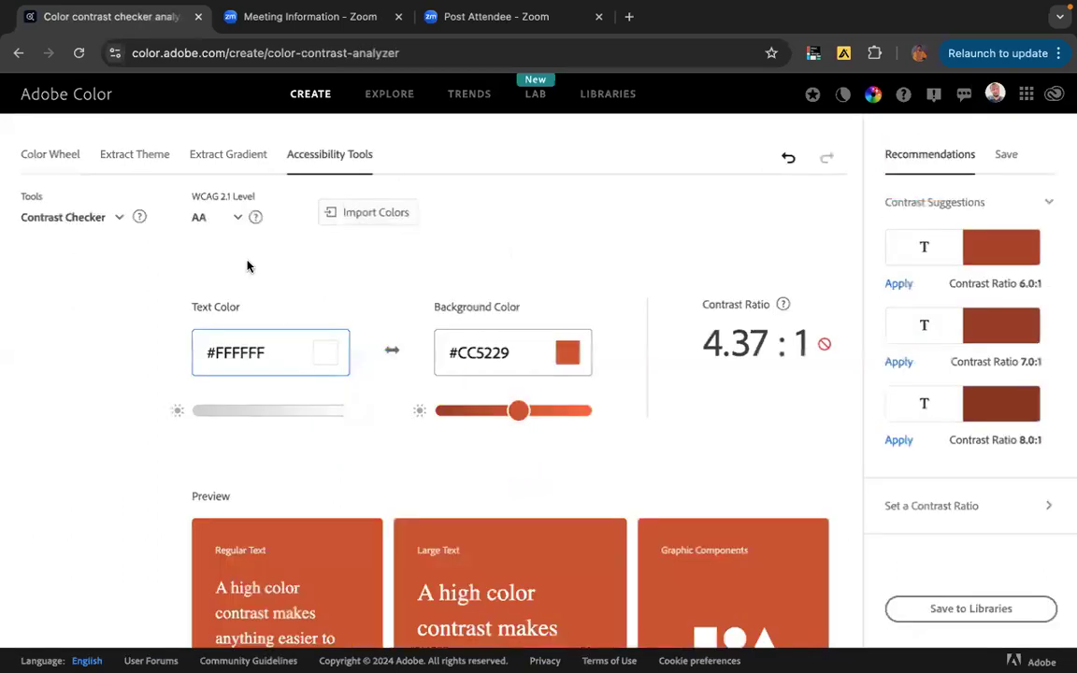
- Examine the WCAG level, the contrast ratio and the preview ratings for the white text on the orange-red background
scroll(289, 399, "down", 3)
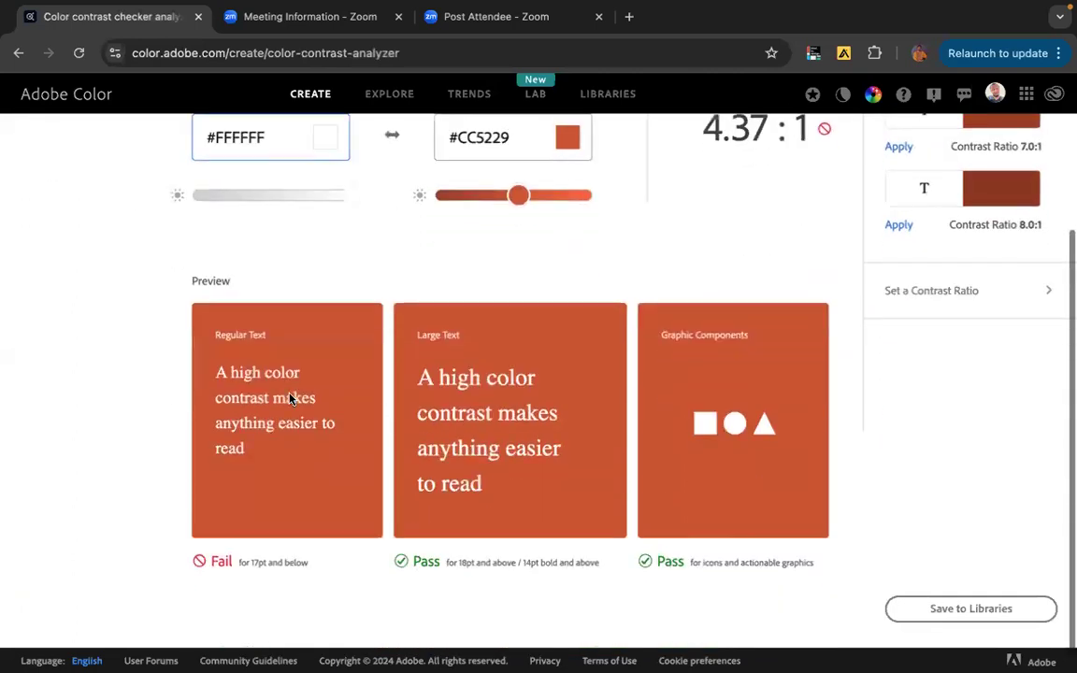
scroll(289, 400, "up", 3)
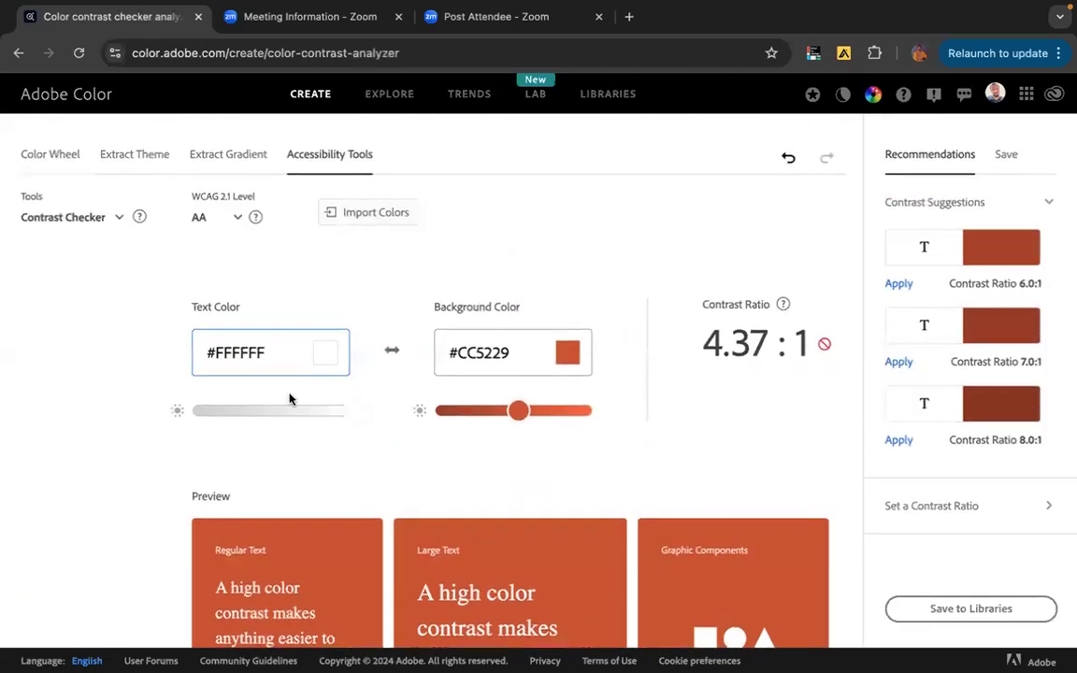
scroll(289, 399, "down", 3)
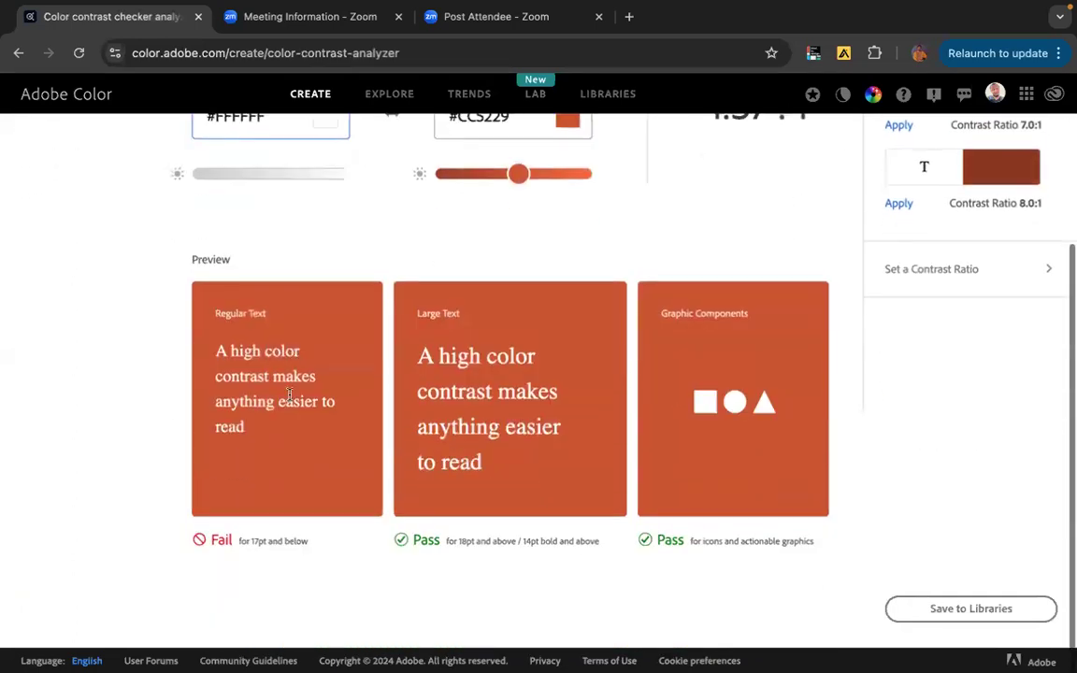
scroll(289, 400, "up", 4)
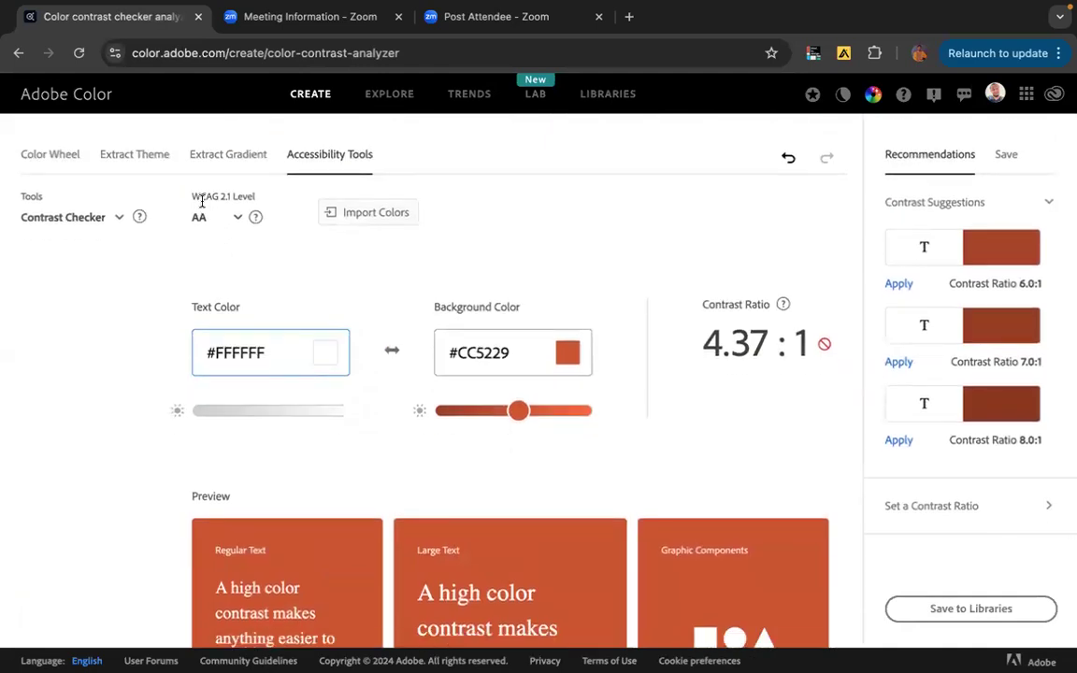
double_click(200, 197)
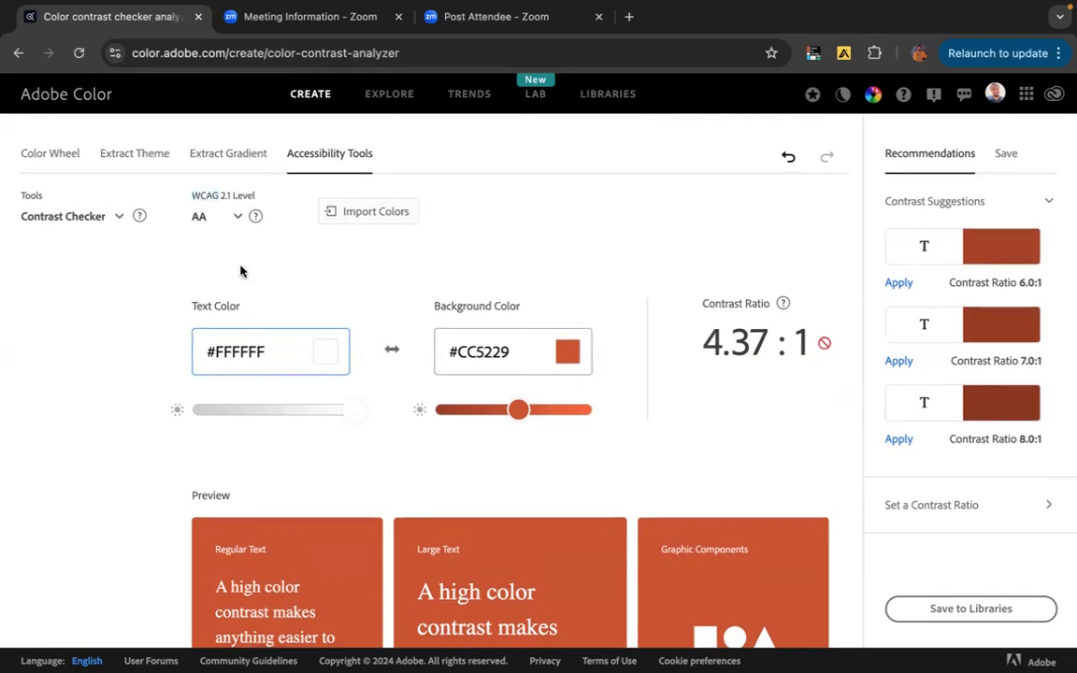
scroll(240, 271, "down", 3)
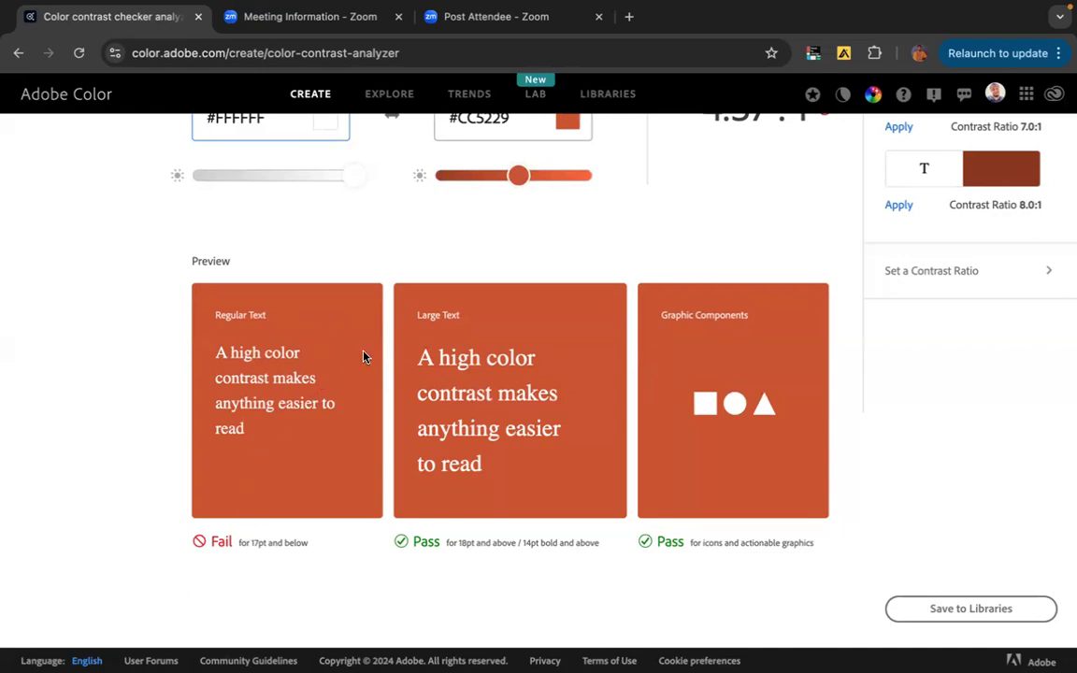
scroll(364, 357, "up", 3)
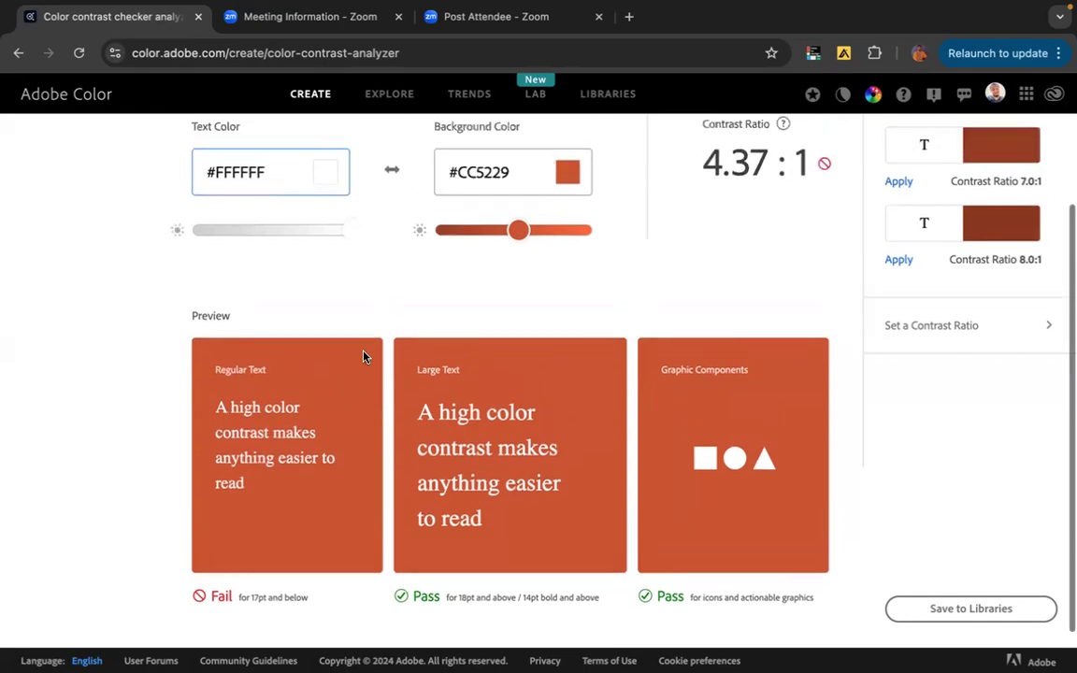
scroll(364, 356, "up", 1)
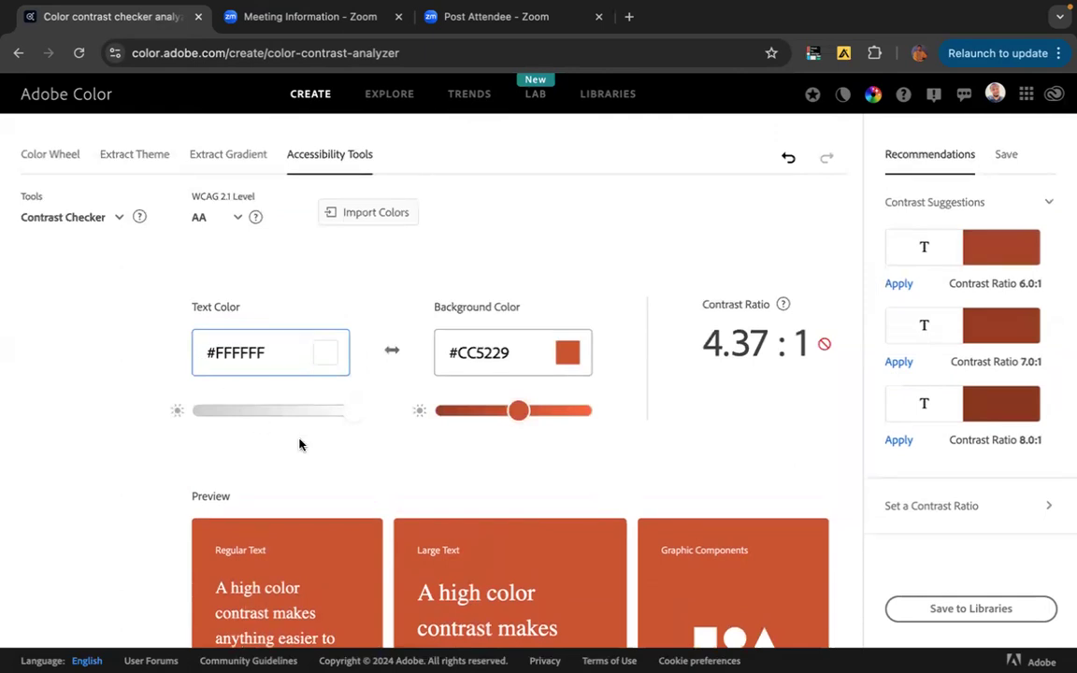
scroll(351, 443, "down", 3)
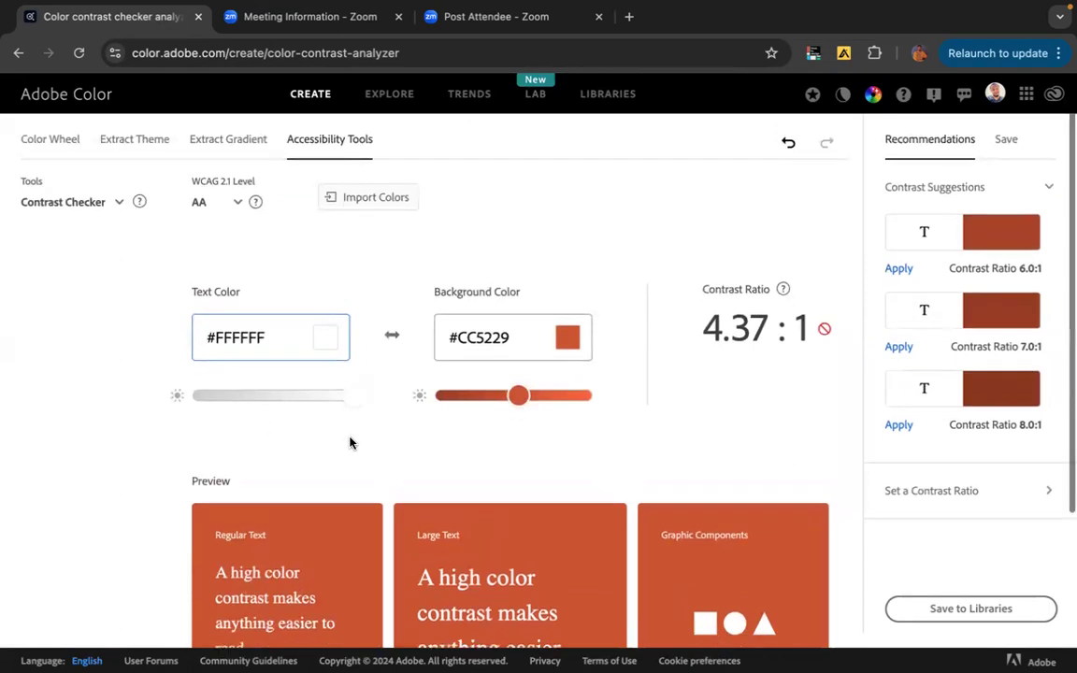
scroll(351, 443, "down", 2)
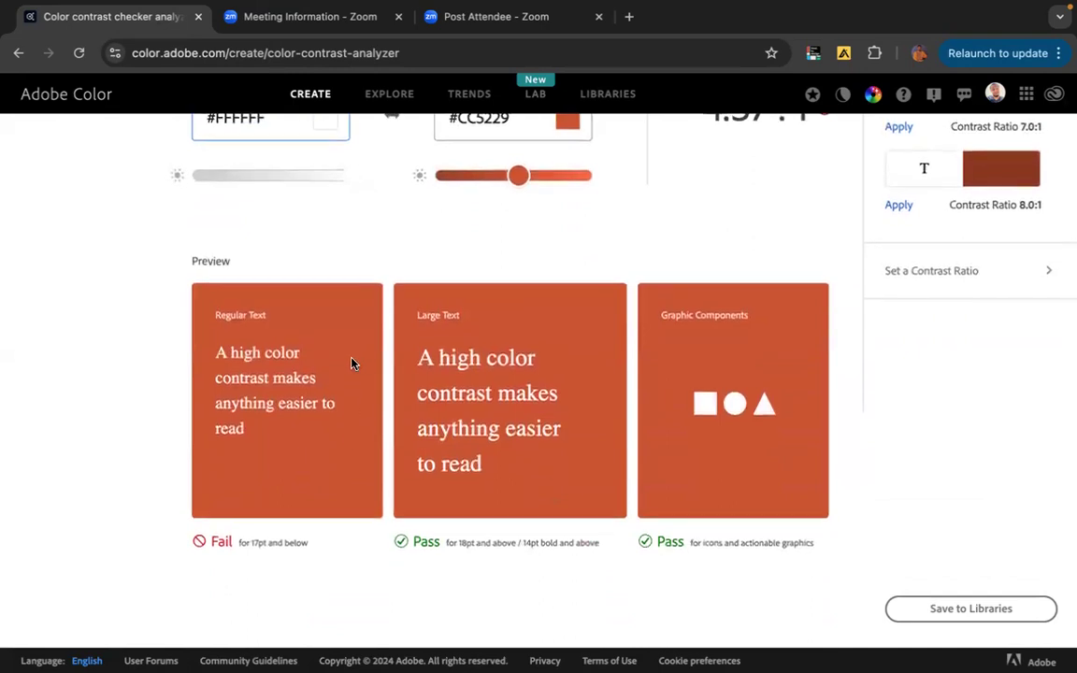
- Compare the regular text, large text and graphic component previews by highlighting their sample content
double_click(457, 382)
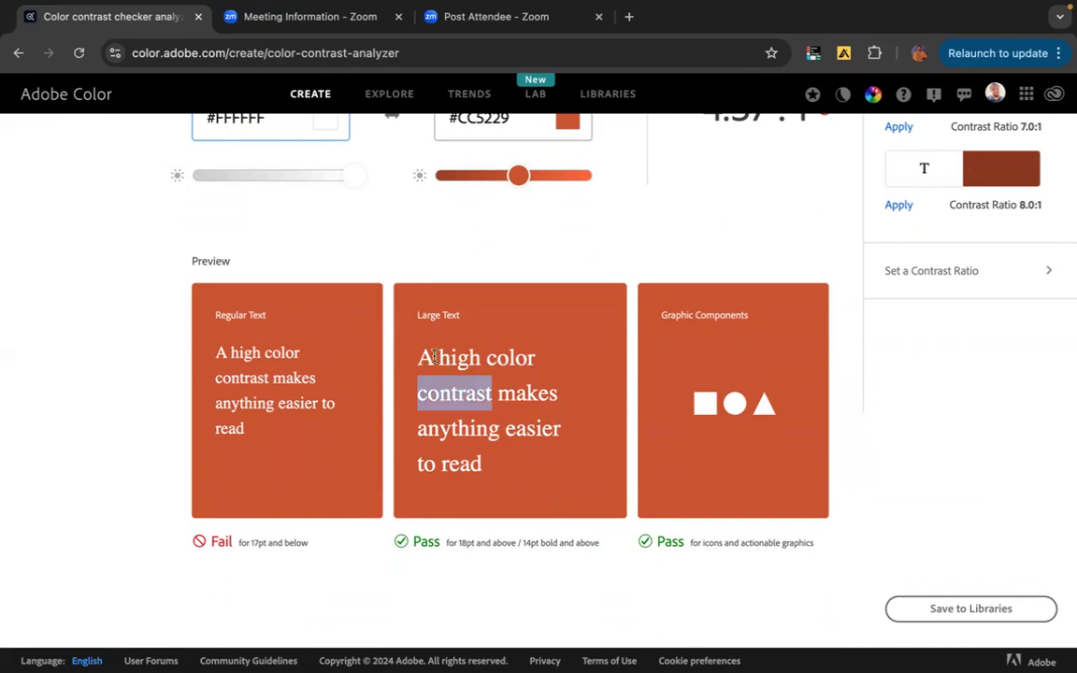
triple_click(435, 357)
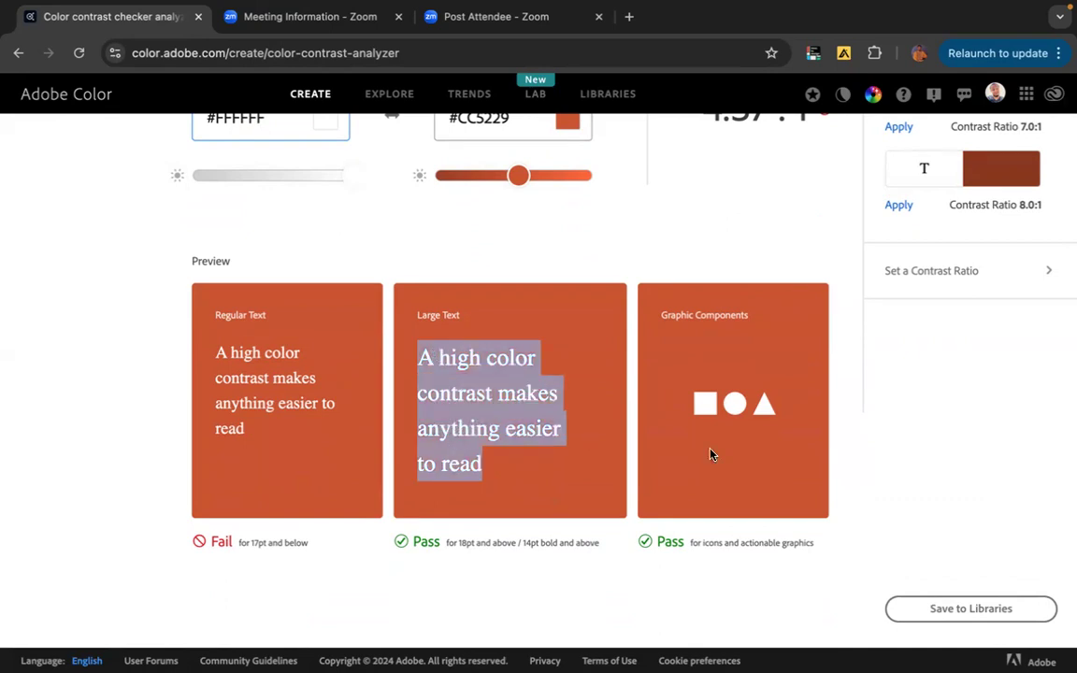
left_click(711, 409)
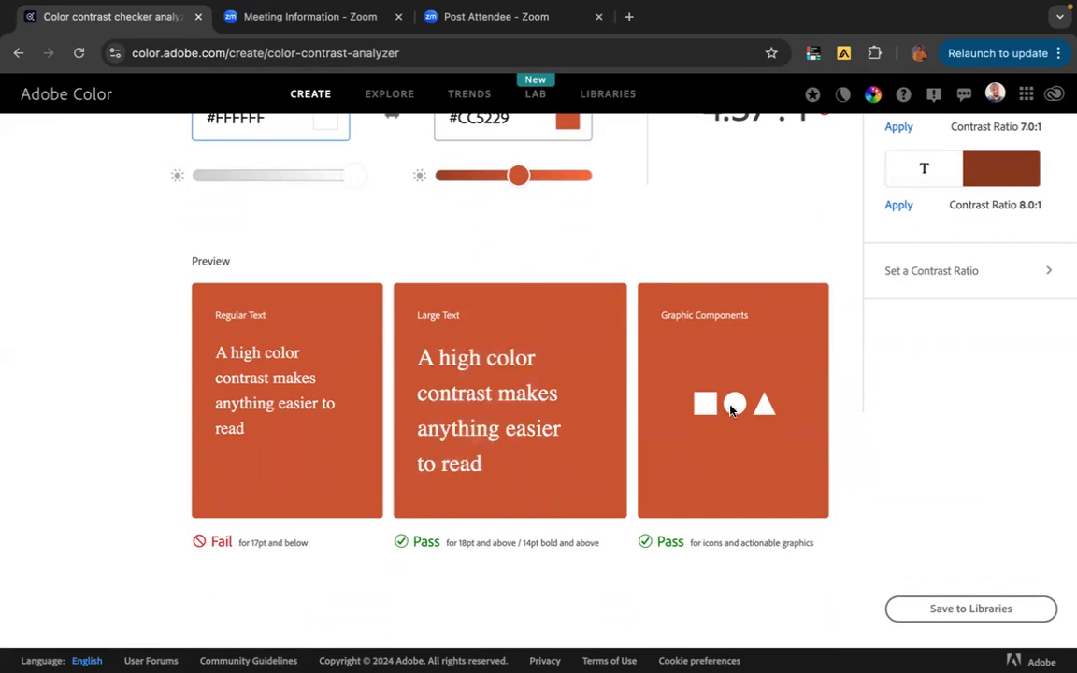
triple_click(519, 401)
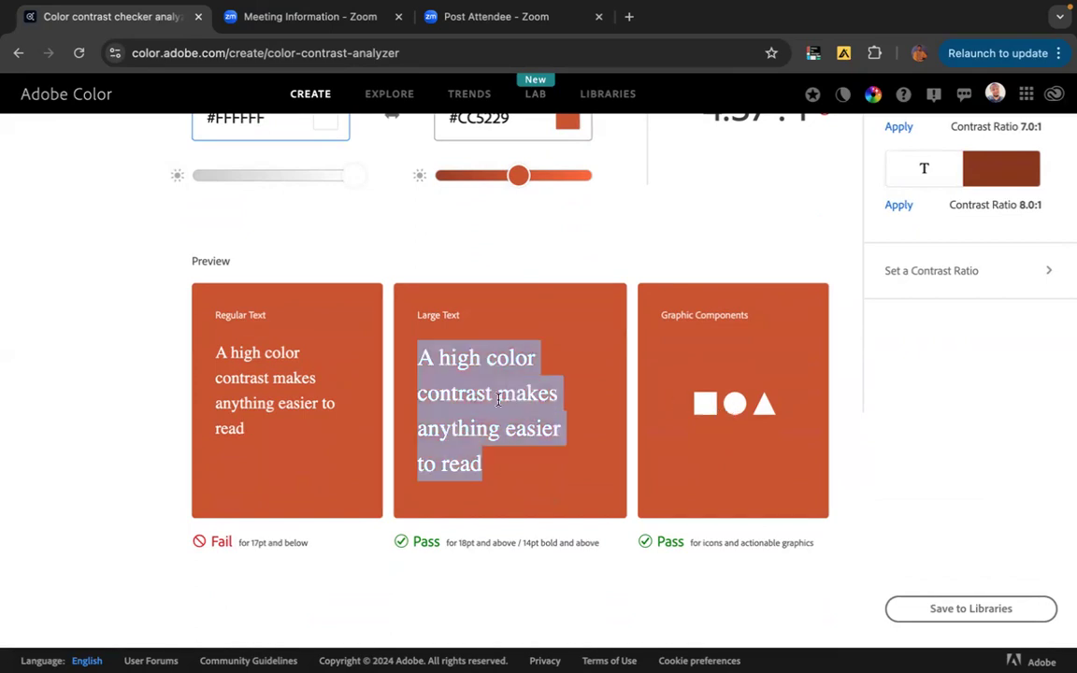
double_click(286, 382)
left_click(286, 383)
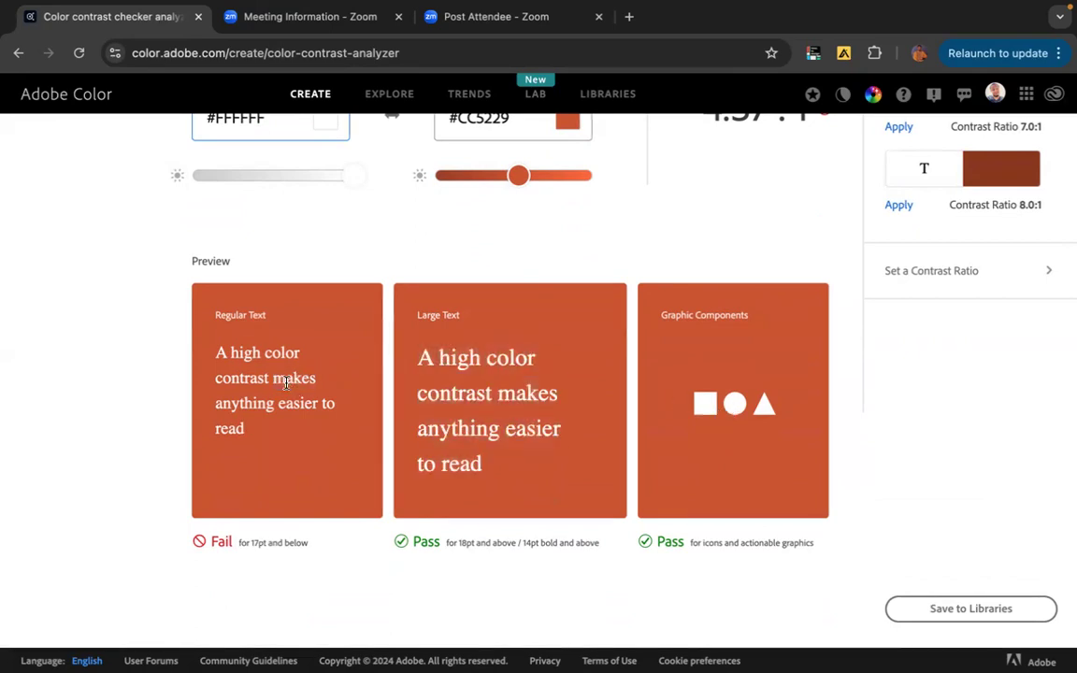
triple_click(484, 399)
left_click(401, 249)
- Darken the background color to 803319 and review the contrast ratio and preview ratings
left_click(497, 176)
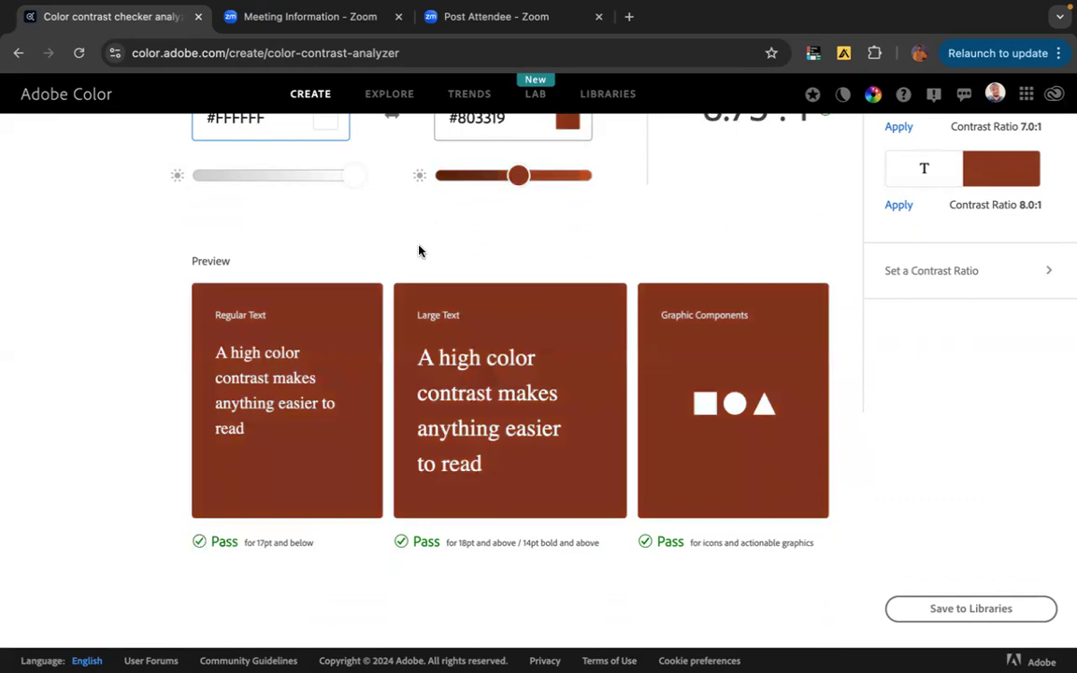
scroll(420, 253, "up", 1)
scroll(419, 254, "down", 1)
scroll(419, 255, "up", 1)
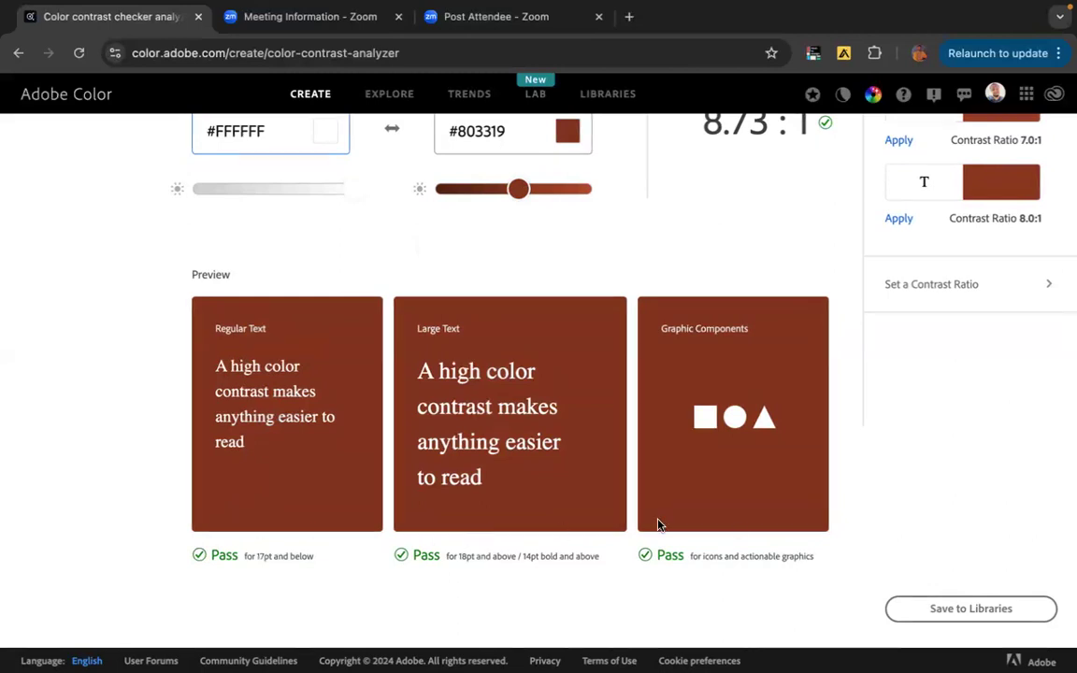
scroll(459, 266, "up", 3)
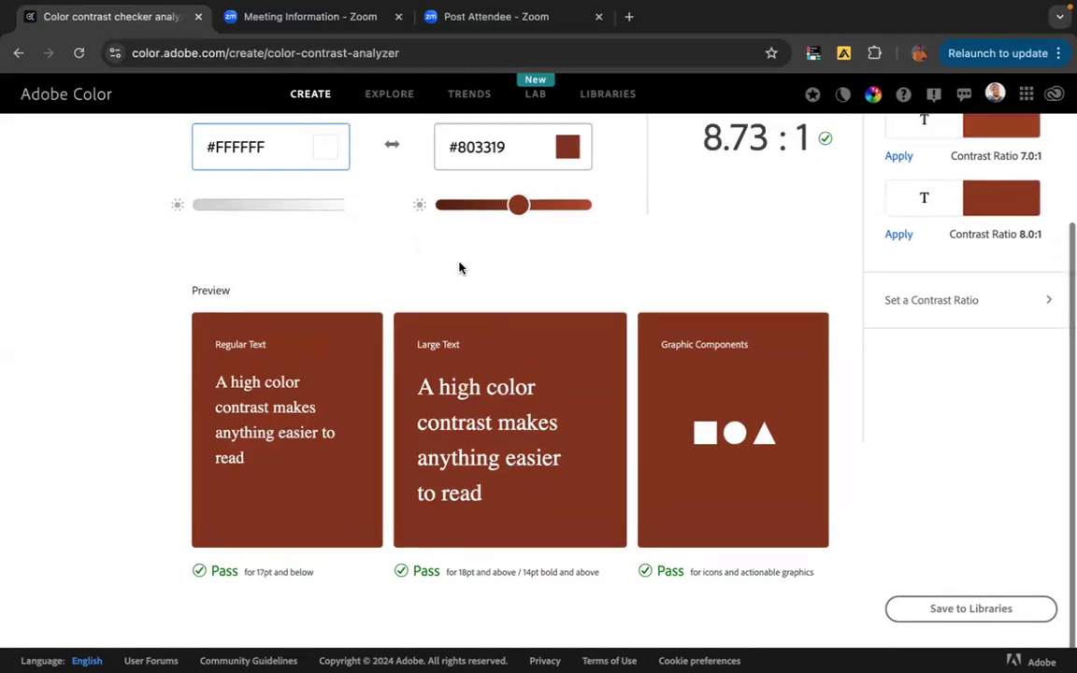
scroll(456, 262, "down", 1)
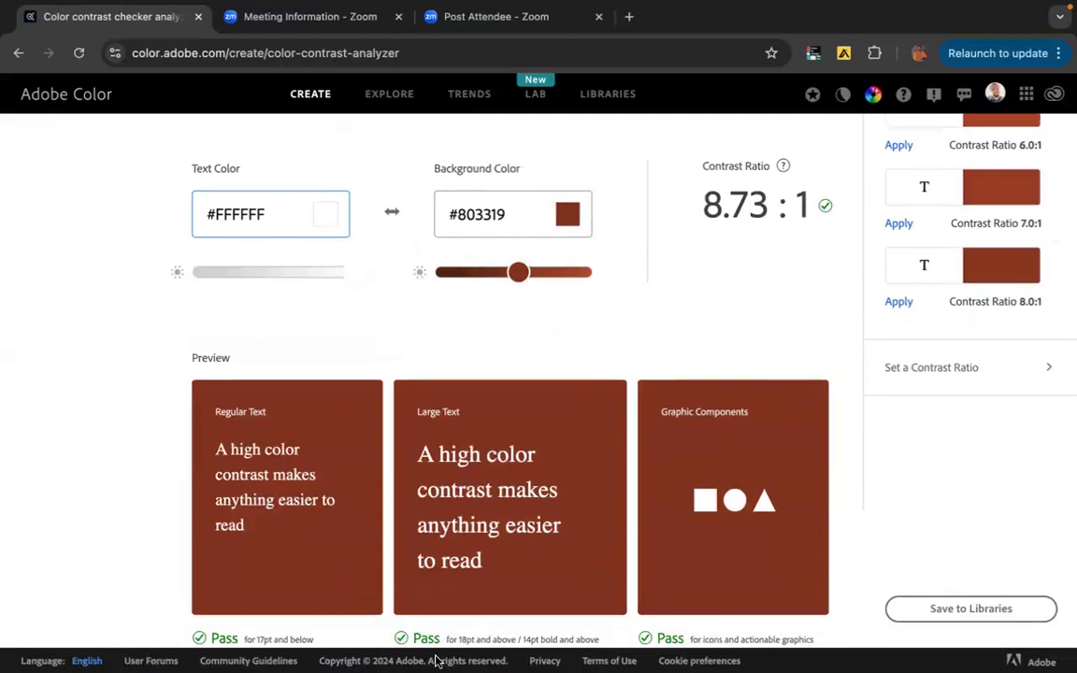
- Switch back to Figma and bring the green Frame 2 into view
mouse_move(402, 666)
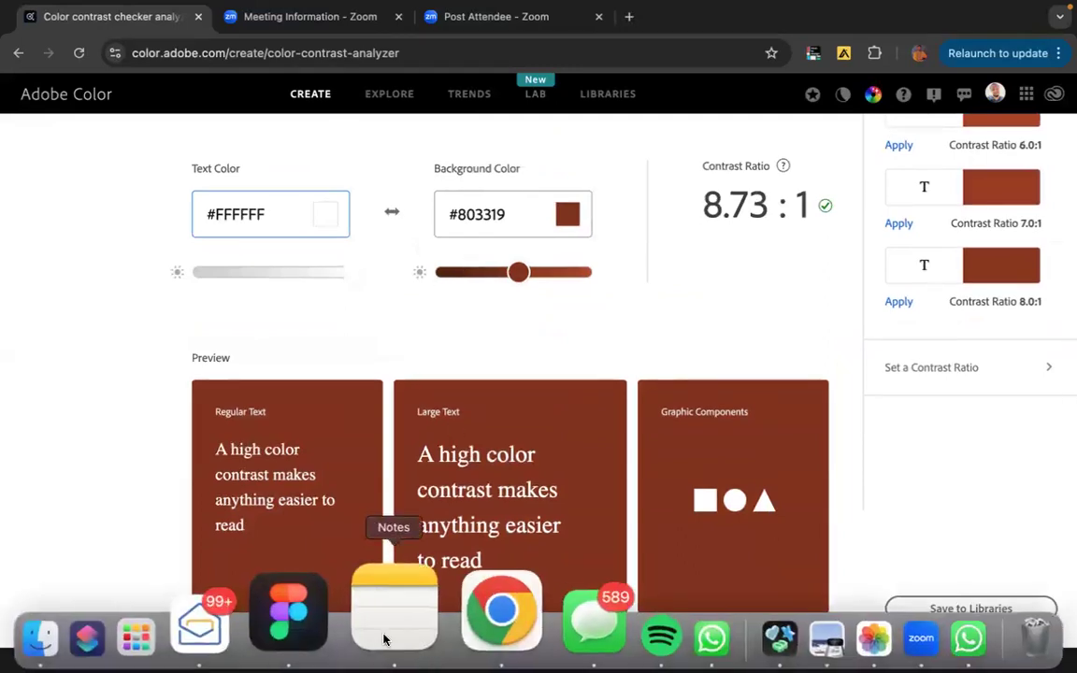
left_click(353, 637)
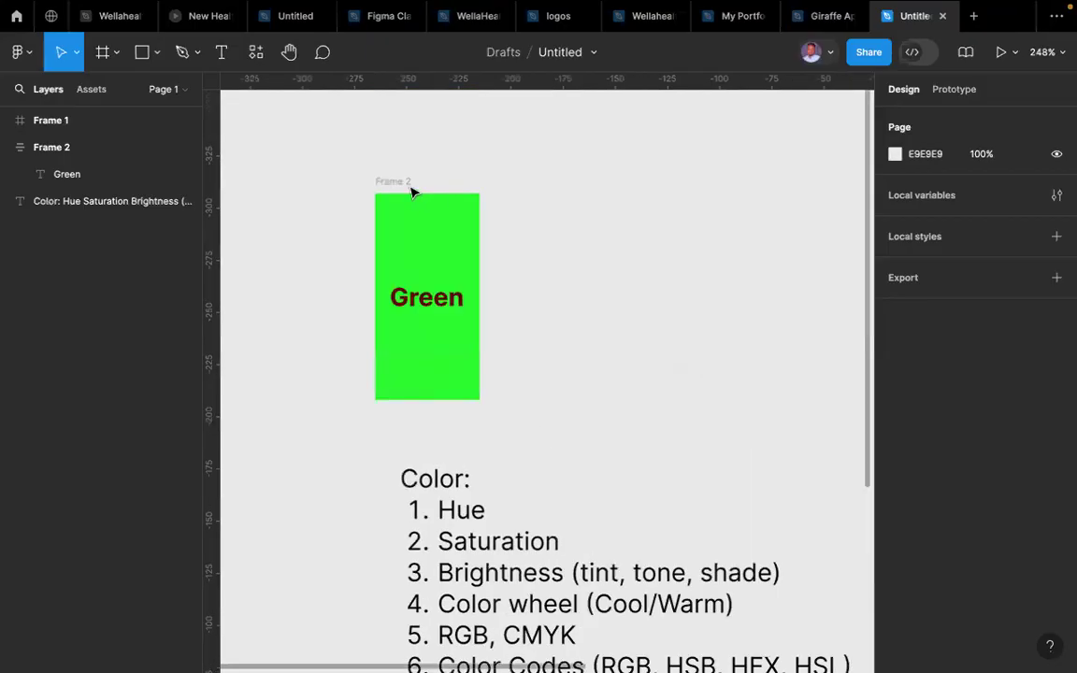
- Change the fill of the "Green" text in Frame 2 to bright red FF0000
left_click(409, 194)
left_click(411, 299)
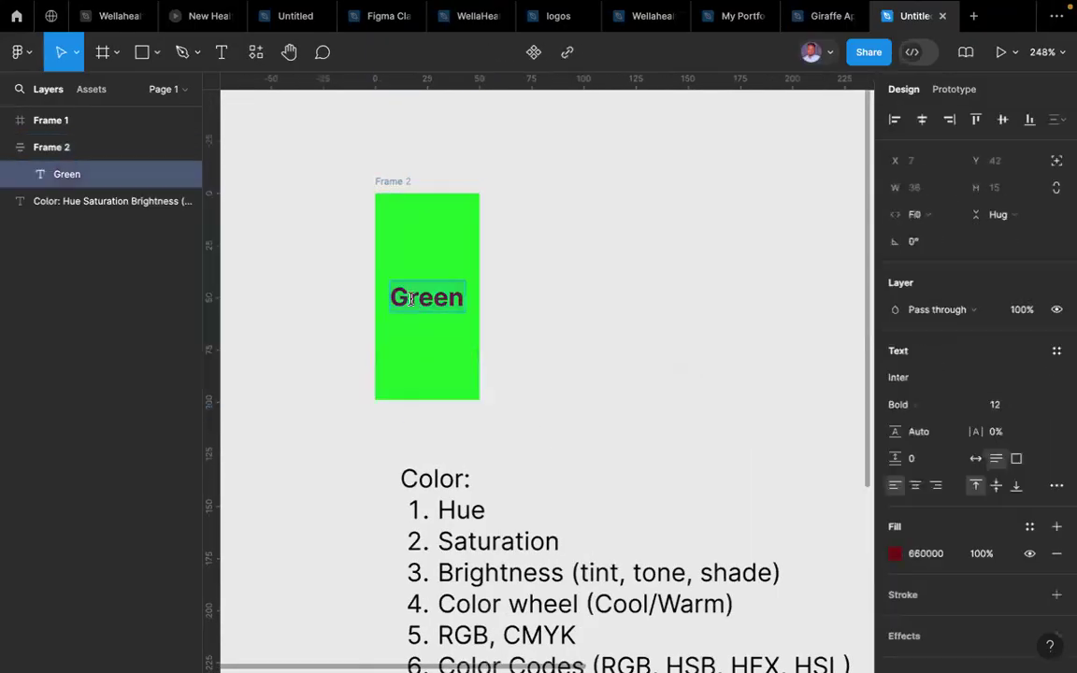
left_click(895, 554)
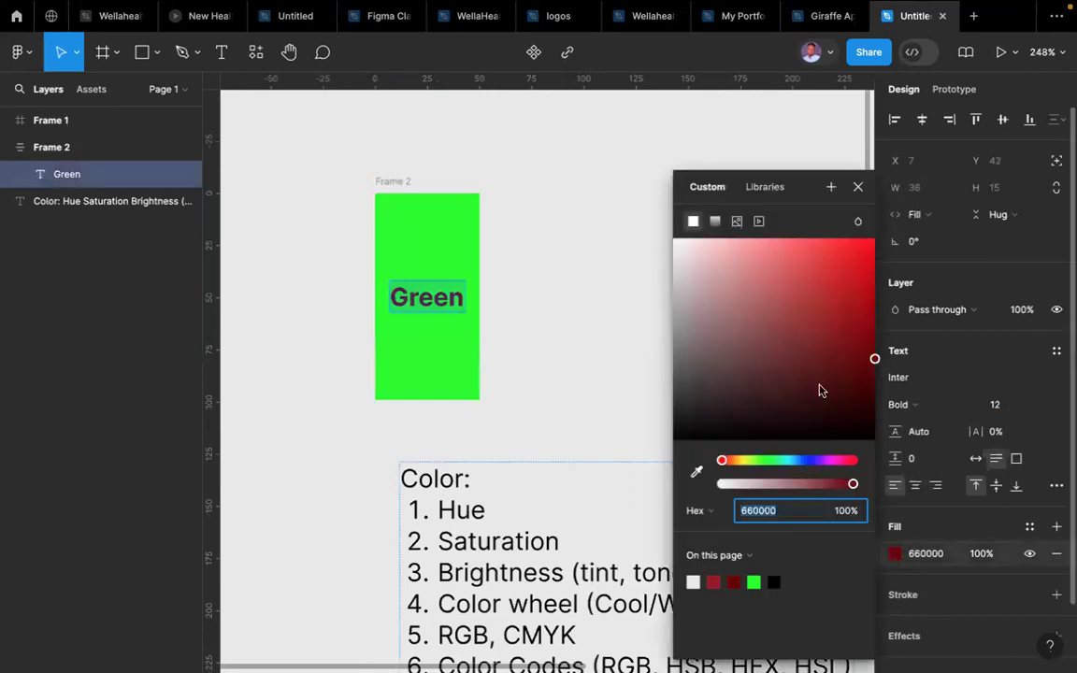
left_click(821, 332)
left_click_drag(869, 241, 874, 239)
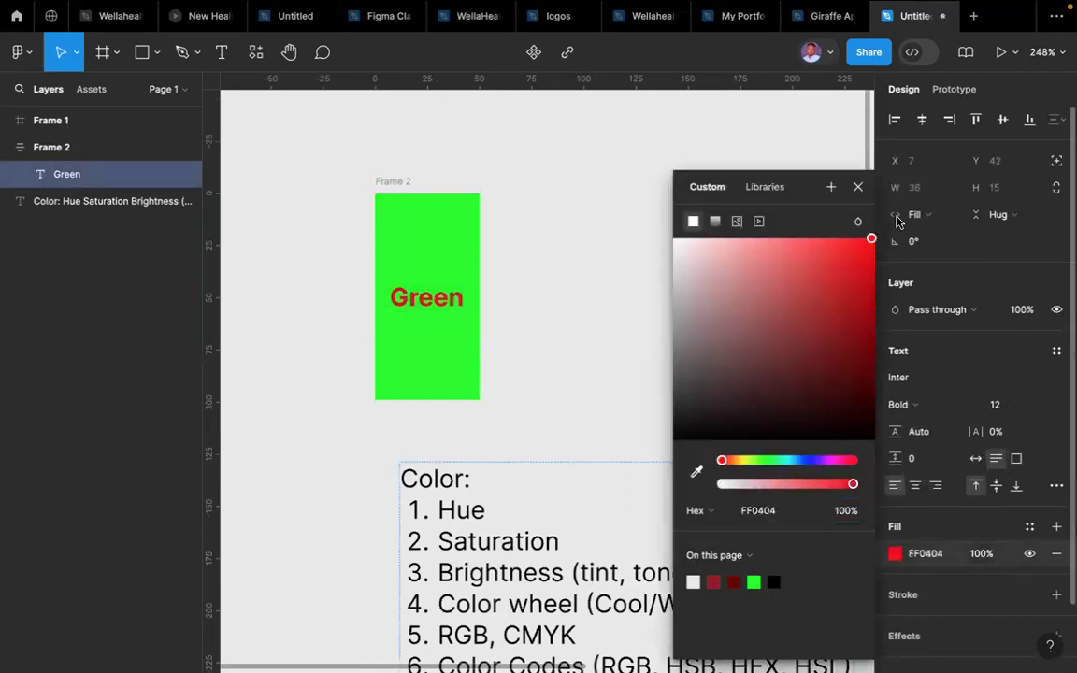
- Copy Frame 2's green fill code, switch to Adobe Color in Chrome and set the background color to 05FF00
left_click(402, 184)
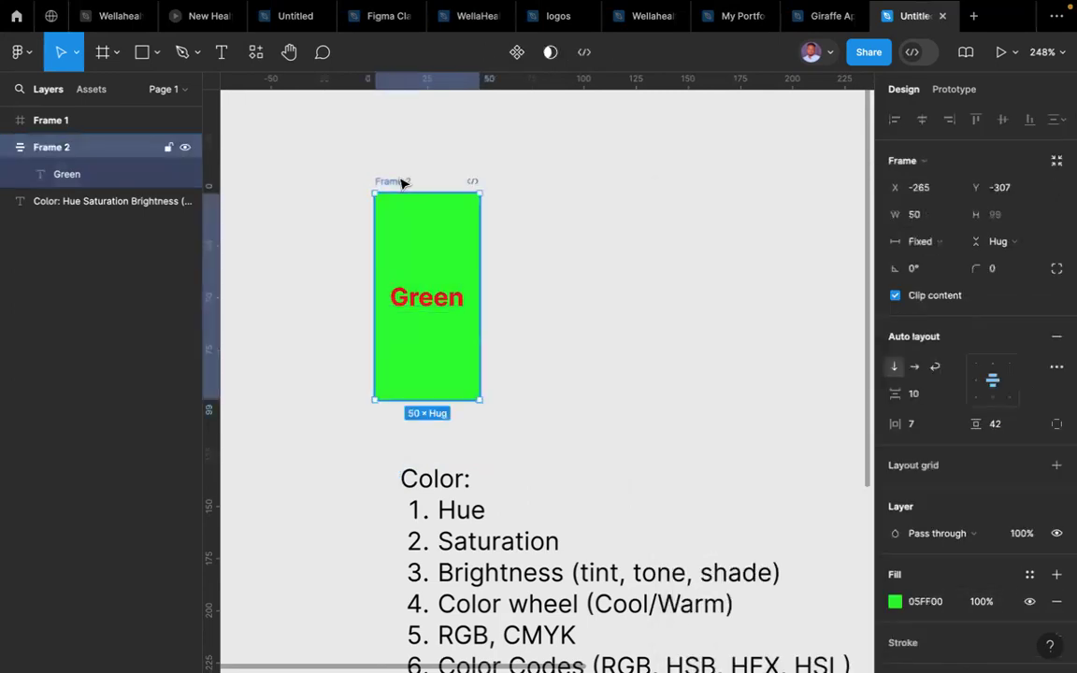
scroll(961, 468, "down", 3)
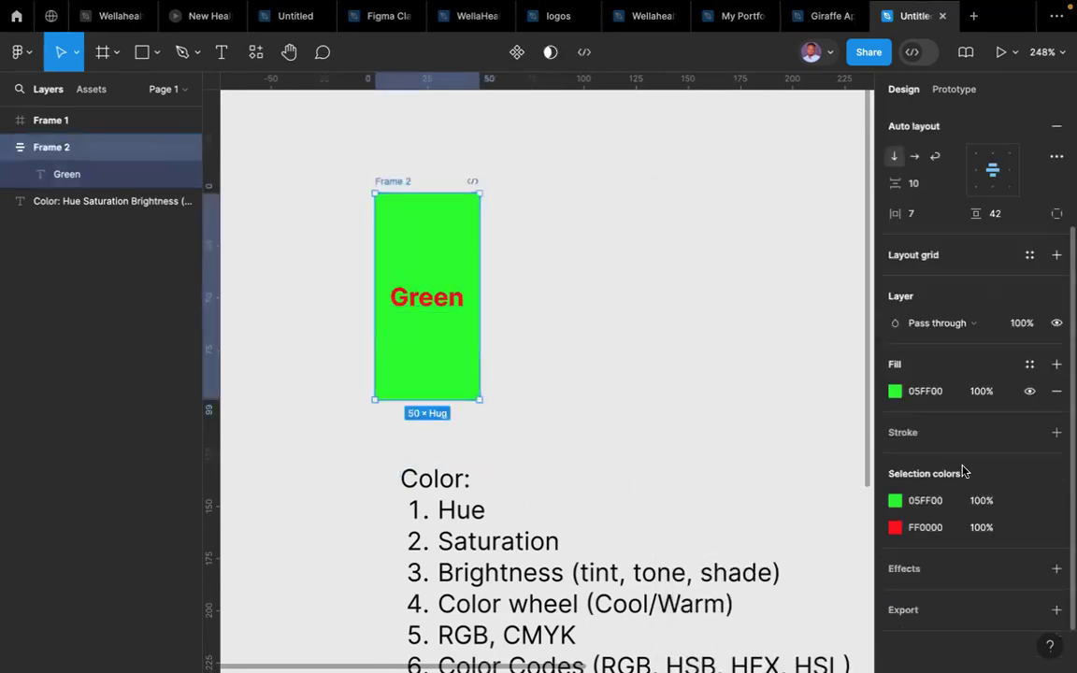
left_click(927, 502)
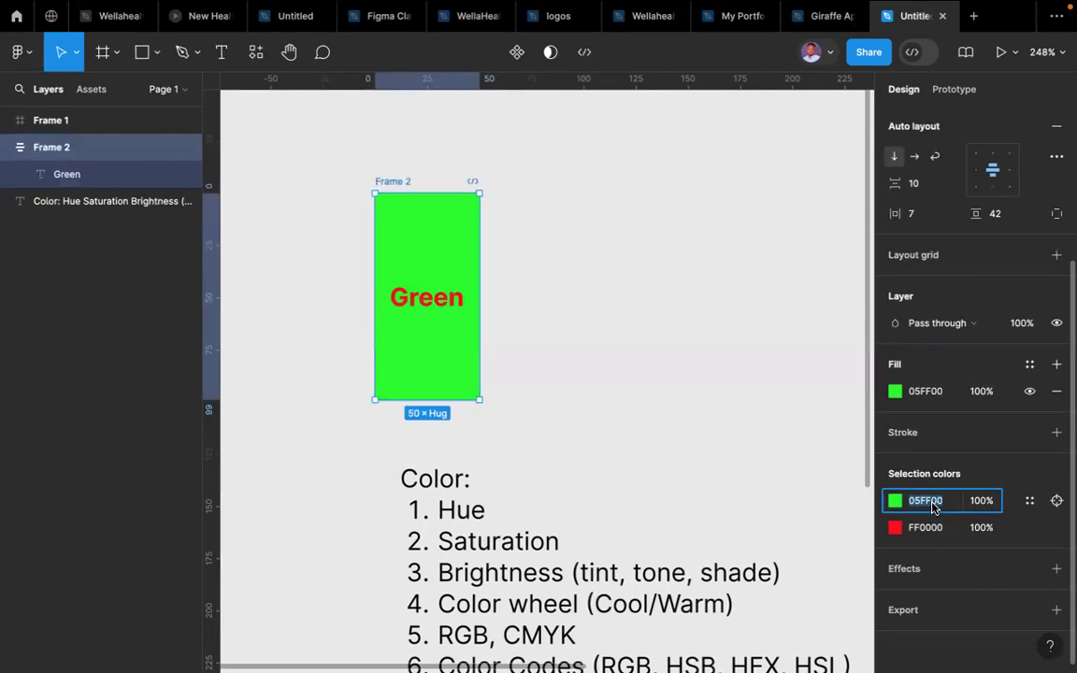
mouse_move(548, 670)
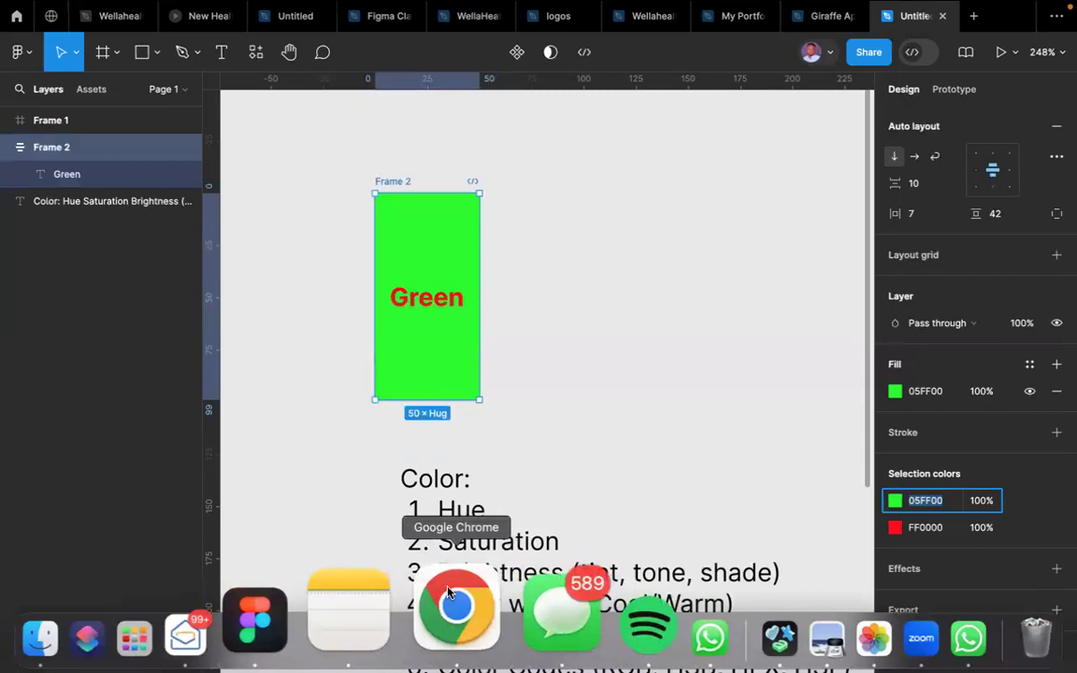
left_click(451, 587)
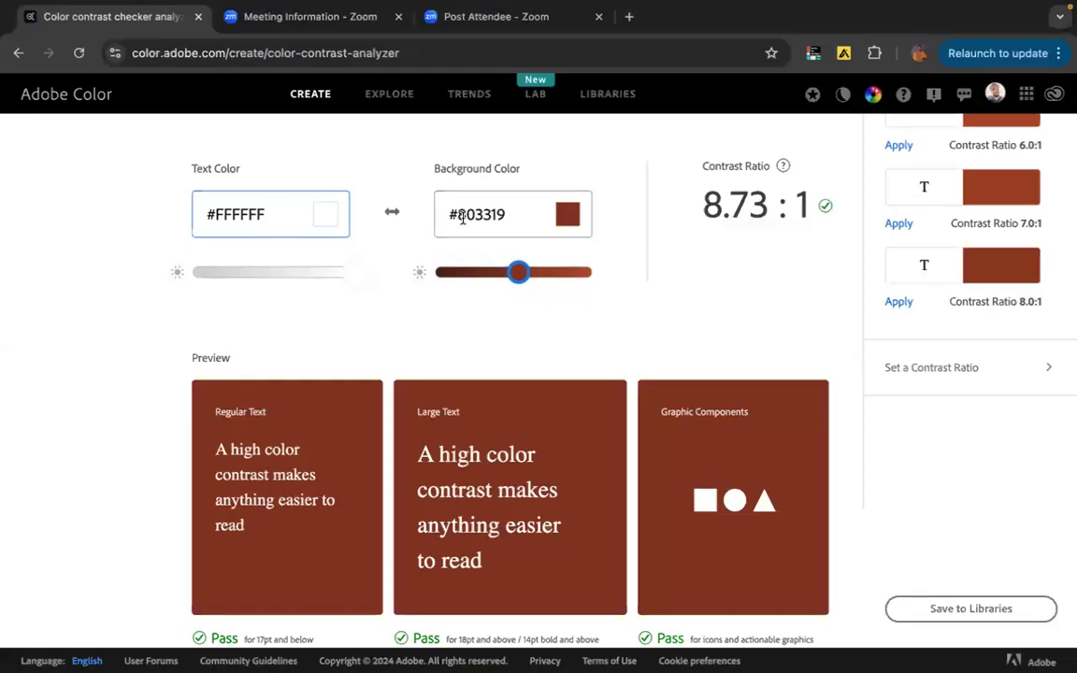
double_click(483, 215)
type("05FF00")
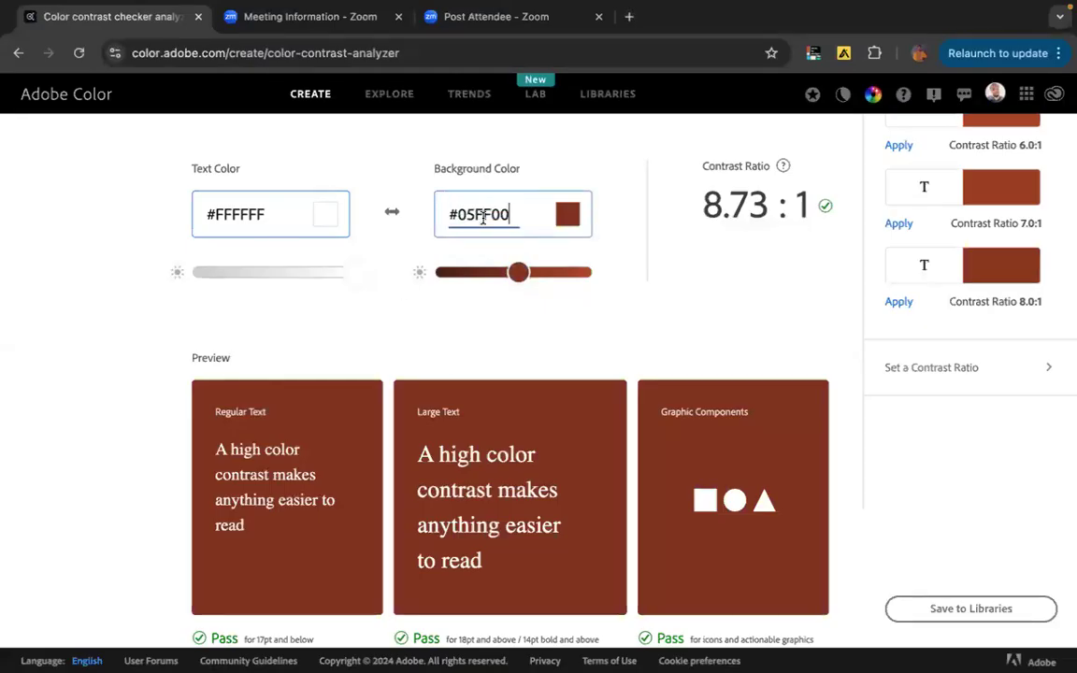
left_click(452, 661)
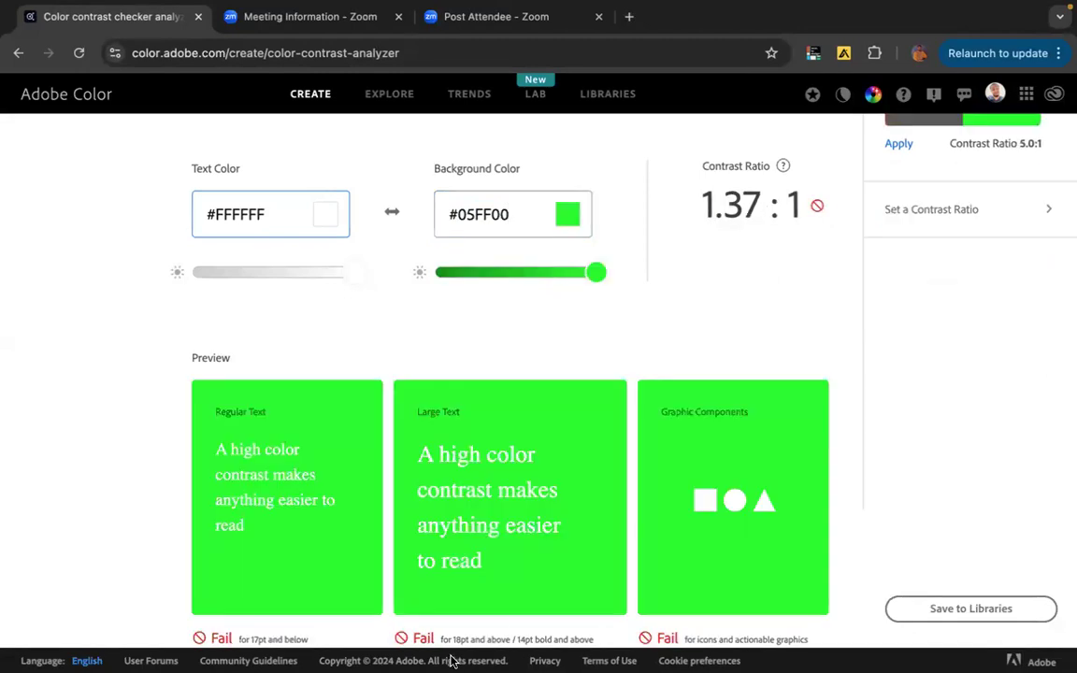
- Copy the "Green" text's fill code from Figma and set the text color in Adobe Color to FF0000
mouse_move(439, 645)
left_click(363, 634)
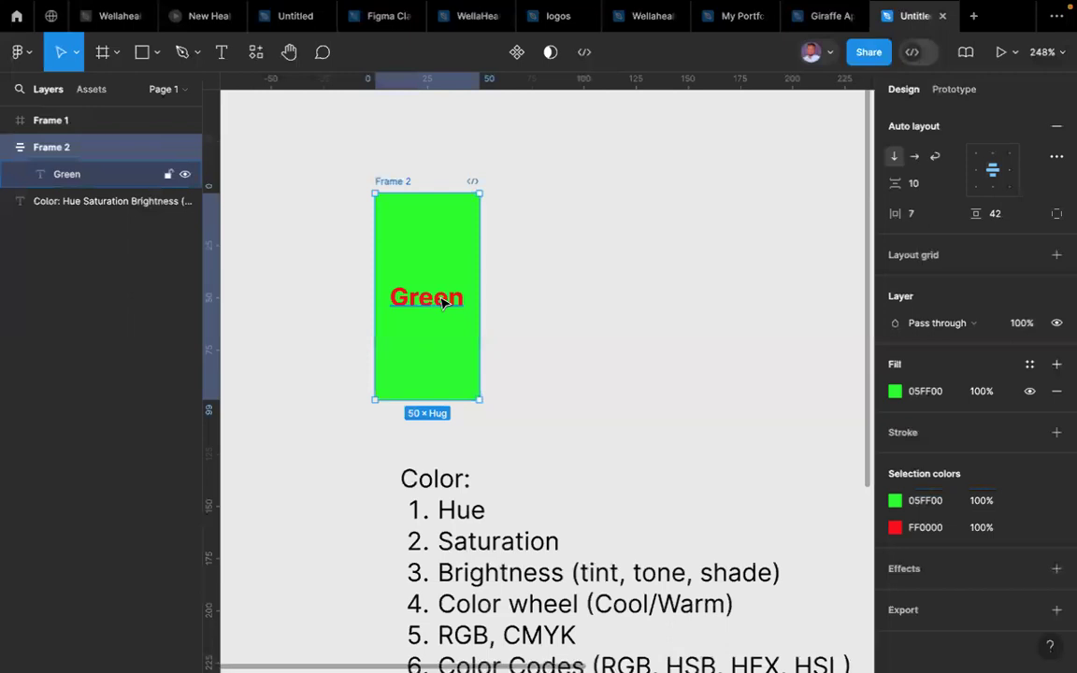
left_click(444, 302)
left_click(926, 553)
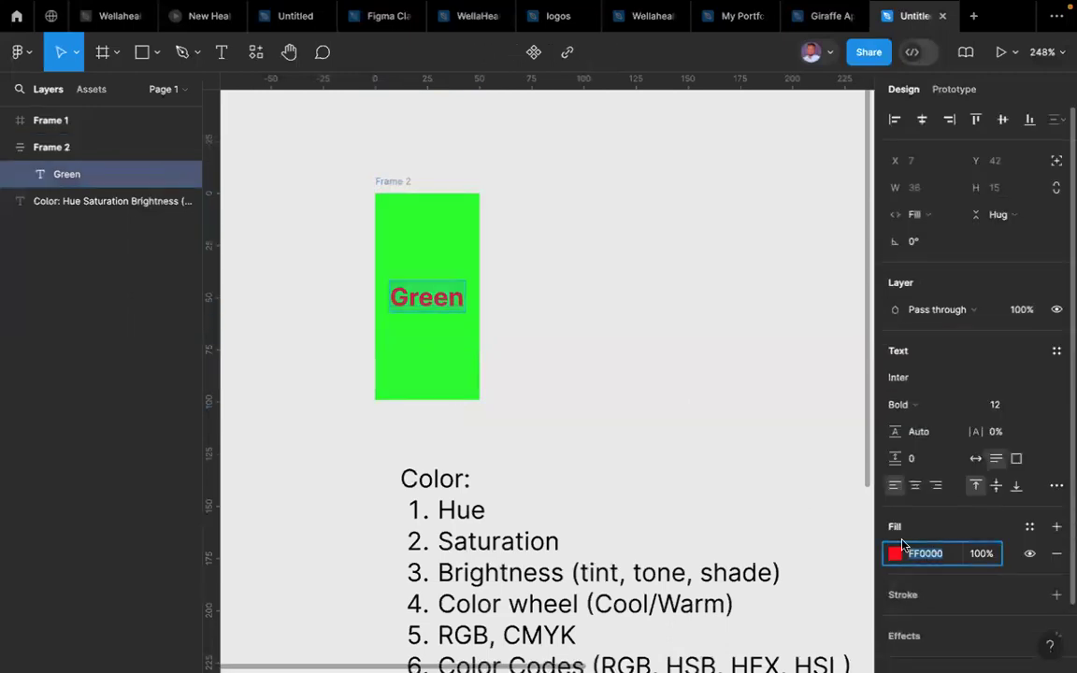
mouse_move(500, 636)
left_click(450, 613)
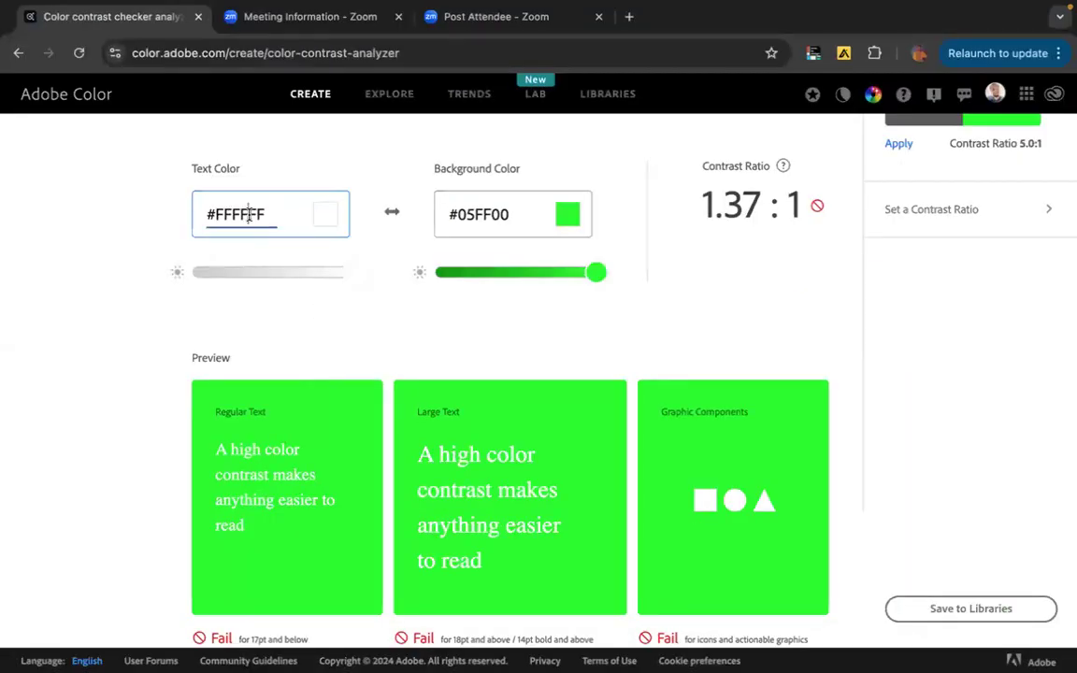
triple_click(249, 214)
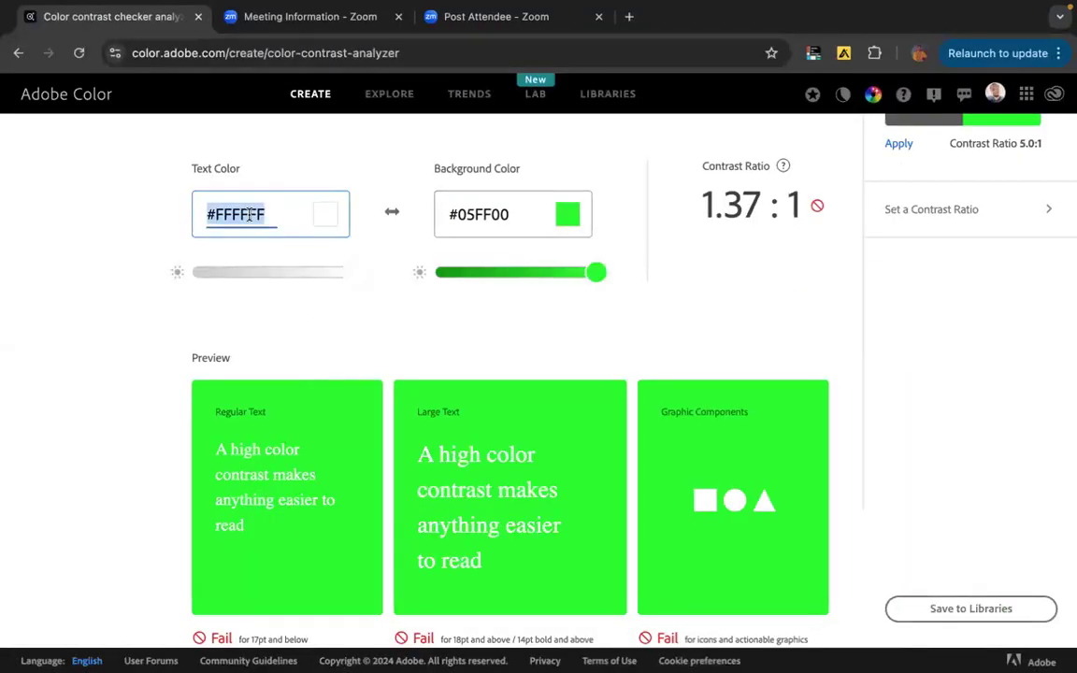
type("#FF0000")
left_click(105, 236)
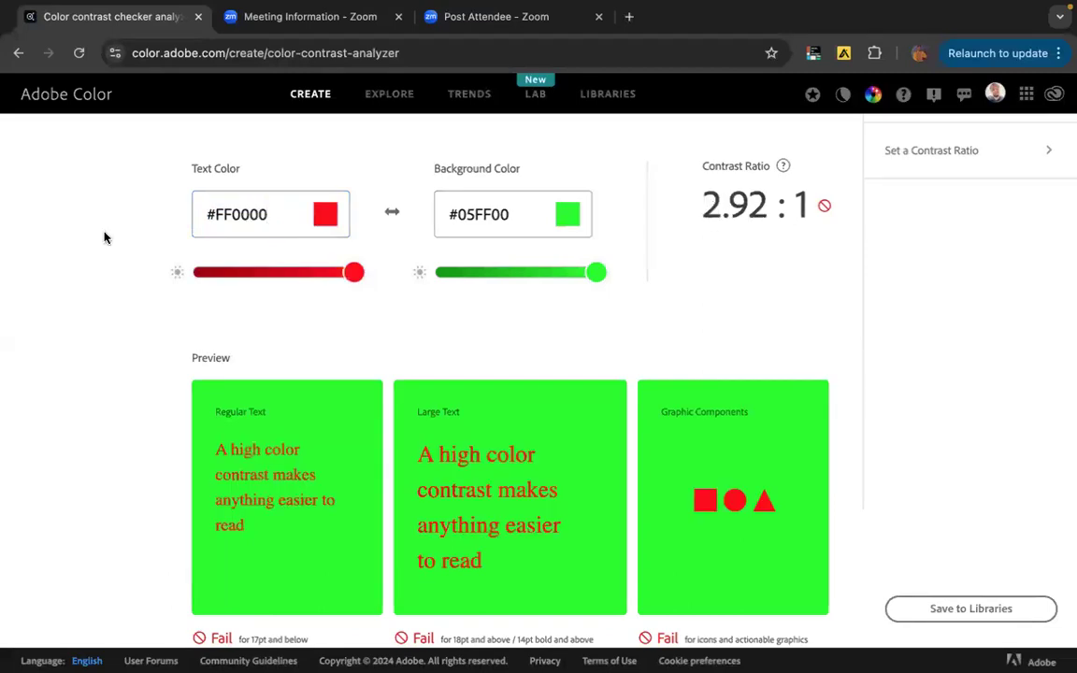
- Review the red-on-green preview ratings, darken the text color to 000000 and lighten it to 2E2E2E for comparison
scroll(197, 280, "down", 2)
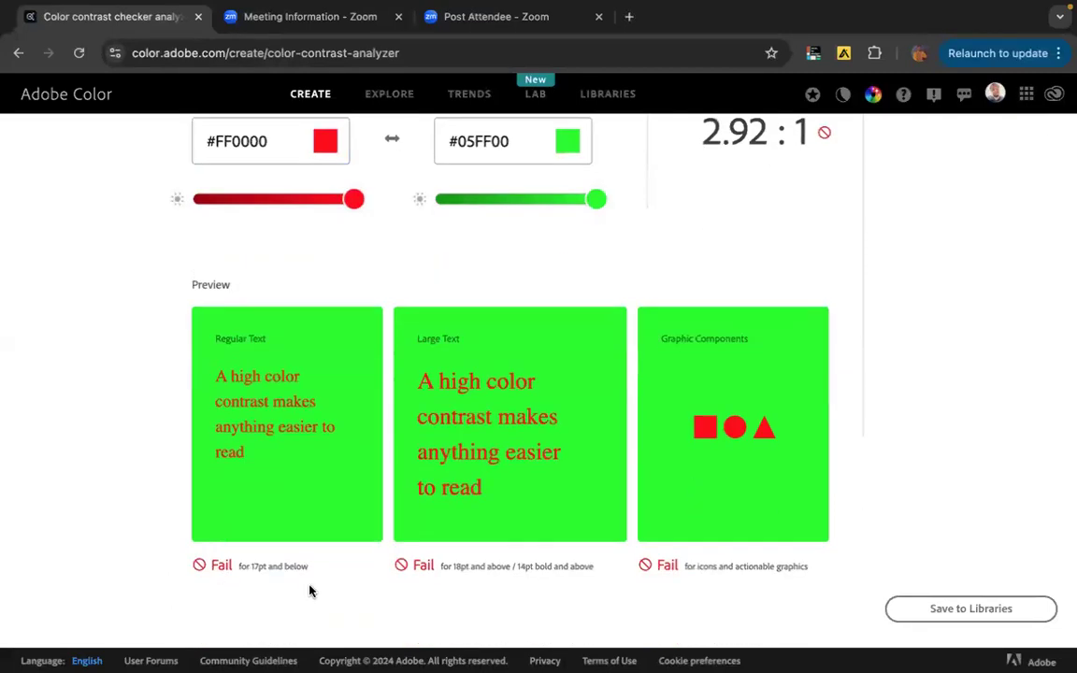
scroll(603, 576, "down", 1)
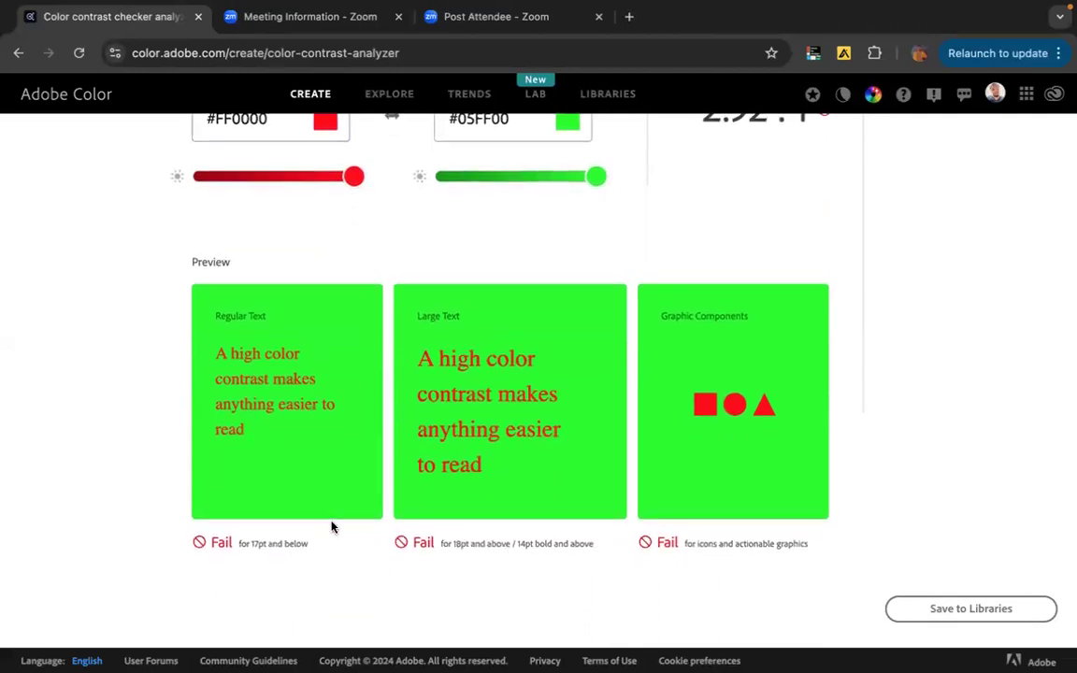
scroll(332, 525, "up", 2)
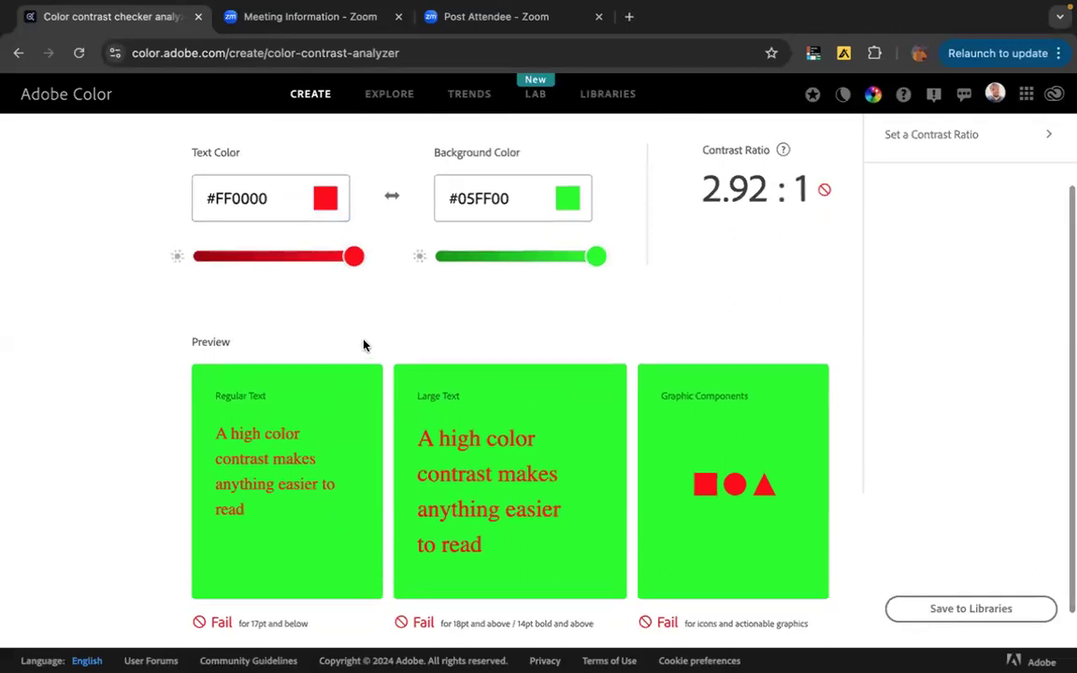
scroll(362, 344, "down", 1)
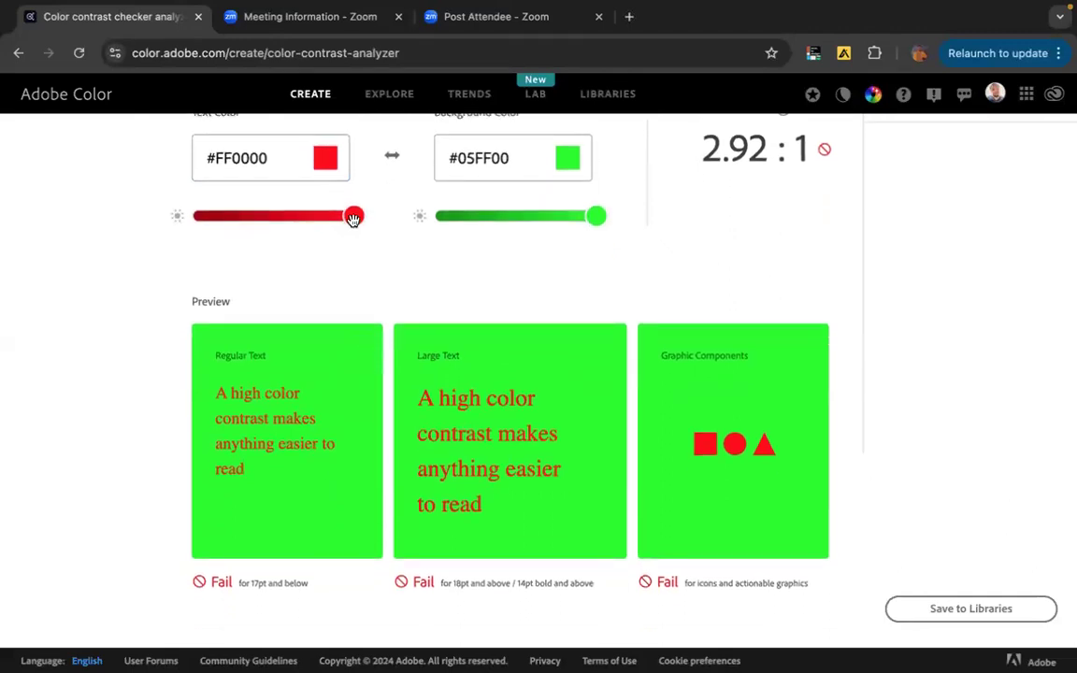
left_click_drag(353, 215, 164, 222)
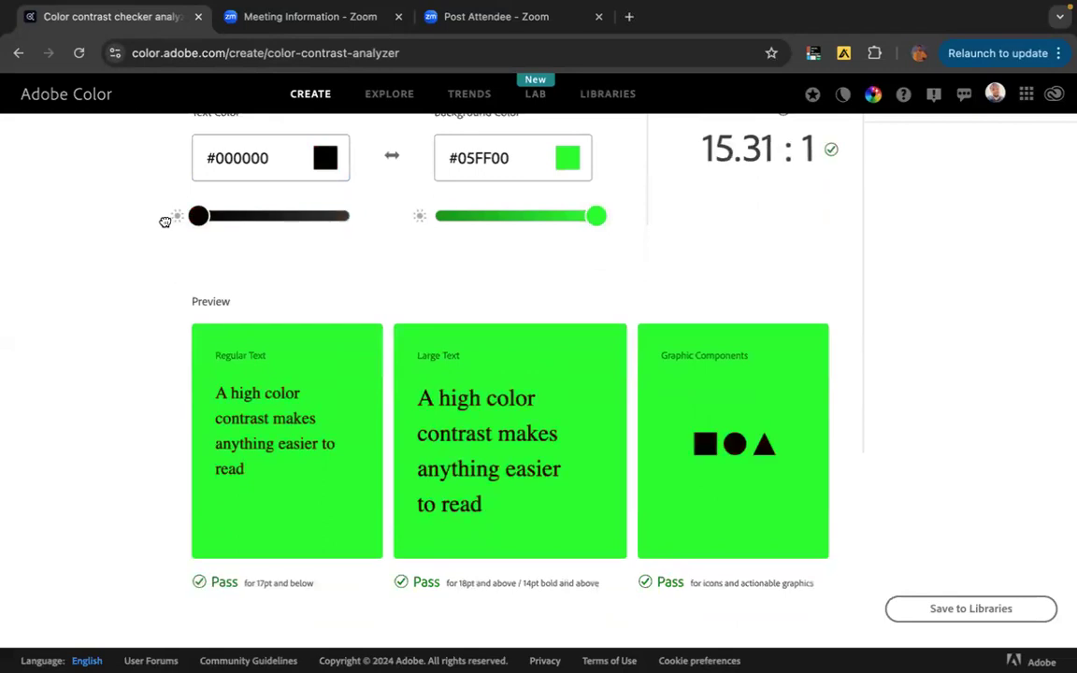
scroll(239, 295, "down", 1)
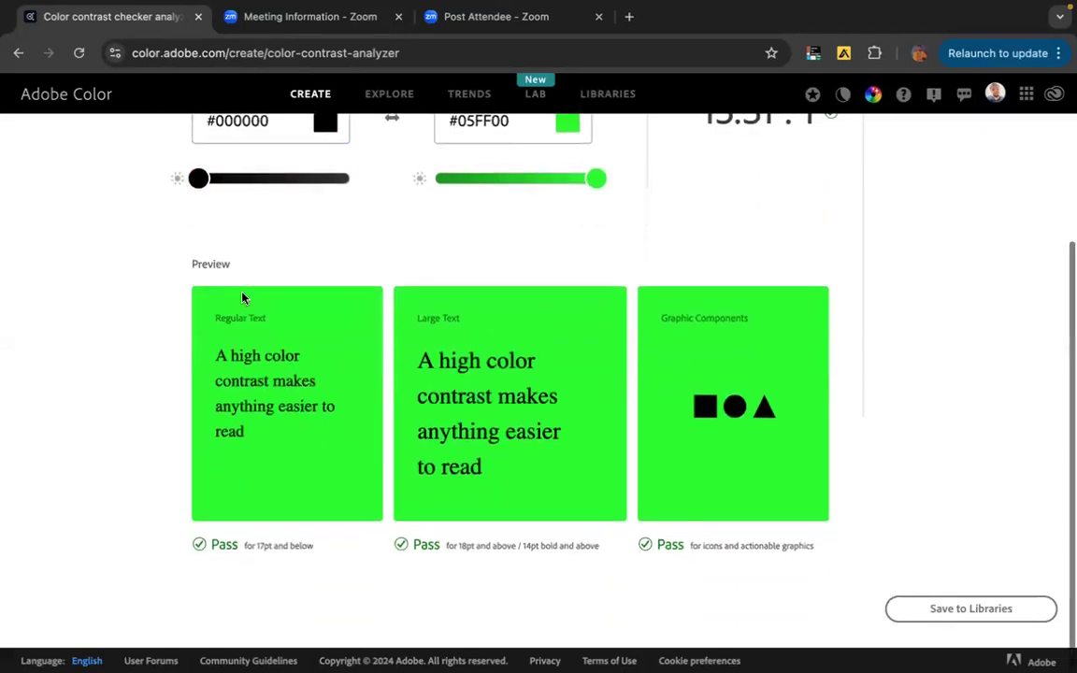
left_click_drag(199, 178, 265, 178)
scroll(262, 180, "up", 2)
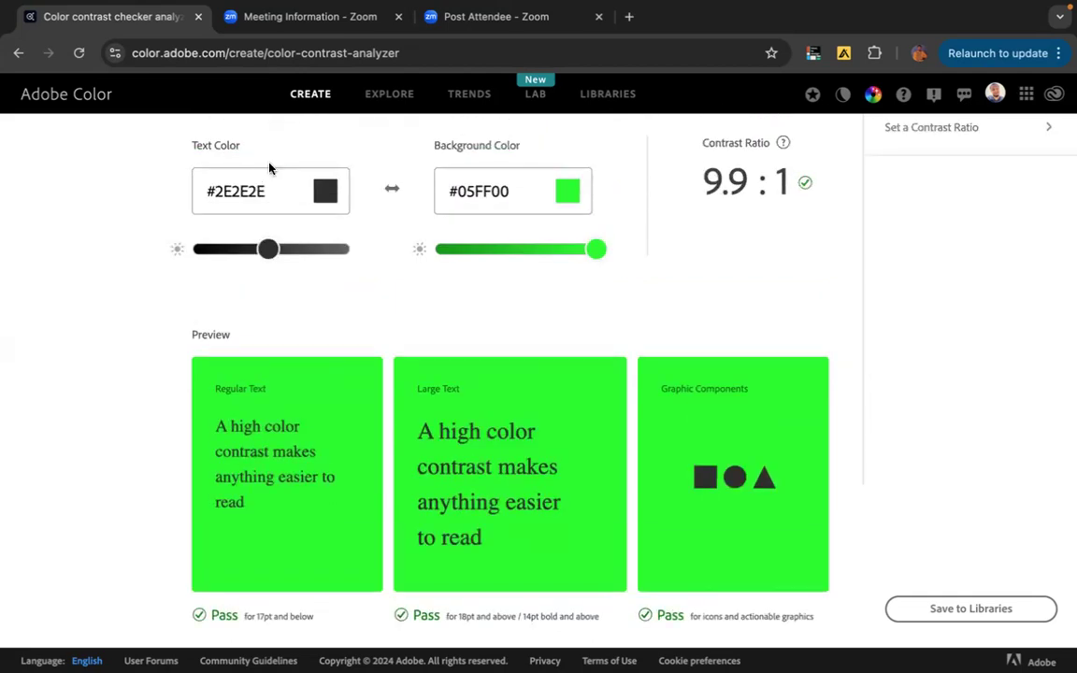
- Set the text color back to FF0000 on the green background
double_click(253, 190)
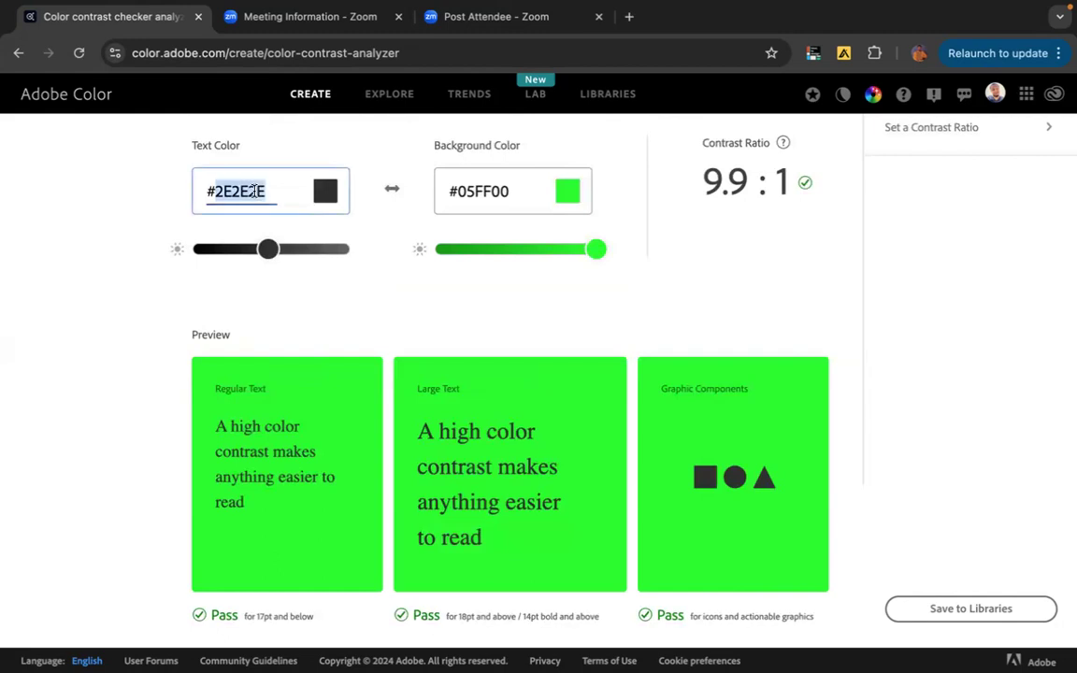
type("FF0000")
left_click(355, 290)
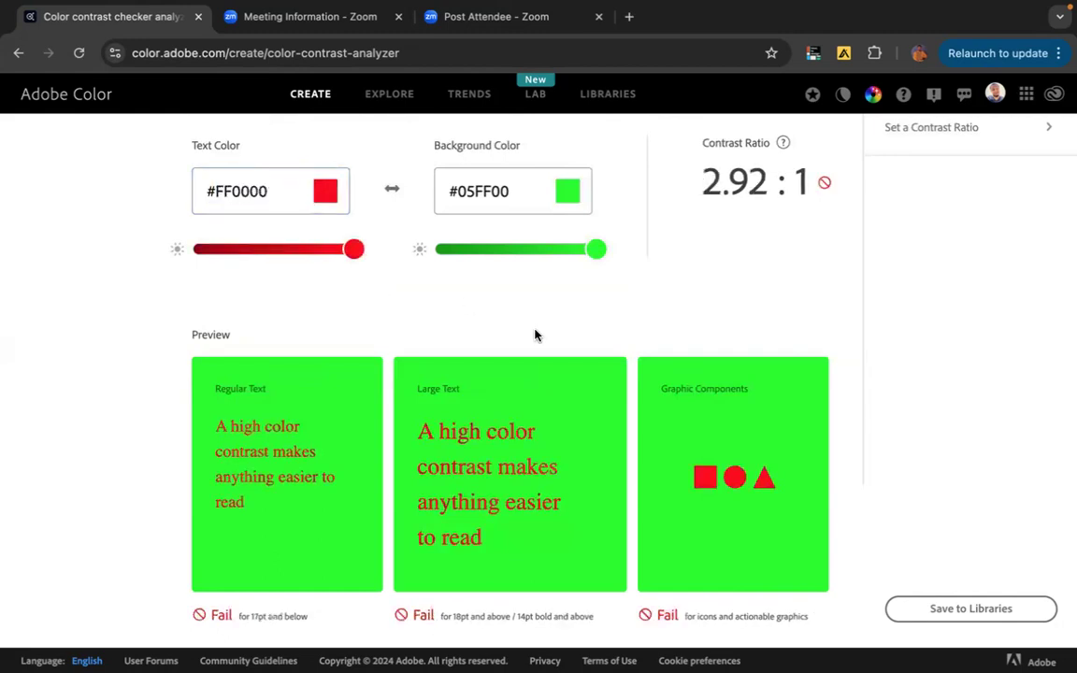
- Darken the background color to 000000 and review the preview ratings for the red text
scroll(536, 334, "down", 1)
left_click_drag(591, 224, 395, 234)
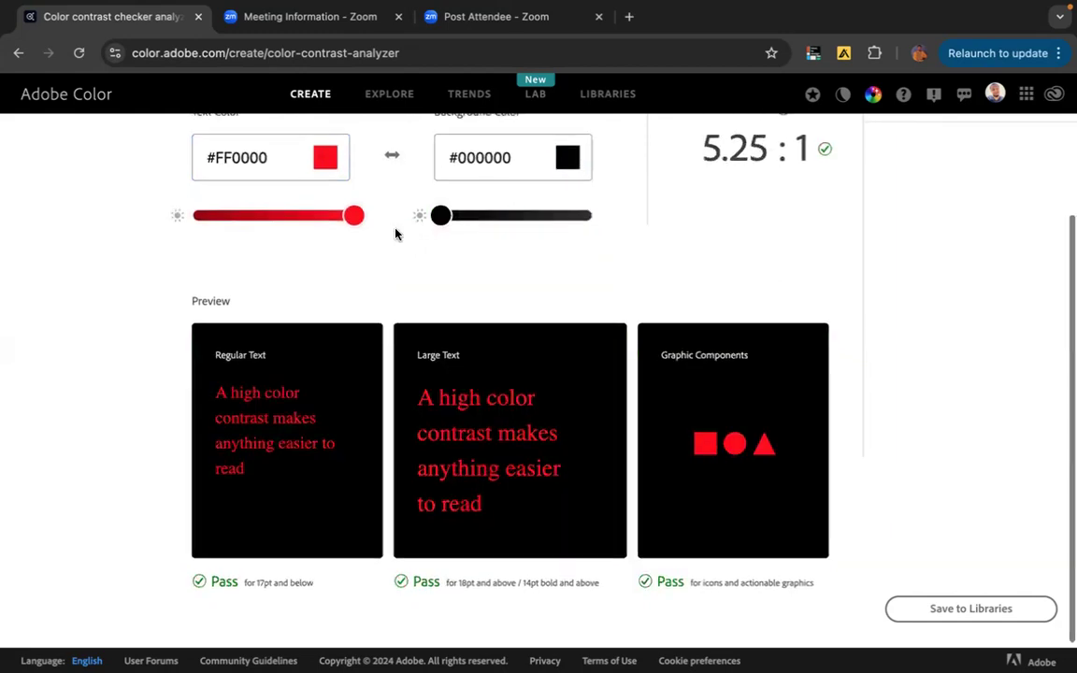
scroll(396, 233, "down", 1)
scroll(396, 233, "up", 1)
- Lighten the background color to FFFFFF and review the WCAG level, contrast ratio and preview ratings for the red text
left_click_drag(441, 222, 575, 283)
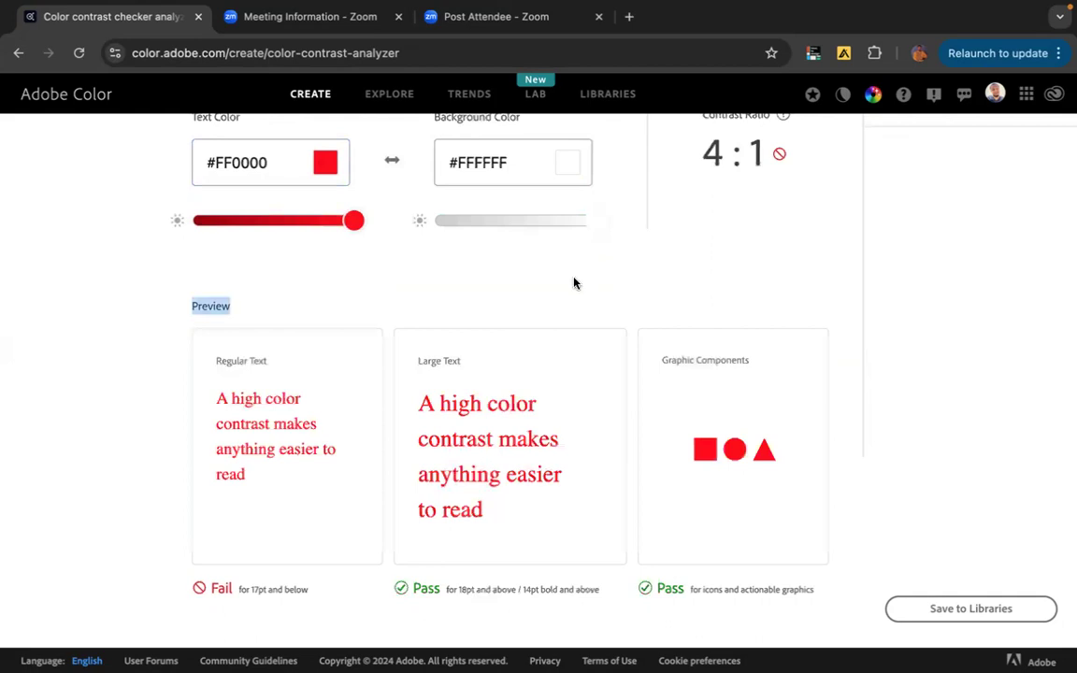
scroll(575, 283, "up", 3)
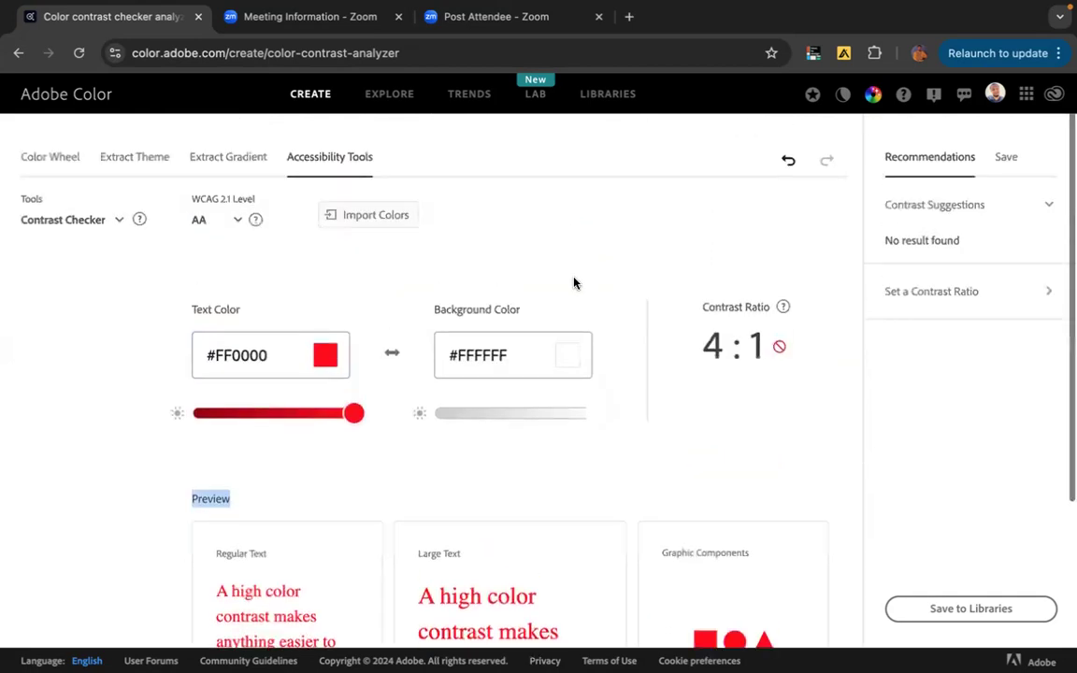
scroll(575, 283, "up", 1)
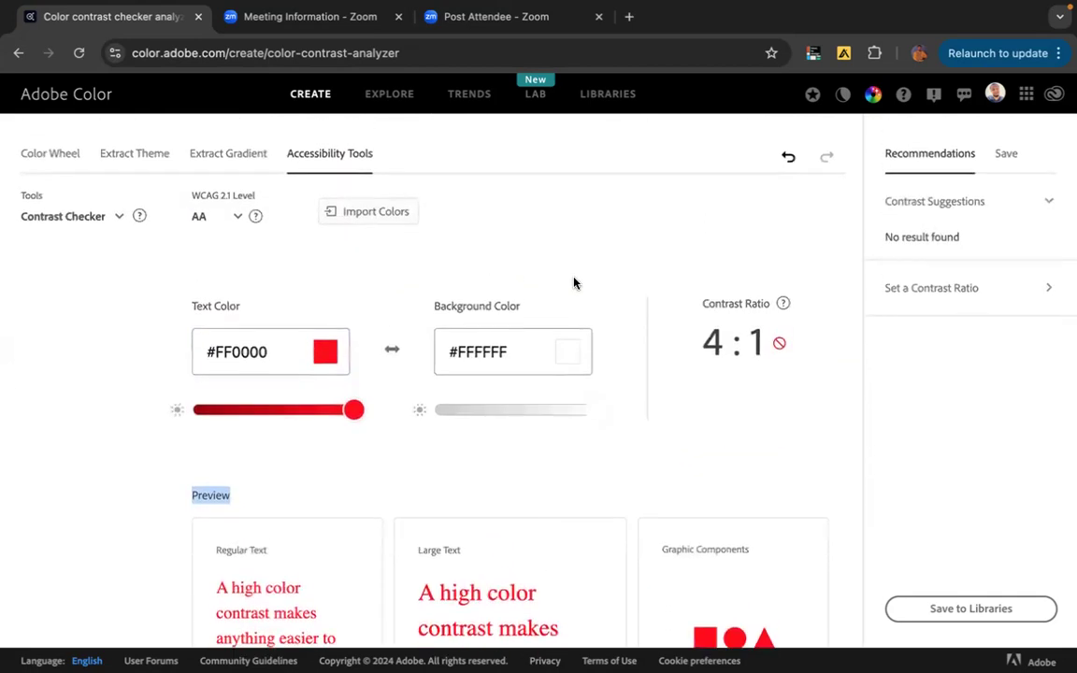
scroll(575, 284, "down", 1)
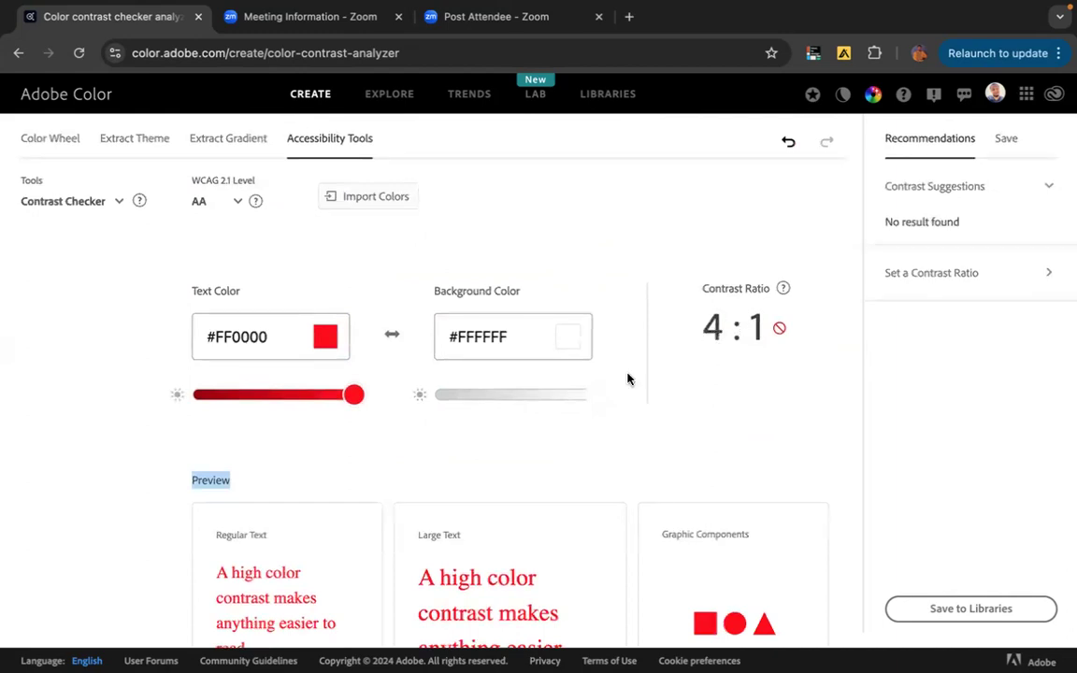
scroll(548, 402, "down", 1)
double_click(714, 301)
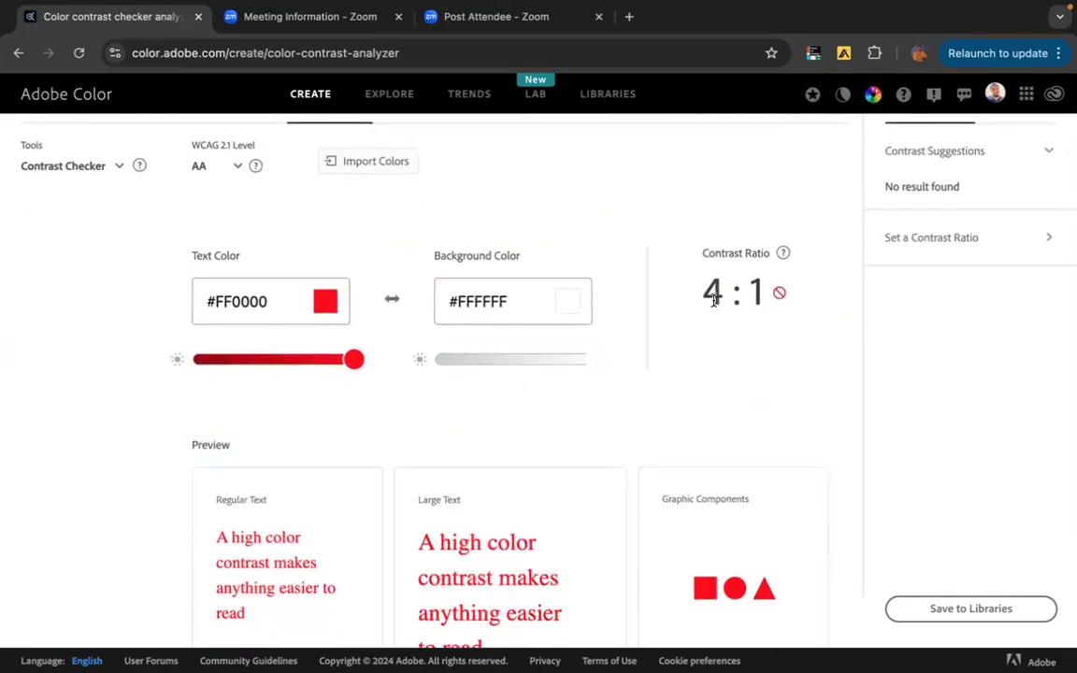
left_click(703, 350)
scroll(572, 440, "down", 2)
scroll(572, 439, "down", 2)
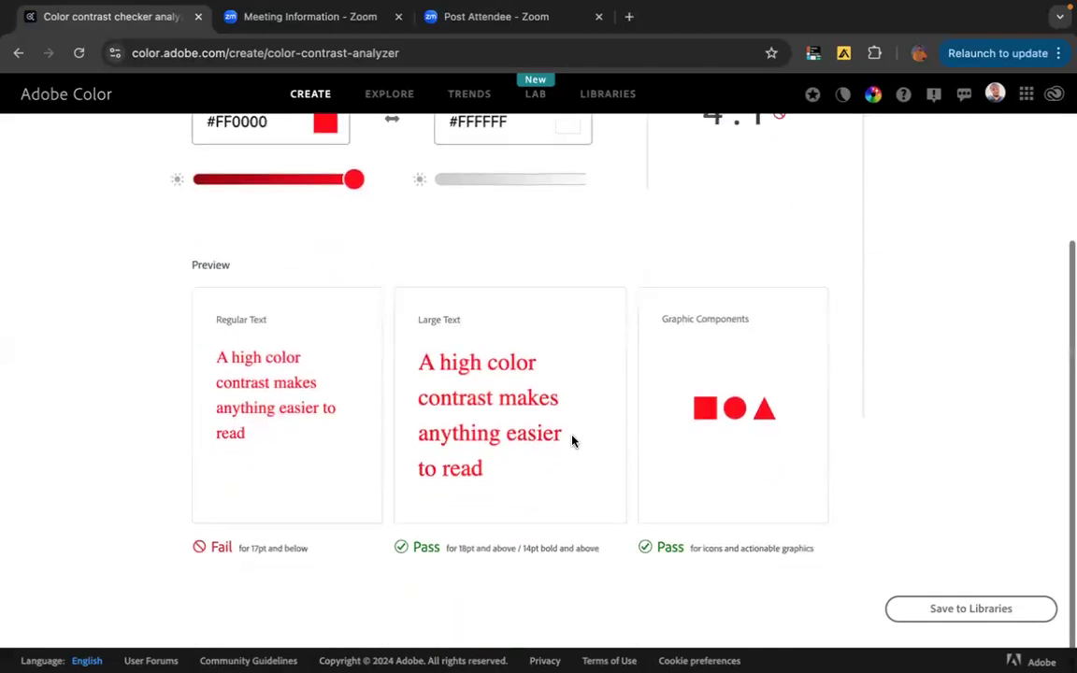
- Darken the text color to E80000 and review the regular text preview and the contrast ratio
triple_click(260, 389)
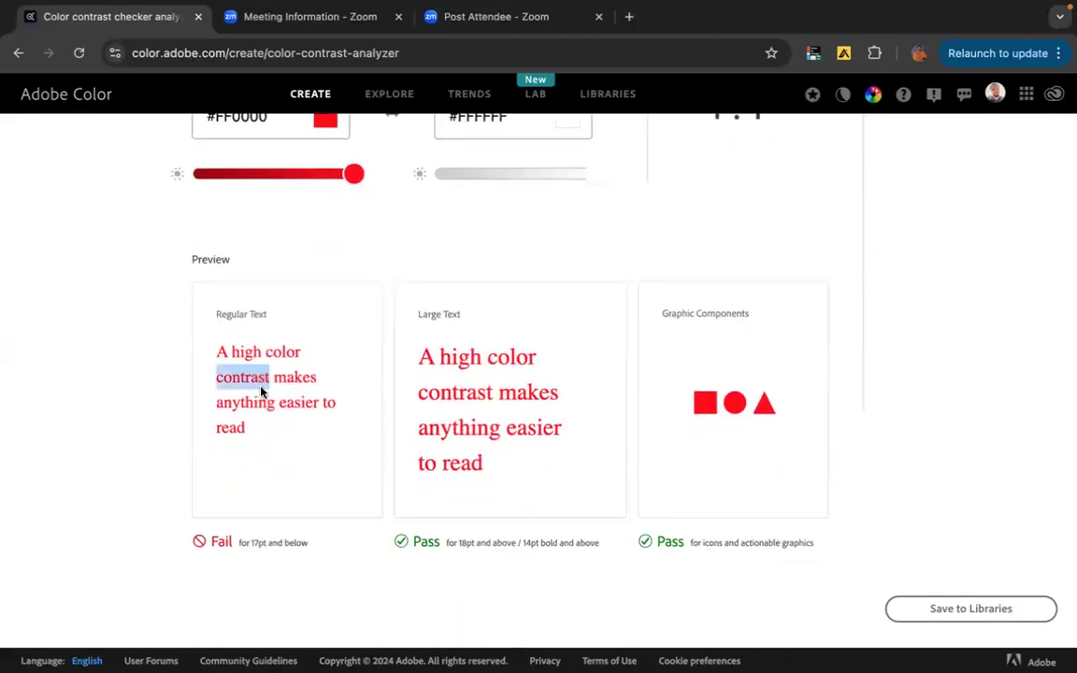
scroll(260, 392, "up", 1)
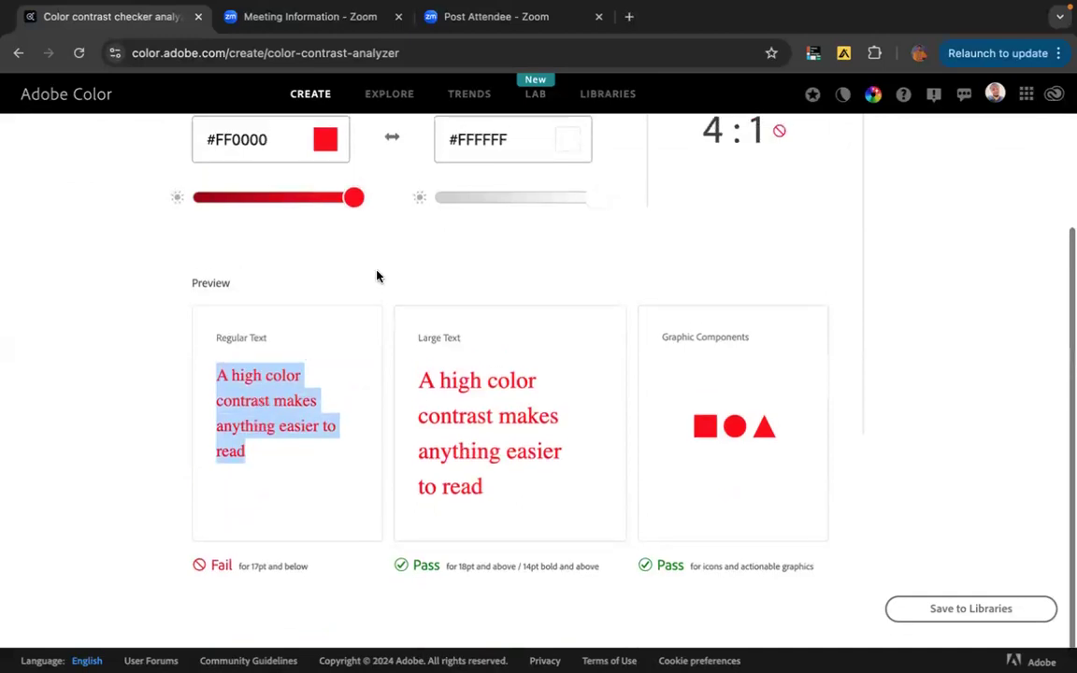
left_click_drag(354, 196, 319, 196)
triple_click(249, 419)
left_click(579, 293)
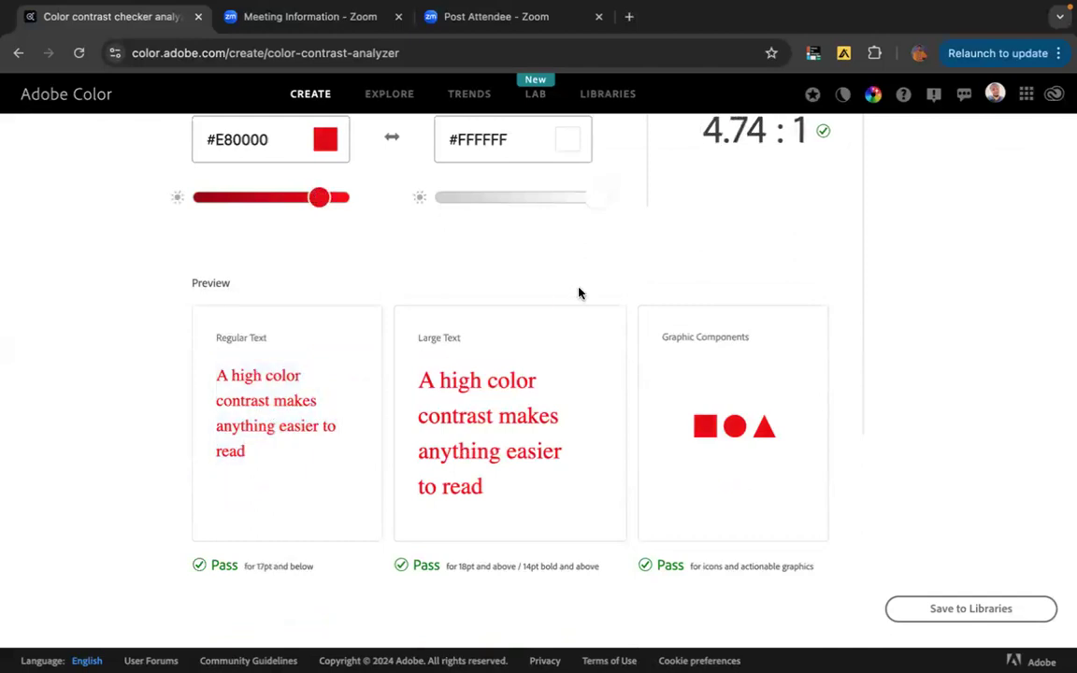
scroll(210, 299, "up", 3)
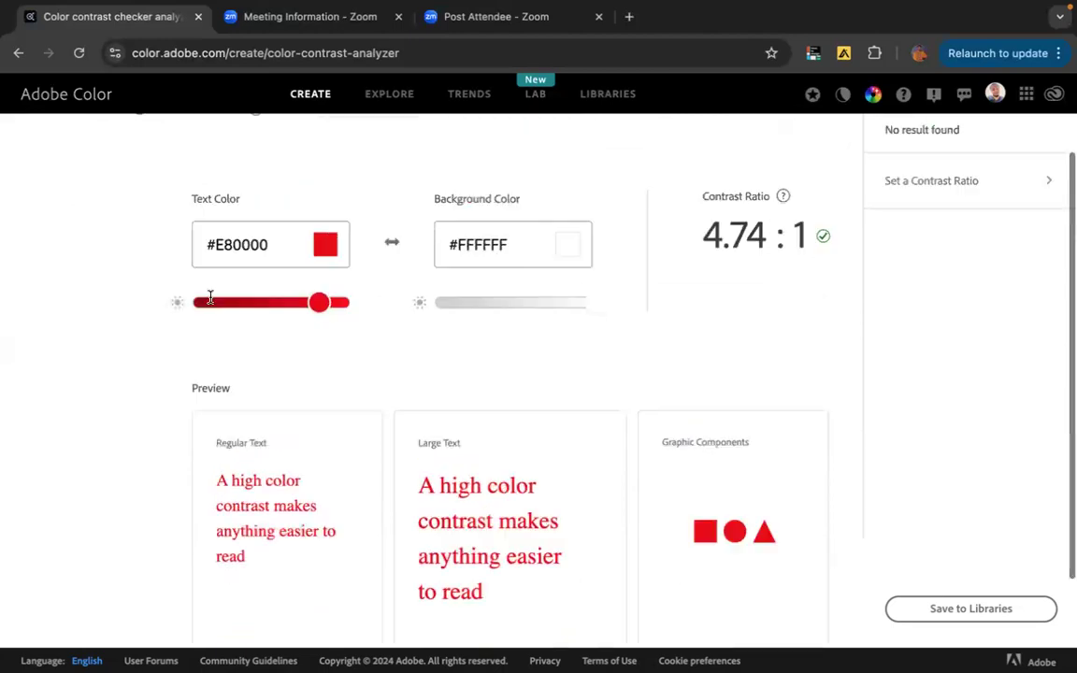
- Review the regular text, large text and graphic component previews and their size ratings for the E80000 text on white
scroll(320, 386, "down", 3)
scroll(319, 384, "up", 4)
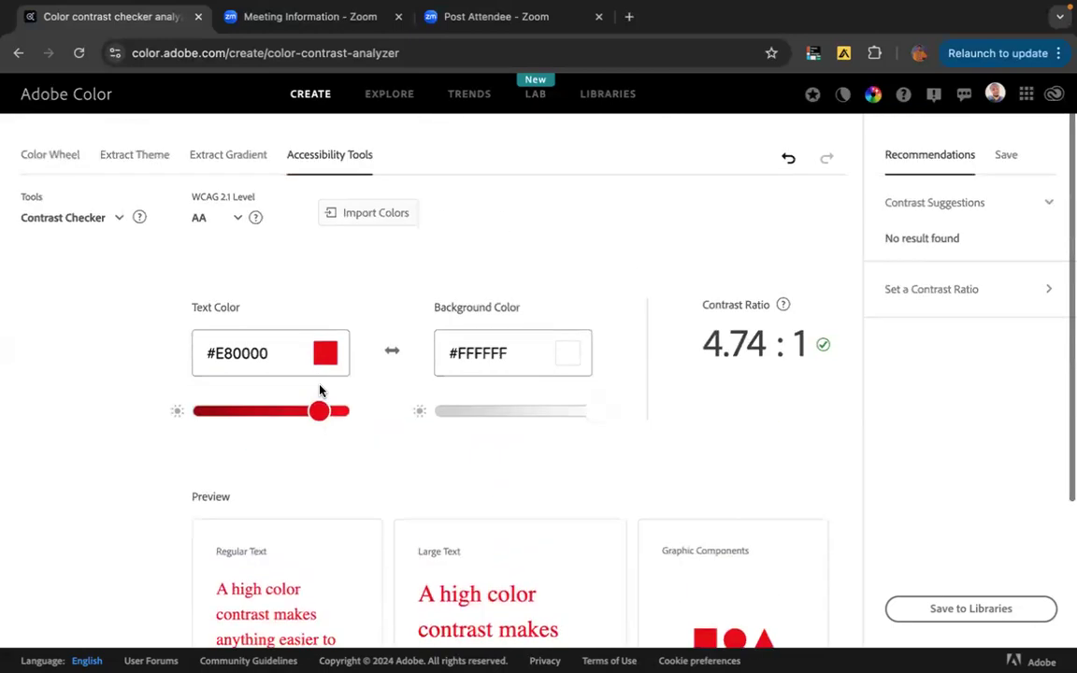
scroll(319, 388, "down", 5)
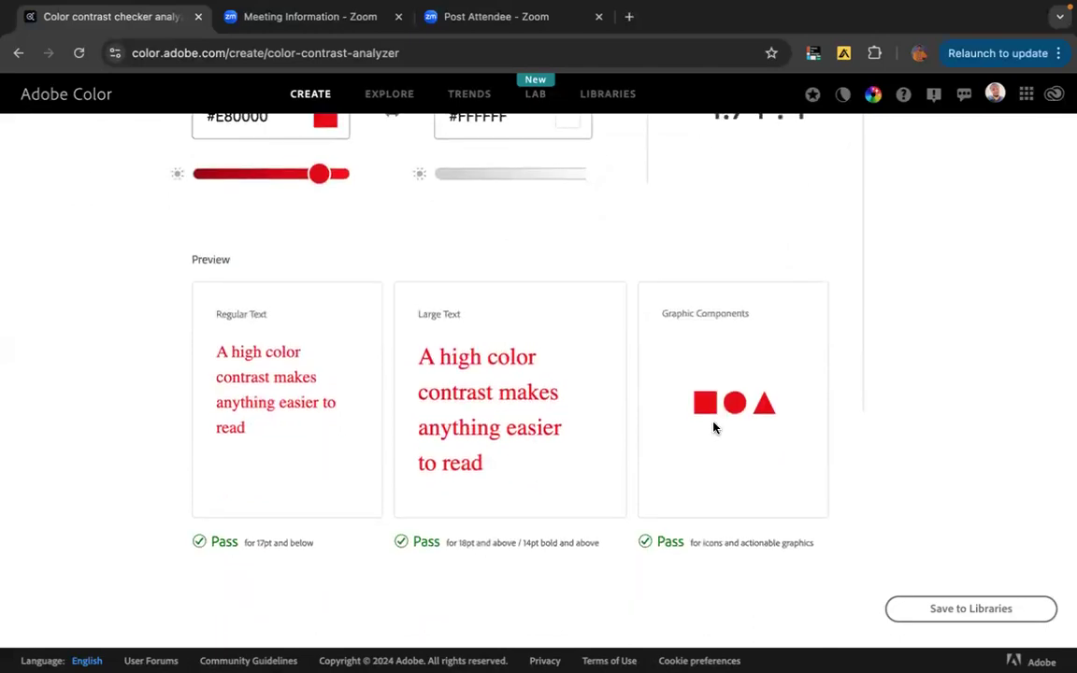
double_click(261, 544)
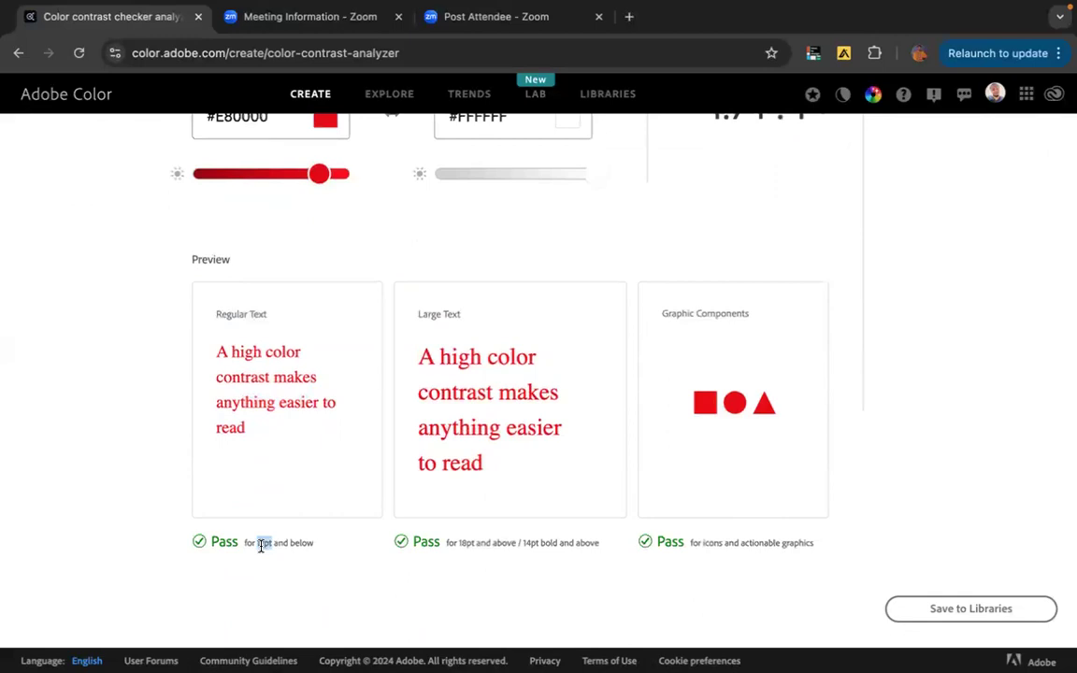
triple_click(273, 402)
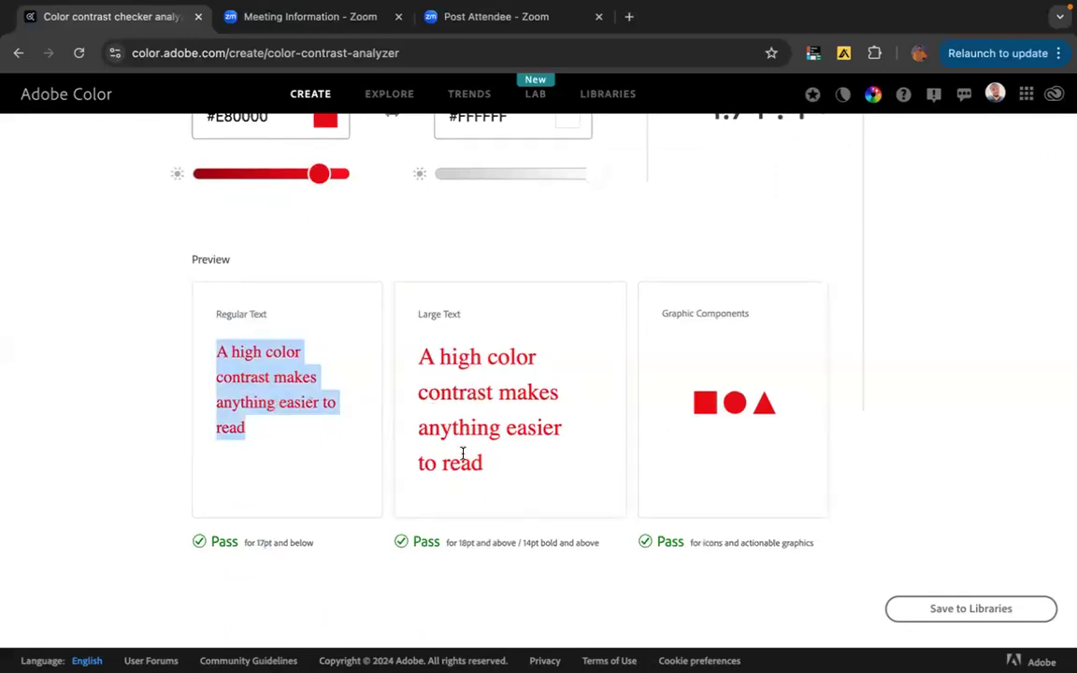
triple_click(481, 414)
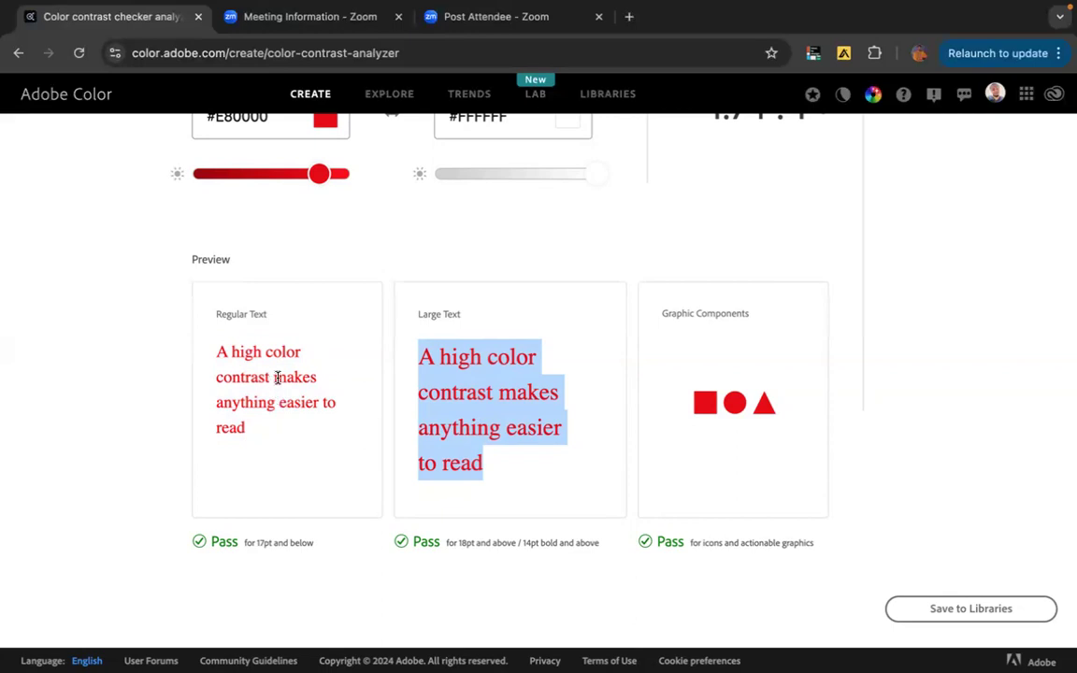
left_click(473, 235)
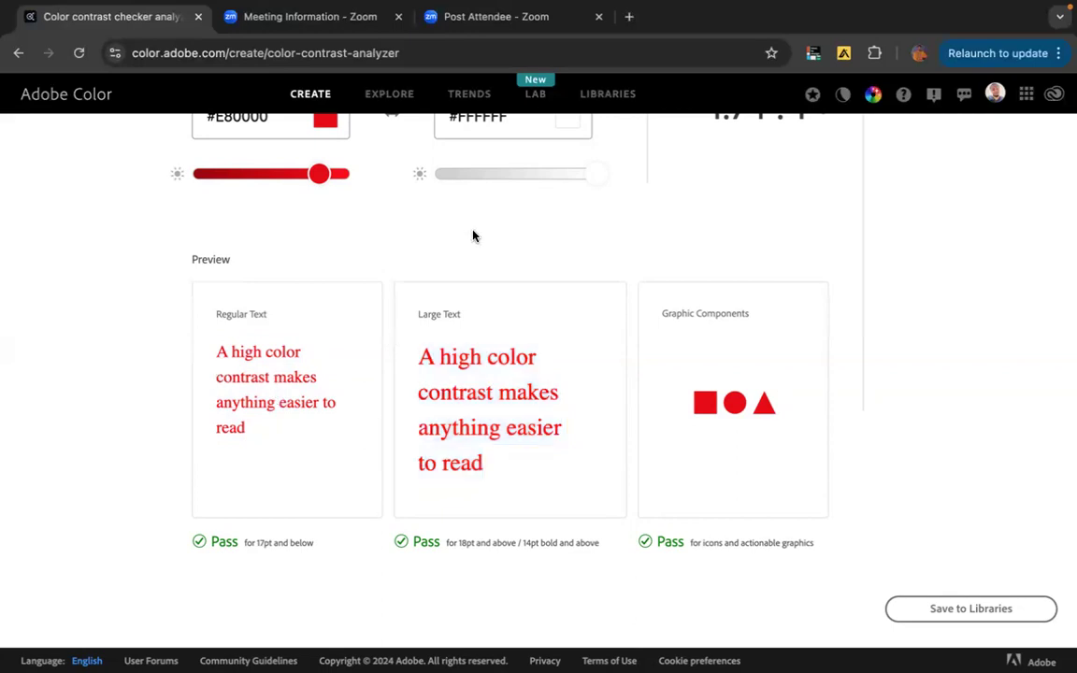
- Switch to Figma and review the contrast plugin item in the list of color topics below the green frame
mouse_move(449, 654)
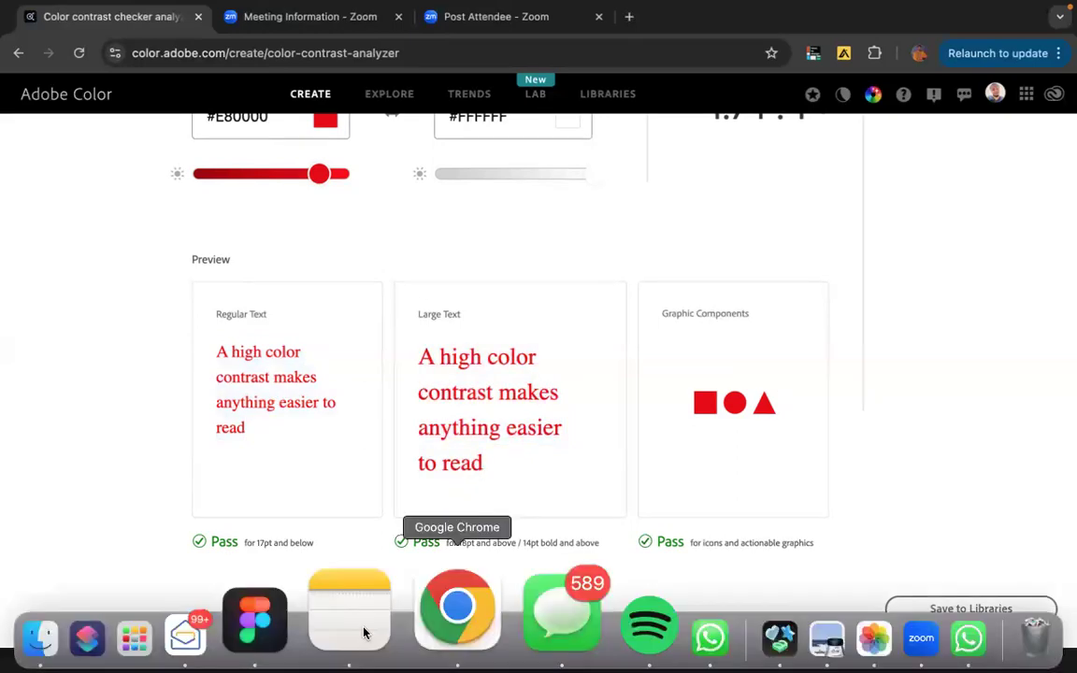
left_click(305, 663)
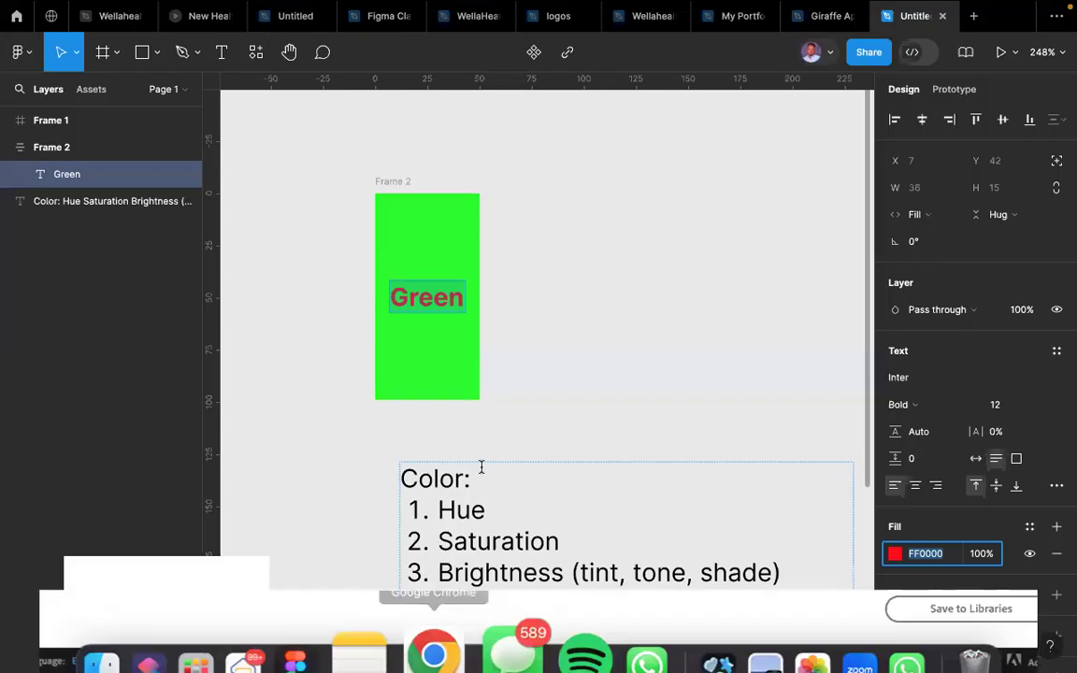
scroll(481, 467, "down", 5)
scroll(481, 466, "right", 2)
scroll(482, 467, "down", 1)
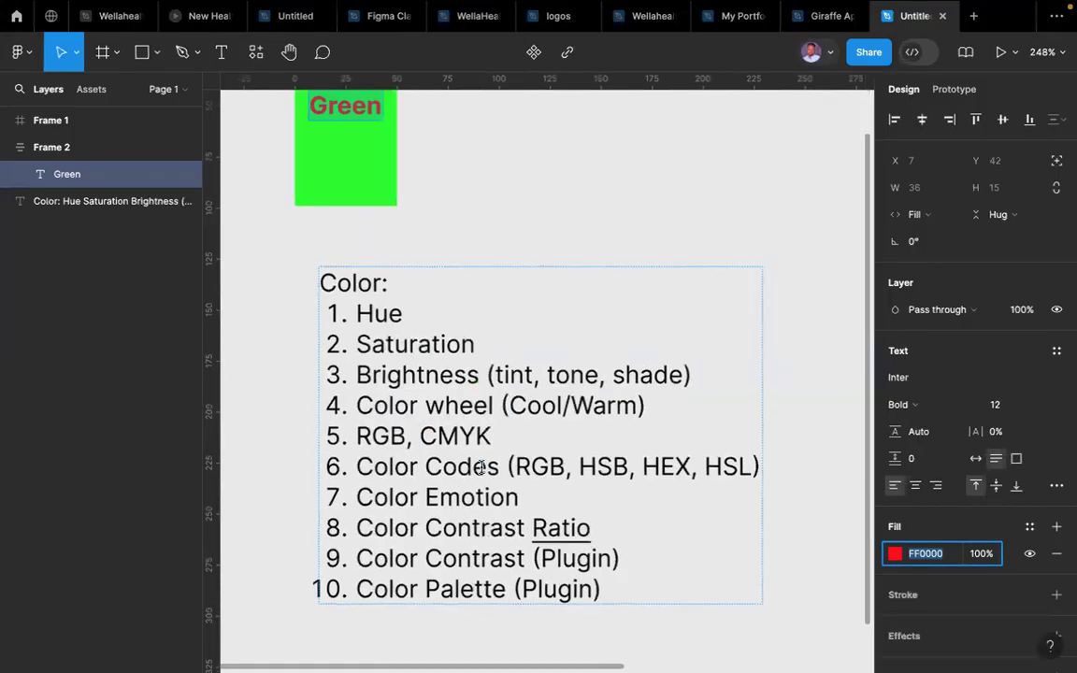
scroll(481, 466, "down", 5)
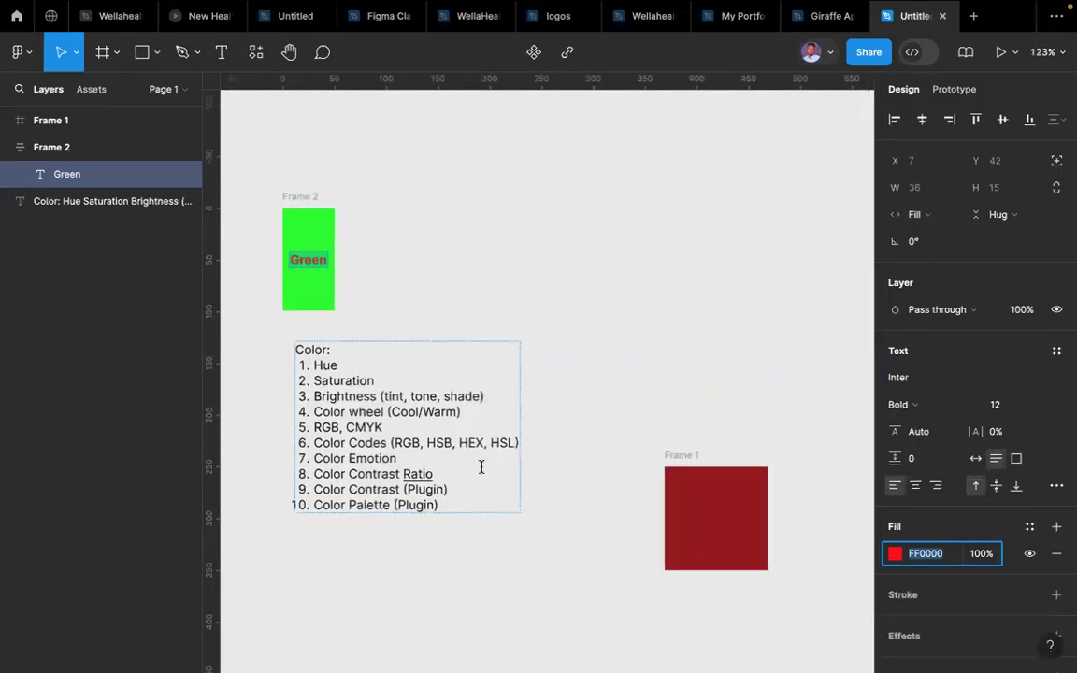
triple_click(366, 487)
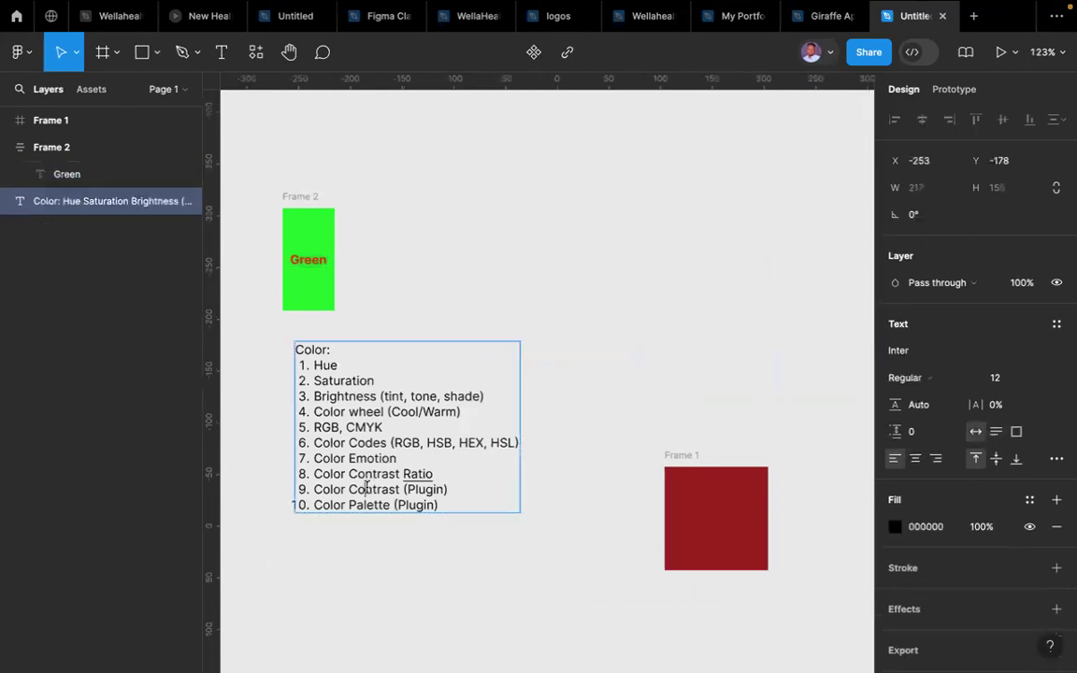
left_click(356, 178)
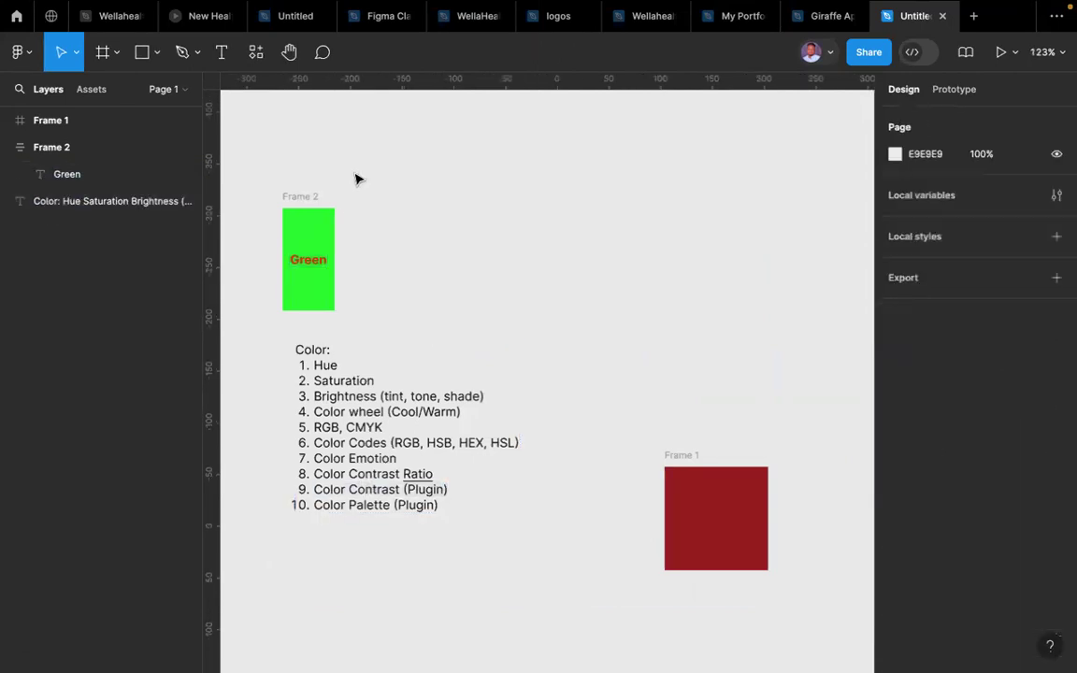
- Run the Contrast plugin and check the contrast result for Frame 2
left_click(255, 52)
left_click(305, 278)
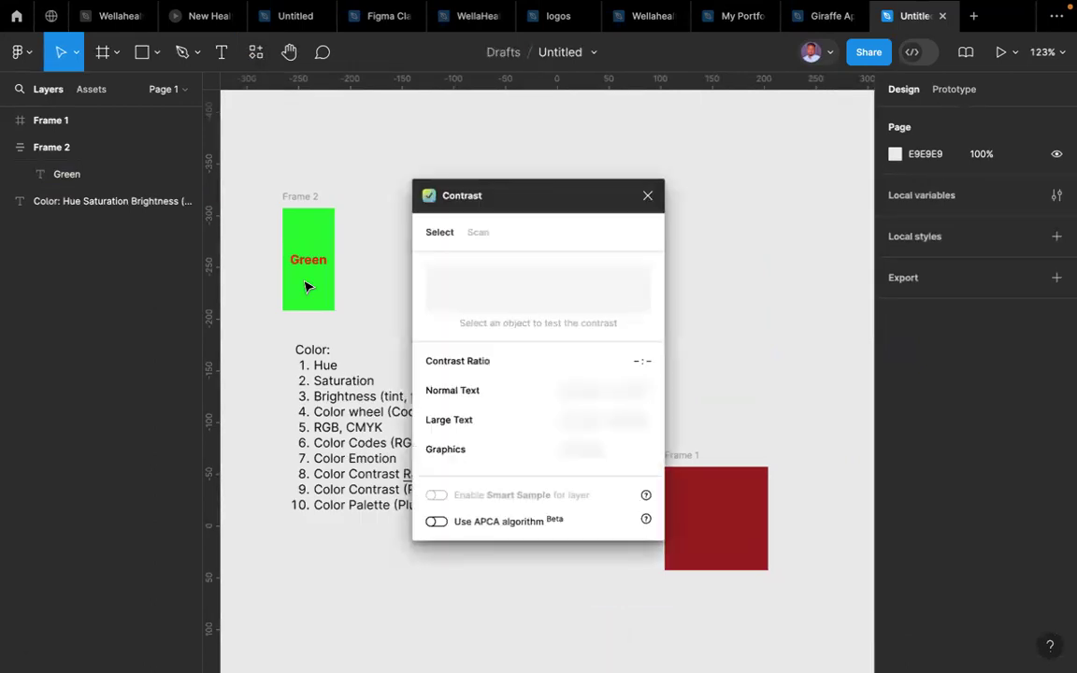
left_click_drag(488, 200, 539, 183)
left_click(300, 207)
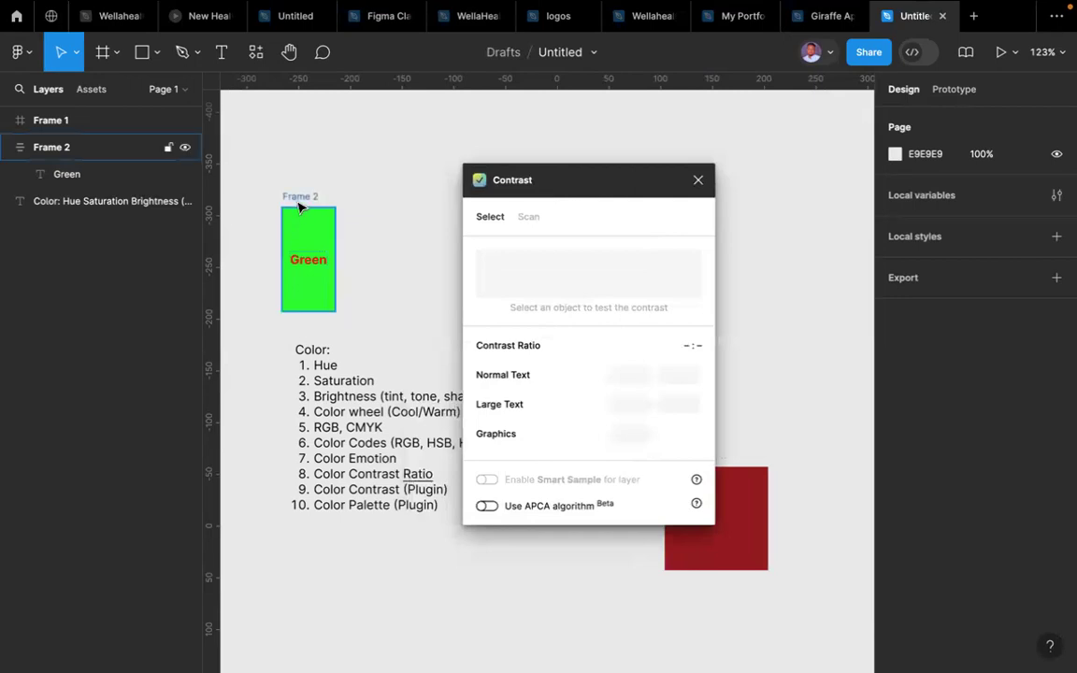
left_click(300, 206)
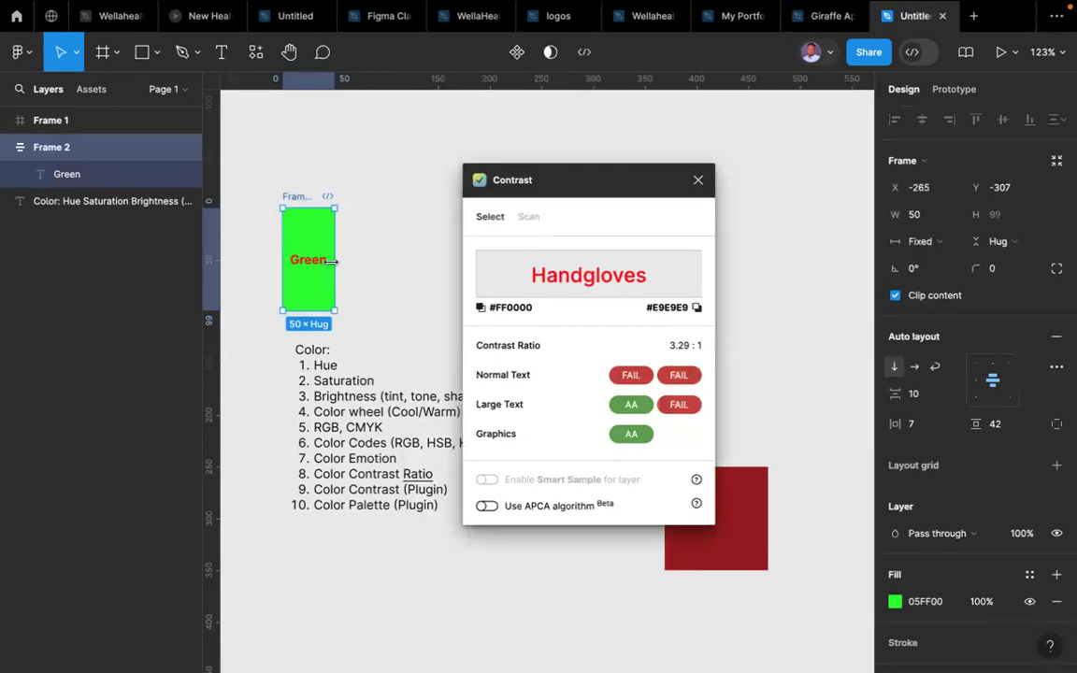
- Widen Frame 2 to 88 and check the contrast of its "Green" text against the green fill
left_click_drag(336, 264, 377, 266)
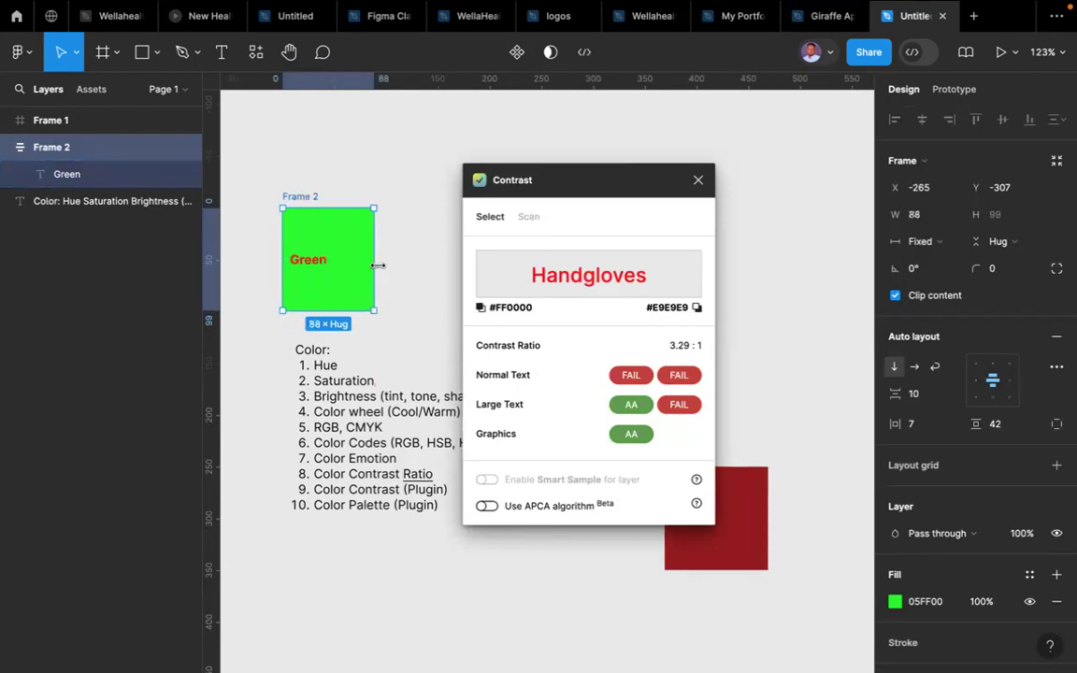
left_click(309, 262)
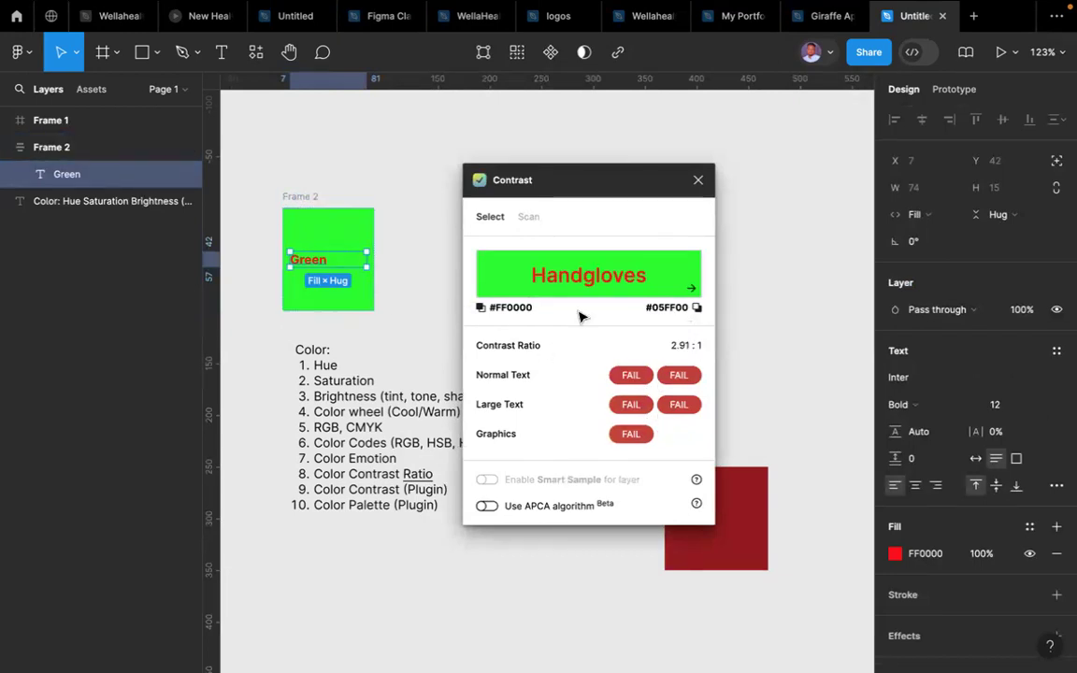
- Darken the "Green" text's fill to 860000 to raise its contrast, and close the Contrast plugin
double_click(306, 263)
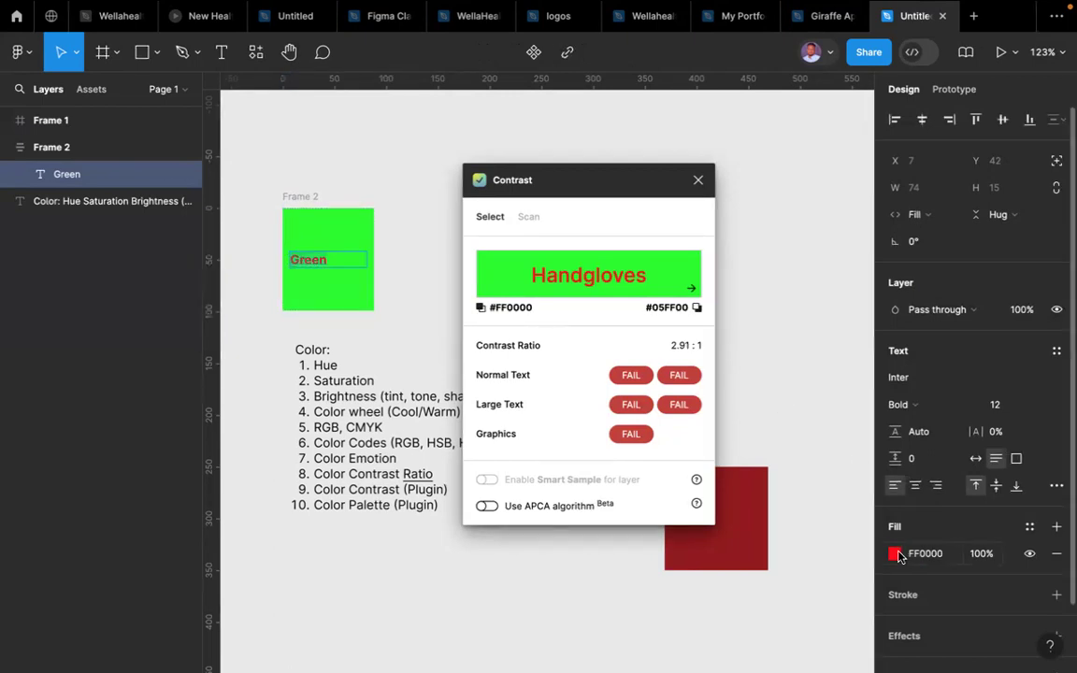
left_click(896, 554)
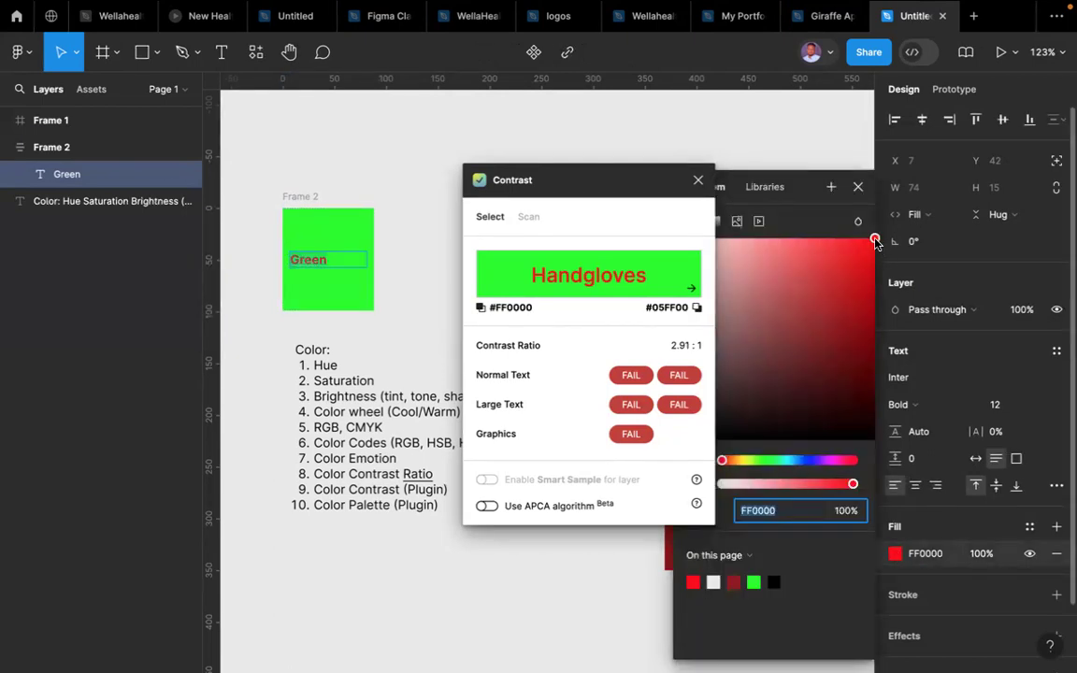
left_click_drag(876, 241, 885, 347)
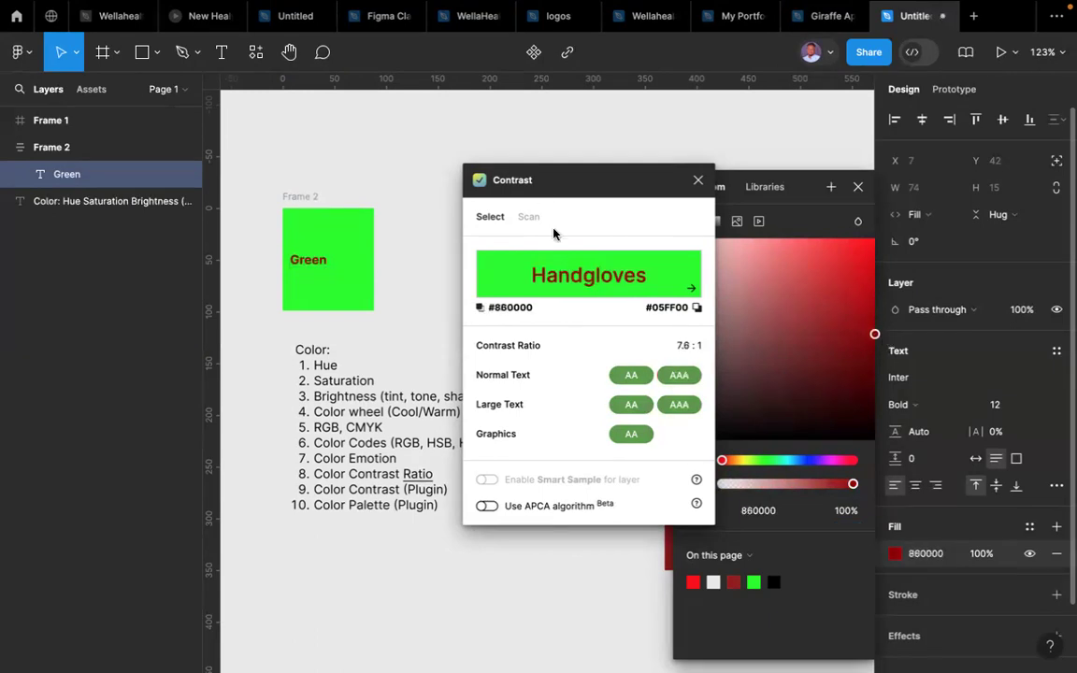
left_click(511, 158)
left_click(698, 182)
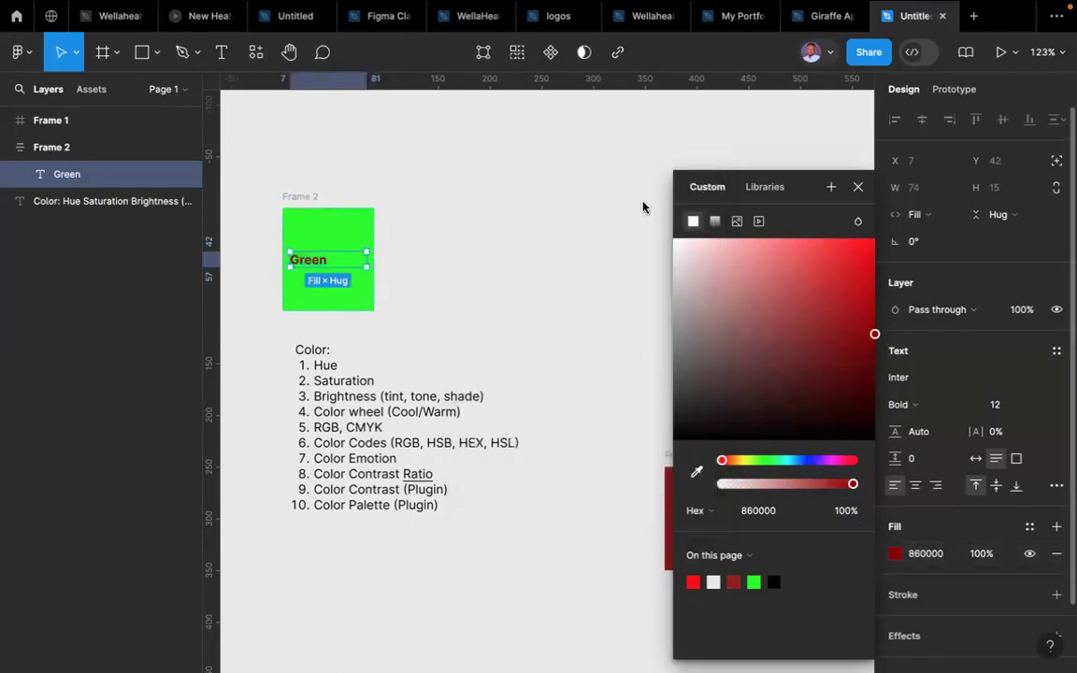
scroll(475, 311, "right", 2)
scroll(475, 310, "up", 1)
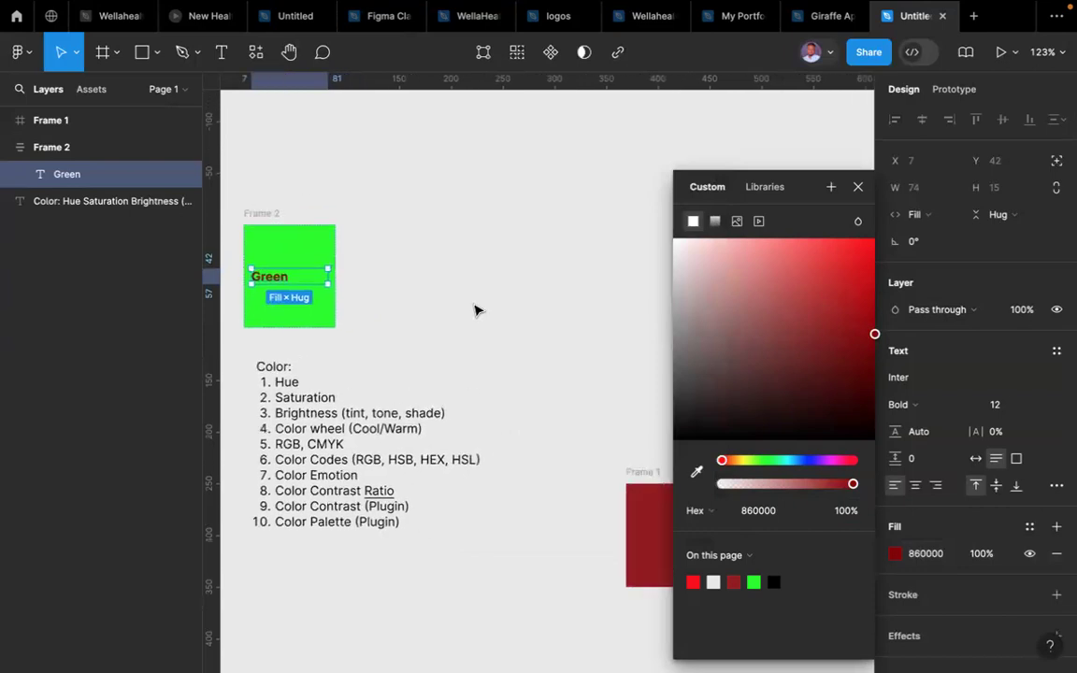
scroll(474, 313, "down", 3)
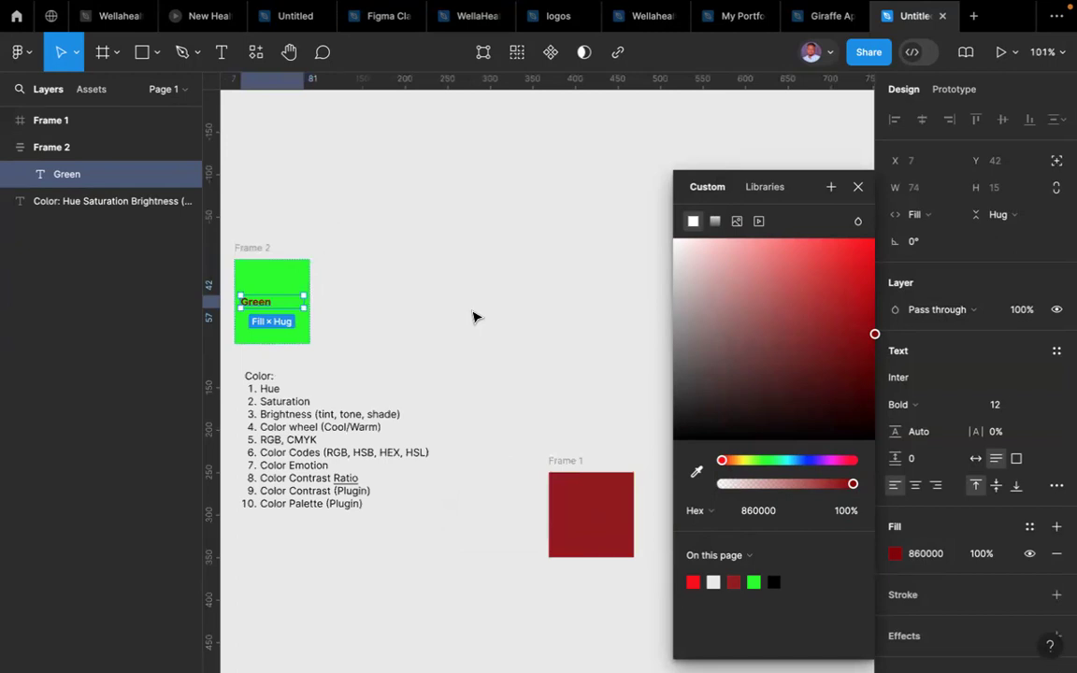
scroll(474, 318, "left", 2)
scroll(474, 318, "down", 2)
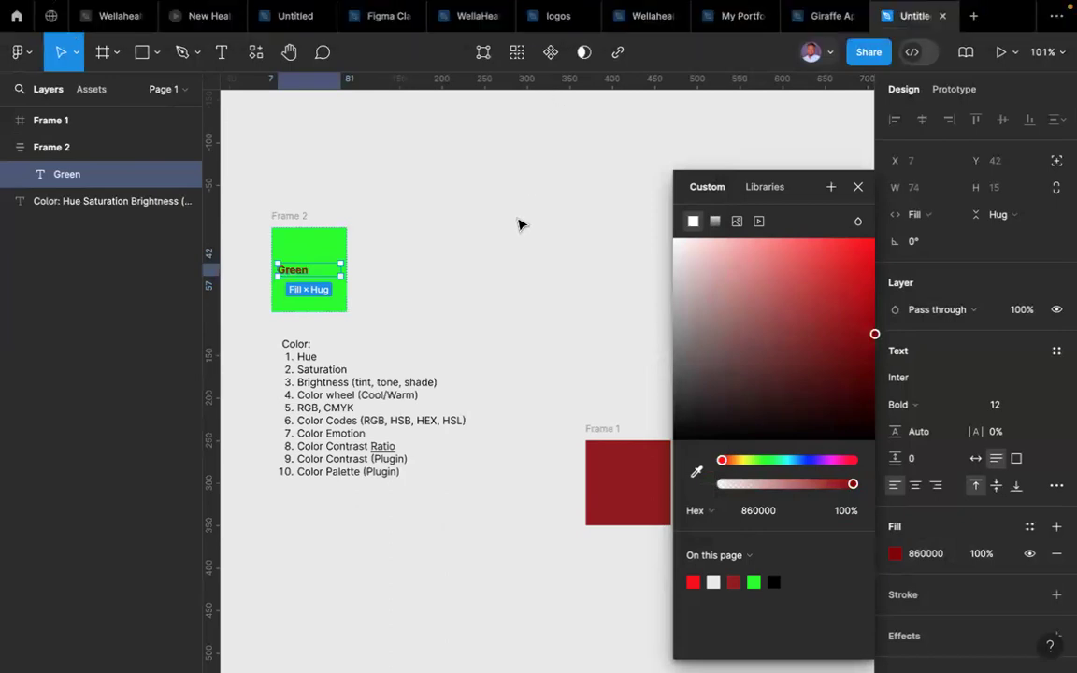
scroll(521, 224, "left", 2)
scroll(521, 224, "down", 1)
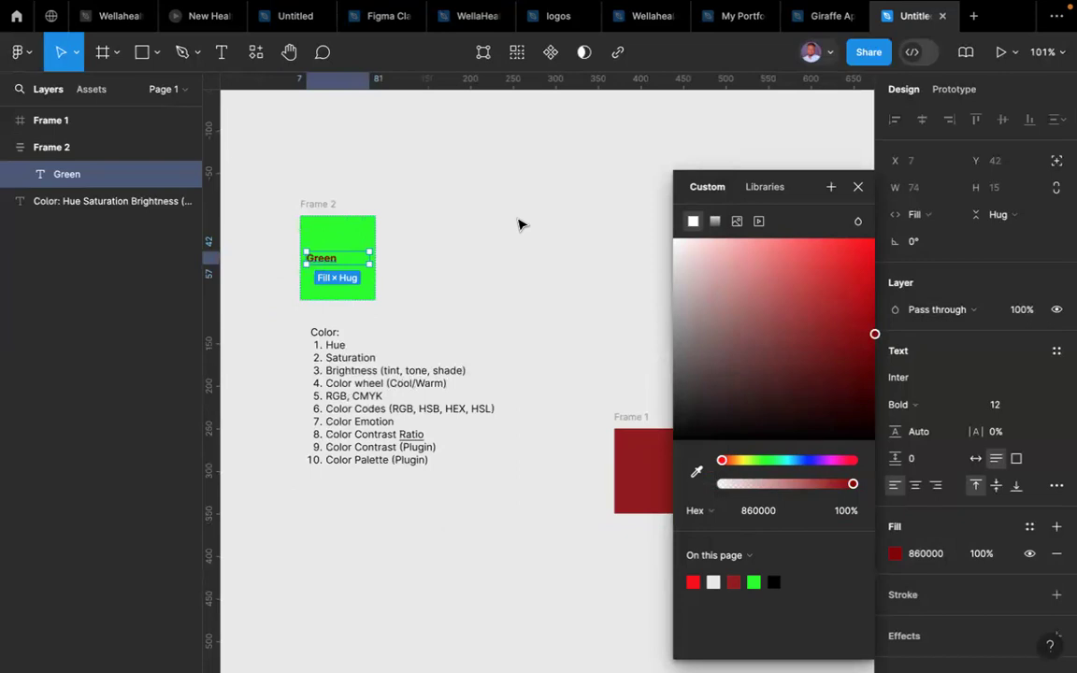
scroll(521, 225, "right", 3)
scroll(521, 224, "up", 2)
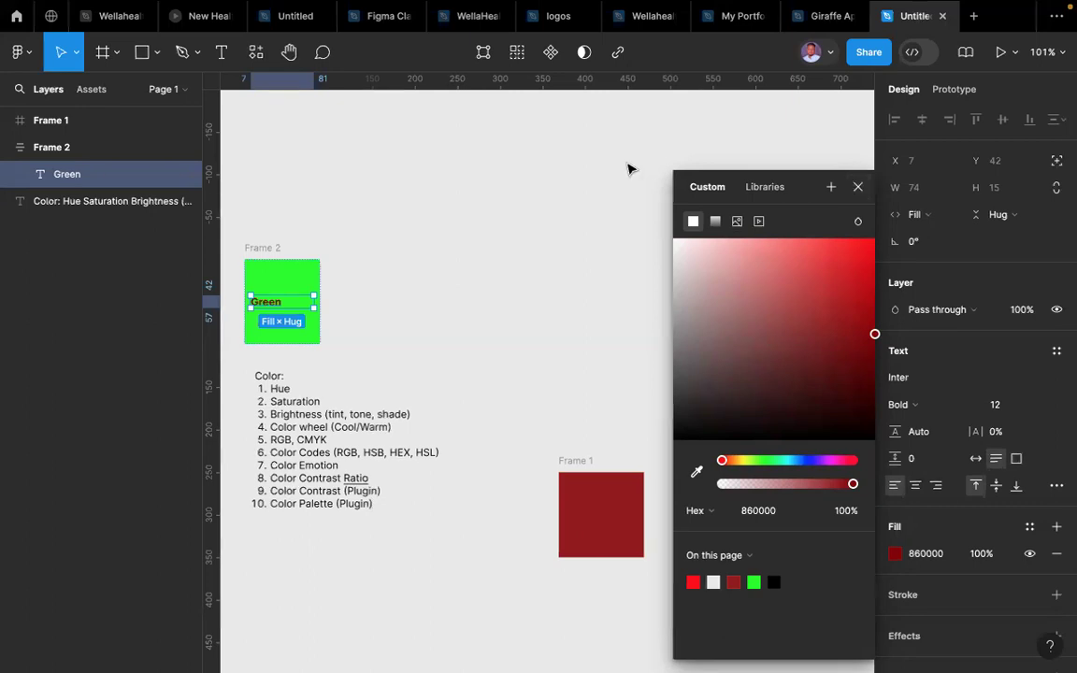
- Place a new 100 × 100 frame on the empty canvas above the existing frames
scroll(533, 133, "up", 2)
scroll(533, 134, "left", 2)
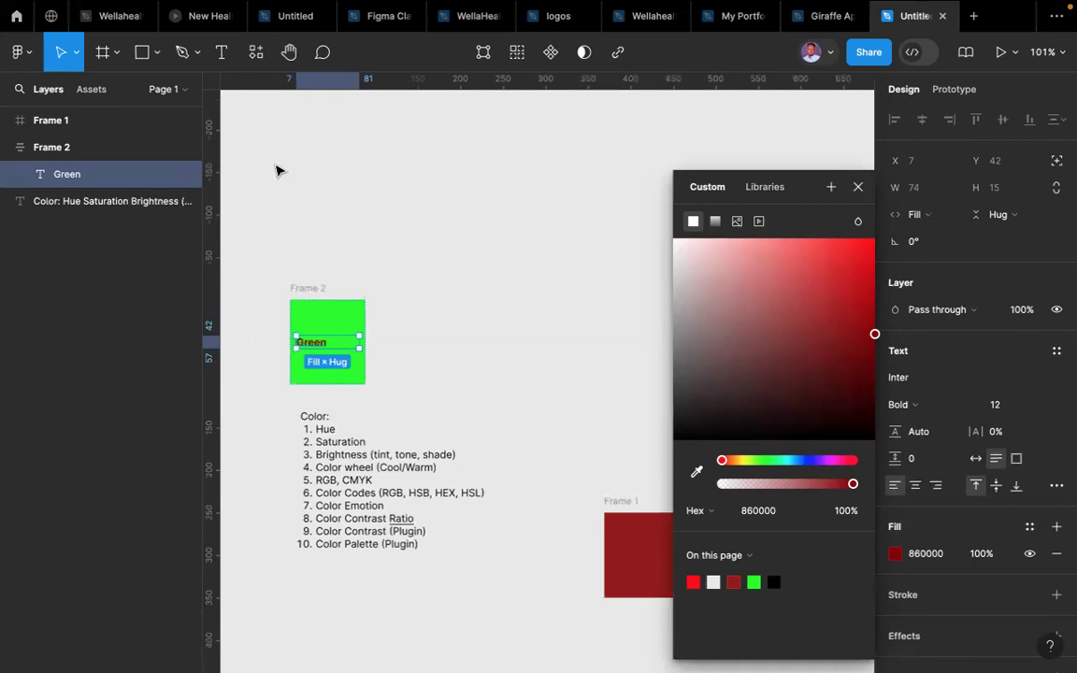
scroll(363, 199, "right", 4)
scroll(363, 199, "up", 3)
scroll(329, 179, "right", 1)
scroll(329, 180, "up", 1)
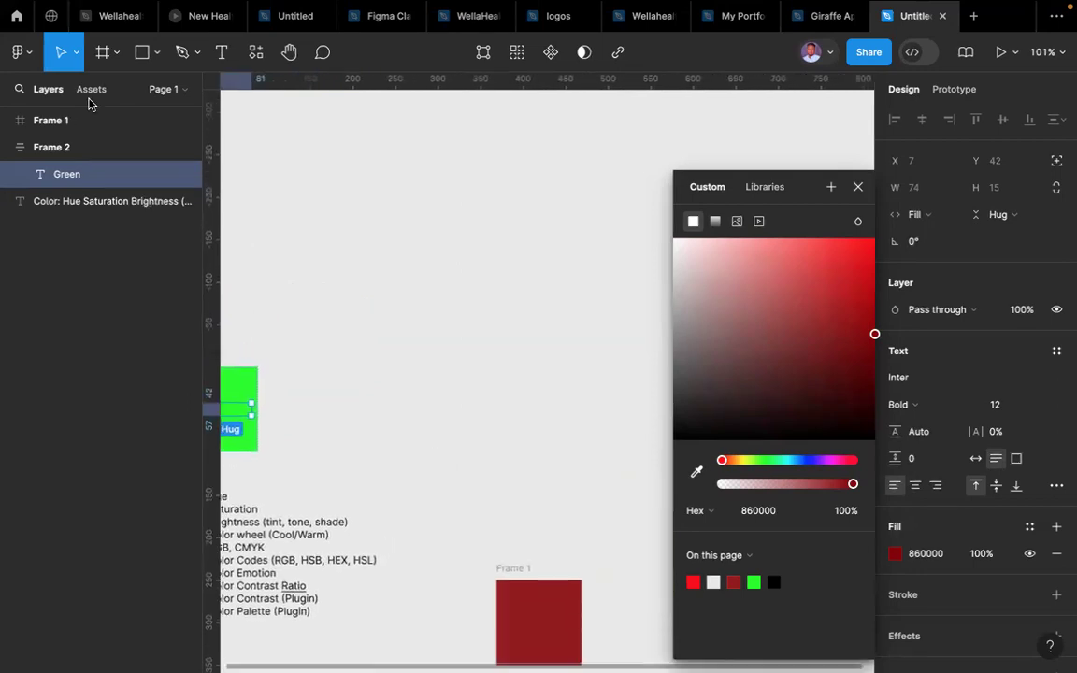
left_click(103, 54)
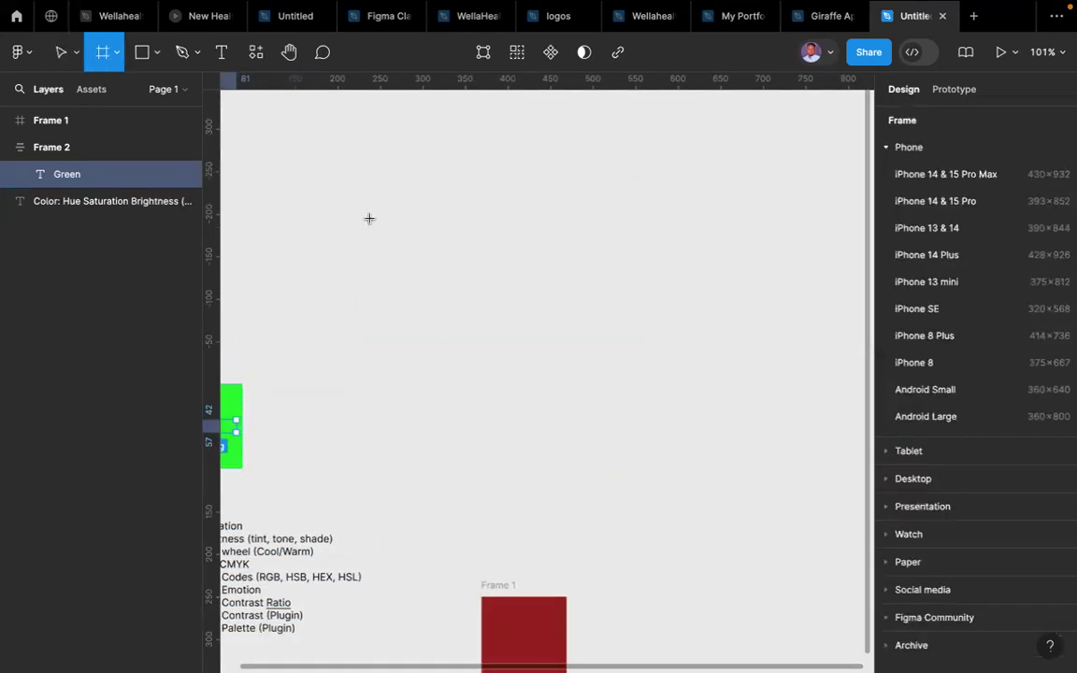
left_click(402, 148)
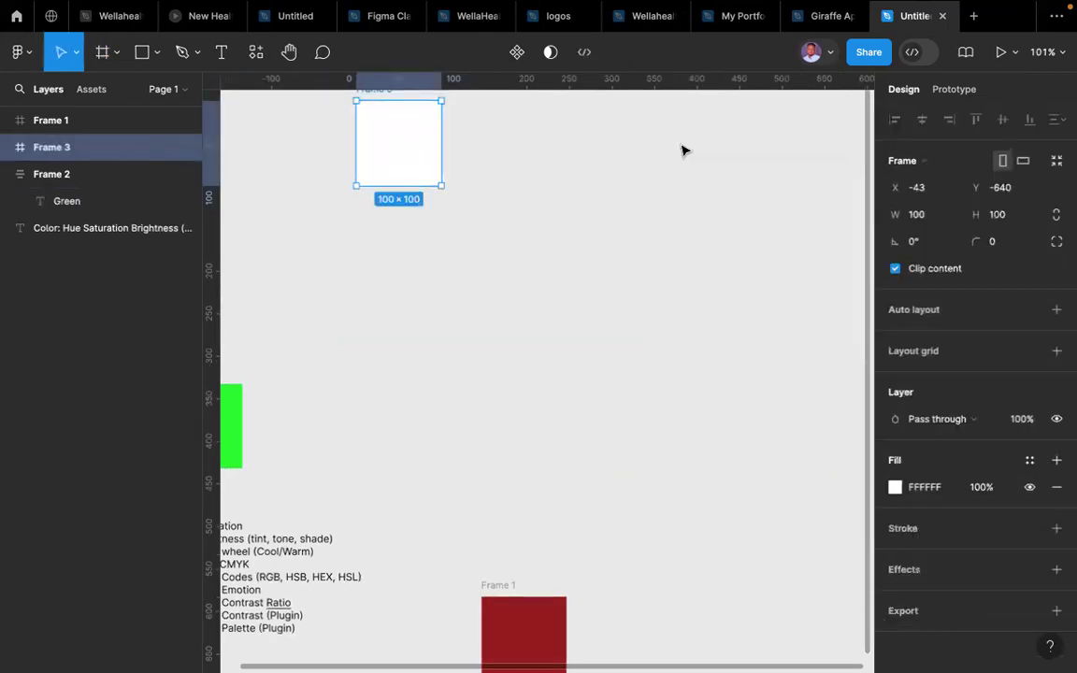
- Apply the Profile banner preset (1680 × 240) to the new frame
left_click(935, 160)
scroll(932, 436, "down", 15)
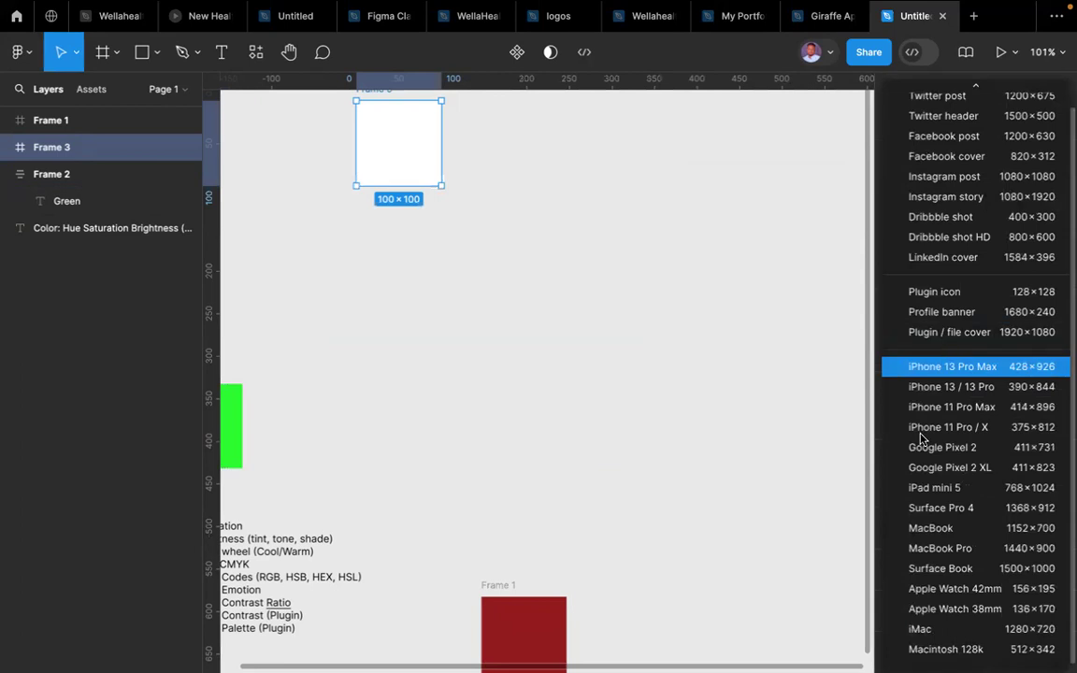
left_click(943, 321)
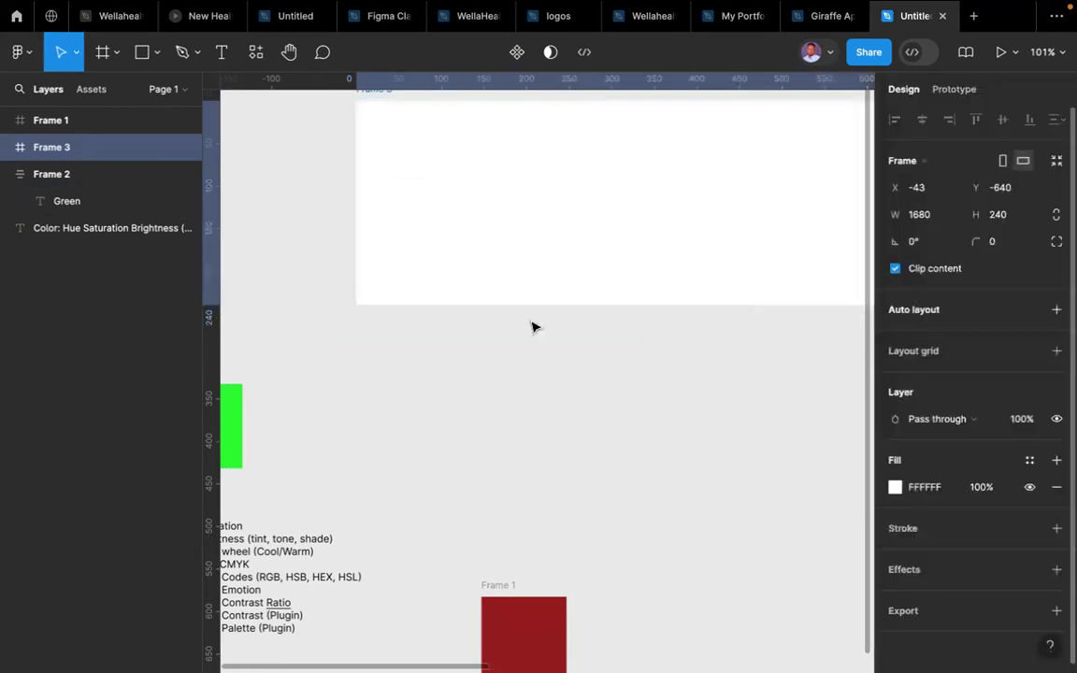
- Resize the new frame with the Desktop preset (1440 × 1024)
scroll(531, 325, "up", 3)
scroll(598, 325, "right", 2)
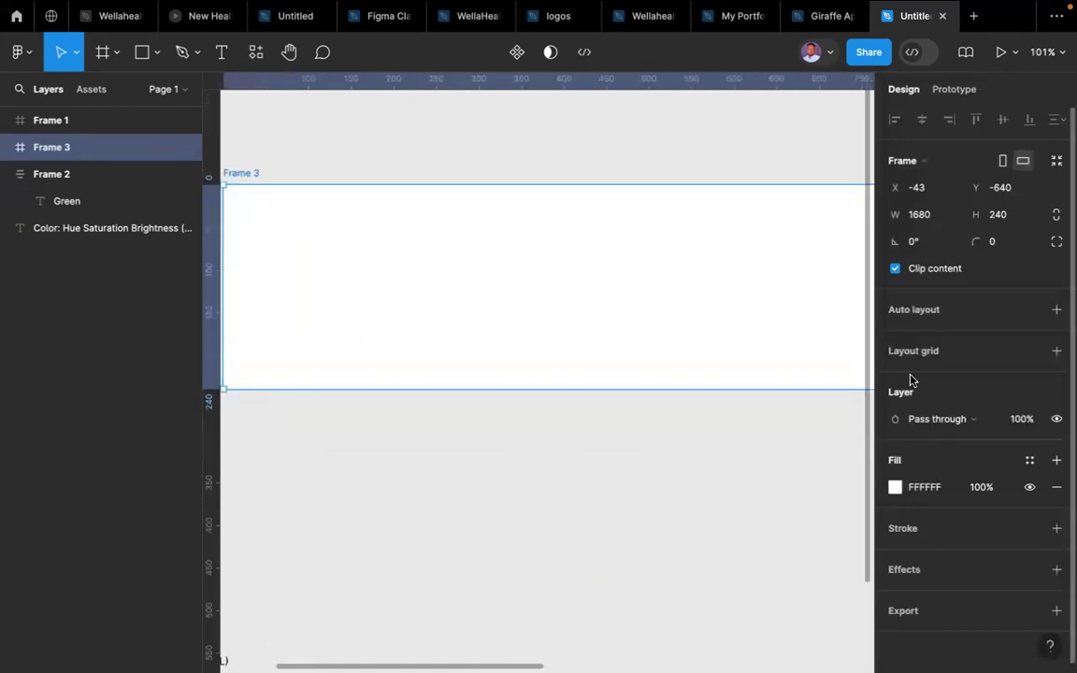
left_click(925, 161)
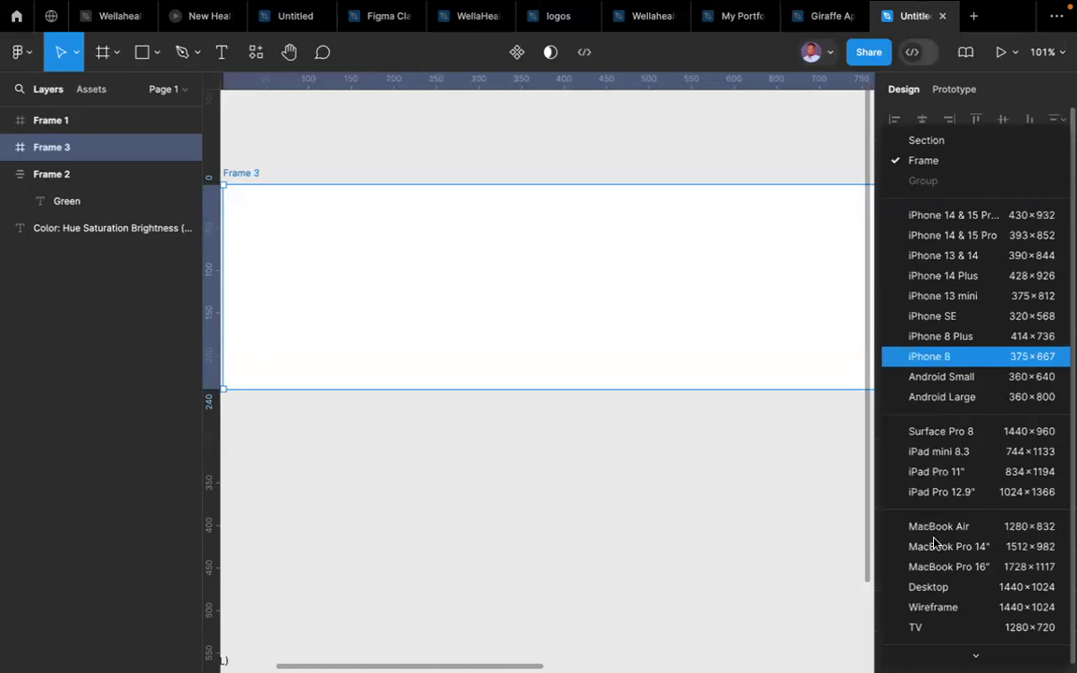
left_click(928, 588)
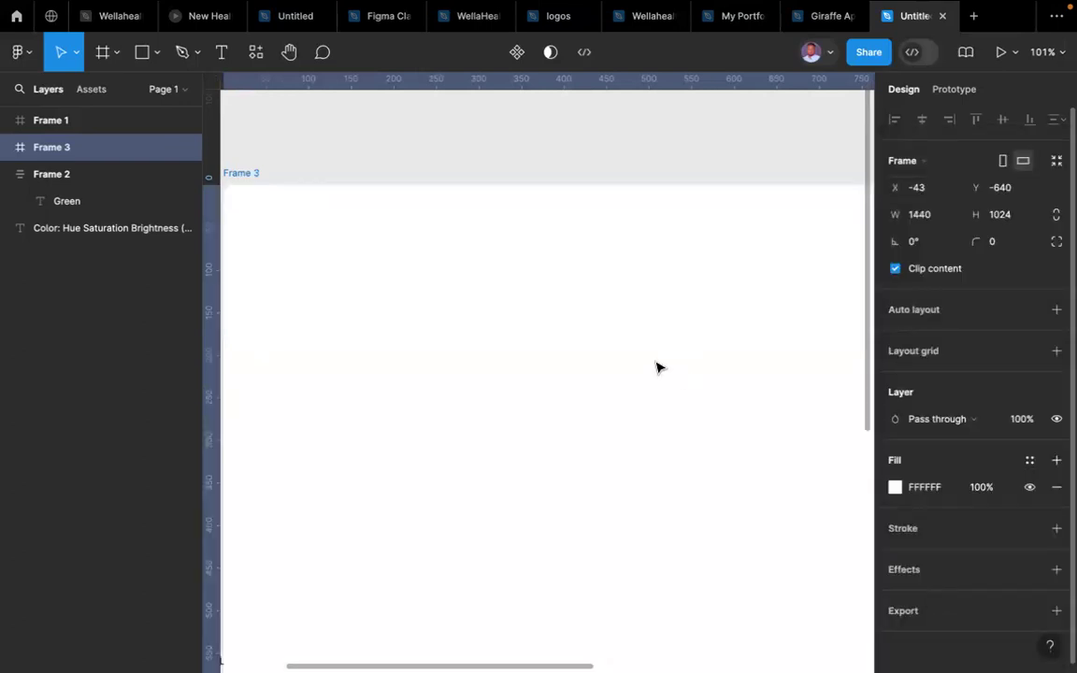
- Move the blank 1440 × 1024 frame to the empty canvas below the colour swatch frames and deselect it
scroll(657, 365, "down", 5)
scroll(656, 366, "down", 2)
scroll(656, 365, "right", 3)
scroll(657, 367, "down", 5)
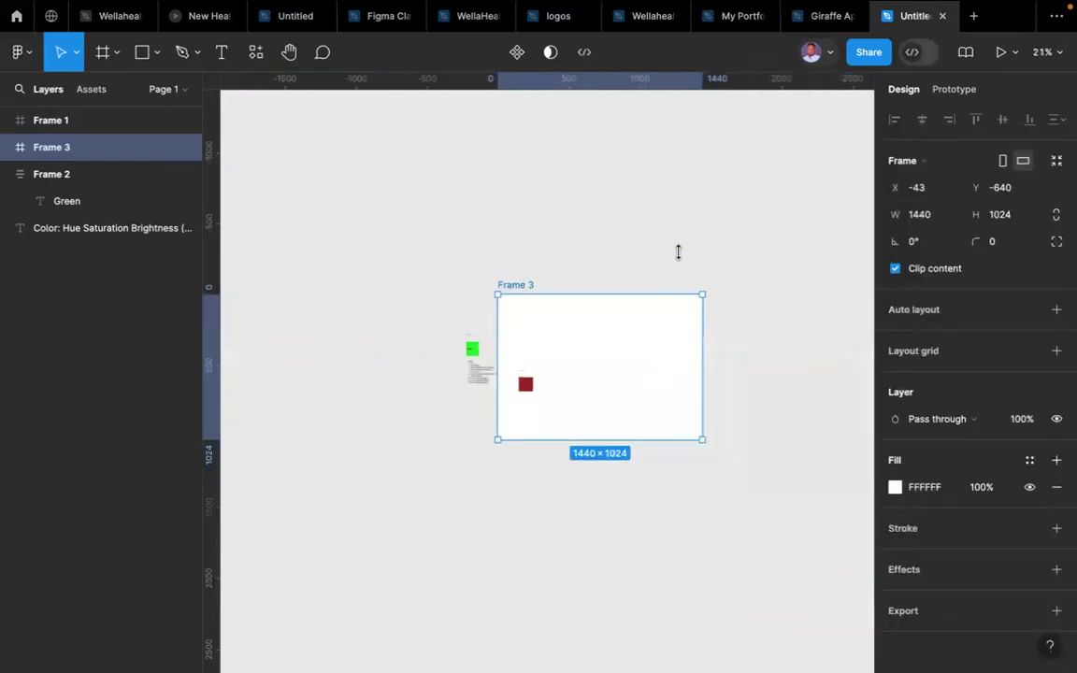
scroll(625, 211, "down", 1)
scroll(625, 216, "down", 2)
scroll(626, 216, "left", 2)
left_click_drag(625, 216, 480, 378)
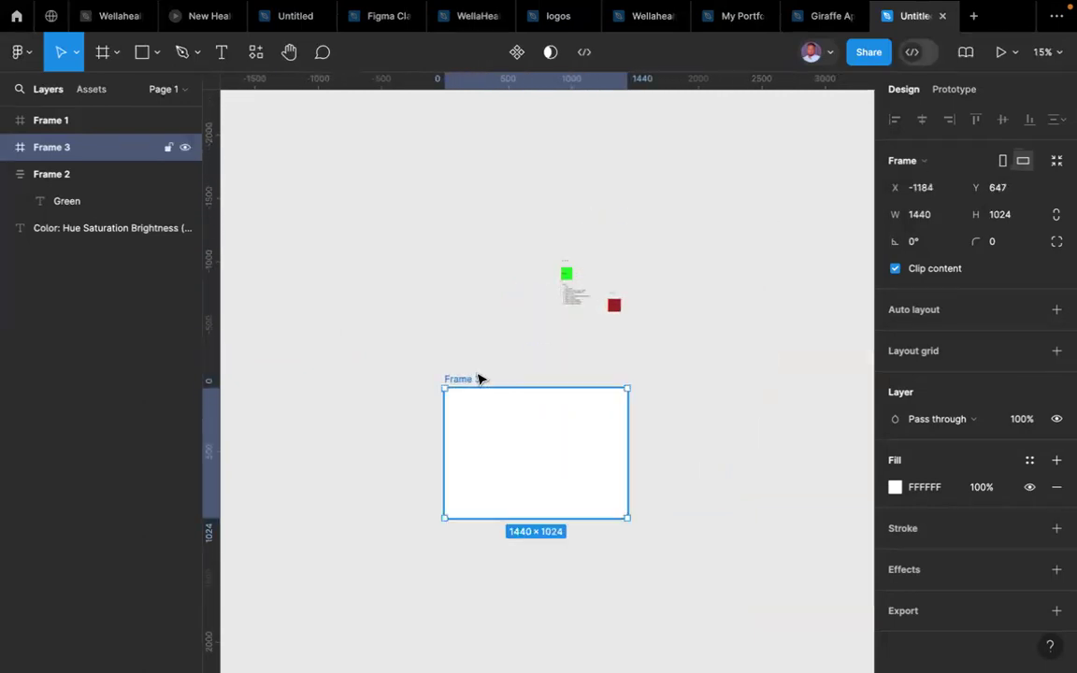
left_click(320, 249)
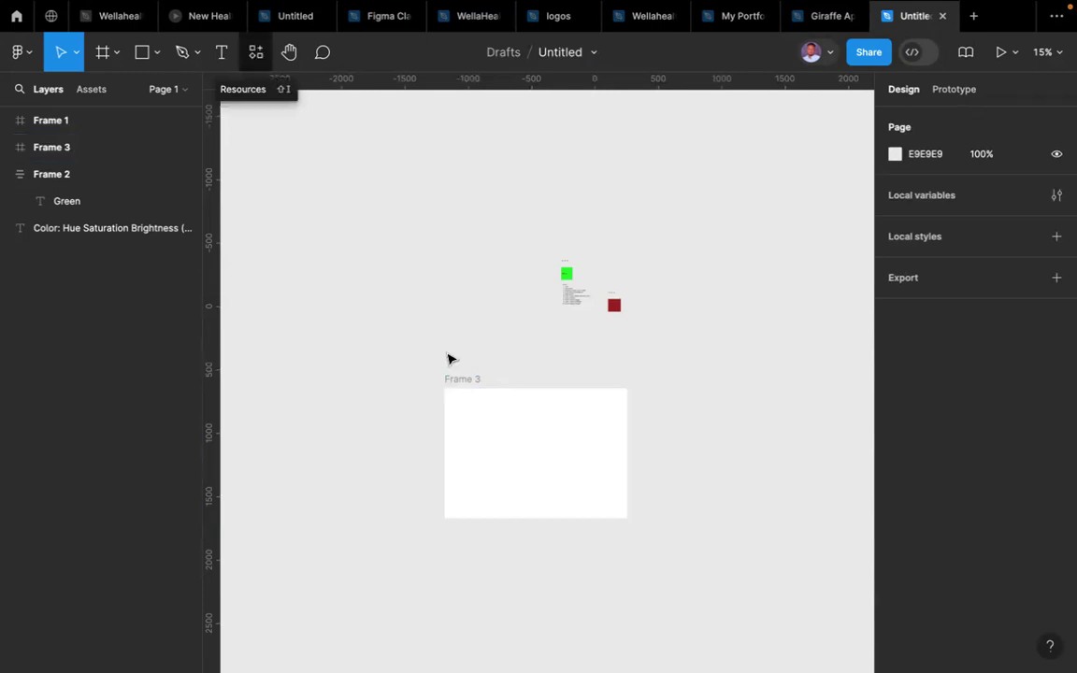
scroll(450, 350, "down", 3)
scroll(448, 346, "up", 5)
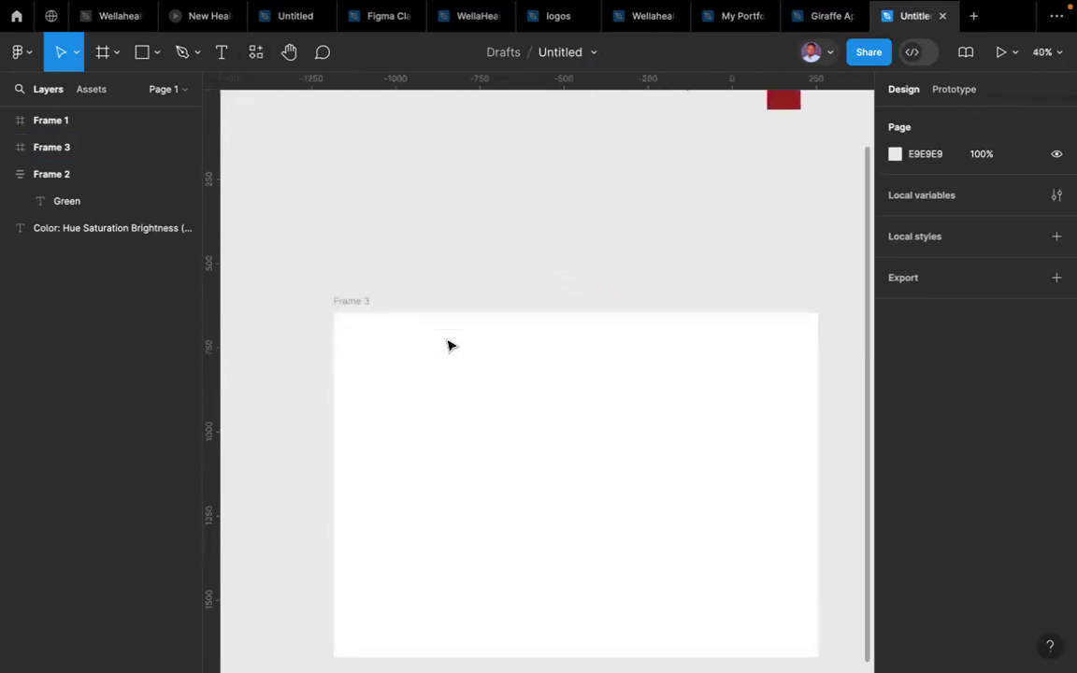
scroll(448, 346, "down", 5)
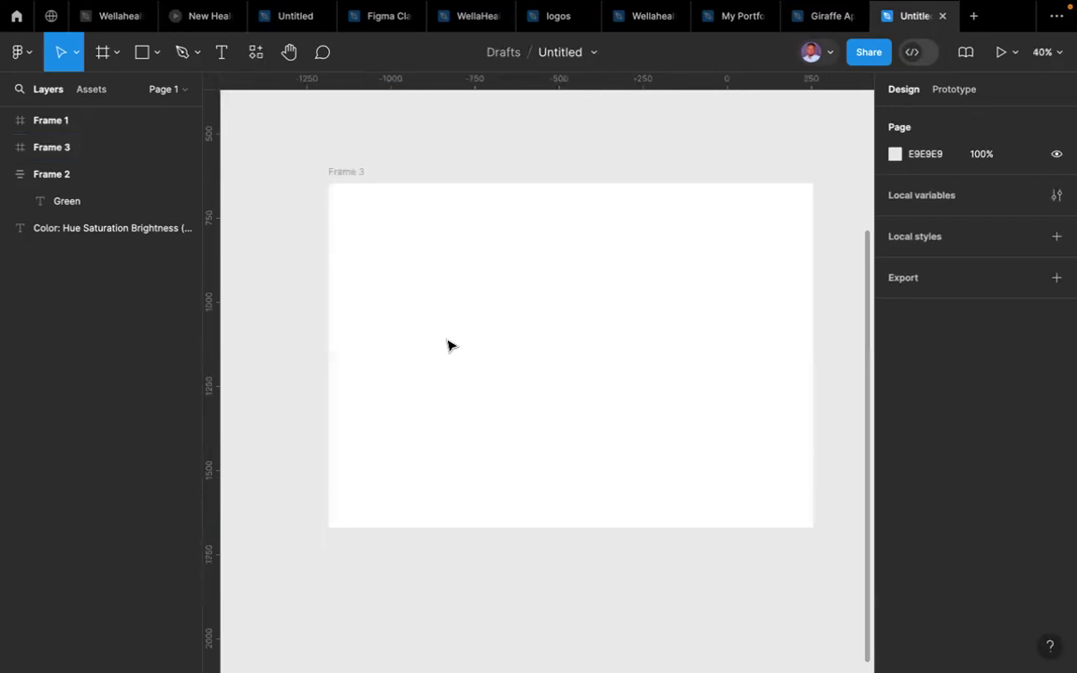
scroll(451, 346, "left", 1)
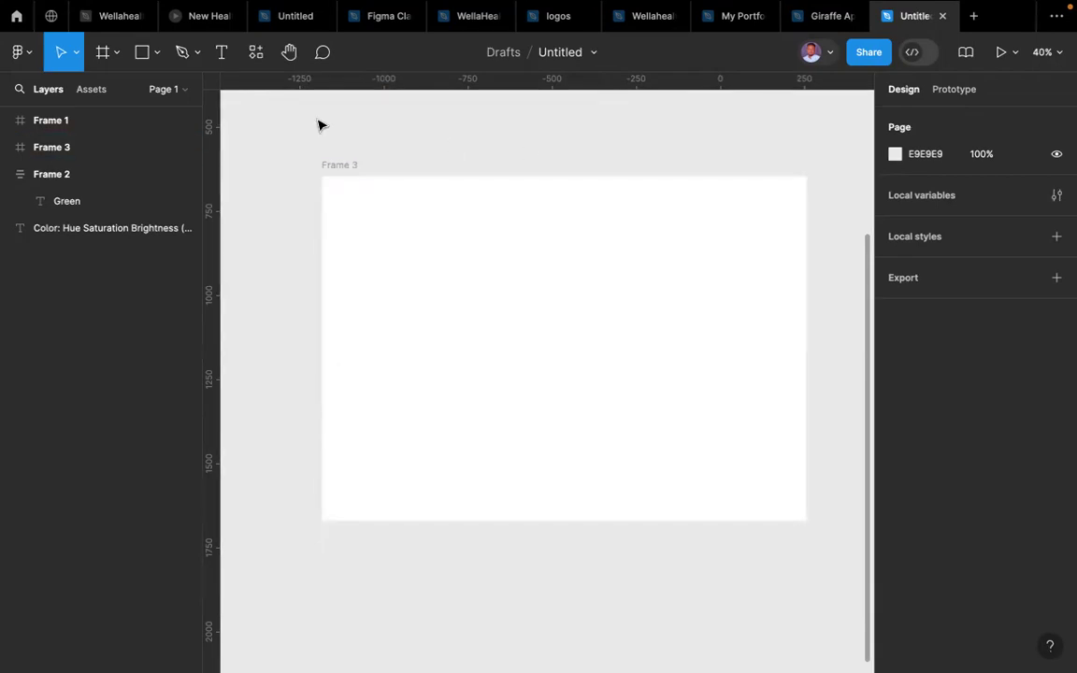
- Switch to the Wellahealth Diaspora - Ireland file and look through the design sections on its Web App page
left_click(108, 19)
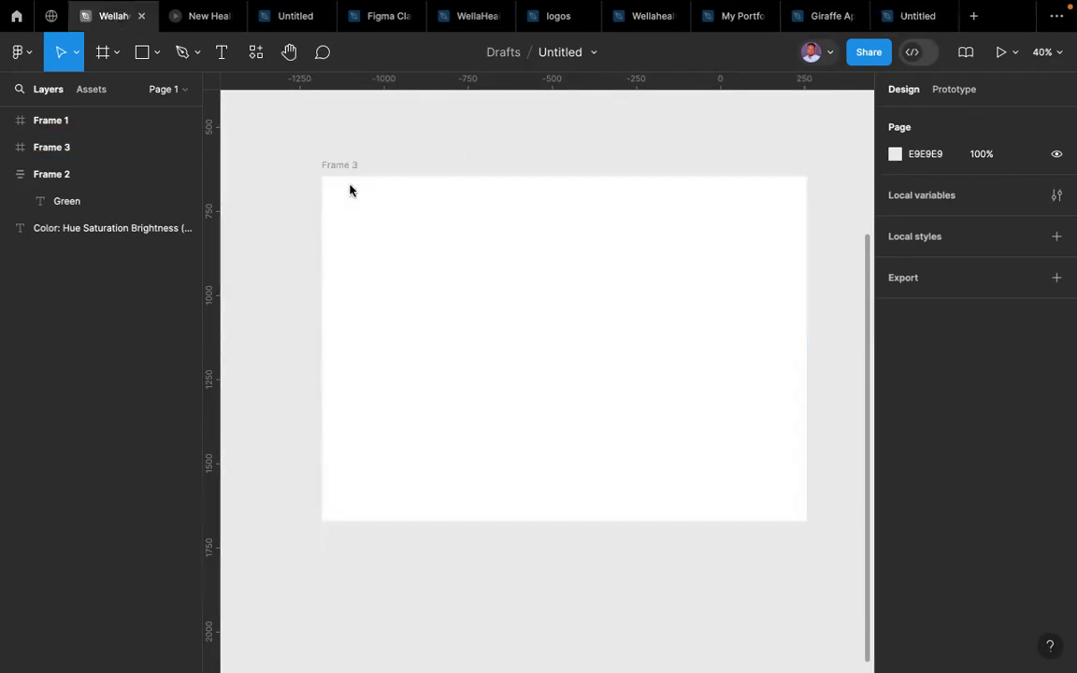
scroll(441, 293, "down", 5)
scroll(441, 293, "down", 5)
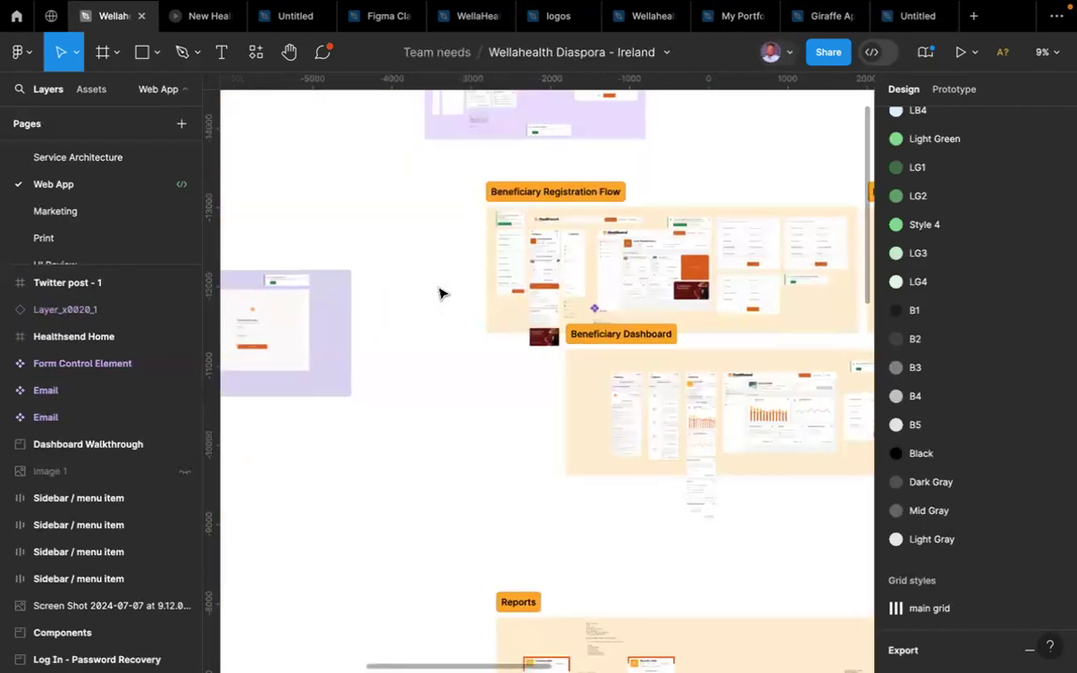
scroll(440, 294, "up", 2)
scroll(441, 294, "left", 1)
scroll(441, 293, "up", 4)
scroll(441, 294, "left", 2)
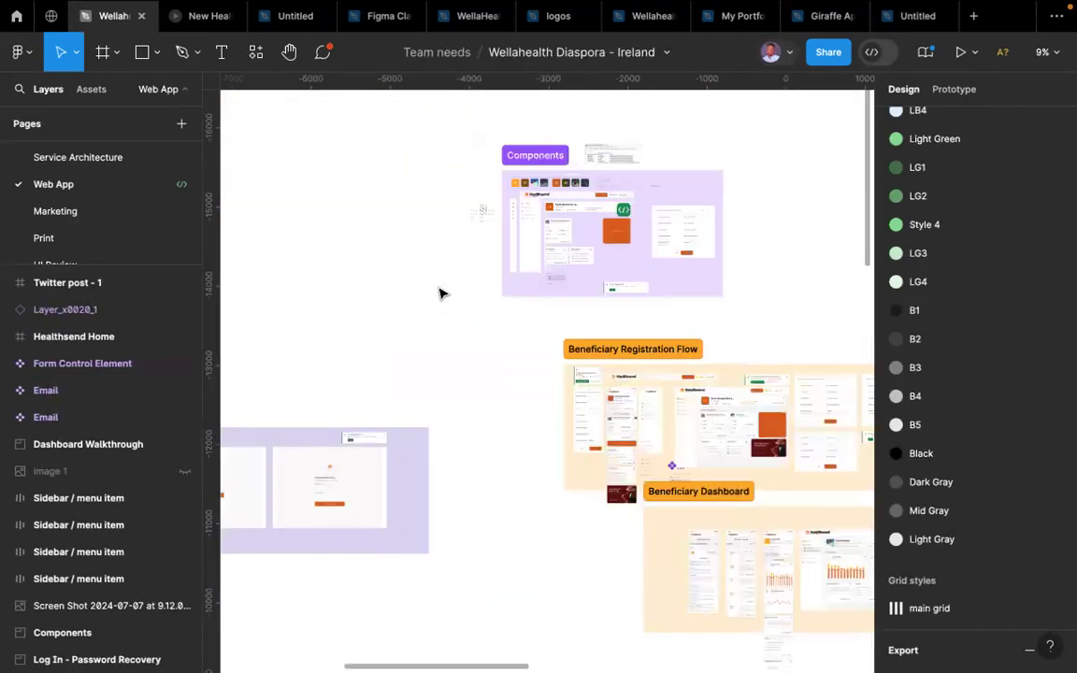
scroll(440, 294, "down", 4)
scroll(440, 294, "right", 2)
scroll(440, 294, "up", 4)
scroll(440, 294, "left", 5)
scroll(440, 294, "down", 2)
scroll(440, 294, "left", 5)
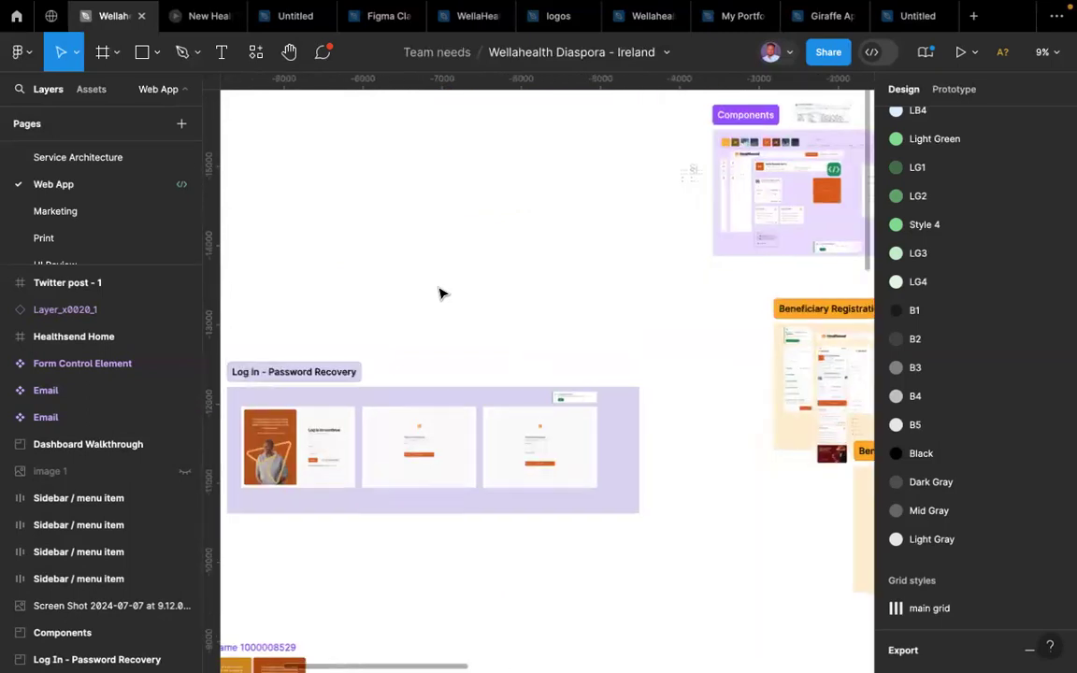
scroll(440, 293, "down", 6, "ctrl")
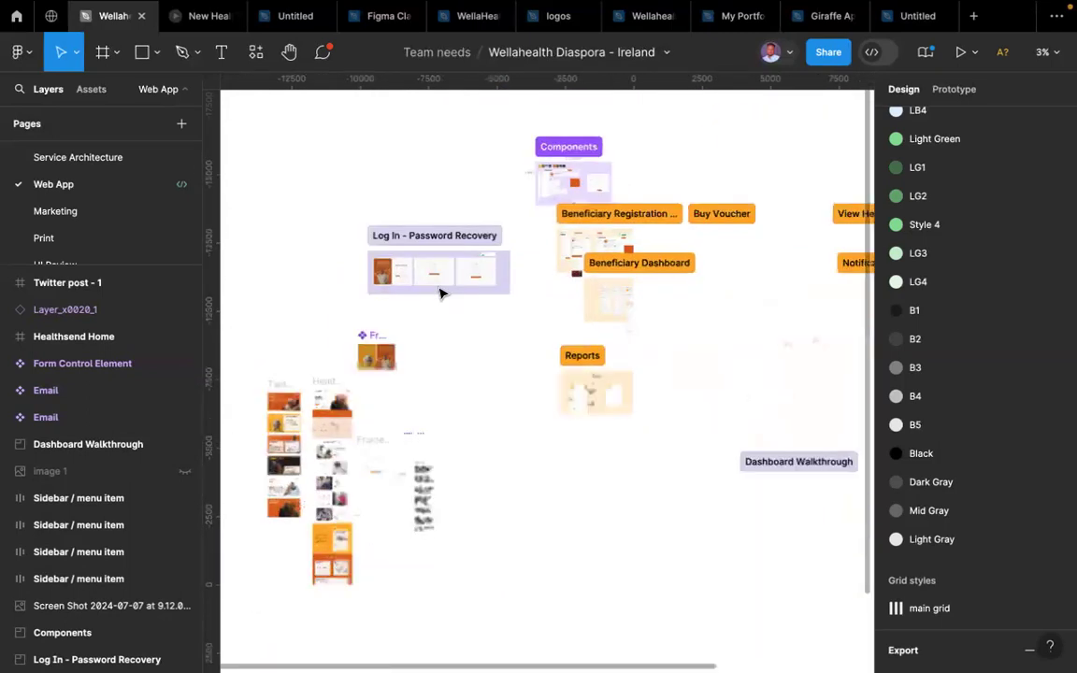
scroll(441, 294, "down", 2)
scroll(441, 294, "left", 2)
scroll(487, 280, "up", 2)
scroll(487, 279, "right", 3)
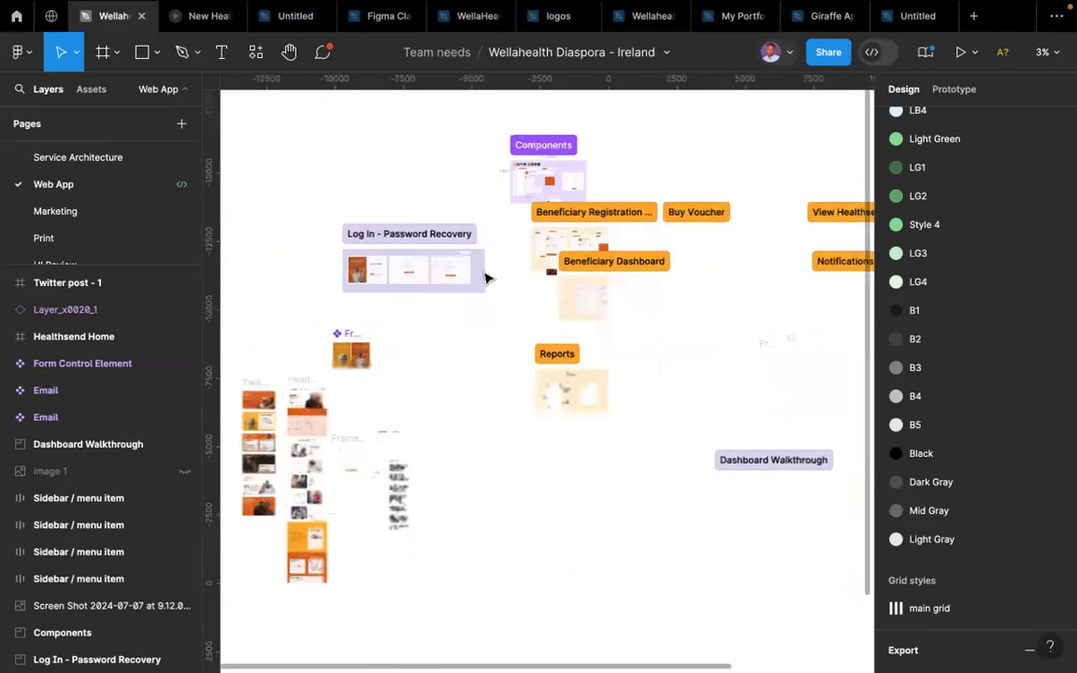
scroll(487, 278, "up", 4, "ctrl")
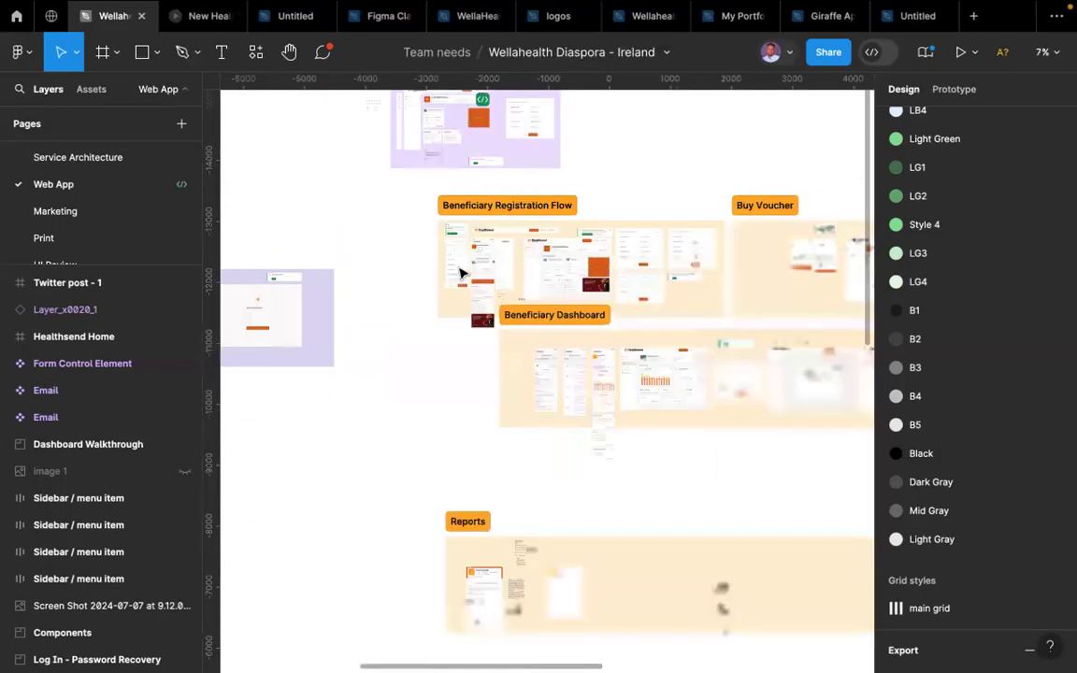
scroll(460, 273, "down", 4, "ctrl")
scroll(586, 315, "up", 3, "ctrl")
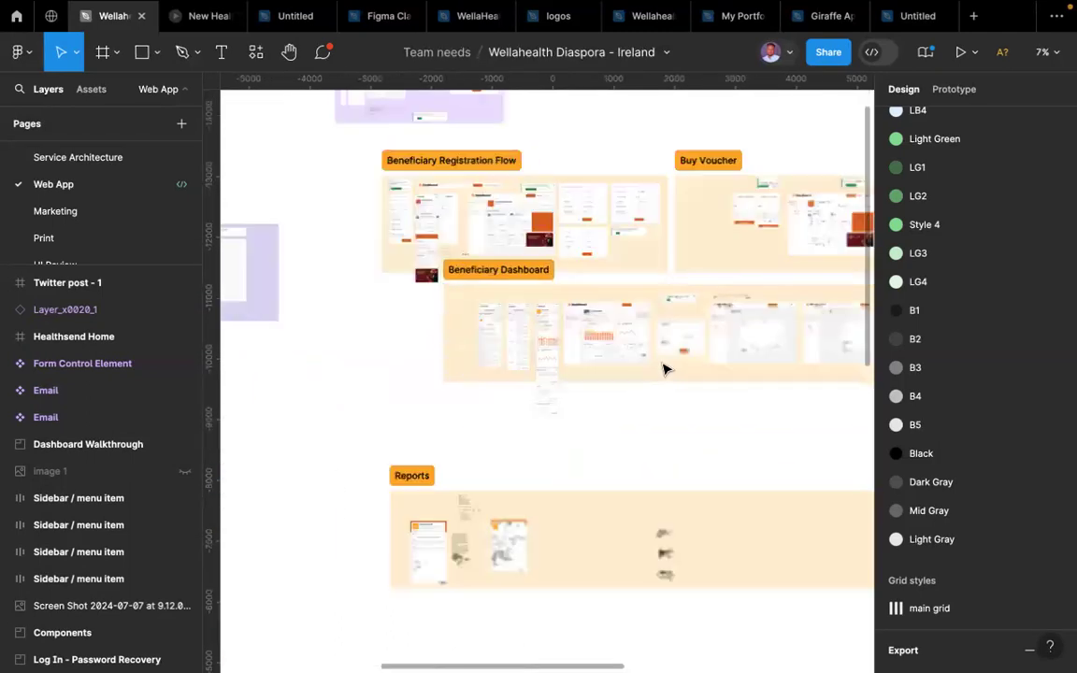
scroll(666, 369, "left", 3)
scroll(666, 368, "down", 2)
scroll(666, 369, "up", 1)
scroll(666, 368, "right", 1)
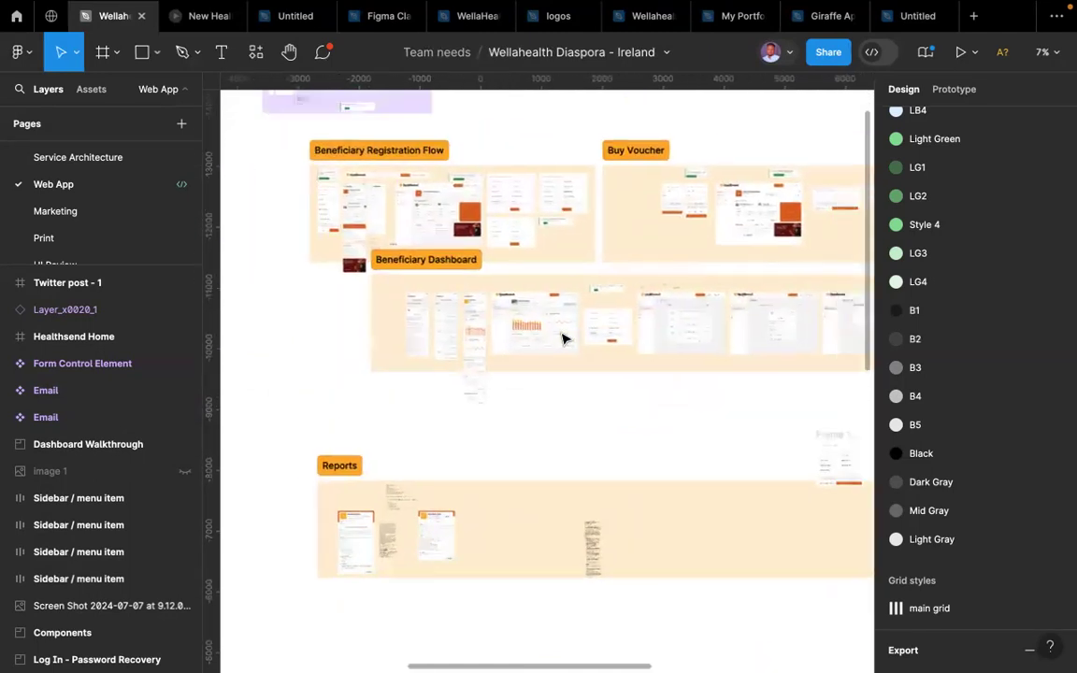
scroll(564, 339, "up", 1, "ctrl")
scroll(564, 338, "up", 3, "ctrl")
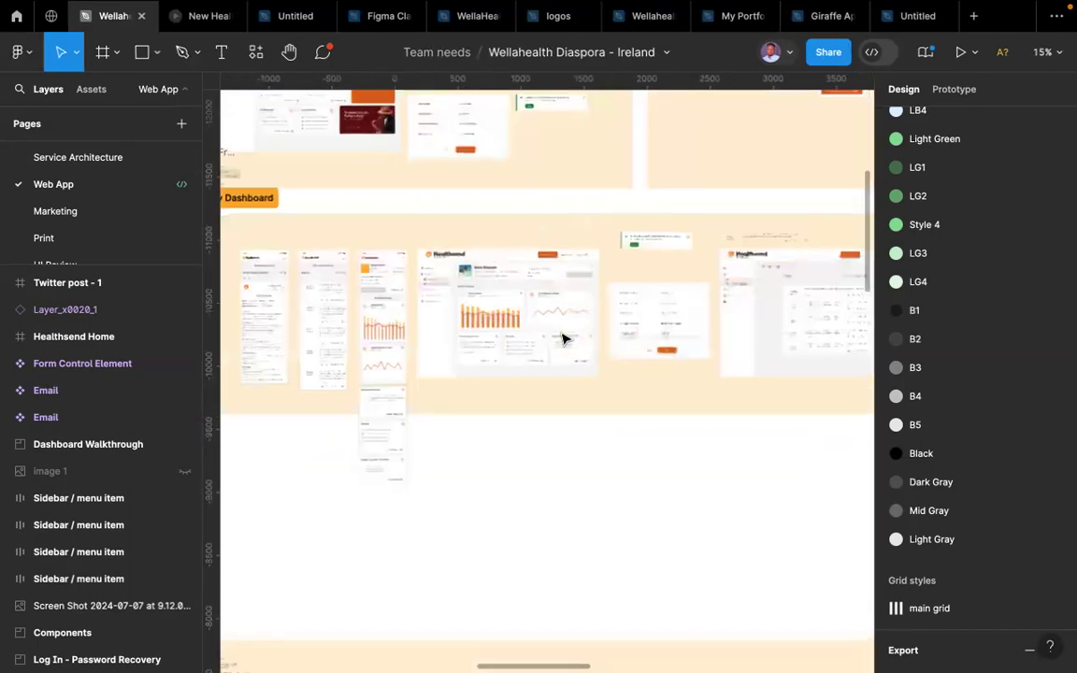
scroll(563, 338, "up", 2)
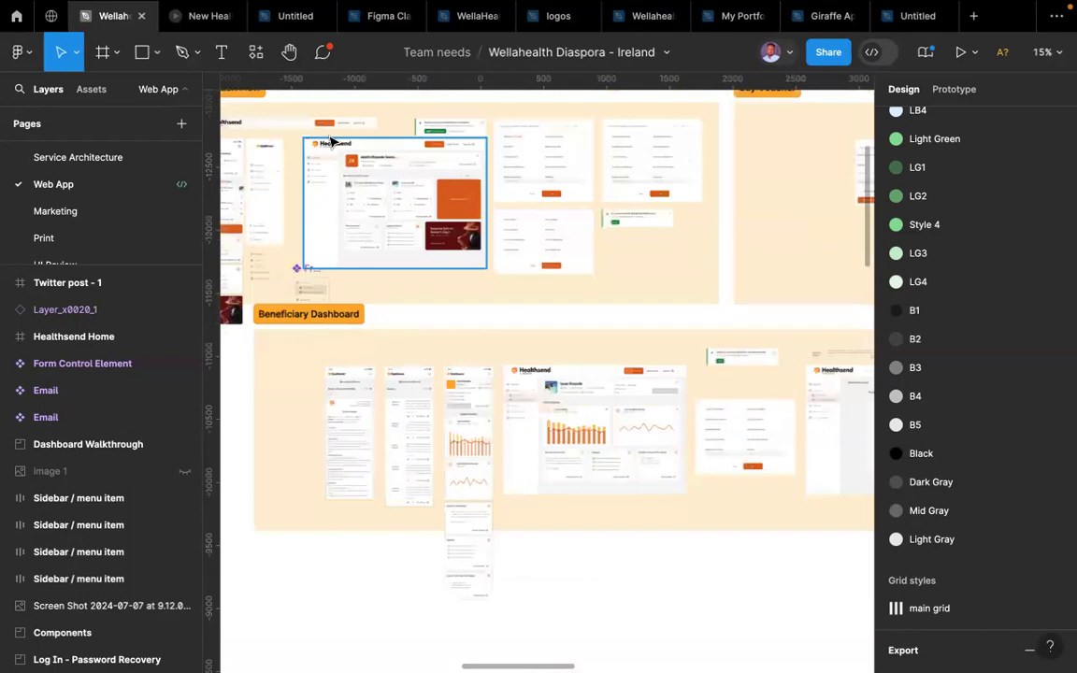
- Copy the Dashboard frame from the Beneficiary Registration Flow section into the Untitled draft, to the right of the blank desktop frame
left_click(330, 141)
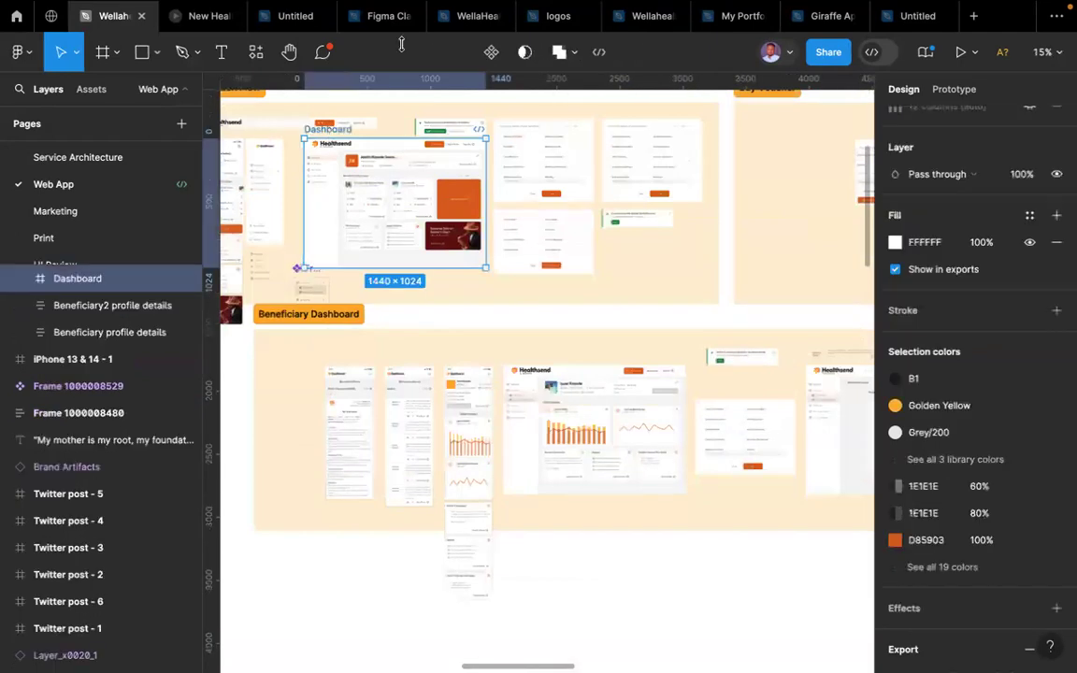
scroll(495, 305, "down", 1)
left_click(495, 305)
scroll(496, 305, "down", 5)
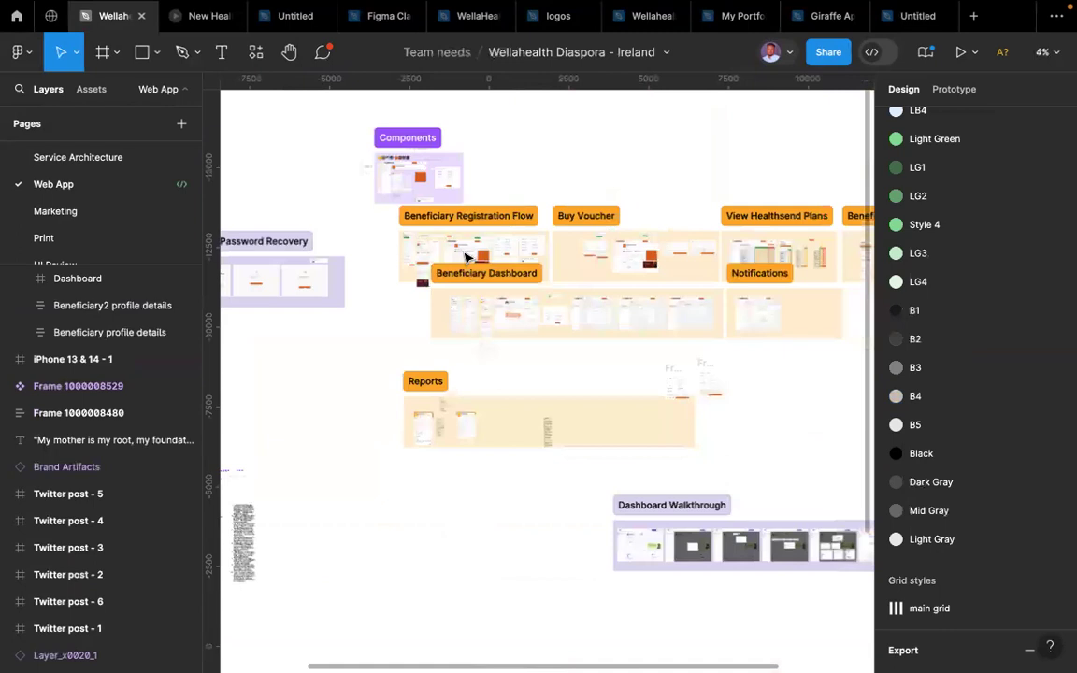
scroll(422, 233, "up", 4)
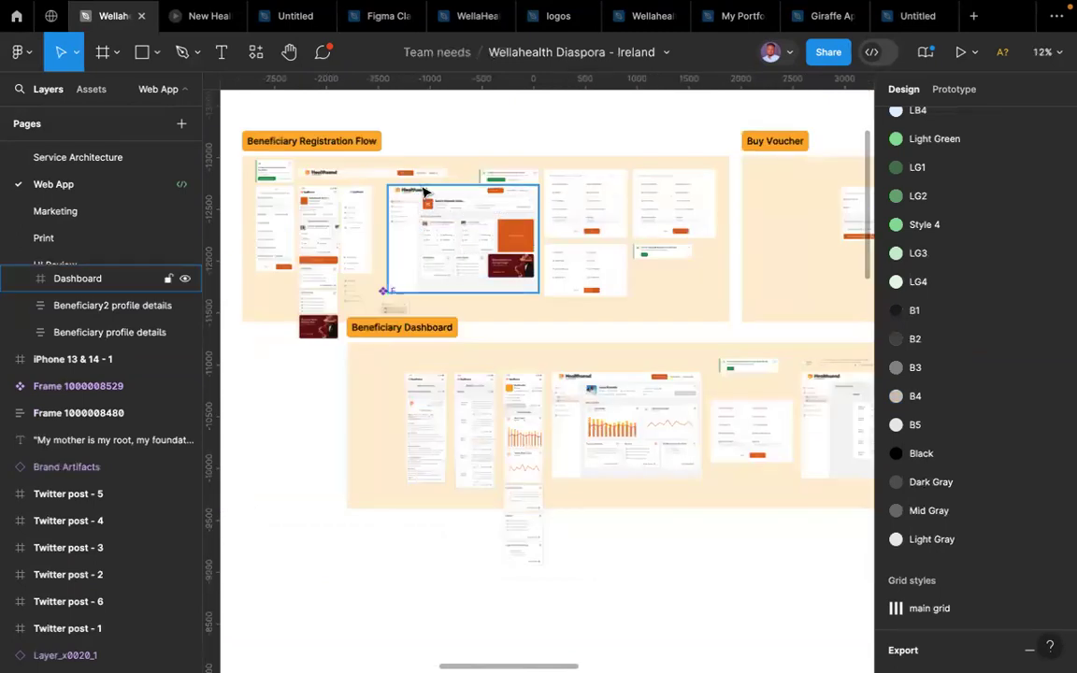
left_click(424, 191)
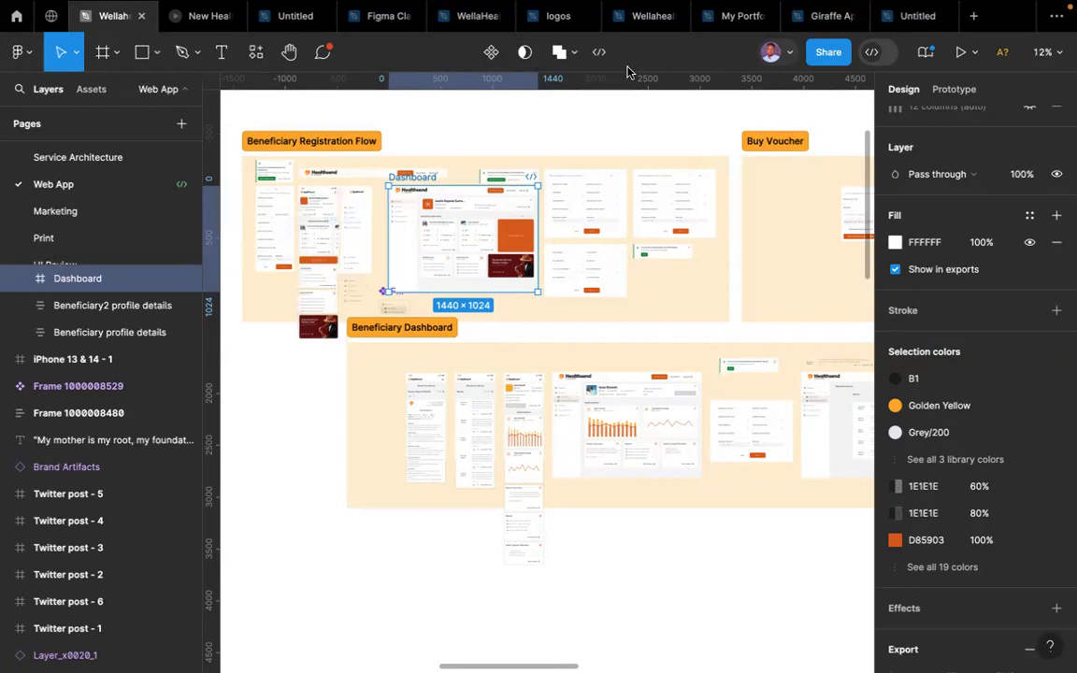
left_click(901, 22)
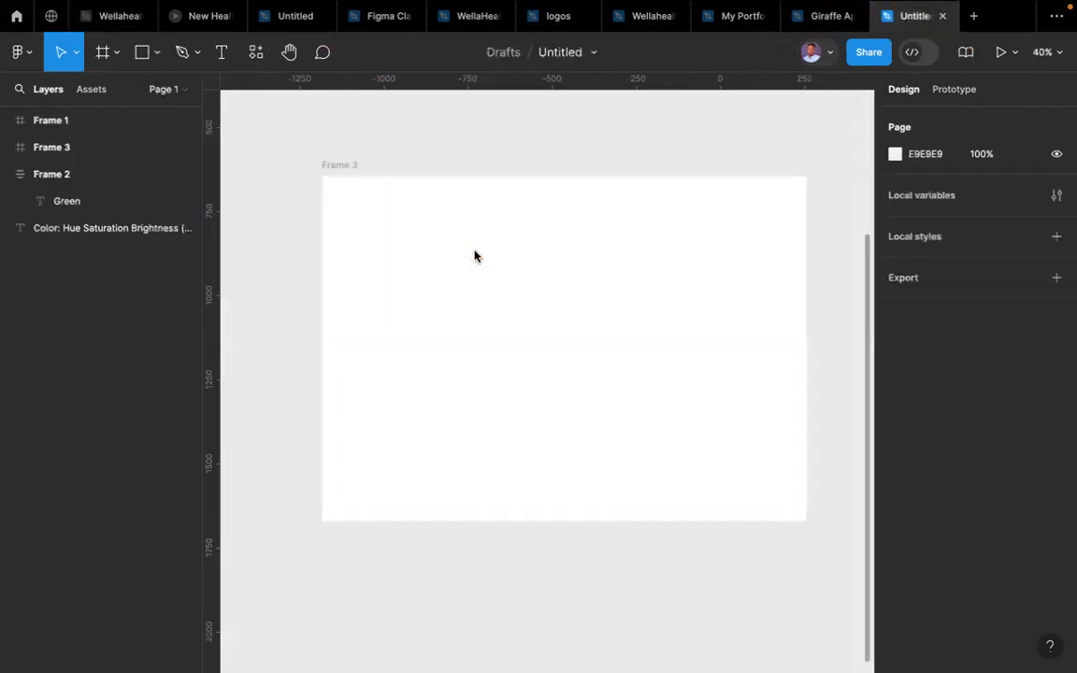
scroll(475, 255, "down", 5)
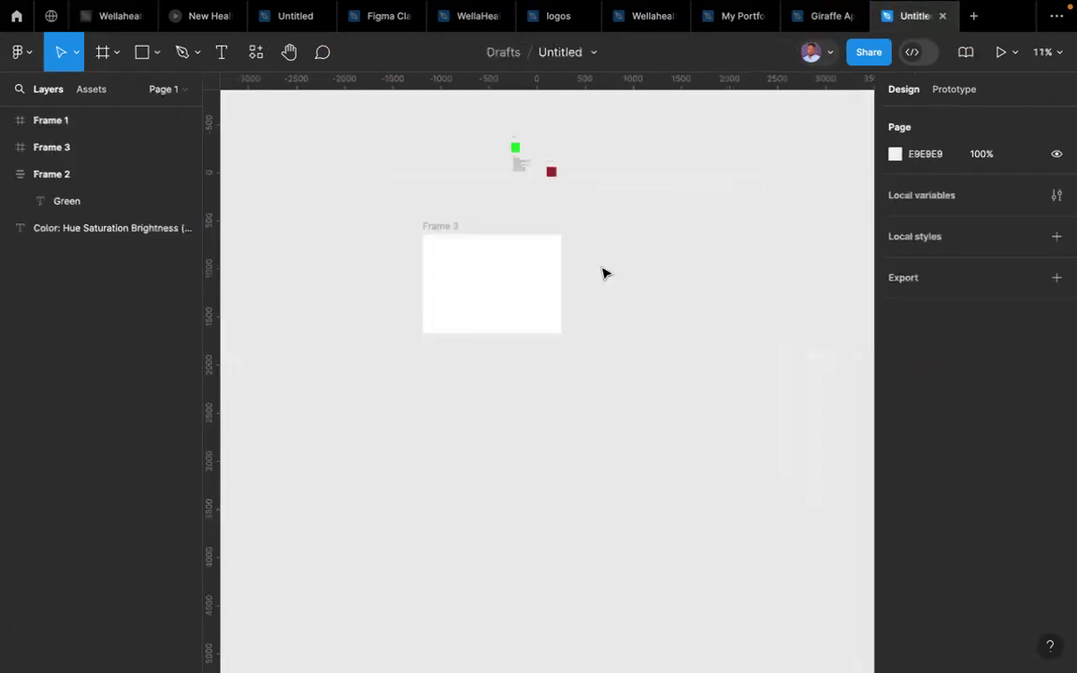
scroll(603, 274, "right", 2)
scroll(603, 273, "up", 2)
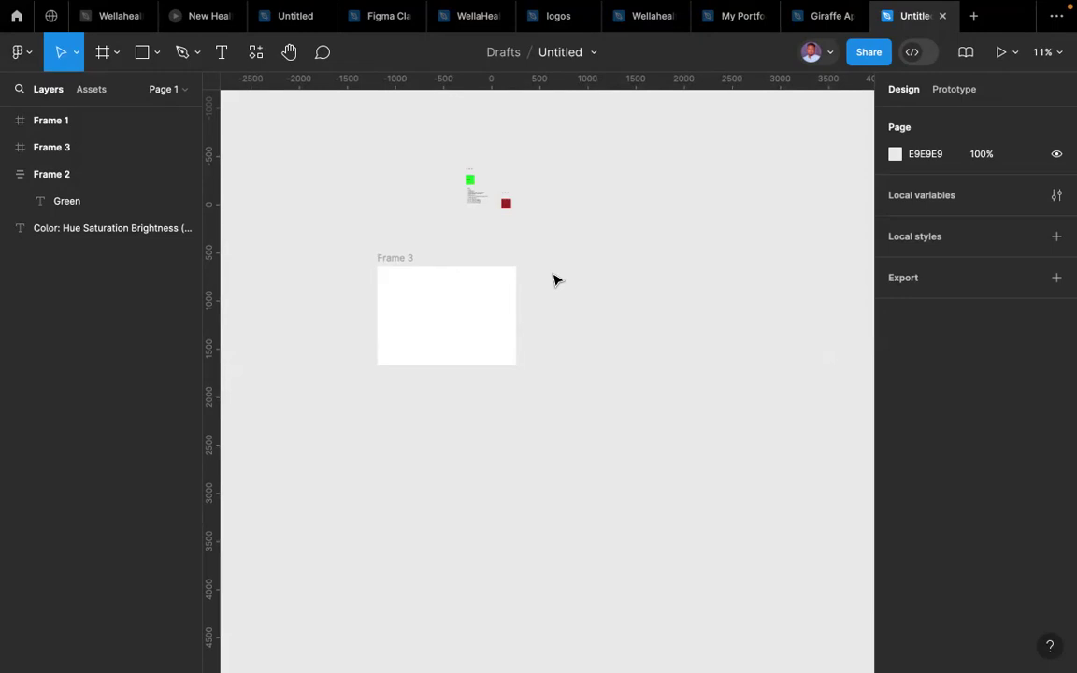
key("ctrl+v")
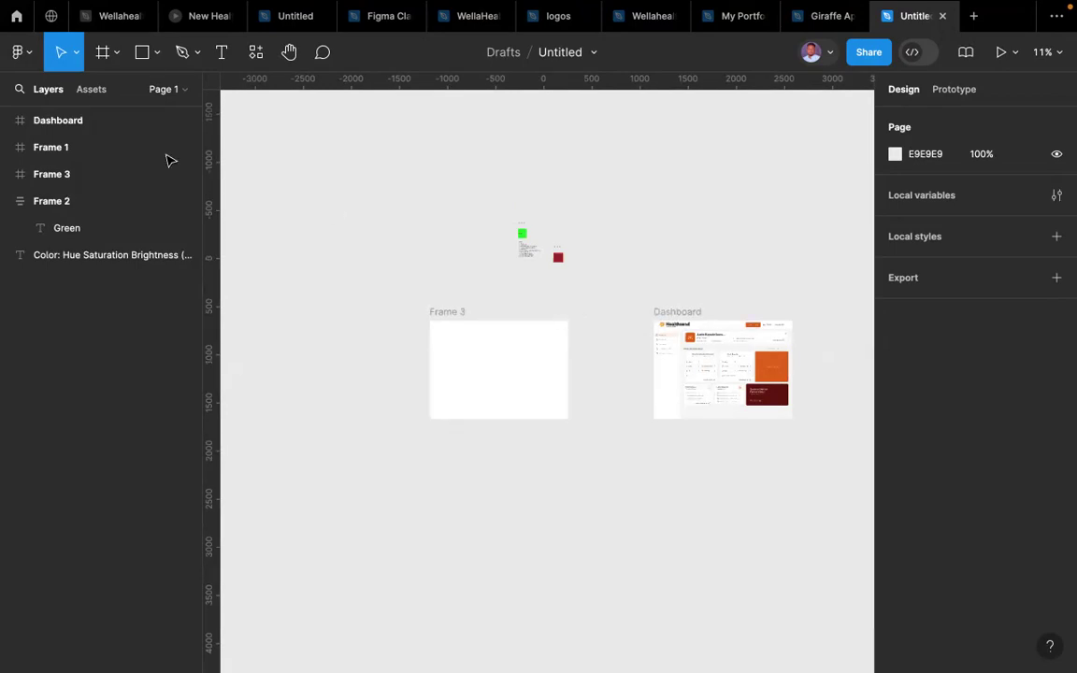
- Place a 100 × 100 rectangle near the upper-left corner of the blank desktop frame
left_click(142, 52)
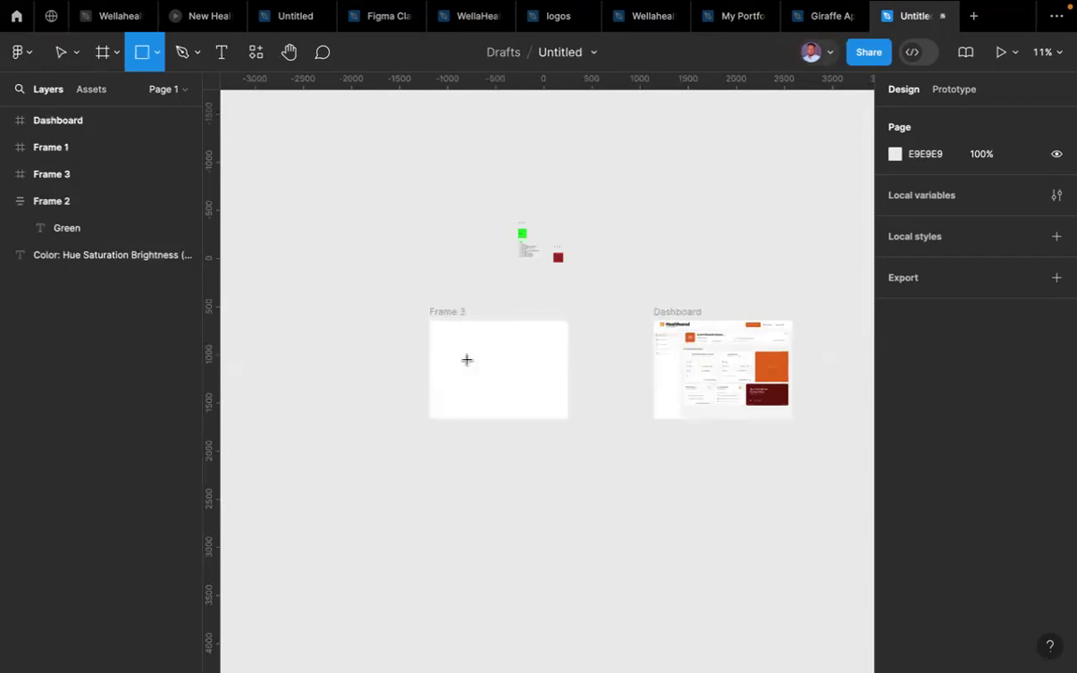
scroll(466, 361, "up", 5)
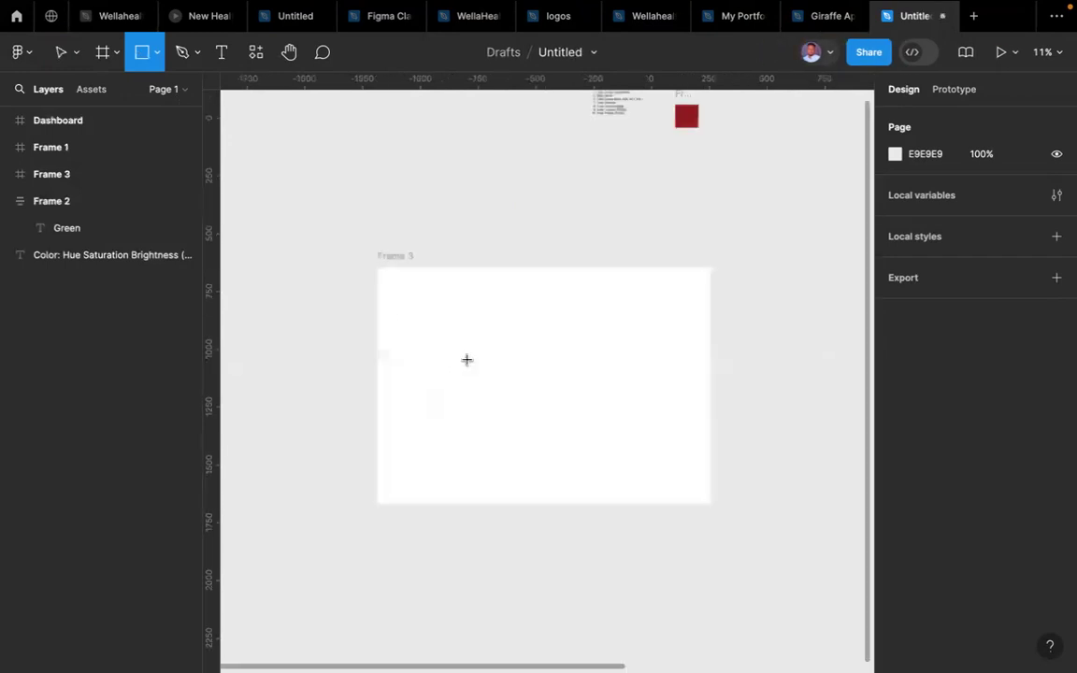
left_click(401, 295)
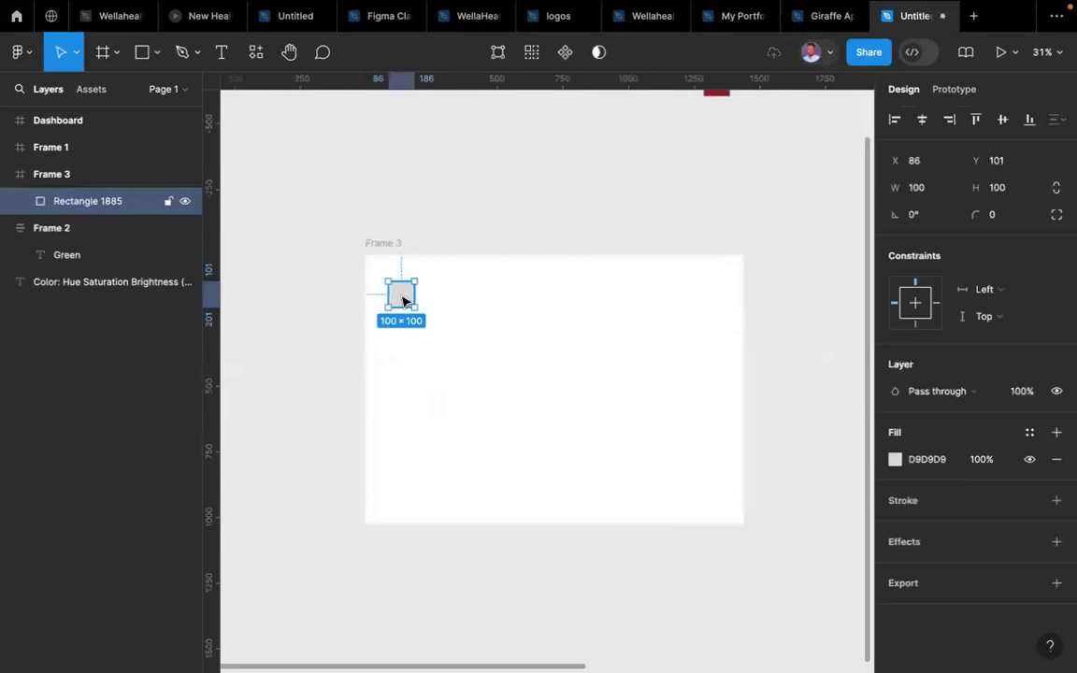
- Fill the rectangle with the orange FF7A21 sampled from the Healthsend logo in the Dashboard frame
left_click(895, 461)
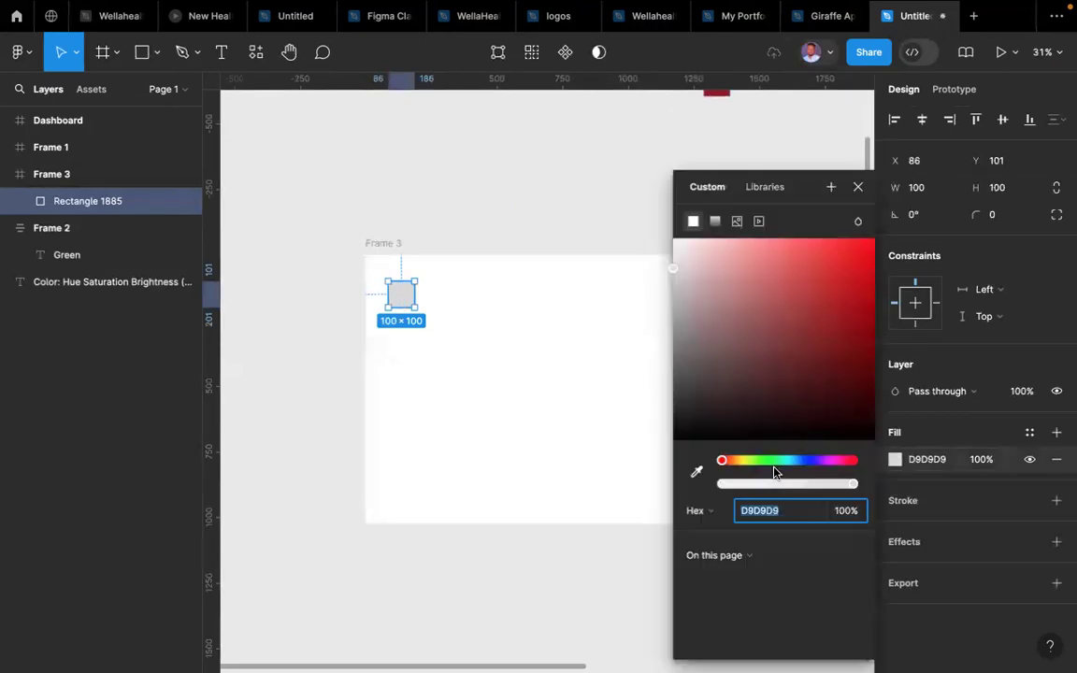
left_click(697, 475)
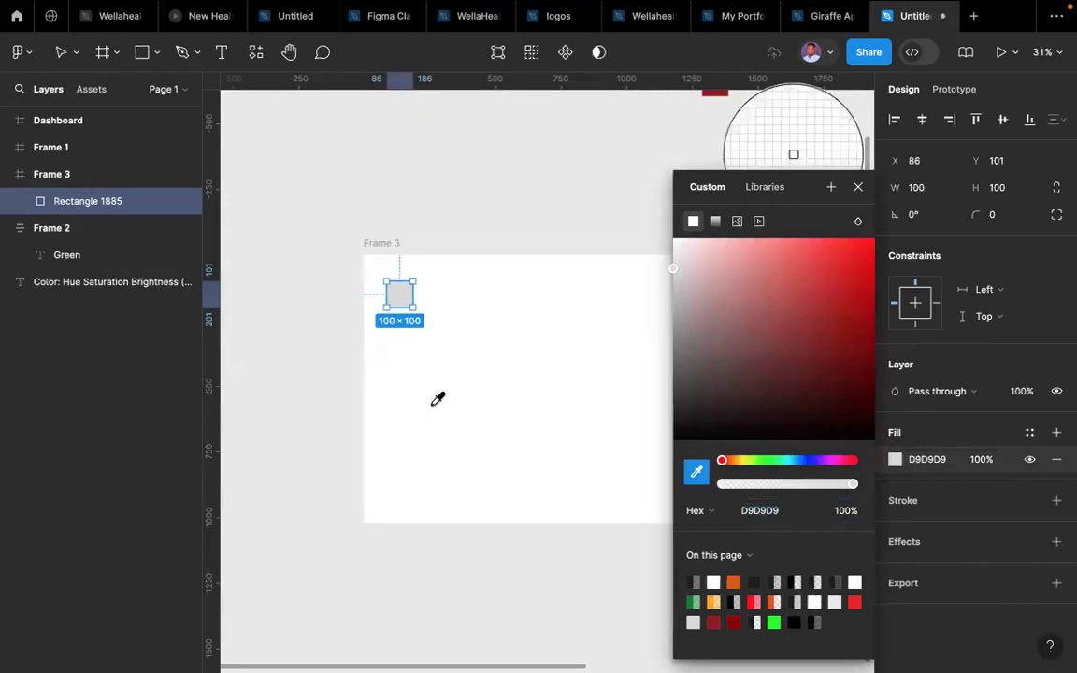
scroll(438, 399, "right", 3)
scroll(438, 400, "down", 2)
scroll(438, 399, "down", 5)
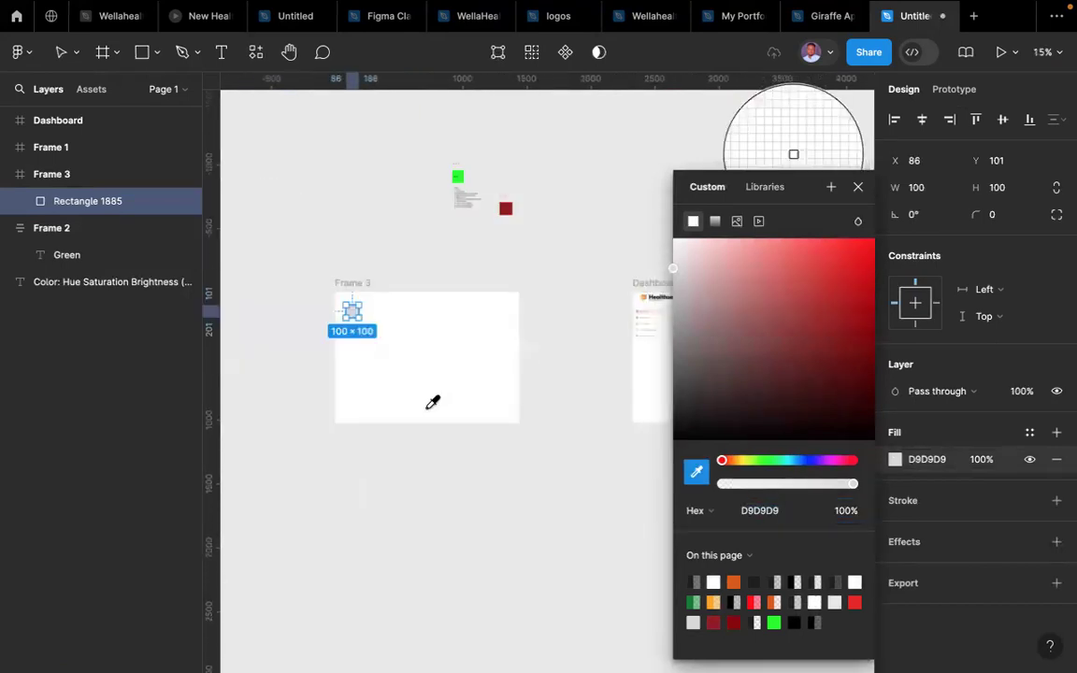
scroll(482, 369, "right", 2)
scroll(585, 294, "right", 1)
scroll(584, 295, "up", 1)
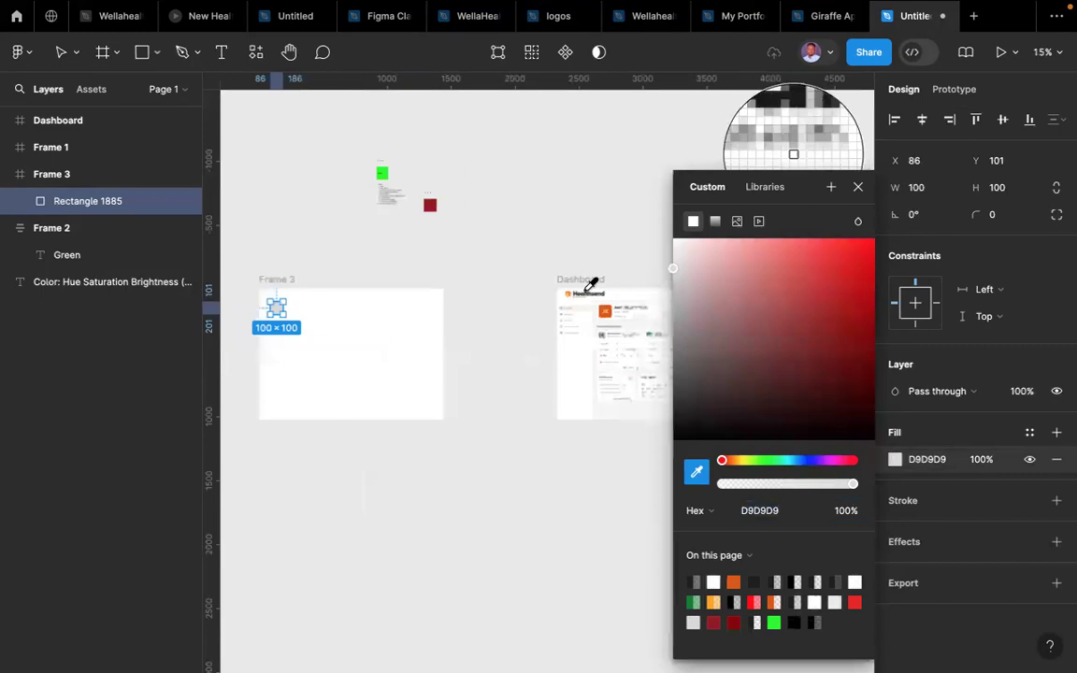
scroll(591, 284, "up", 10)
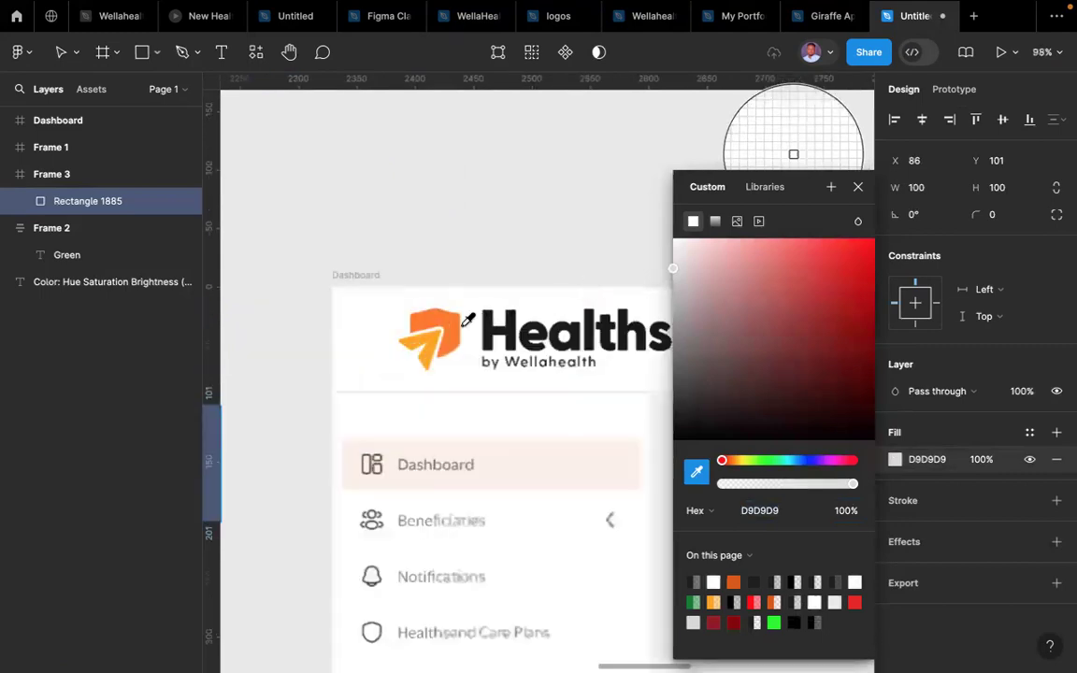
left_click(453, 325)
scroll(454, 329, "down", 10)
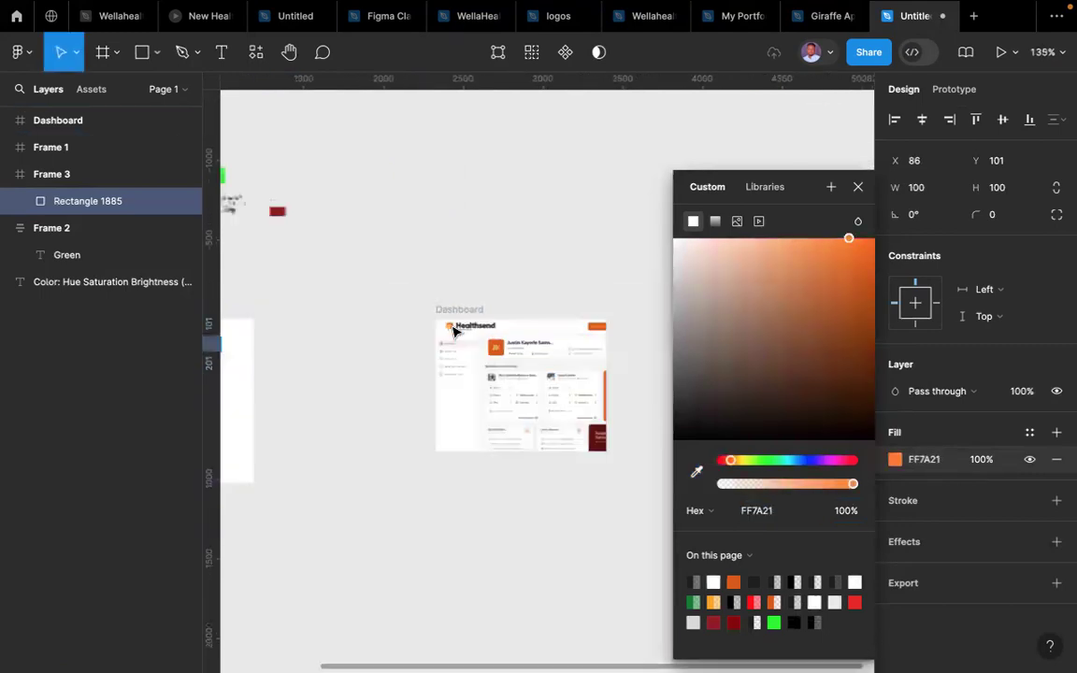
scroll(453, 329, "down", 3)
scroll(452, 331, "left", 5)
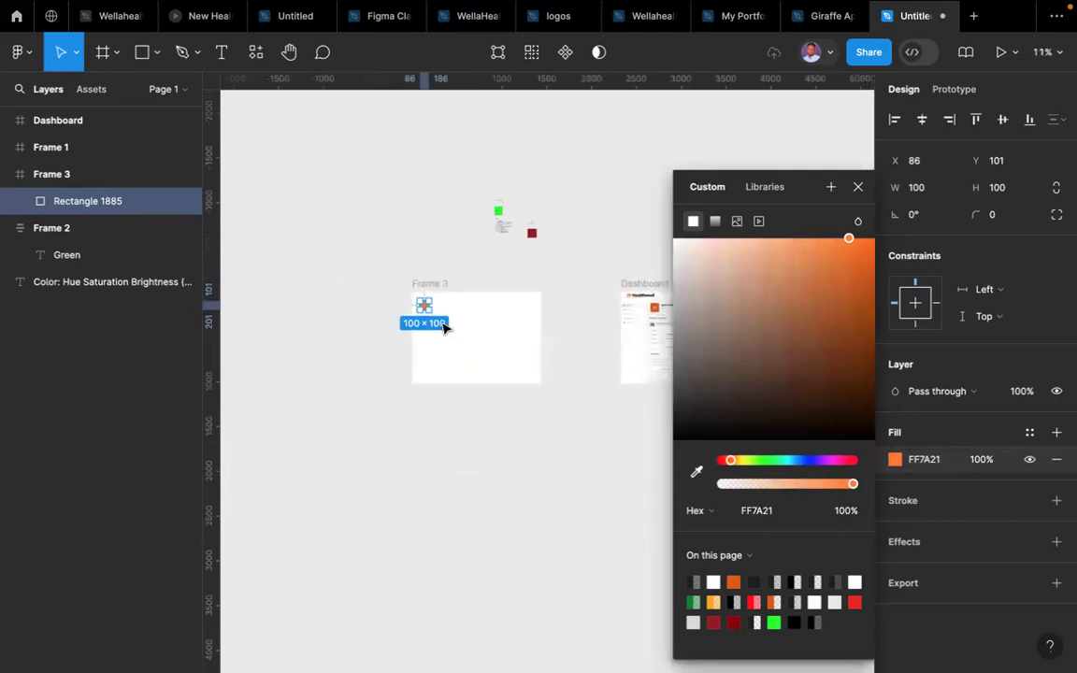
- Add the text label "Primary Color" just above the orange swatch in Frame 3
scroll(445, 260, "up", 6)
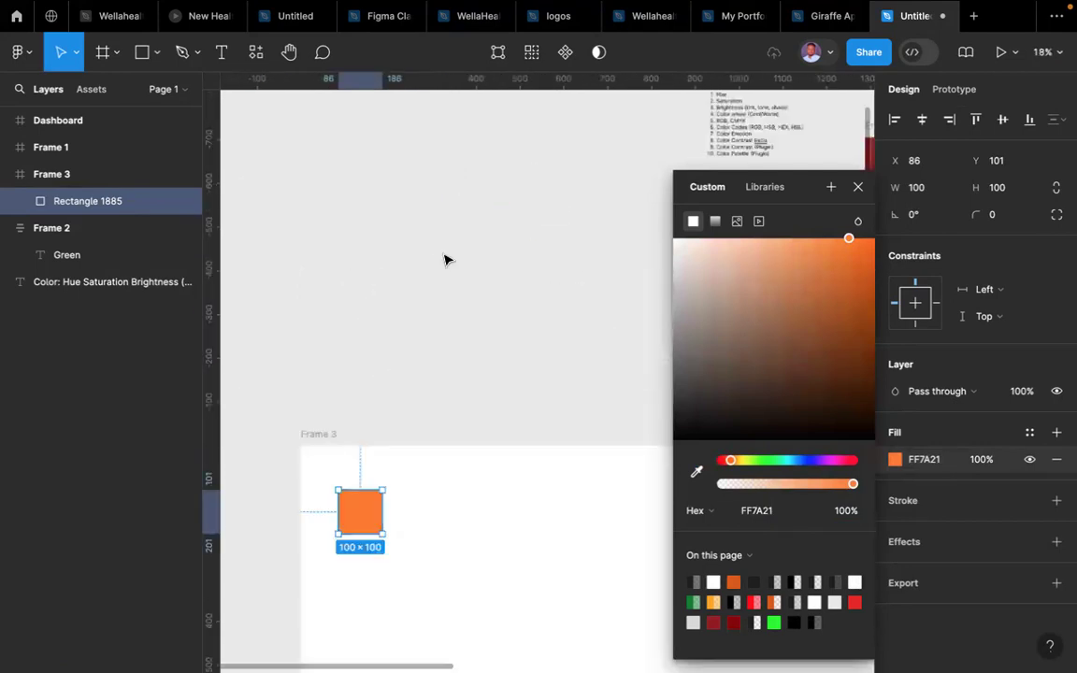
scroll(323, 260, "down", 2)
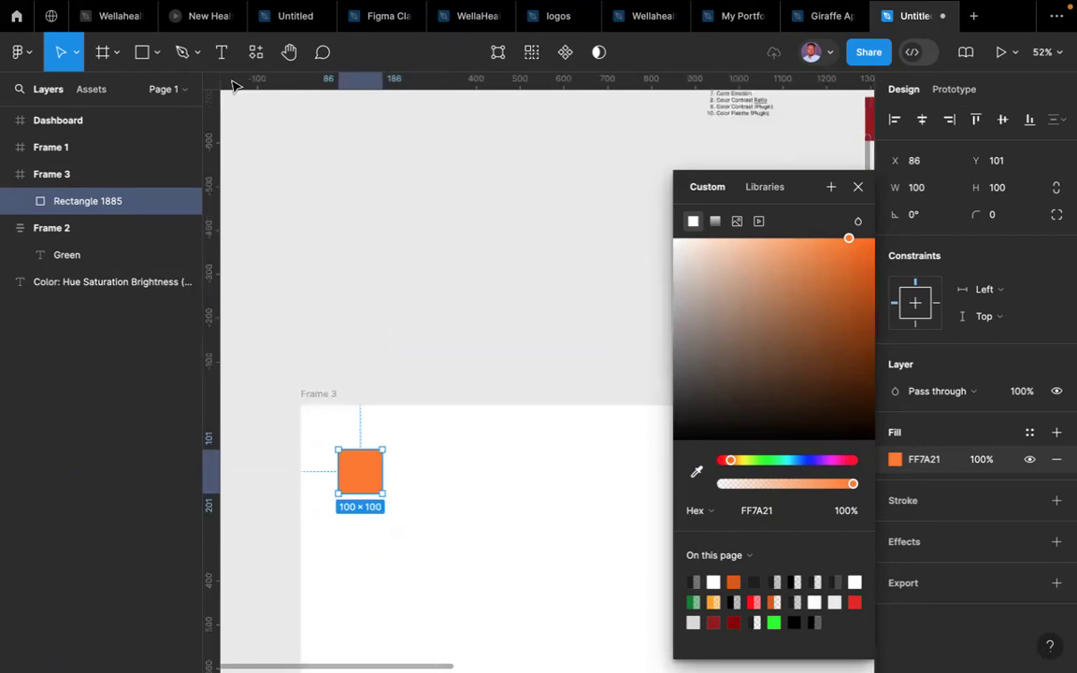
left_click(223, 52)
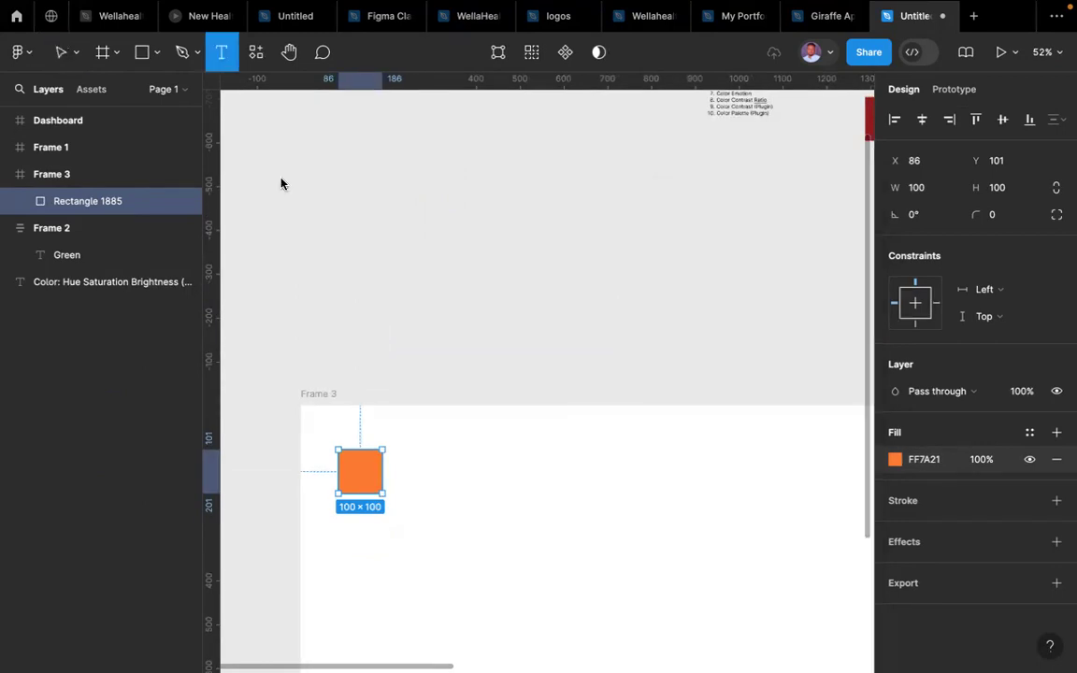
left_click(336, 432)
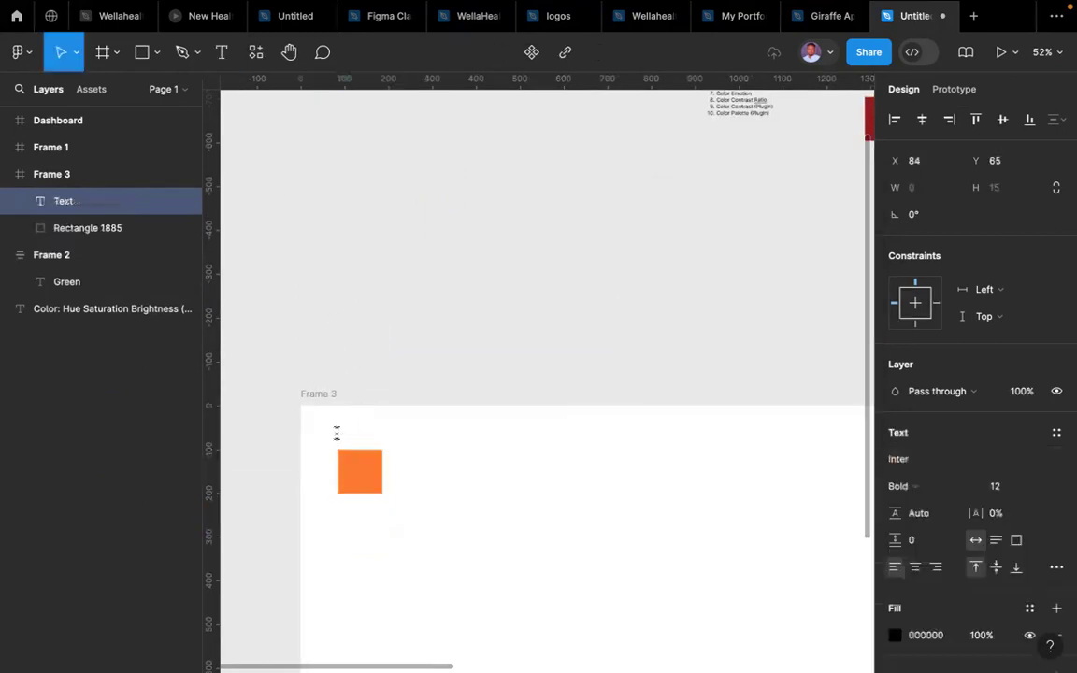
type("Primary Color")
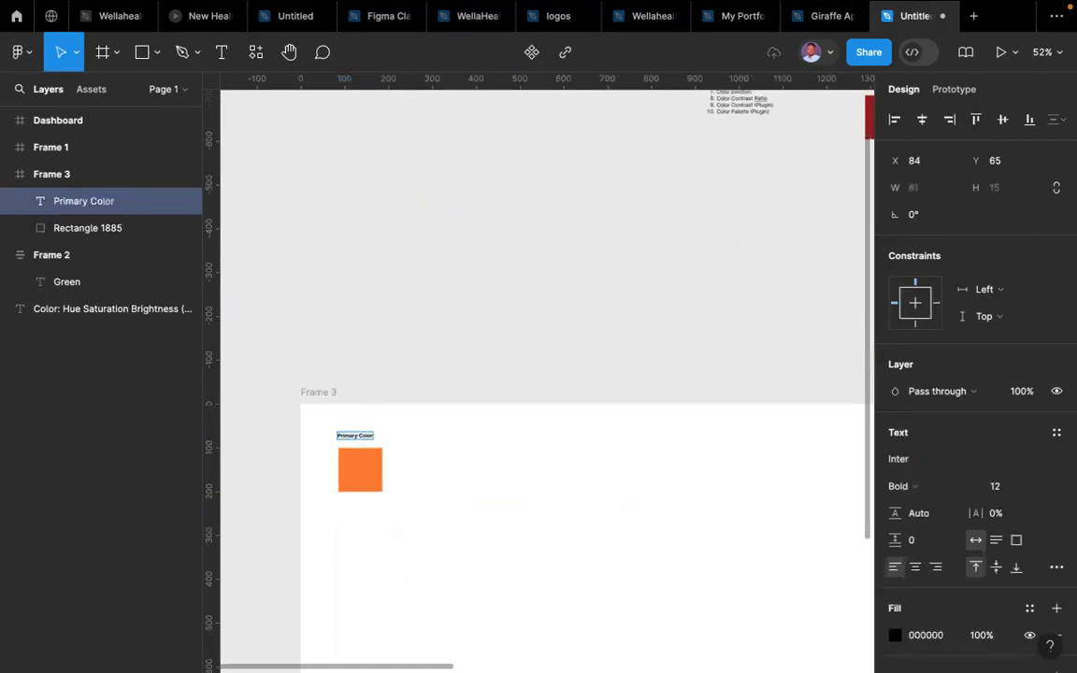
scroll(372, 407, "down", 2)
scroll(372, 407, "up", 5)
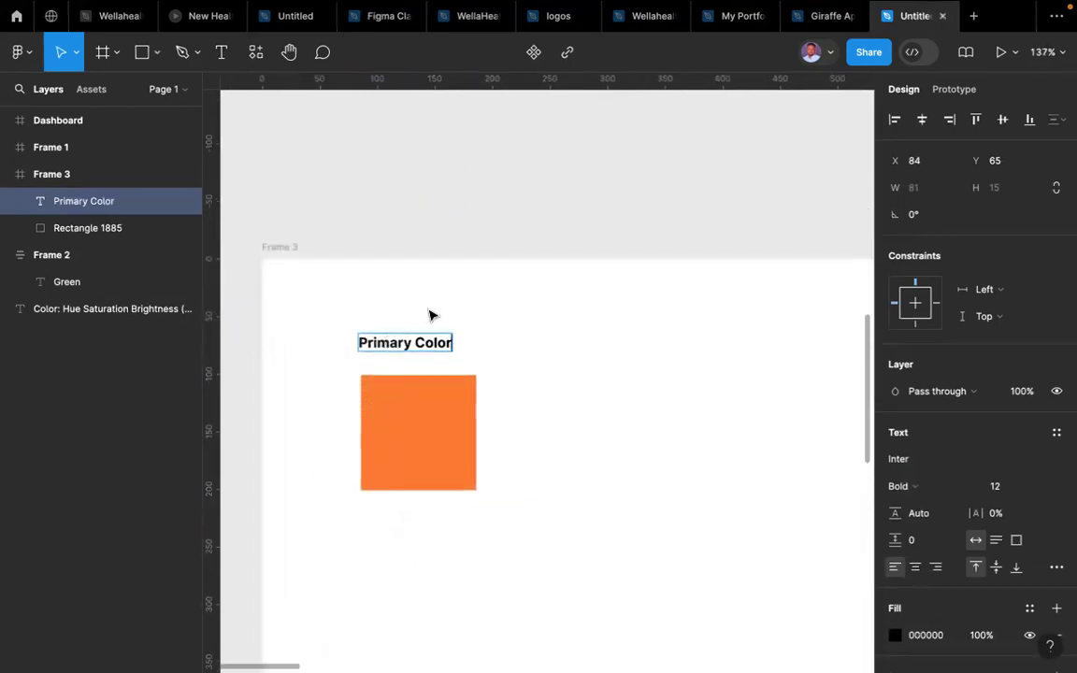
key("Escape")
- Left-align the Primary Color label with its swatch and place a duplicate of both directly below the originals
left_click(381, 417, "shift")
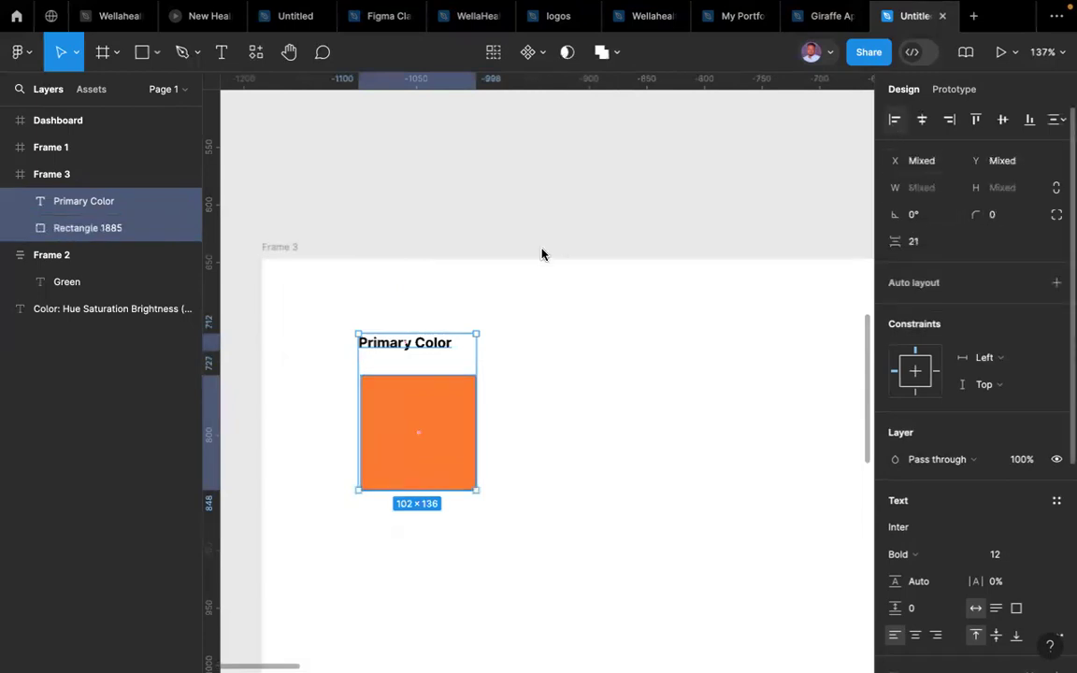
key("alt+a")
scroll(375, 292, "down", 5)
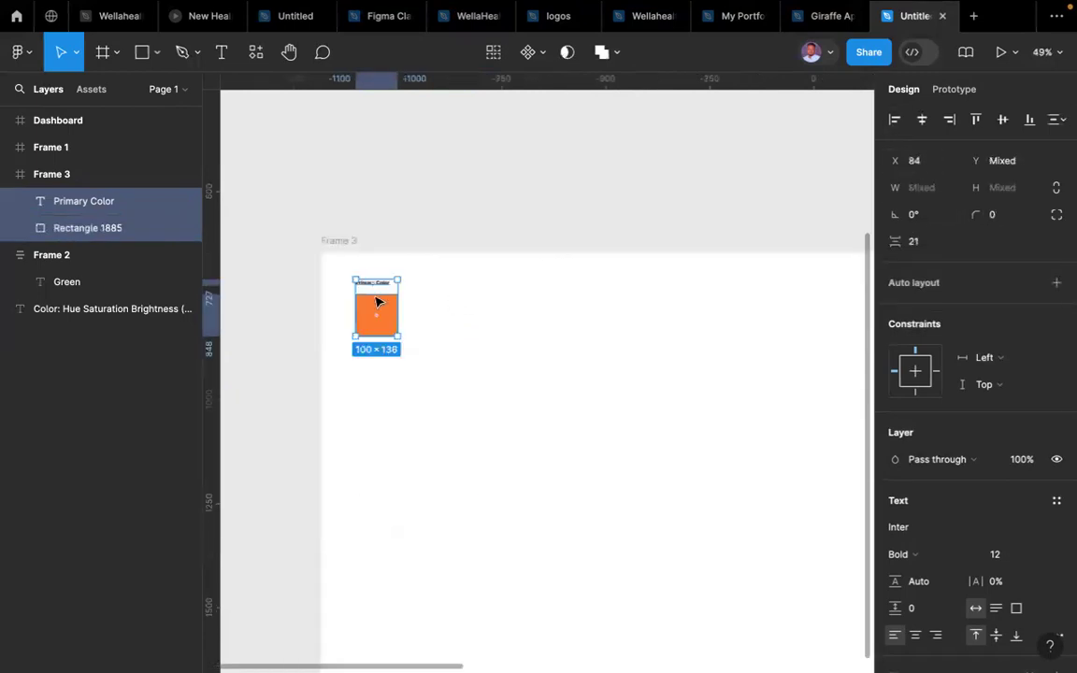
left_click_drag(372, 332, 378, 385)
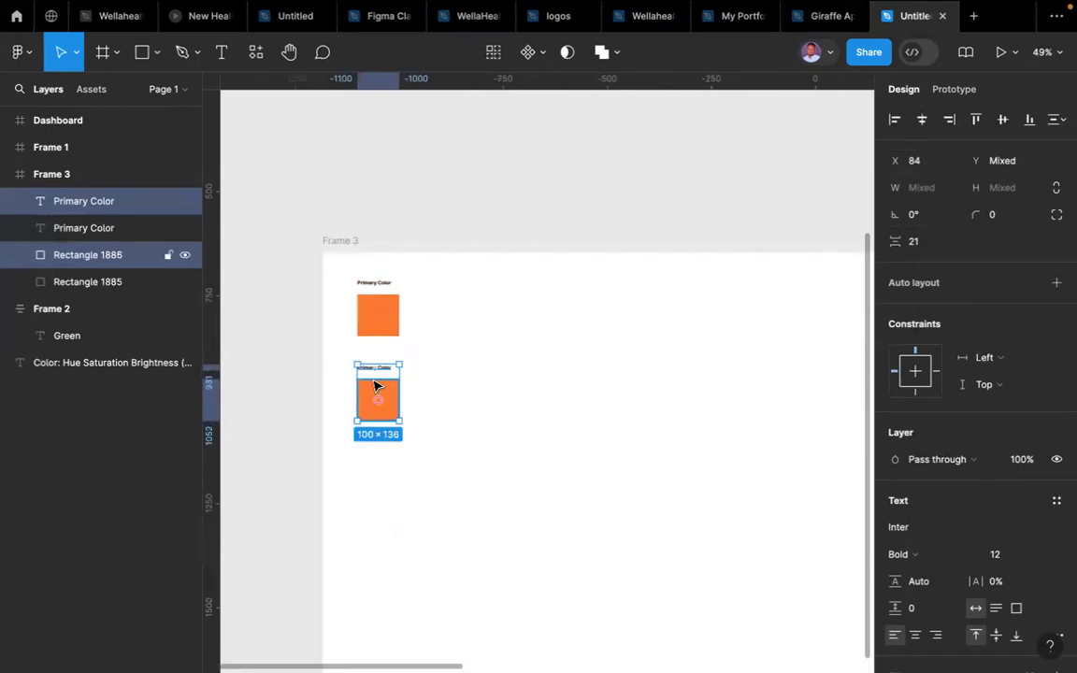
- Change the duplicated label's text to "Secondary Color"
scroll(378, 384, "up", 5)
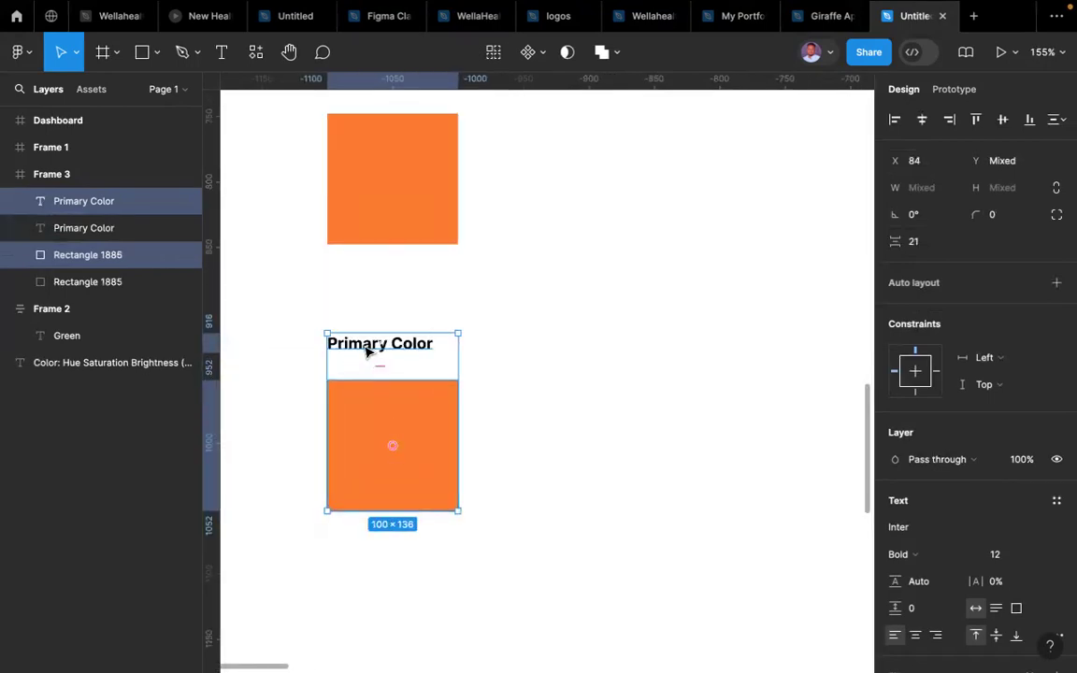
double_click(363, 344)
left_click(363, 344)
double_click(363, 344)
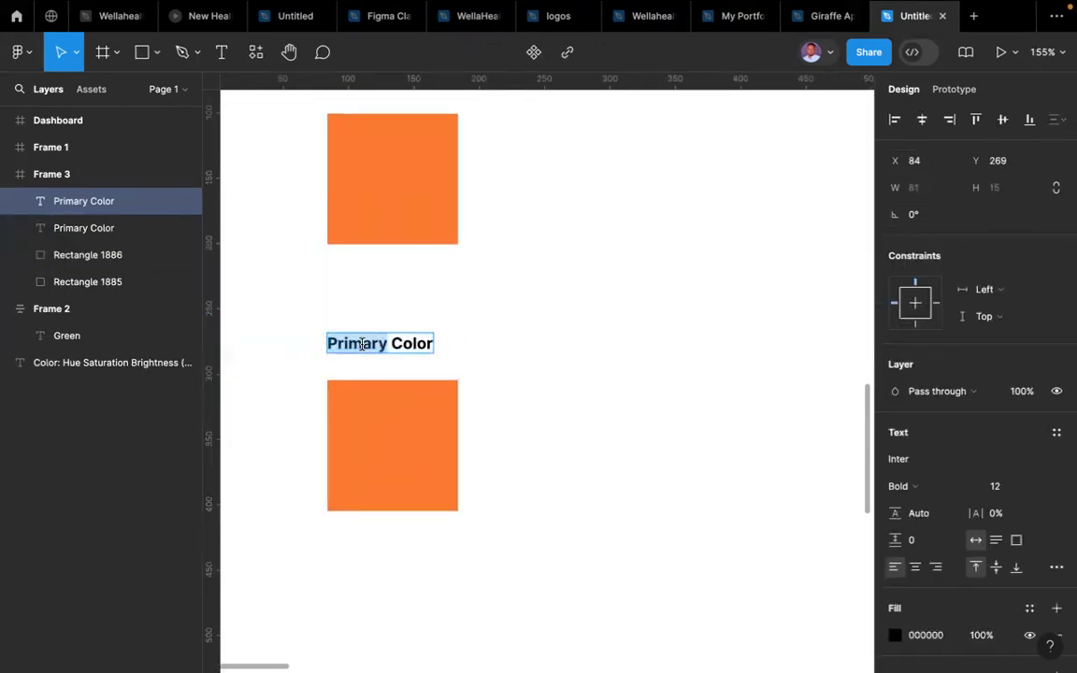
type("Se")
type("condar")
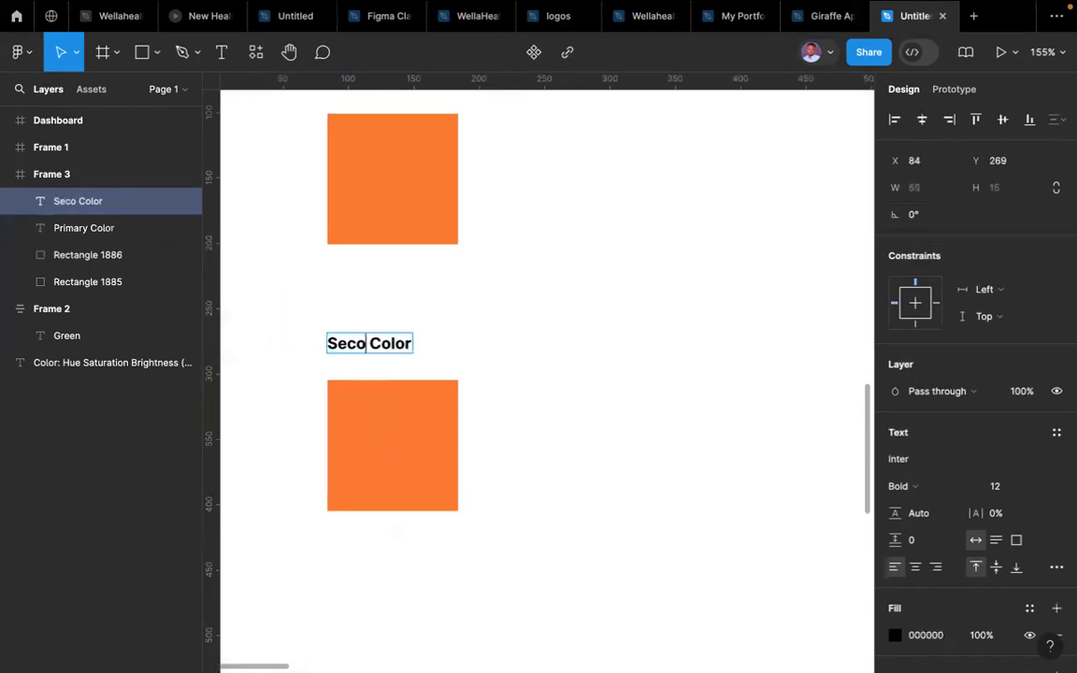
type("y")
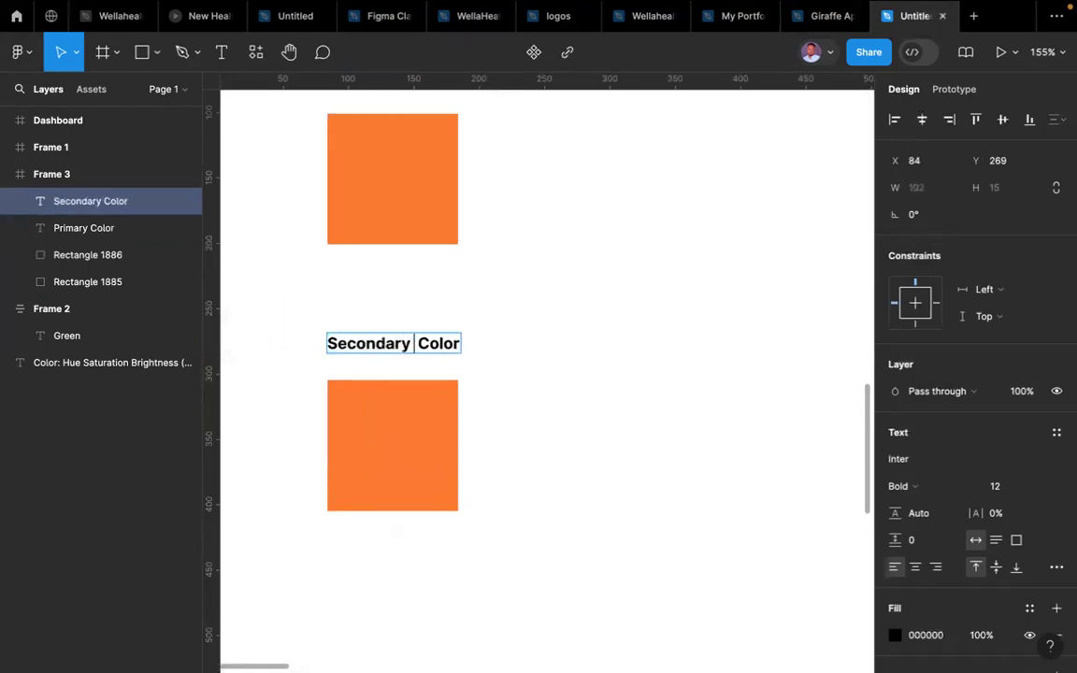
scroll(363, 346, "down", 5)
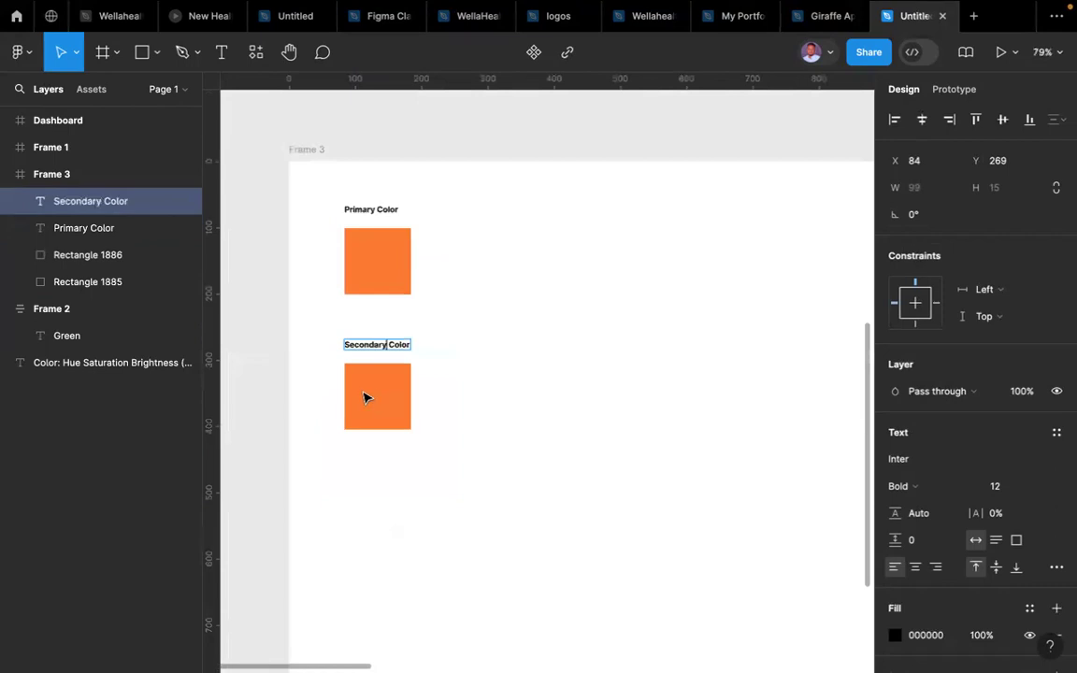
key("Escape")
- Fill the Secondary Color swatch with the yellow-orange FFA600 sampled from the arrow of the Healthsend logo in the Dashboard frame
left_click(374, 398)
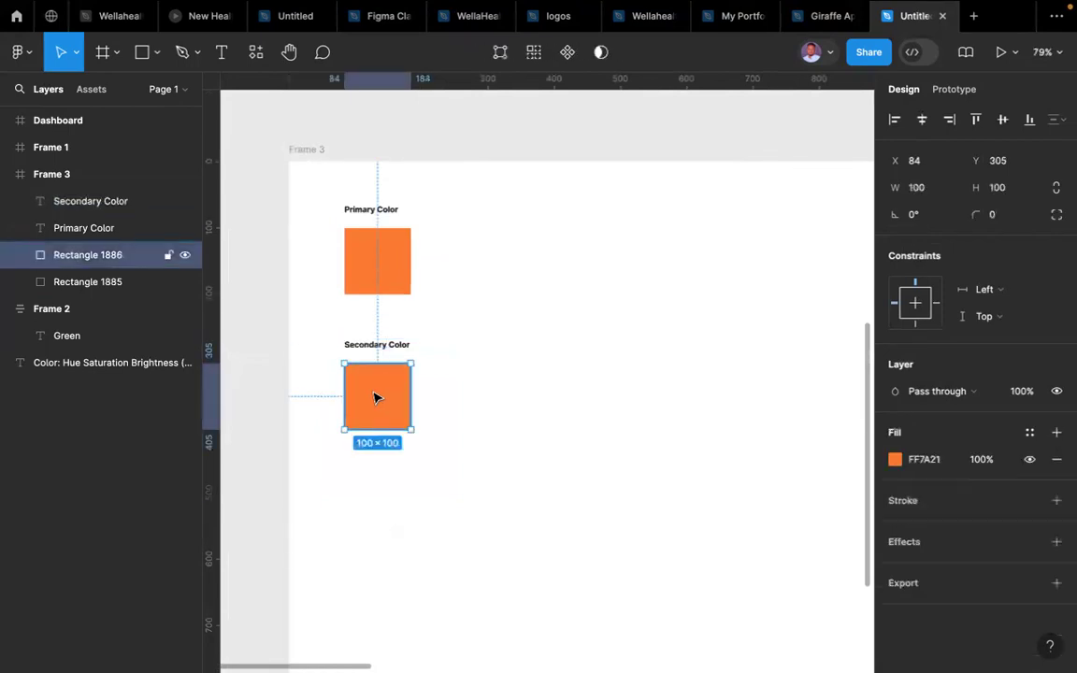
scroll(374, 398, "down", 5)
scroll(373, 396, "right", 7)
scroll(373, 397, "down", 3)
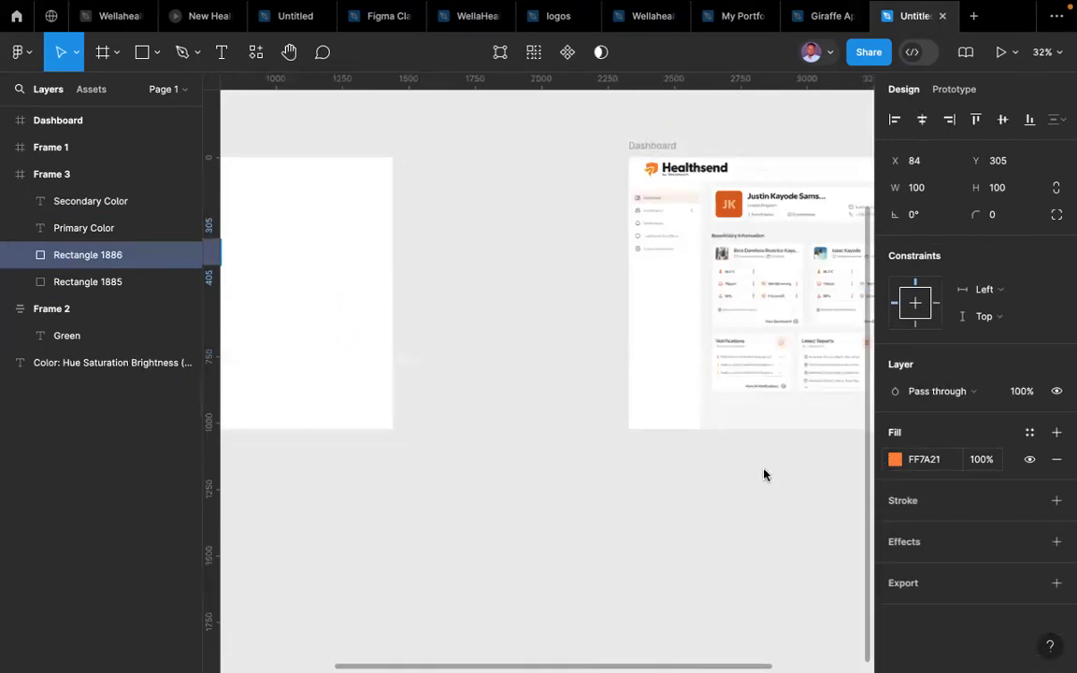
key("i")
scroll(623, 305, "right", 2)
scroll(623, 305, "up", 2)
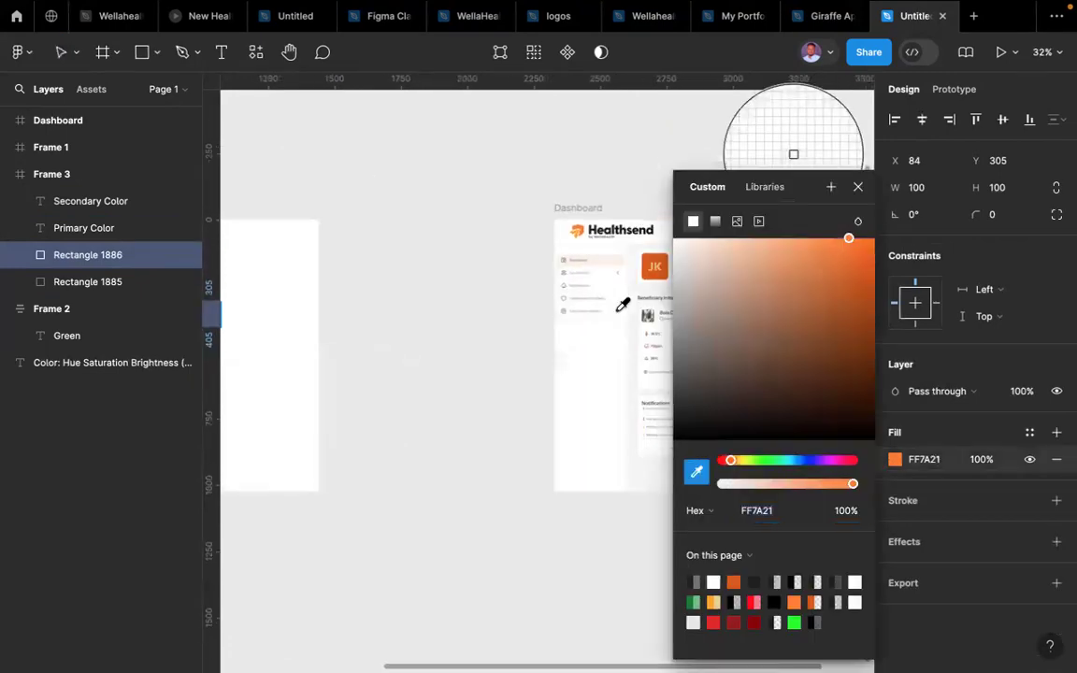
scroll(599, 241, "up", 5)
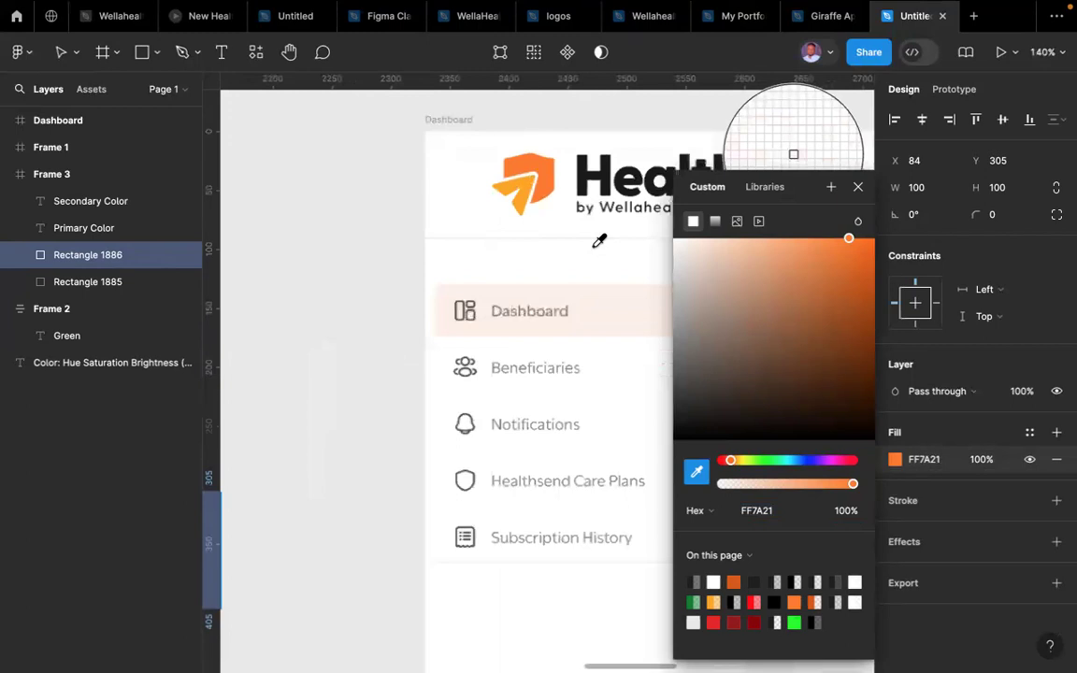
scroll(600, 241, "right", 1)
scroll(599, 241, "up", 1)
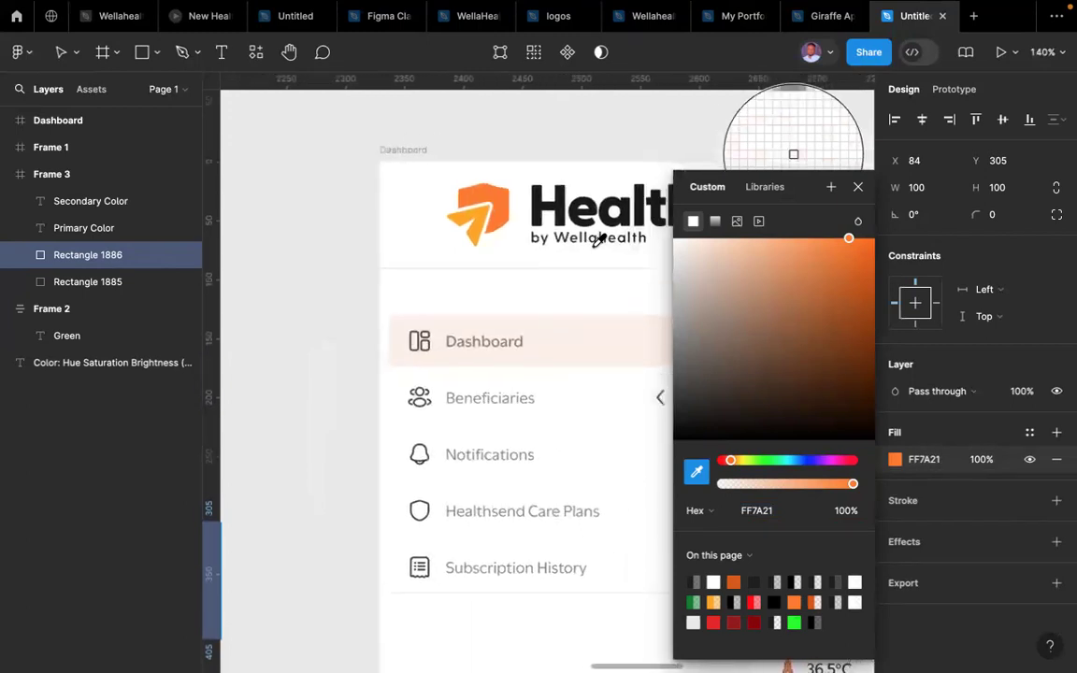
left_click(484, 216)
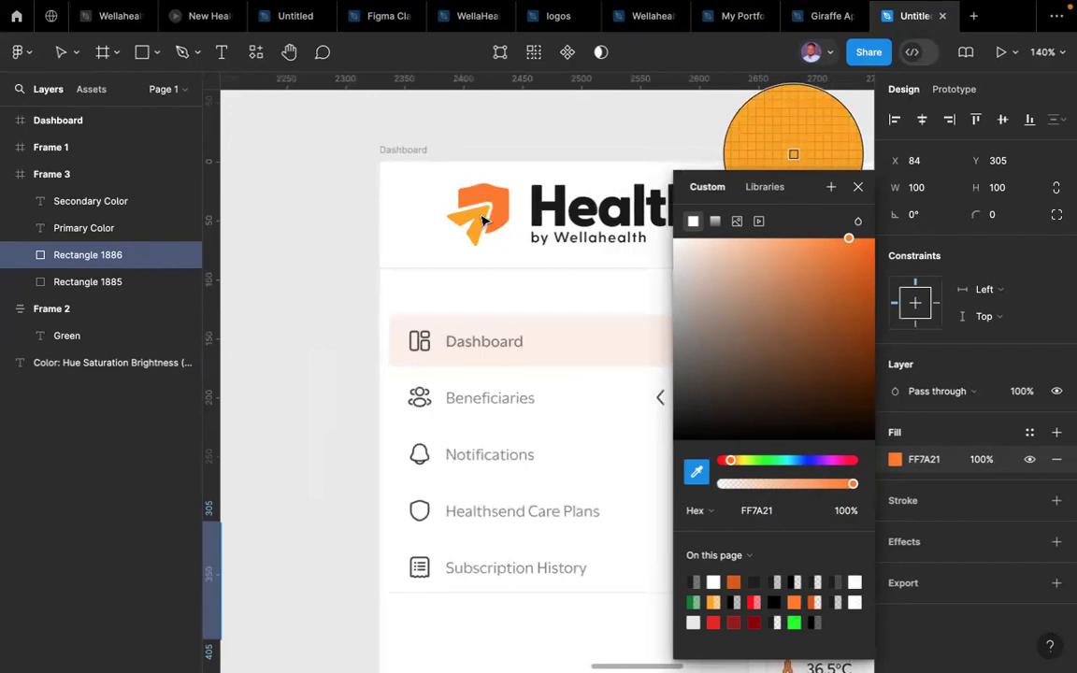
left_click(681, 145)
left_click(681, 147)
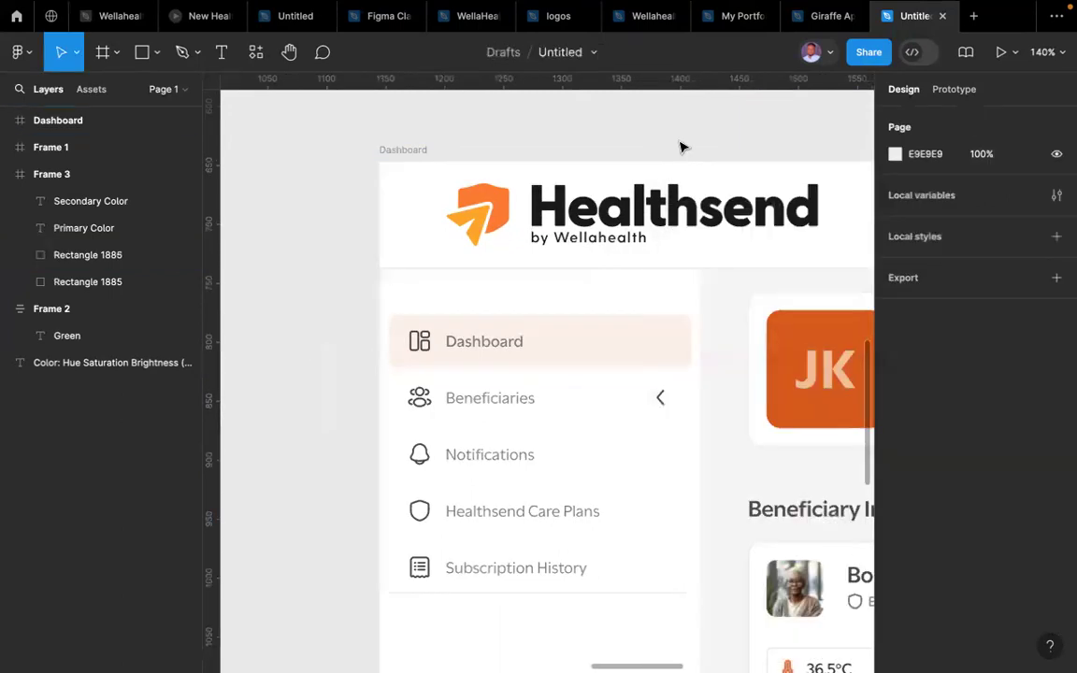
- Nudge the Primary Color and Secondary Color labels 10 px down, closer to their swatches
scroll(680, 147, "down", 10)
scroll(681, 147, "left", 10)
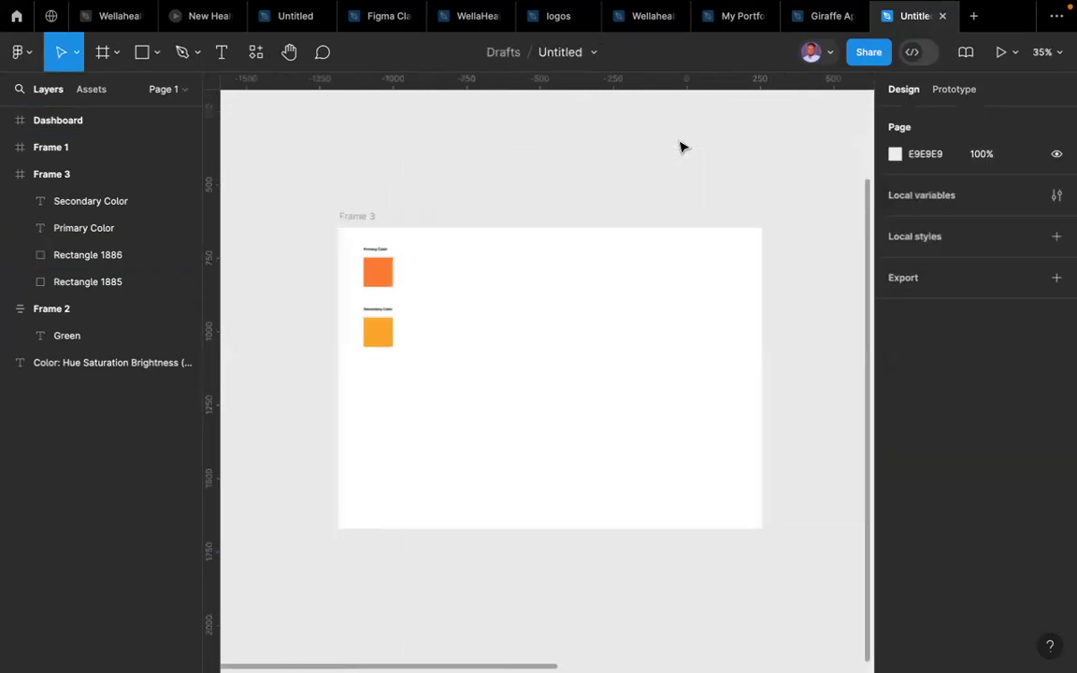
scroll(681, 147, "left", 3)
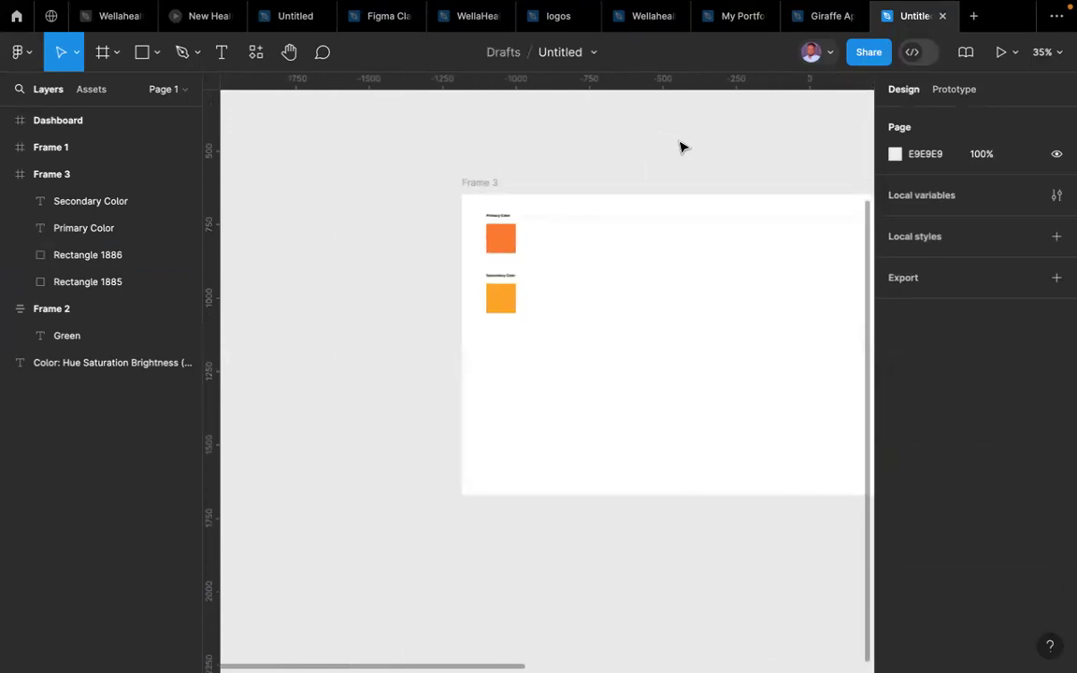
scroll(681, 147, "right", 4)
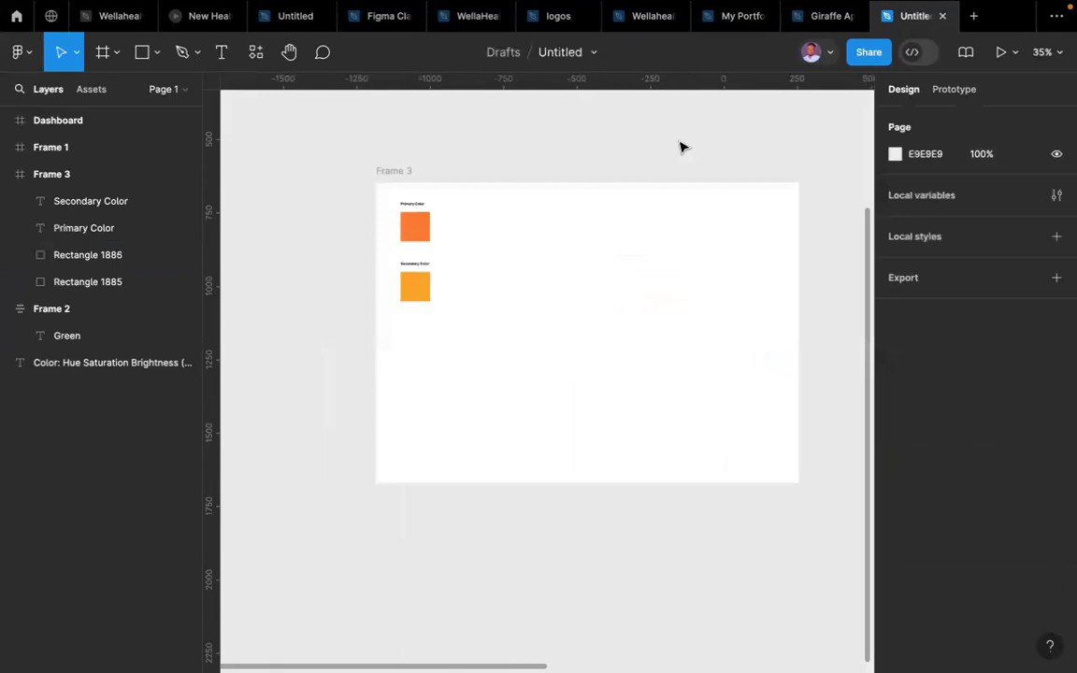
scroll(681, 147, "up", 5)
scroll(681, 147, "down", 3)
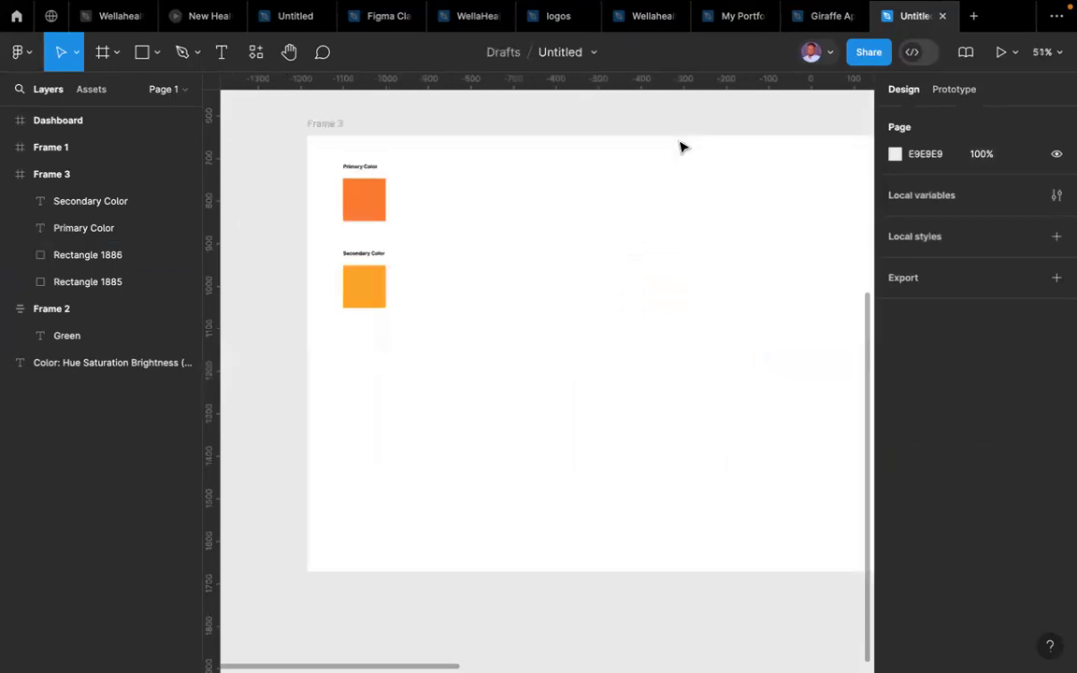
left_click(351, 255)
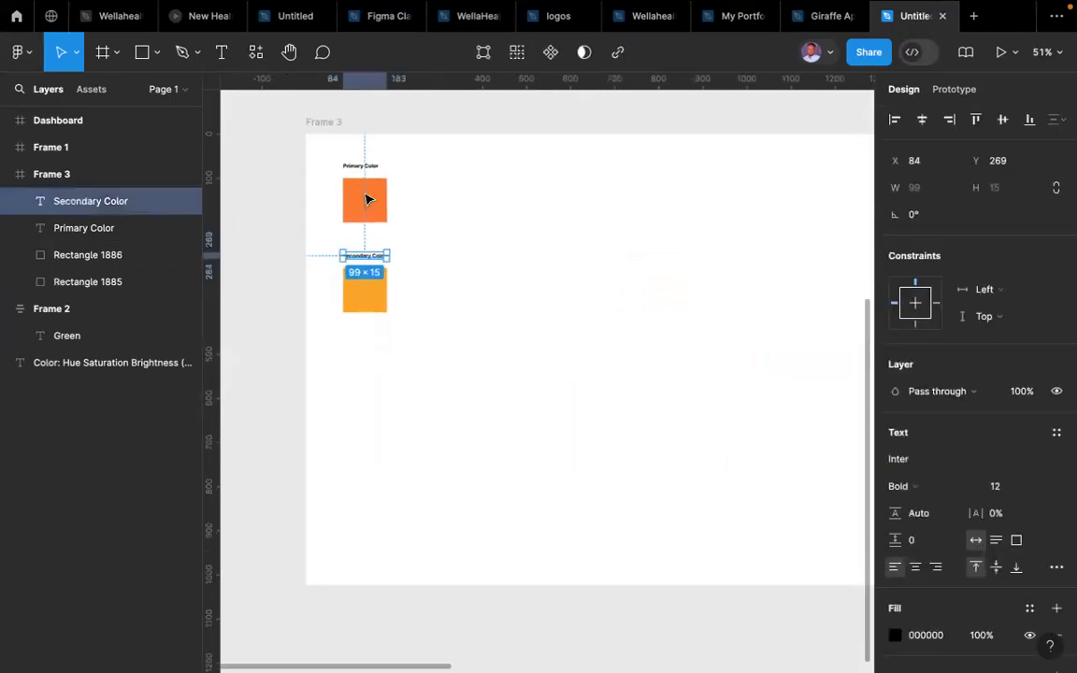
scroll(366, 200, "up", 5)
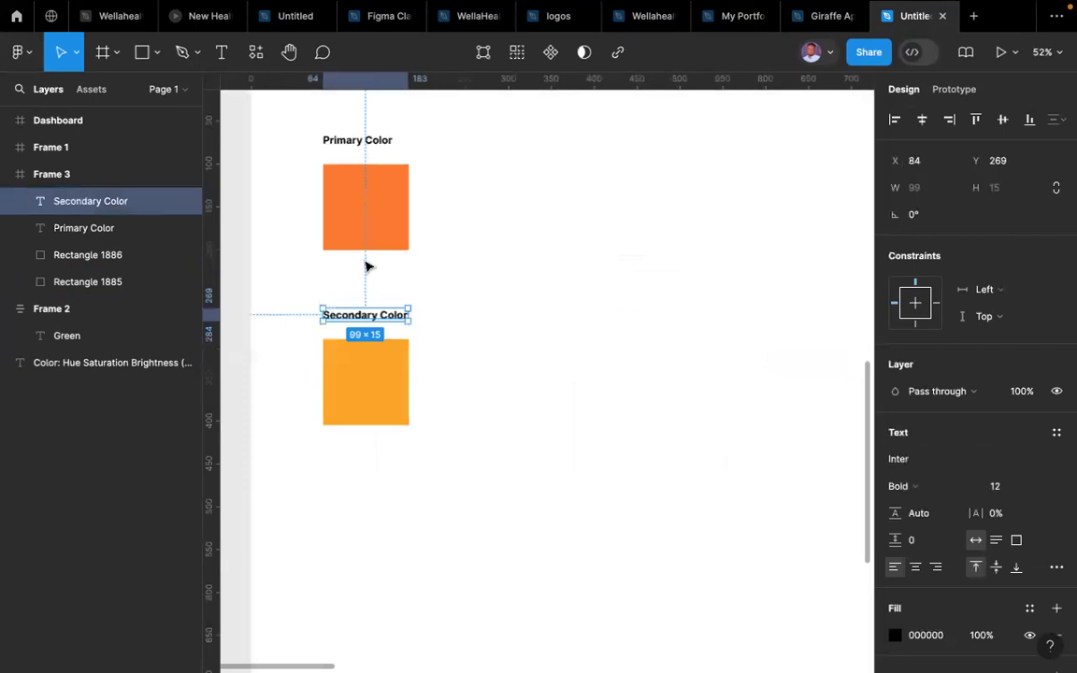
left_click(347, 131)
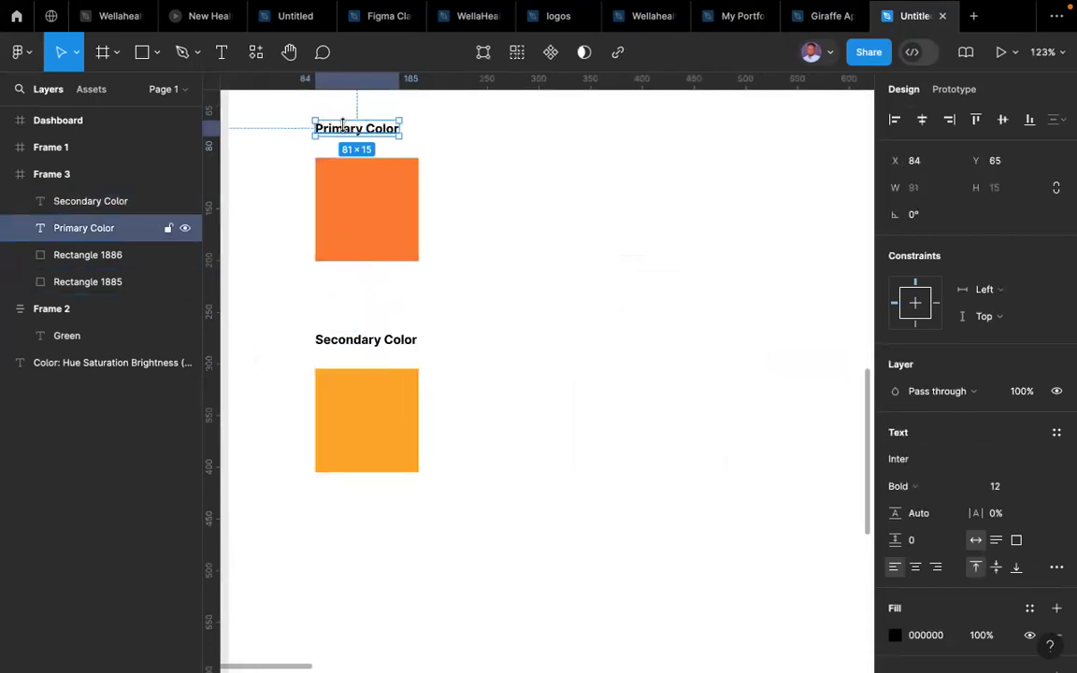
left_click(345, 345)
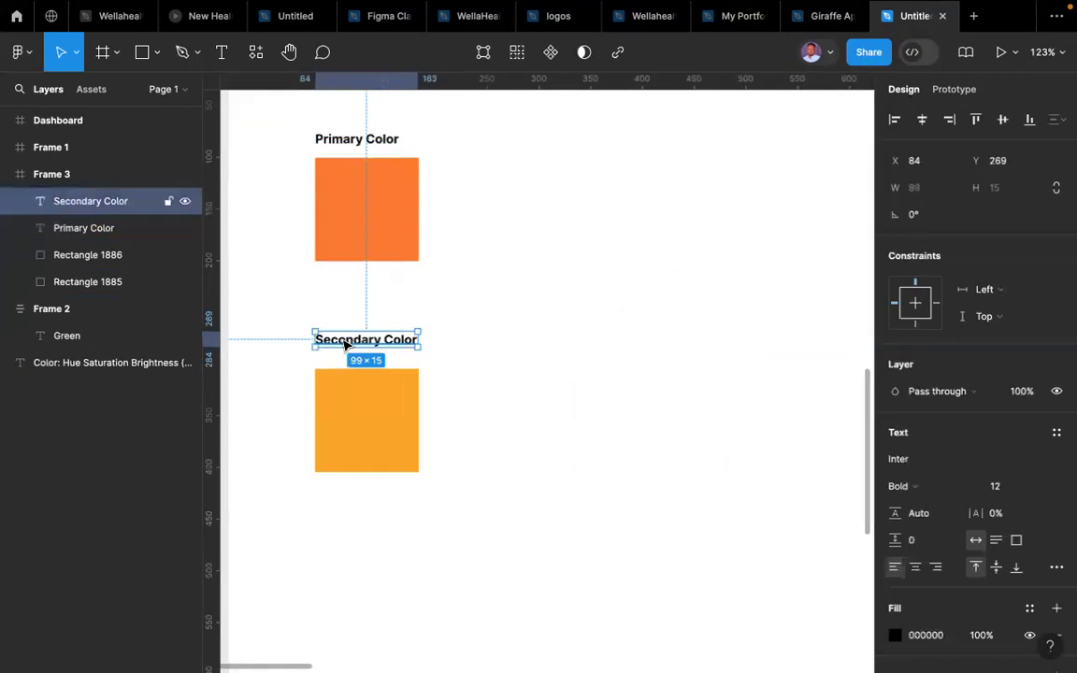
key("shift+Down")
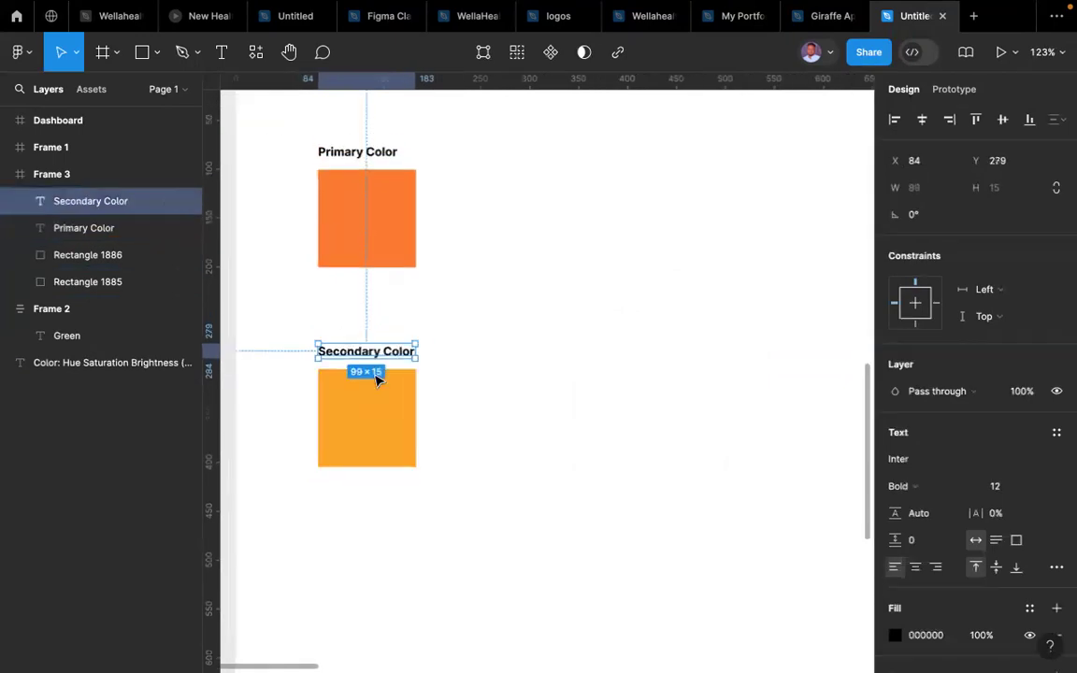
- Duplicate the Secondary Color label and swatch straight below, keeping an equal spacing of 78 between the groups
scroll(378, 374, "down", 5)
left_click(377, 399, "shift")
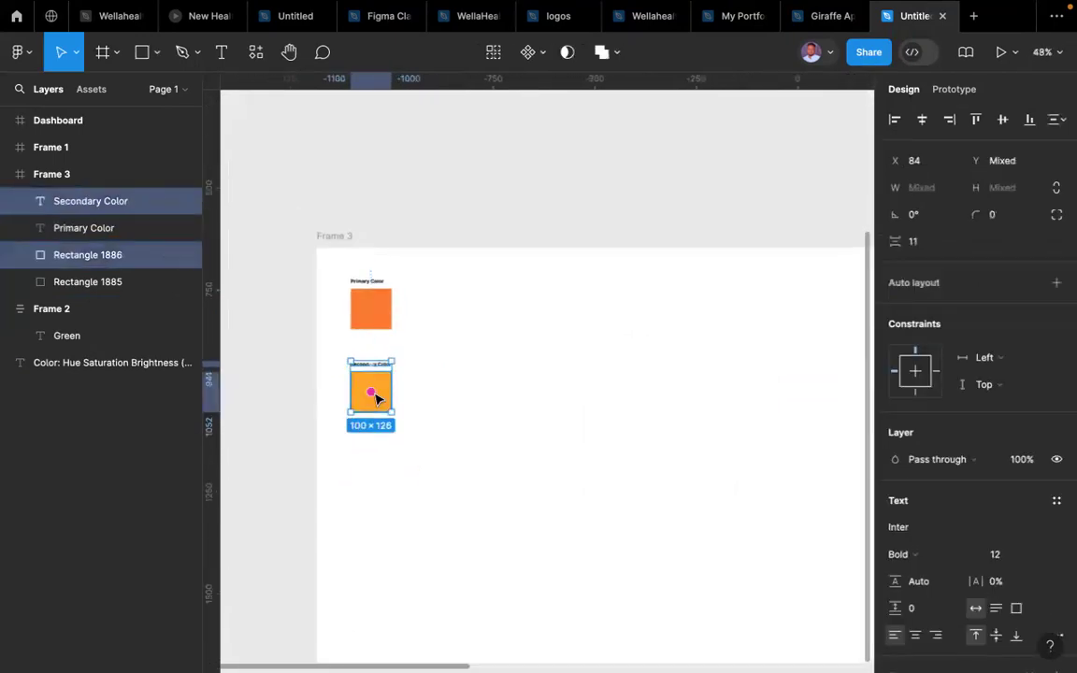
left_click_drag(377, 399, 380, 487)
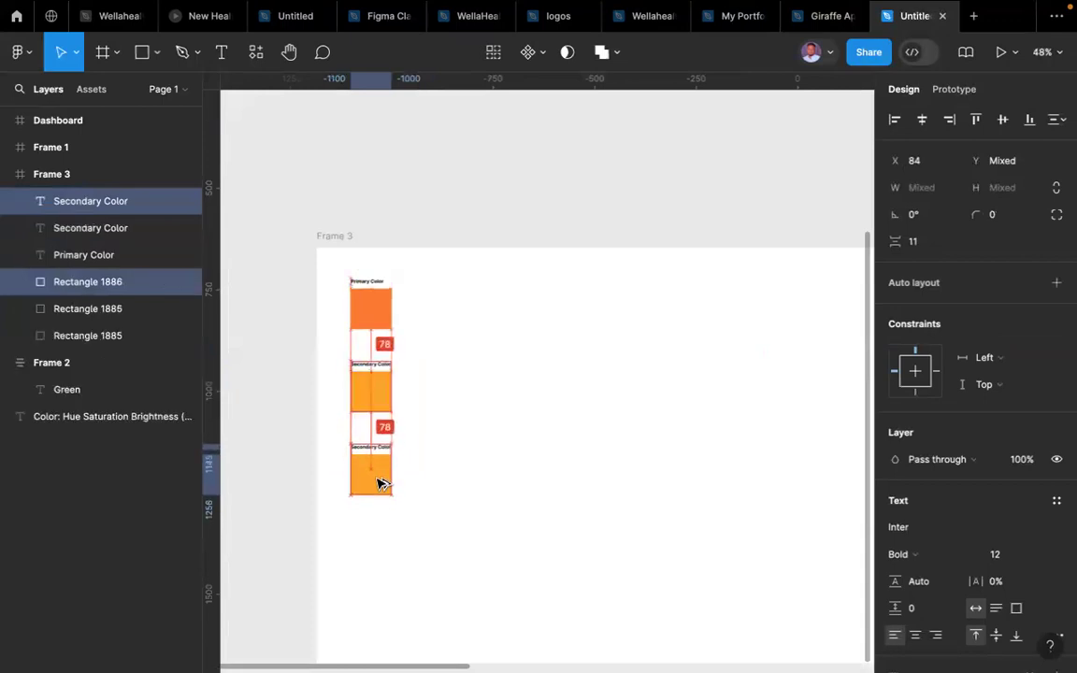
- Change the lowest swatch's label to "Accent colors"
scroll(378, 467, "up", 5)
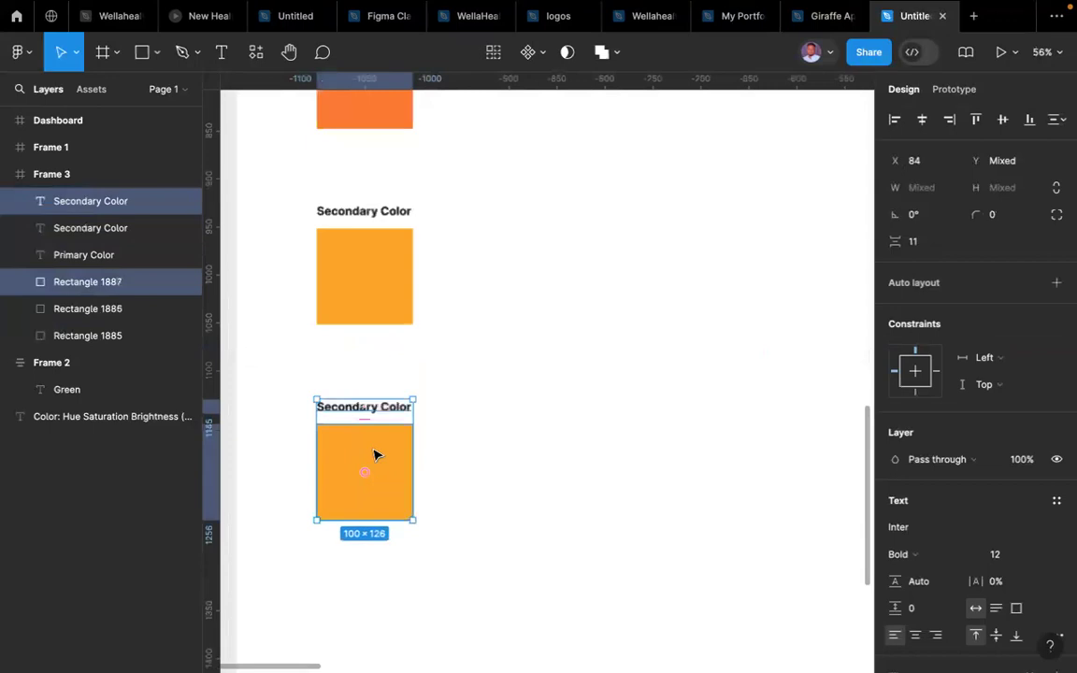
double_click(335, 385)
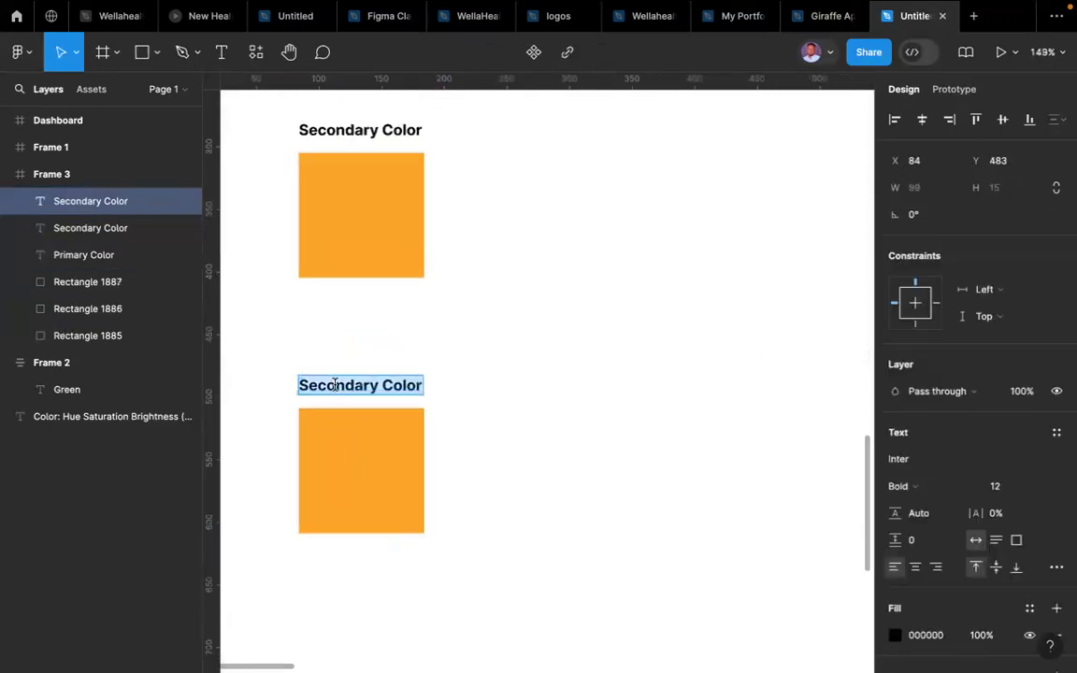
type("Accent")
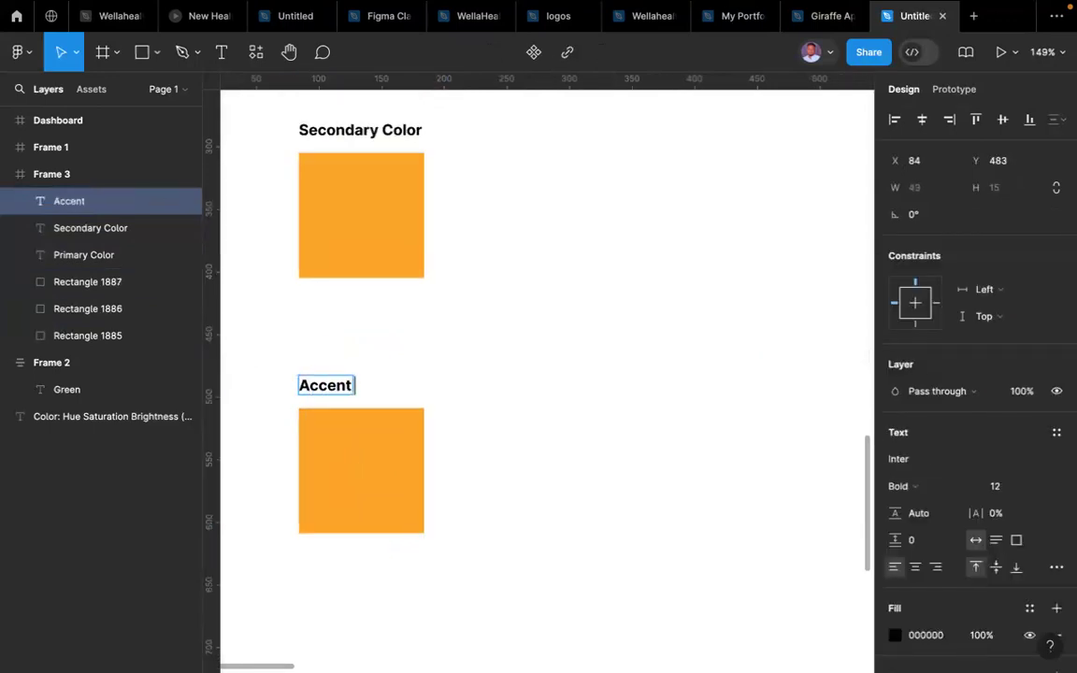
type(" colors")
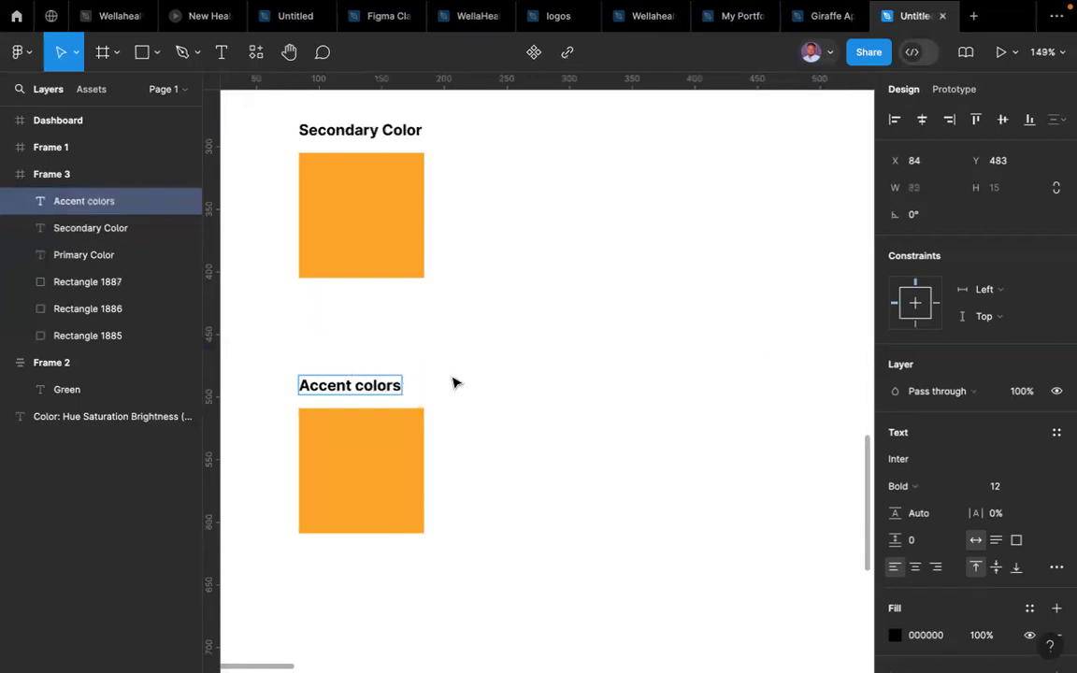
key("Escape")
key("Escape")
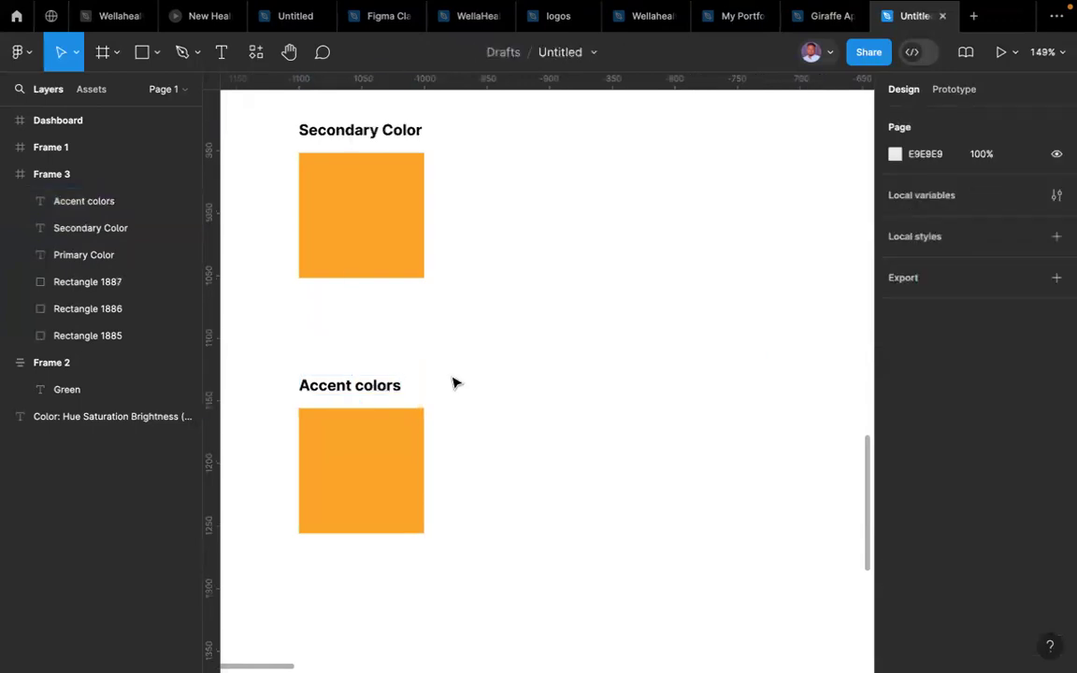
- Select the Accent colors swatch for recoloring from the Dashboard frame
scroll(454, 382, "down", 5)
scroll(454, 381, "up", 5)
scroll(455, 381, "down", 5)
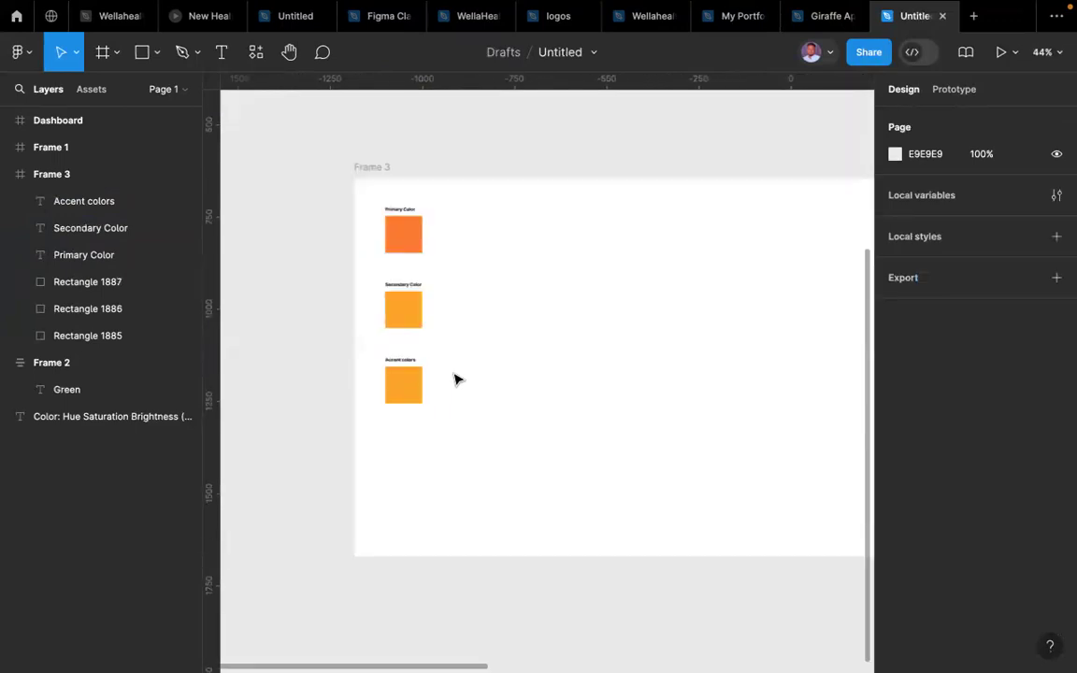
scroll(456, 380, "up", 3)
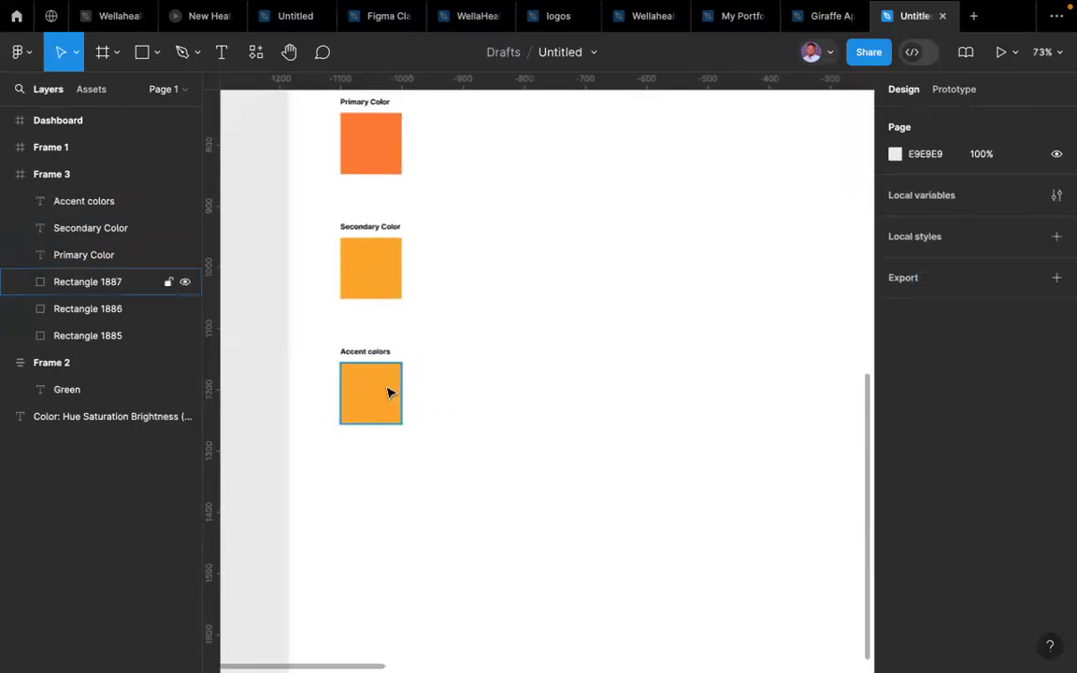
left_click(390, 392)
scroll(390, 393, "down", 5)
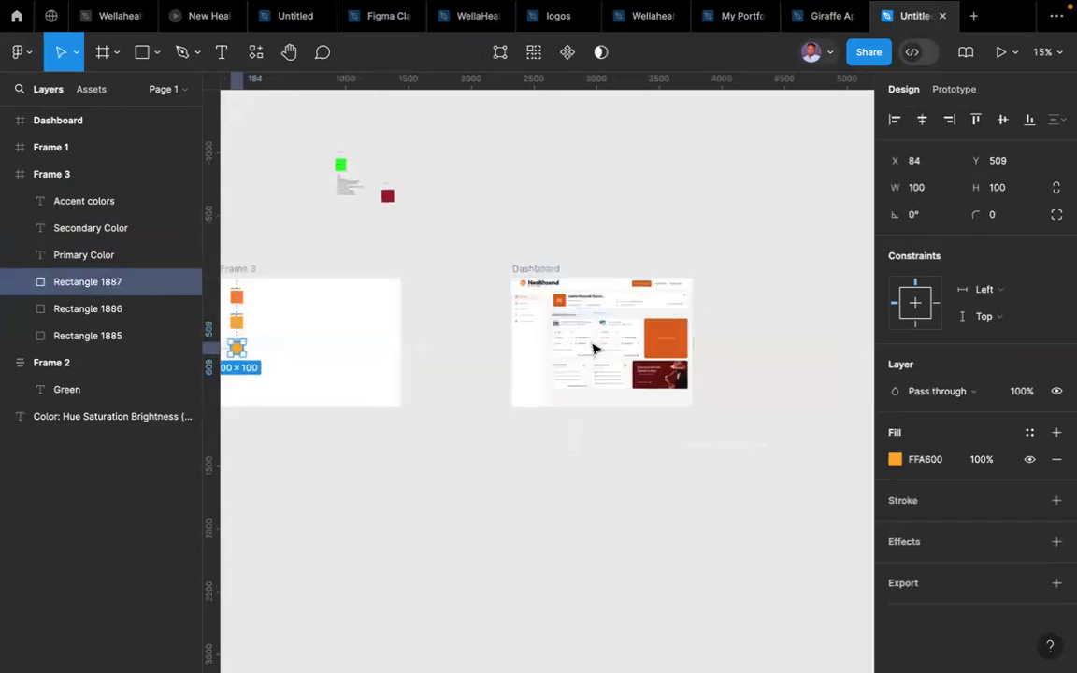
- Examine how the colors are used across the Dashboard frame, then return to the swatches in Frame 3
scroll(596, 349, "up", 10)
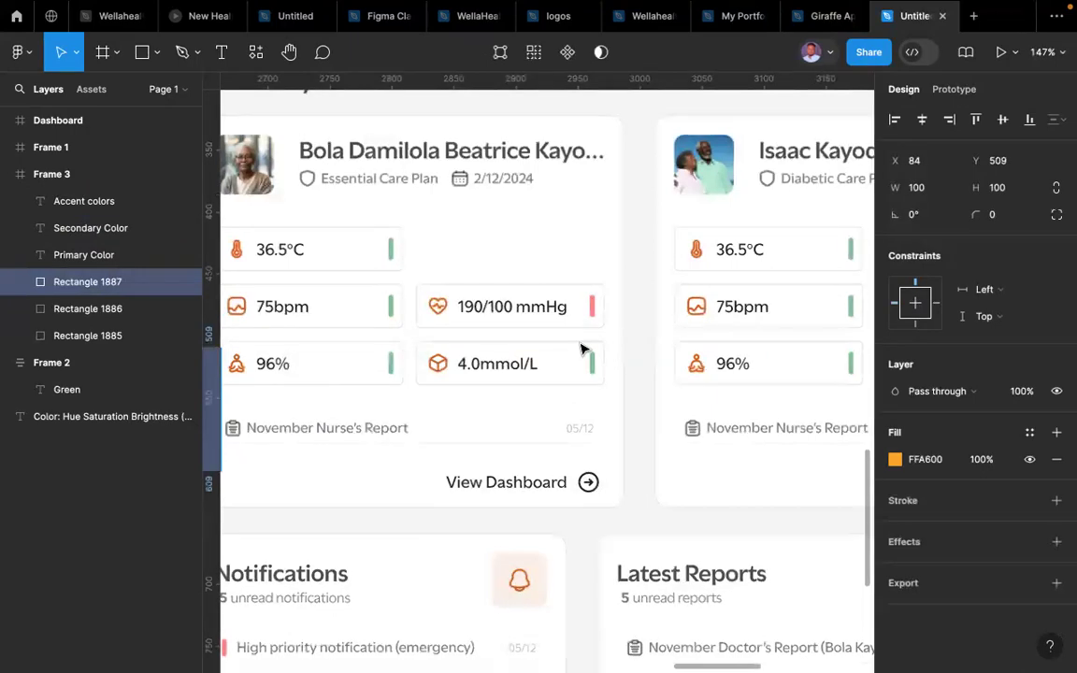
scroll(581, 350, "down", 2)
scroll(581, 350, "down", 5)
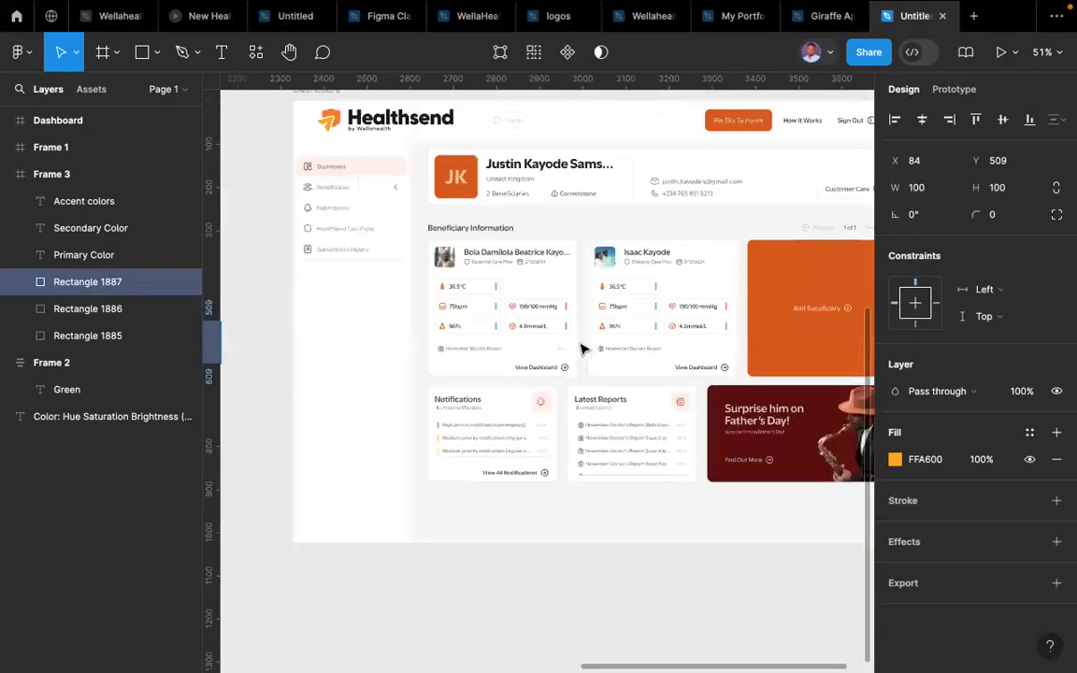
scroll(581, 350, "right", 3)
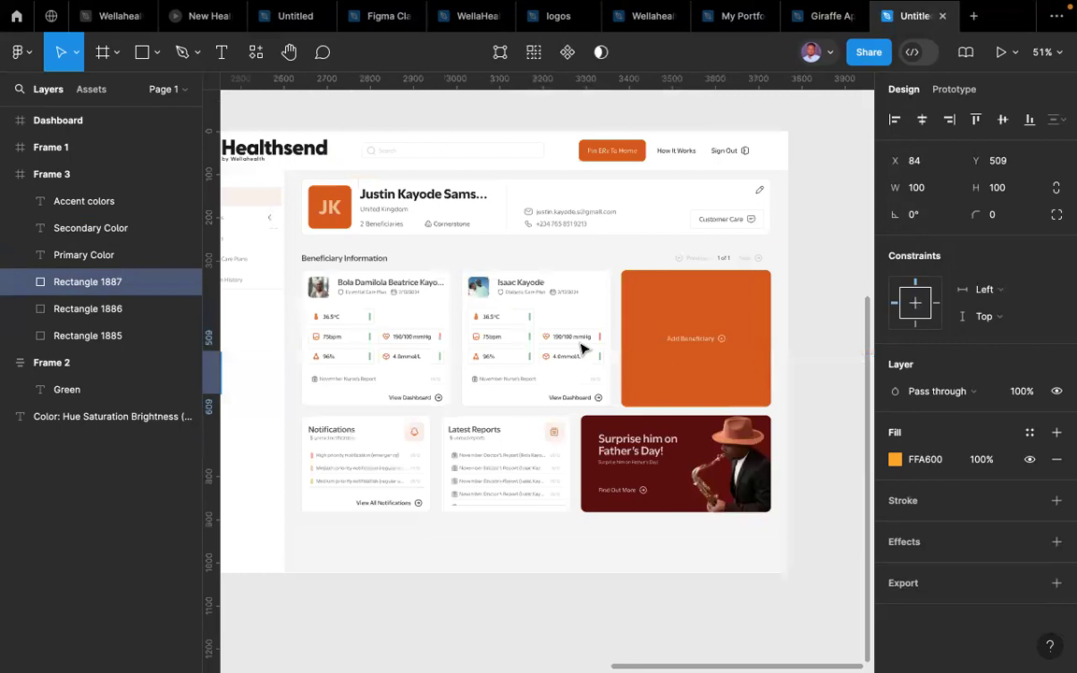
scroll(580, 350, "left", 10)
scroll(581, 349, "left", 10)
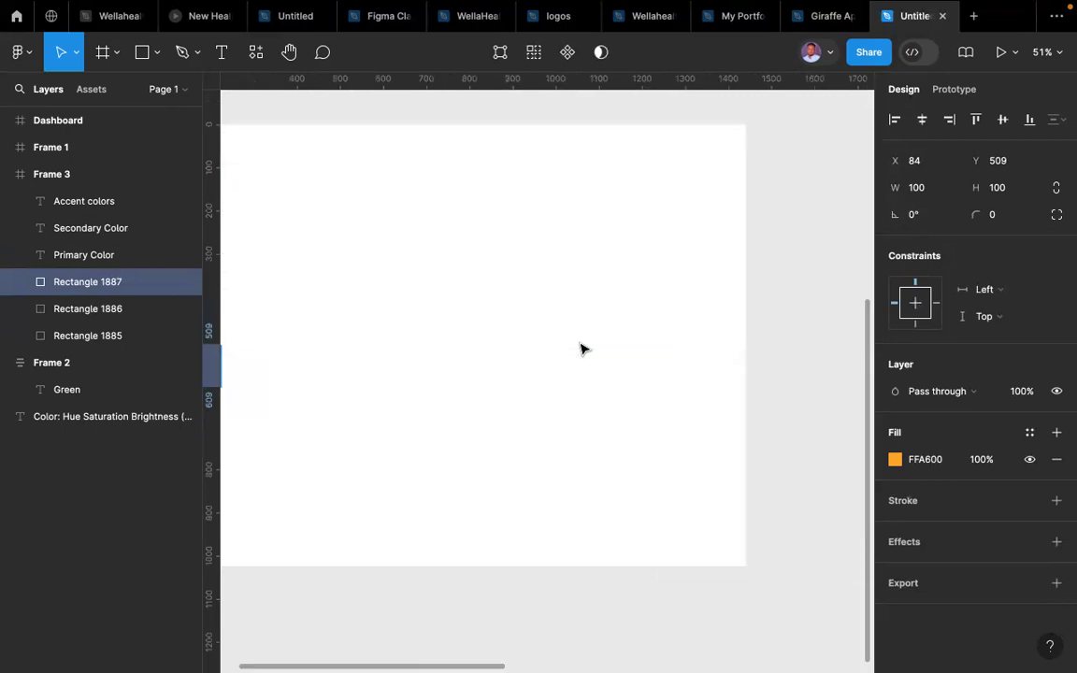
scroll(581, 350, "left", 4)
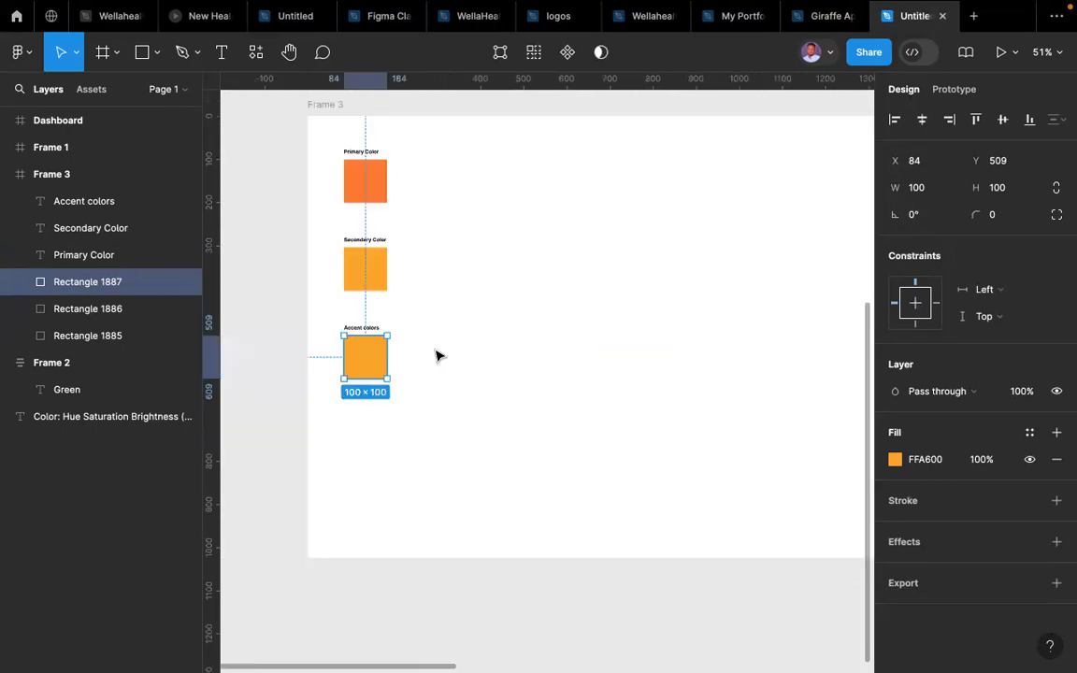
- Duplicate the accent color square twice along its row, with the copies at X 243 and X 402
scroll(435, 355, "up", 5)
left_click_drag(329, 353, 443, 354)
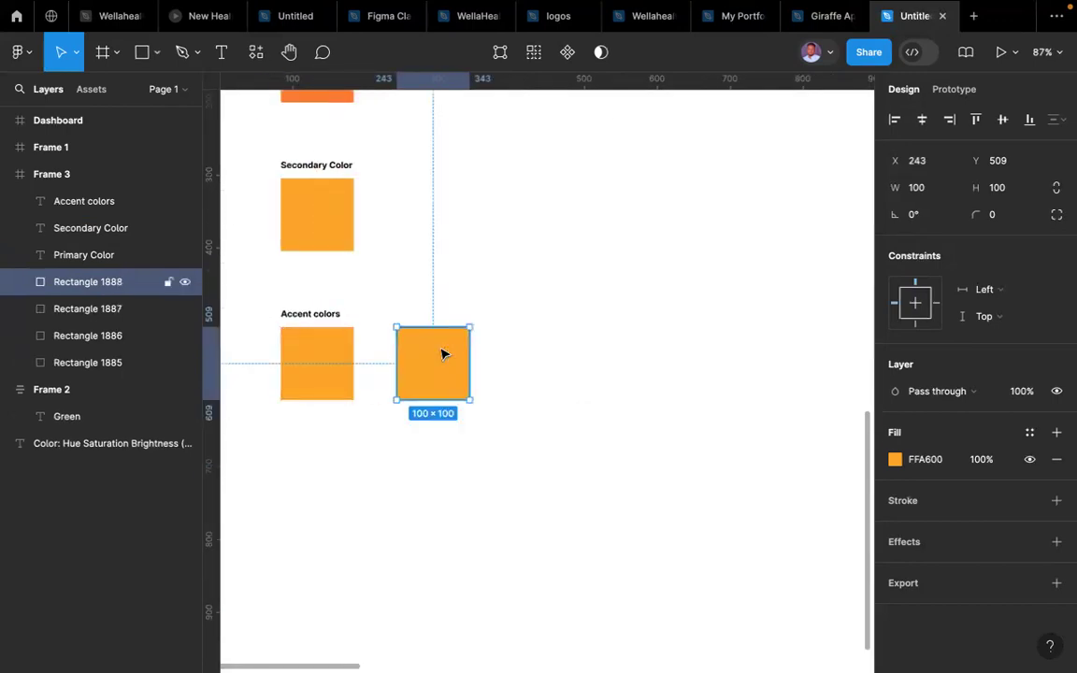
key("super+d")
- Examine the status colors on the Dashboard's beneficiary and notification cards, and compare them with the accent swatches in Frame 3
scroll(444, 354, "down", 6)
scroll(443, 354, "right", 5)
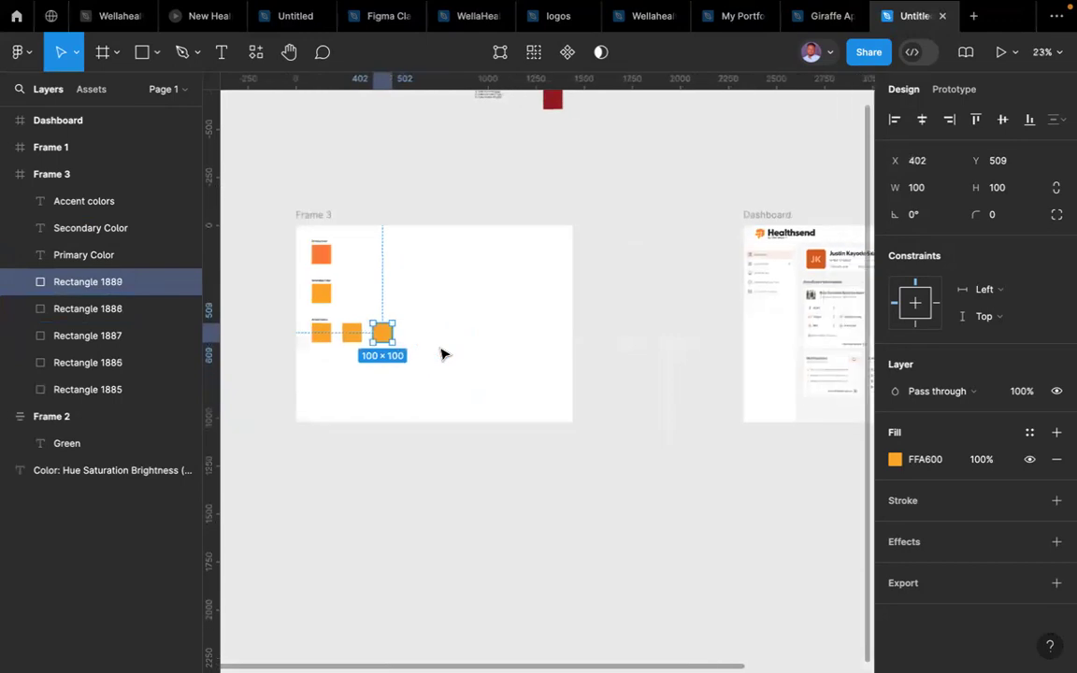
scroll(486, 345, "up", 5)
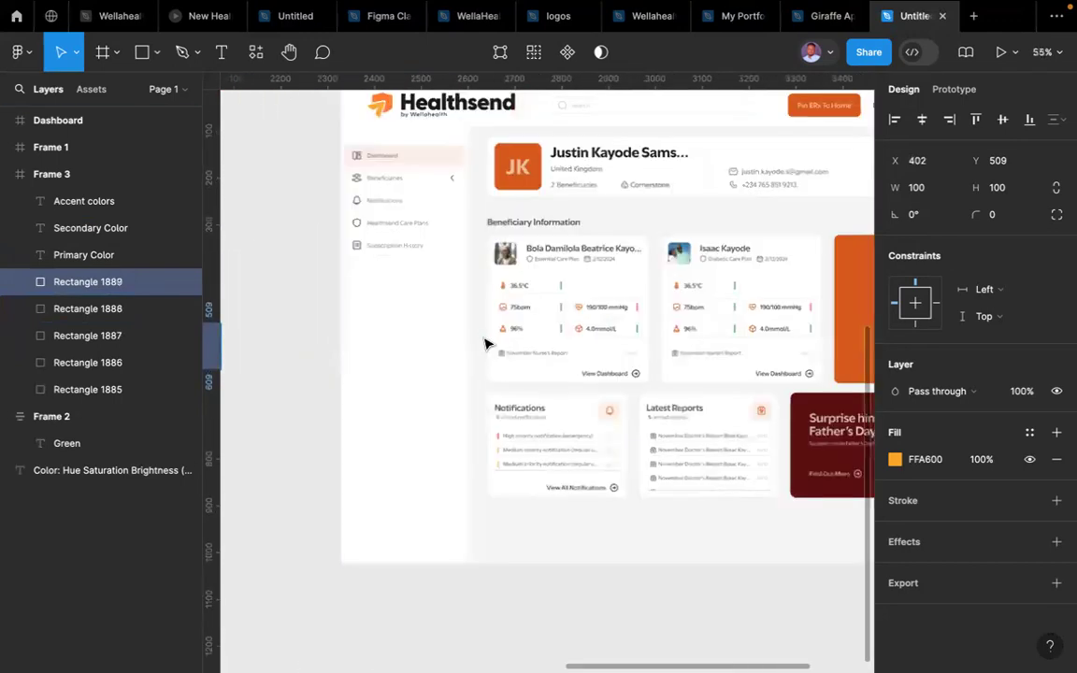
scroll(485, 345, "right", 3)
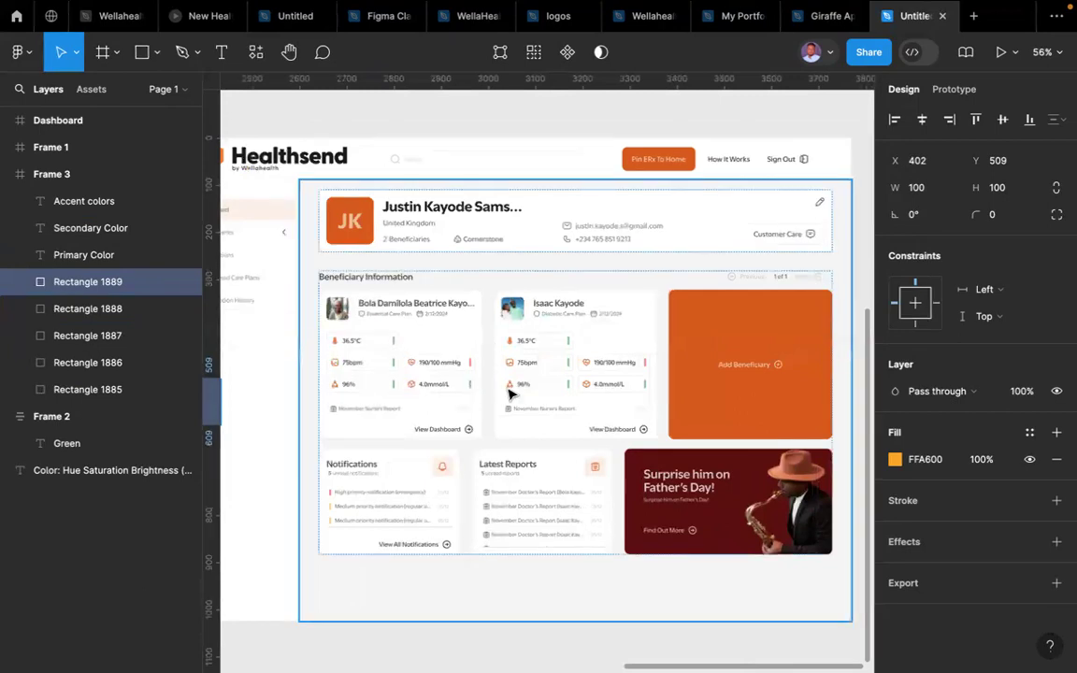
scroll(574, 409, "left", 10)
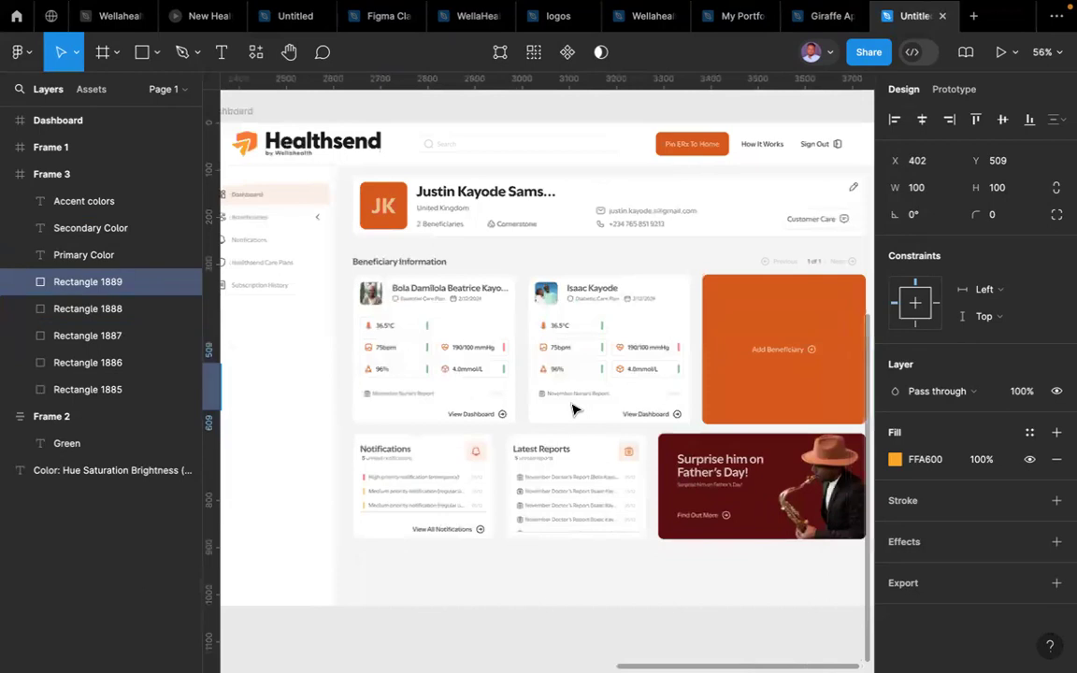
scroll(574, 409, "right", 7)
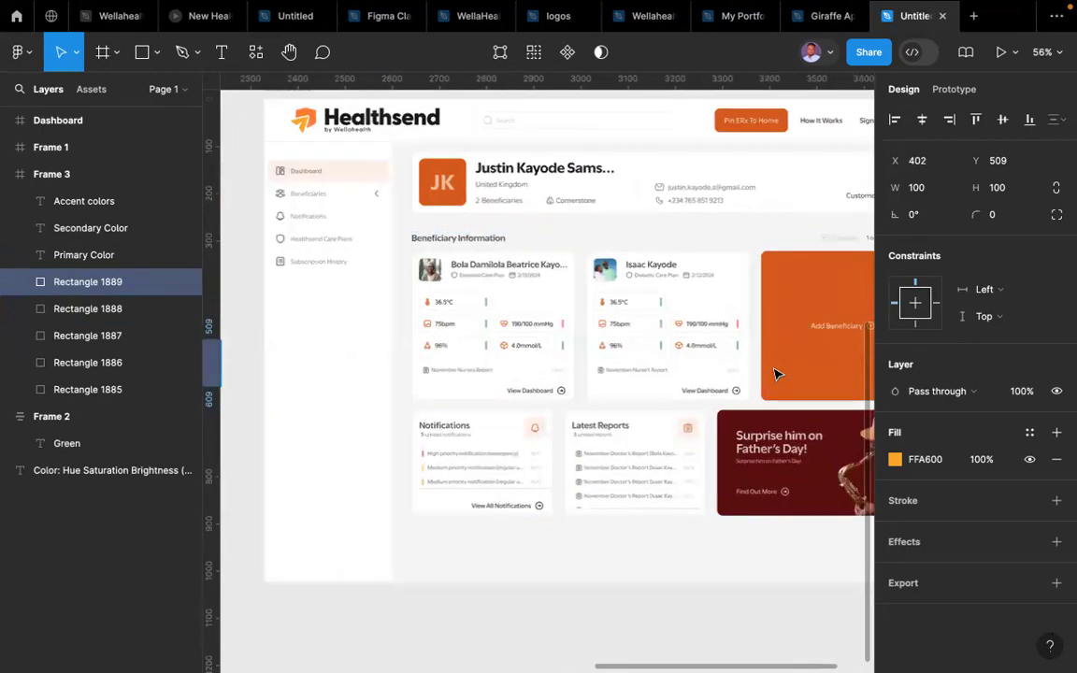
scroll(775, 374, "down", 5)
scroll(774, 374, "left", 10)
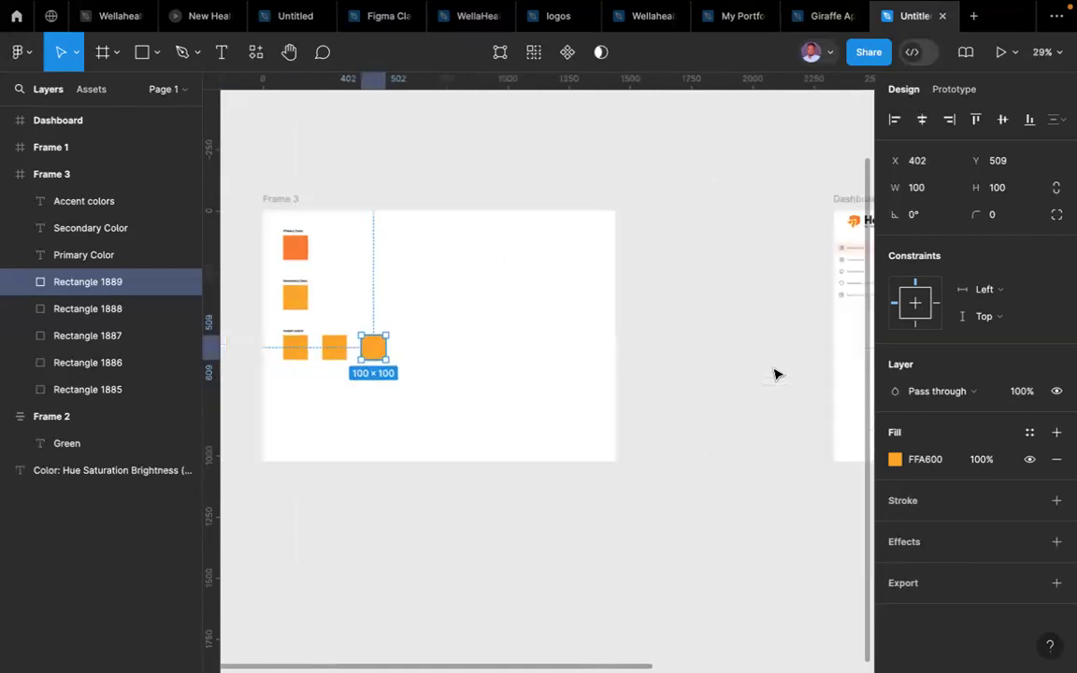
scroll(286, 339, "up", 2)
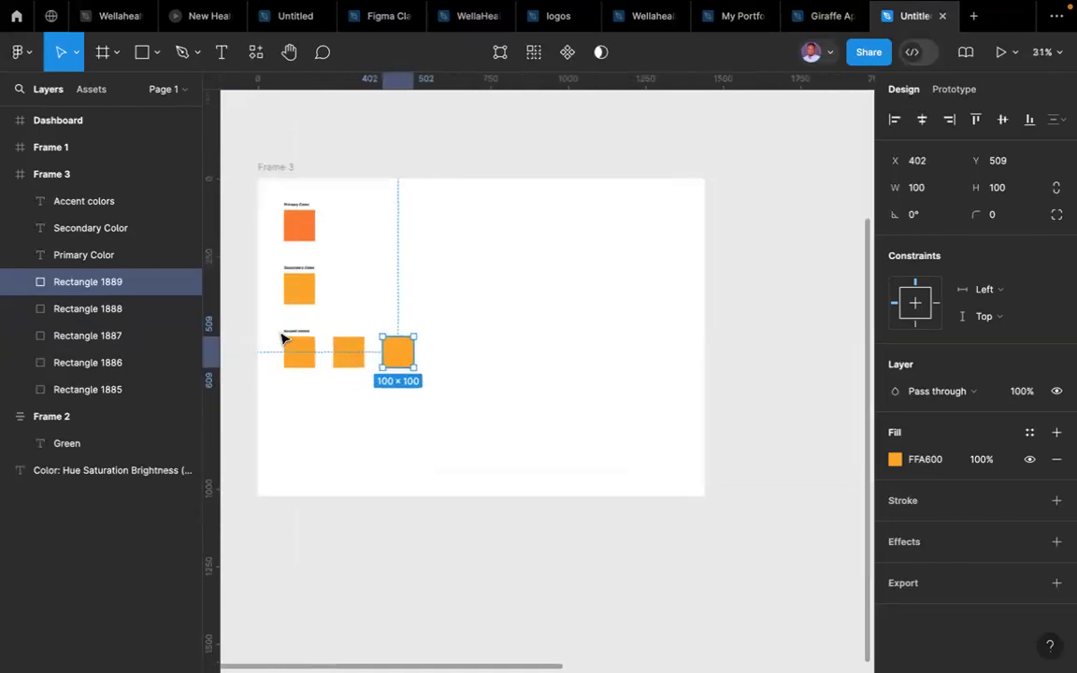
scroll(327, 409, "up", 5)
scroll(327, 408, "down", 1)
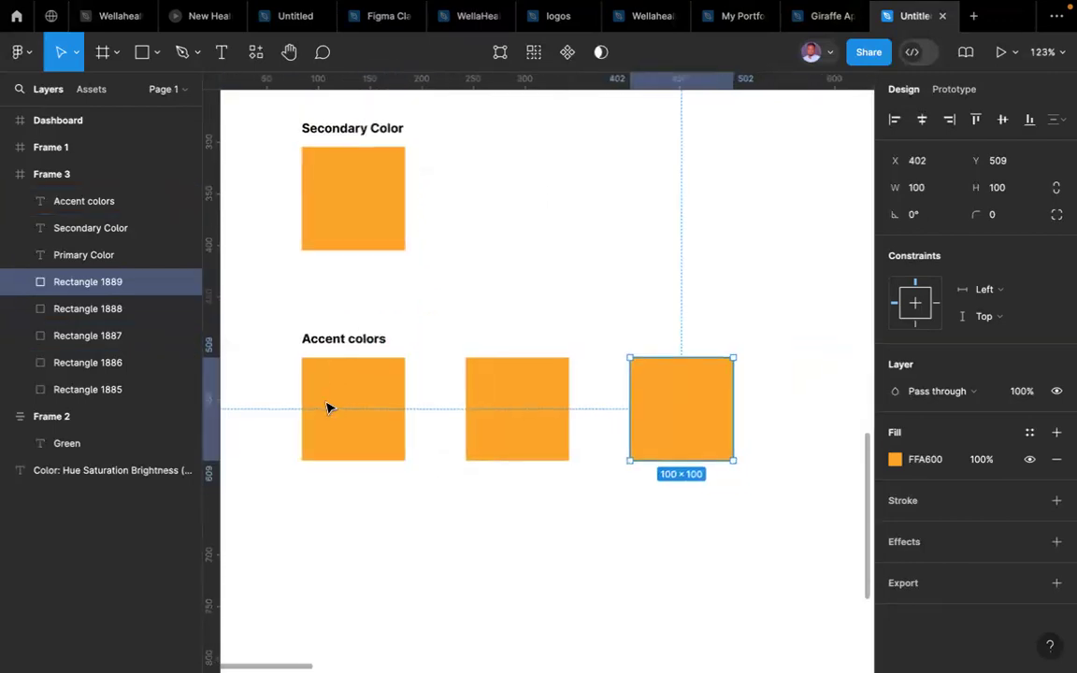
scroll(328, 408, "down", 3)
scroll(328, 408, "up", 3)
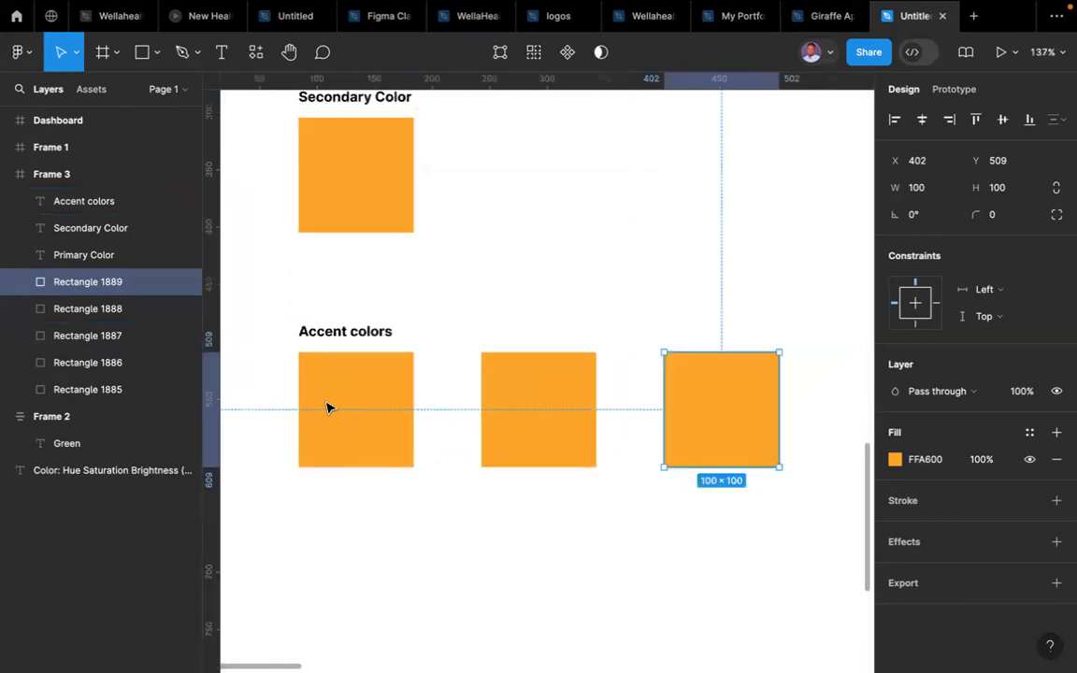
left_click(338, 331)
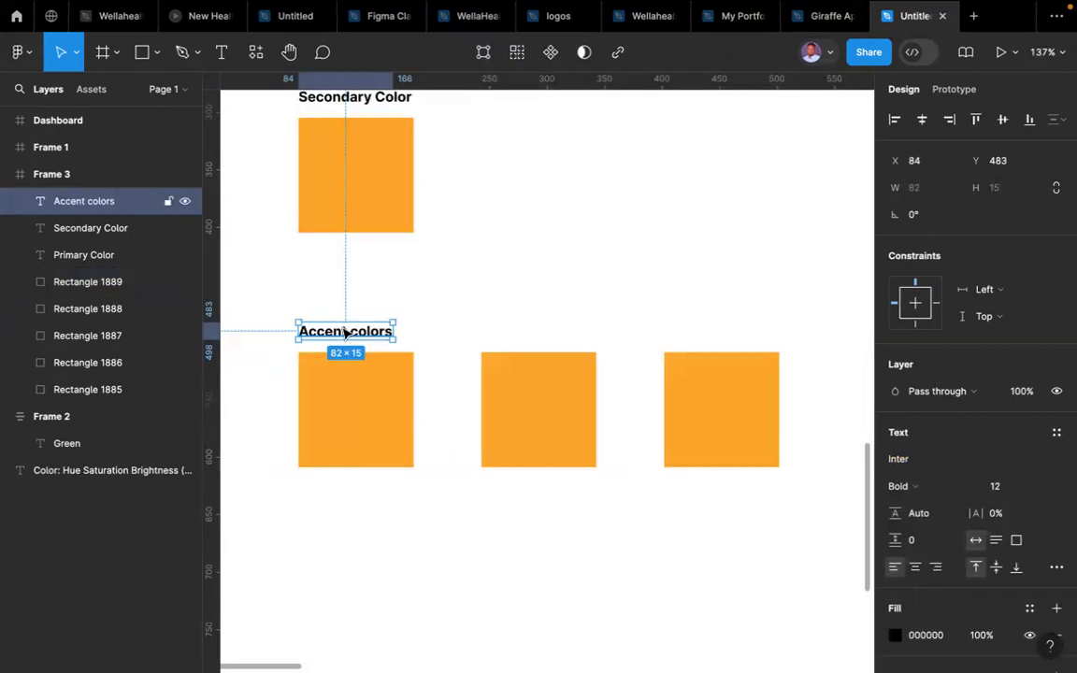
key("shift+Up")
key("shift+Up")
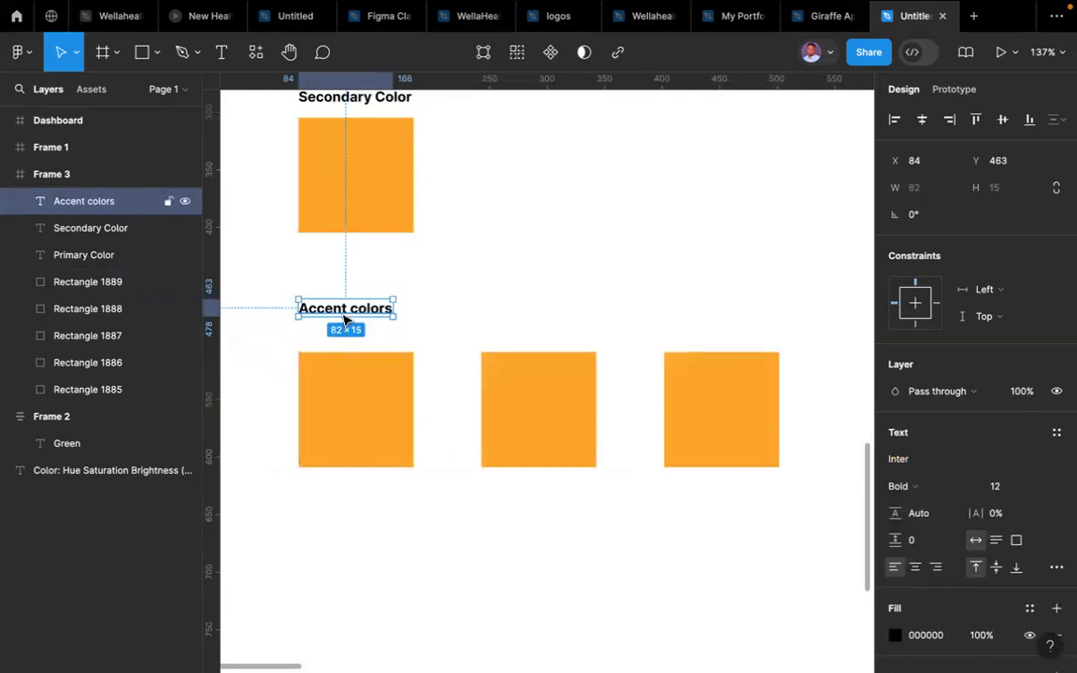
key("ctrl+z")
key("ctrl+z")
- Place copies of the Accent colors label beneath the three accent squares at Y 620 and change the first copy's text to Success
left_click(345, 332)
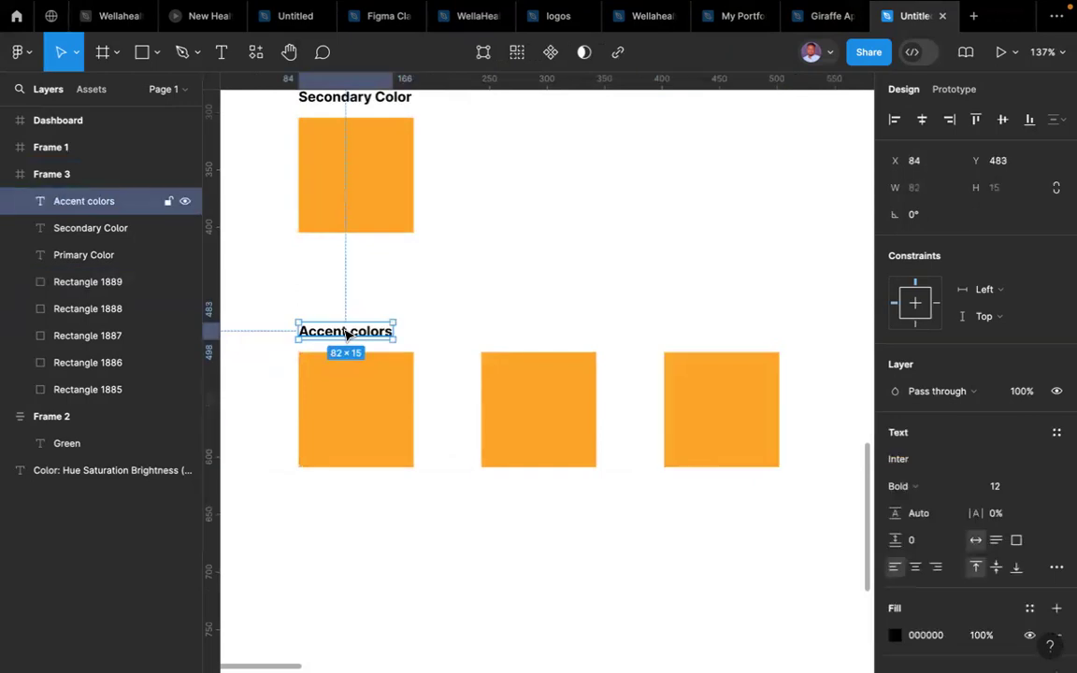
left_click_drag(345, 333, 718, 478)
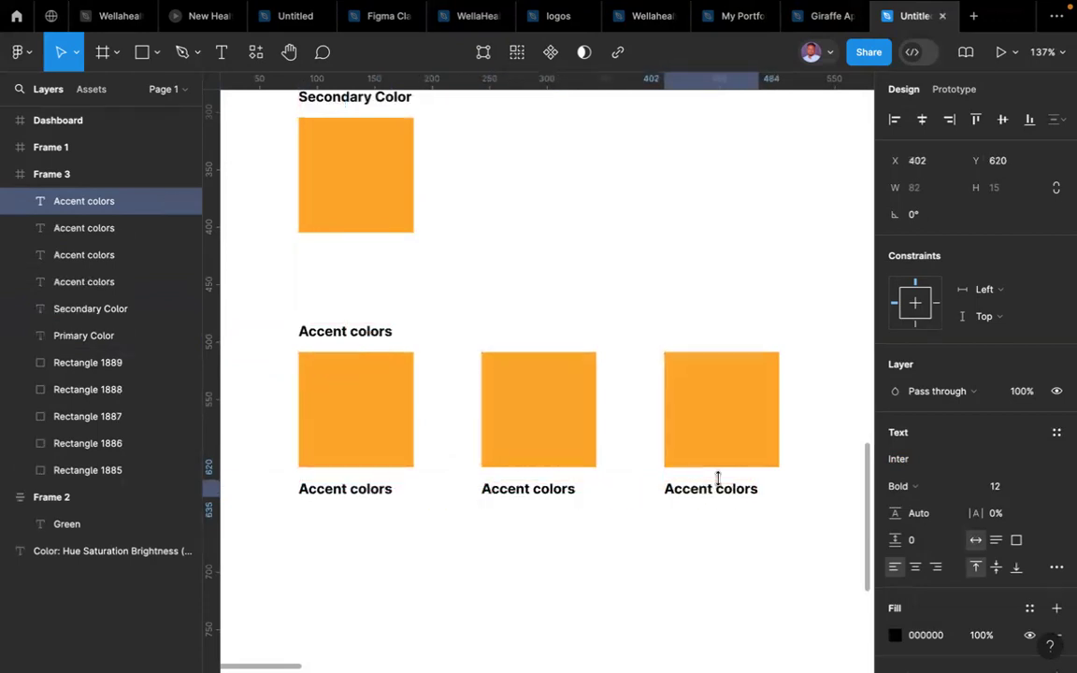
left_click(339, 489)
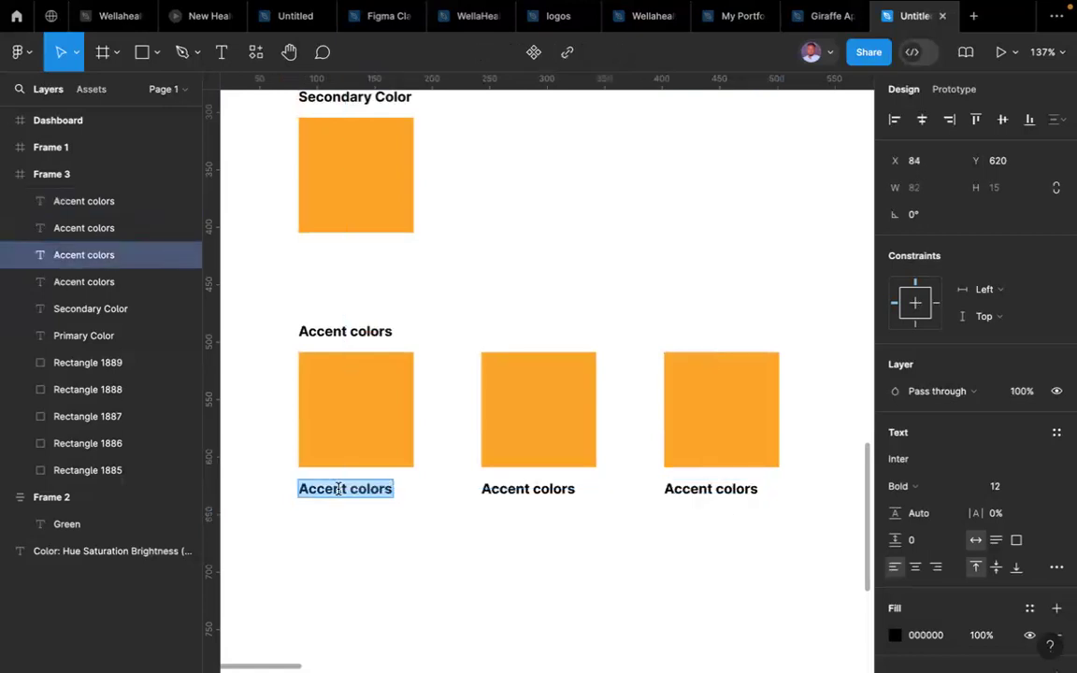
type("Success")
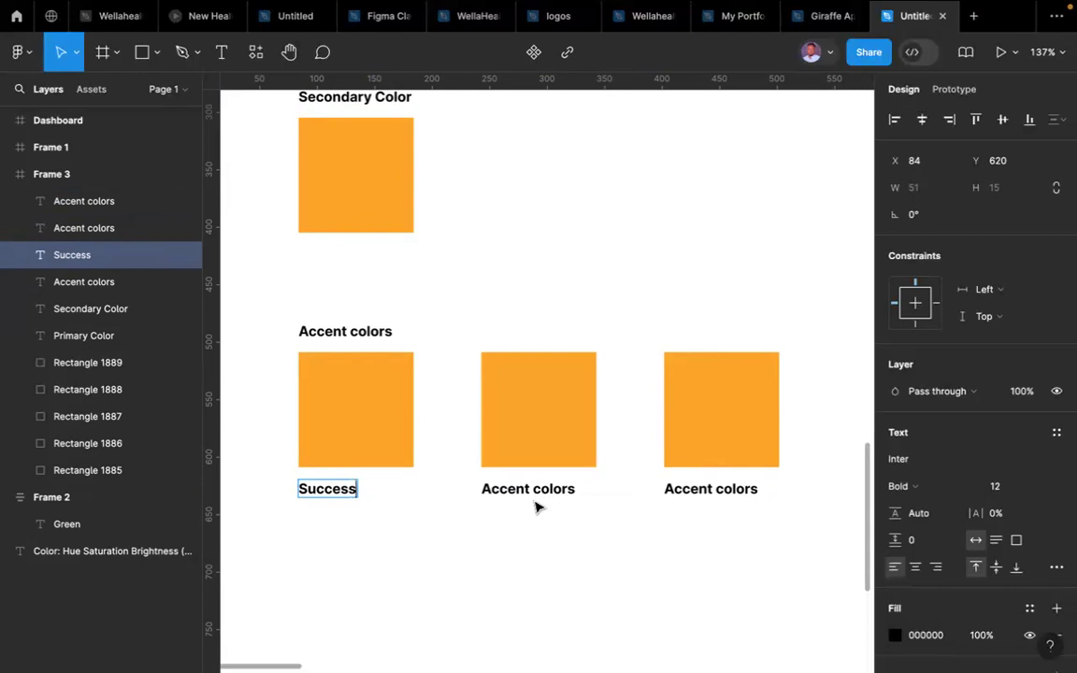
- Change the label under the third accent square to Fail and the one under the middle square to Warning
double_click(683, 487)
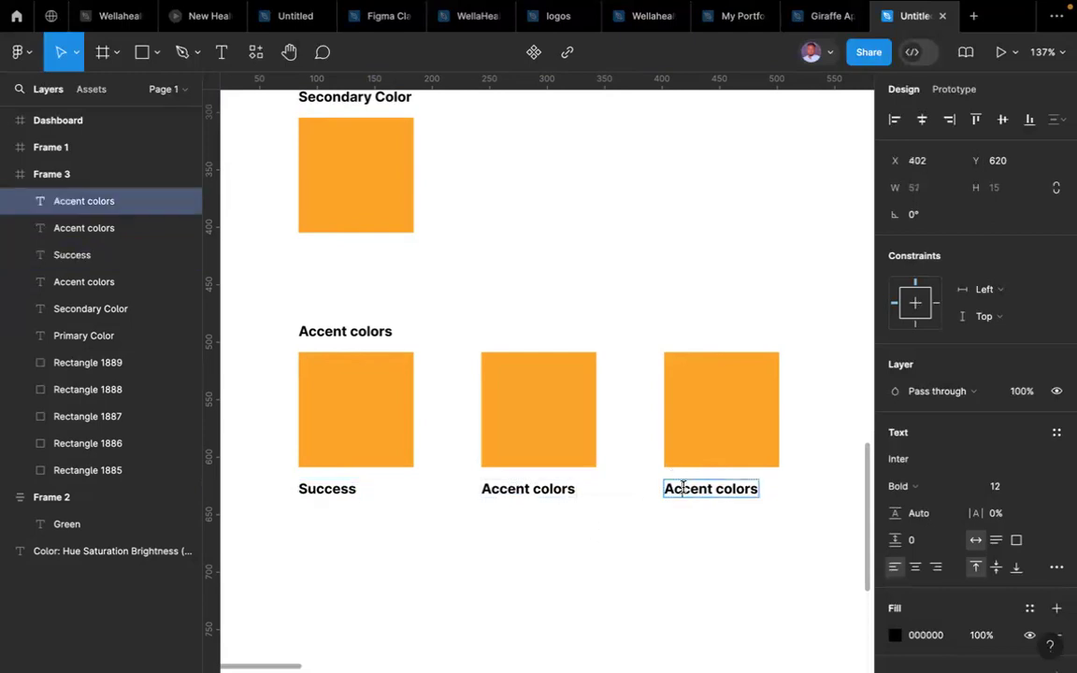
triple_click(683, 487)
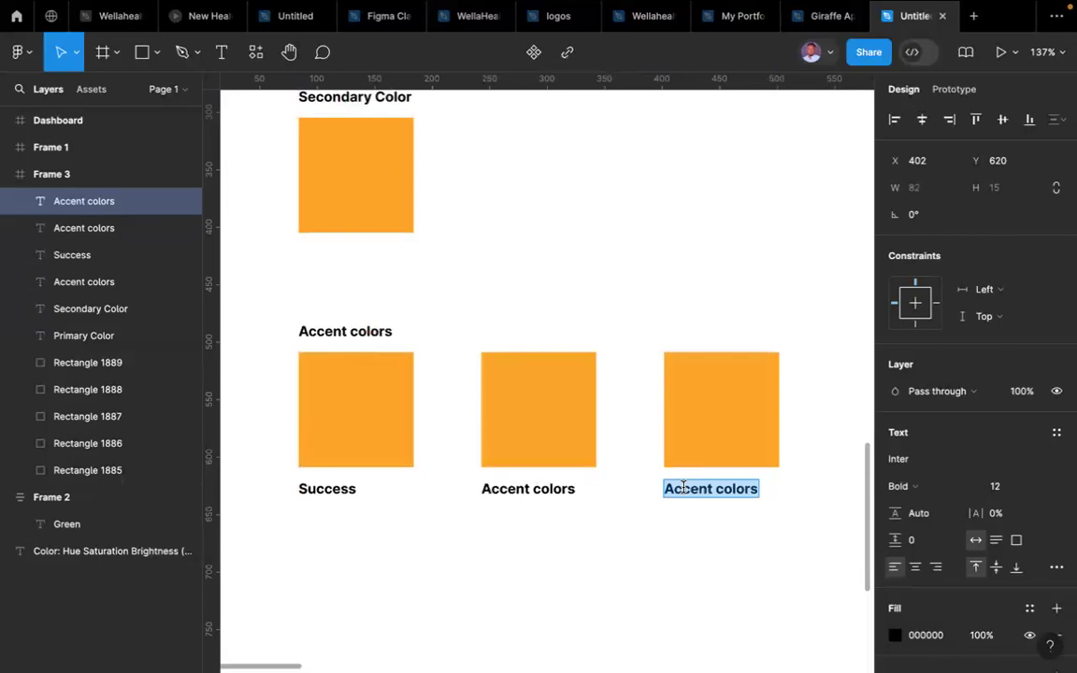
type("Fail")
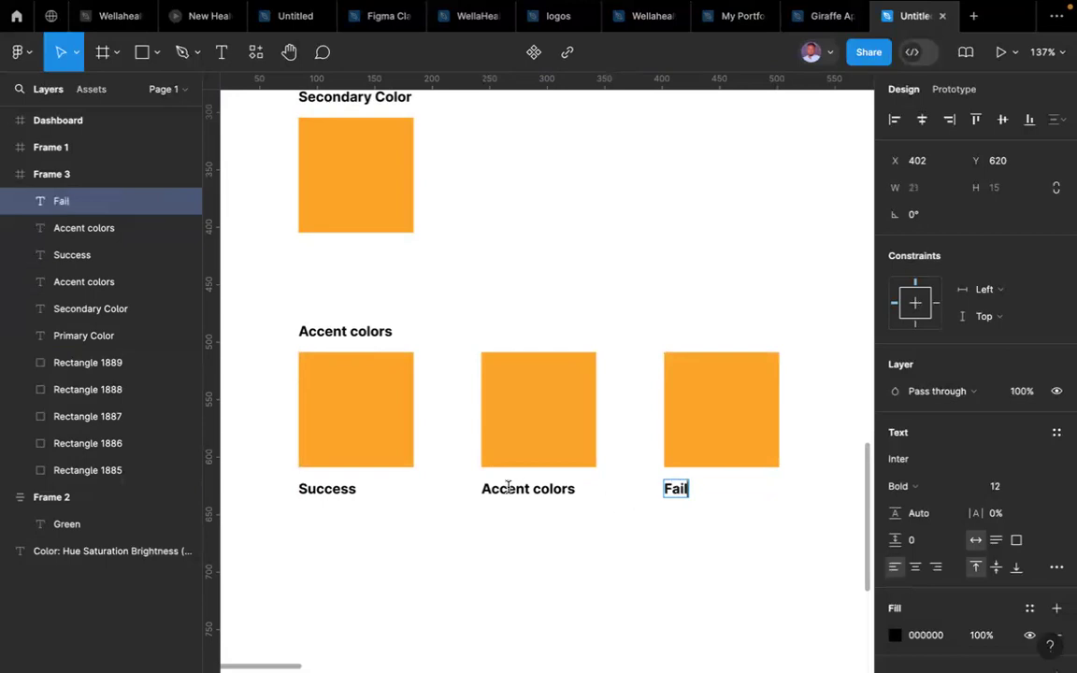
triple_click(507, 489)
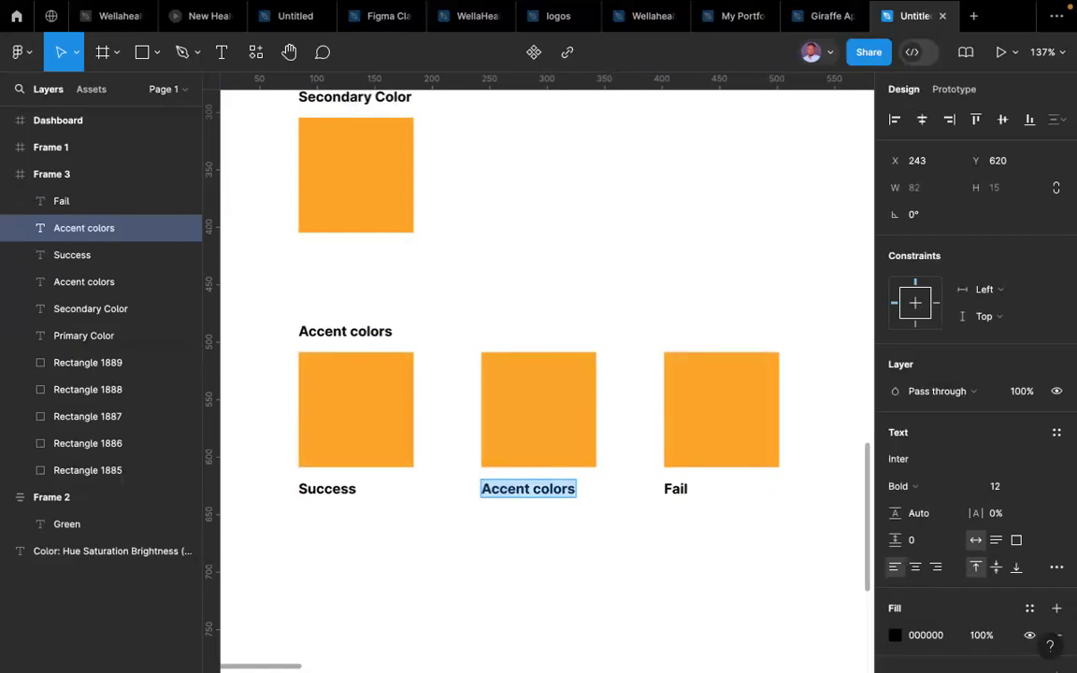
type("Warnij")
key("BackSpace")
type("ng")
key("Escape")
left_click(505, 547)
- Change the fill of the Success square to the green 00D971 at 100% opacity
scroll(505, 547, "down", 3)
scroll(505, 546, "down", 8, "ctrl")
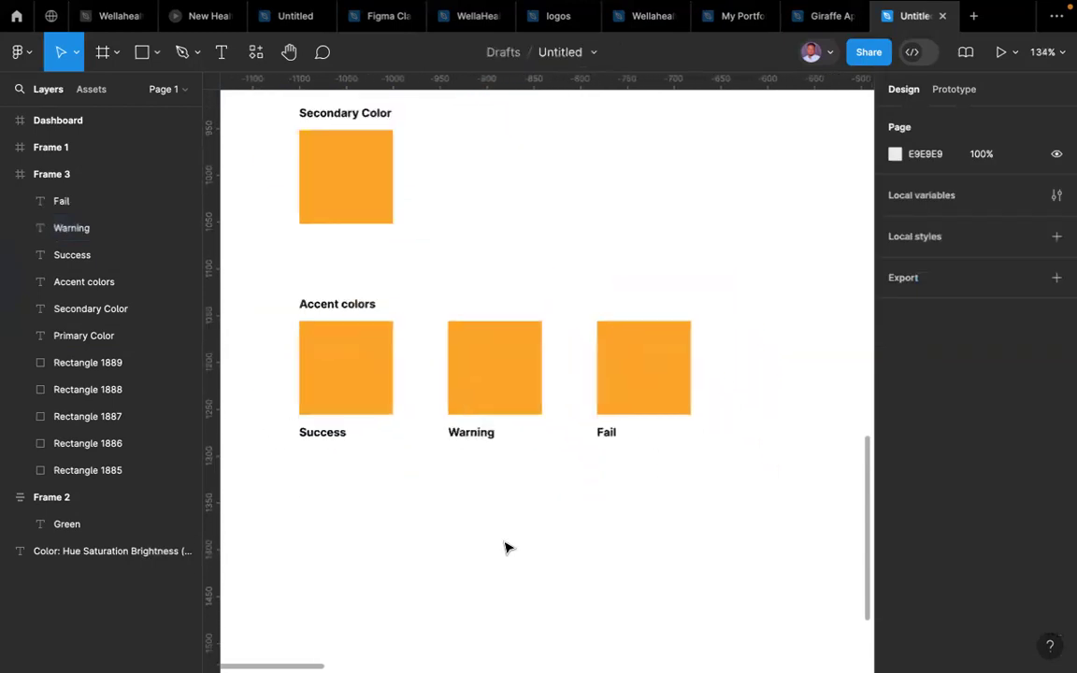
left_click(427, 440)
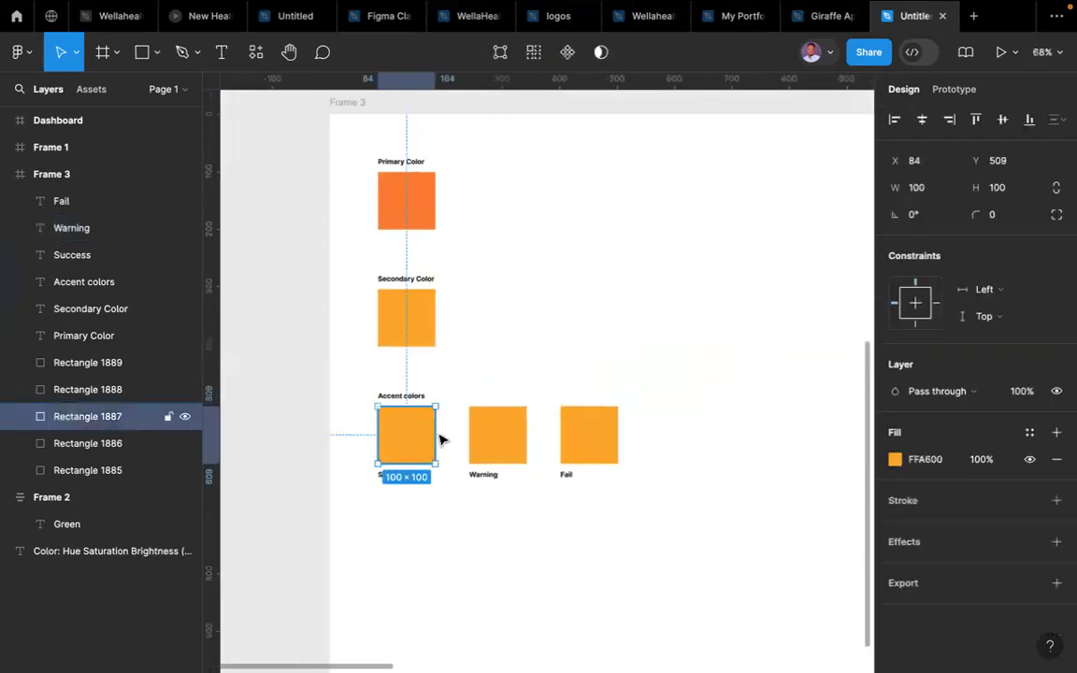
left_click(895, 461)
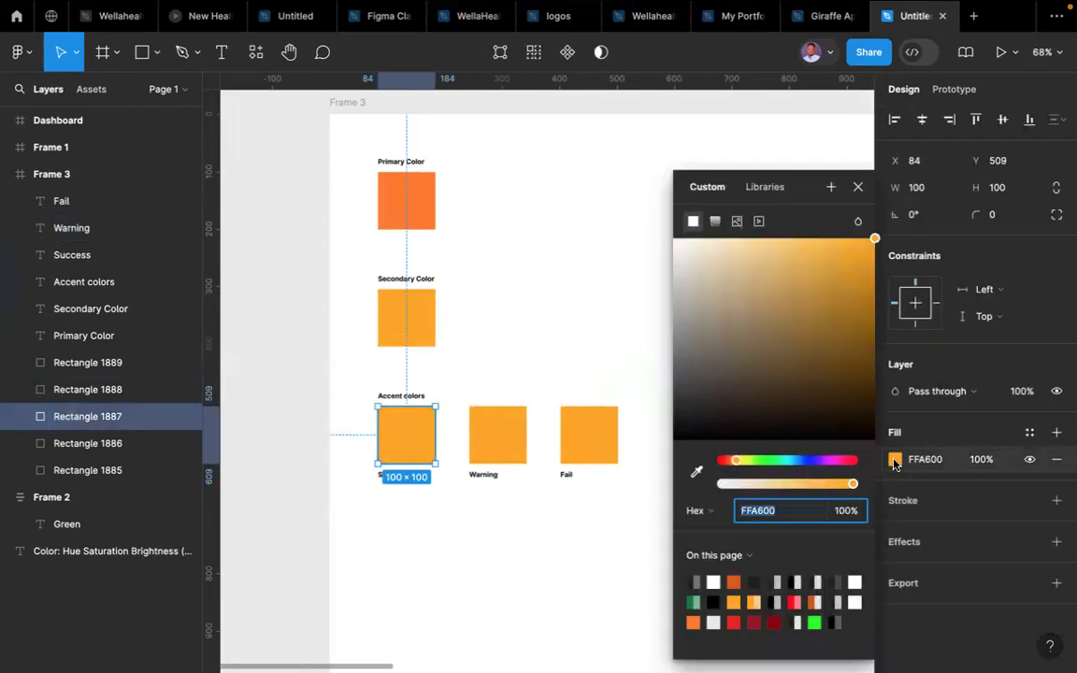
left_click(694, 600)
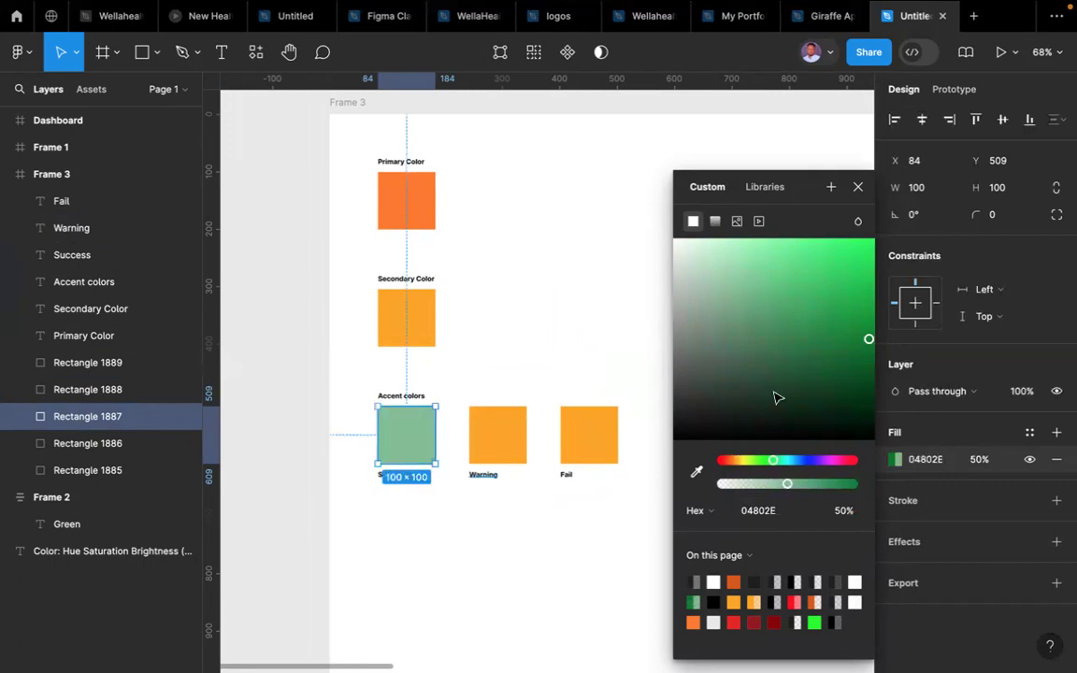
left_click_drag(870, 339, 873, 225)
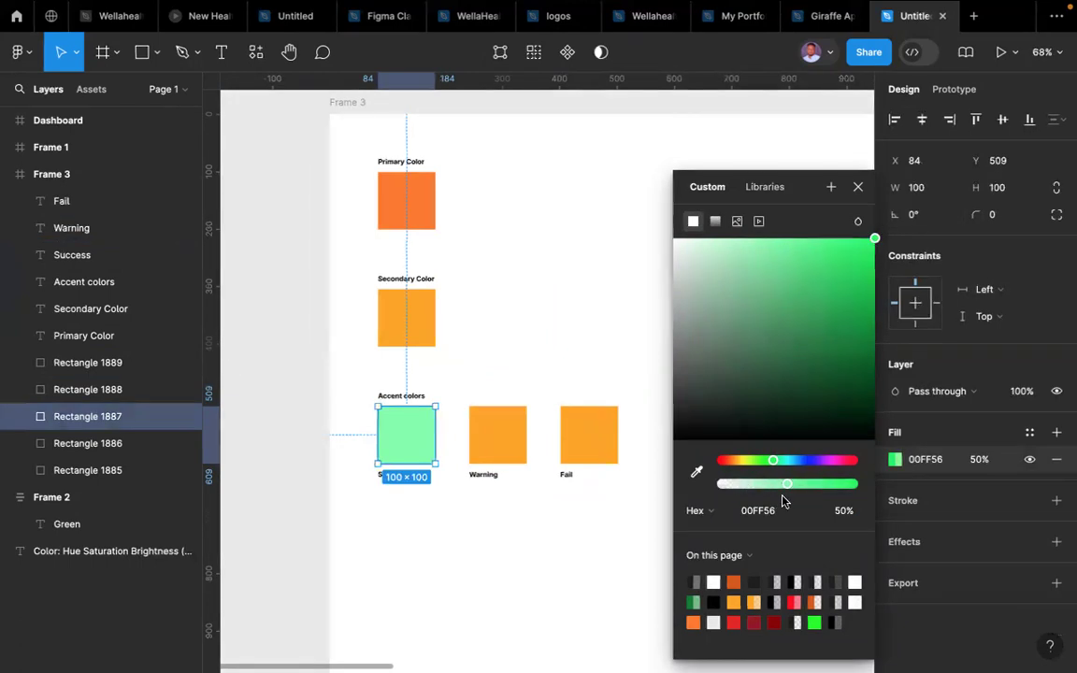
left_click_drag(786, 490, 887, 493)
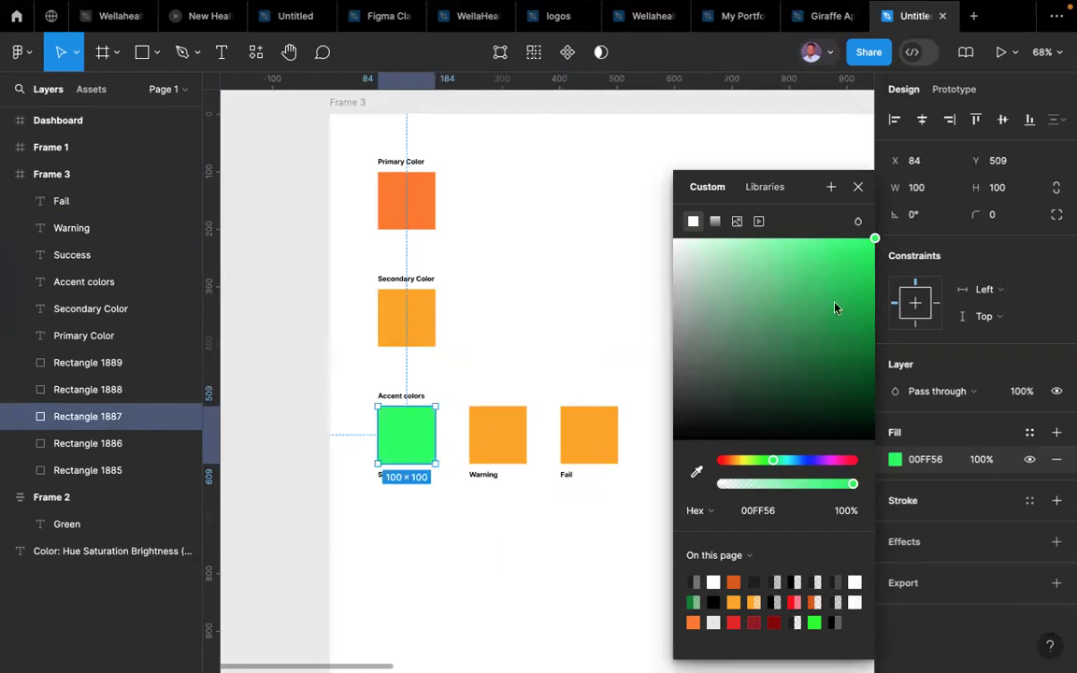
left_click_drag(774, 465, 777, 465)
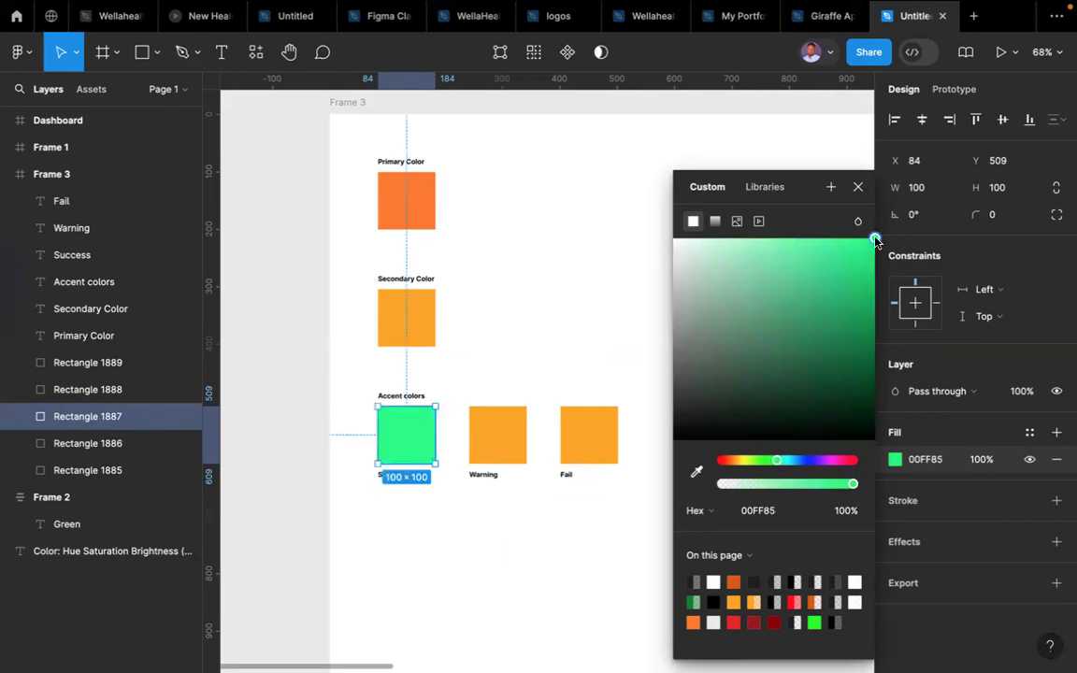
left_click_drag(874, 266, 885, 273)
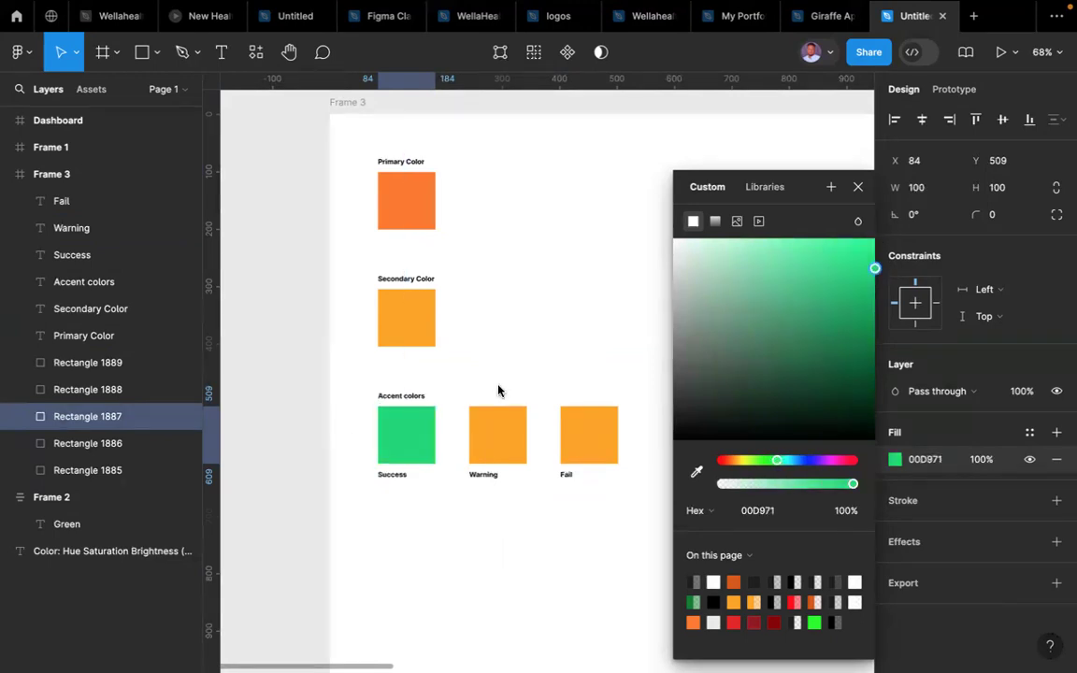
- Change the fill of the Fail square to the red E5231D from the colors used on this page
left_click(595, 439)
left_click(896, 459)
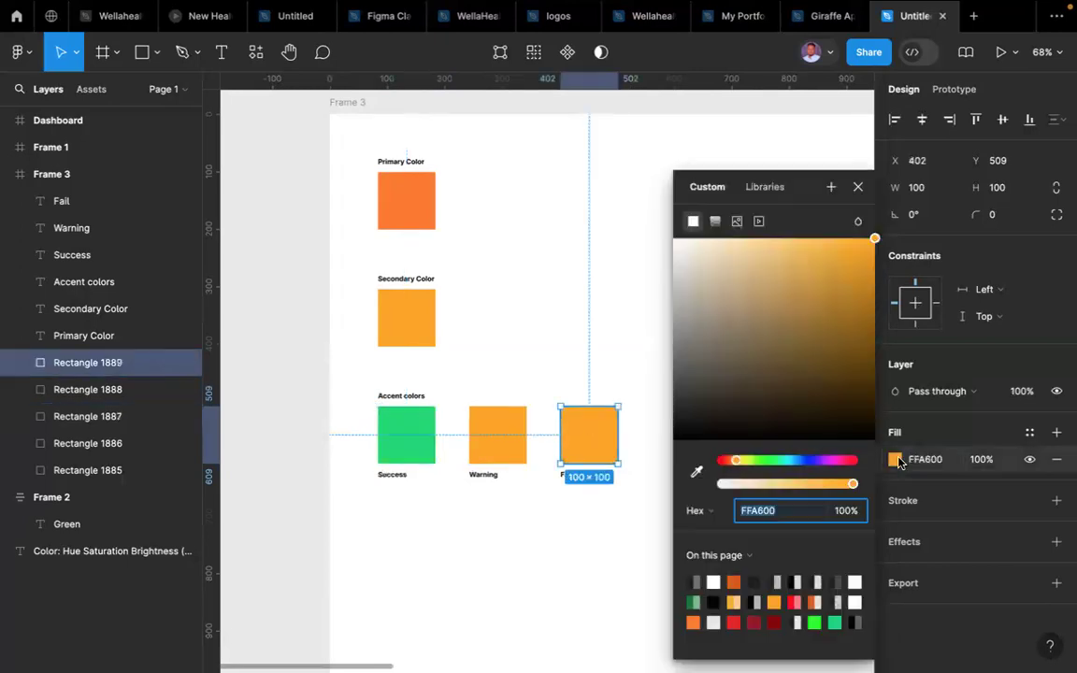
left_click(735, 621)
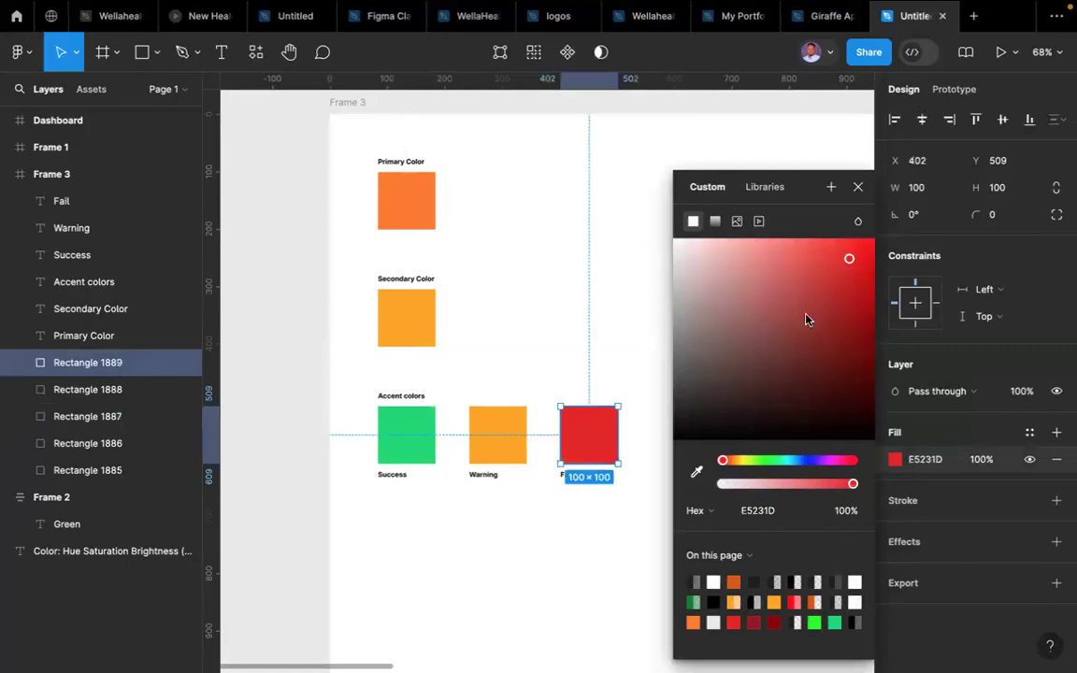
- Change the fill of the Fail square to the deeper red D50700
left_click(874, 270)
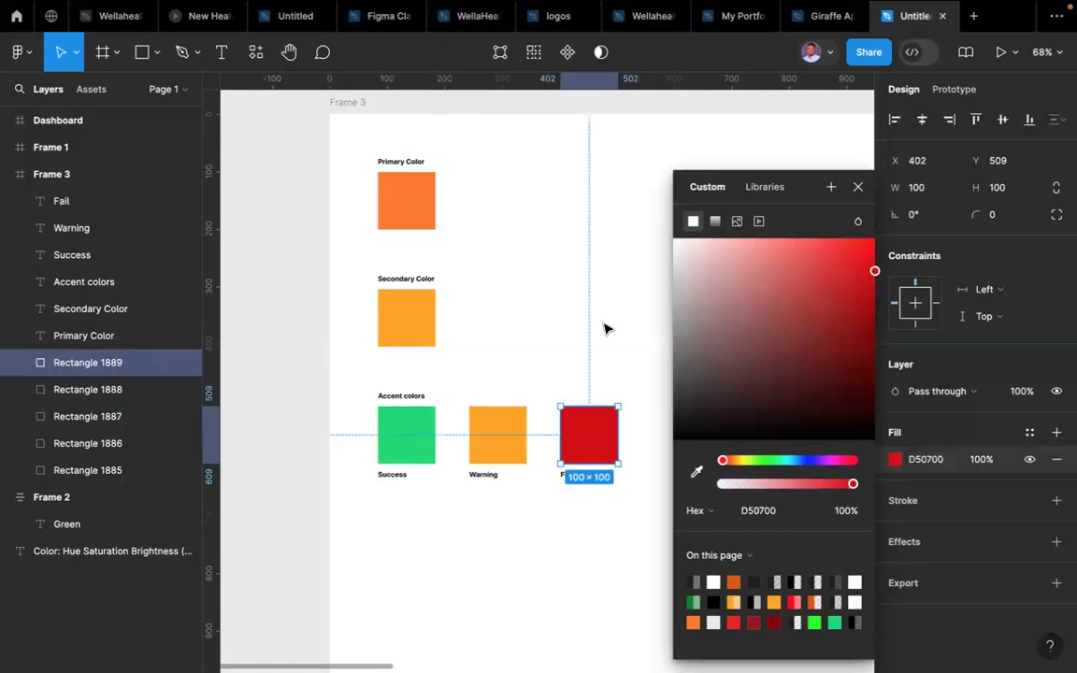
left_click(604, 328)
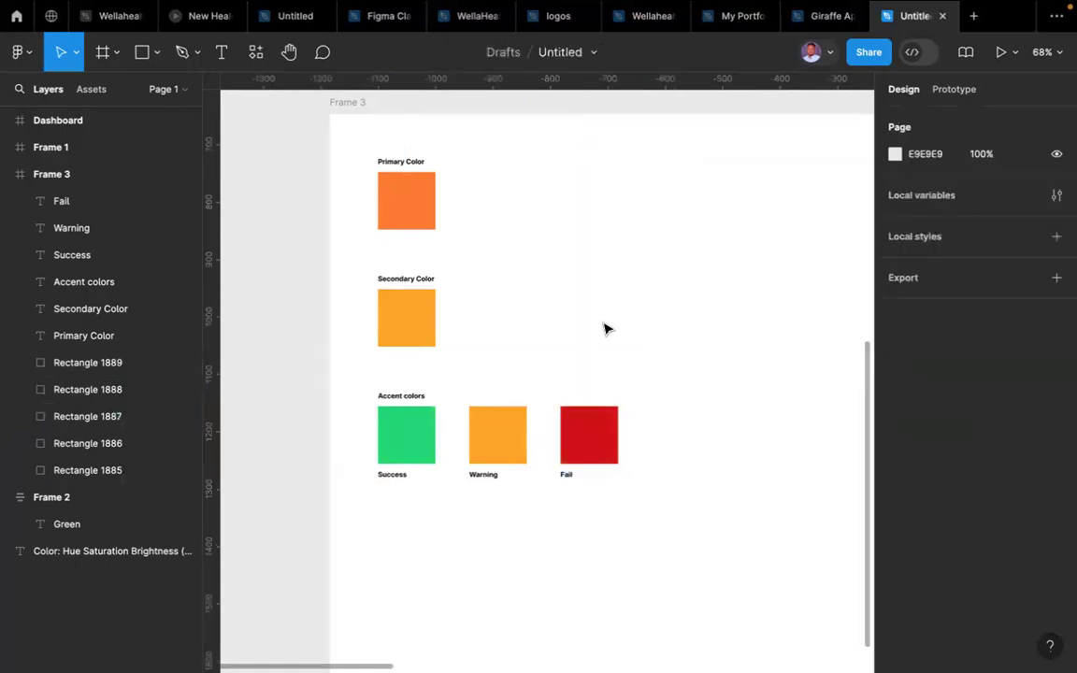
- Examine the Warning and Secondary Color squares and review the layout of the whole palette frame
left_click(493, 438)
left_click(406, 309)
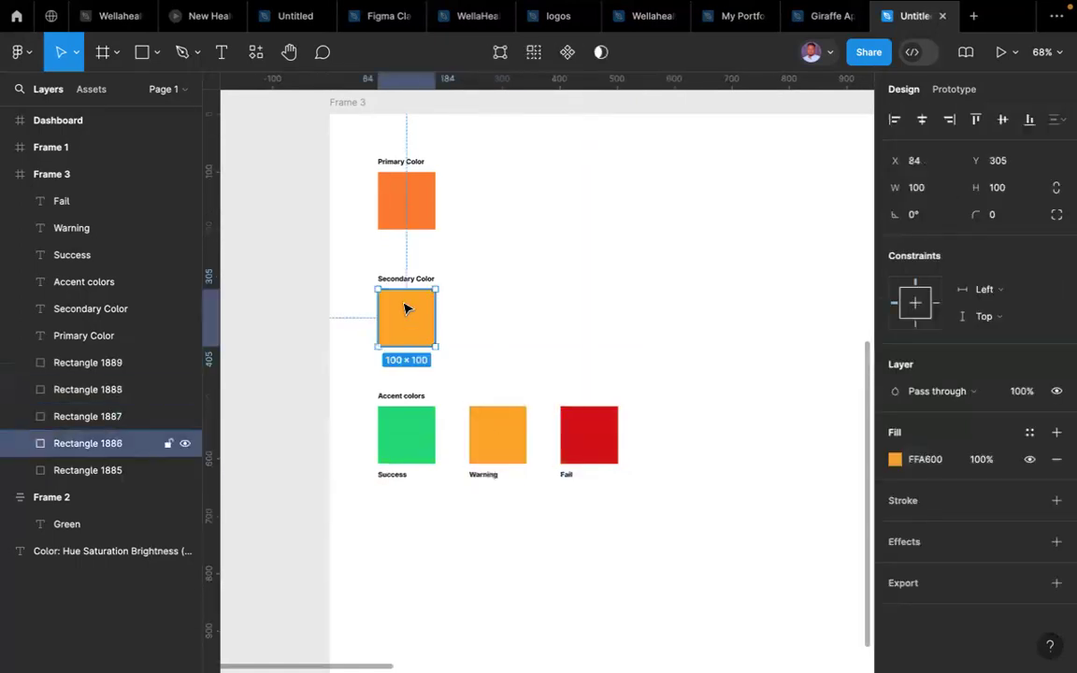
scroll(406, 308, "down", 5)
scroll(405, 309, "up", 2)
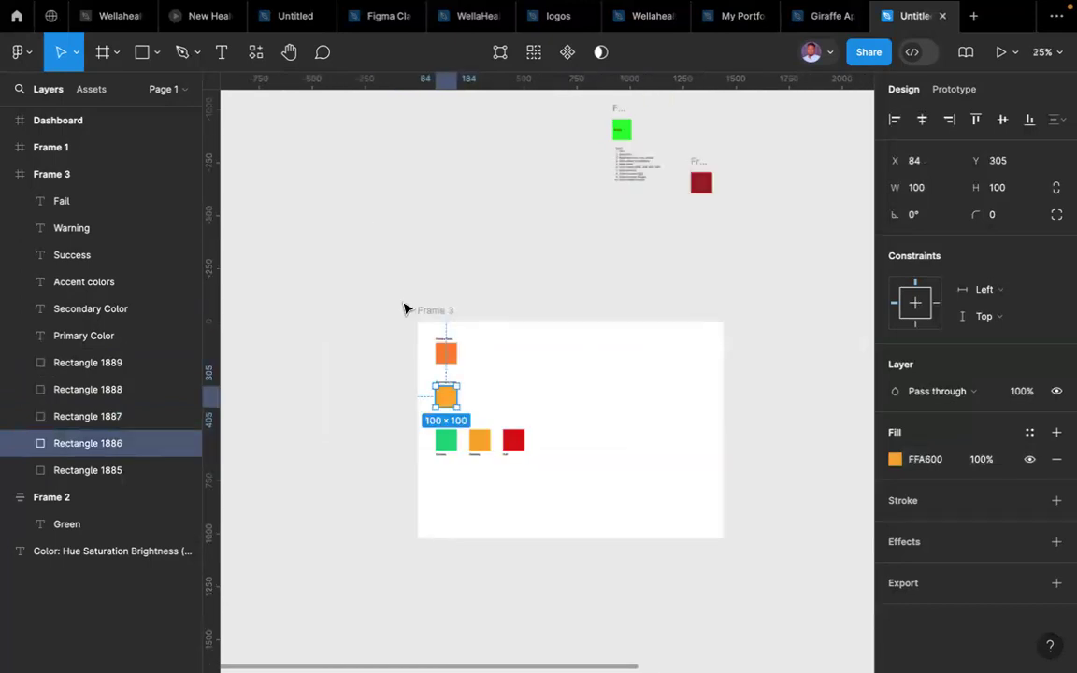
scroll(405, 308, "down", 3)
scroll(405, 309, "up", 5)
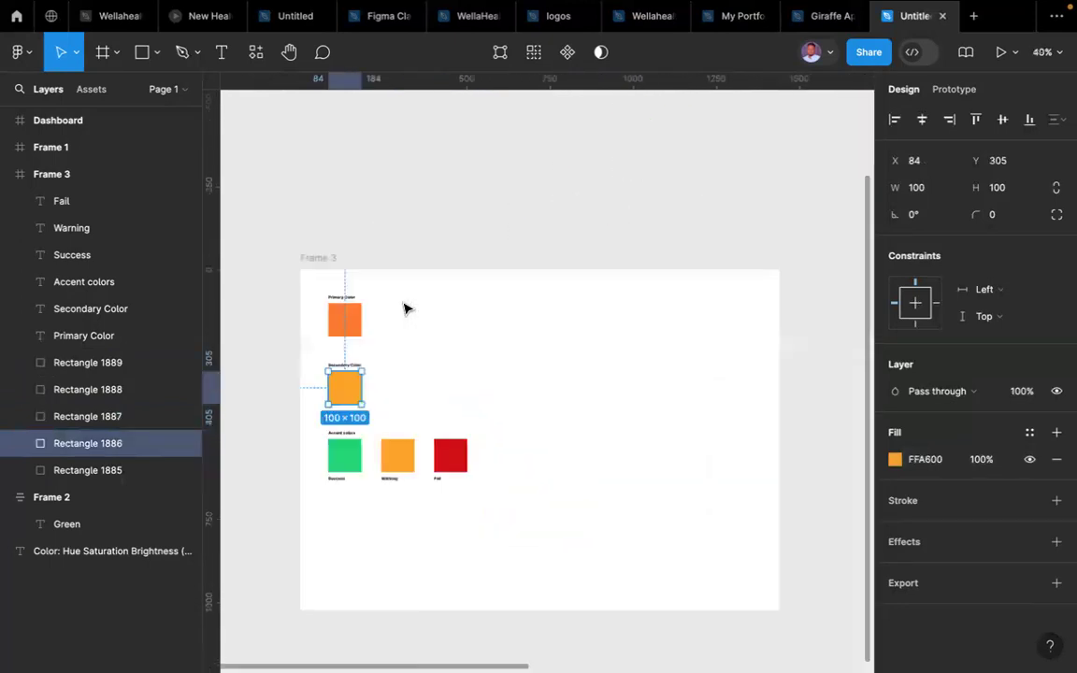
scroll(406, 308, "right", 2)
scroll(406, 309, "down", 3)
scroll(406, 308, "up", 4)
scroll(406, 308, "left", 2)
scroll(406, 309, "down", 1)
scroll(314, 365, "right", 1)
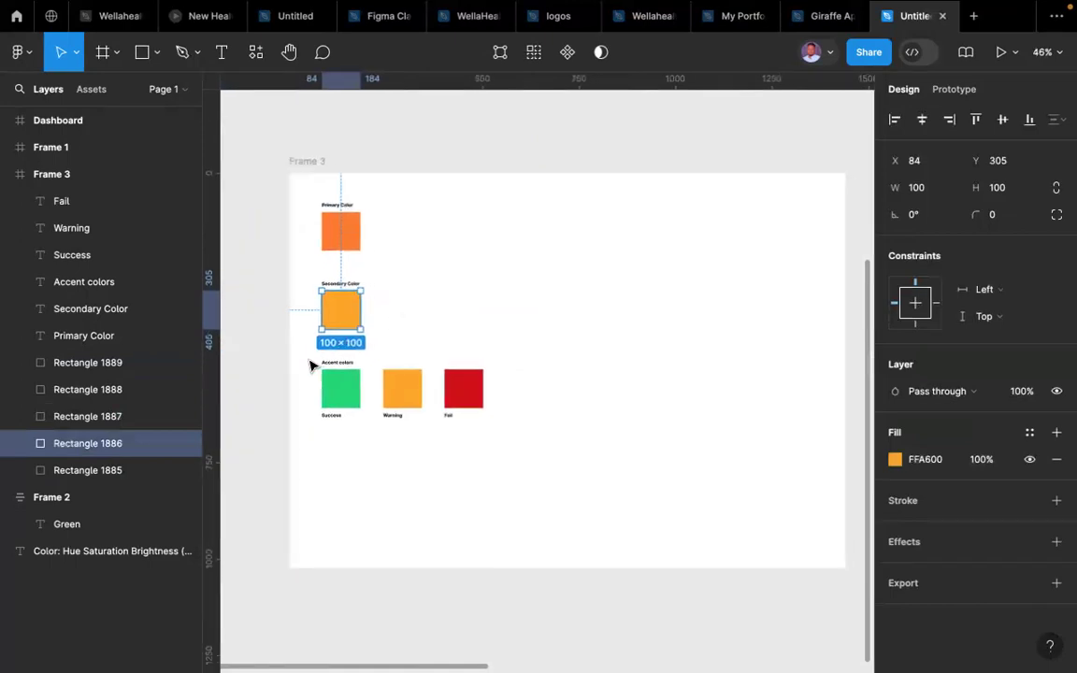
- Duplicate the Accent colors heading, green square and Success label below the accent row at X 84, and delete the copied Success label
left_click(309, 360)
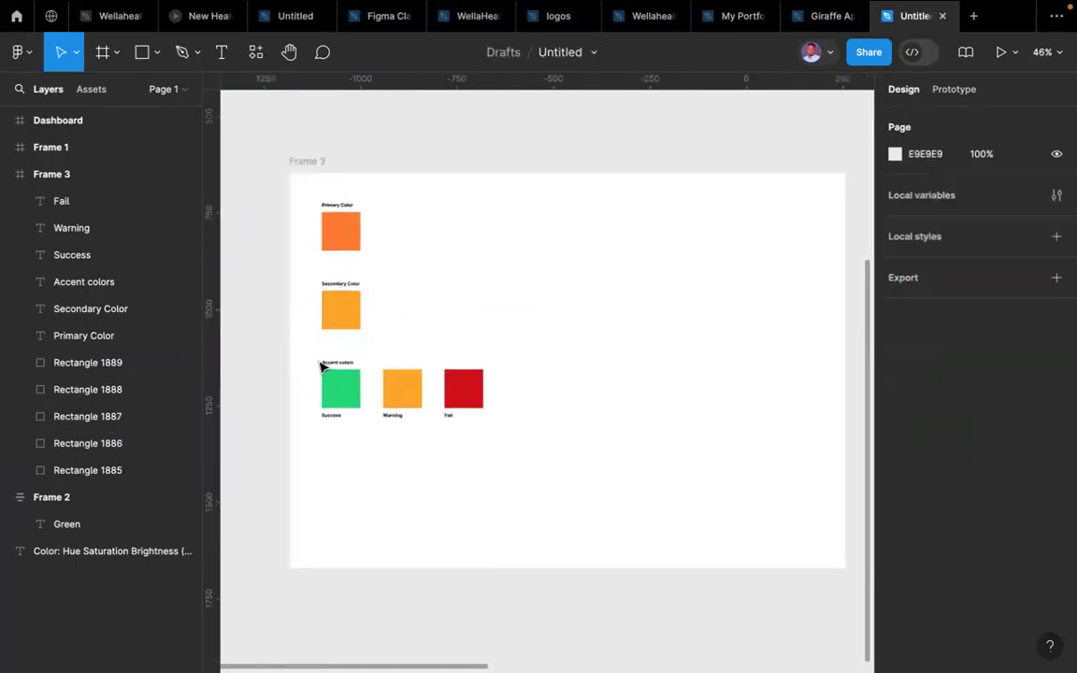
left_click_drag(307, 351, 343, 494)
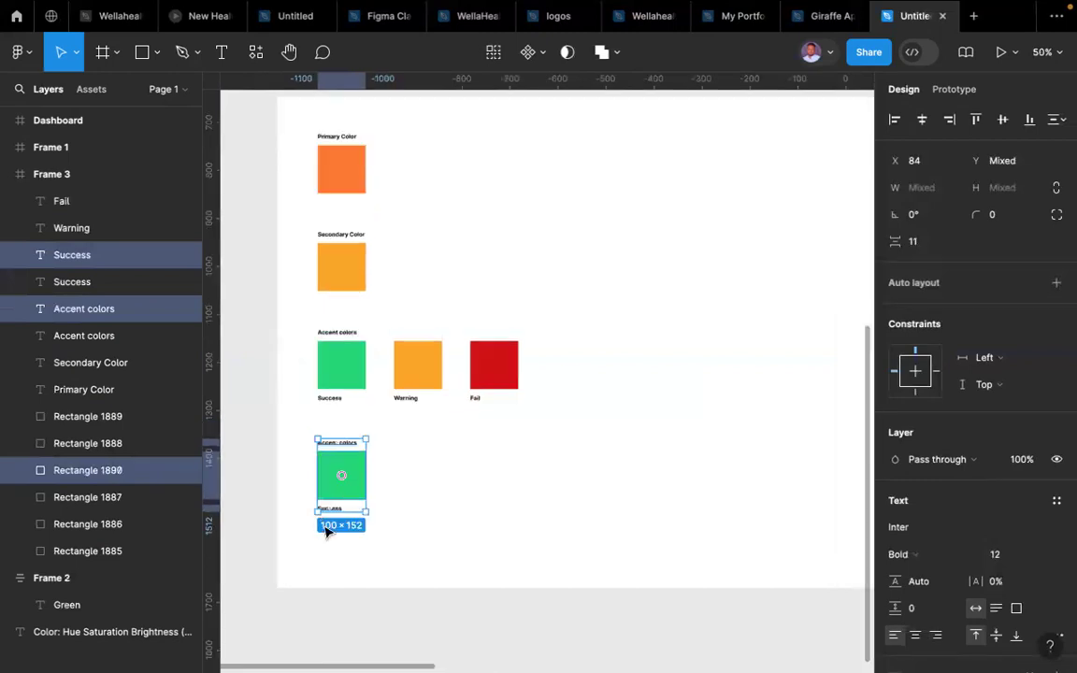
scroll(327, 534, "up", 5)
left_click(304, 530)
key("Delete")
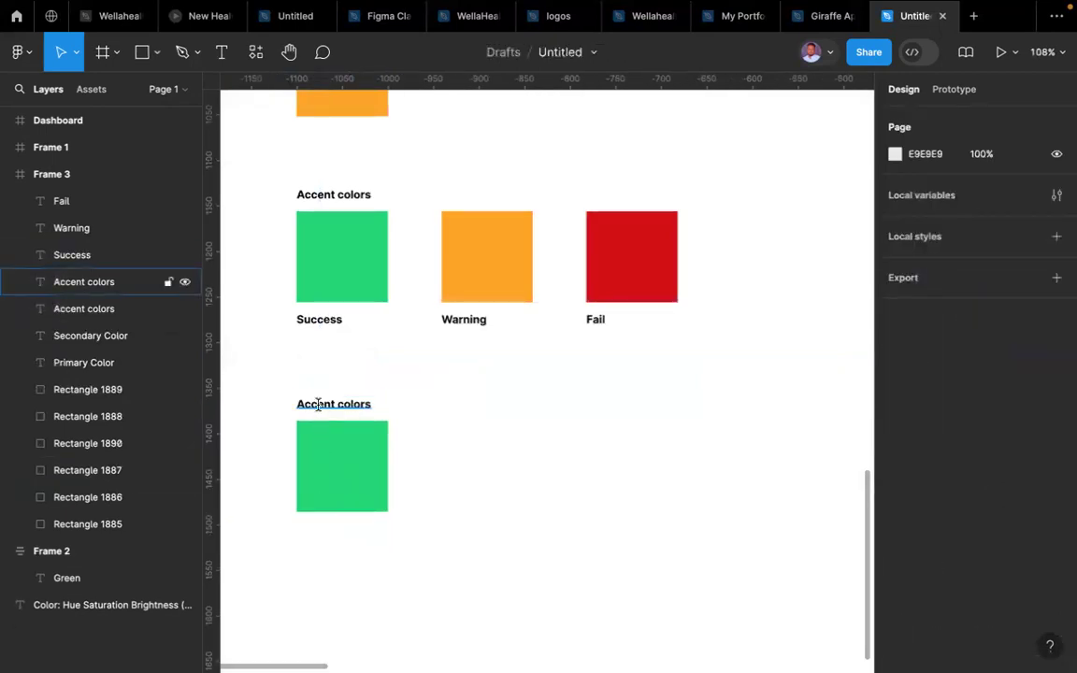
- Change the text of the copied Accent colors heading above the new green square to Greys
left_click(315, 404)
double_click(316, 404)
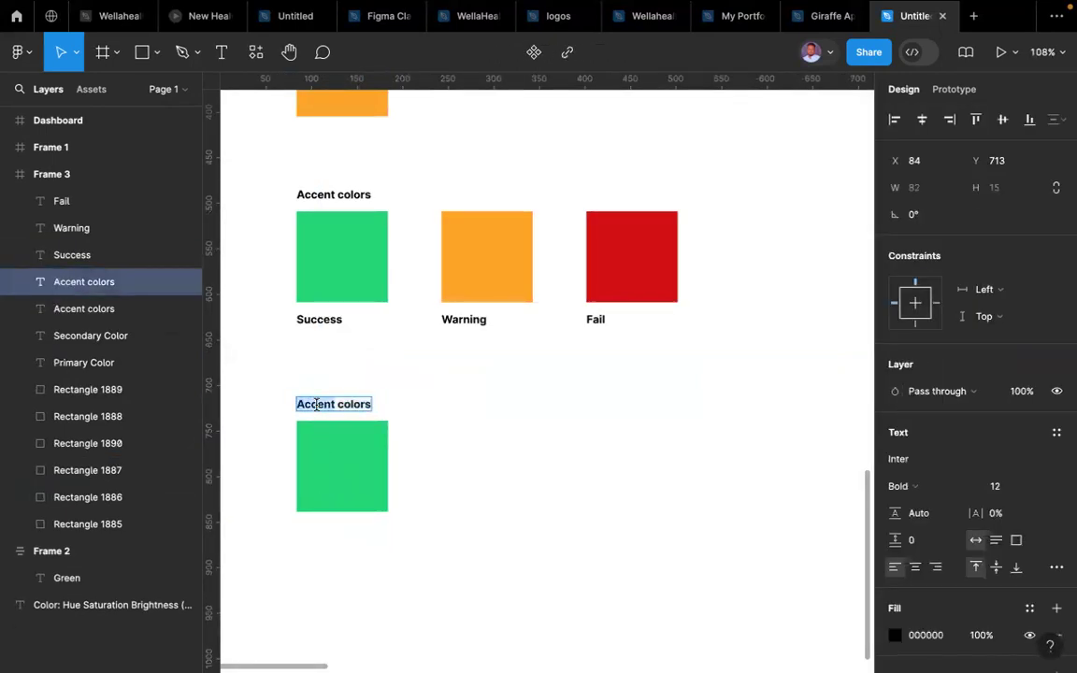
type("Grey")
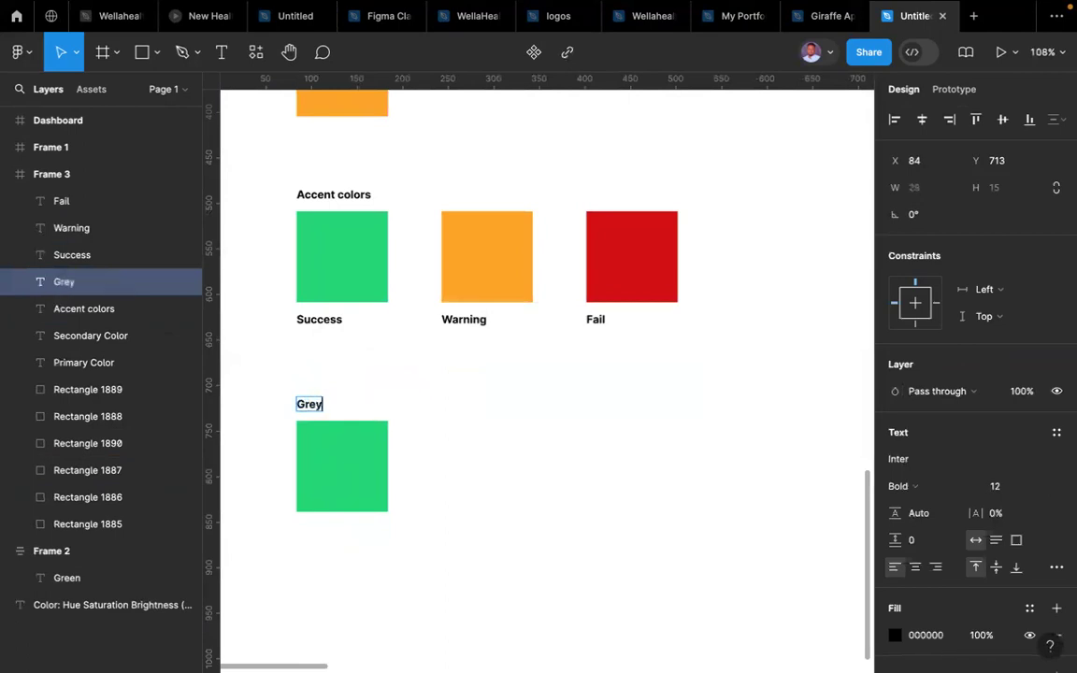
type("s")
left_click(443, 456)
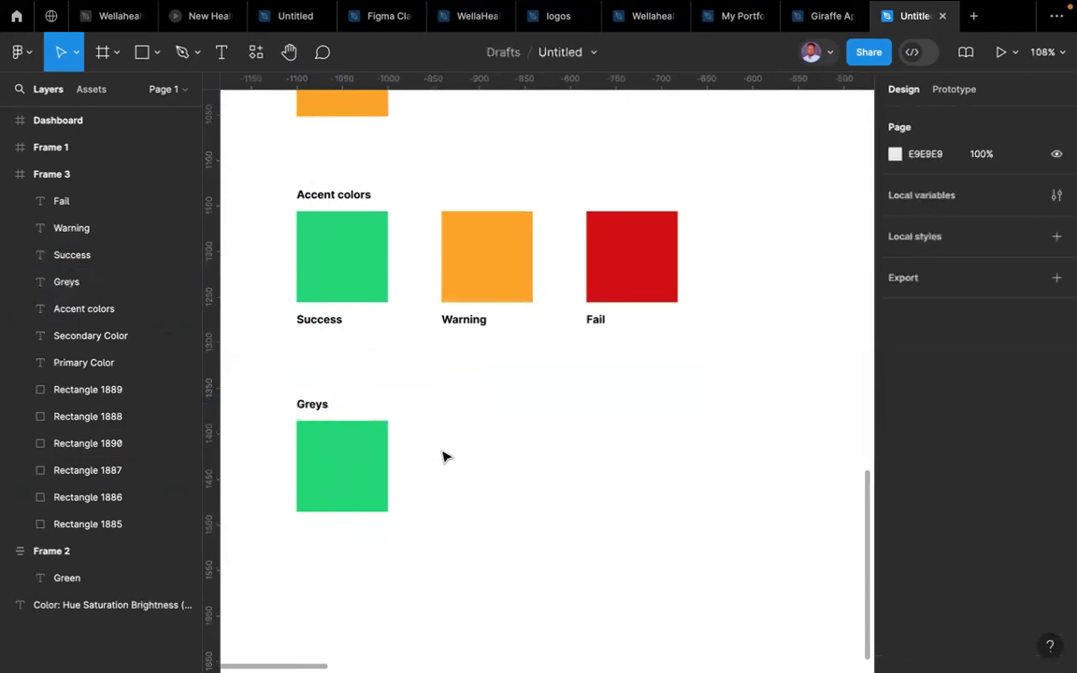
- Change the fill of the square under Greys to the dark orange D85903
scroll(443, 456, "down", 6, "ctrl")
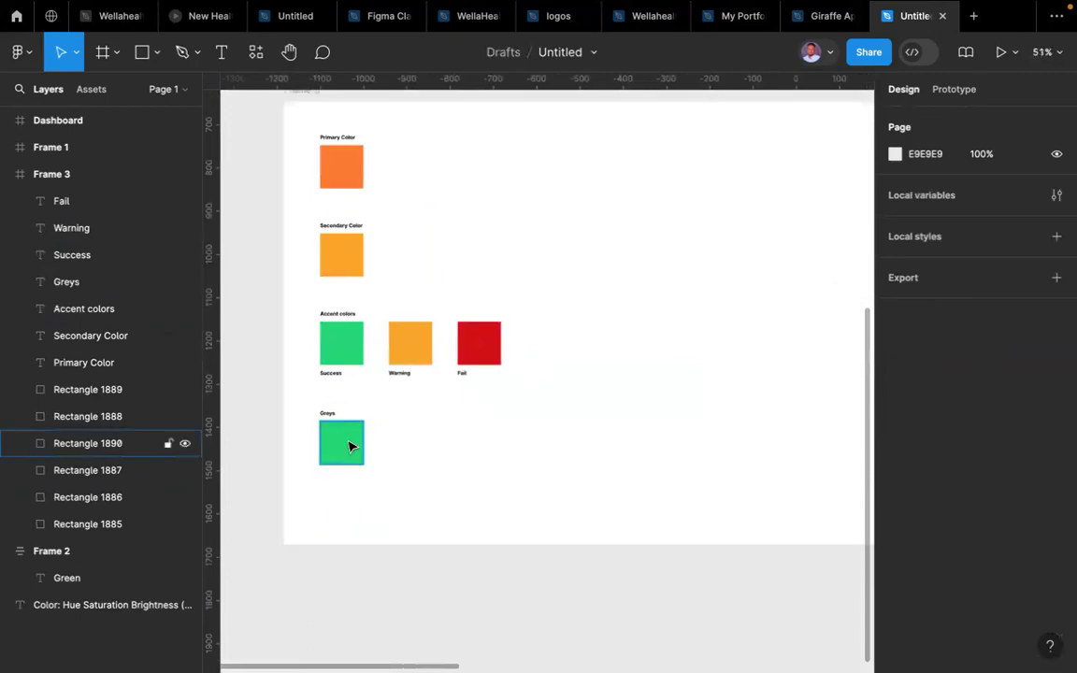
left_click(352, 447)
left_click(895, 459)
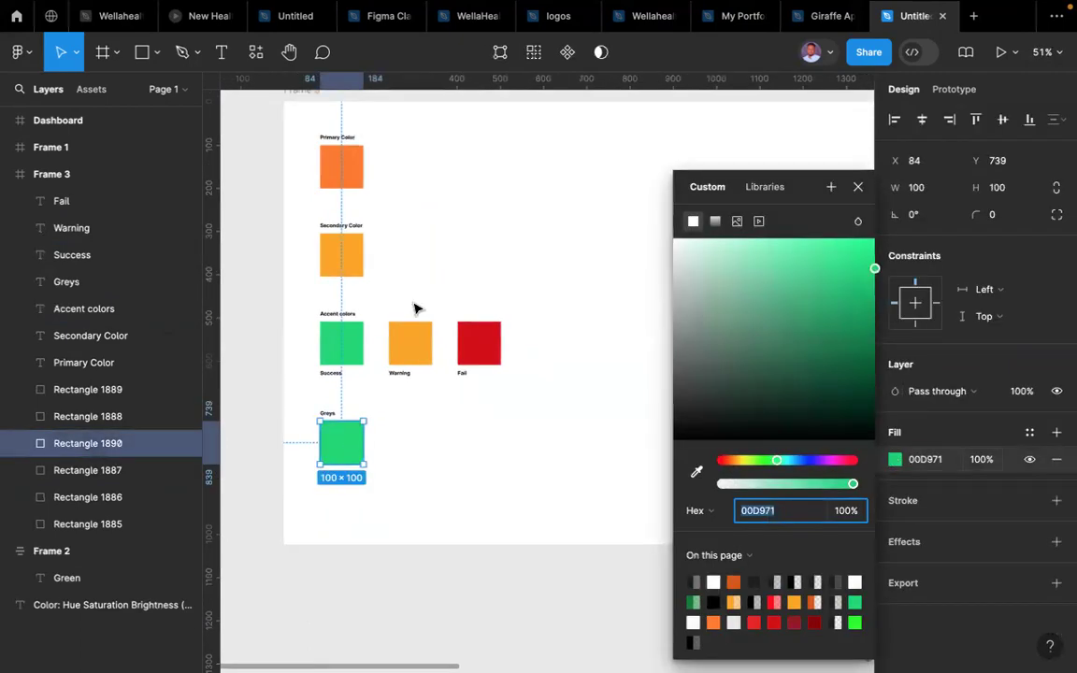
left_click(342, 170)
left_click(339, 443)
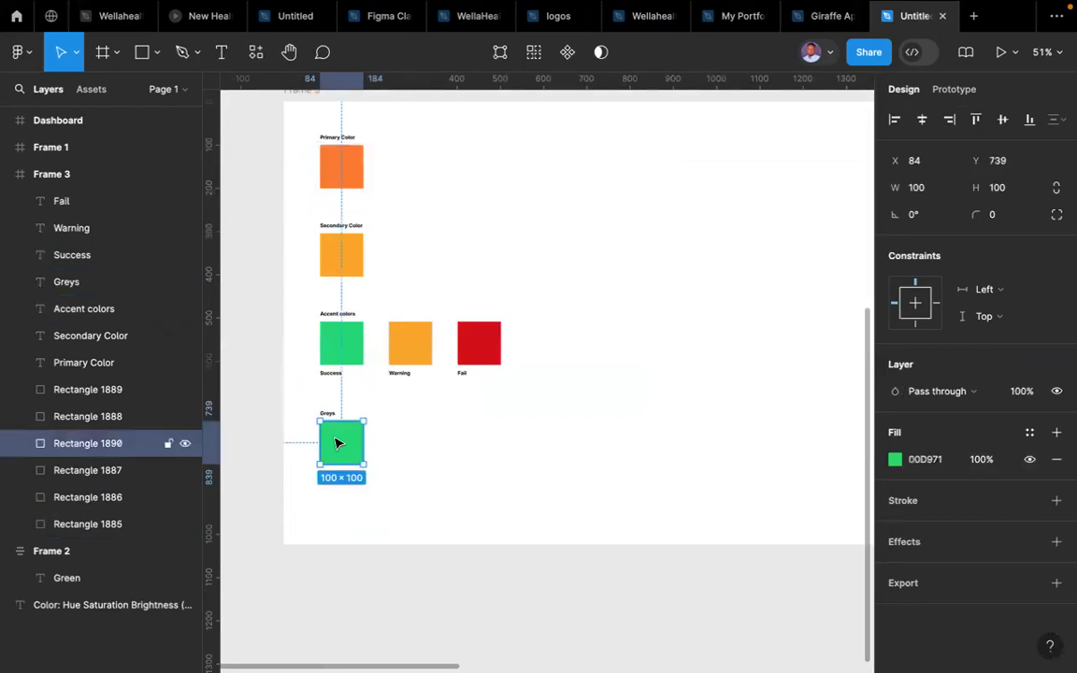
left_click(895, 459)
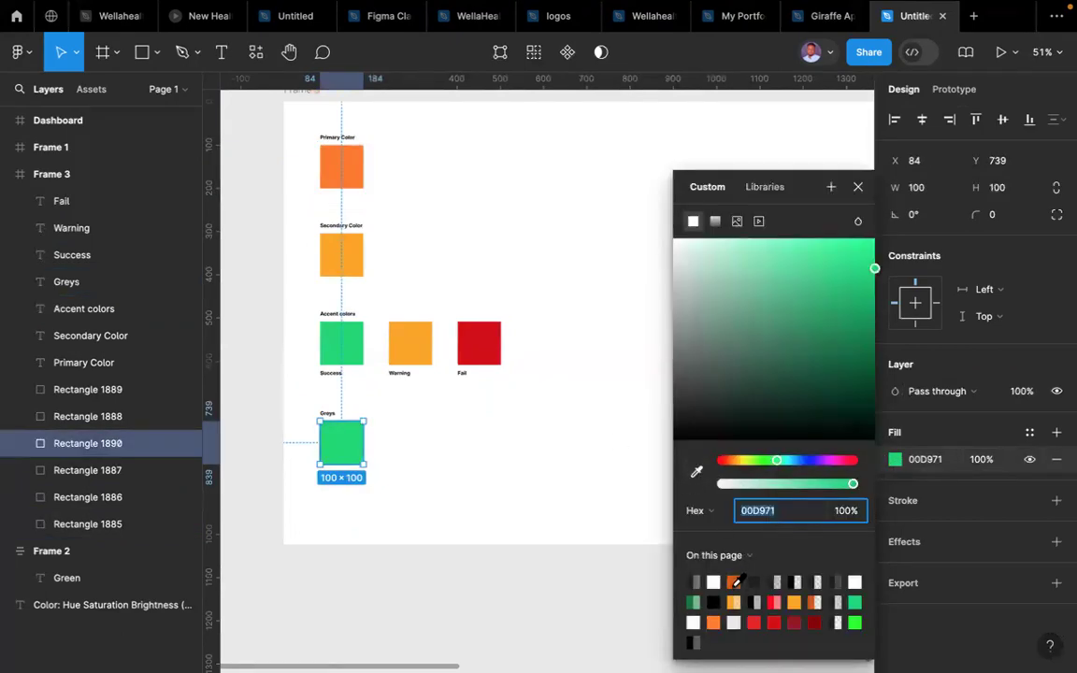
type("D85903")
key("Return")
left_click(506, 459)
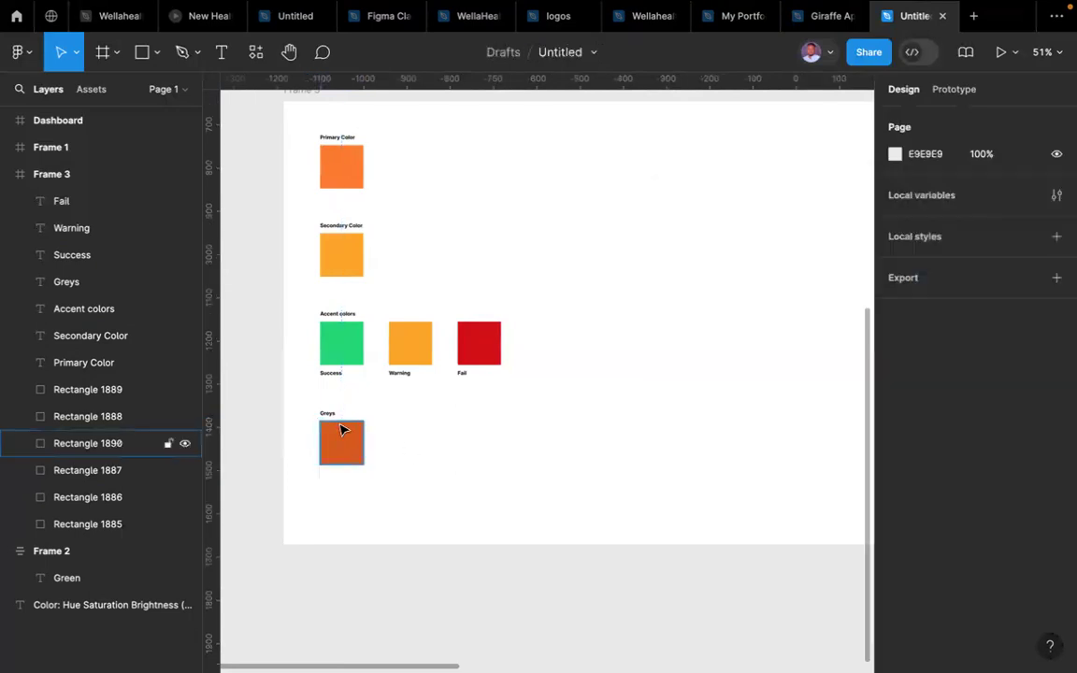
- Apply the primary orange FF7A21 to the square under Greys from the colors used on this page
left_click(343, 436)
left_click(895, 459)
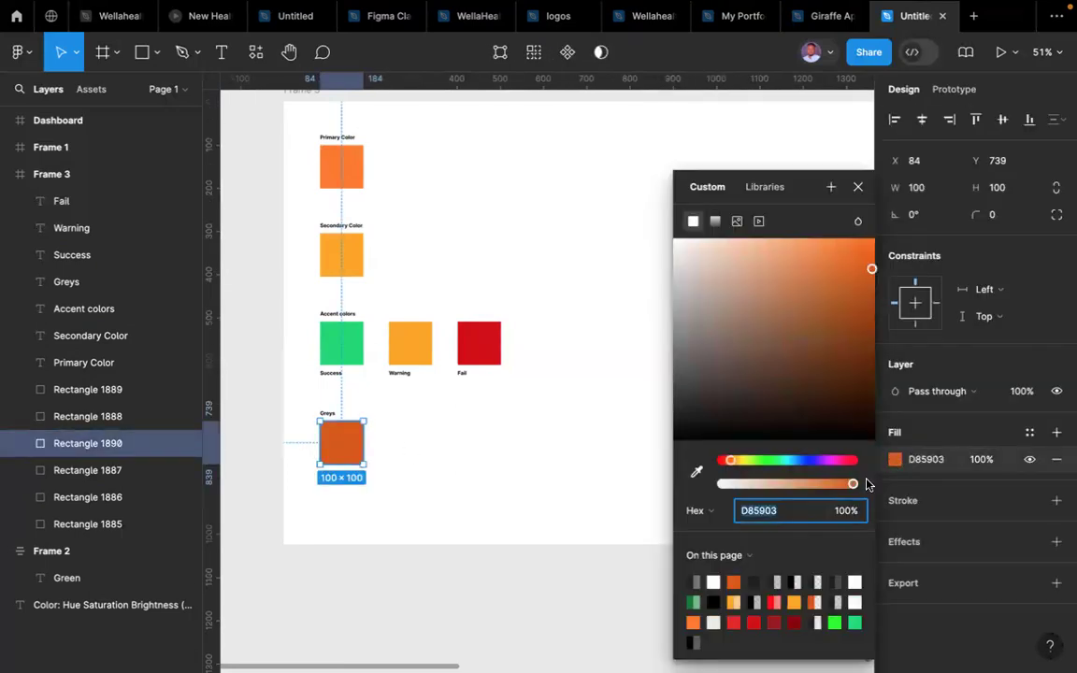
left_click(695, 622)
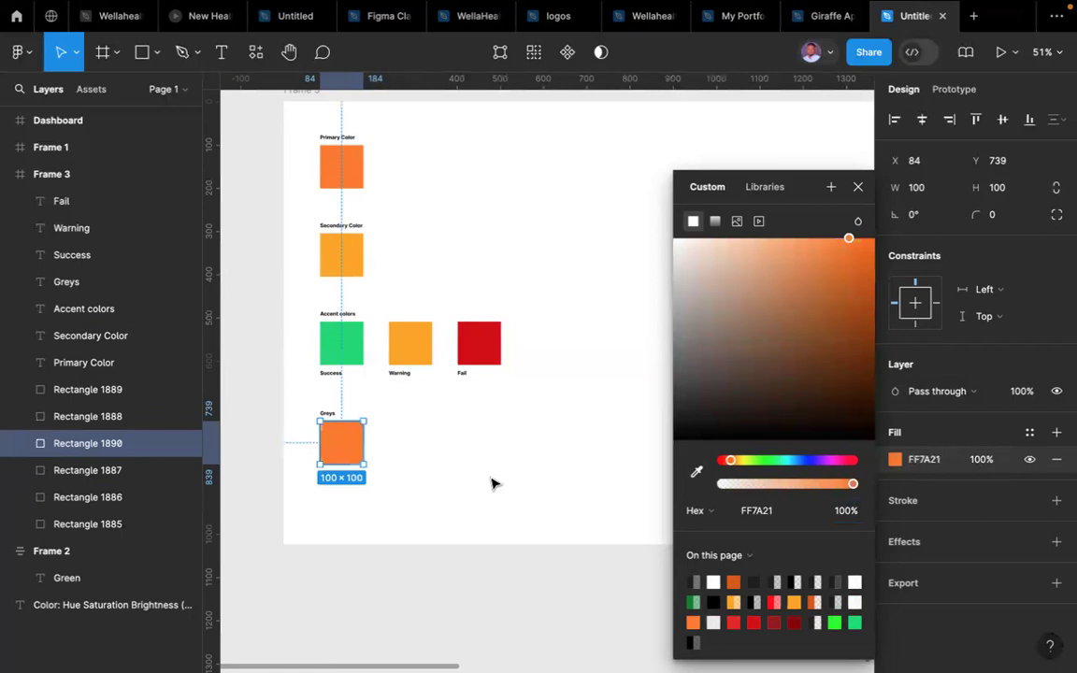
left_click(492, 480)
- Desaturate and darken the fill of the square under Greys to the warm grey 8A837E, keeping the orange hue
left_click(343, 456)
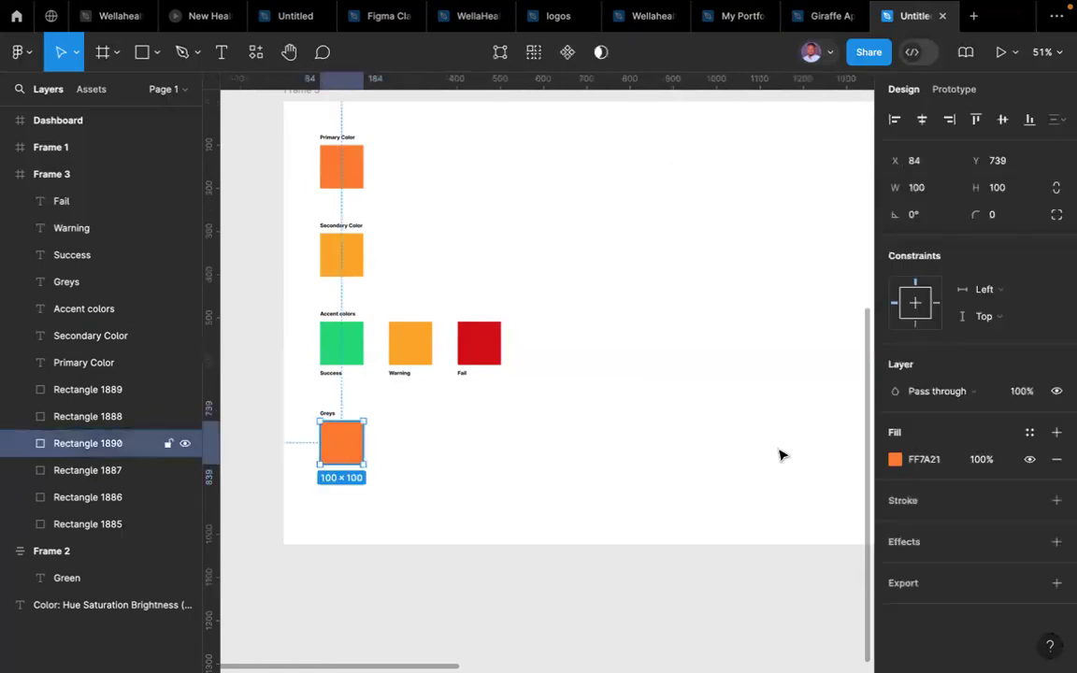
left_click(895, 459)
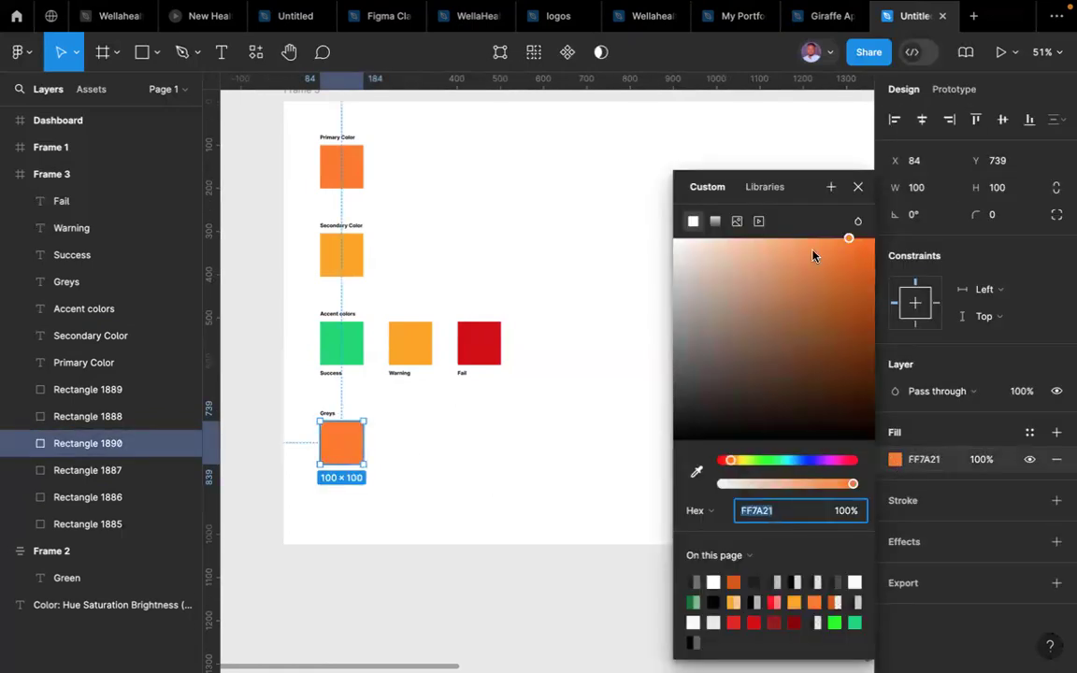
left_click_drag(850, 243, 627, 346)
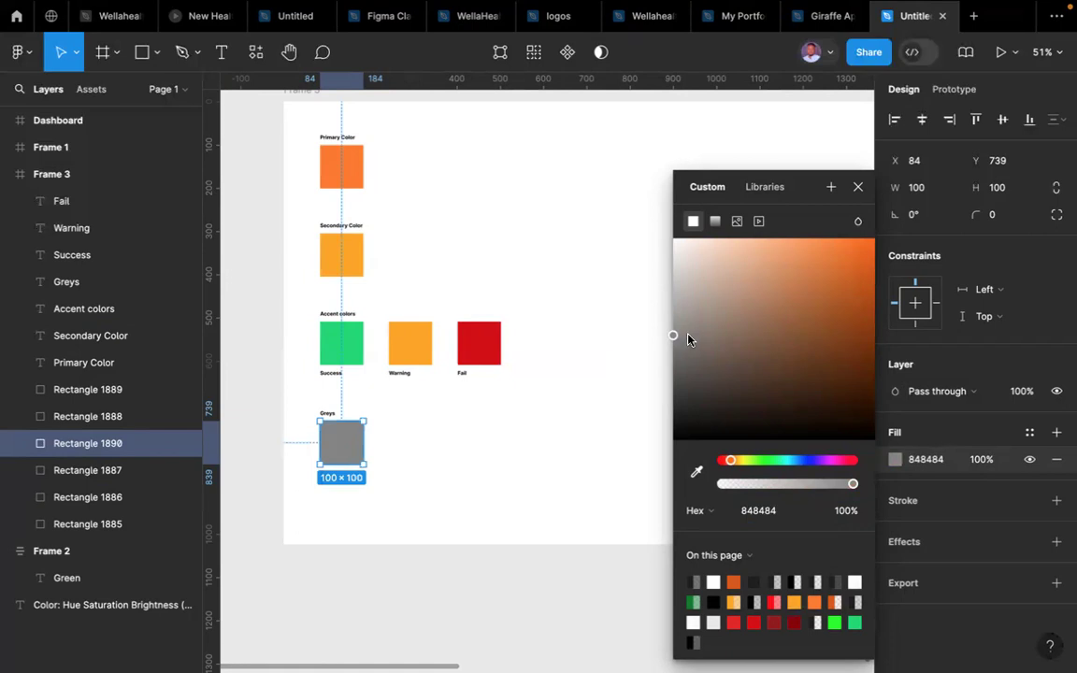
left_click(688, 335)
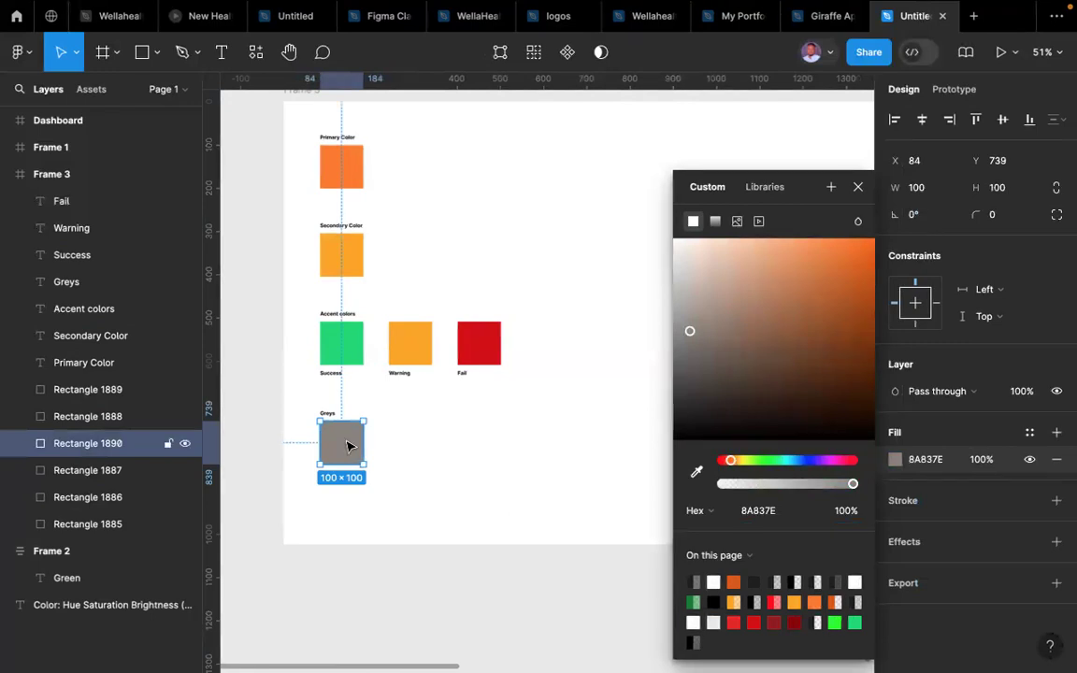
scroll(534, 265, "up", 10)
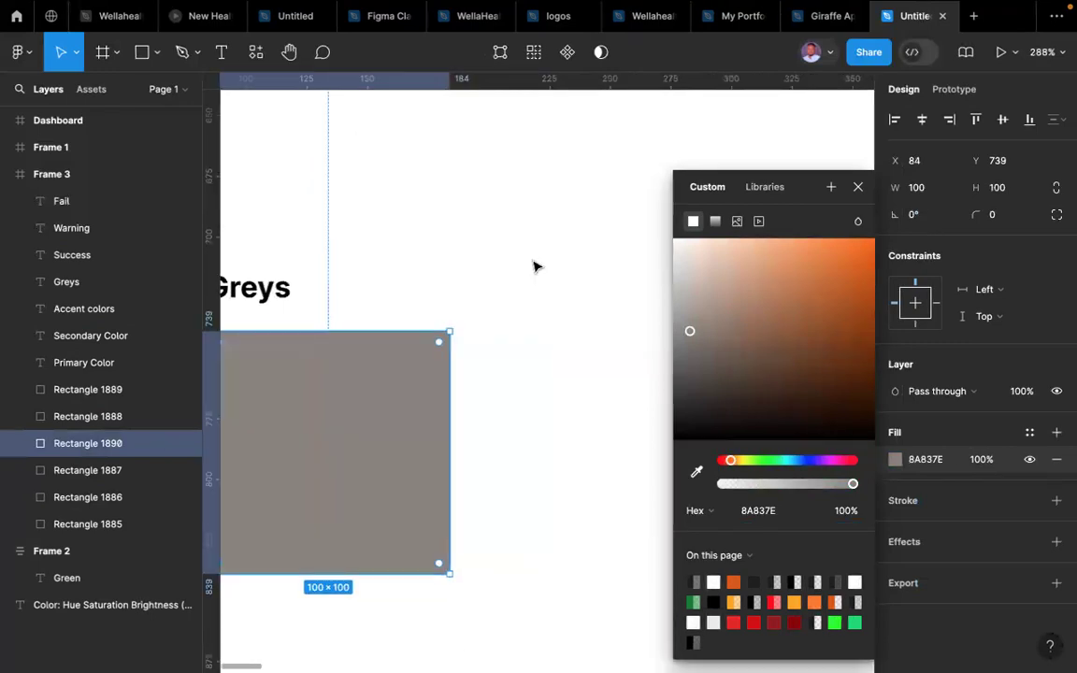
left_click(534, 266)
- Examine the grey square closely and compare it with the primary, secondary and accent swatches across the frame
scroll(534, 267, "down", 5)
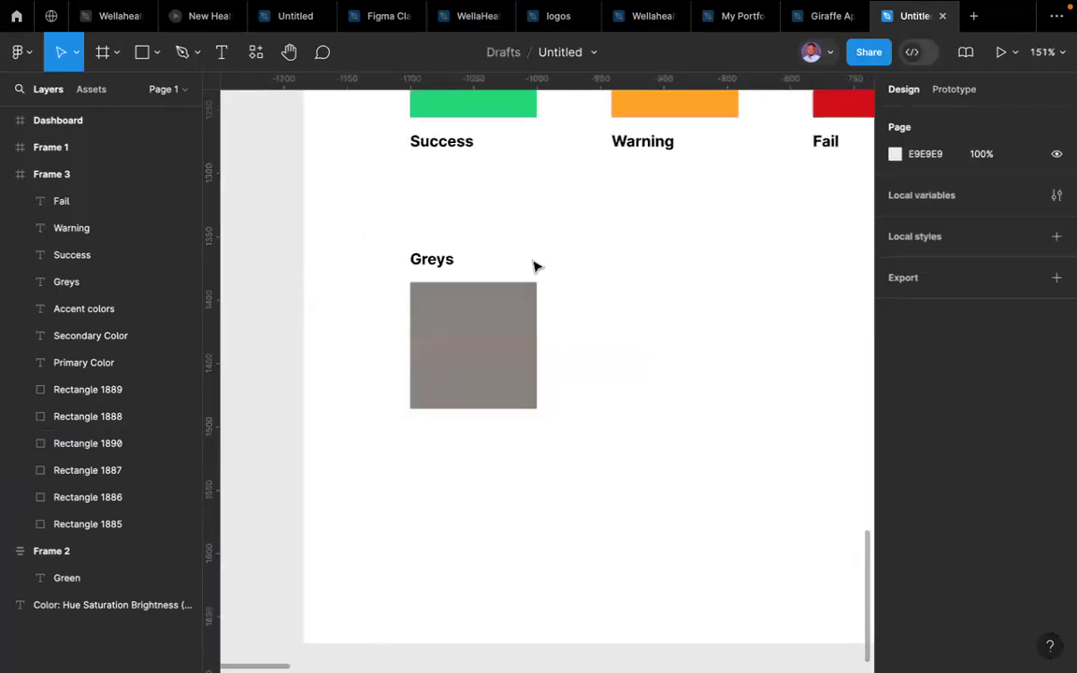
left_click(464, 353)
scroll(464, 354, "up", 4)
scroll(464, 353, "down", 2)
scroll(464, 354, "down", 5)
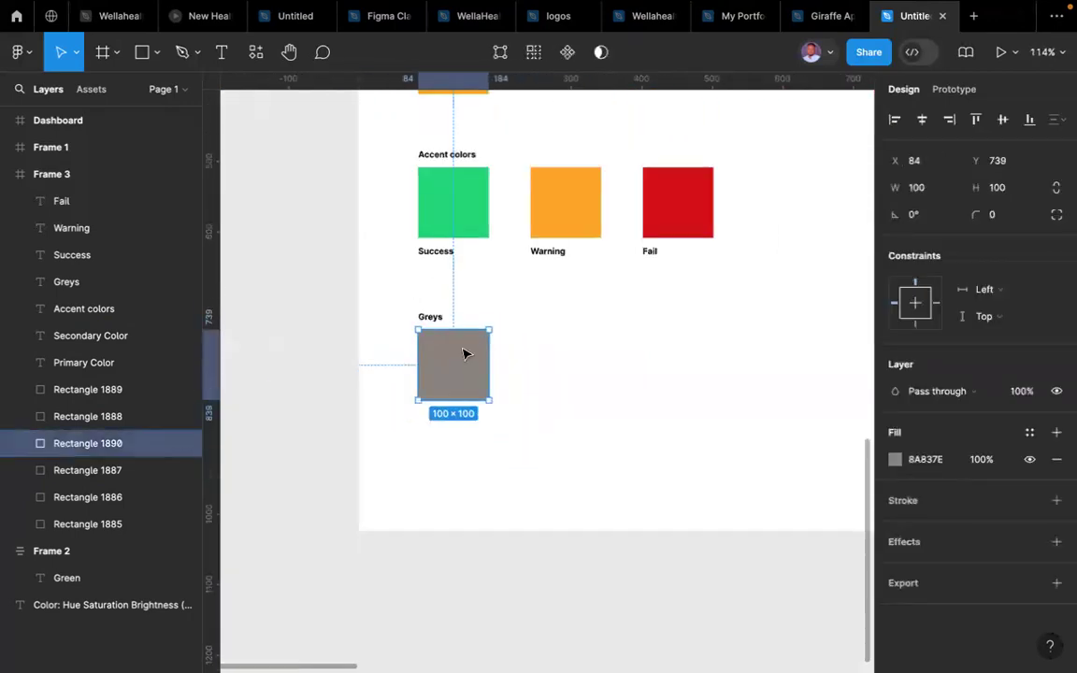
scroll(463, 354, "up", 3)
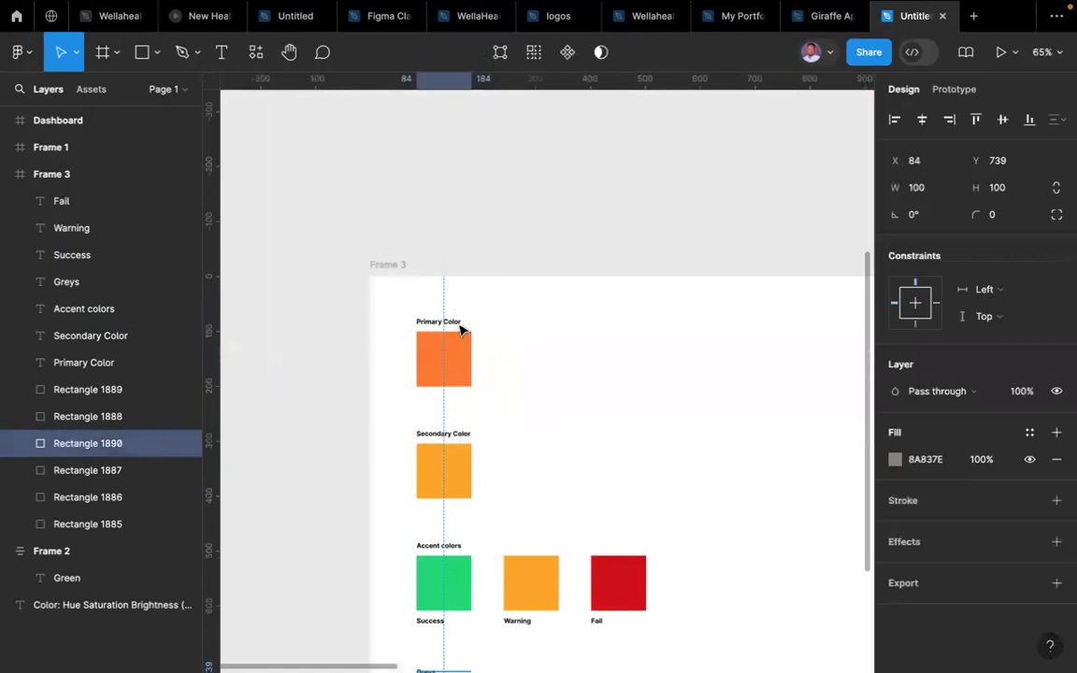
scroll(454, 328, "down", 5)
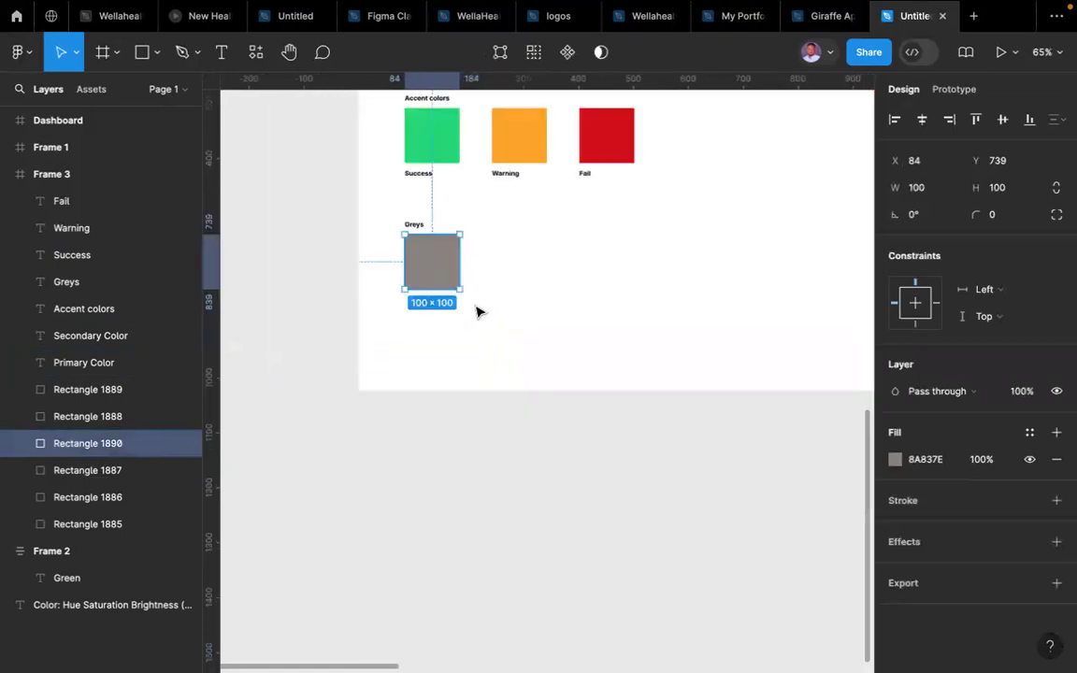
left_click(479, 311)
scroll(478, 311, "up", 1)
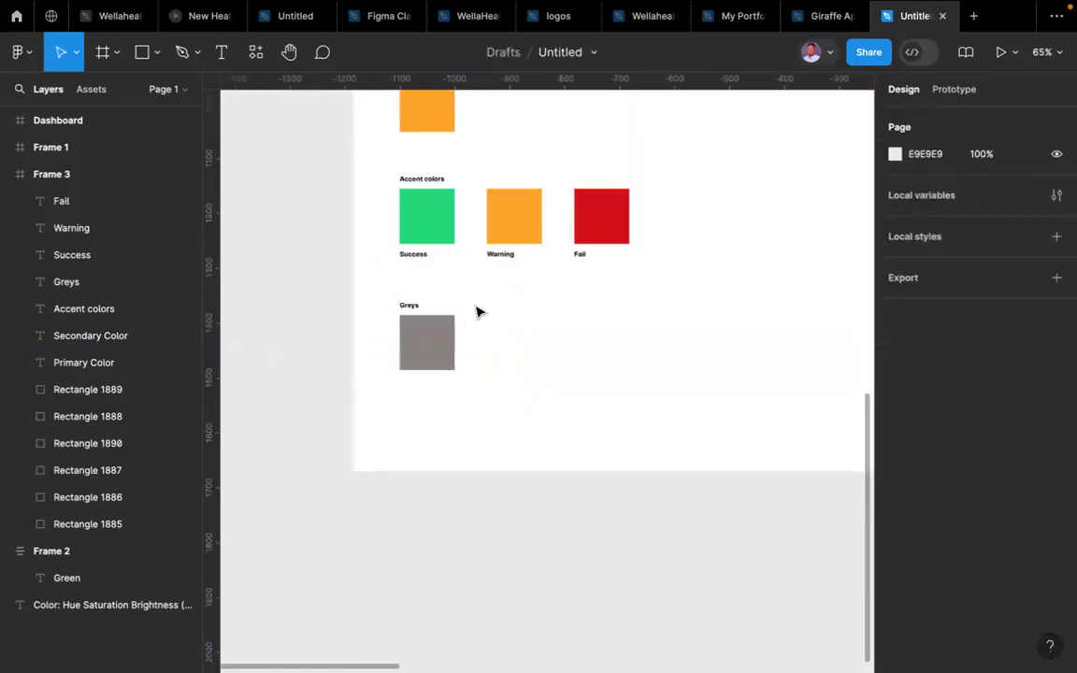
scroll(477, 312, "down", 3)
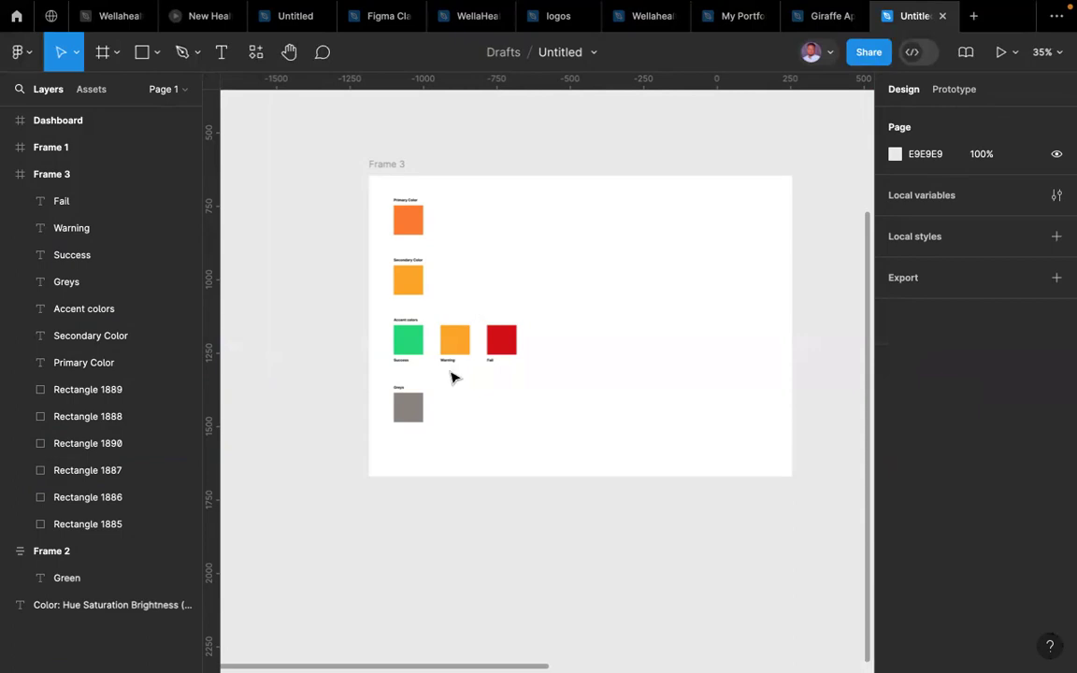
scroll(430, 407, "up", 3)
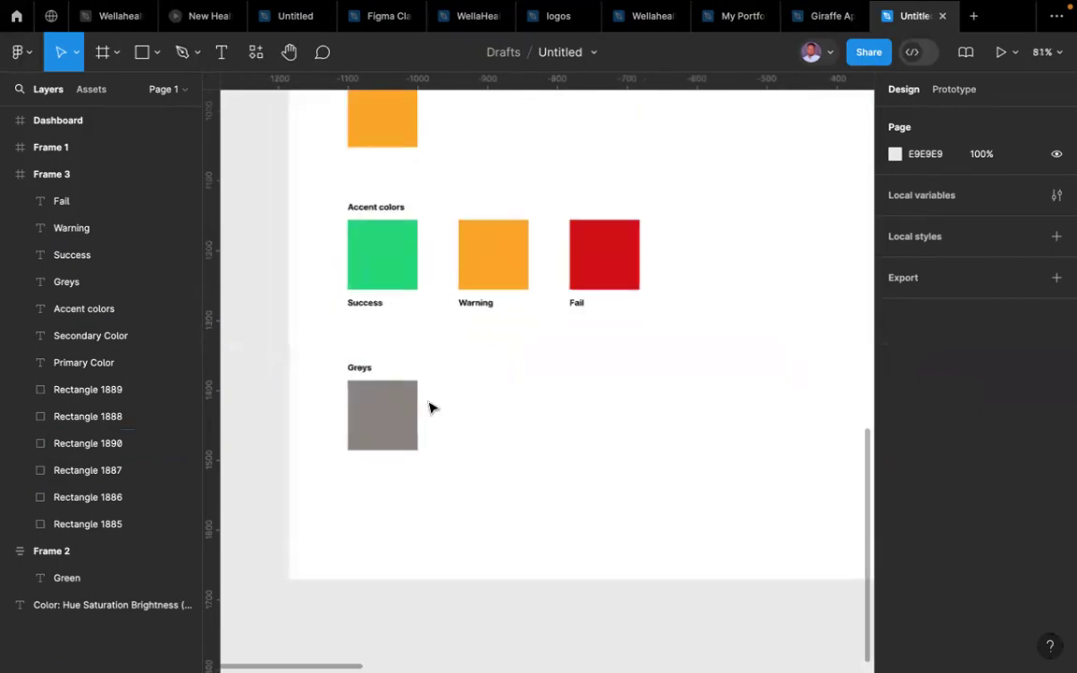
scroll(430, 407, "down", 3)
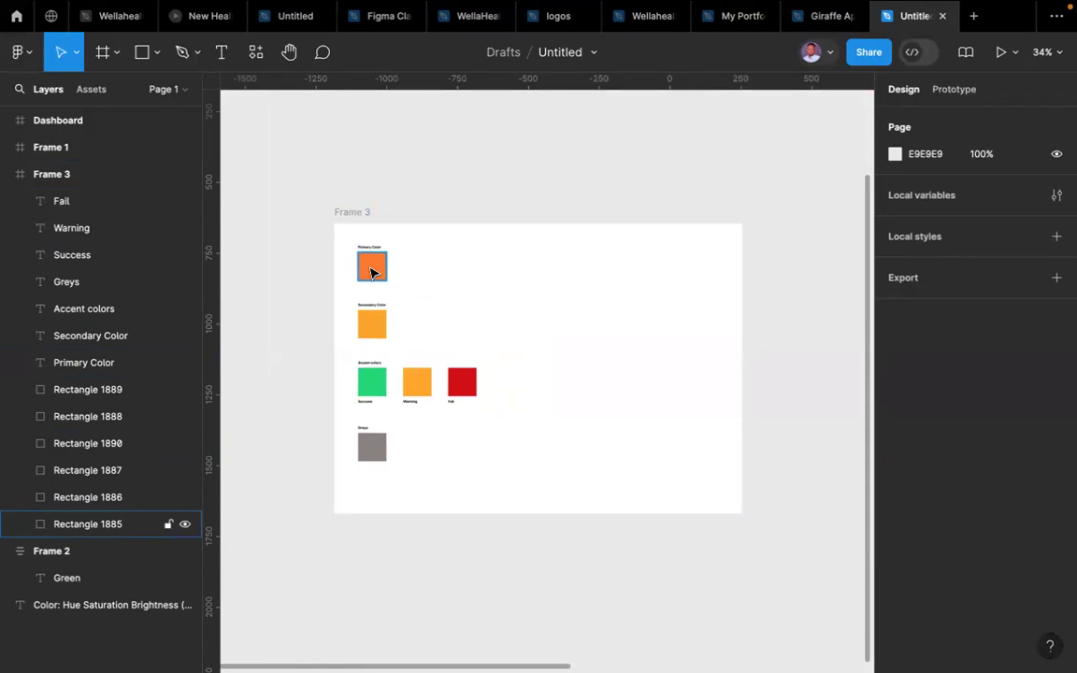
scroll(371, 271, "up", 3)
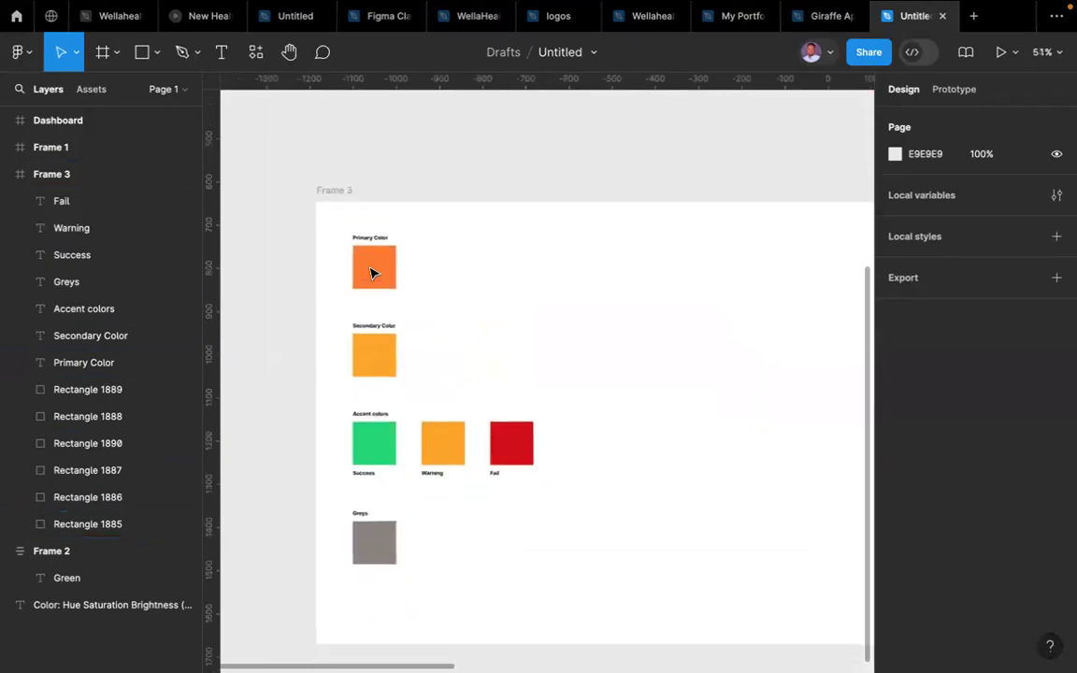
scroll(367, 292, "down", 1)
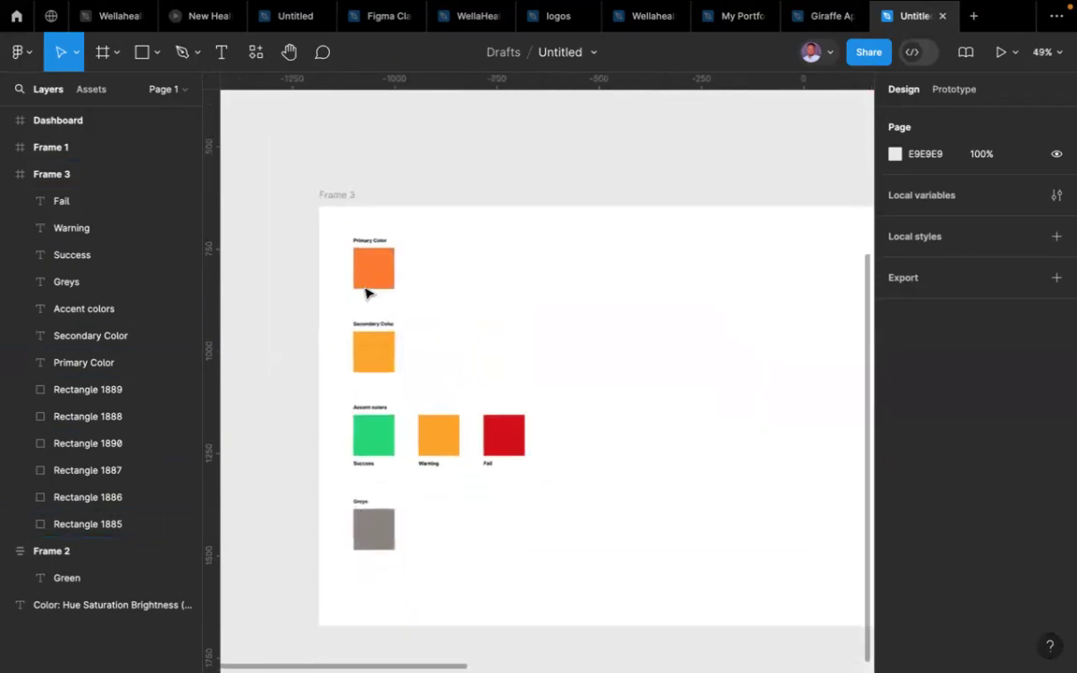
scroll(366, 293, "left", 2)
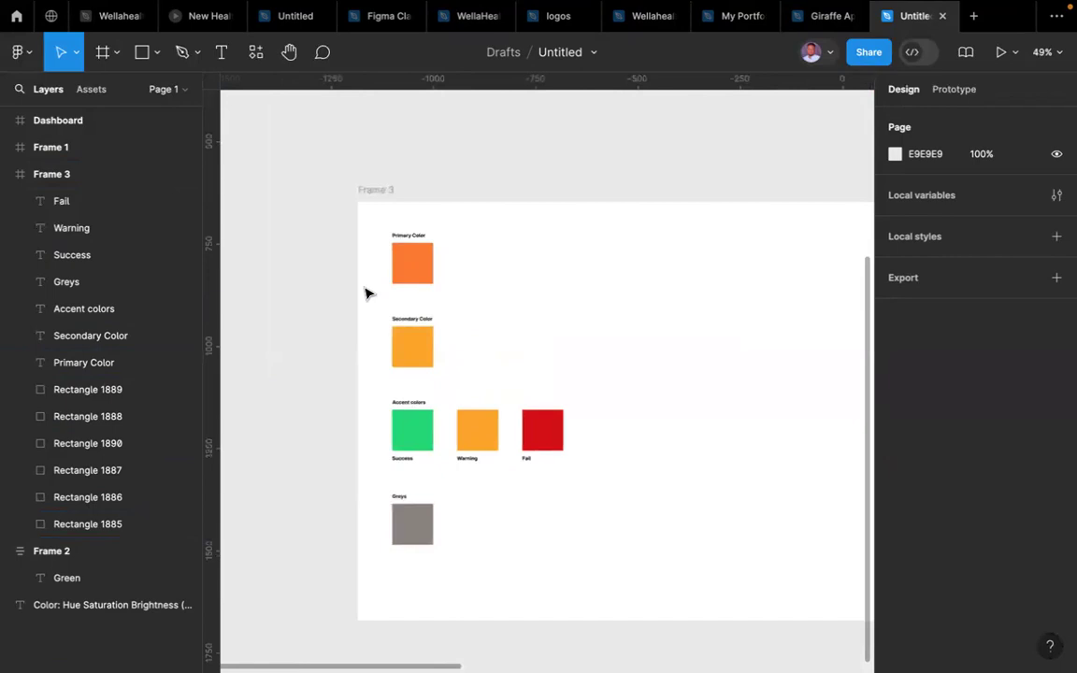
- Compare the primary swatch and the rest of the palette with the orange tones used across the Healthsend dashboard
scroll(366, 293, "down", 5)
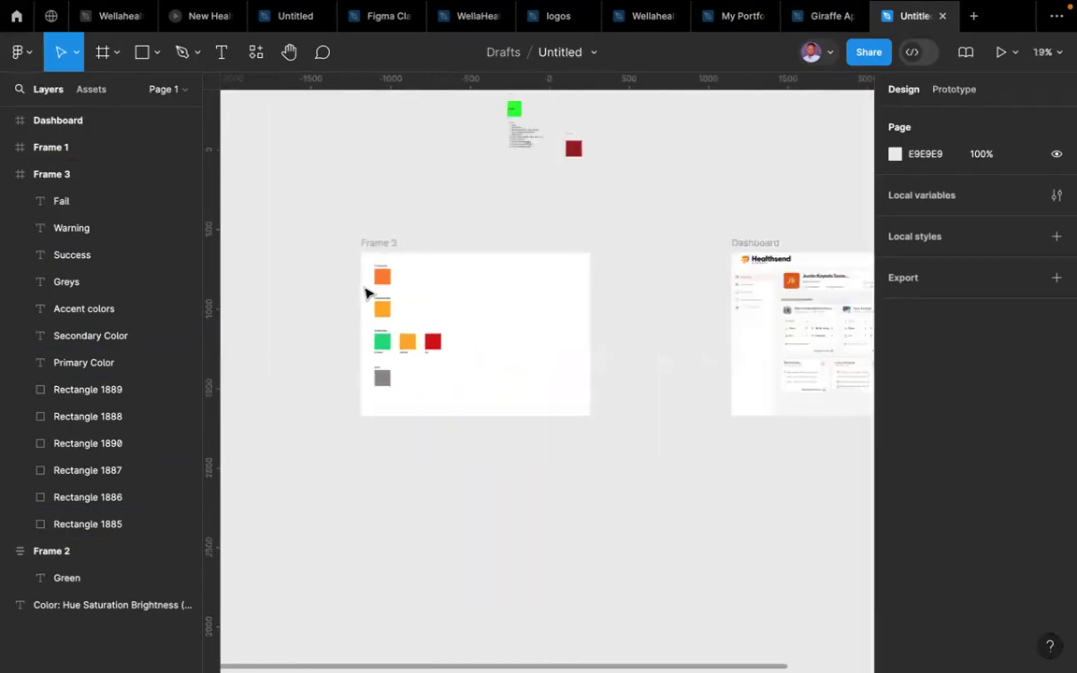
scroll(366, 293, "left", 5)
scroll(366, 293, "right", 3)
scroll(366, 294, "down", 2)
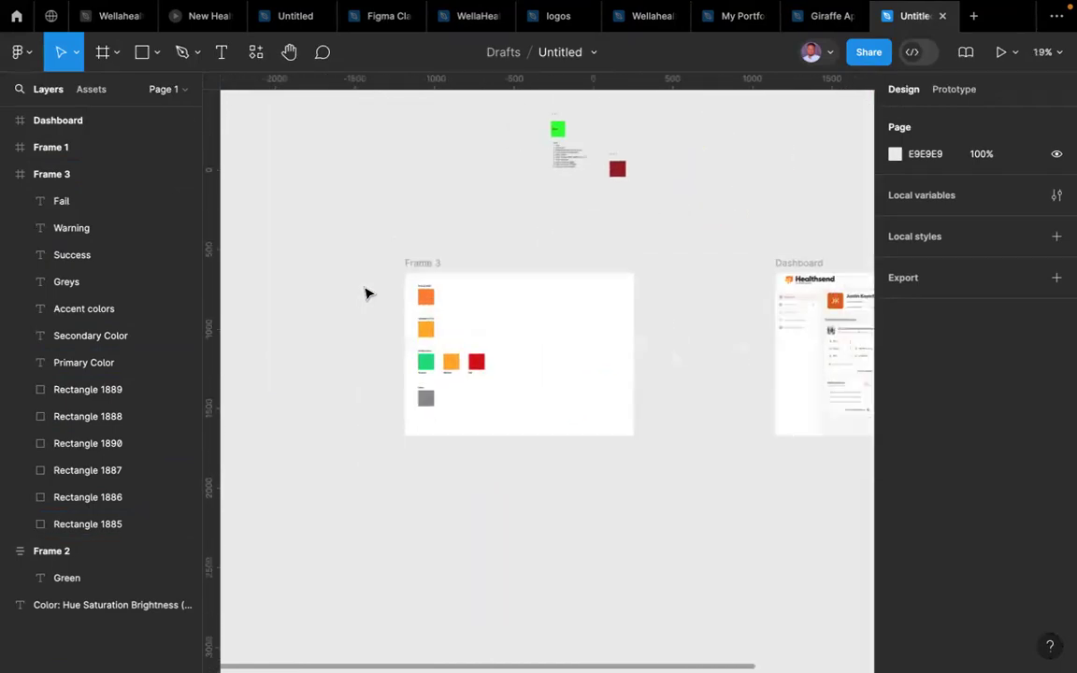
scroll(394, 285, "up", 10)
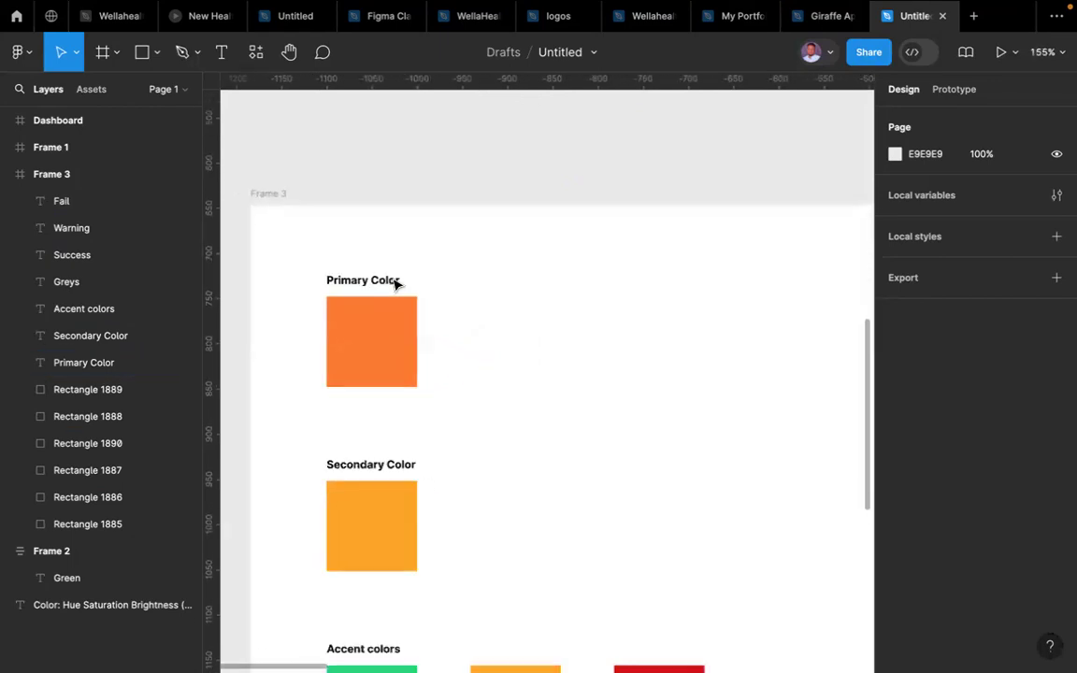
left_click(380, 346)
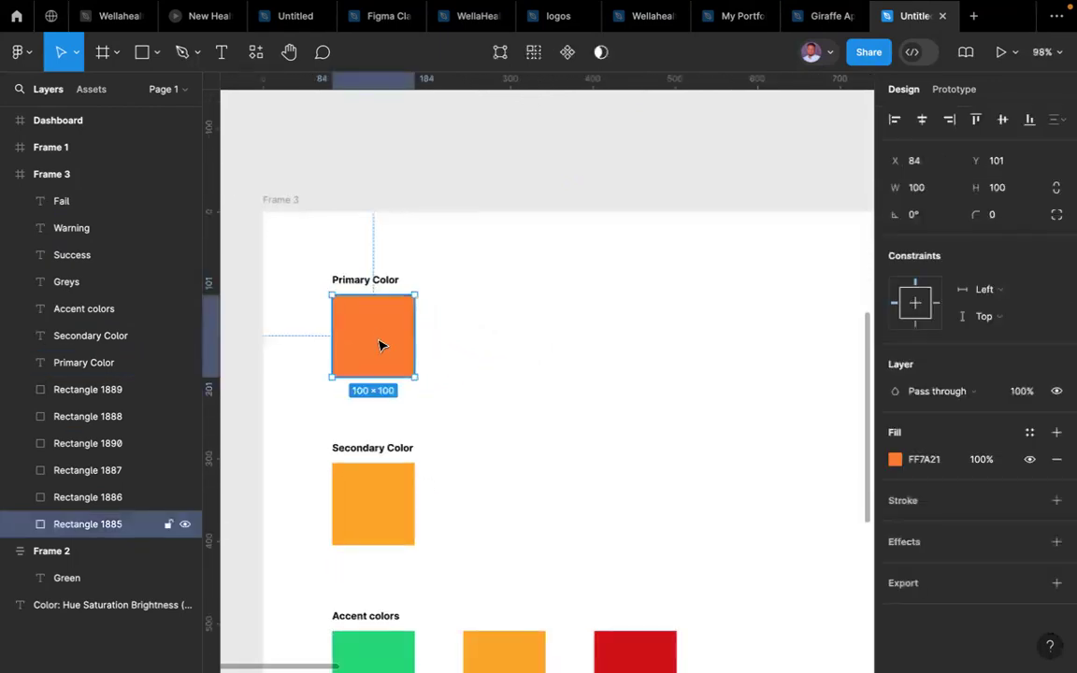
scroll(379, 346, "down", 5)
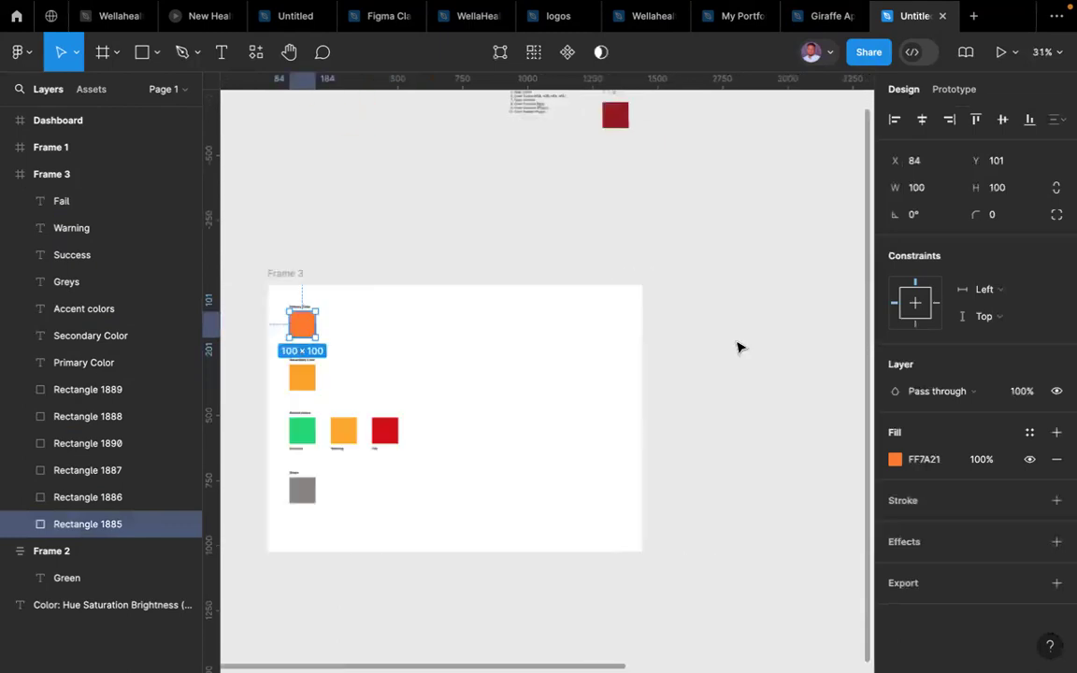
scroll(736, 346, "right", 5)
scroll(632, 325, "up", 5)
scroll(608, 298, "up", 2)
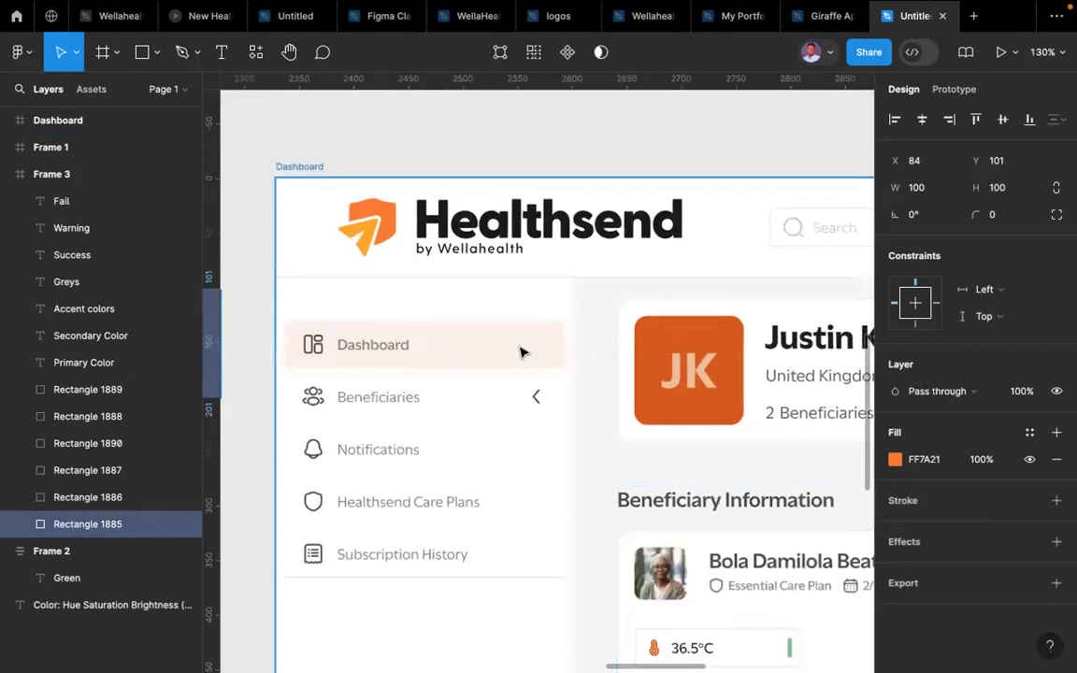
scroll(490, 334, "down", 10)
scroll(490, 334, "down", 3)
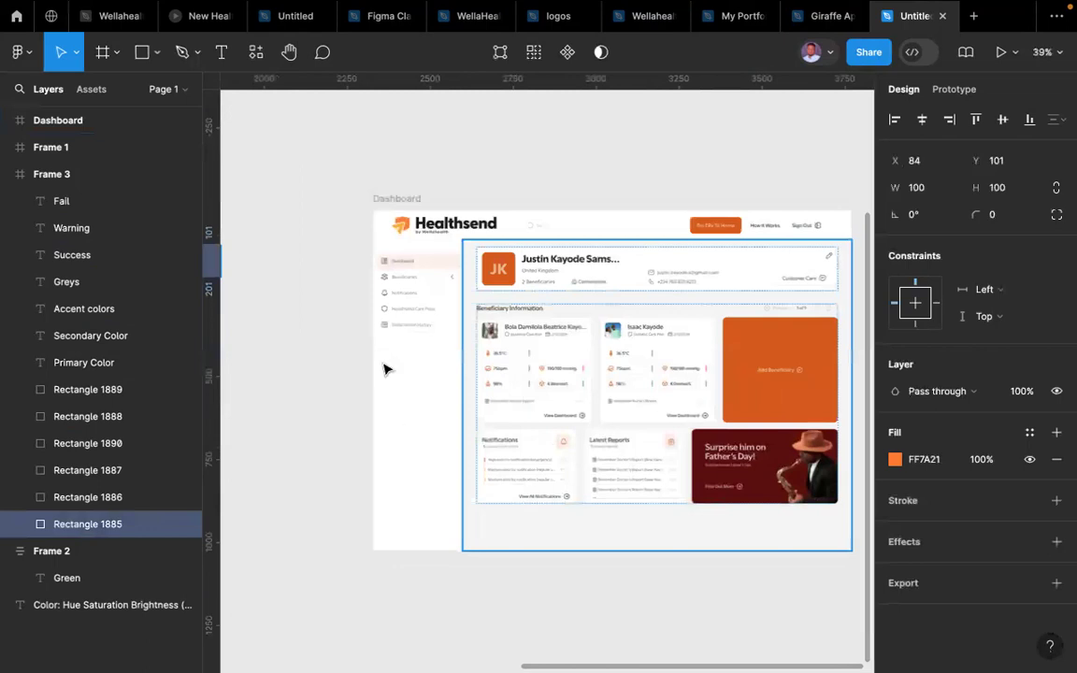
scroll(486, 321, "up", 10)
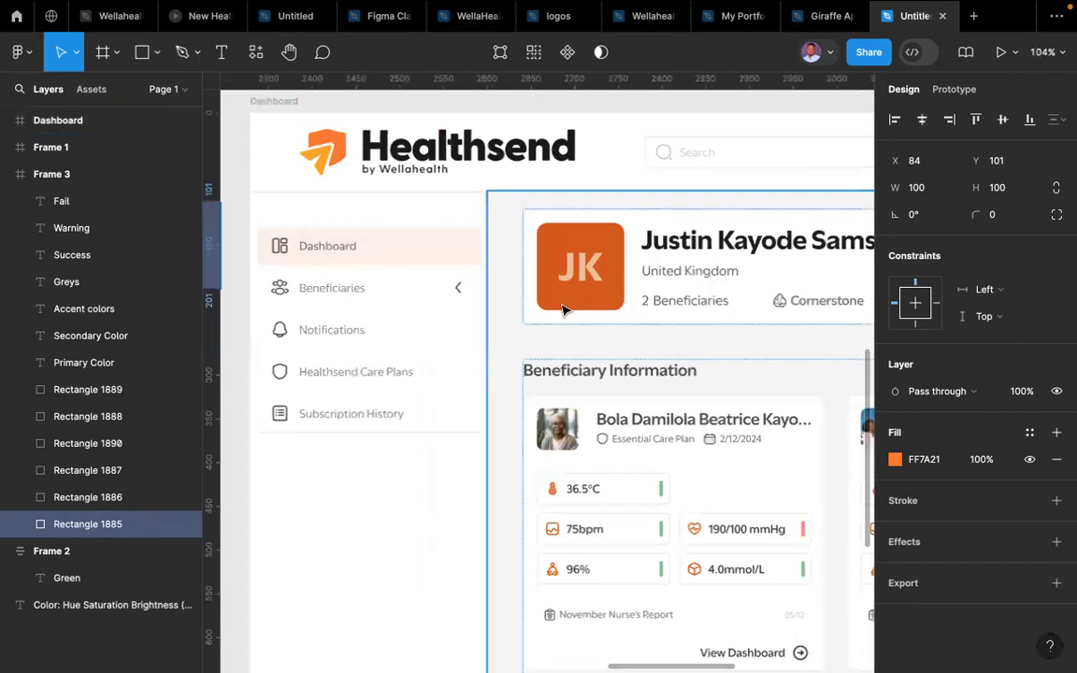
scroll(565, 308, "down", 5)
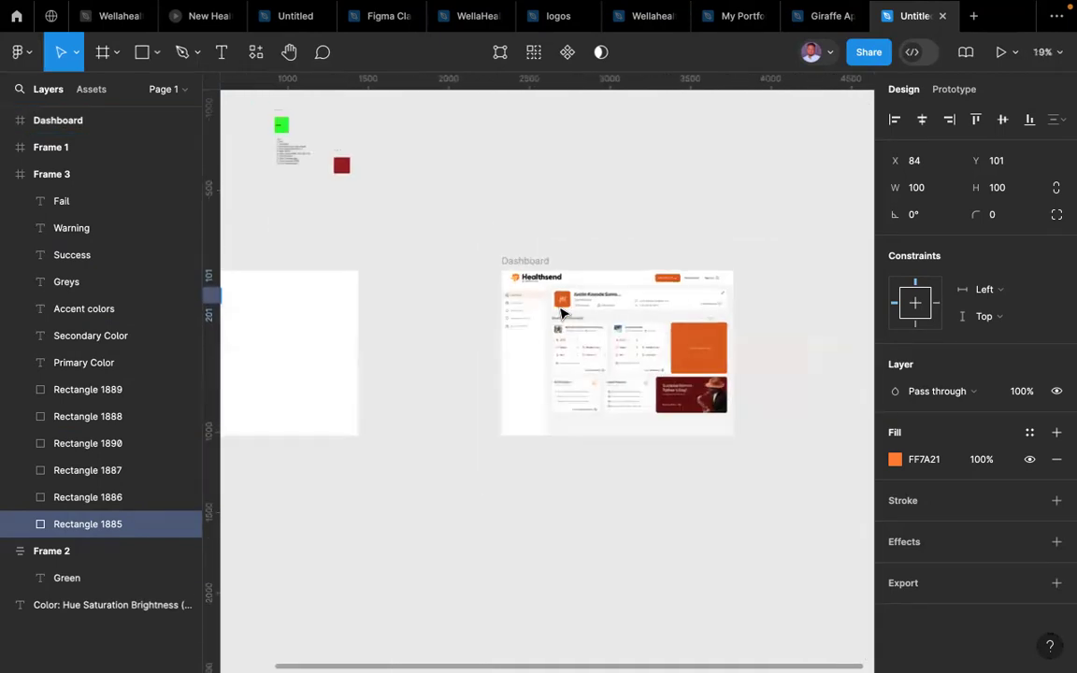
scroll(562, 314, "left", 5)
scroll(577, 334, "up", 5)
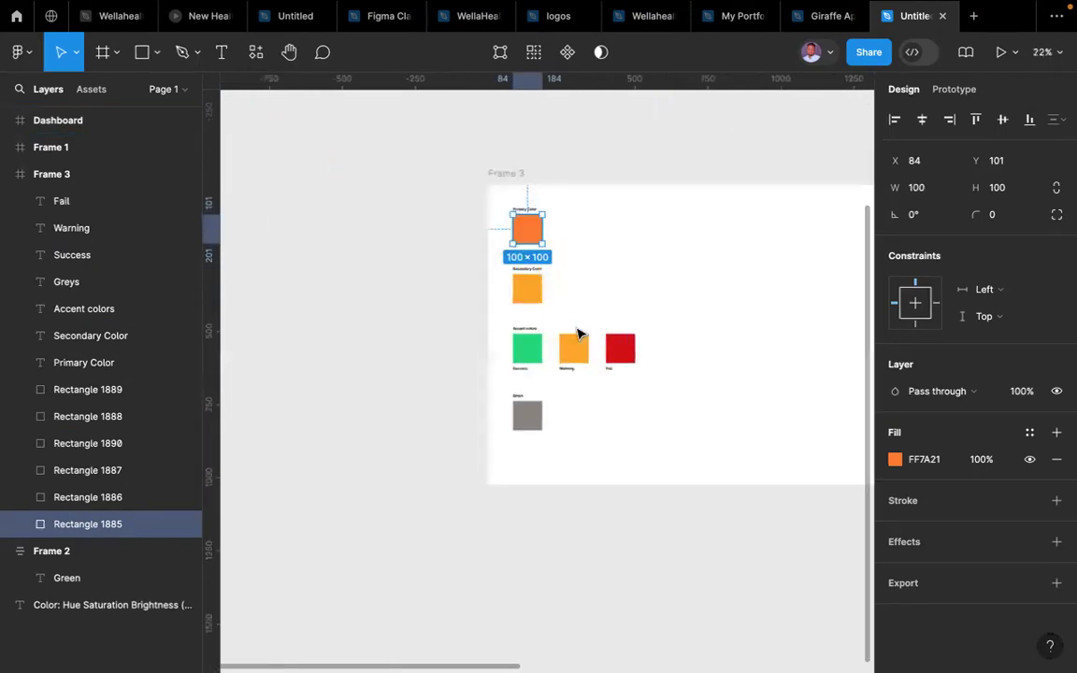
scroll(578, 333, "down", 1)
left_click(517, 296)
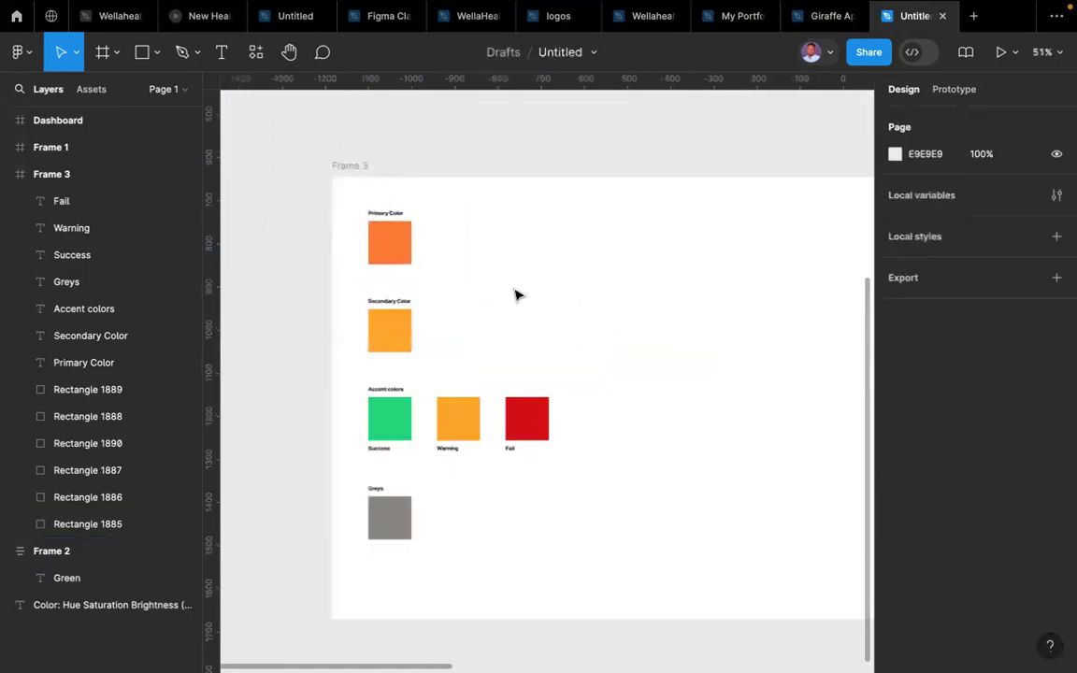
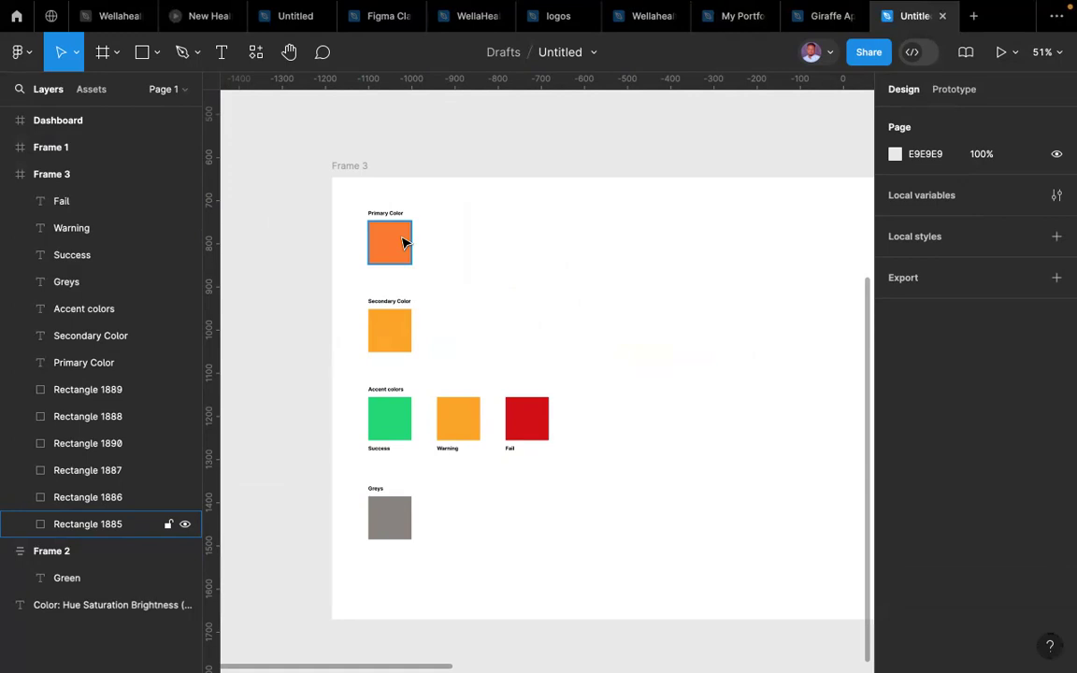
- Duplicate the primary orange square and place the copy in the same row at X 402, Y 101
left_click(393, 241)
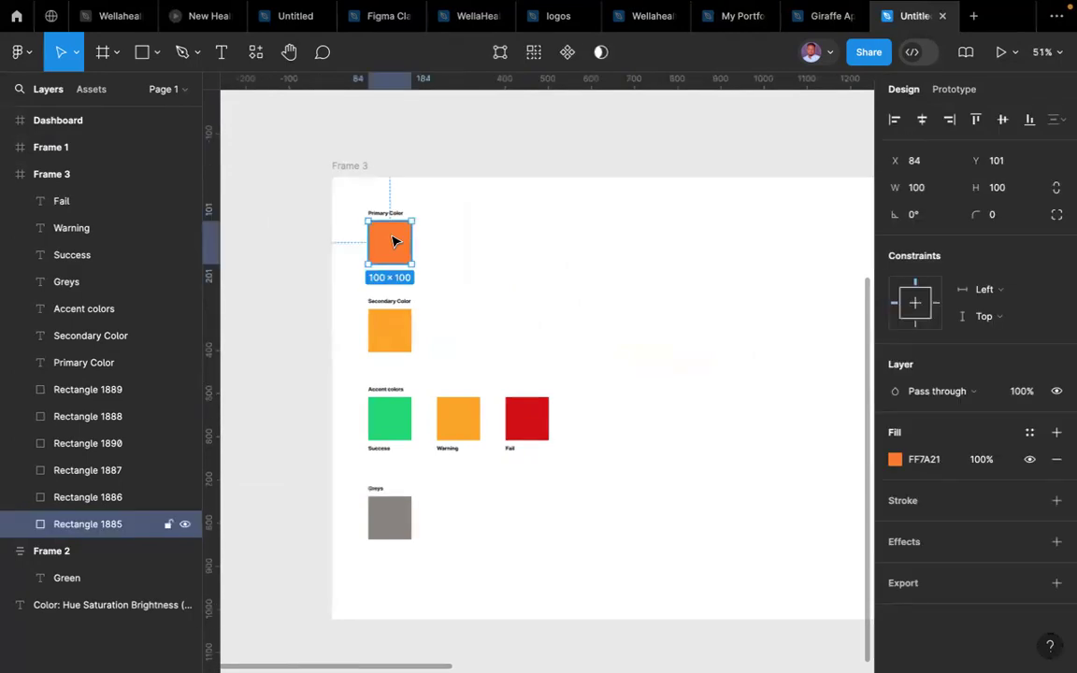
left_click_drag(393, 241, 465, 251)
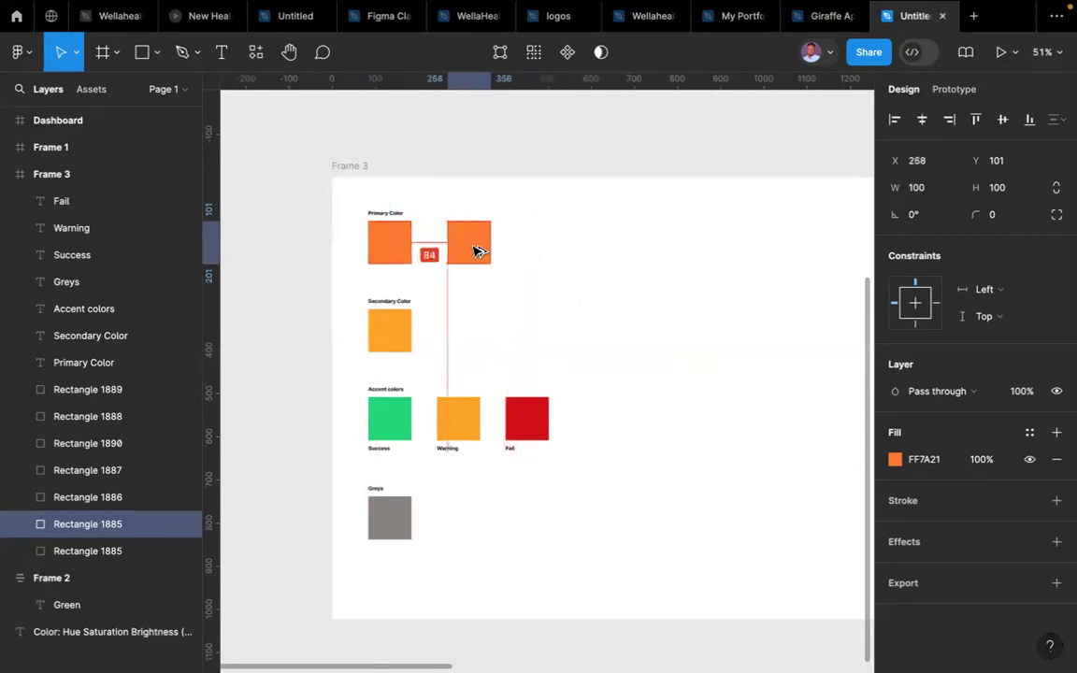
left_click_drag(474, 251, 475, 251)
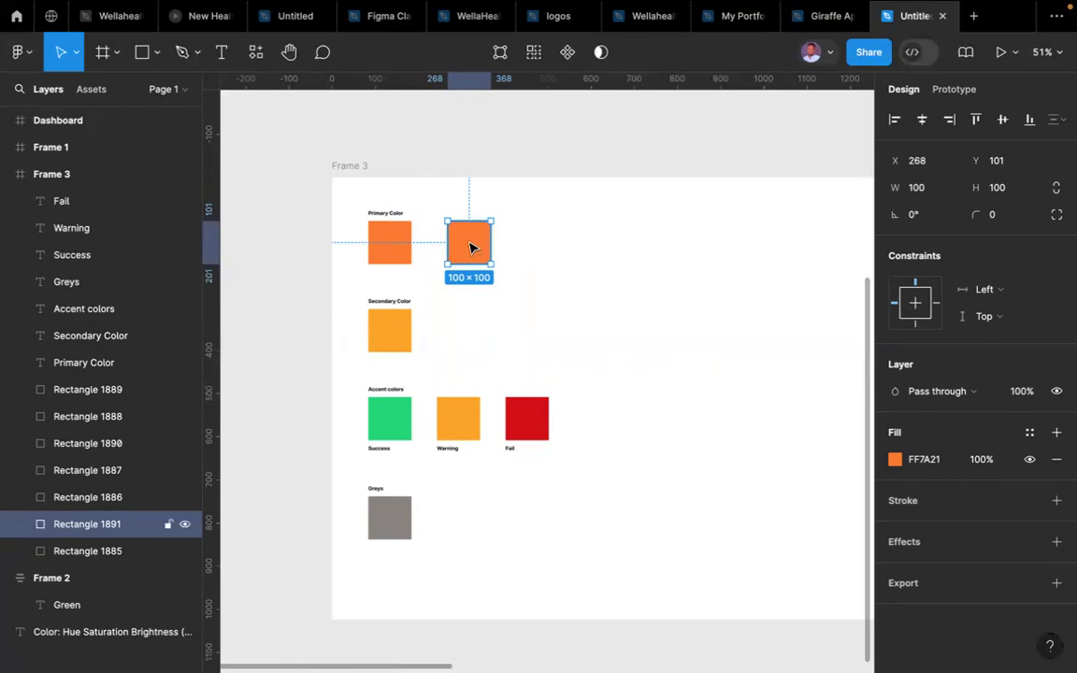
mouse_move(471, 248)
left_mouse_down()
mouse_move(734, 259)
mouse_move(664, 250)
mouse_move(454, 258)
left_mouse_up()
scroll(725, 254, "right", 4)
scroll(725, 254, "left", 2)
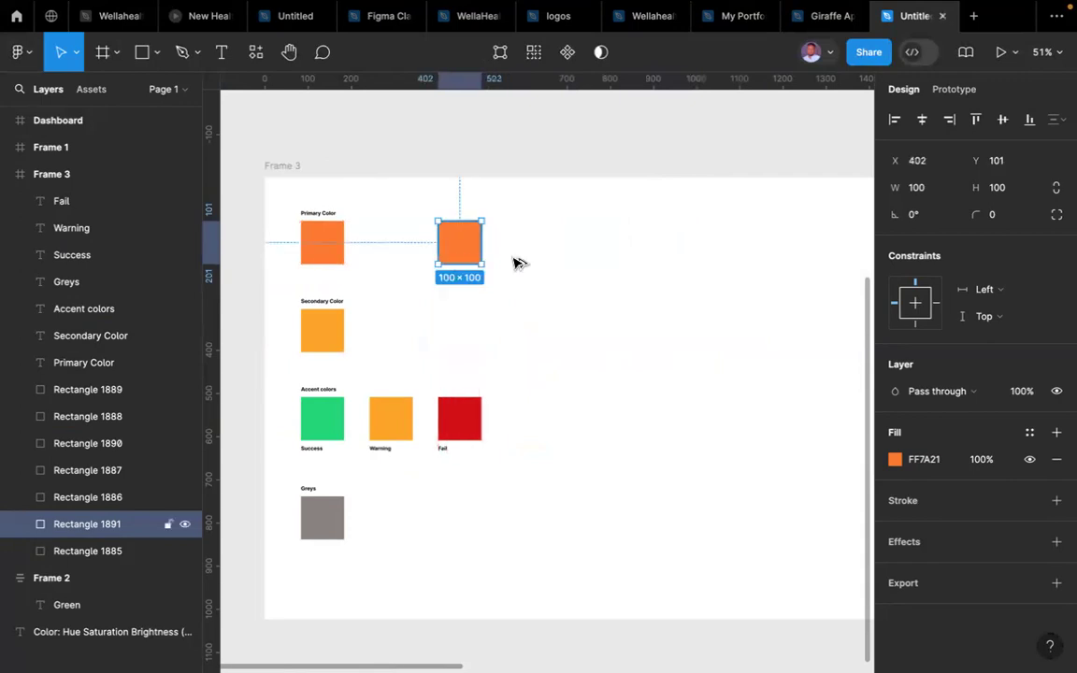
- Duplicate the copied orange square eight times along the primary row, leaving 21 px between squares
key("ctrl+d")
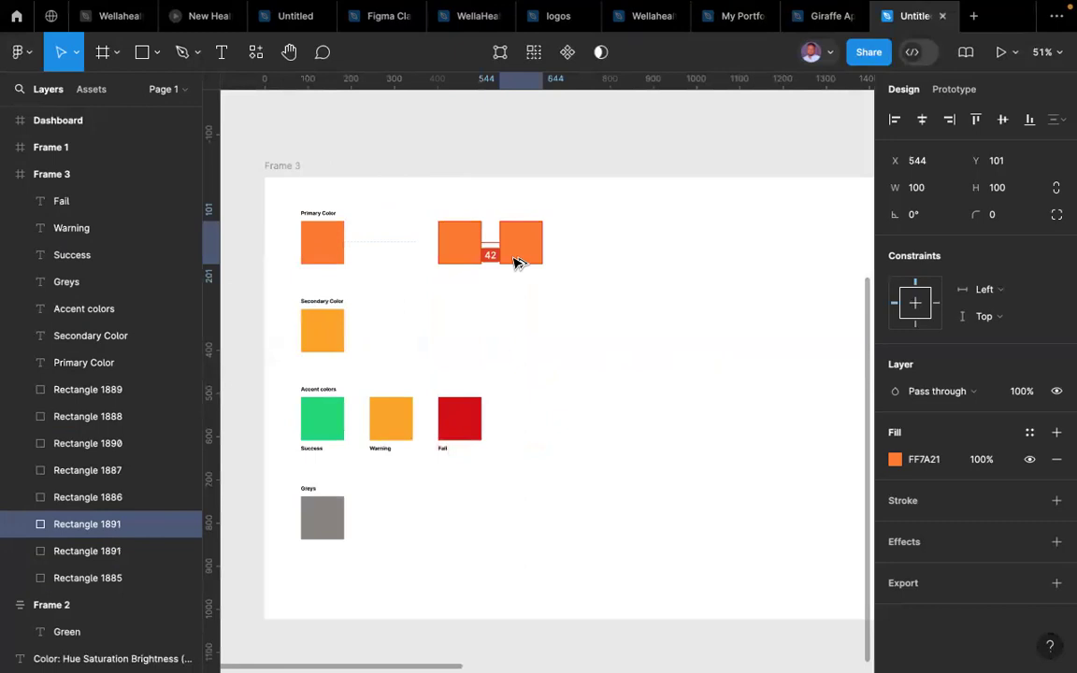
left_click_drag(512, 262, 506, 265)
key("ctrl+d")
key("ctrl+d")
key("ctrl+d")
key("ctrl+d")
key("ctrl+d")
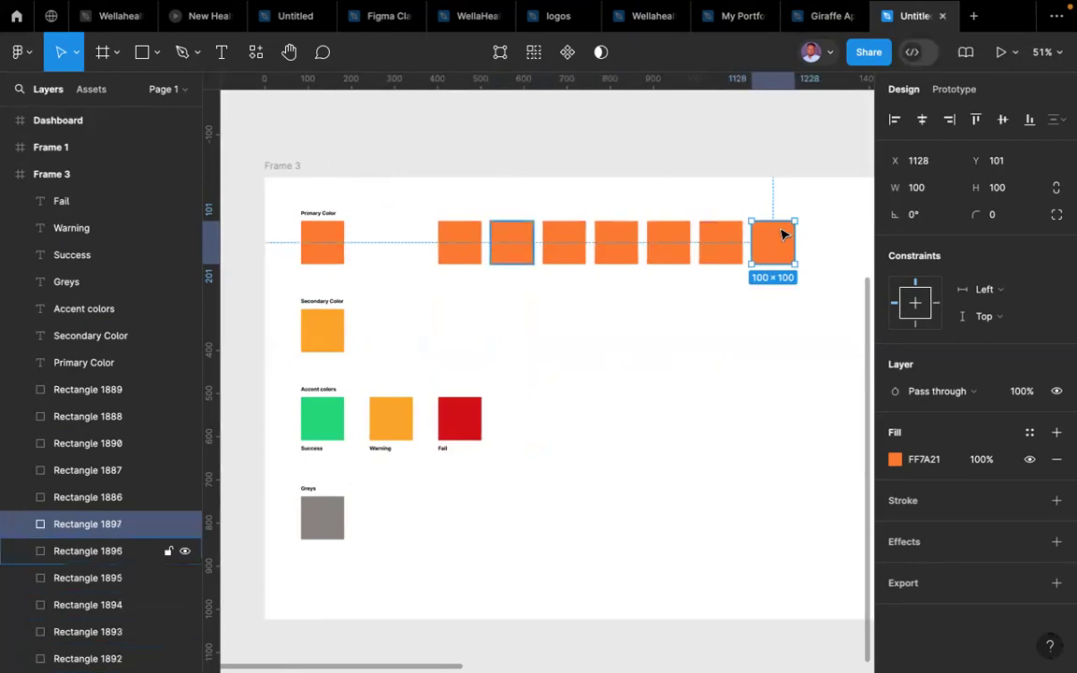
key("ctrl+d")
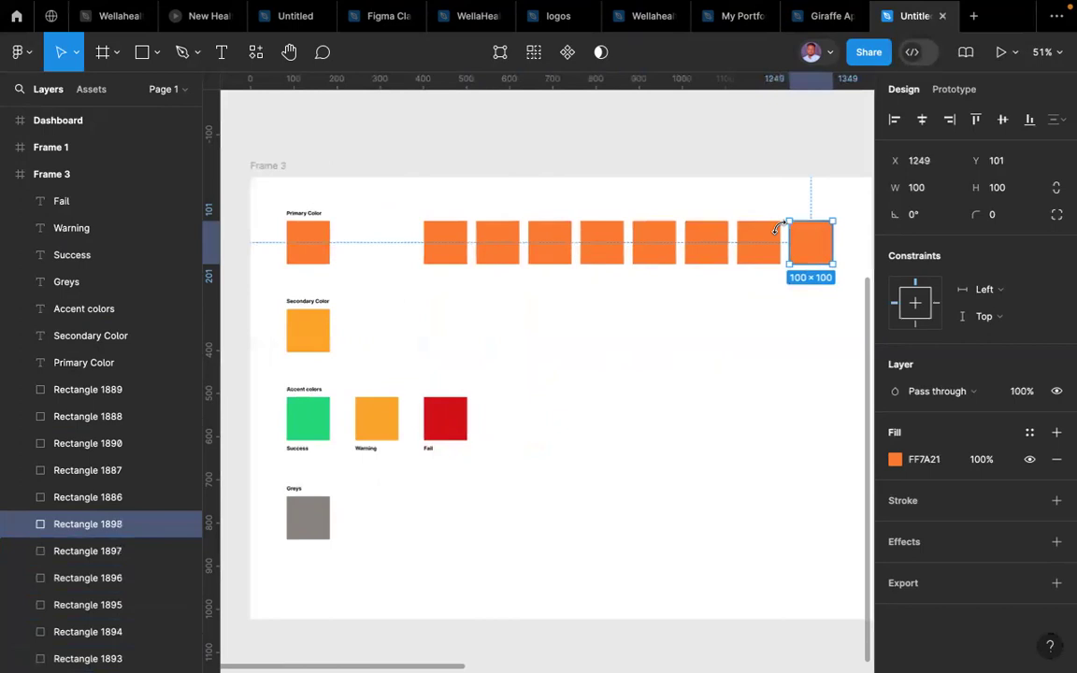
key("ctrl+d")
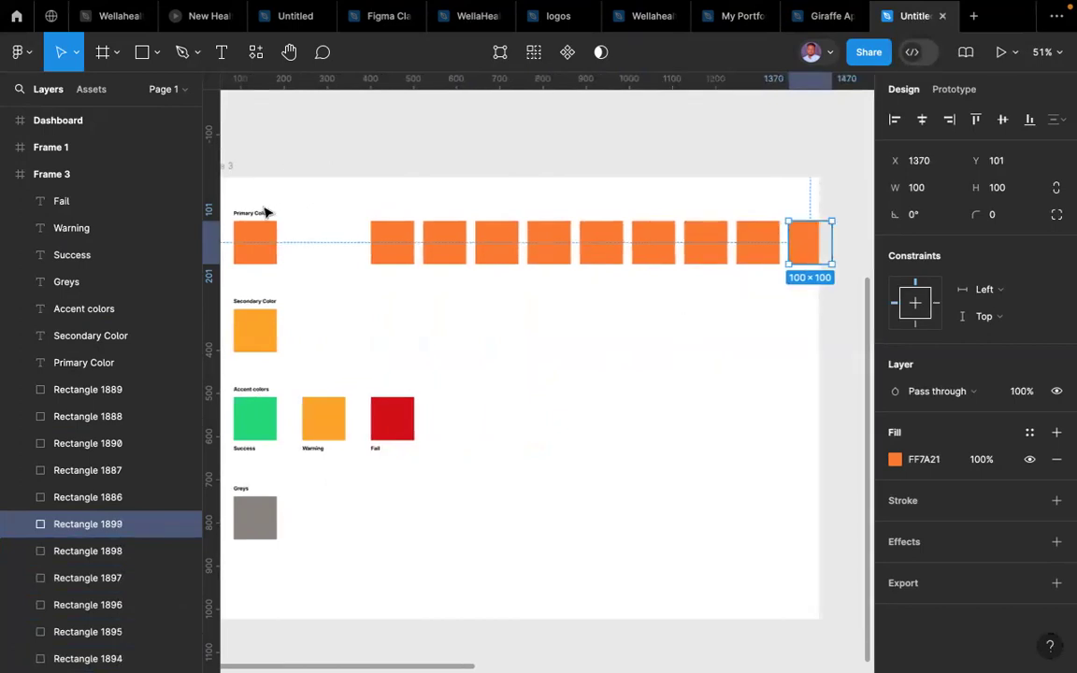
- Select the nine copied orange squares and move them 80 px left so the row fits inside the frame
left_click_drag(353, 208, 806, 280)
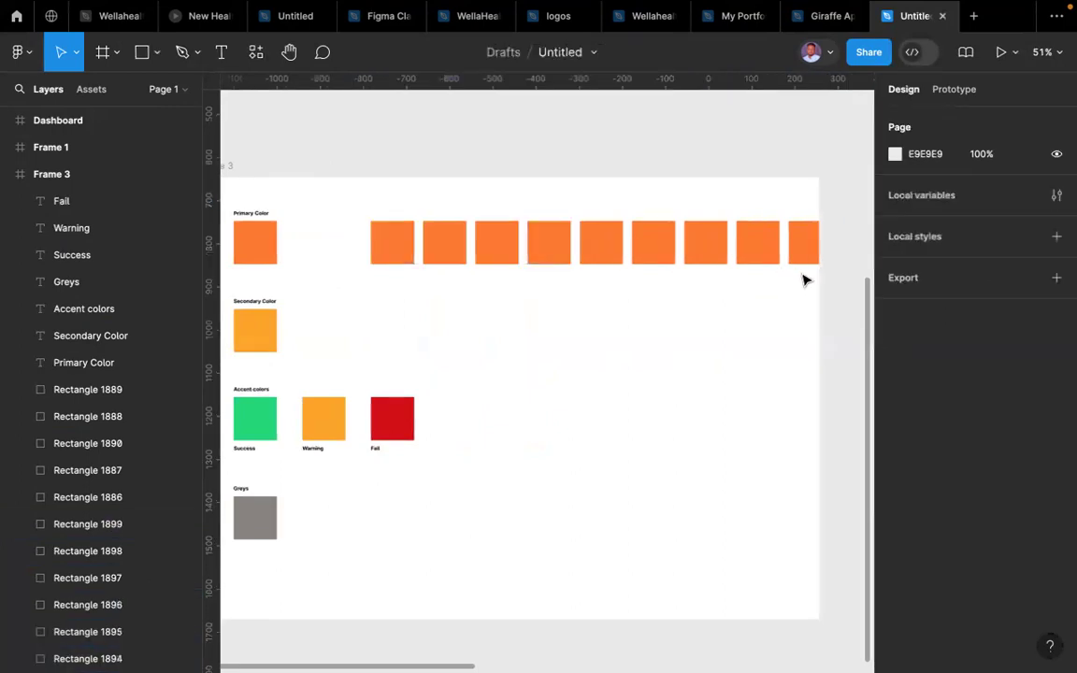
key("shift+Left")
key("shift+Left")
key("shift+Left")
key("shift+Left")
key("shift+Left")
key("shift+Left")
key("shift+Left")
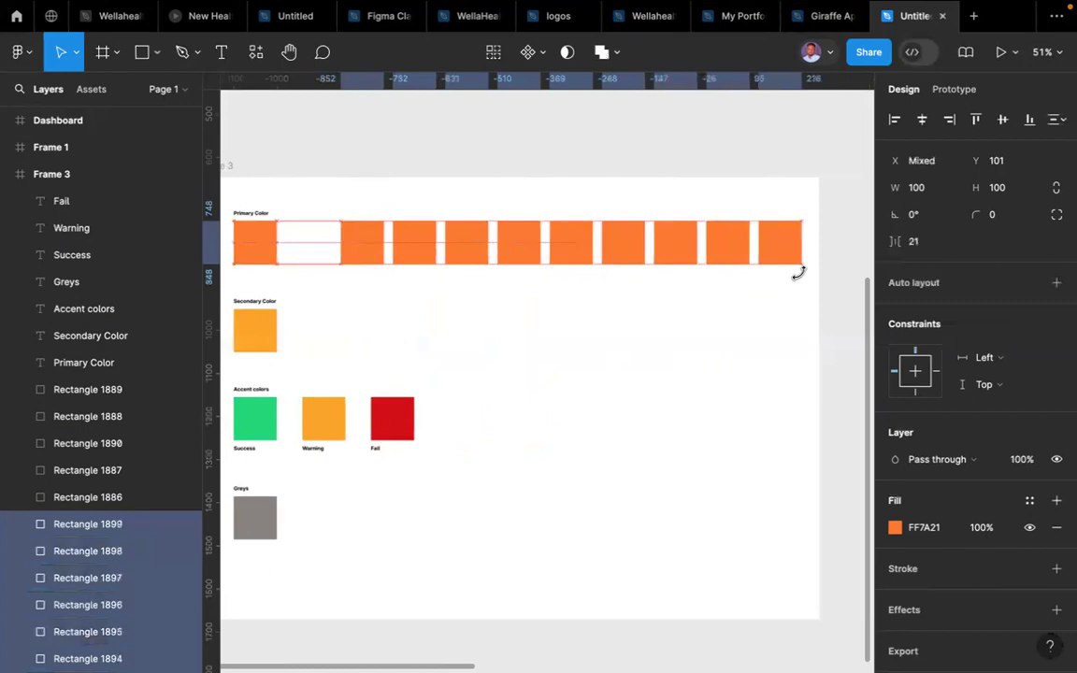
key("shift+Left")
scroll(805, 279, "left", 2)
scroll(805, 278, "right", 1)
scroll(806, 279, "up", 1)
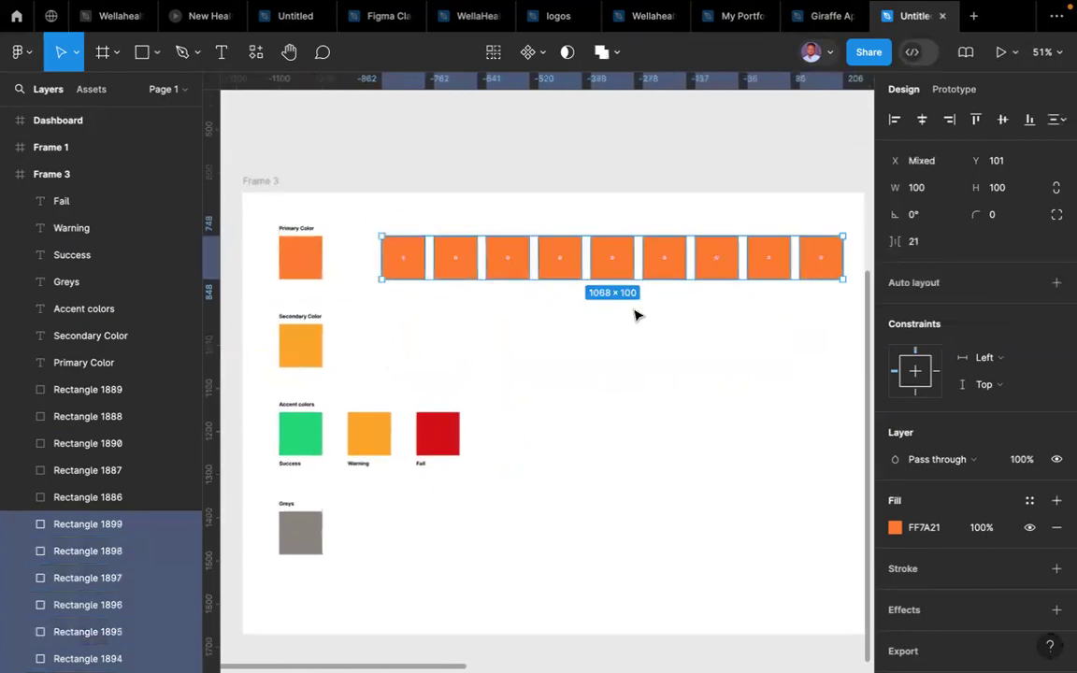
- Raise the middle square of the nine-square primary row by 30 px to Y 71
key("Escape")
left_click(615, 267)
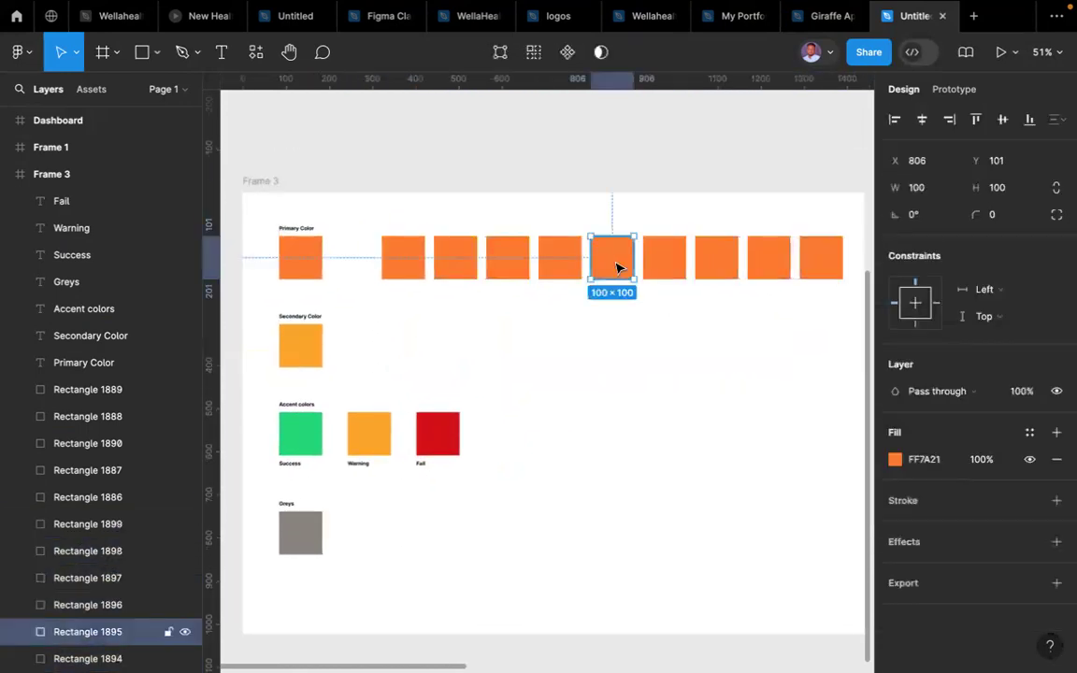
key("shift+Up")
key("shift+Up")
key("shift+Up")
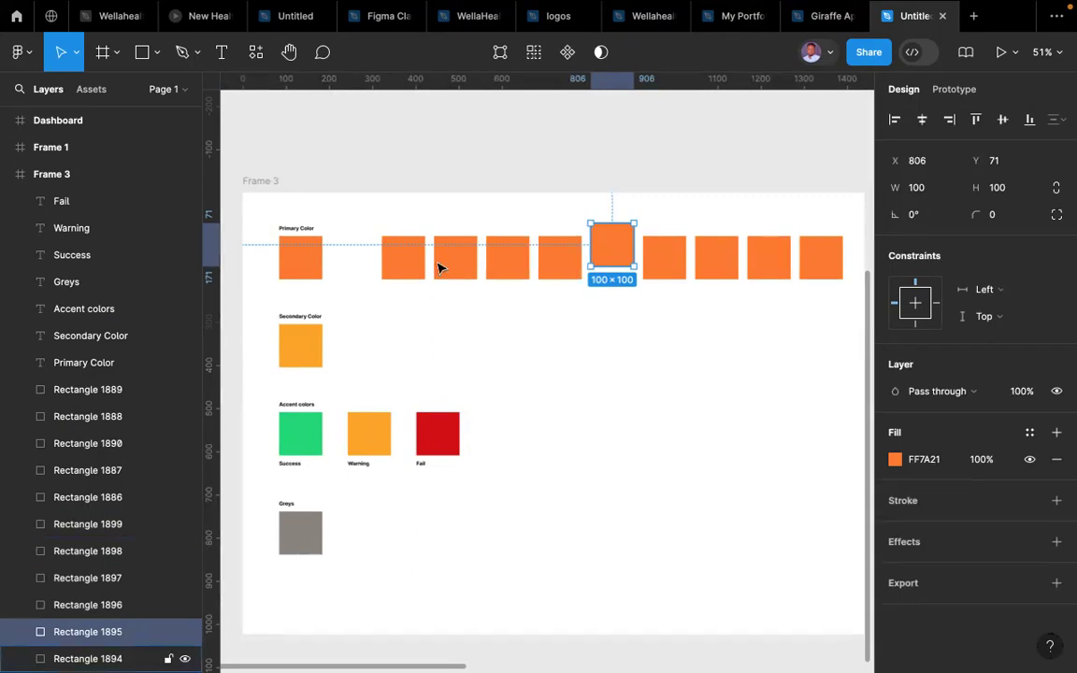
- Add a black 000000 overlay fill at 20% to the fourth square of the row and at 40% to the third
left_click(559, 260)
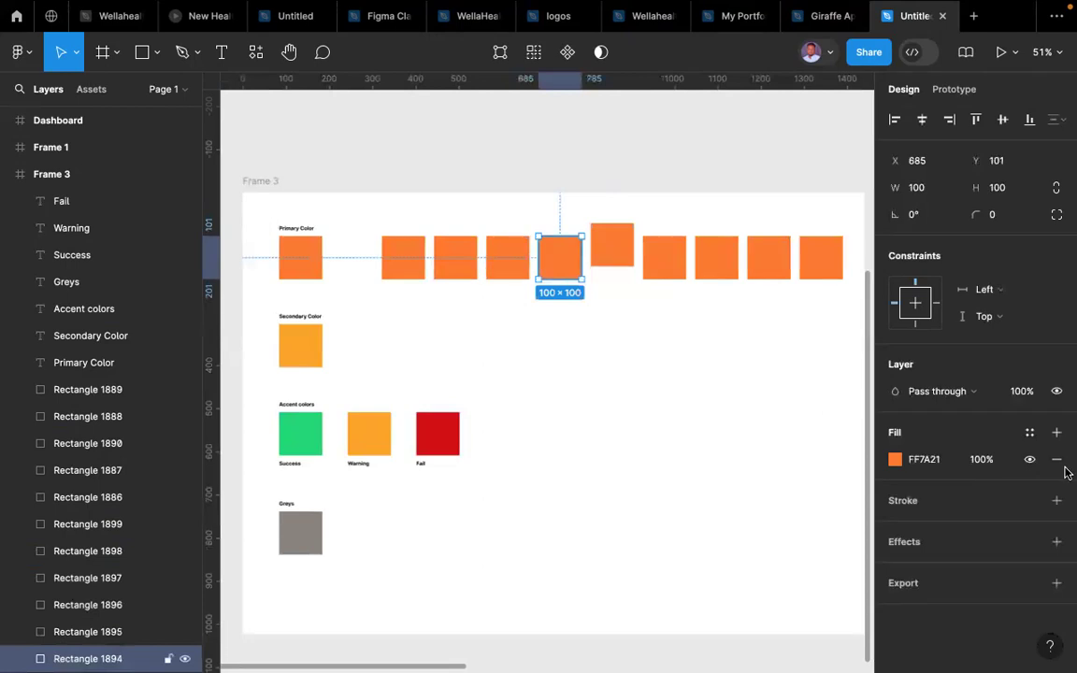
left_click(1057, 433)
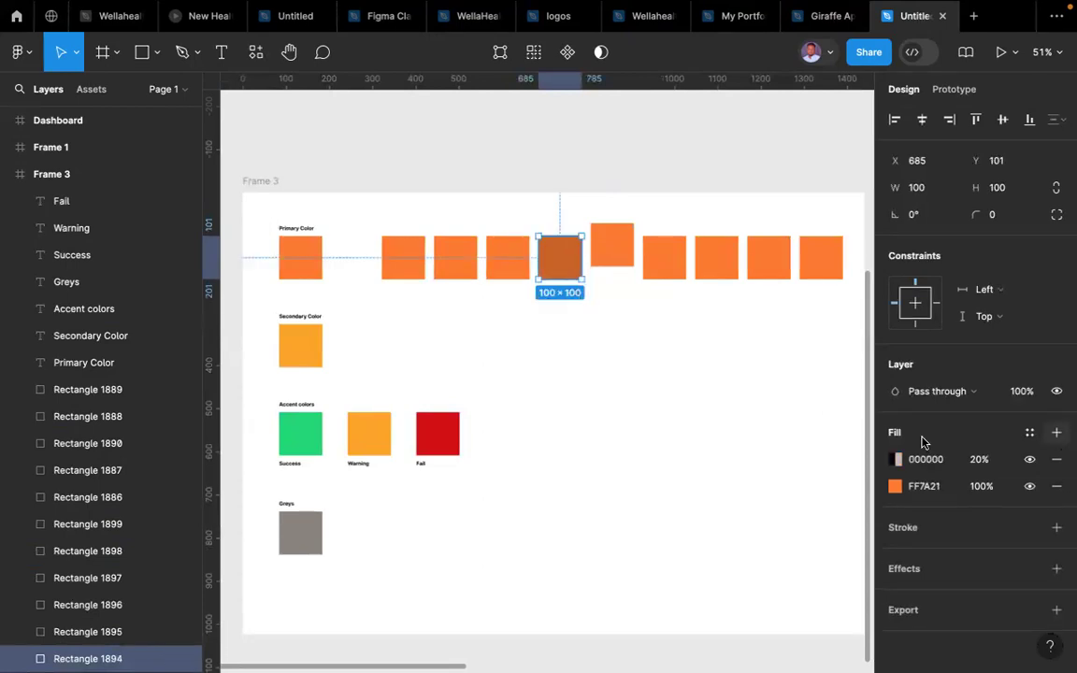
left_click(515, 273)
left_click(1056, 433)
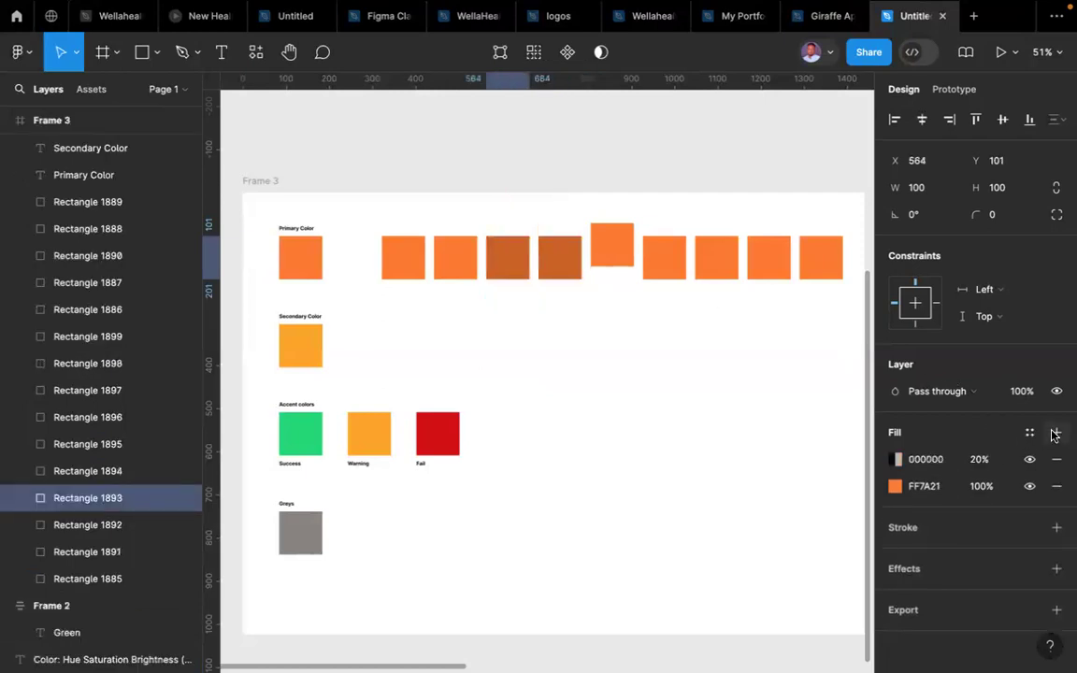
left_click(990, 462)
type("40")
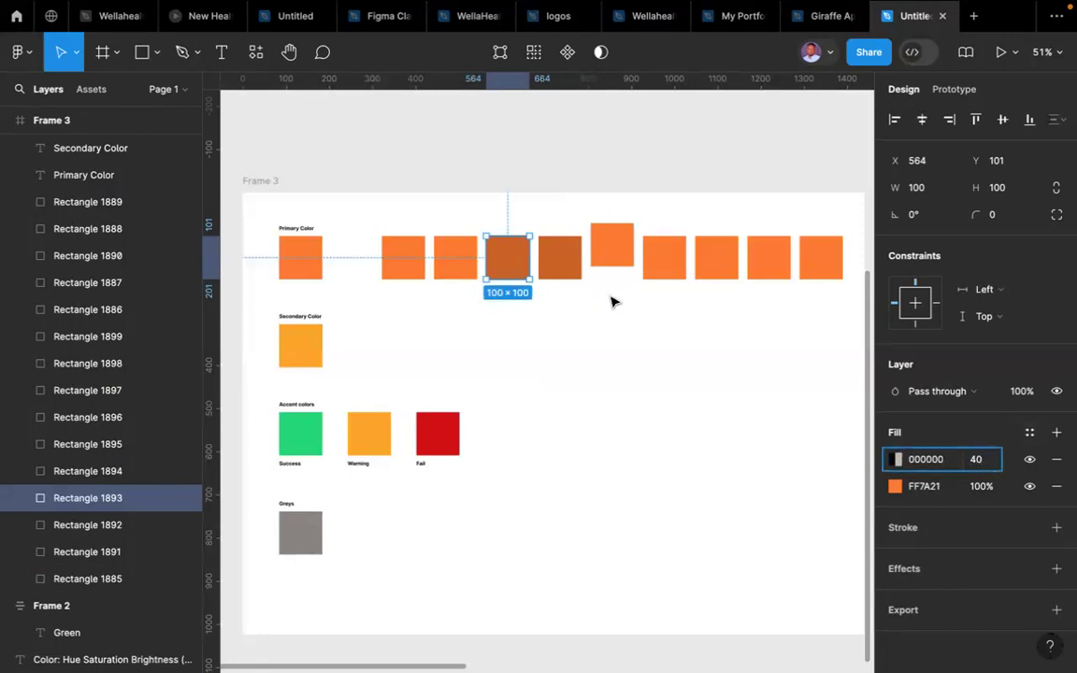
- Add a black 000000 overlay fill at 80% to the second square of the row and at 20% to the first
left_click(458, 265)
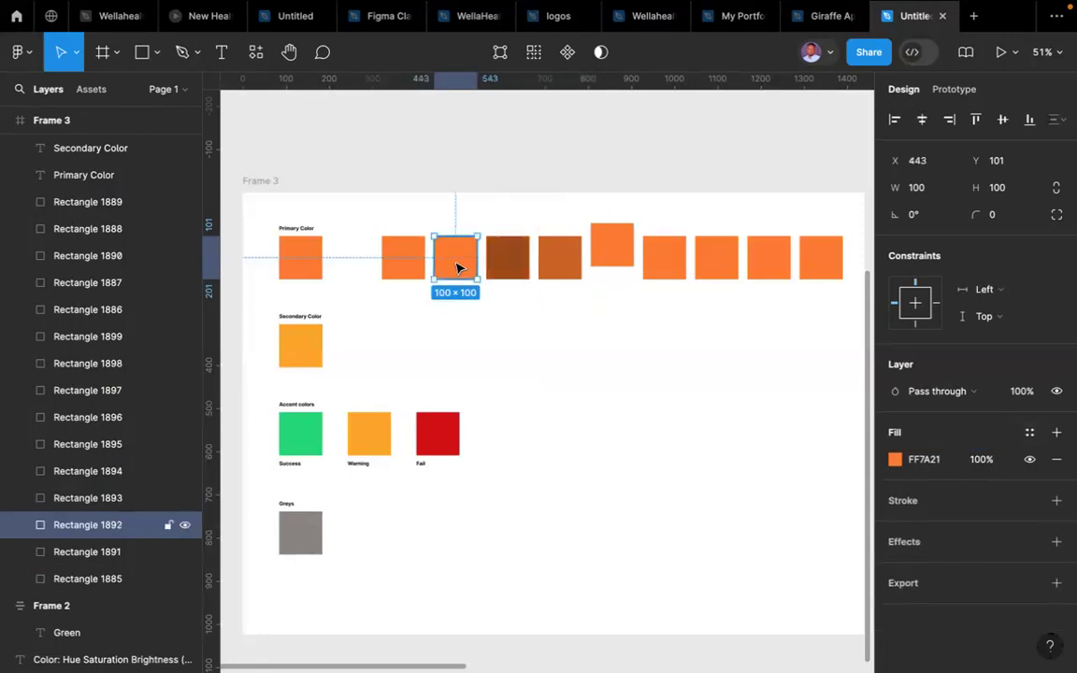
left_click(1056, 433)
left_click(988, 466)
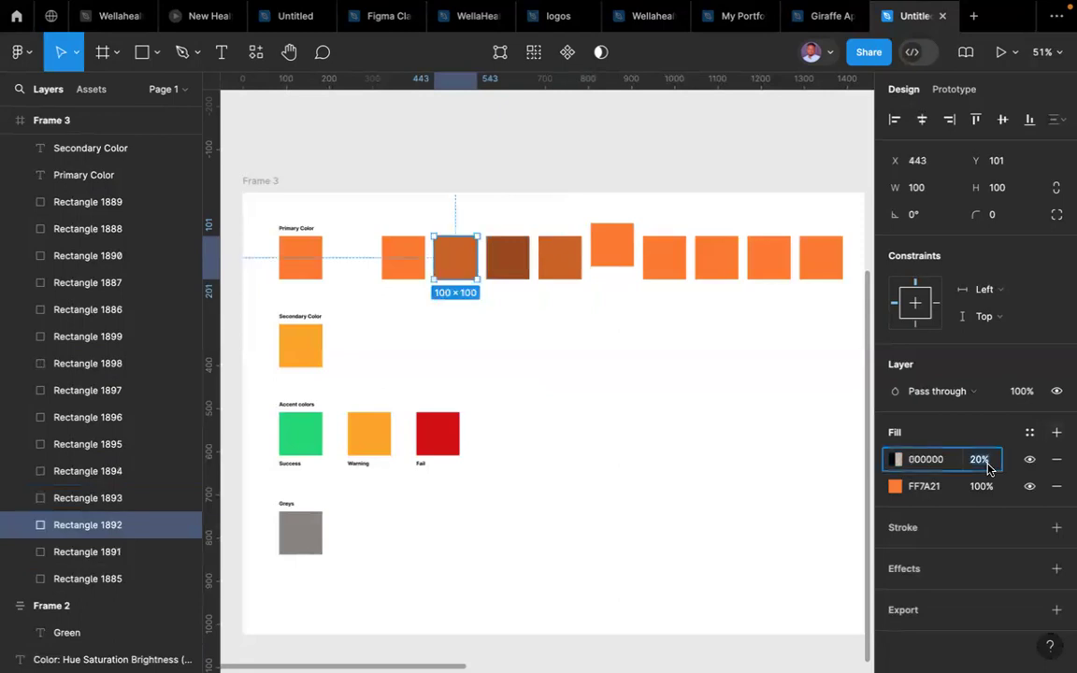
type("80")
left_click(398, 262)
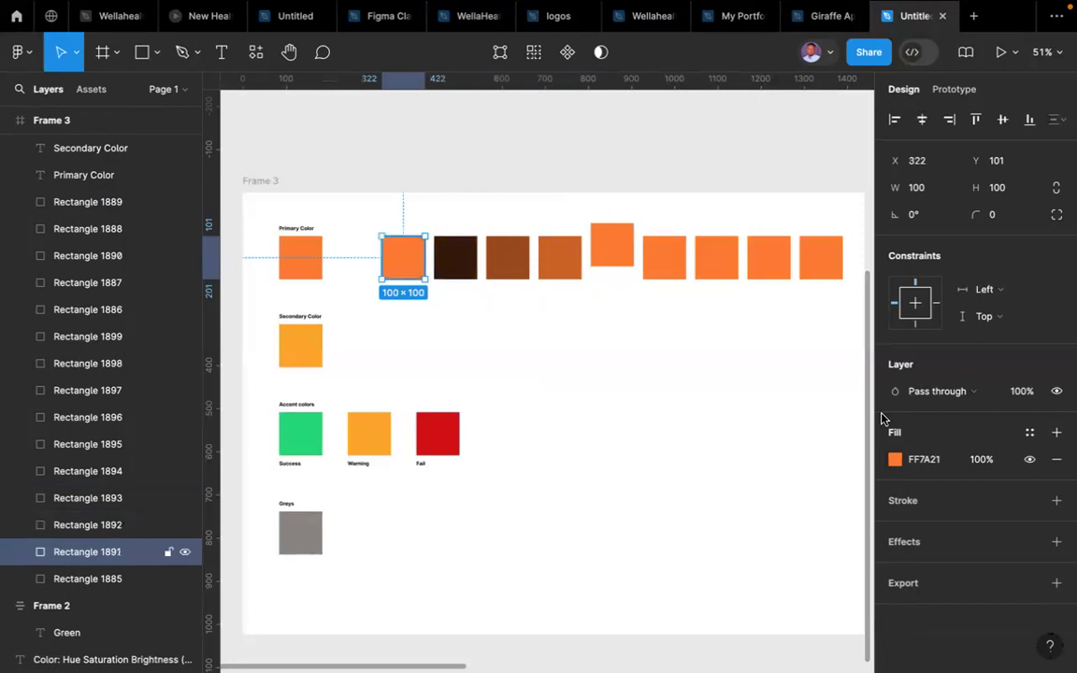
left_click(1055, 433)
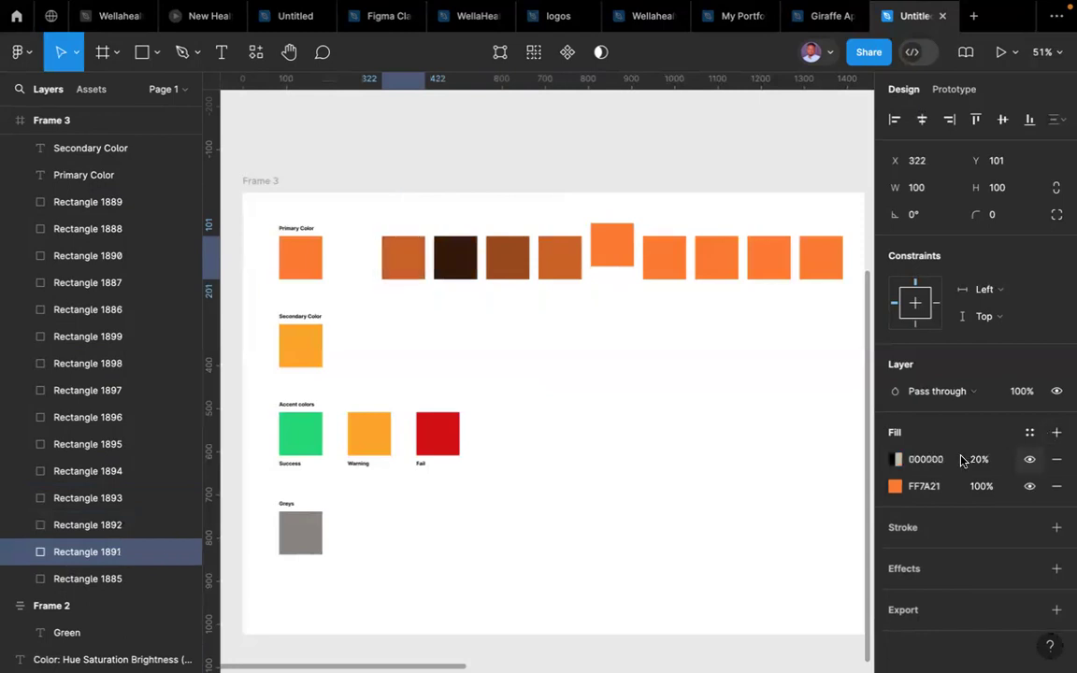
- Set the black overlay opacity to 60% on the second square of the primary row and 80% on the first
left_click(453, 273)
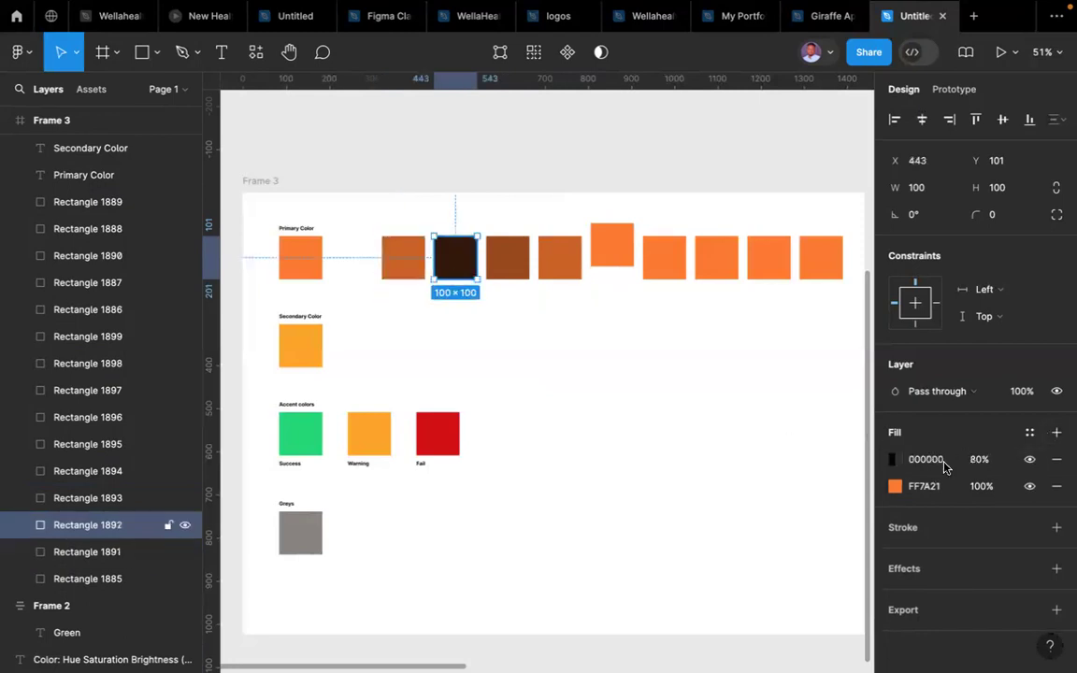
left_click(989, 460)
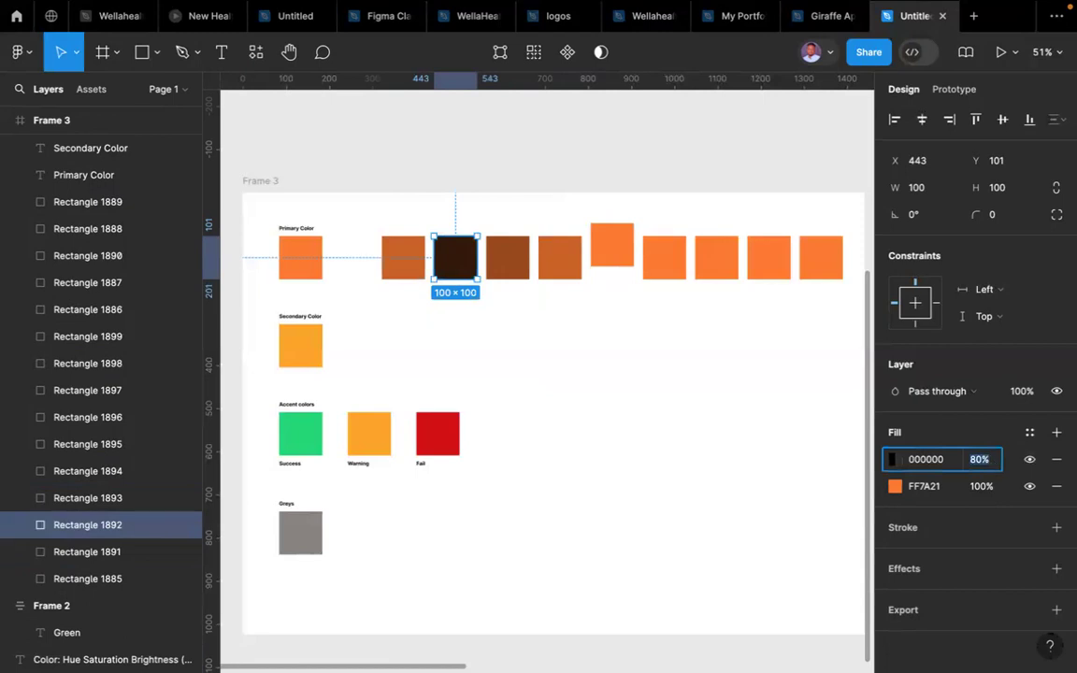
left_click(404, 251)
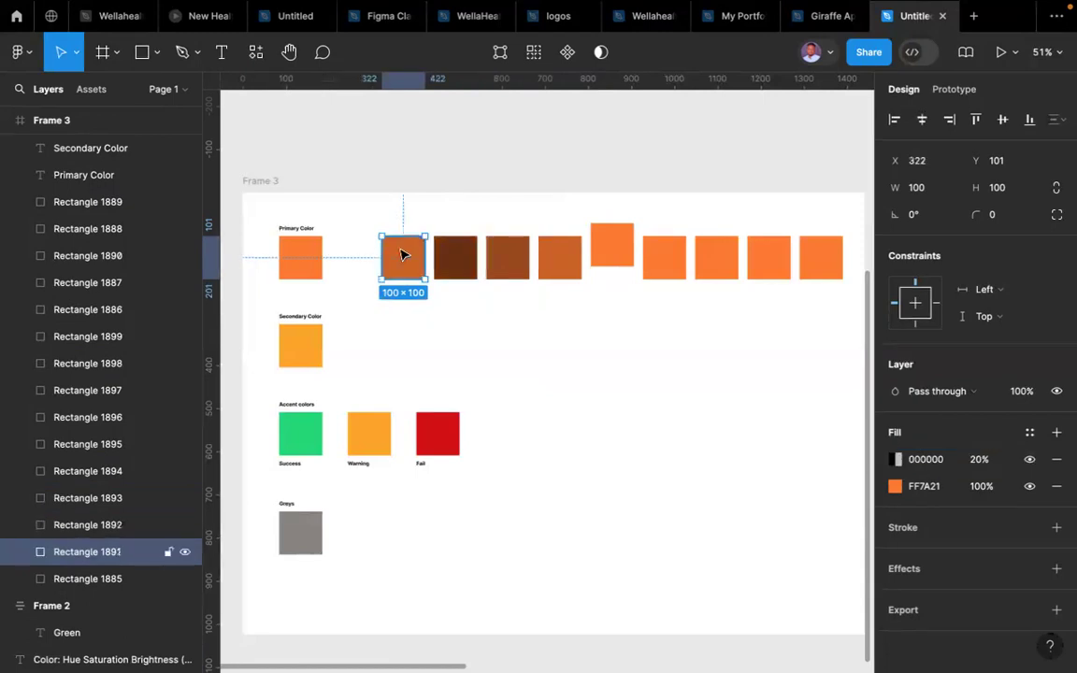
left_click(987, 462)
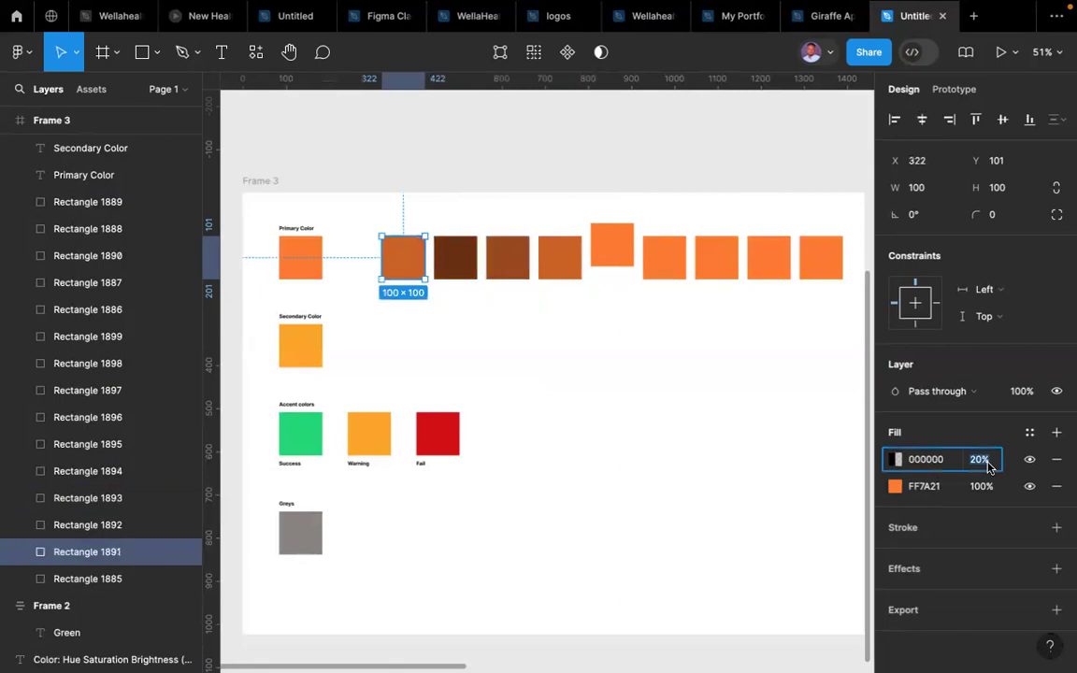
type("80")
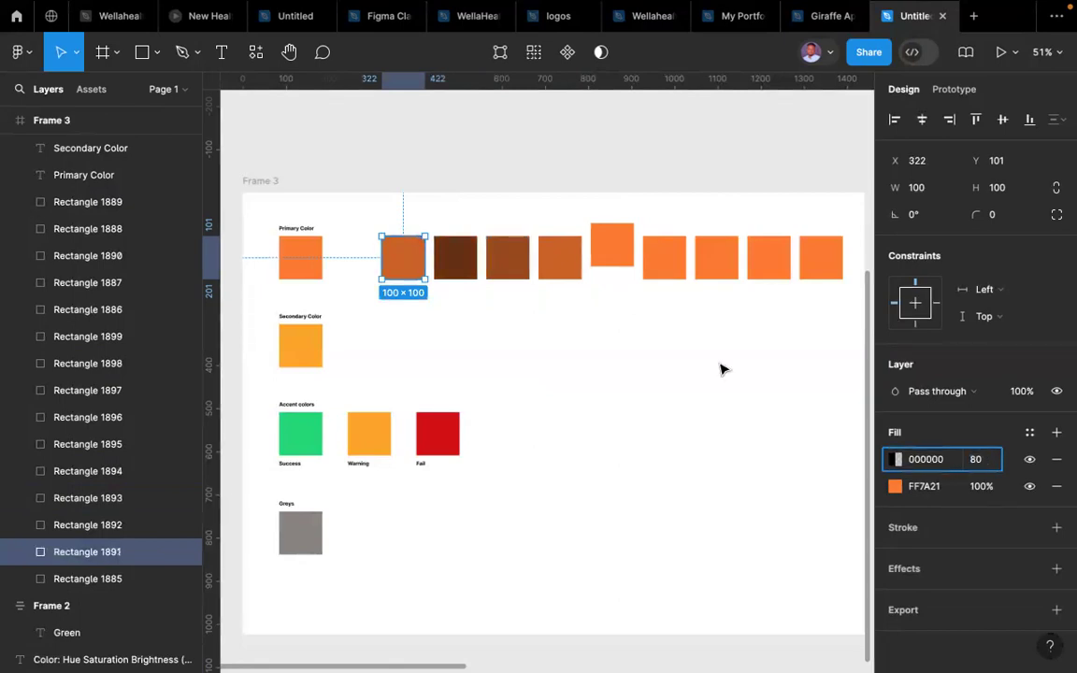
left_click(721, 368)
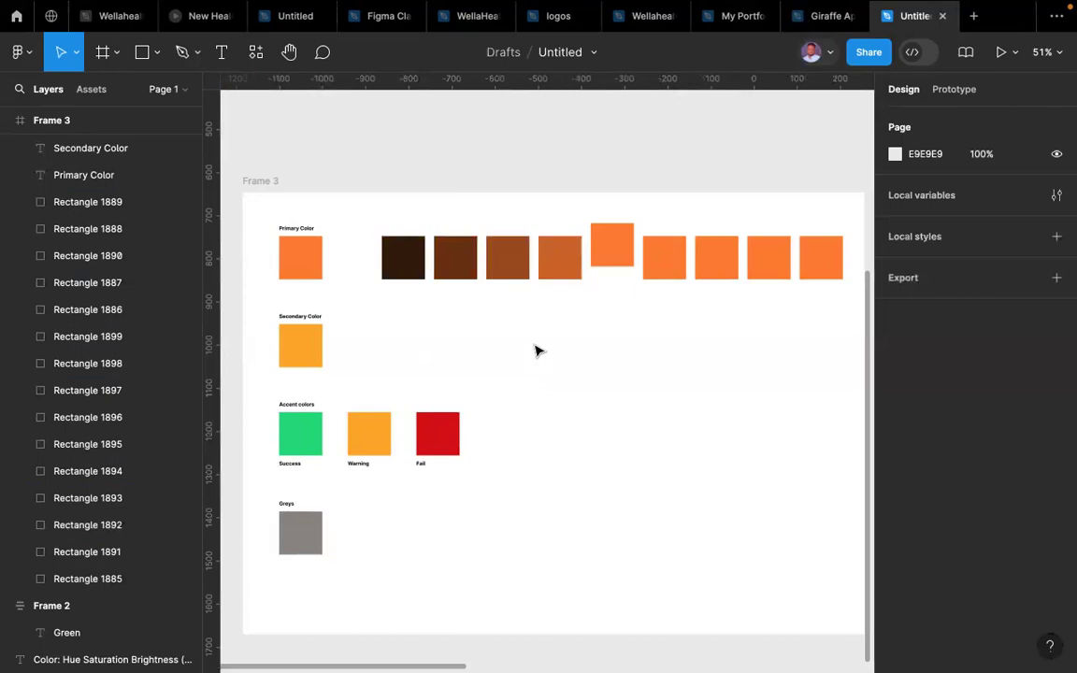
- Add a white FFFFFF overlay fill at 20% to the sixth square, just after the raised one in the primary row
scroll(538, 351, "down", 3)
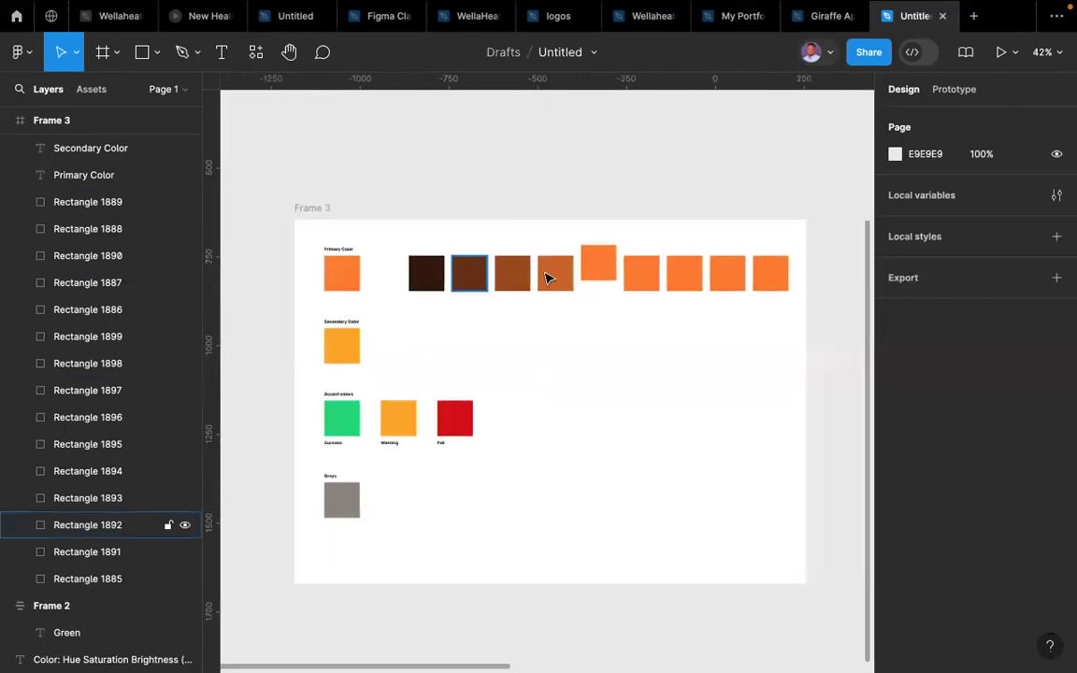
left_click(646, 280)
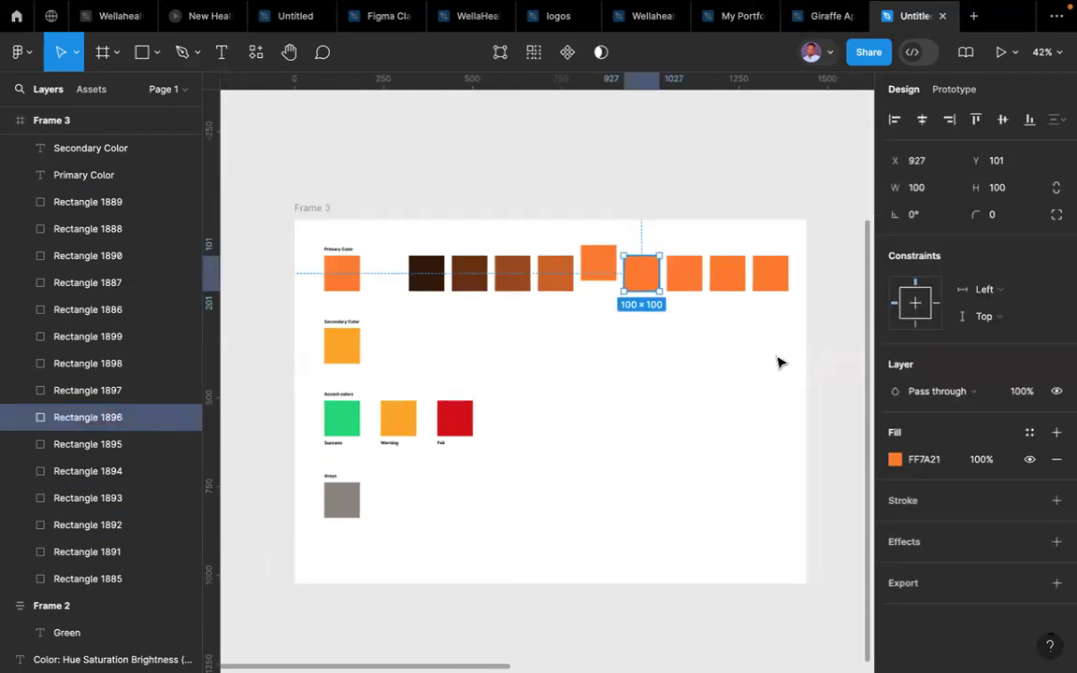
left_click(994, 461)
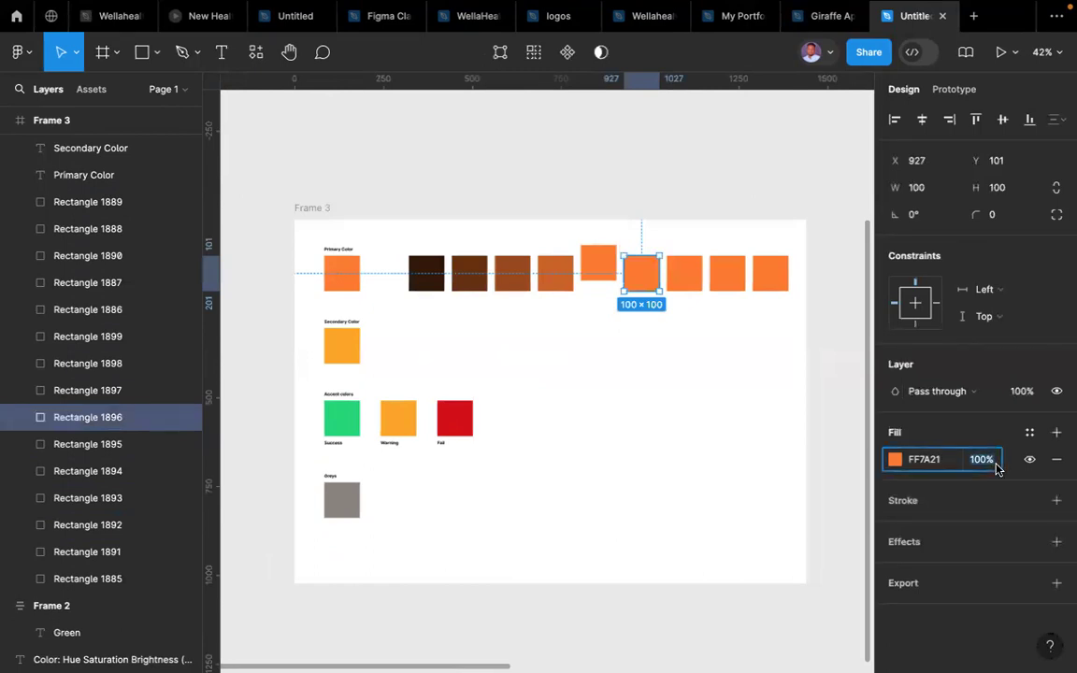
left_click(1056, 432)
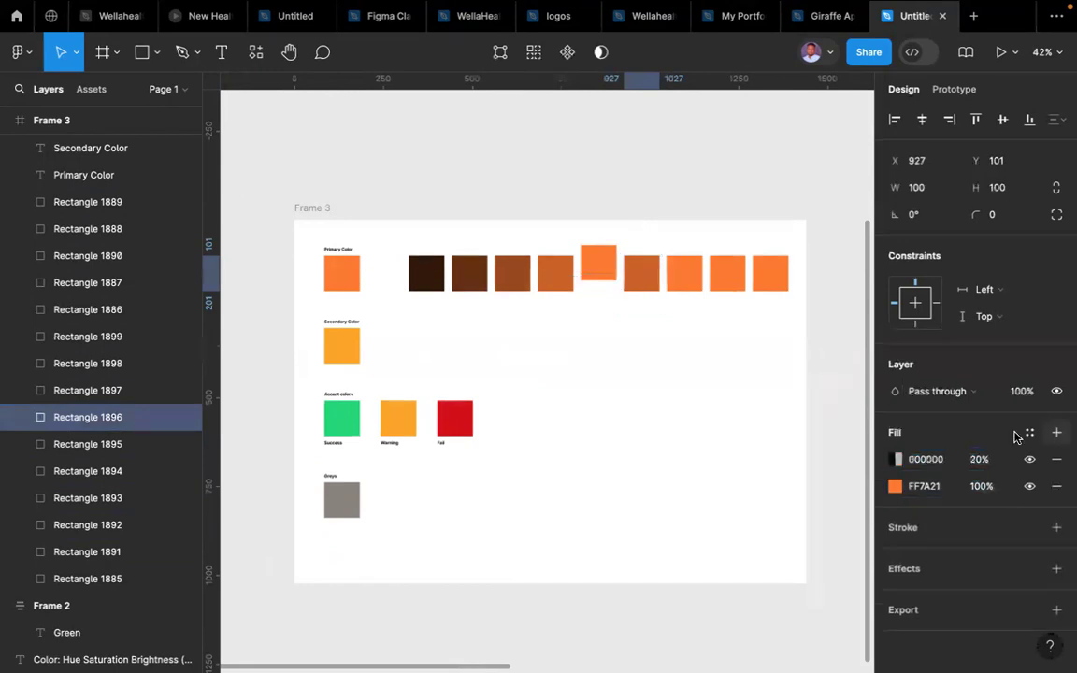
left_click(895, 460)
left_click_drag(769, 402, 710, 330)
left_click_drag(670, 226, 646, 217)
- Delete the last three plain orange squares at the end of the primary row
scroll(649, 217, "right", 3)
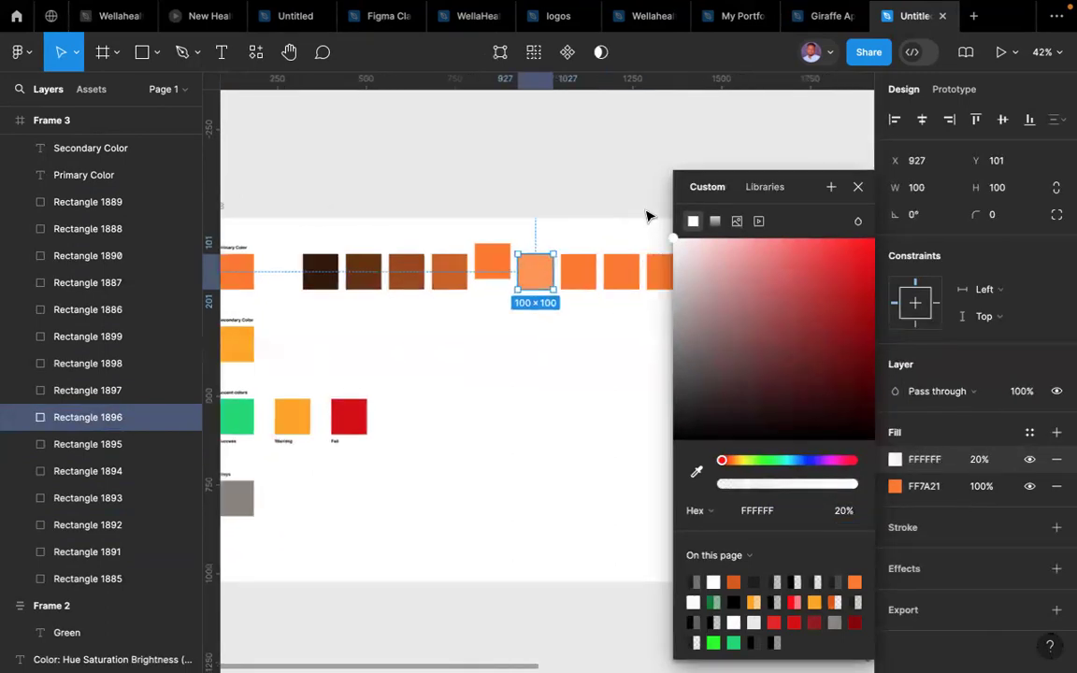
left_click(583, 270)
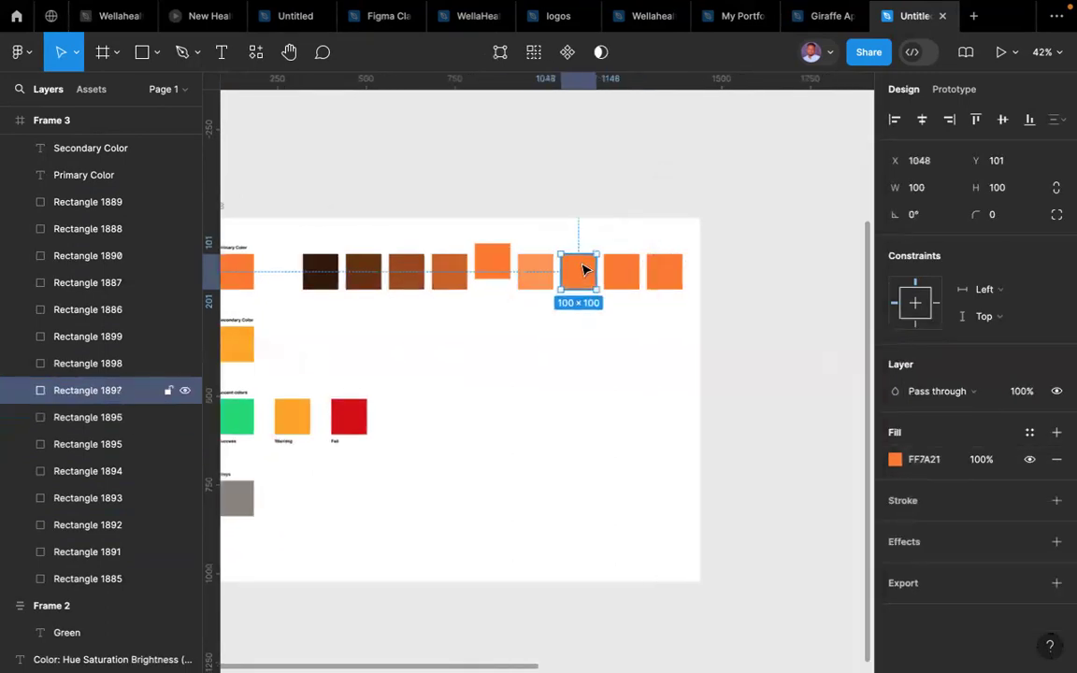
left_click(569, 234)
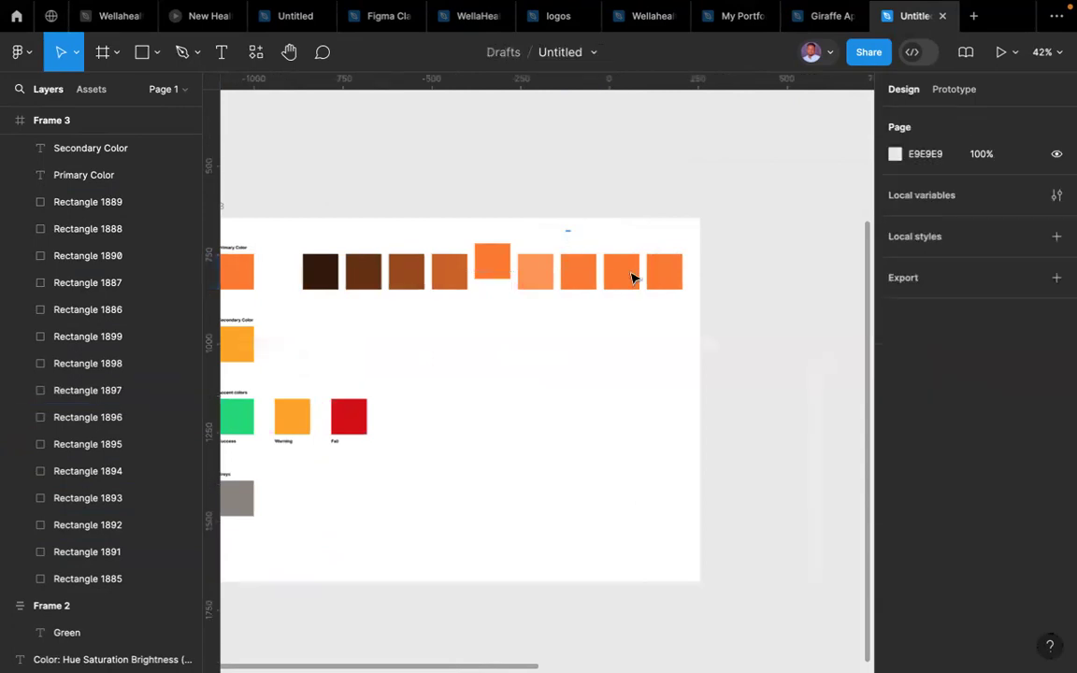
left_click_drag(675, 317, 683, 332)
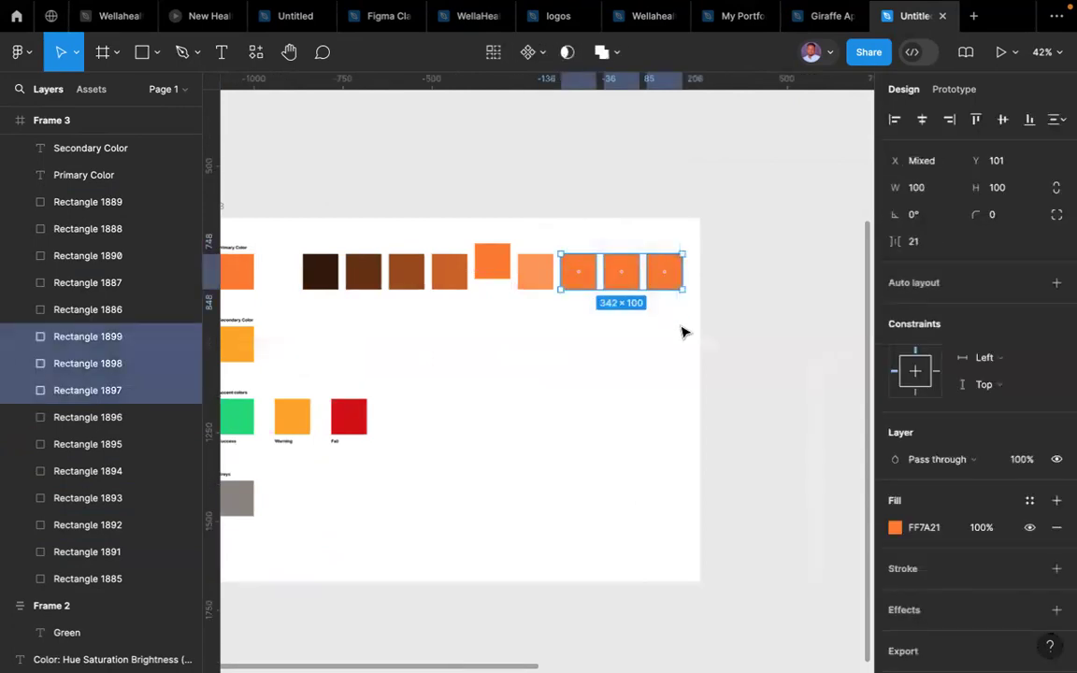
key("Delete")
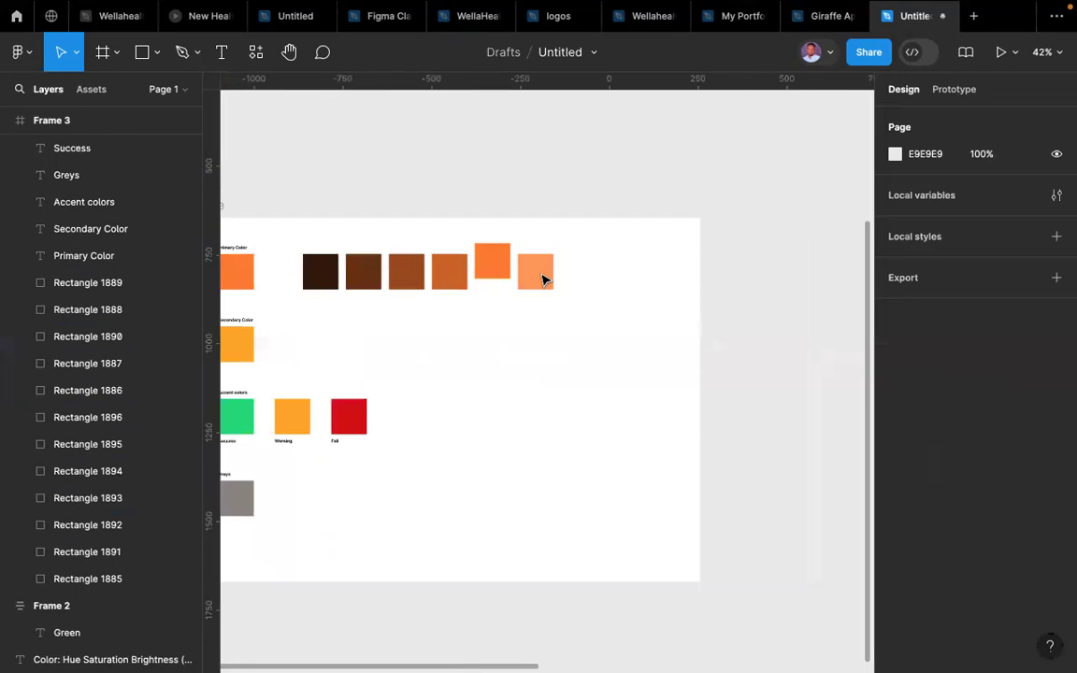
- Duplicate the white-tinted sixth square three times along the row, placing the copies at X 1048, 1169 and 1290
left_click(546, 279)
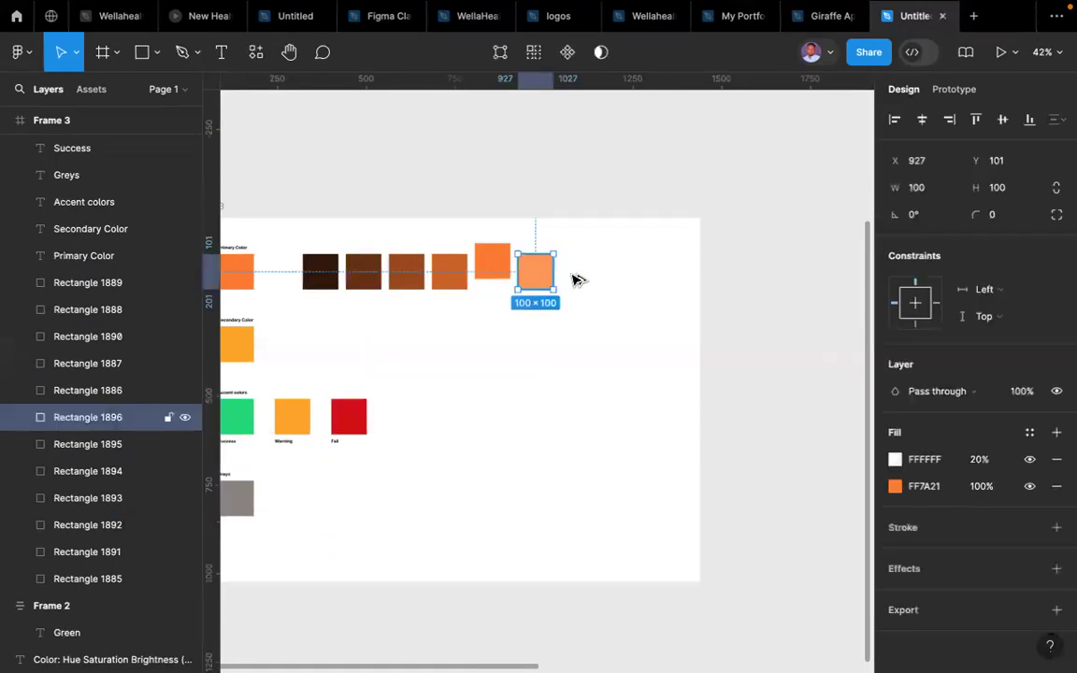
key("ctrl+d")
left_click_drag(585, 280, 585, 281)
key("ctrl+d")
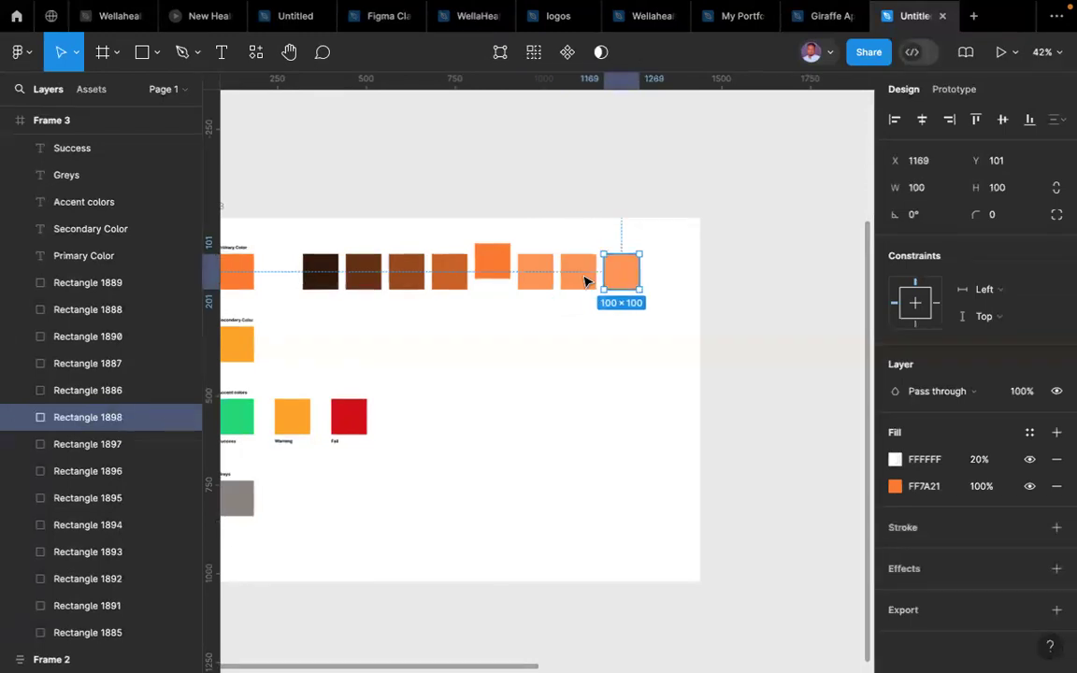
key("ctrl+d")
- Set the white overlay opacity to 40% on the seventh square of the primary row and 60% on the eighth
left_click(575, 278)
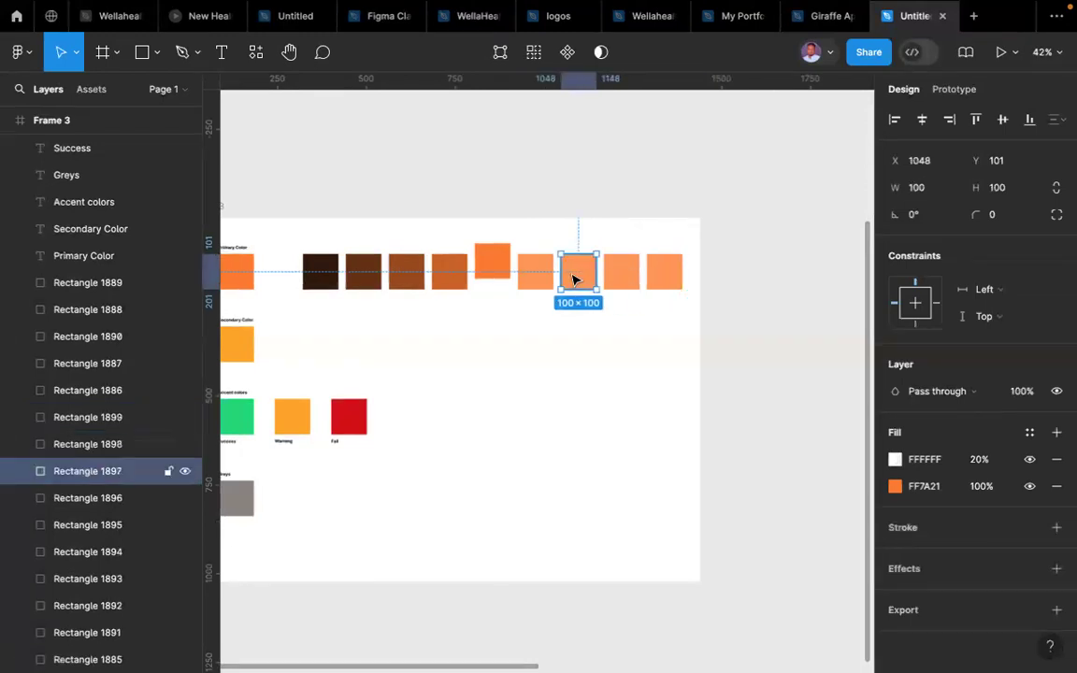
left_click(991, 465)
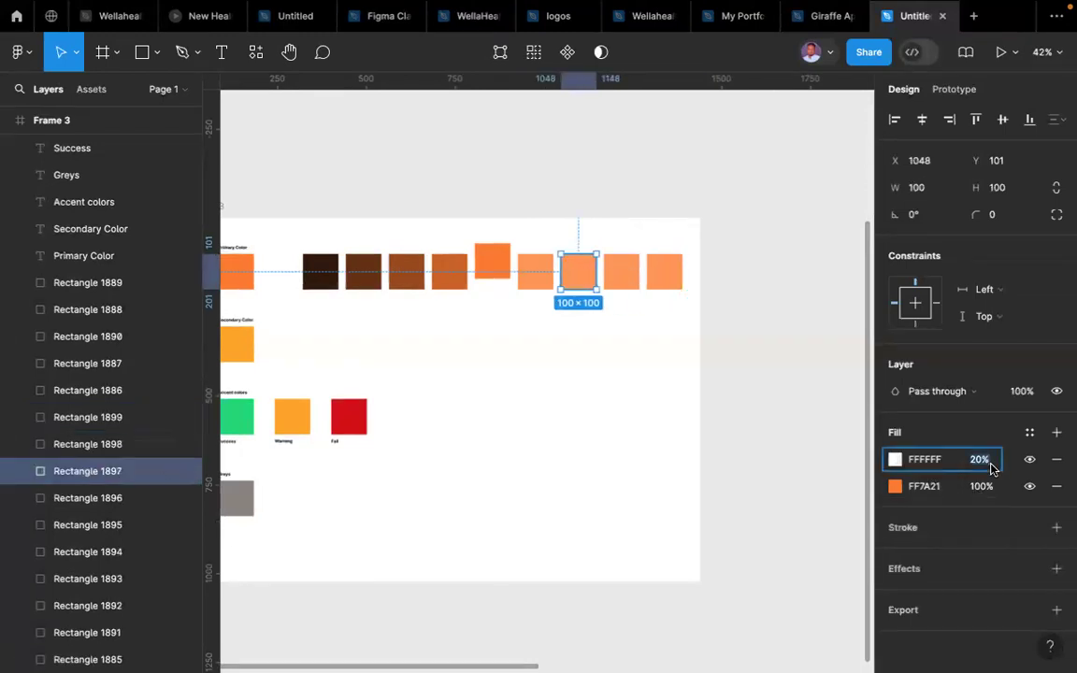
type("40")
left_click(622, 274)
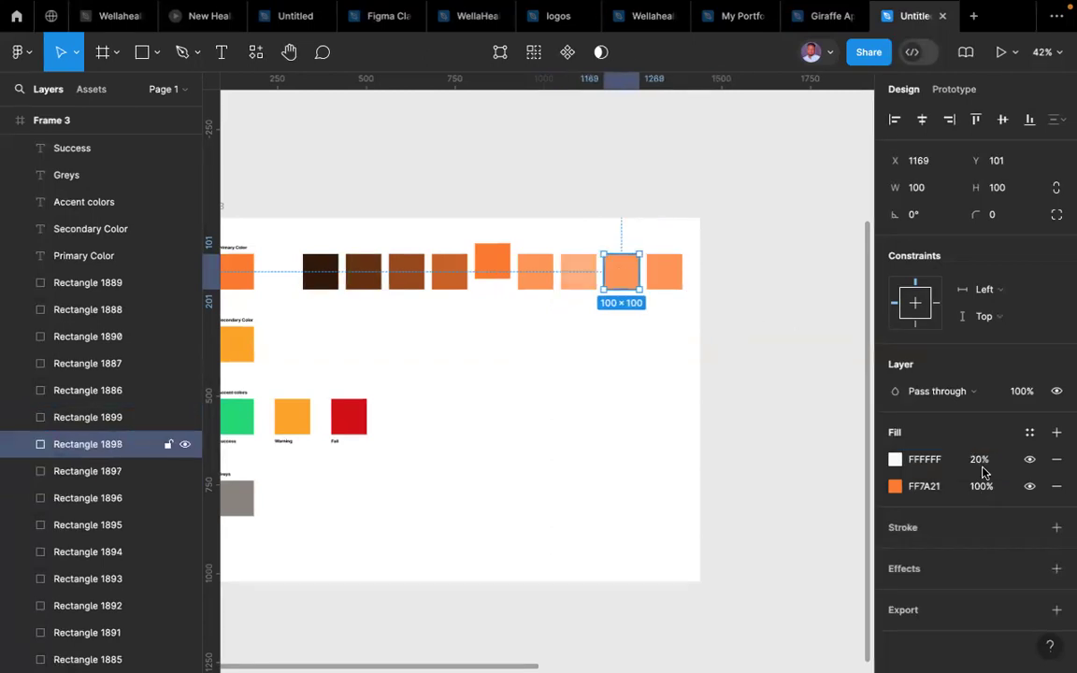
left_click(989, 465)
type("60")
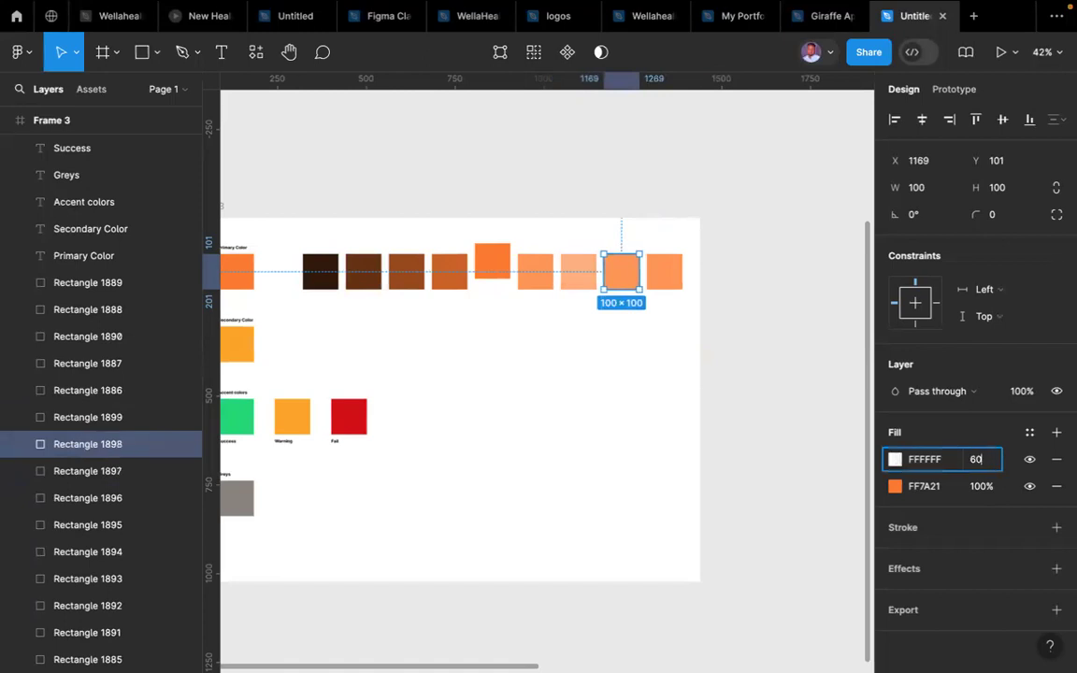
- Set the white overlay opacity of the ninth square in the primary row to 80%
left_click(664, 272)
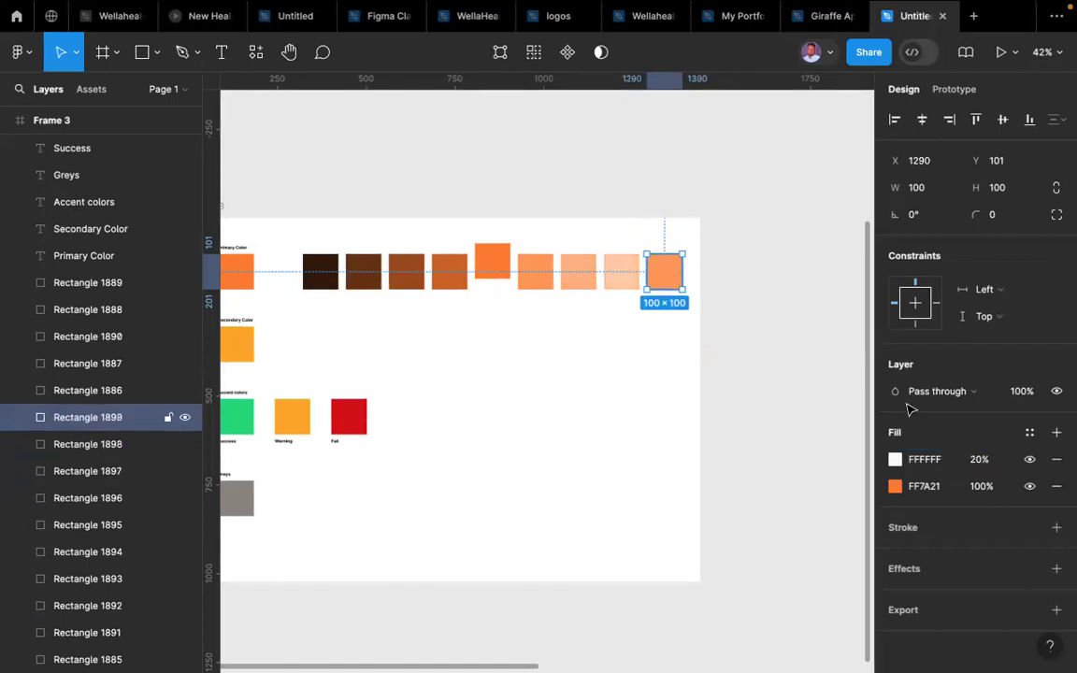
left_click(990, 465)
type("80")
key("Return")
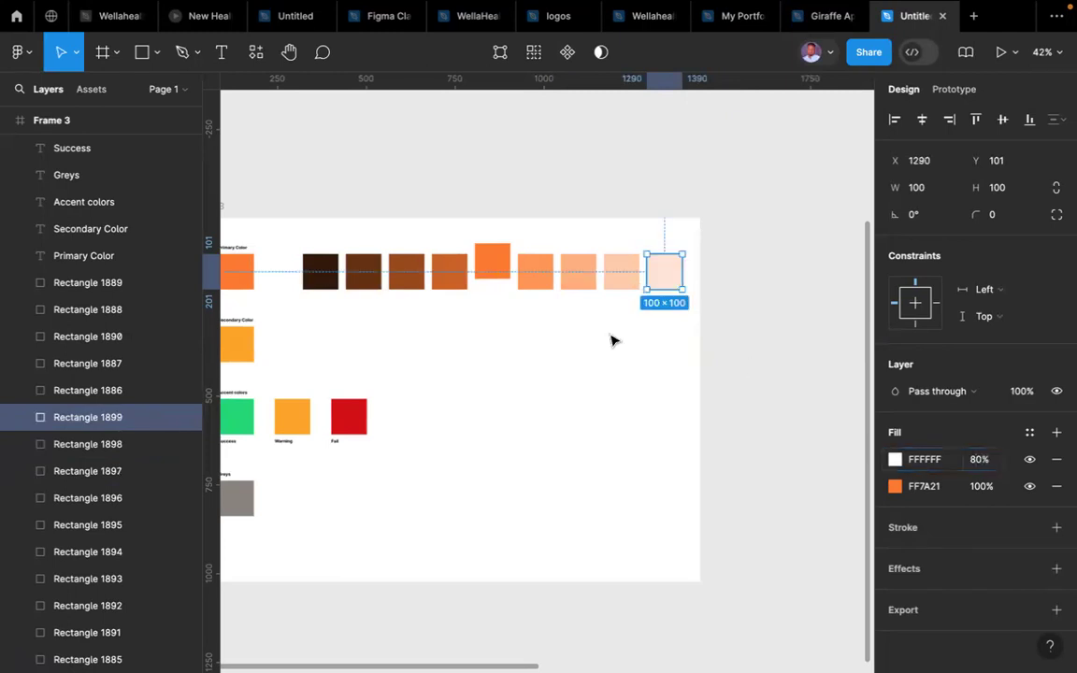
left_click(578, 340)
- Check the first square's black overlay and set the last square's white FFFFFF overlay to 90%
left_click(320, 280)
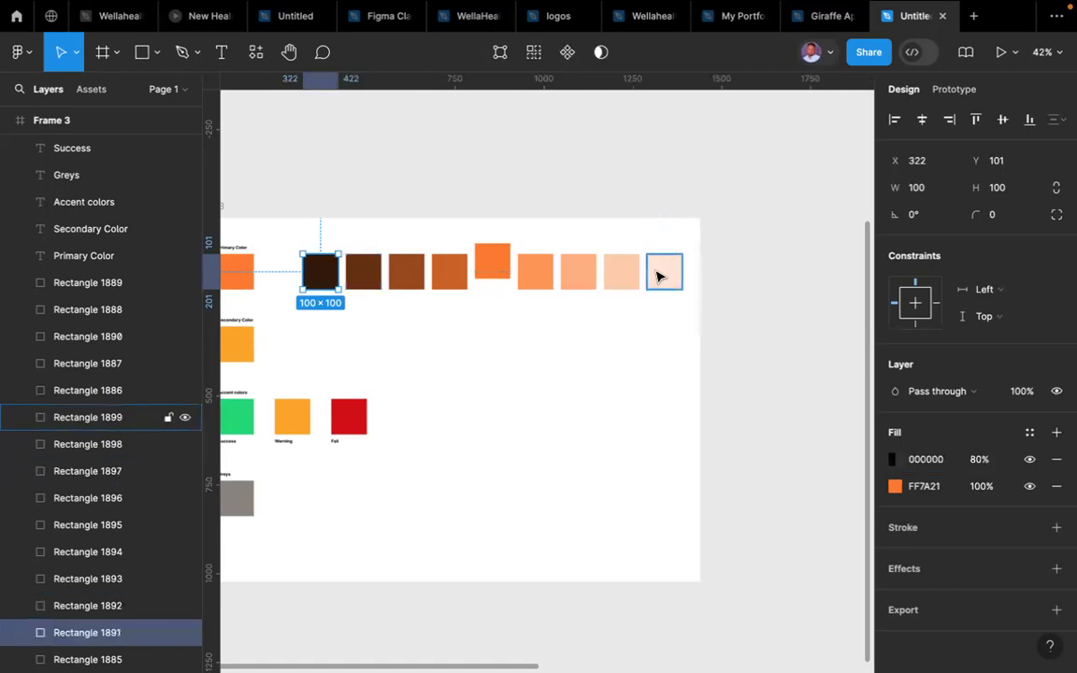
left_click(987, 463)
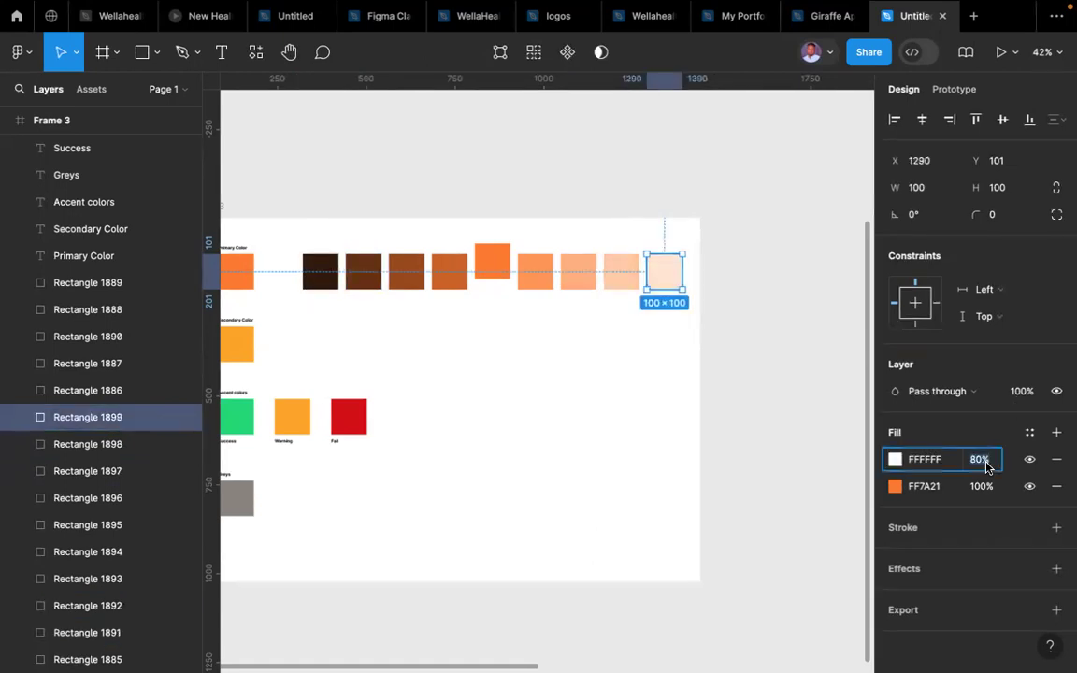
type("0")
key("Return")
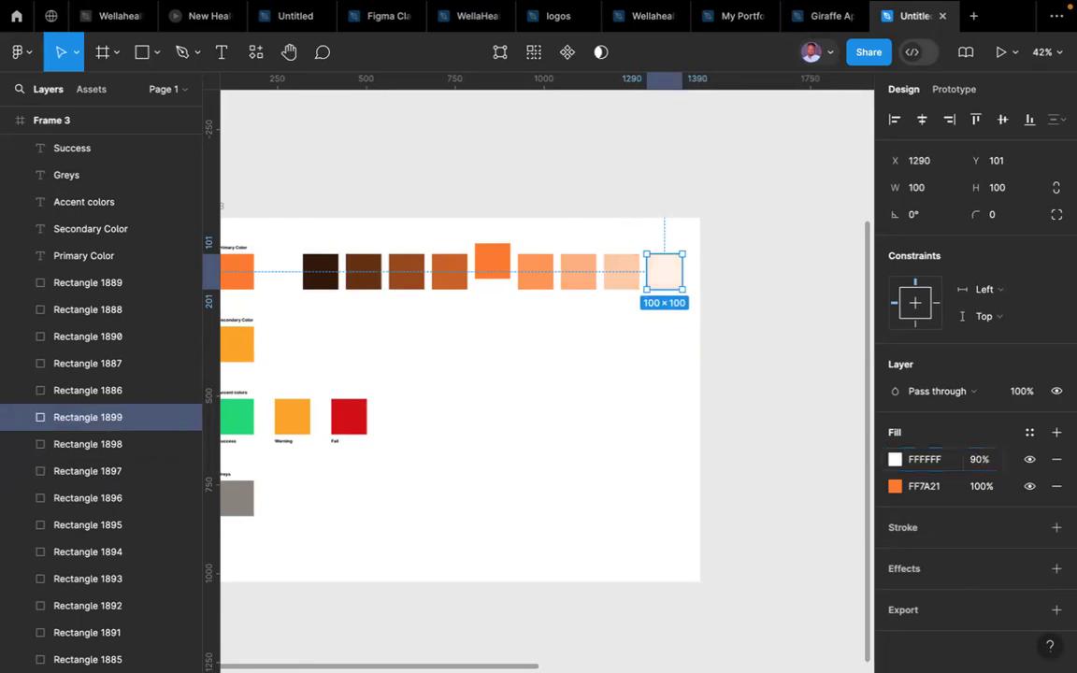
left_click(632, 386)
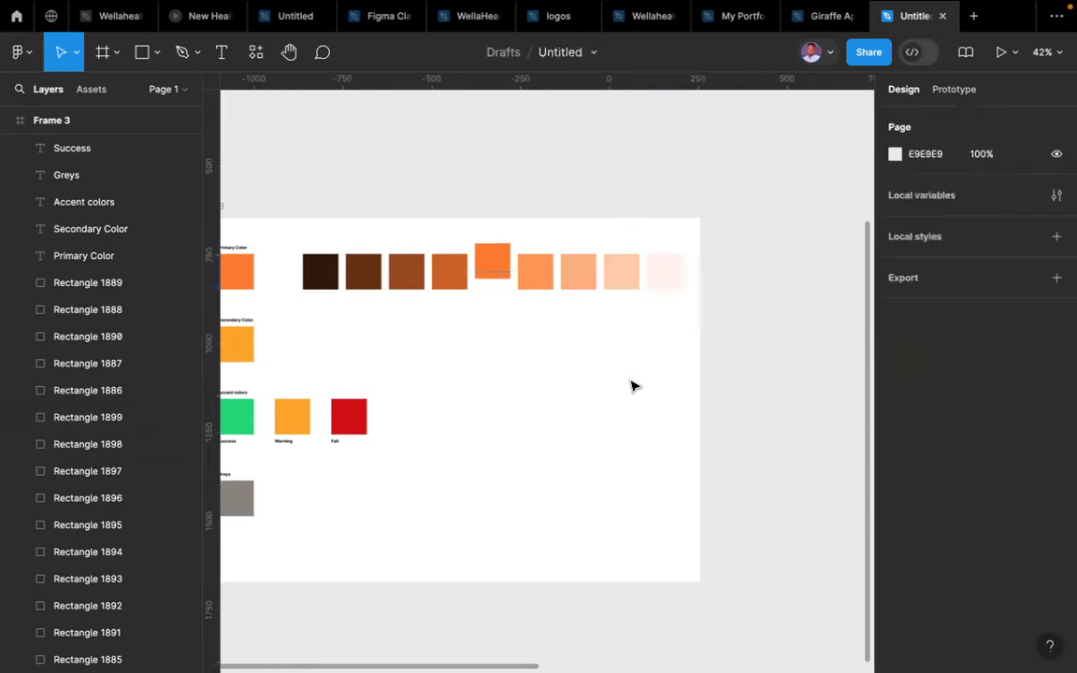
- Copy the whole nine-square primary shade row straight down so it lines up with the Secondary Color swatch
scroll(633, 386, "down", 3)
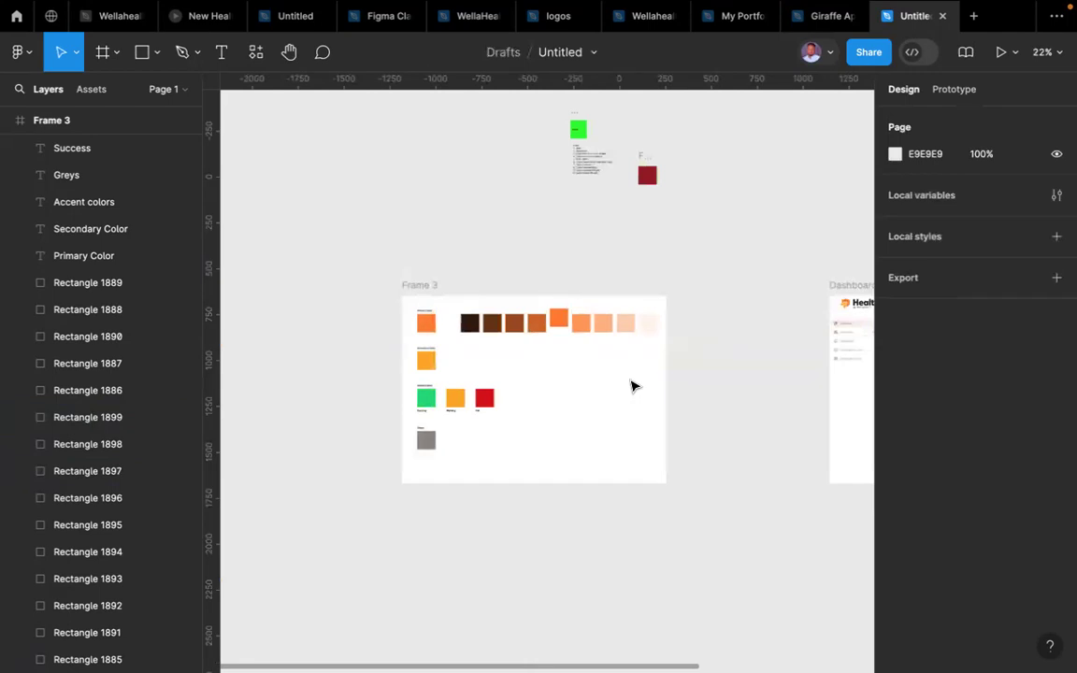
scroll(633, 386, "up", 3)
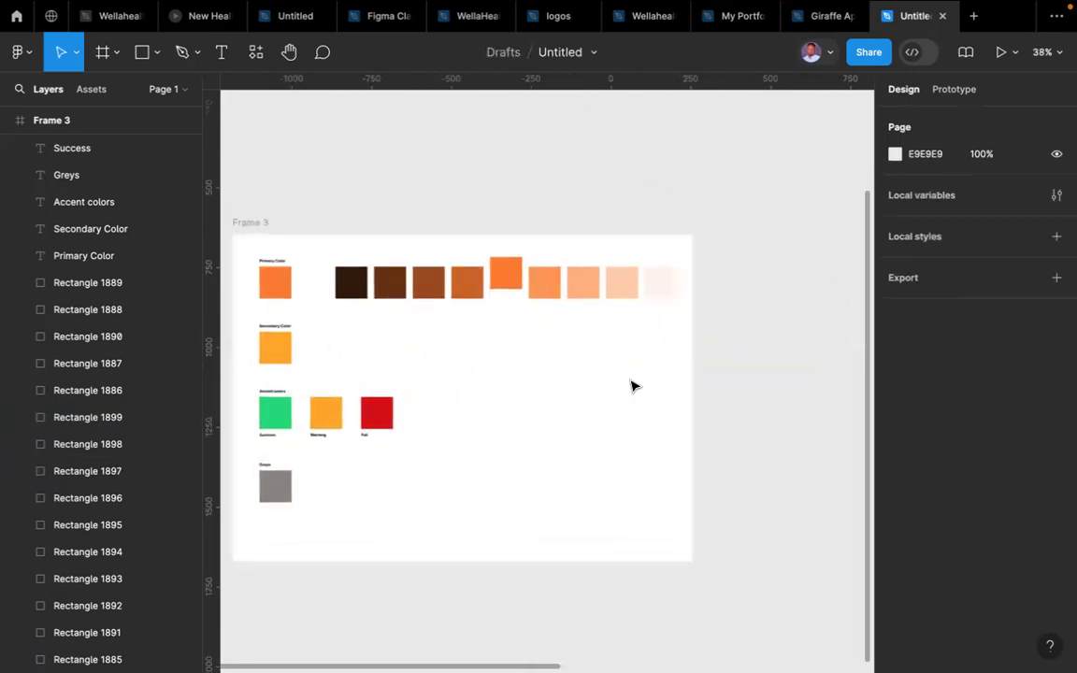
scroll(632, 386, "down", 1)
scroll(632, 386, "up", 2)
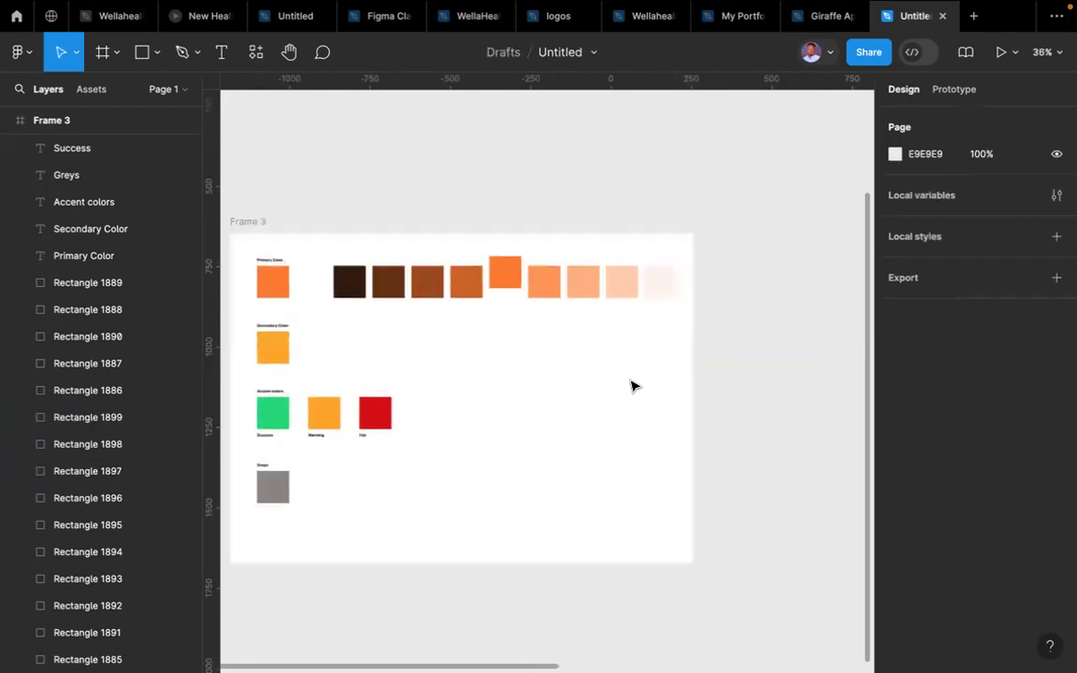
scroll(632, 386, "left", 1)
scroll(633, 386, "right", 1)
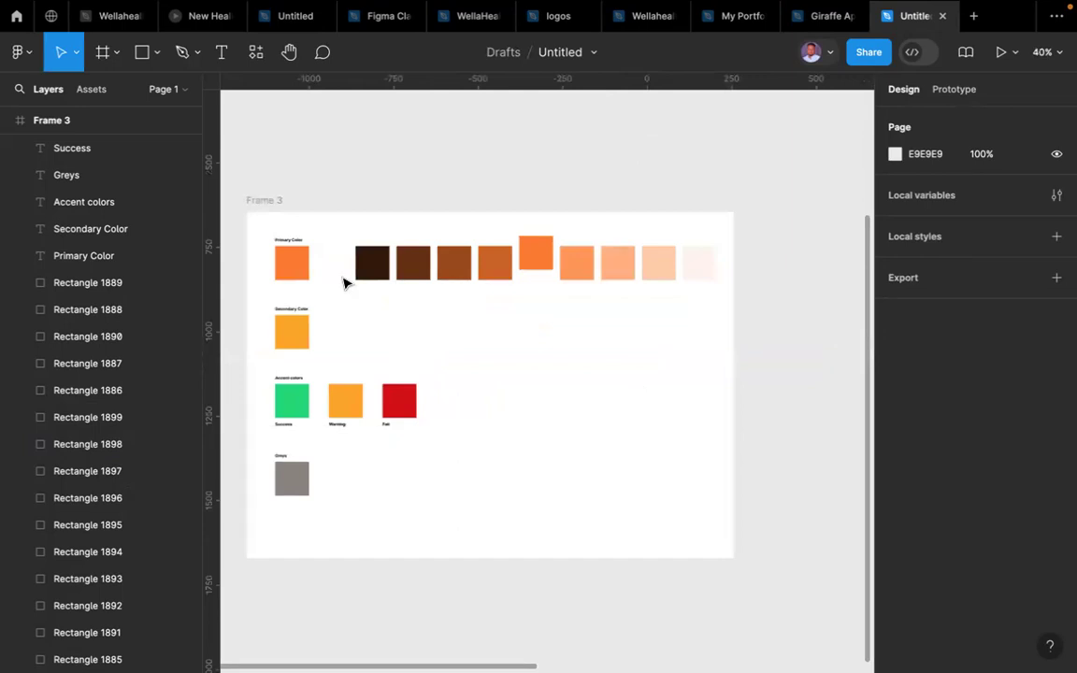
left_click_drag(342, 235, 717, 306)
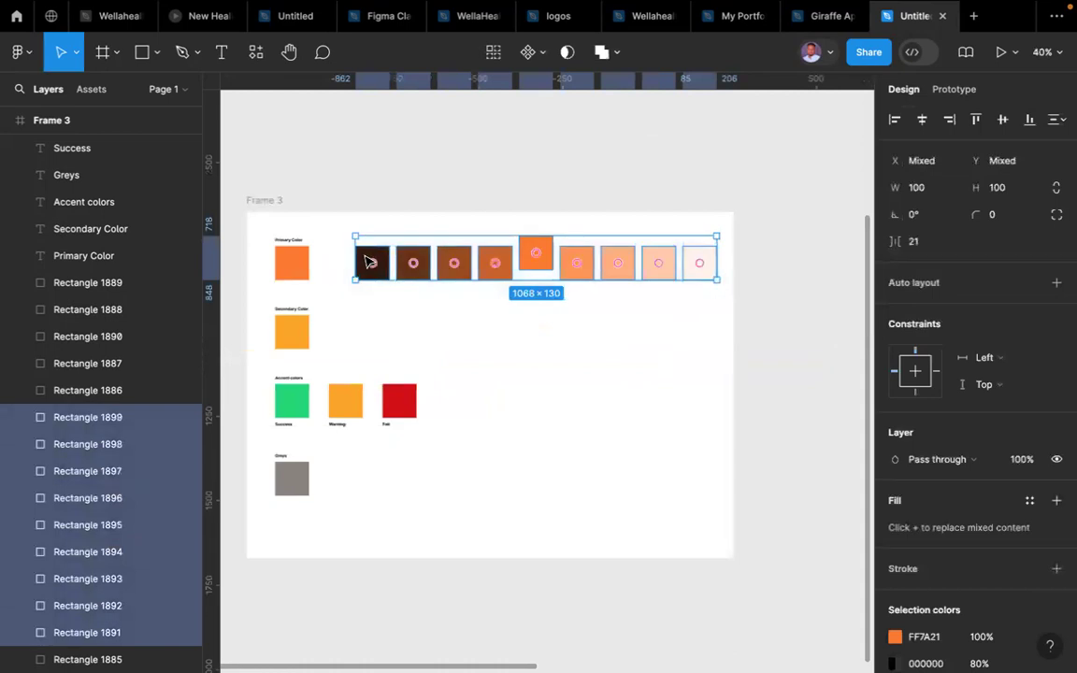
left_click_drag(372, 328, 361, 319)
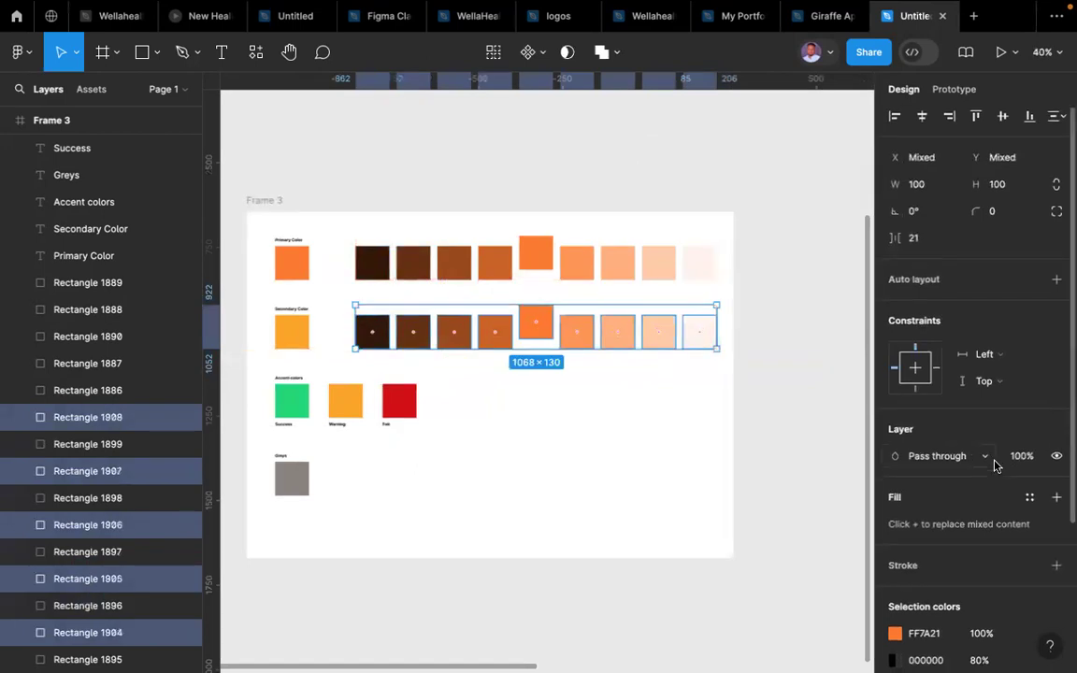
- Replace the FF7A21 base colour of the copied row with the colour sampled from the Secondary Color swatch
scroll(996, 464, "down", 3)
left_click(919, 529)
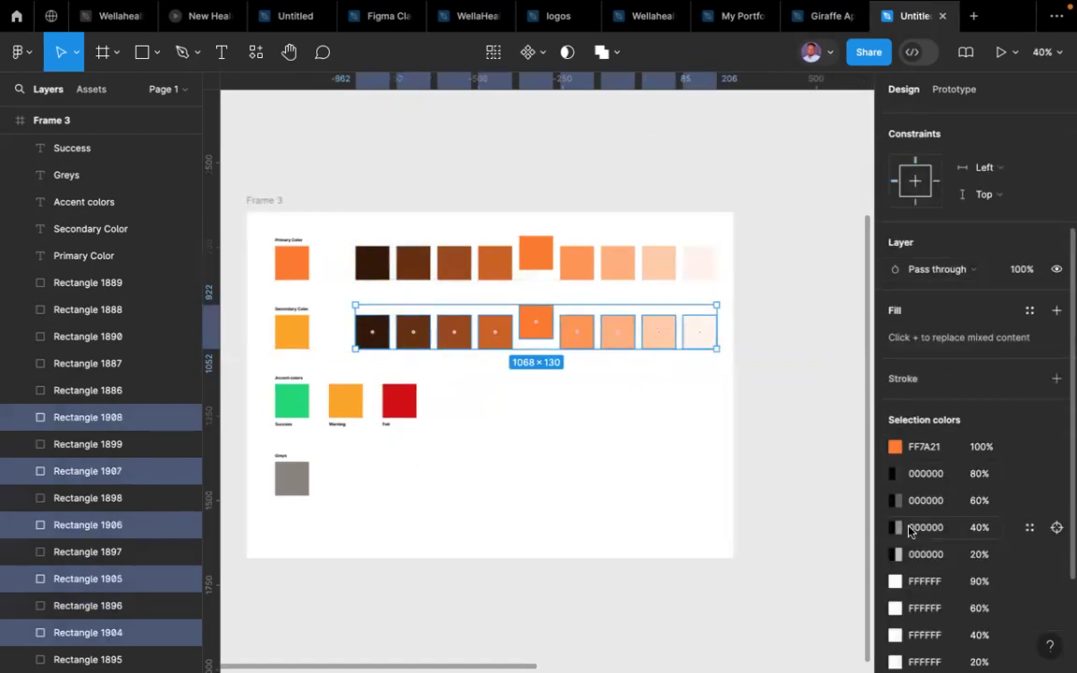
scroll(906, 587, "down", 1)
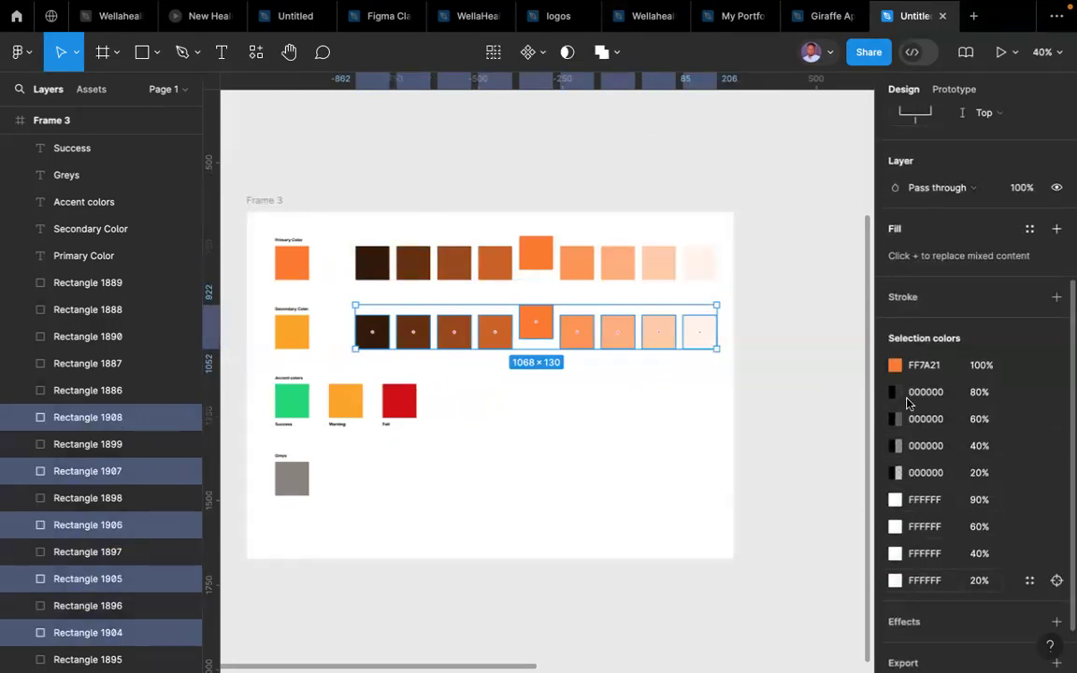
left_click(895, 365)
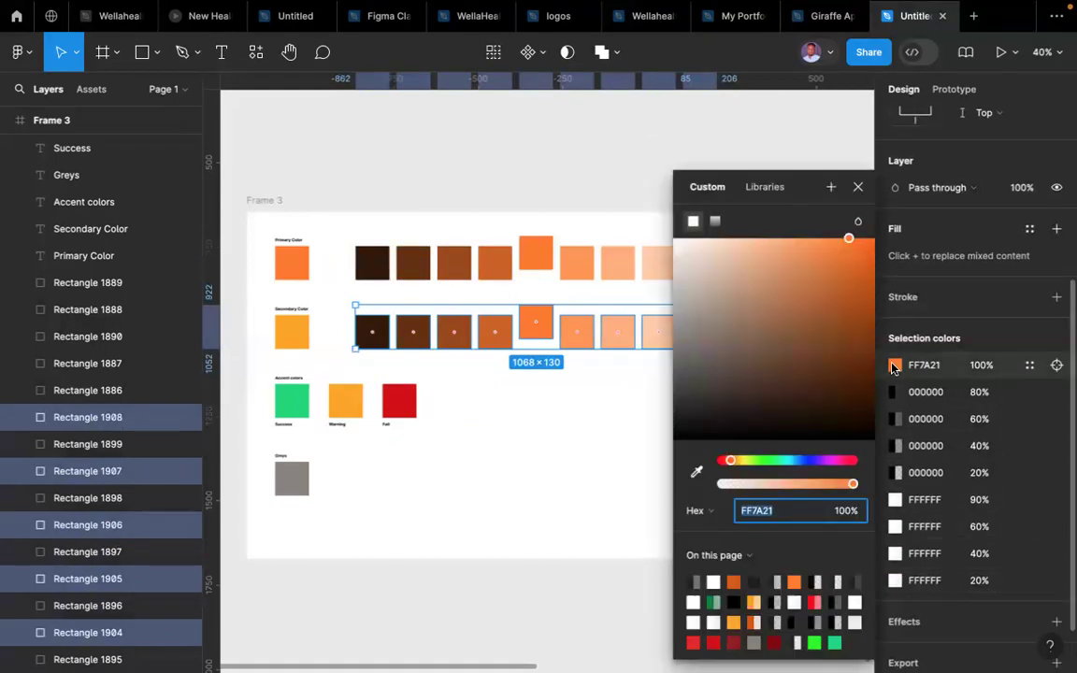
left_click(696, 471)
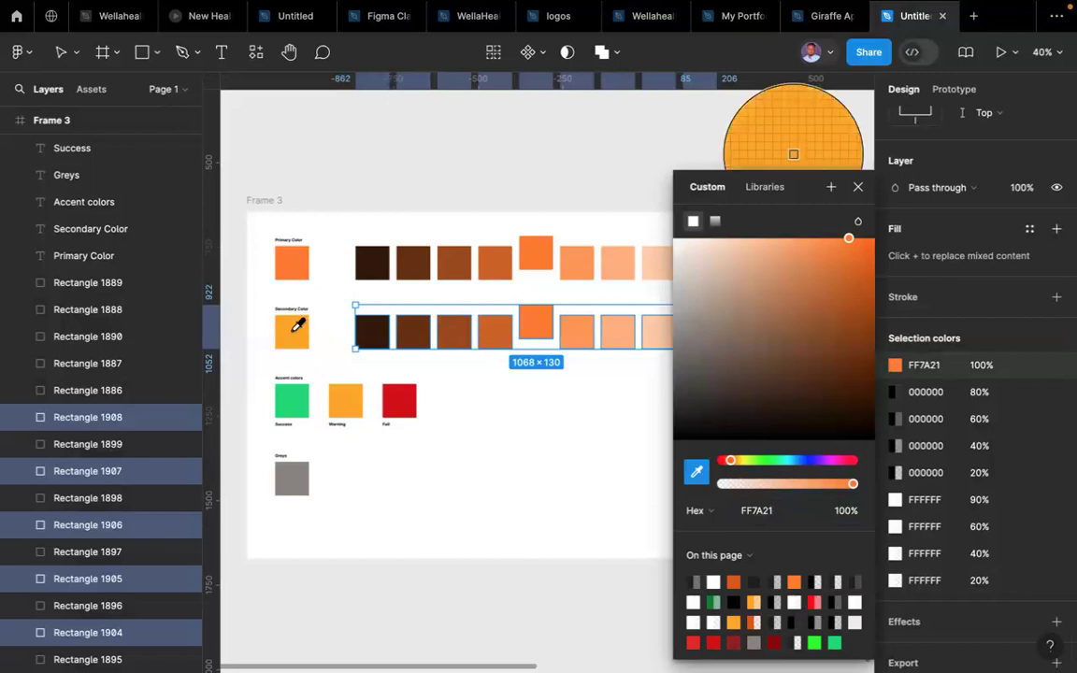
left_click(298, 325)
left_click(522, 437)
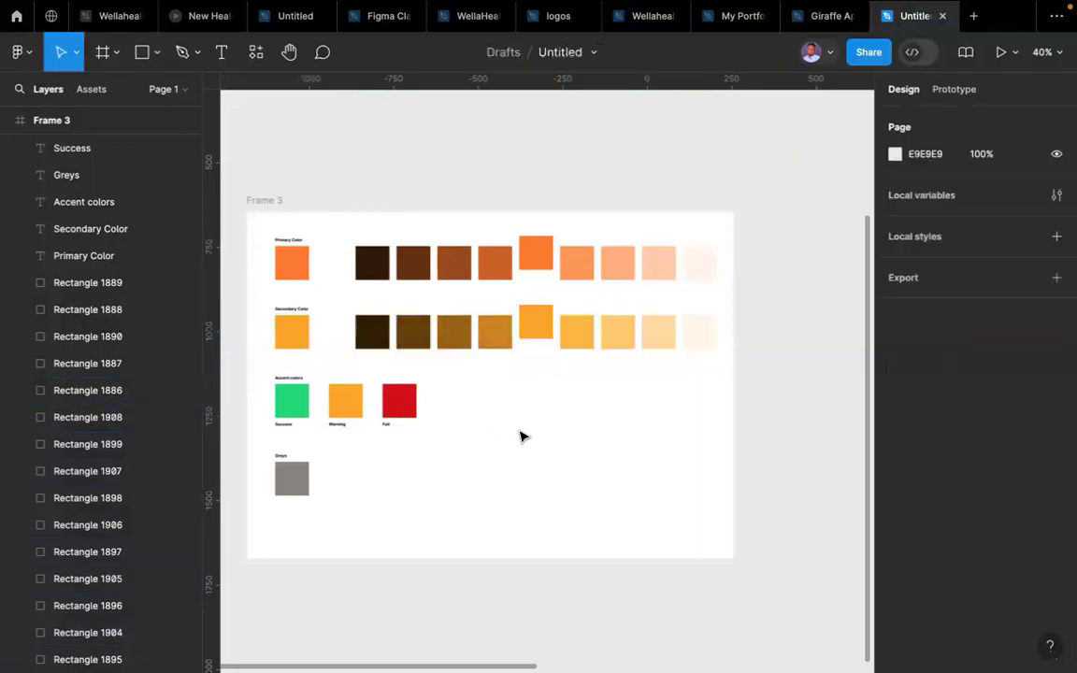
- Extend the palette frame downward to a height of 1376, keeping its width at 1440
scroll(435, 377, "right", 3)
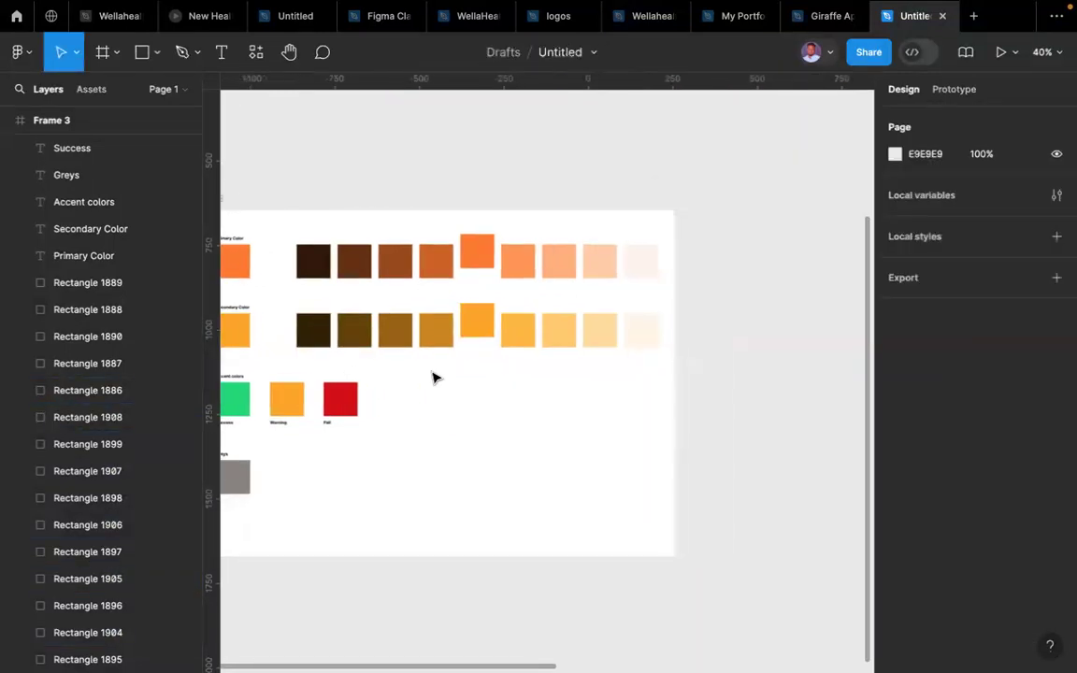
scroll(435, 378, "left", 3)
scroll(435, 378, "down", 2)
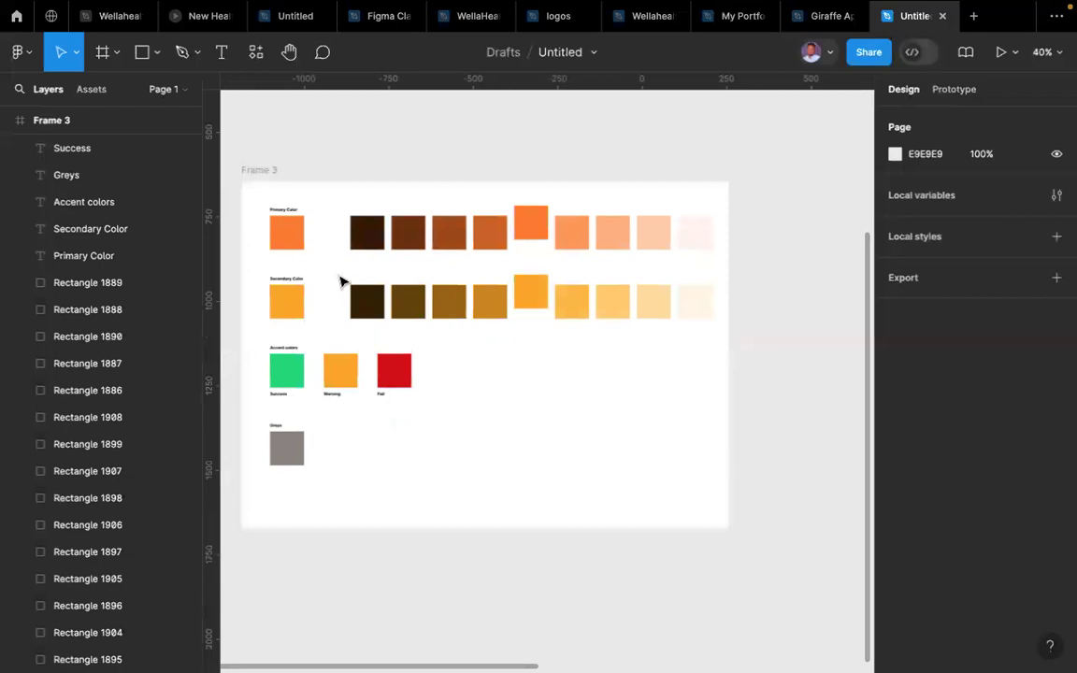
left_click_drag(338, 262, 717, 337)
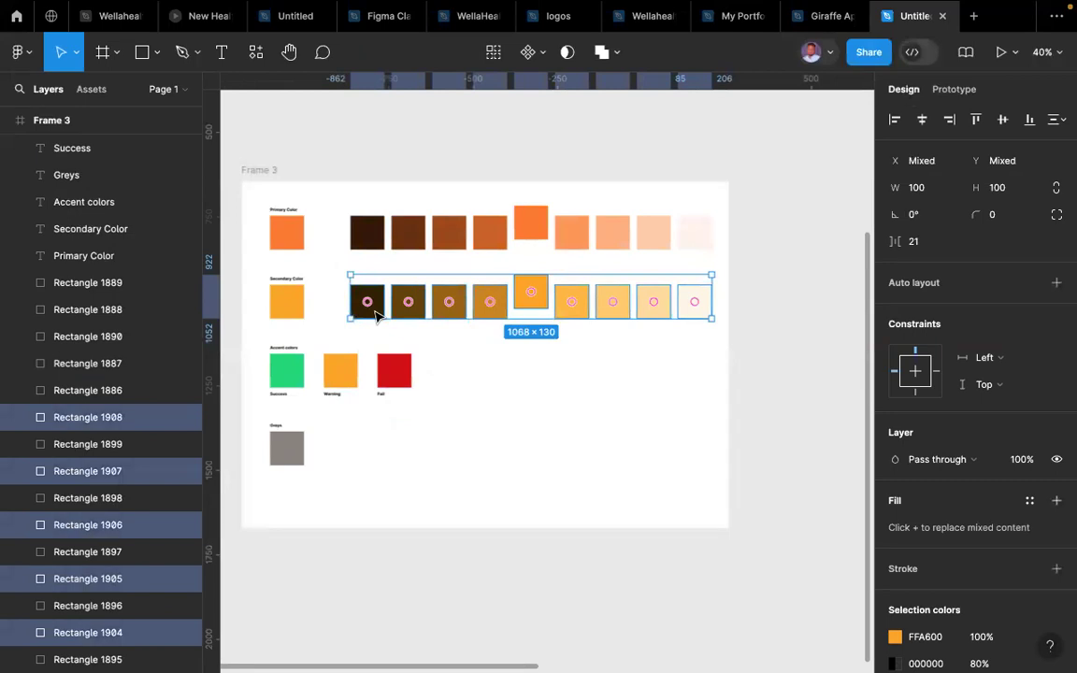
scroll(313, 400, "down", 1)
scroll(313, 400, "left", 1)
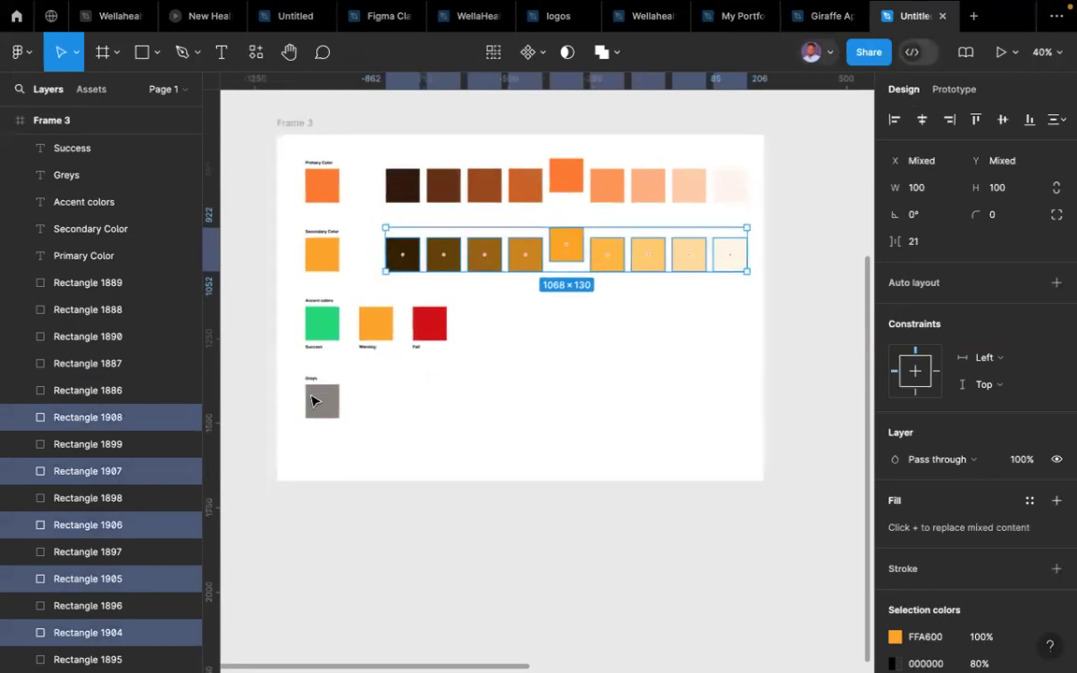
scroll(313, 400, "down", 3)
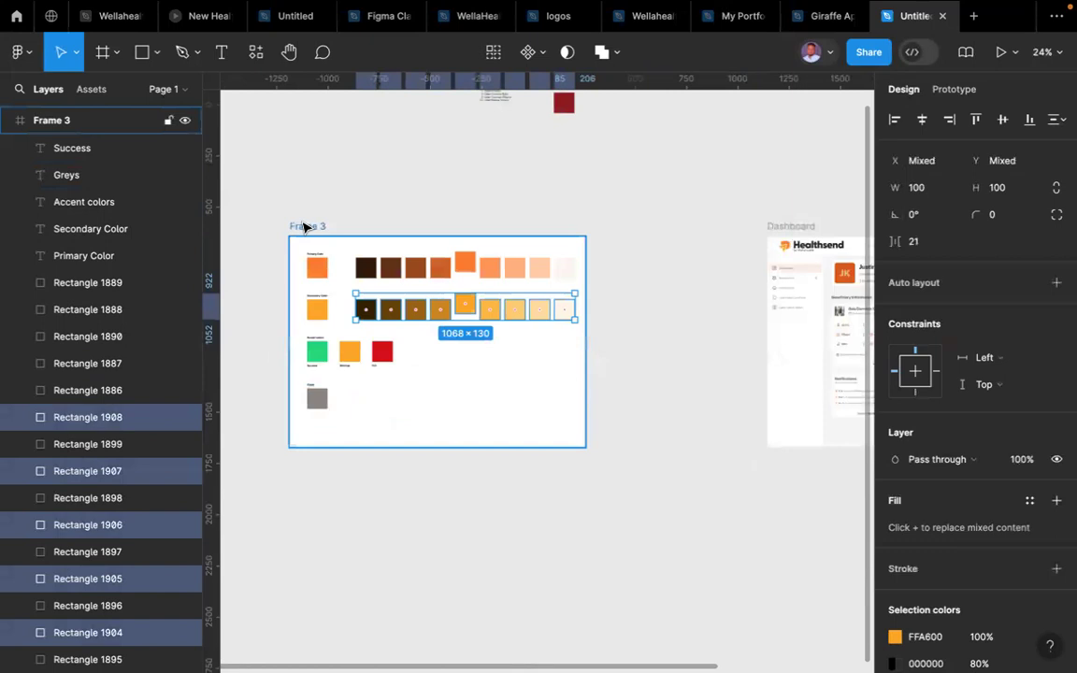
left_click(305, 225)
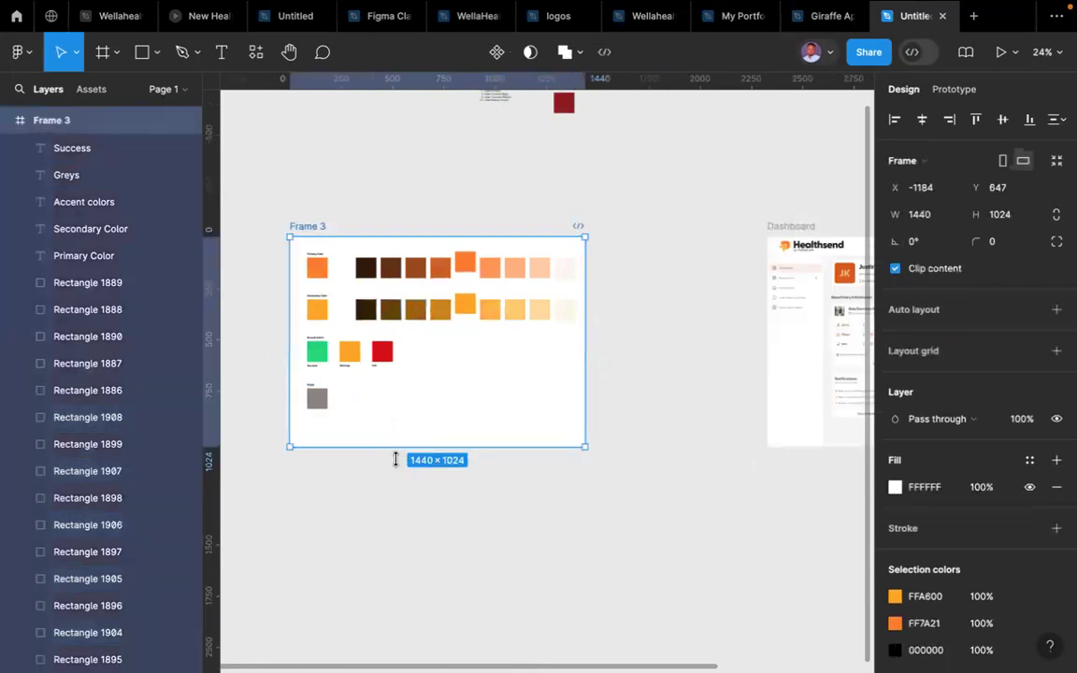
left_click_drag(395, 459, 397, 520)
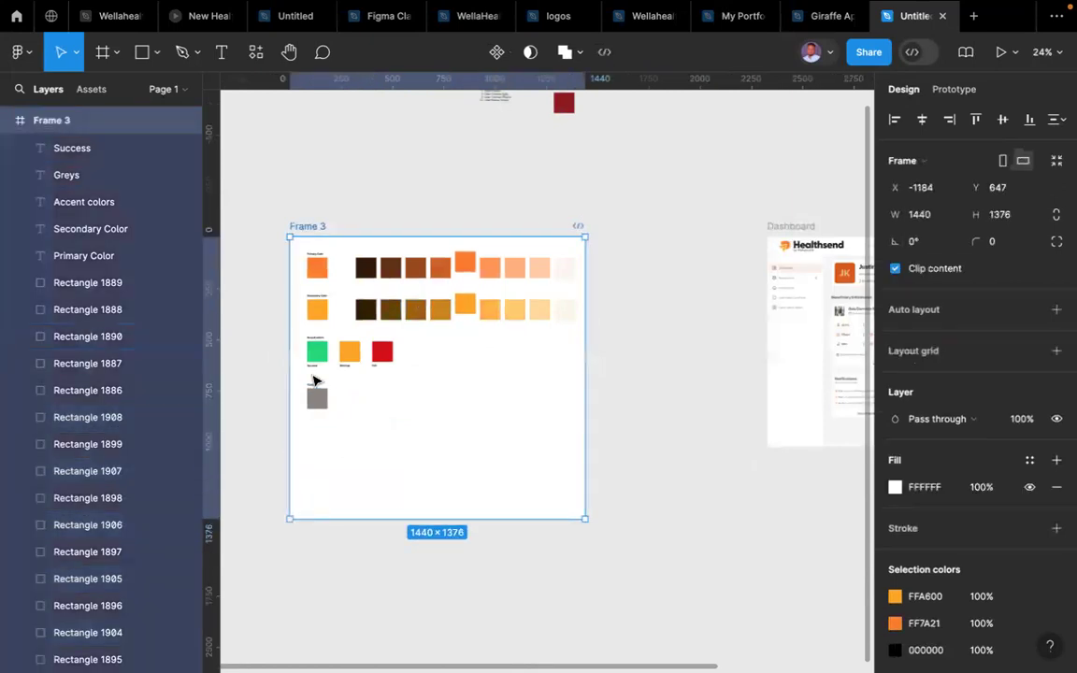
scroll(314, 380, "up", 1)
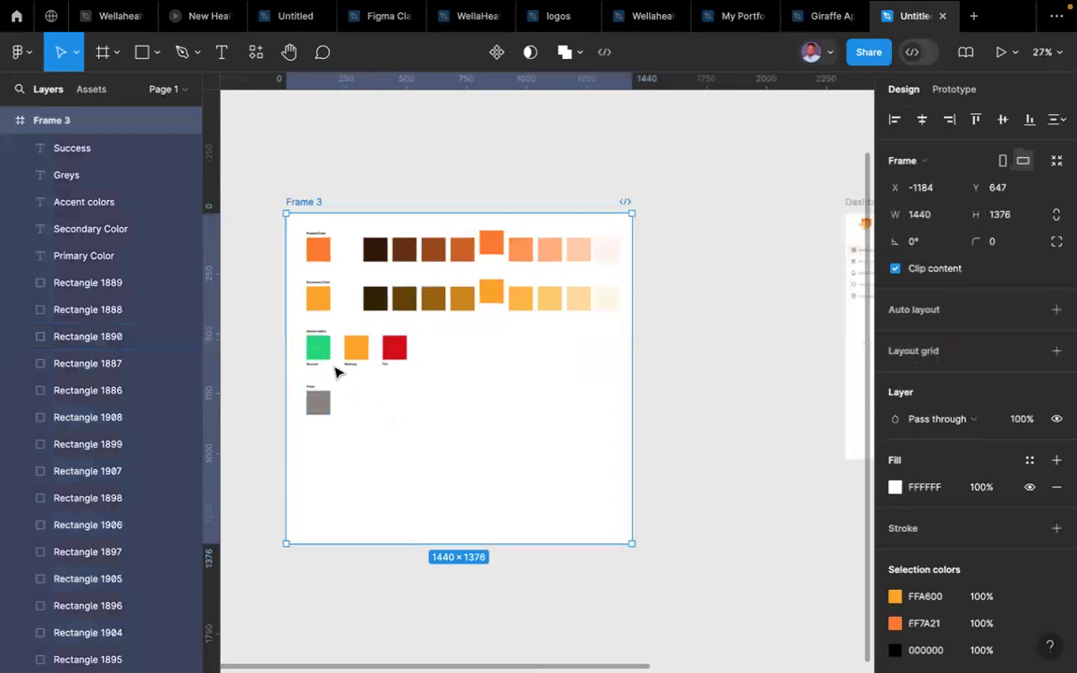
scroll(425, 442, "up", 6)
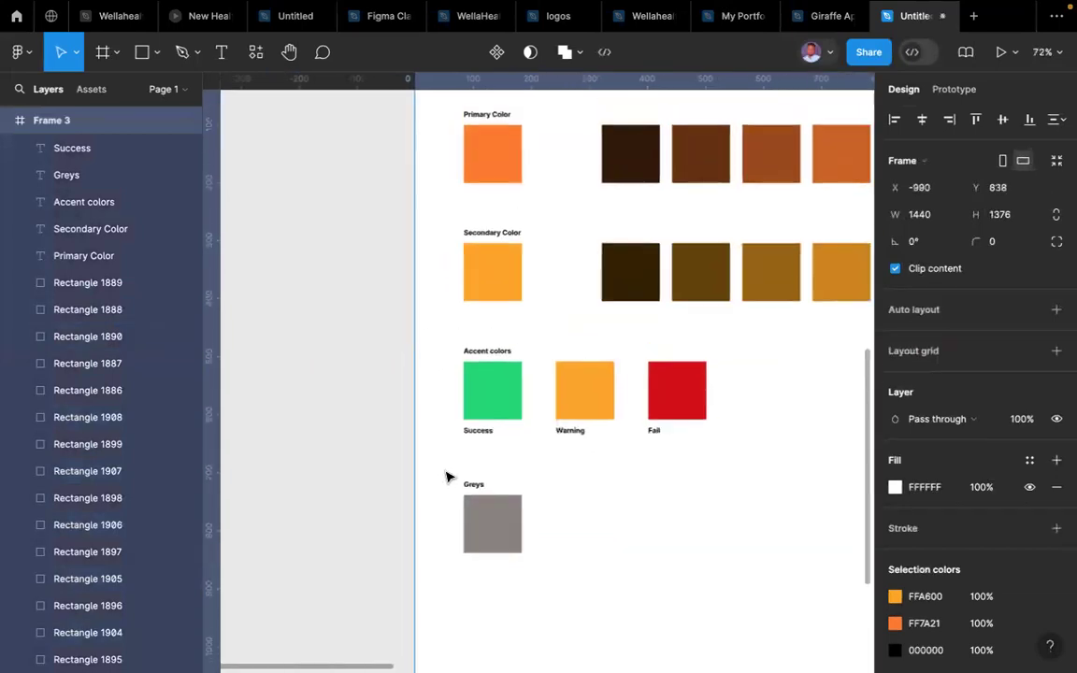
scroll(446, 477, "down", 6)
left_click(397, 475)
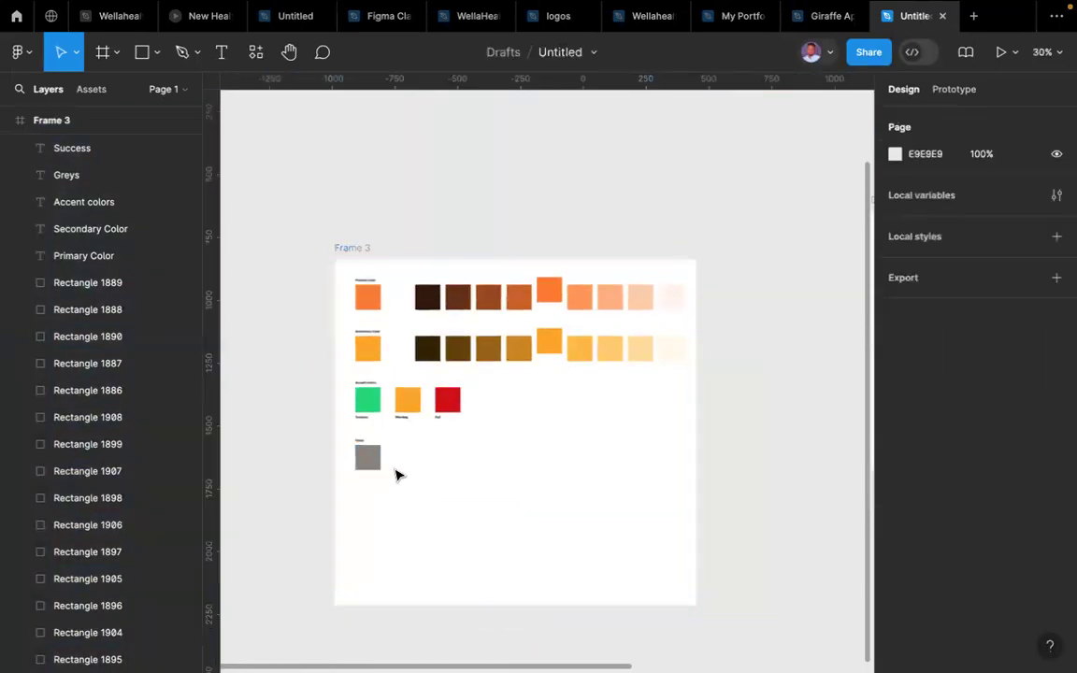
- Move the Greys swatch and its label straight down to leave room for stacked accent colours
scroll(397, 476, "up", 5)
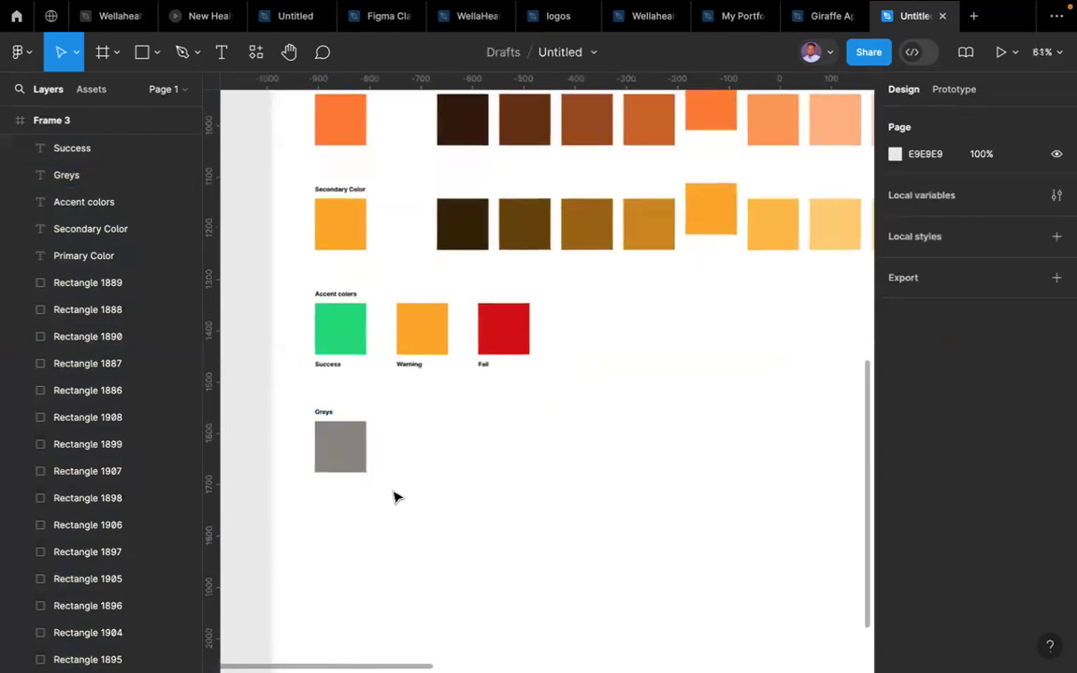
left_click_drag(309, 400, 396, 497)
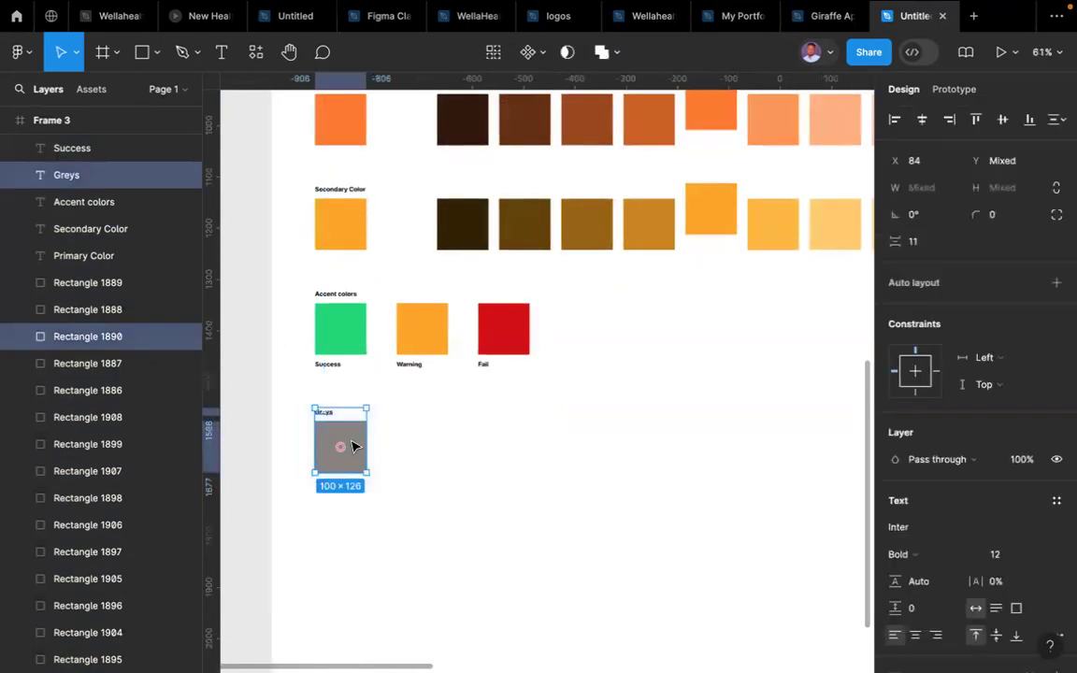
left_click_drag(353, 440, 355, 645)
left_click(381, 303)
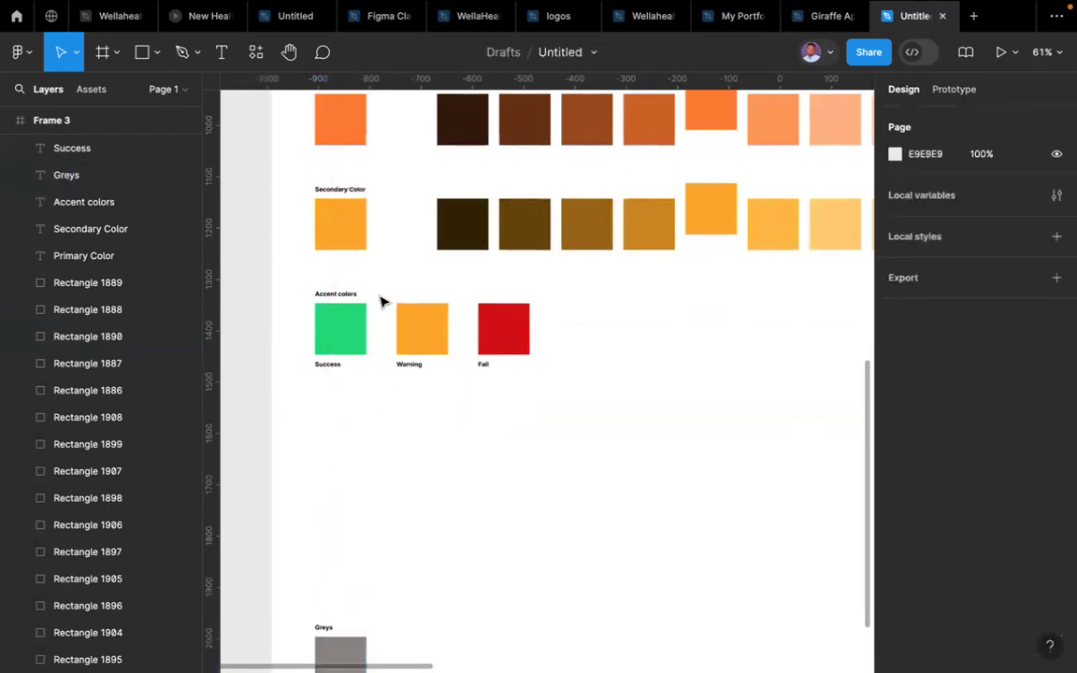
- Stack the Warning and Fail swatches with their labels in a column beneath the Success swatch
left_click_drag(376, 295, 445, 408)
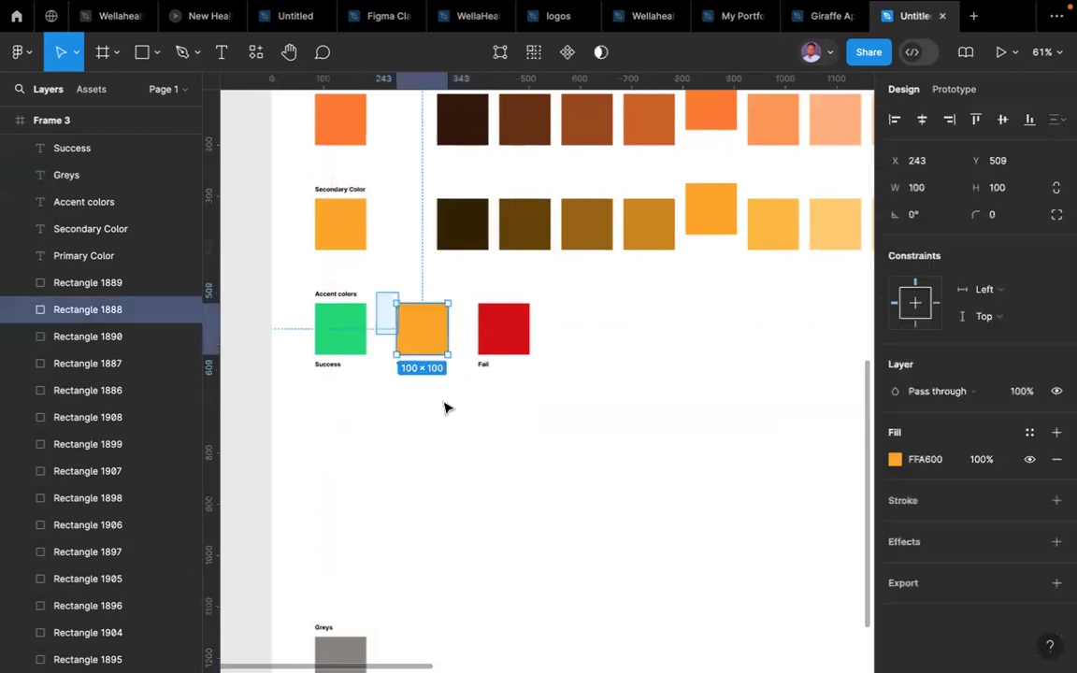
left_click_drag(419, 347, 339, 452)
left_click_drag(455, 295, 541, 396)
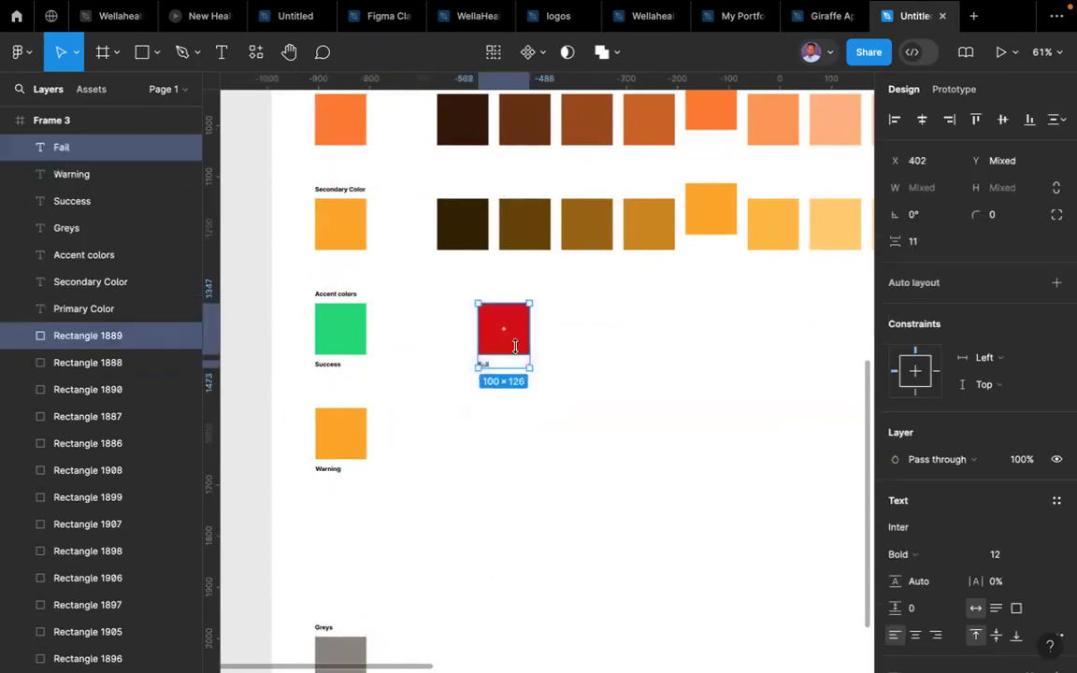
left_click_drag(514, 348, 359, 560)
scroll(358, 559, "down", 3)
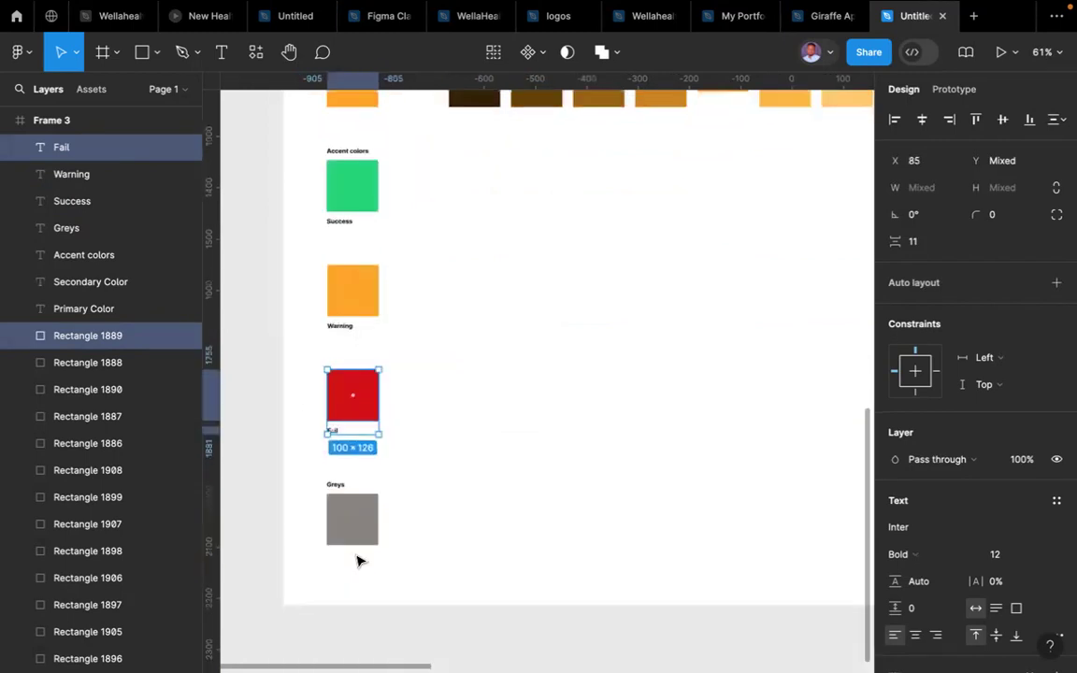
- Nudge the Greys swatch and label up slightly to even out the gap below the Fail swatch
left_click_drag(301, 483, 390, 571)
left_click_drag(367, 530, 367, 514)
scroll(355, 514, "down", 5)
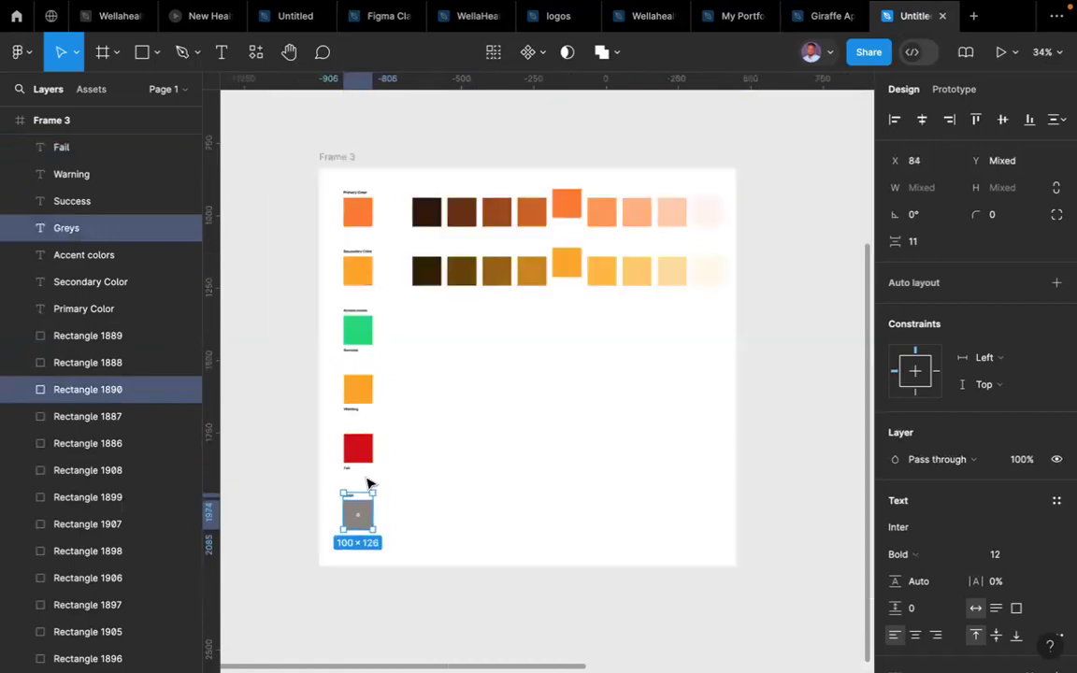
scroll(369, 310, "up", 2)
- Copy the secondary shade row down beside the Success swatch and recolour its base with the sampled Success green
left_click_drag(367, 308, 690, 366)
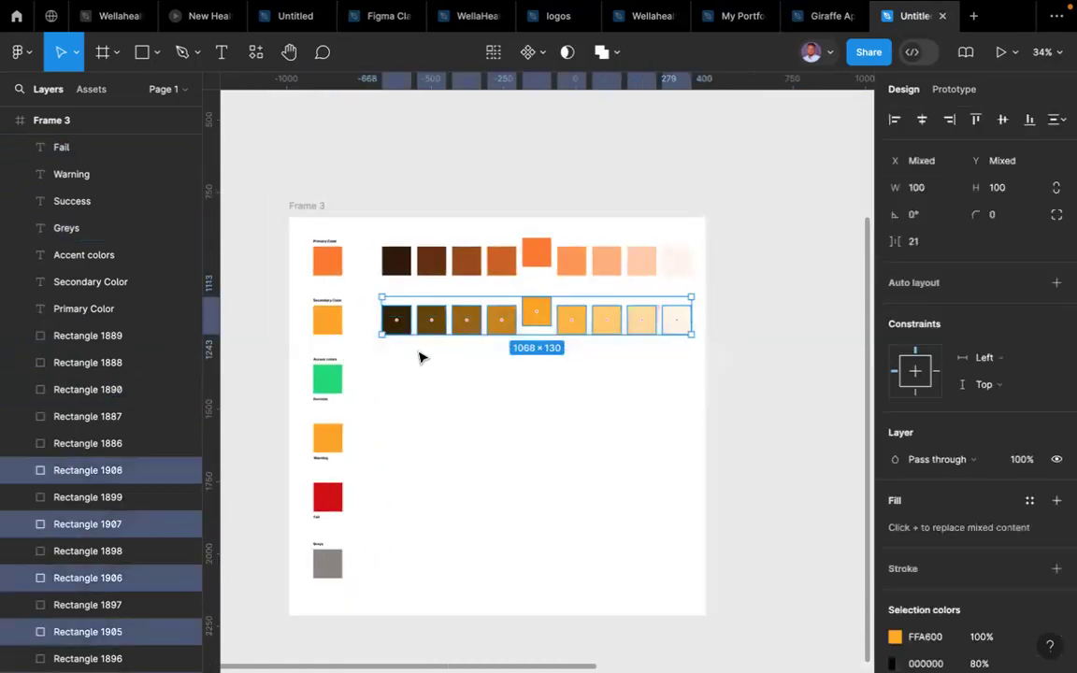
left_click_drag(400, 332, 405, 391)
scroll(1010, 505, "down", 4)
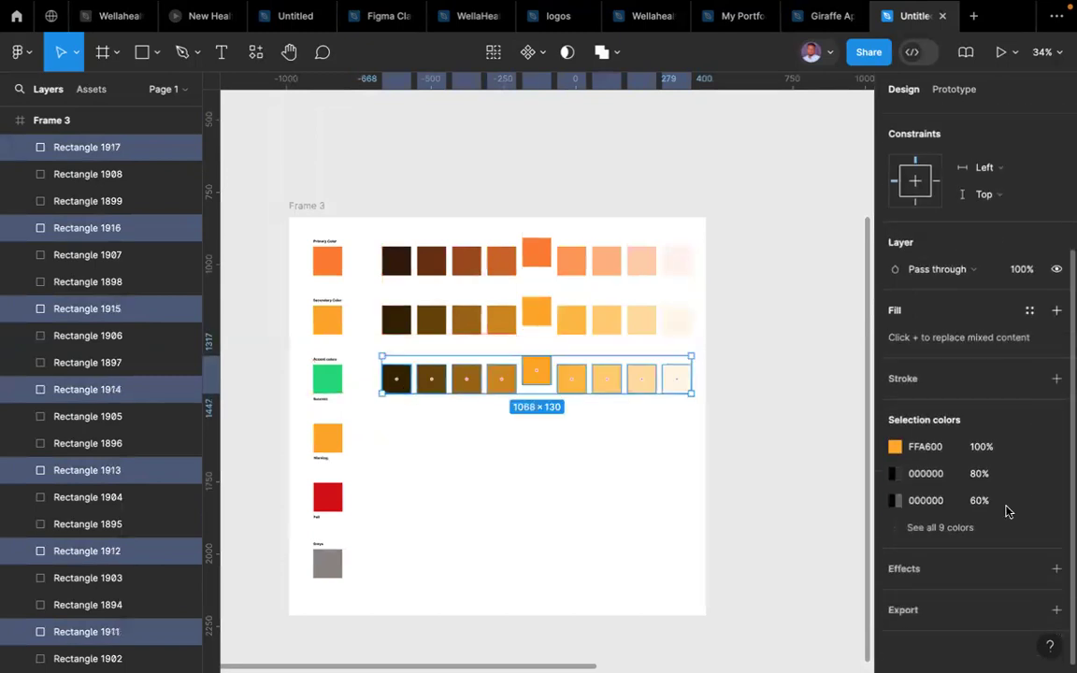
left_click(895, 447)
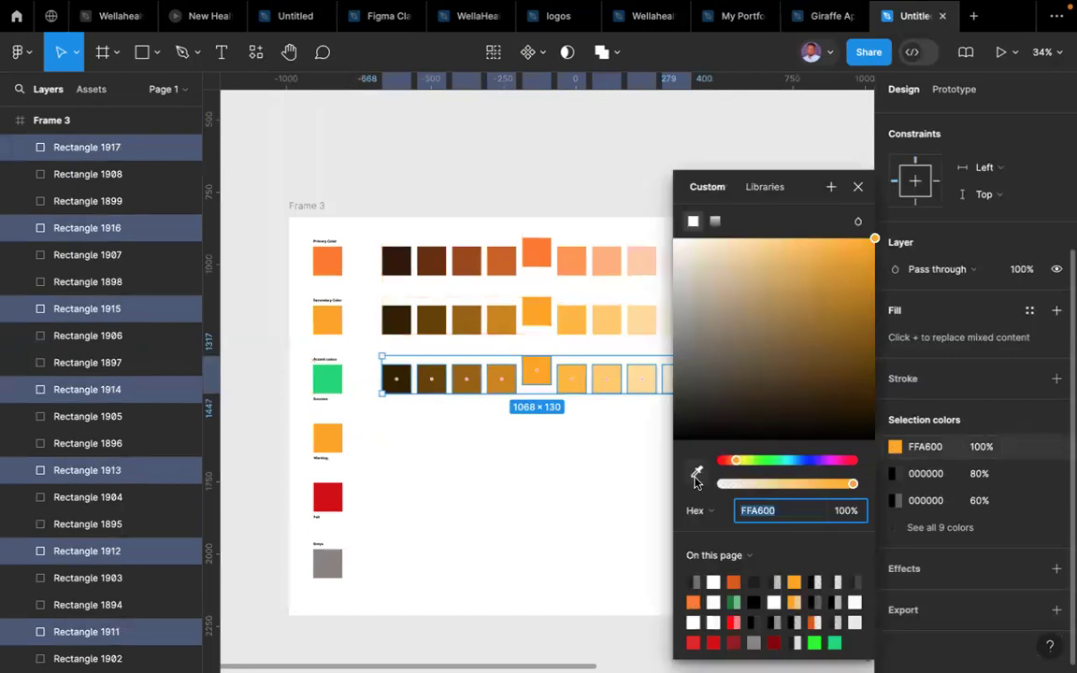
left_click(697, 474)
left_click(326, 379)
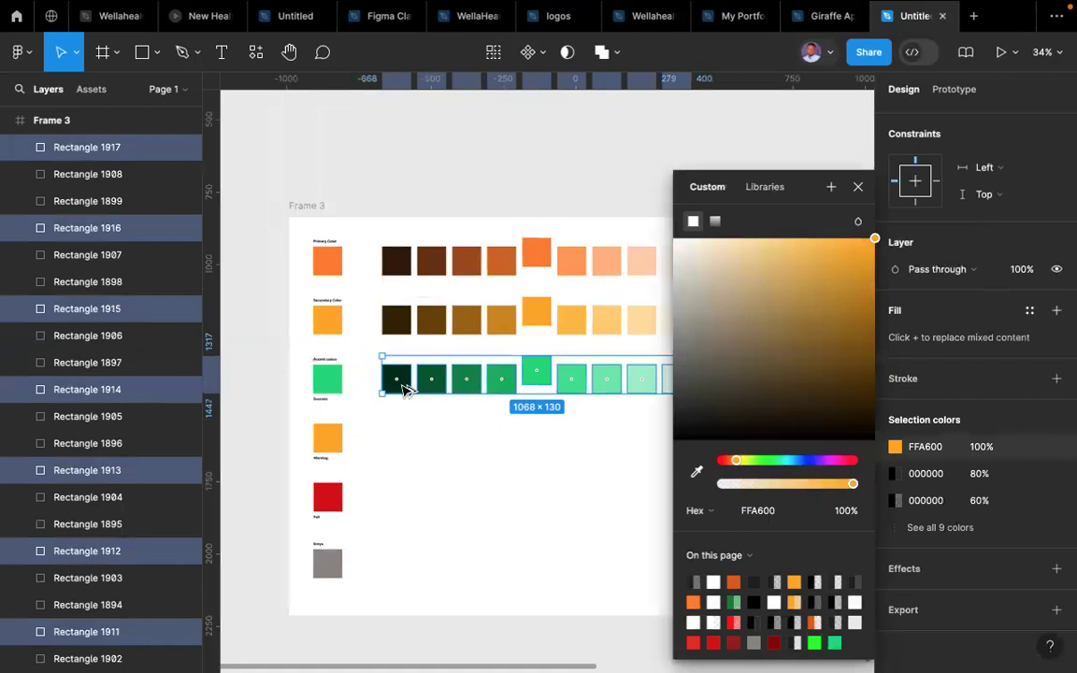
- Copy the green shade row beside the Fail swatch and again beside the Greys swatch
left_click_drag(409, 390, 412, 509)
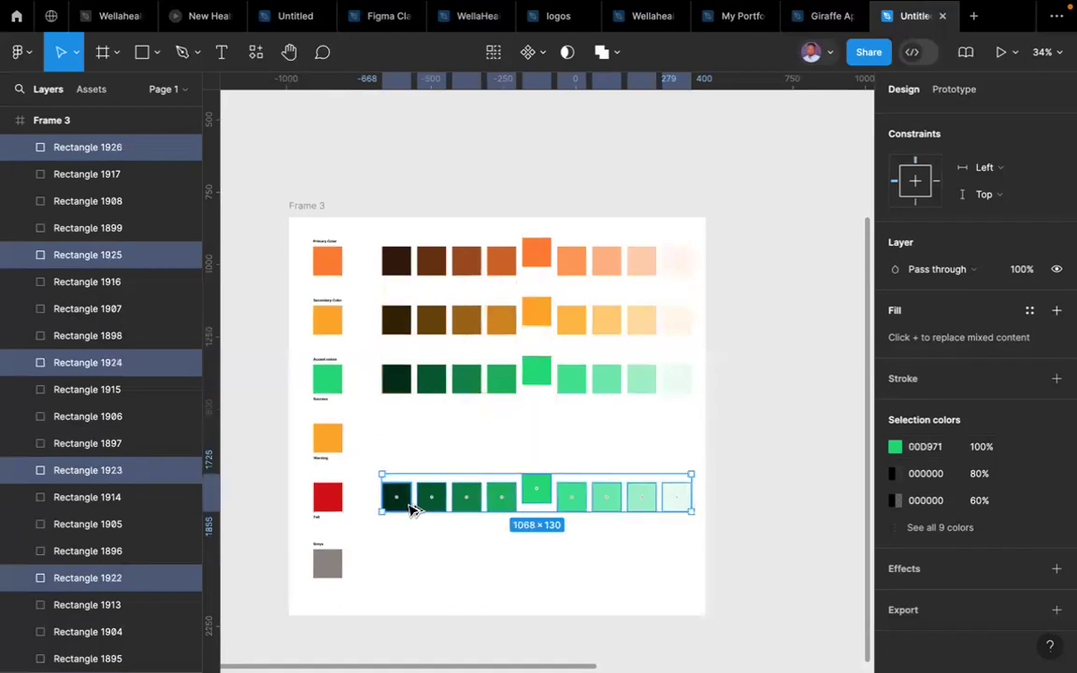
key("super+d")
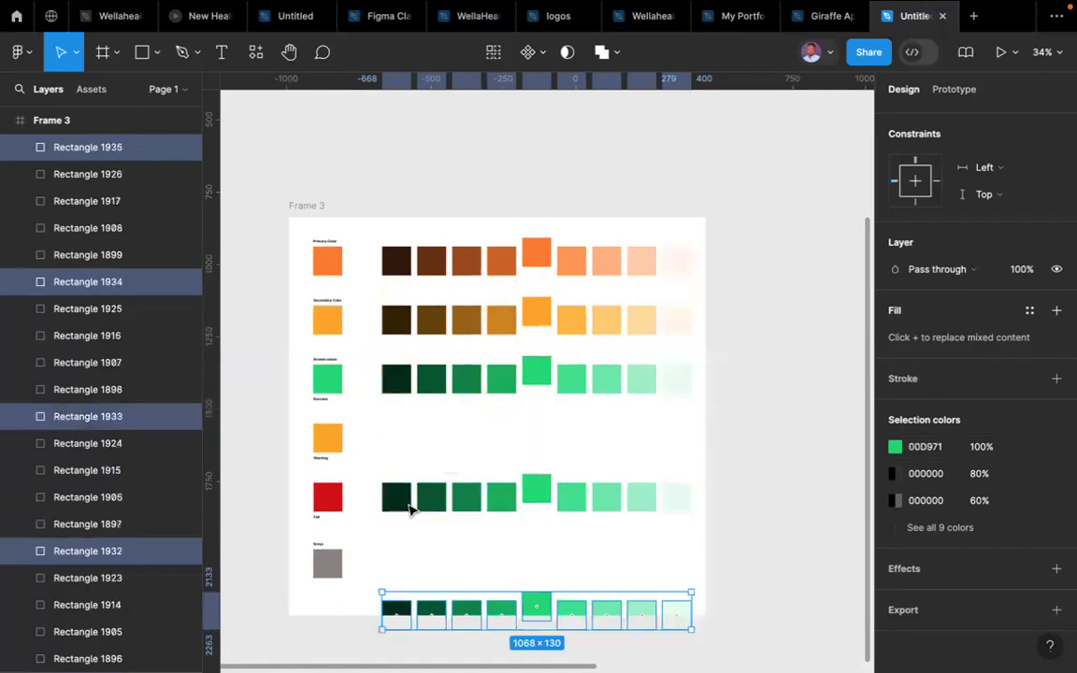
left_click_drag(416, 601, 406, 544)
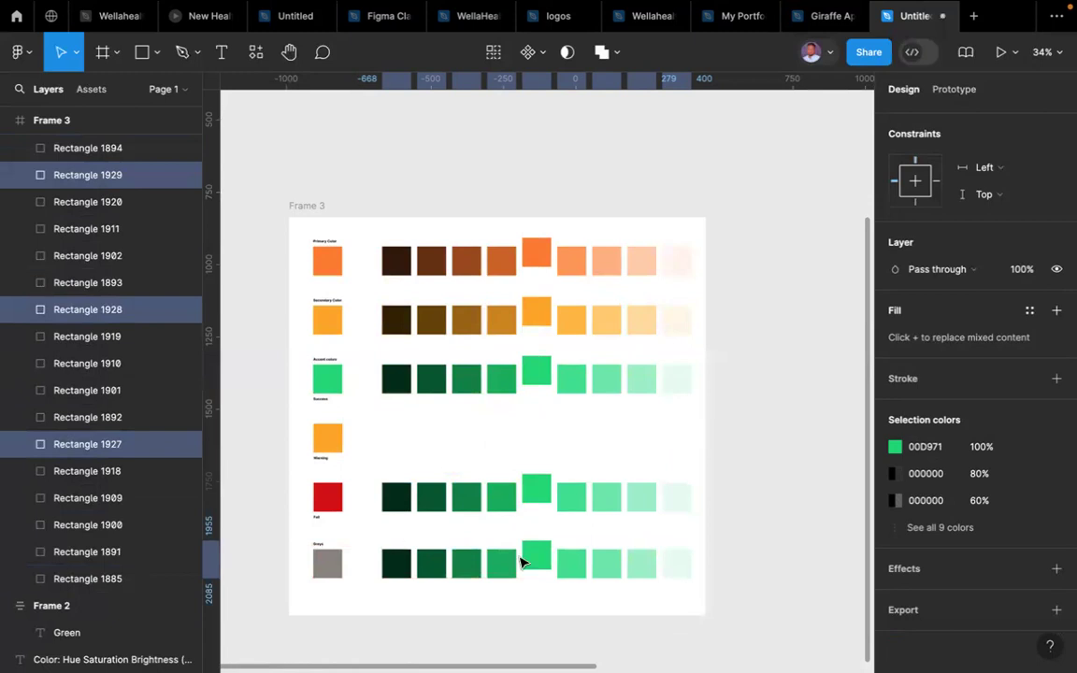
- Replace the 00D971 base colour of the Greys row with the grey sampled from its swatch
left_click(895, 447)
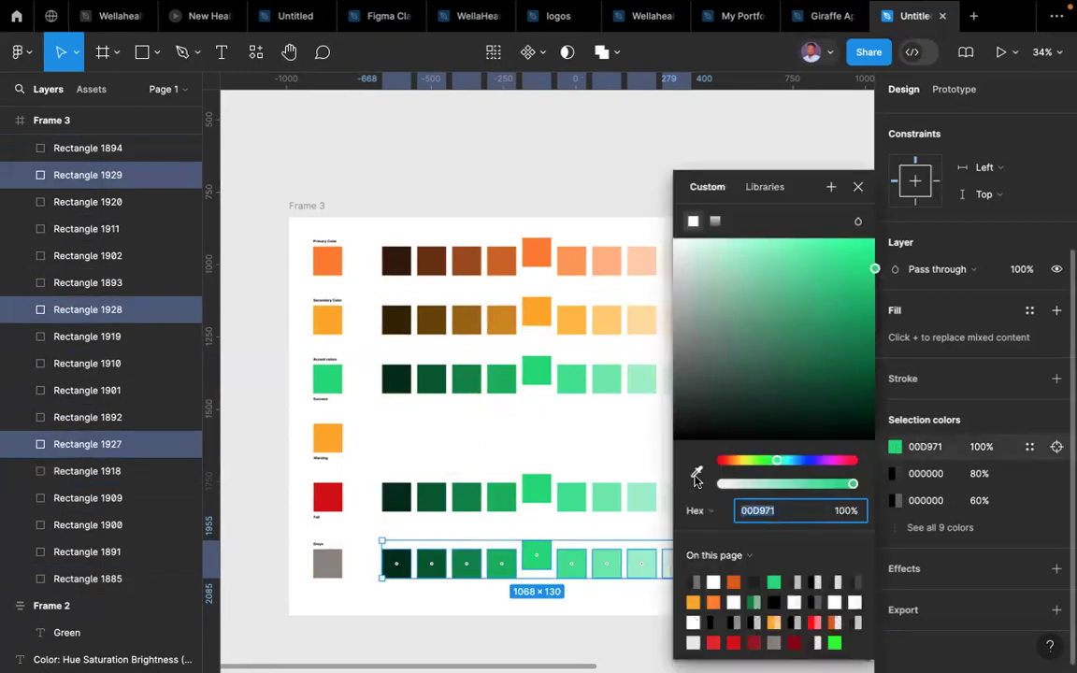
left_click(697, 474)
left_click(335, 570)
left_click(365, 490)
- Replace the 00D971 base colour of the Fail row with the red sampled from the Fail swatch
left_click_drag(498, 472, 695, 517)
scroll(924, 537, "down", 3)
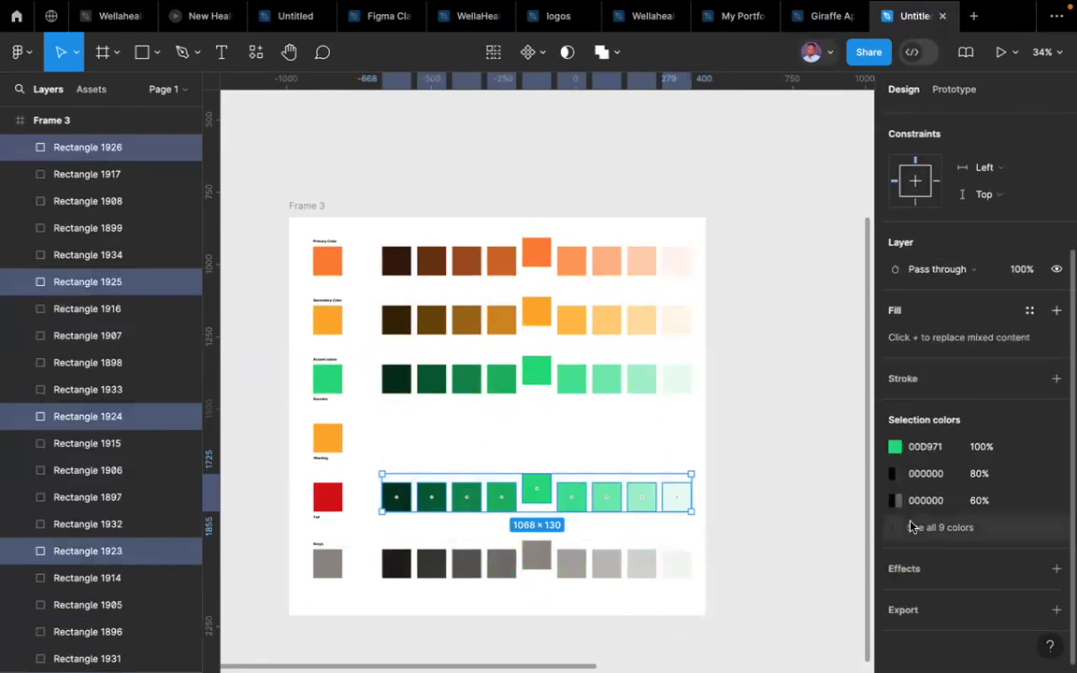
left_click(894, 447)
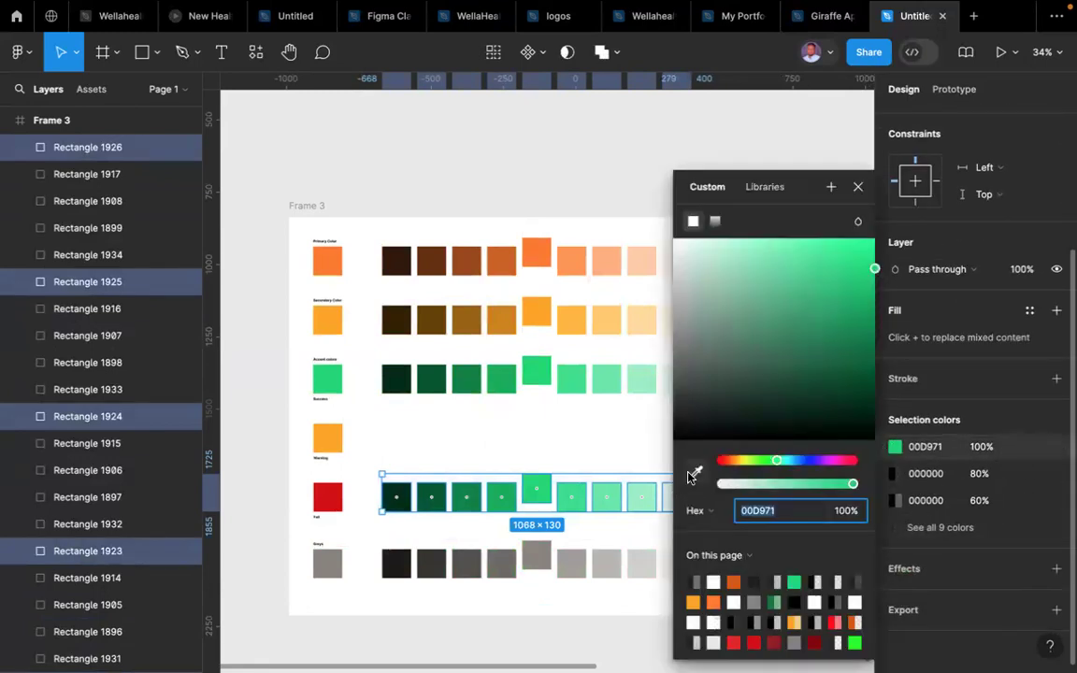
left_click(692, 475)
left_click(335, 493)
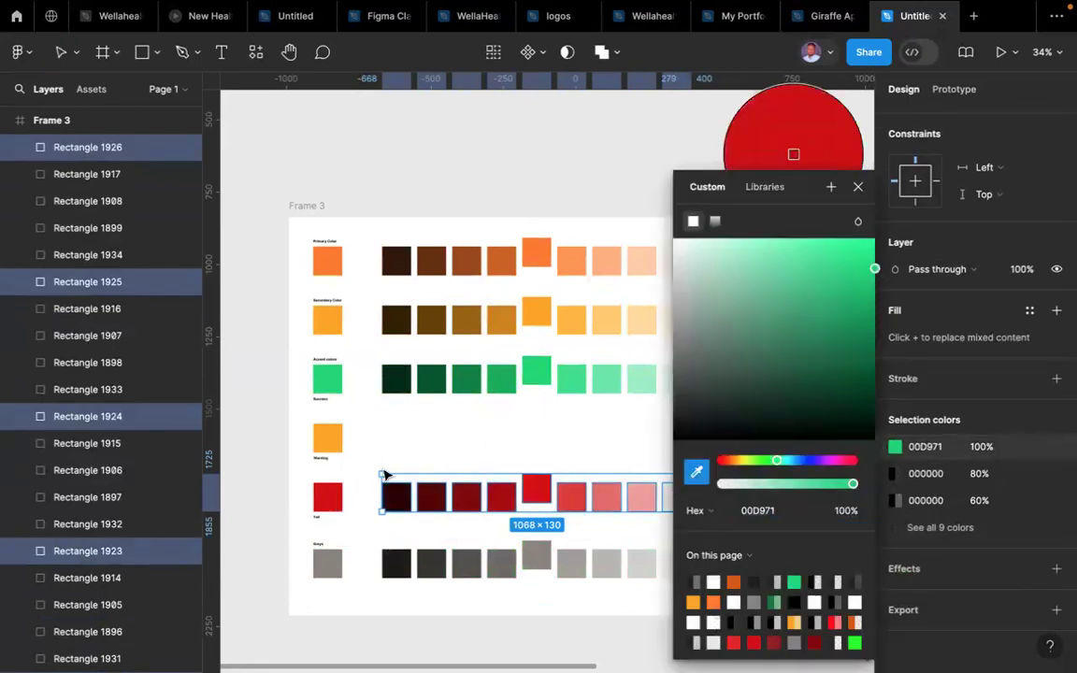
left_click(440, 440)
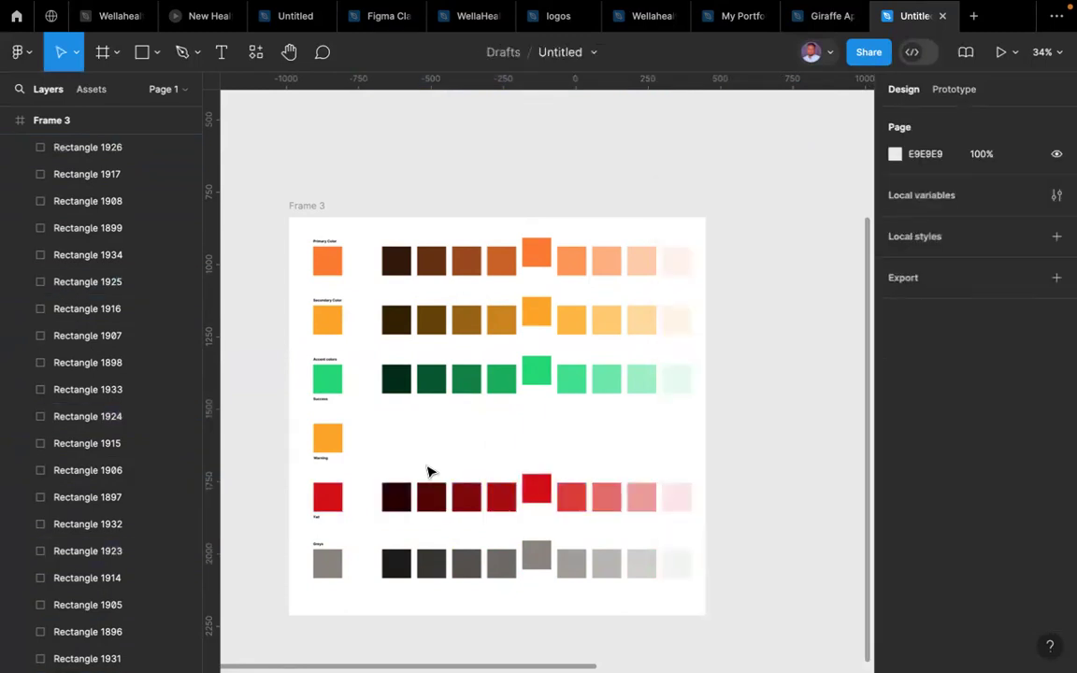
scroll(425, 475, "down", 1)
scroll(425, 475, "right", 1)
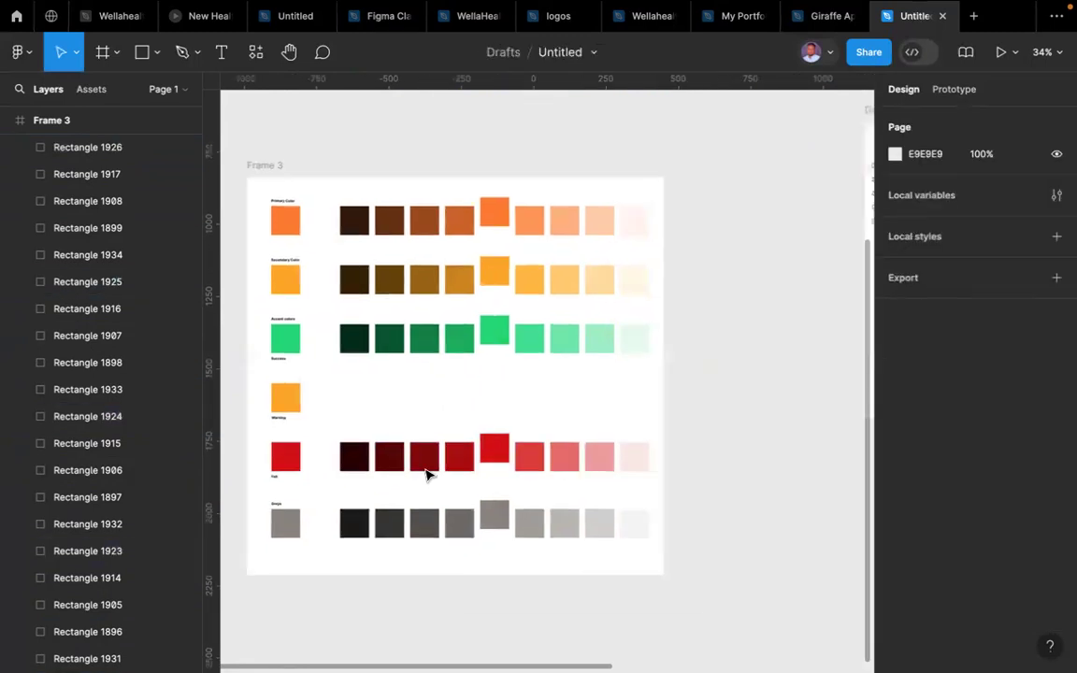
- Examine the Primary Color swatch and its text label in the palette frame
scroll(425, 475, "up", 1)
scroll(426, 475, "left", 1)
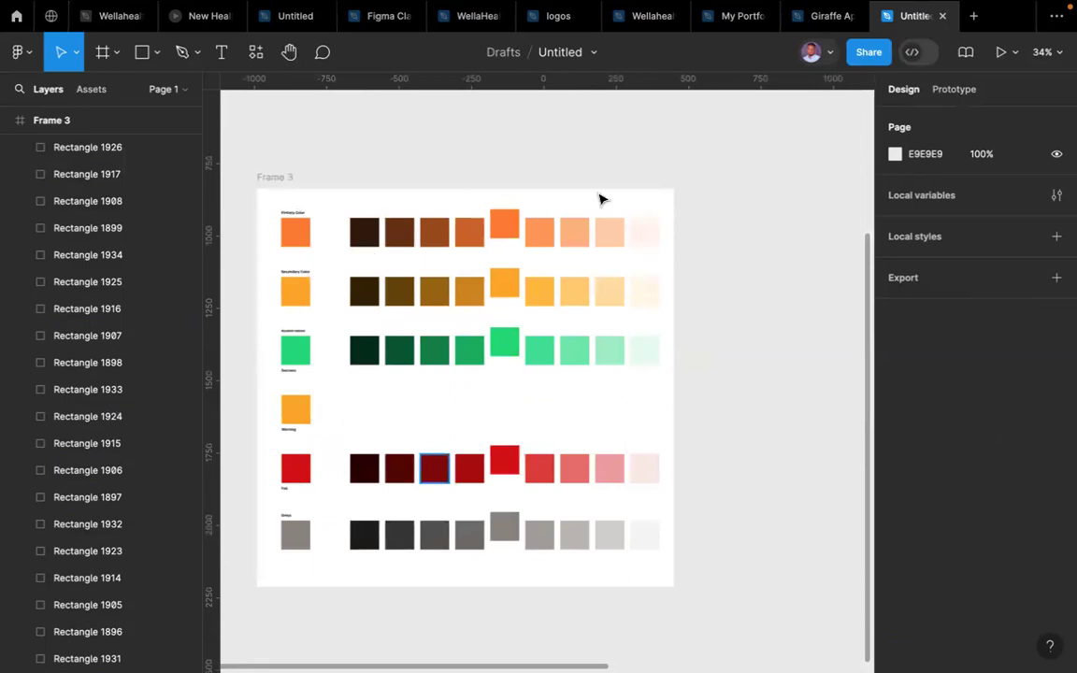
scroll(593, 424, "up", 1)
scroll(593, 424, "left", 1)
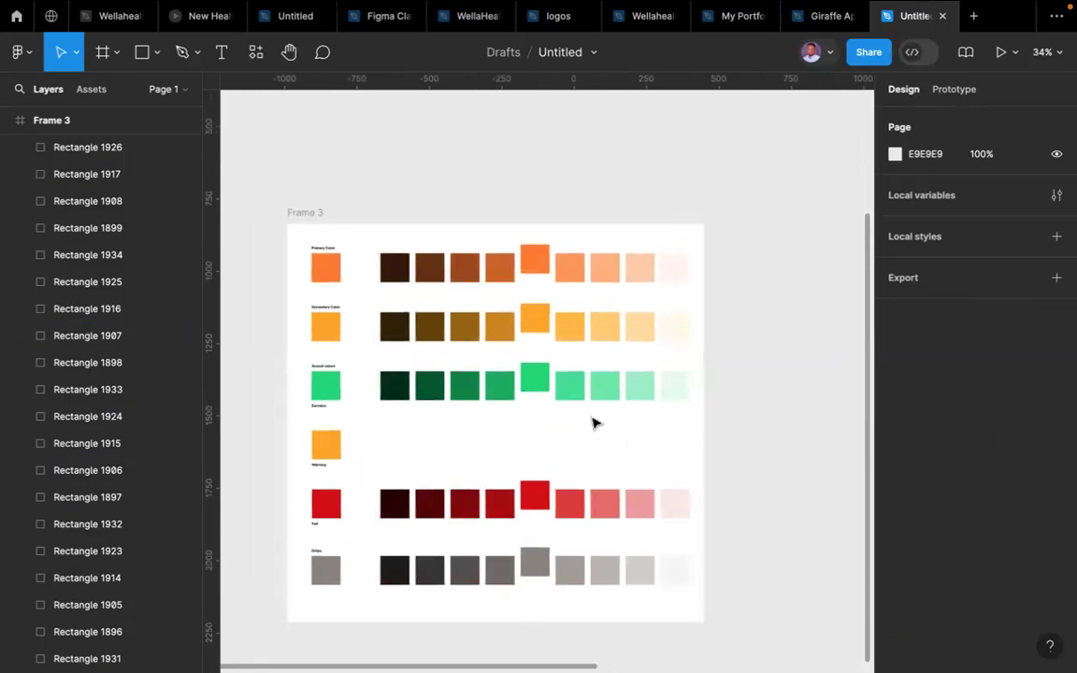
scroll(593, 423, "left", 2)
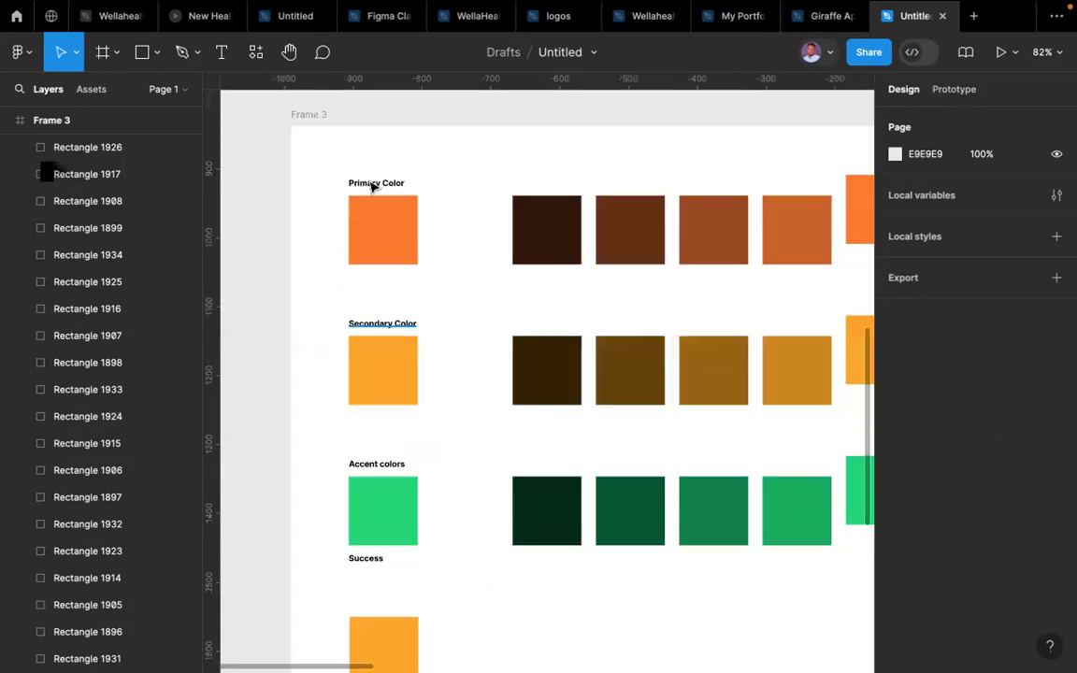
scroll(372, 183, "up", 5)
scroll(373, 233, "up", 2)
scroll(373, 233, "left", 1)
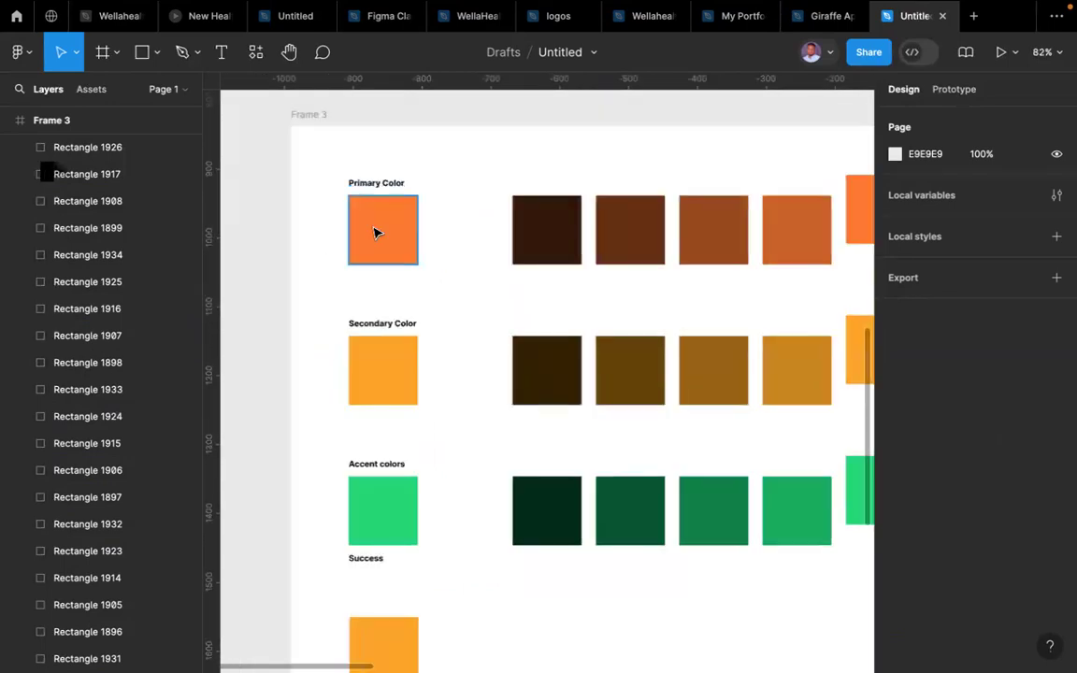
left_click(375, 232)
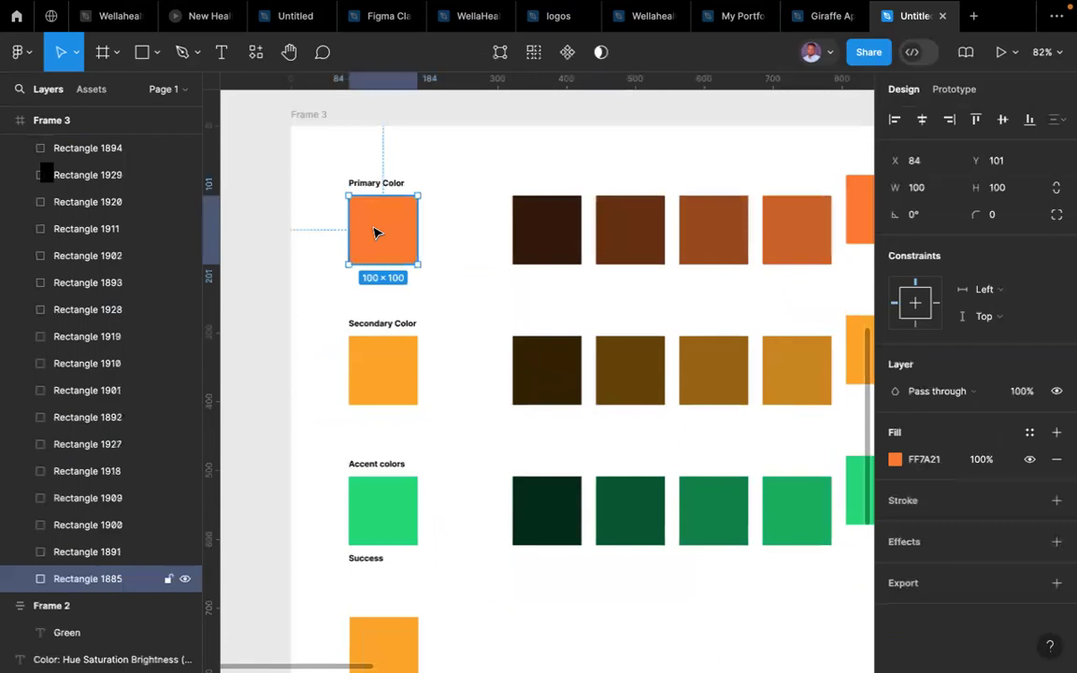
left_click(372, 186)
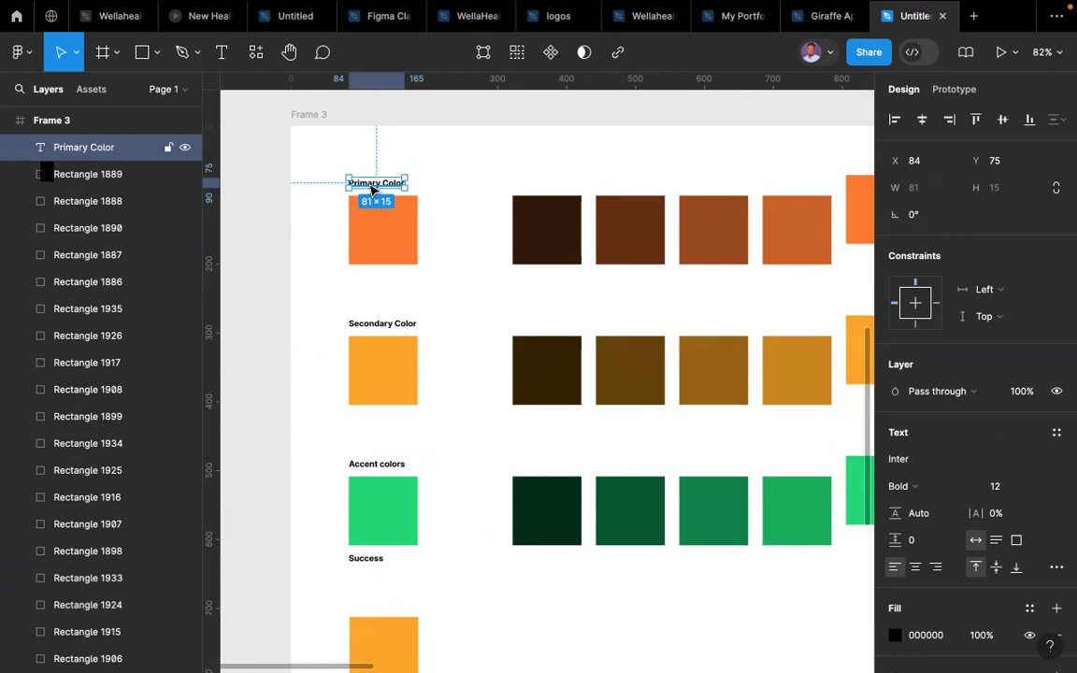
left_click(380, 230)
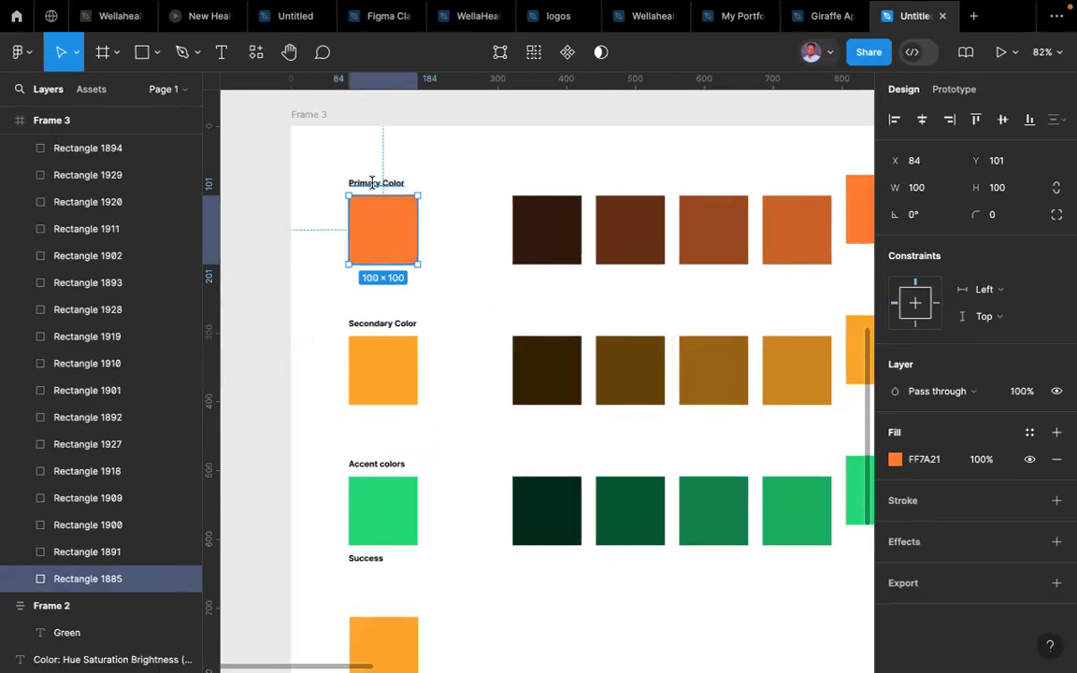
double_click(374, 183)
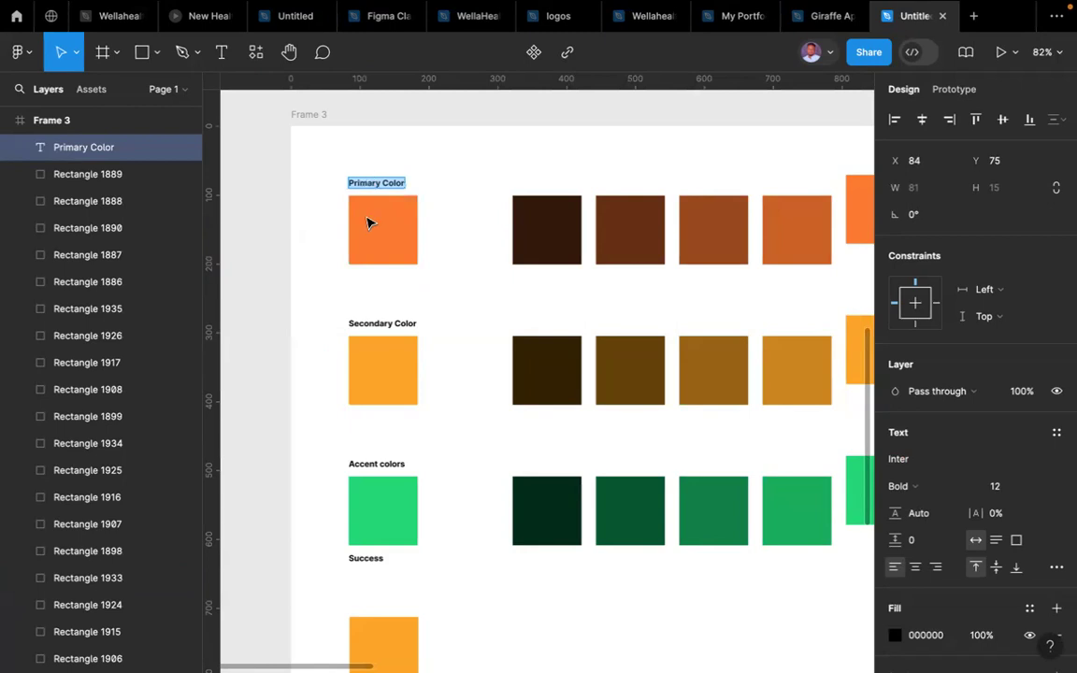
key("Escape")
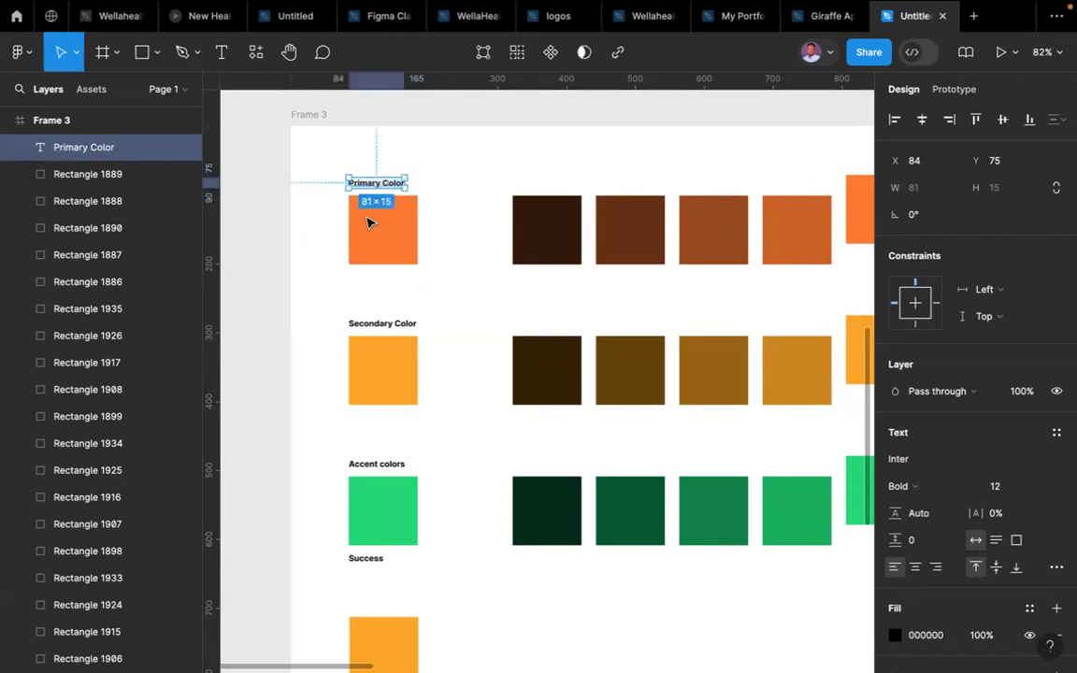
scroll(368, 221, "down", 5)
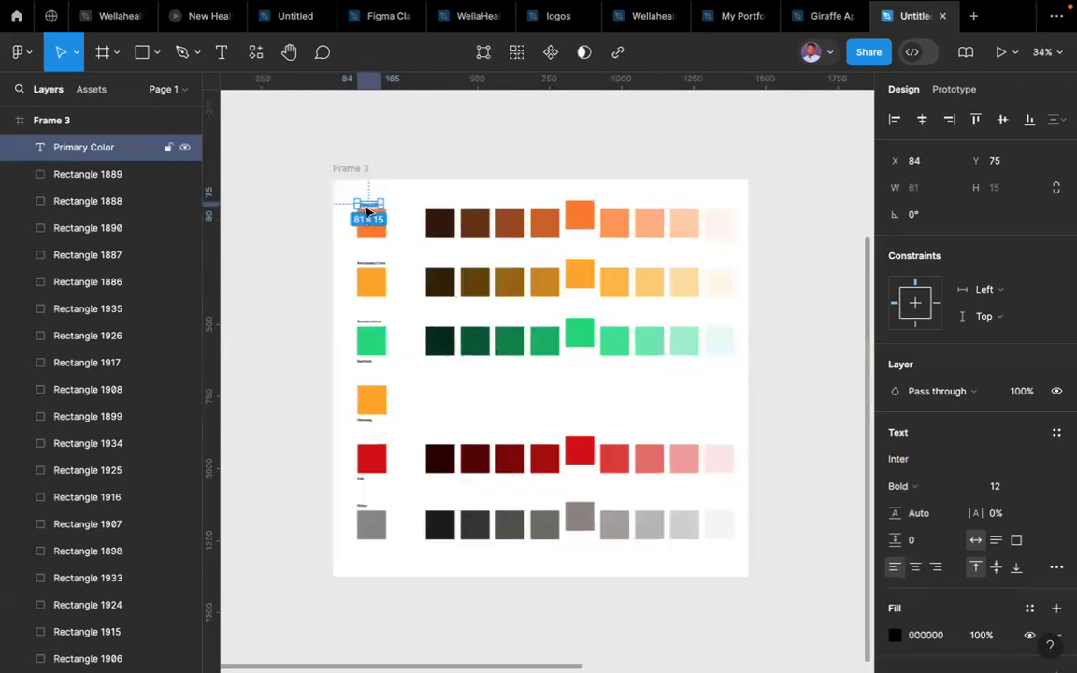
scroll(367, 212, "up", 5)
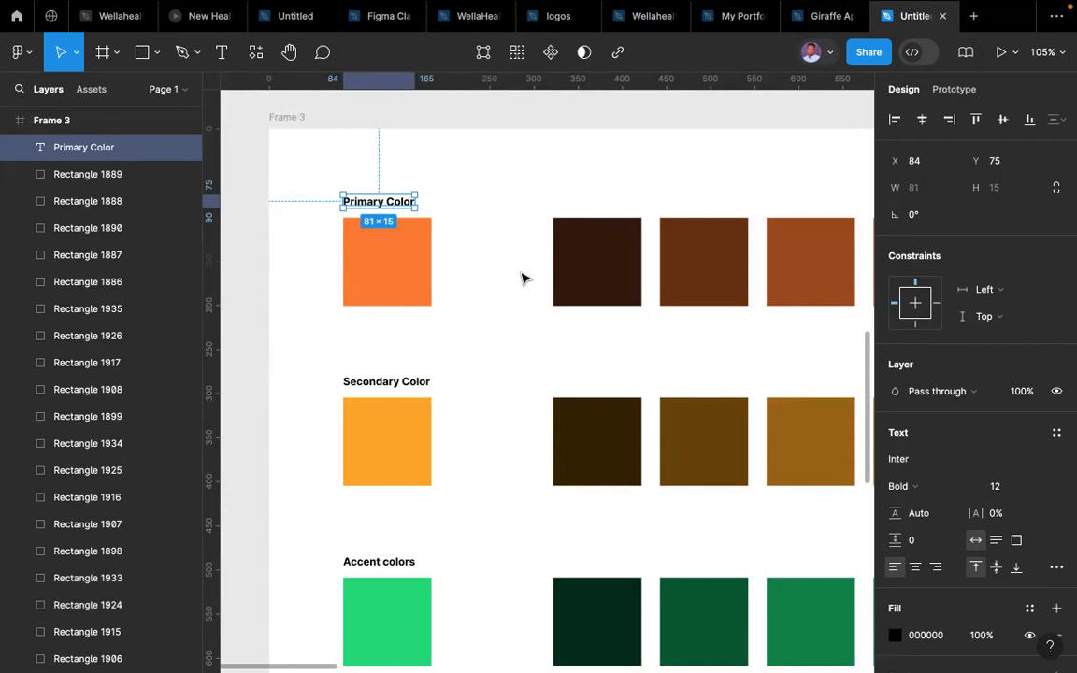
scroll(523, 277, "down", 10)
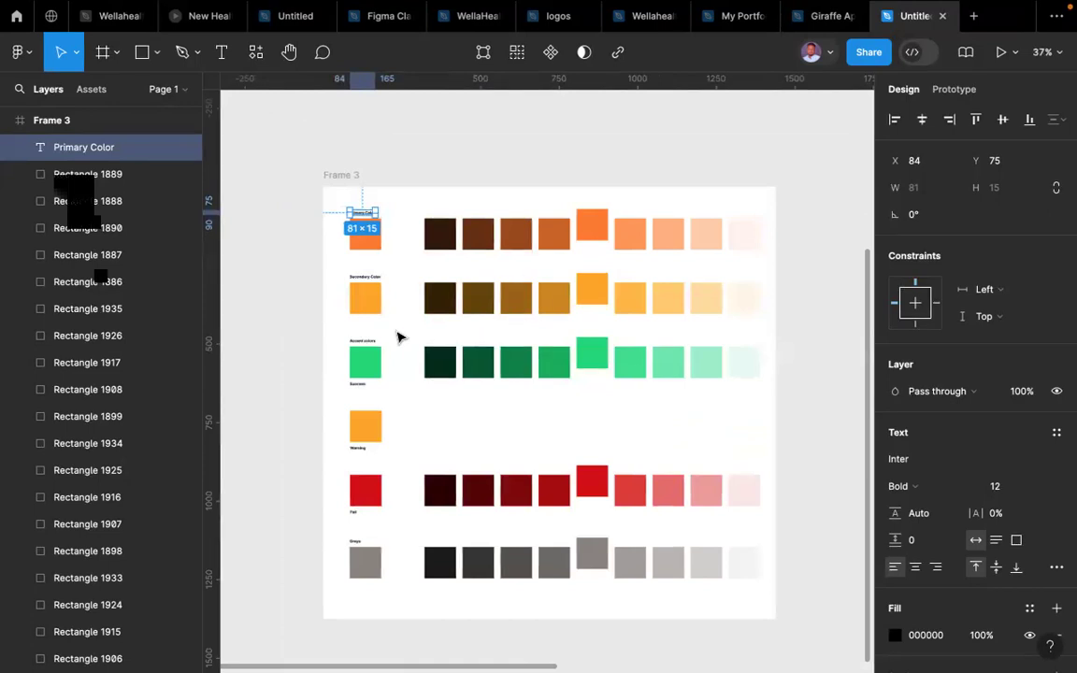
- Compare the Primary Color and Secondary Color labels, and look over the accent and Greys swatches below them
left_click(398, 276)
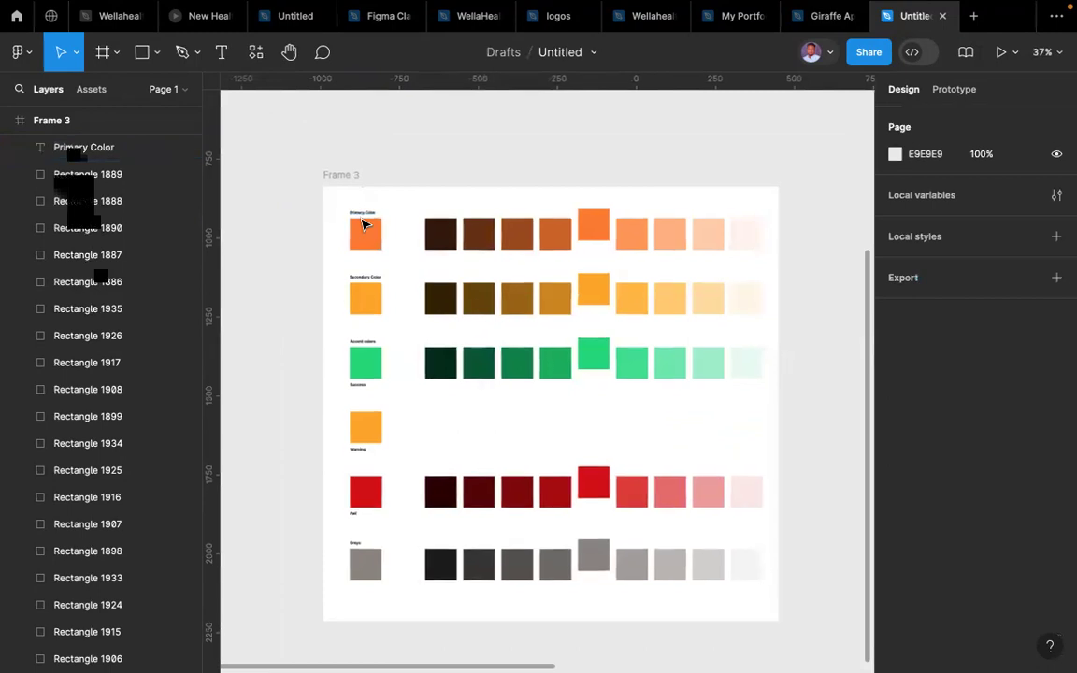
scroll(365, 225, "up", 3)
scroll(364, 224, "up", 3)
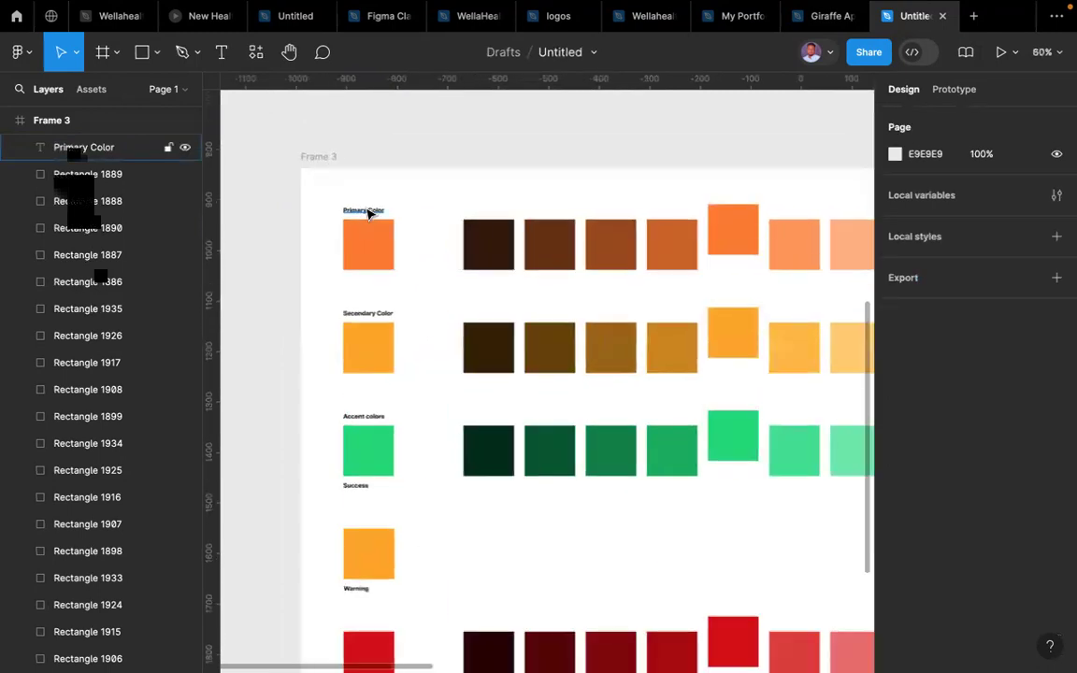
left_click(368, 214)
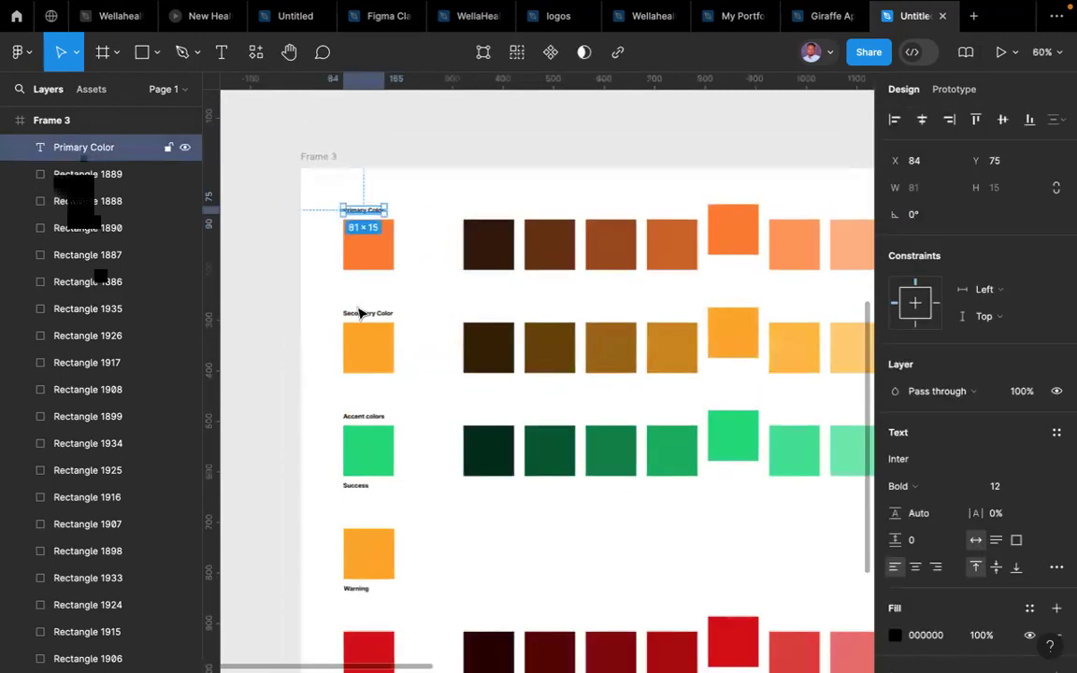
left_click(364, 317)
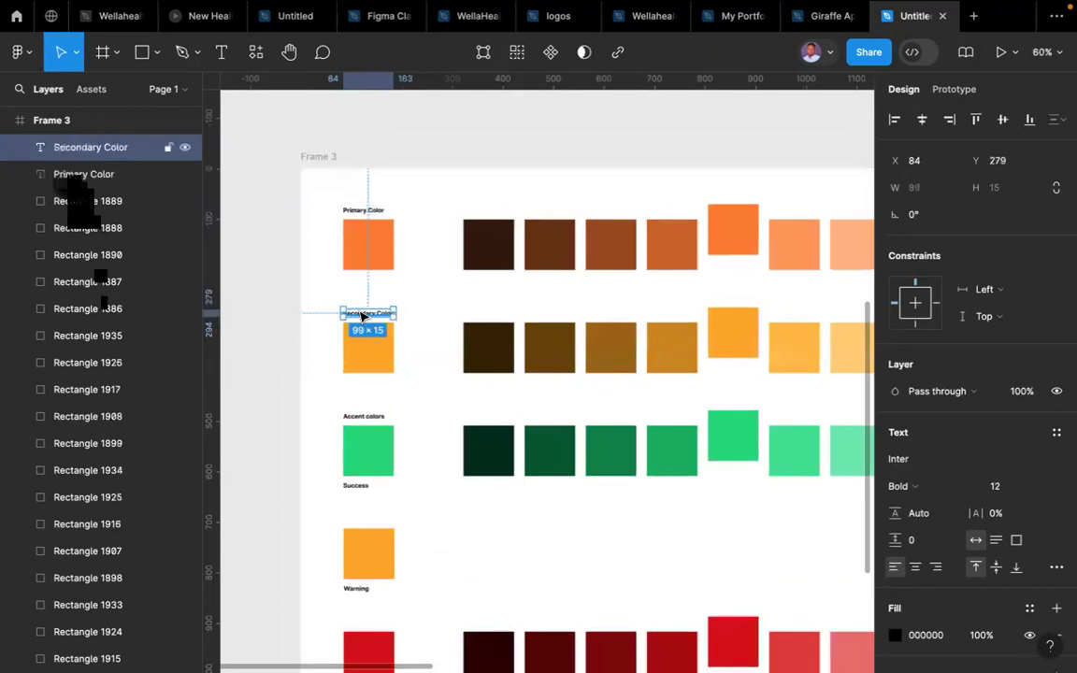
left_click(366, 215)
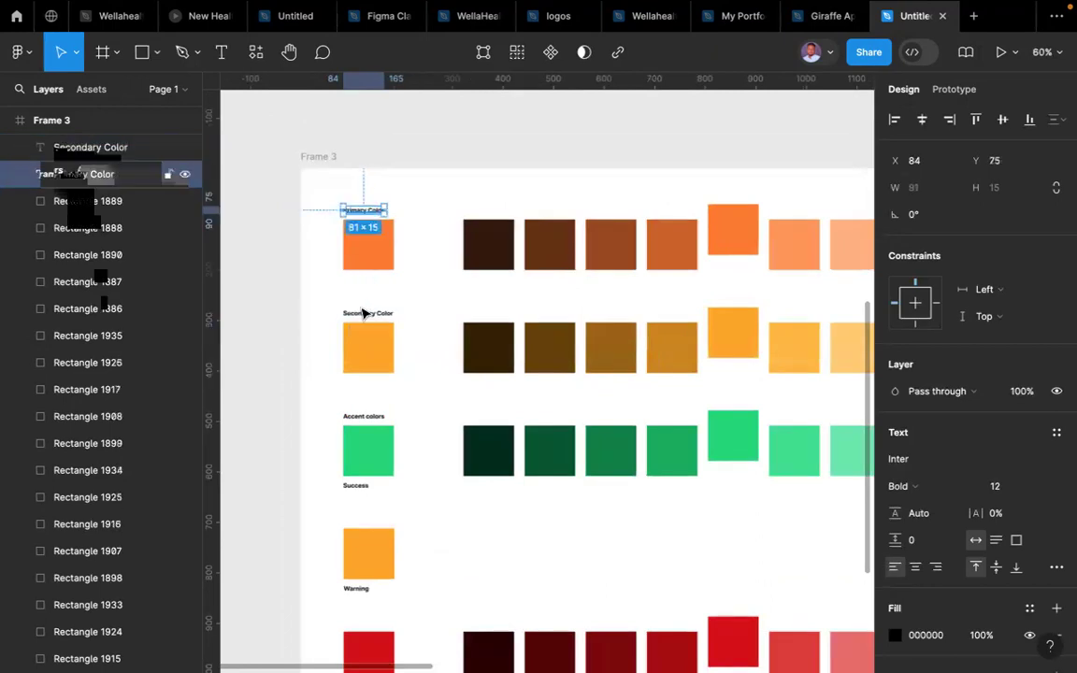
left_click(366, 314)
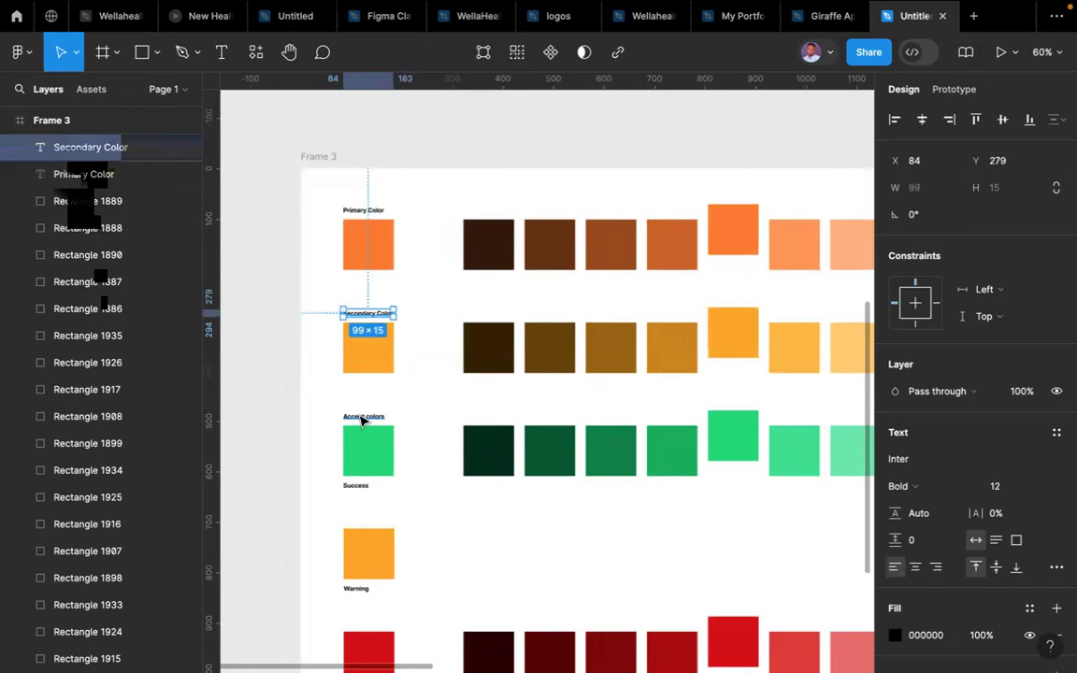
scroll(364, 421, "down", 5)
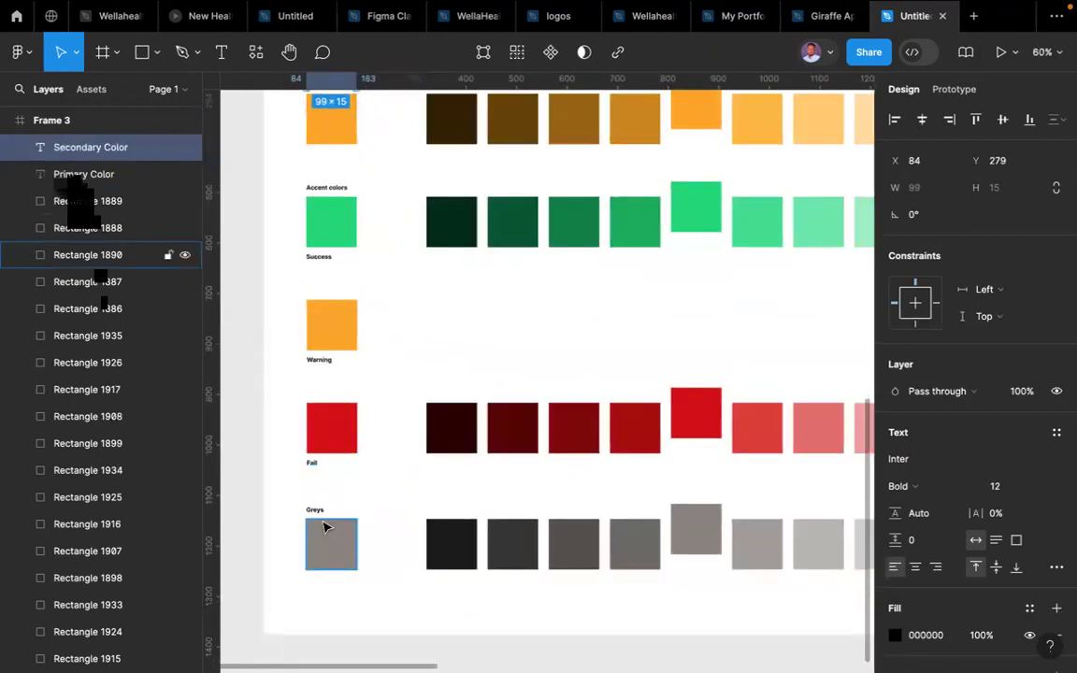
scroll(325, 529, "down", 5)
scroll(324, 528, "up", 1)
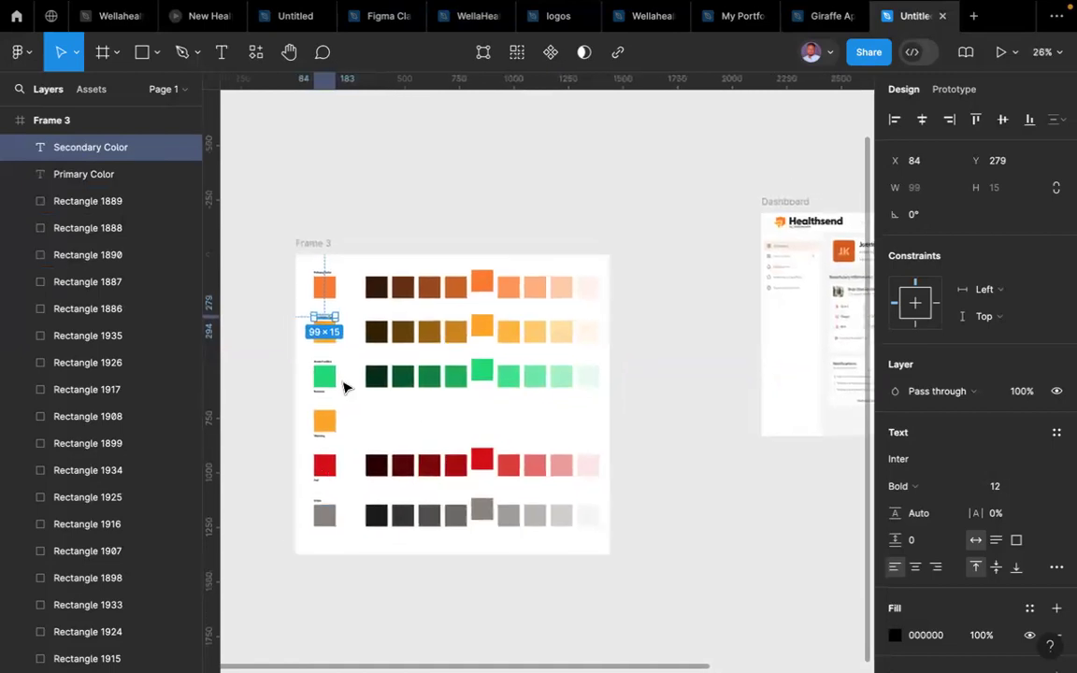
- Examine the primary, secondary and accent shade and tint rows alongside their labels
scroll(369, 282, "up", 1)
scroll(368, 282, "up", 3)
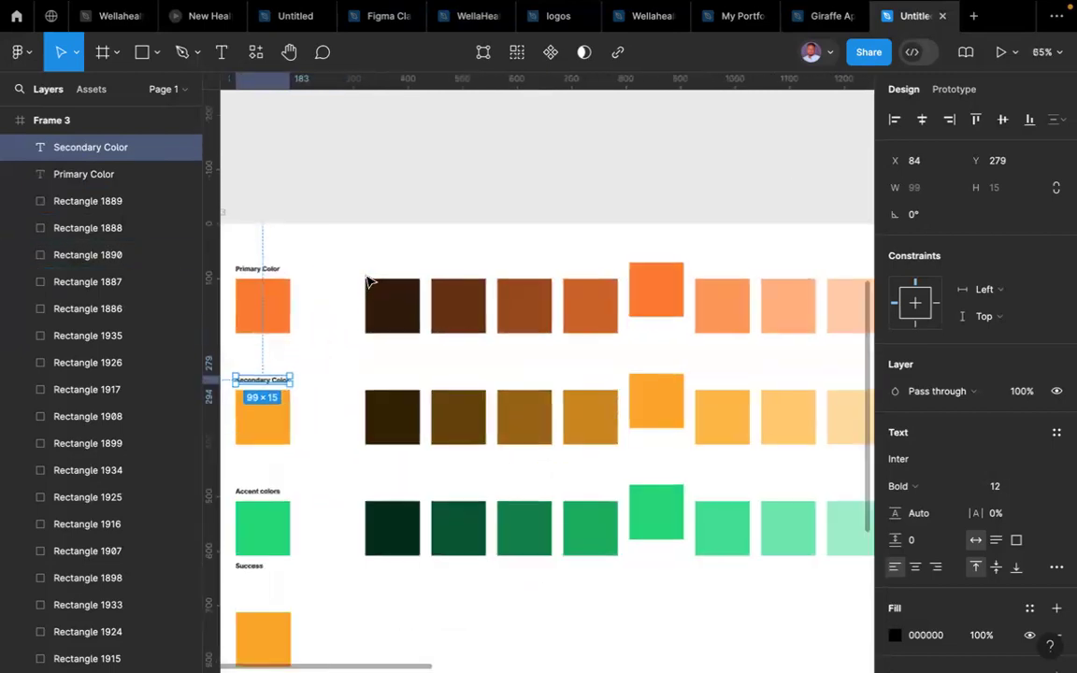
scroll(368, 282, "down", 3)
scroll(402, 303, "down", 1)
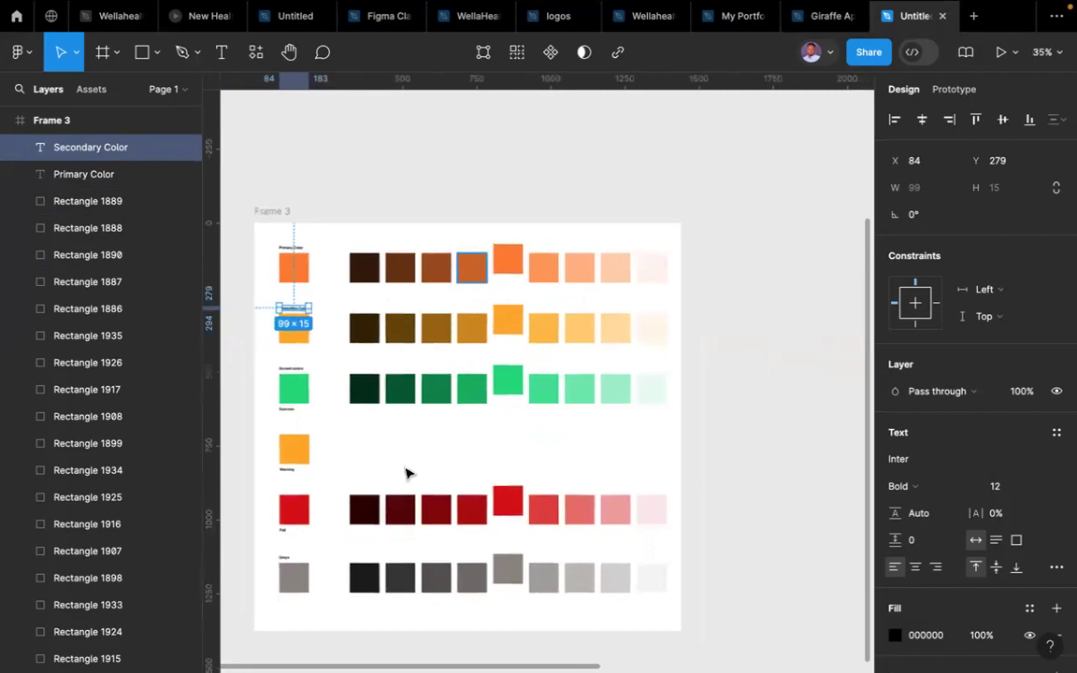
scroll(394, 289, "up", 3)
scroll(394, 290, "up", 1)
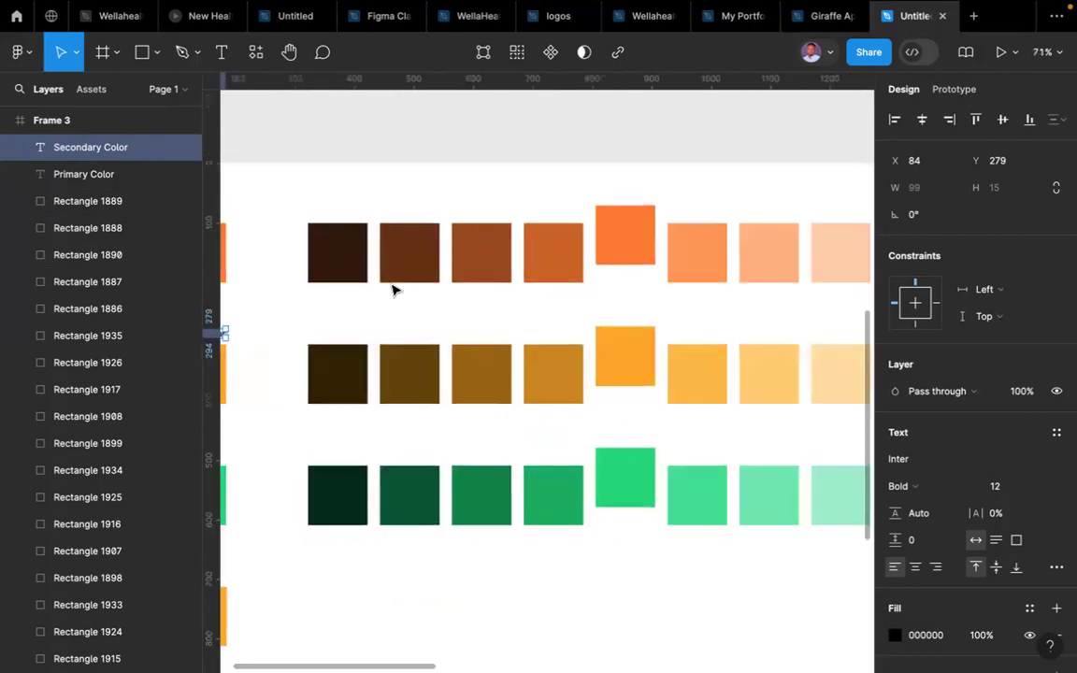
scroll(394, 290, "down", 3)
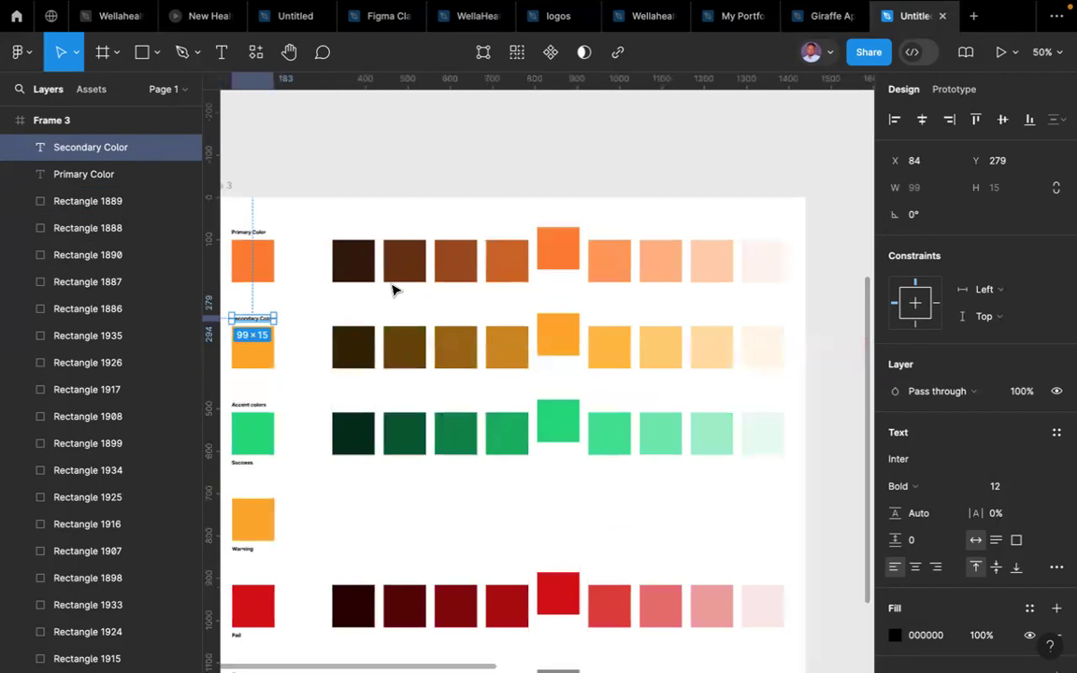
scroll(285, 237, "left", 1)
left_click(285, 237)
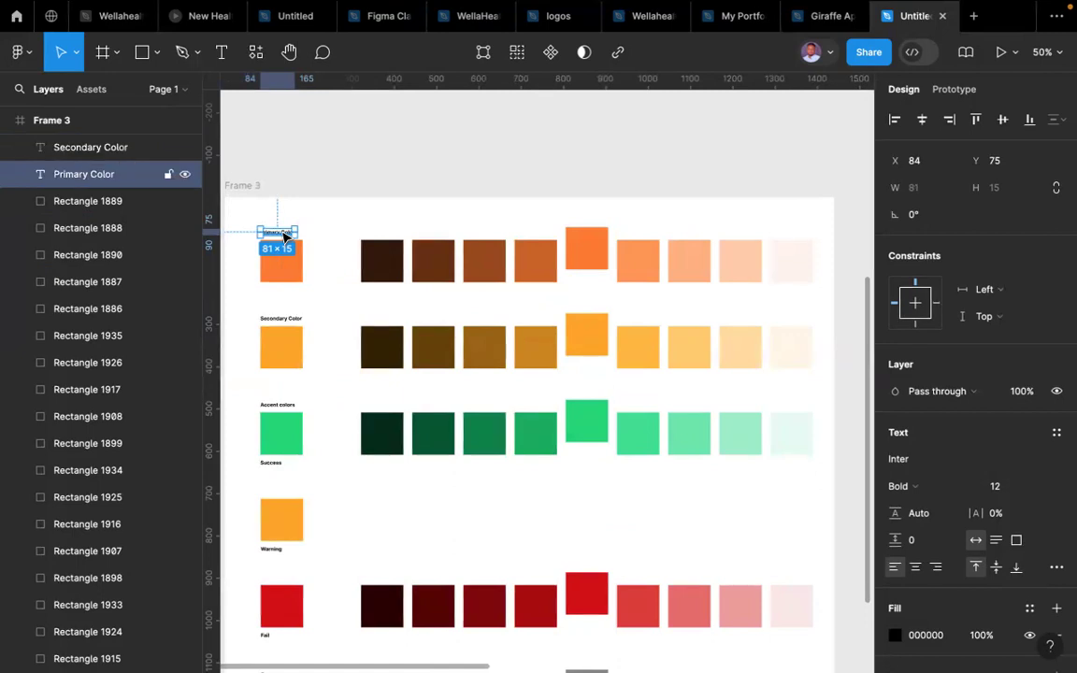
- Copy the nine-square secondary shade row down beside the Warning swatch, keeping its FFA600 base colour
scroll(281, 243, "down", 3)
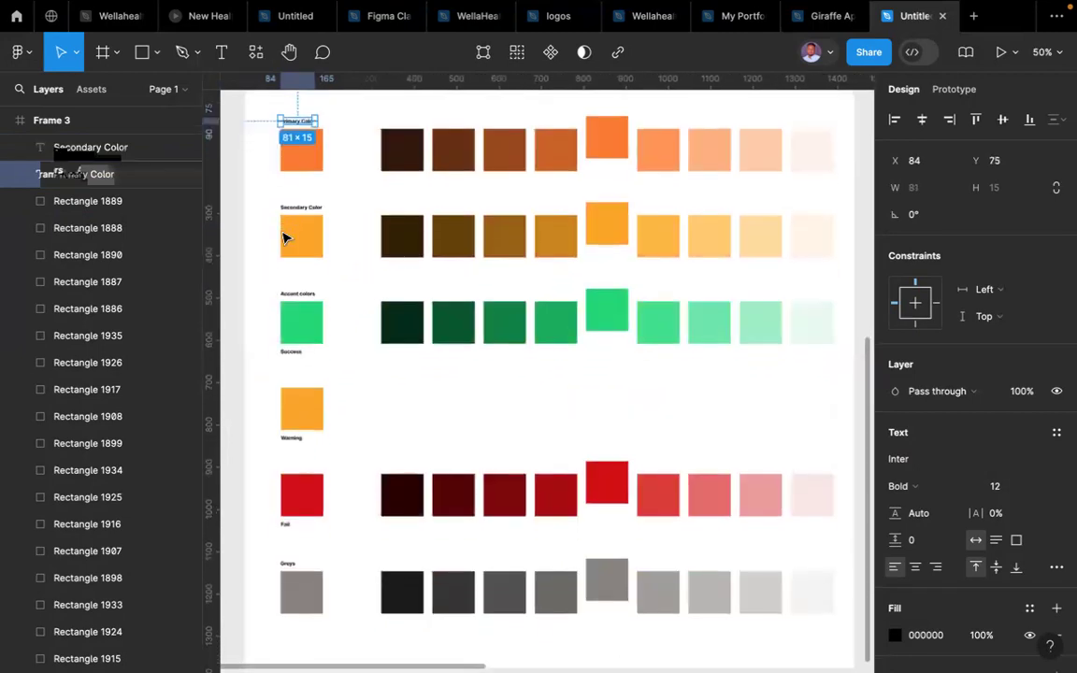
left_click(301, 387)
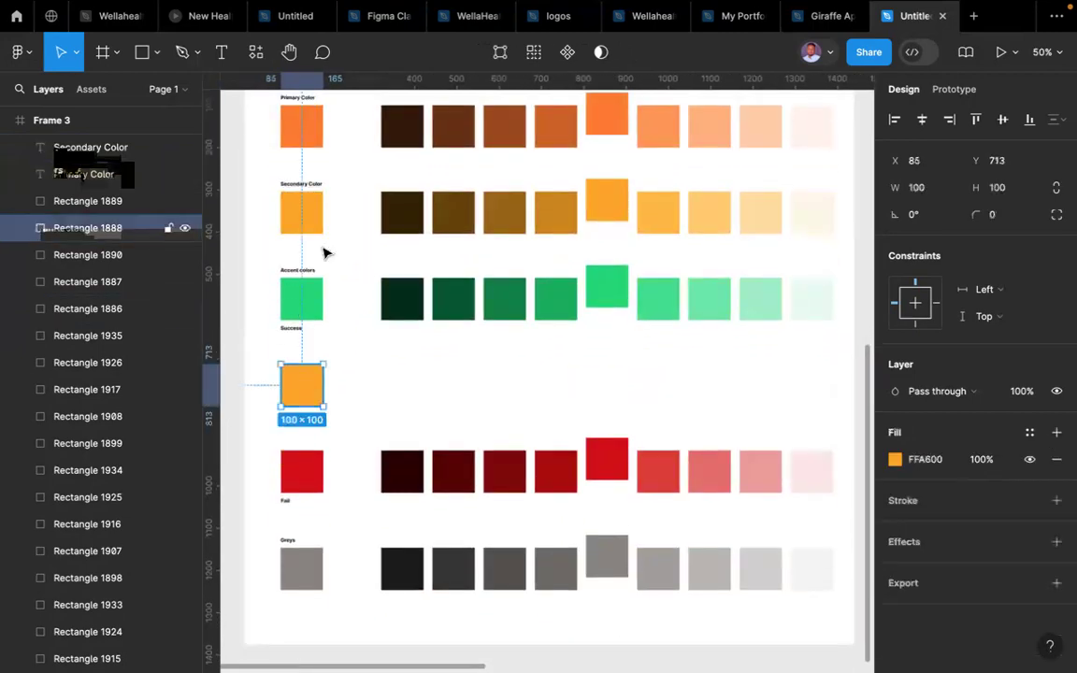
left_click(361, 180)
left_click_drag(358, 174, 830, 234)
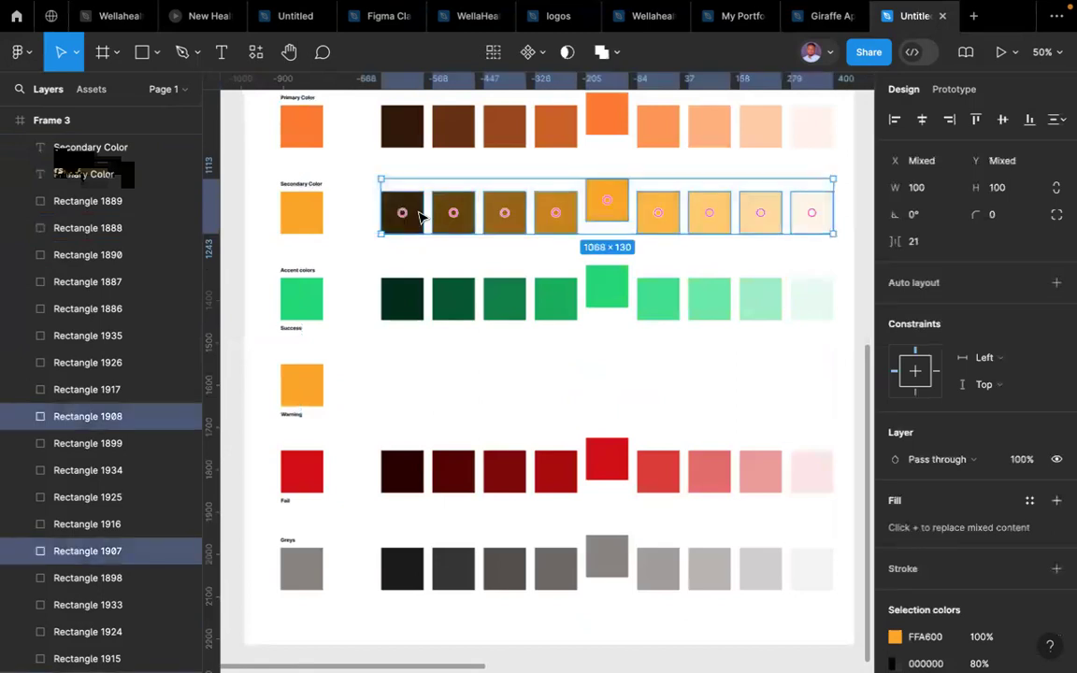
left_click_drag(421, 211, 416, 382)
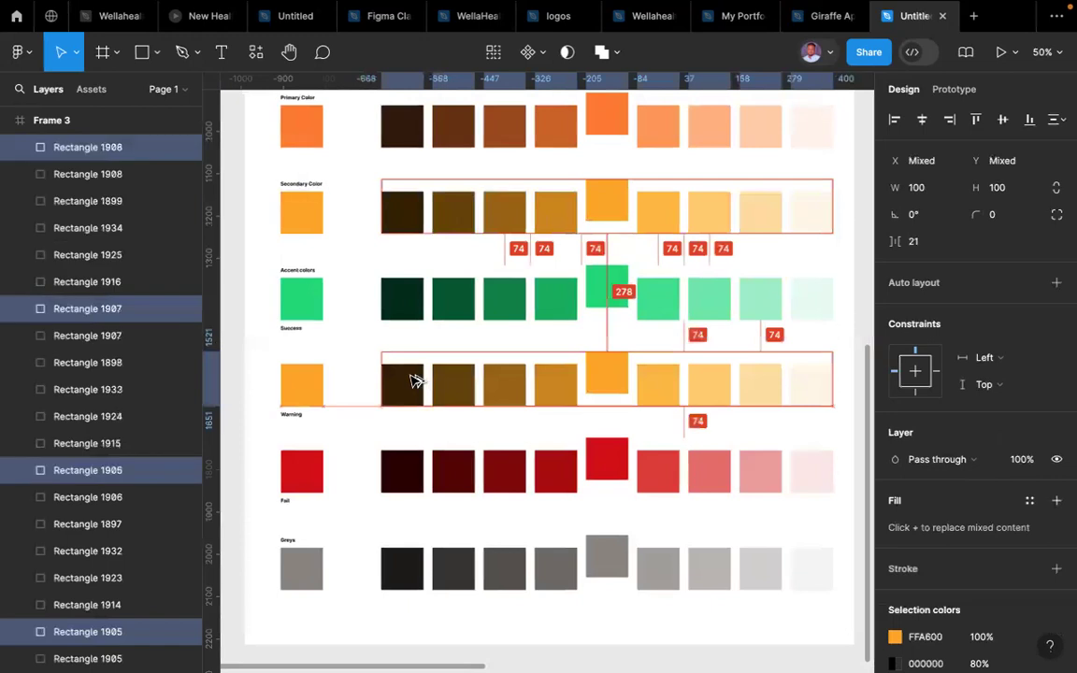
left_click(351, 355)
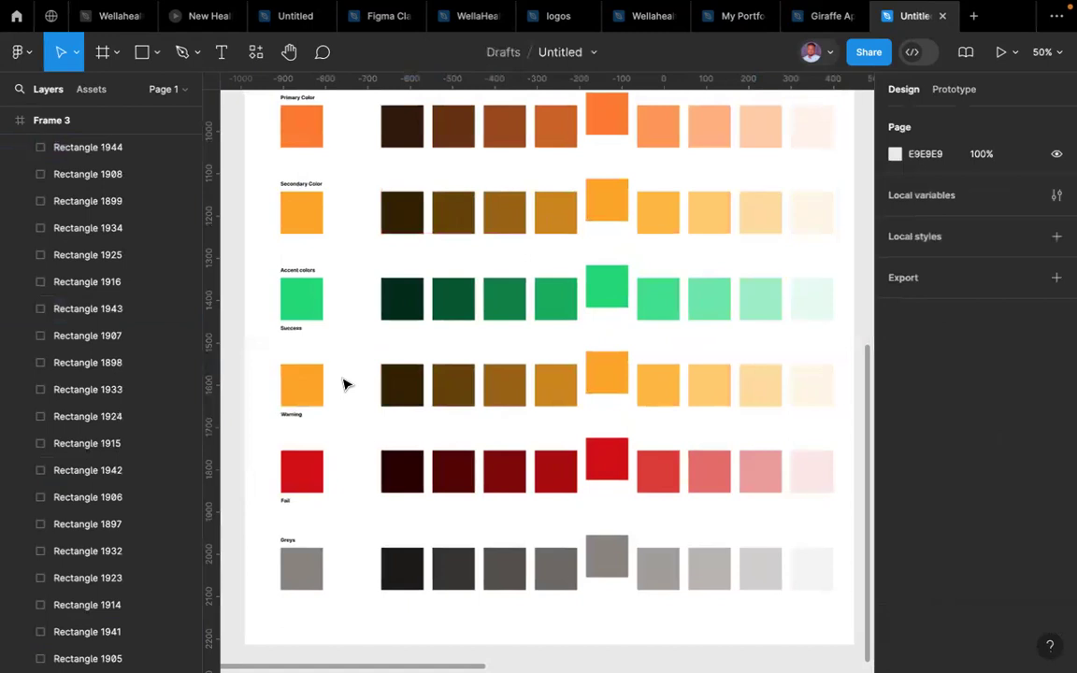
- Recolour the status bar of the 75bpm reading in the dashboard's first beneficiary card to FFA600, keeping 50% opacity
scroll(344, 384, "down", 6)
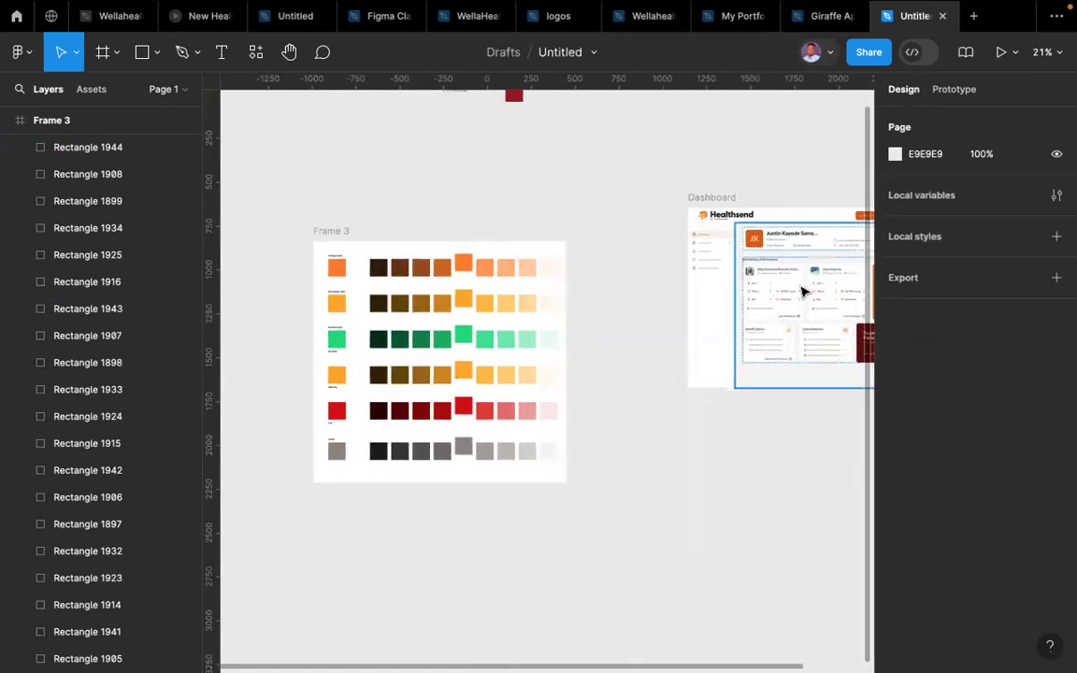
scroll(803, 293, "up", 6)
scroll(803, 293, "up", 5)
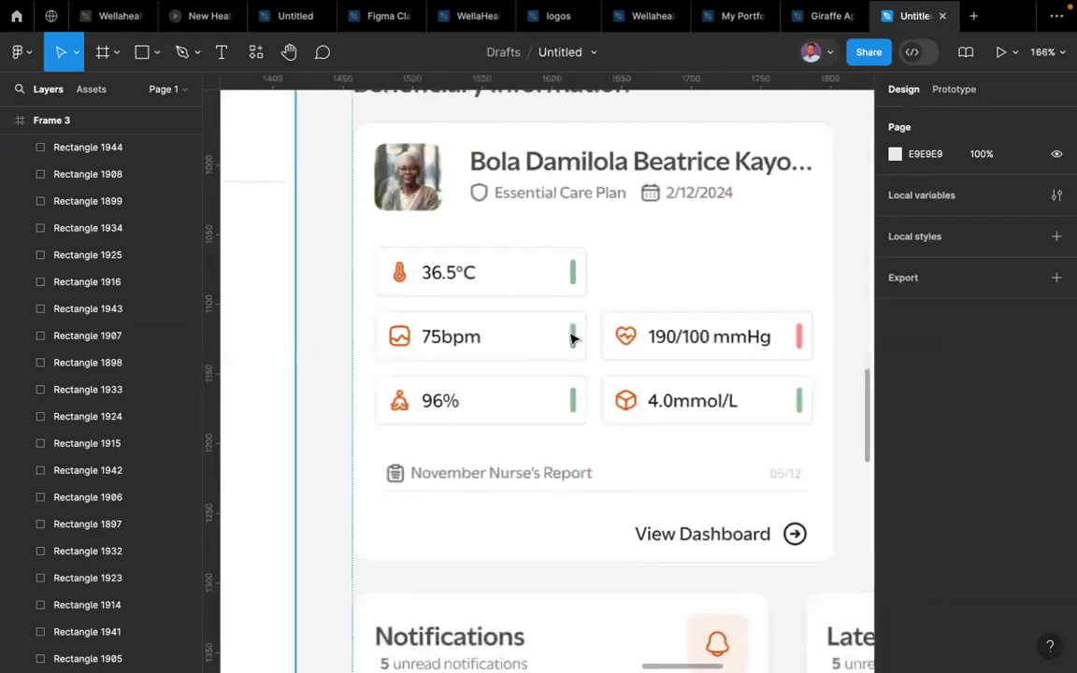
left_click(573, 338)
left_click(570, 338)
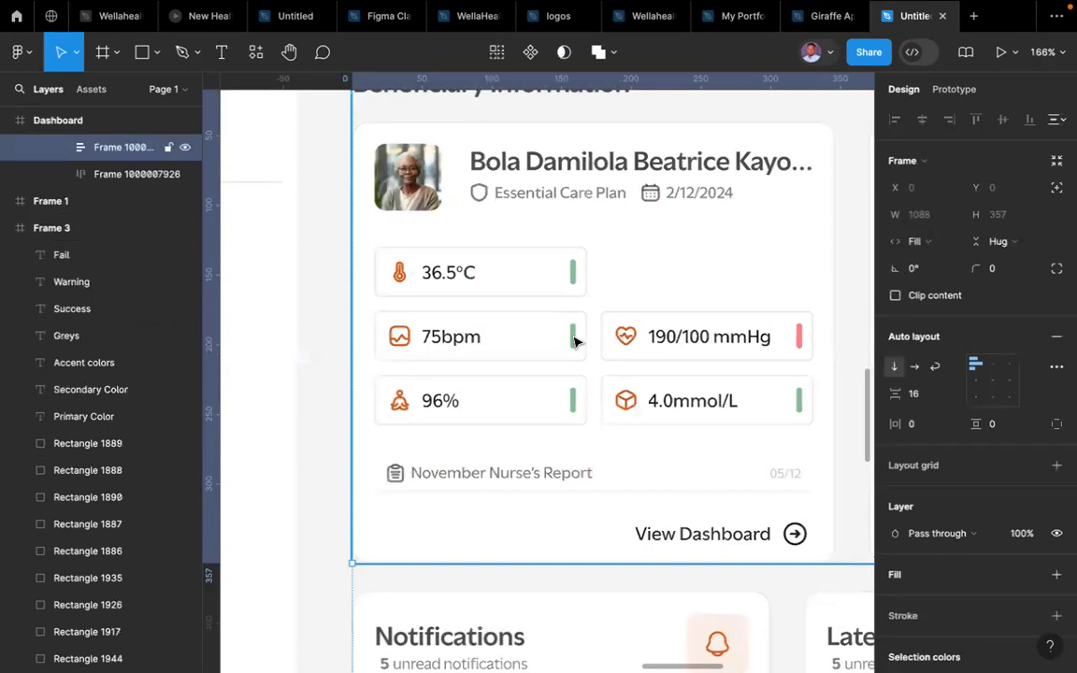
double_click(575, 341)
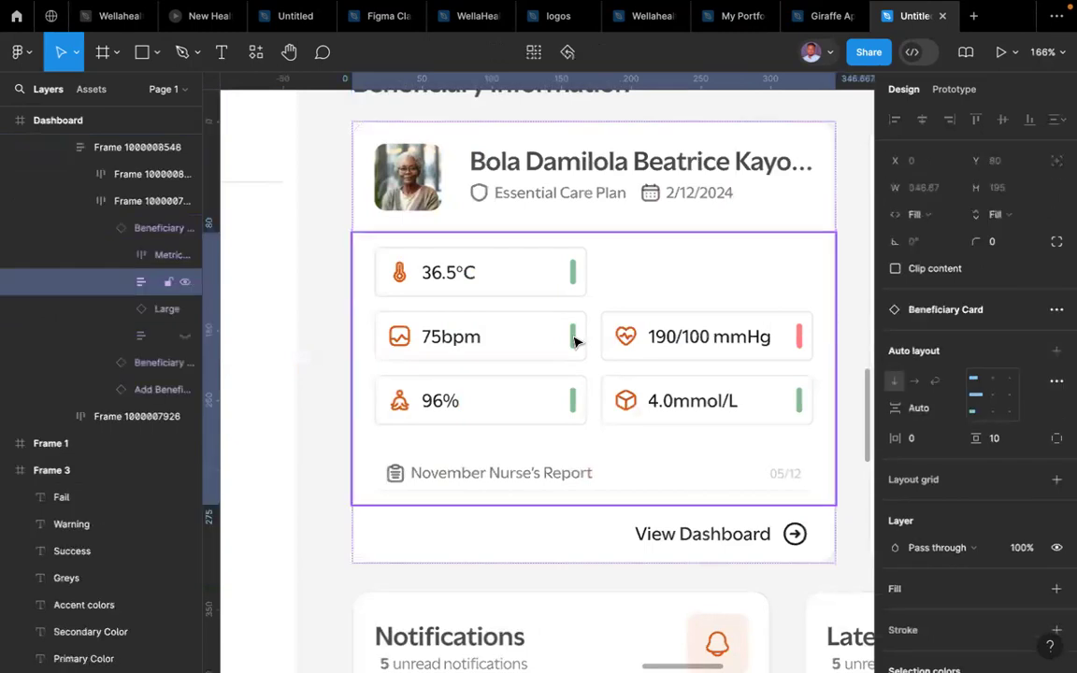
double_click(576, 342)
double_click(575, 341)
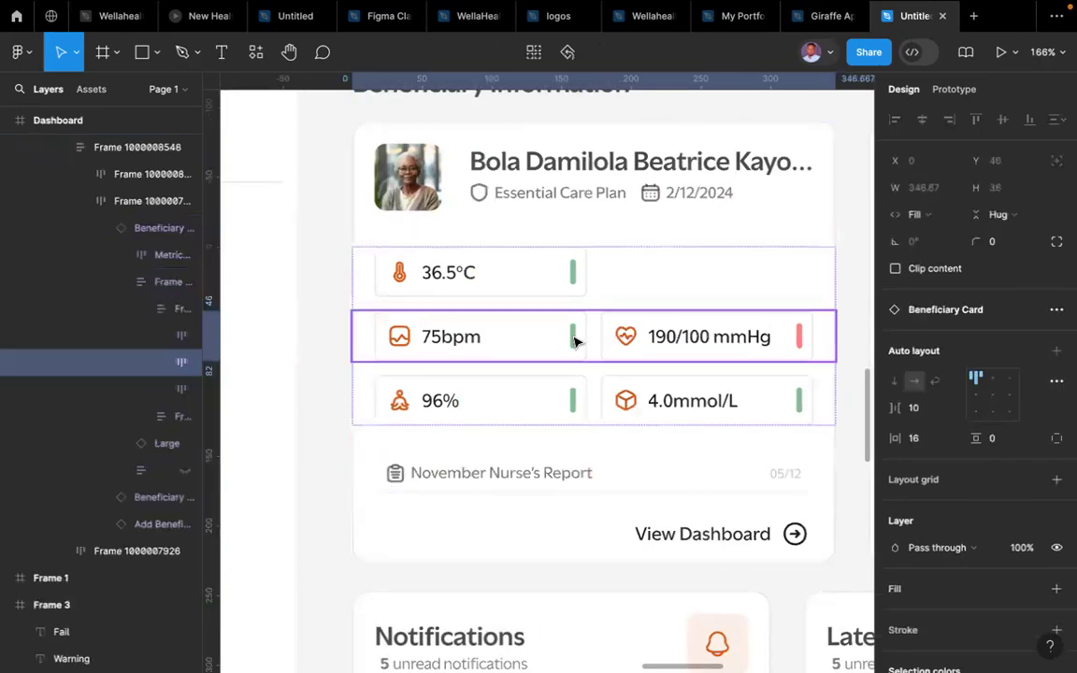
double_click(575, 341)
double_click(575, 342)
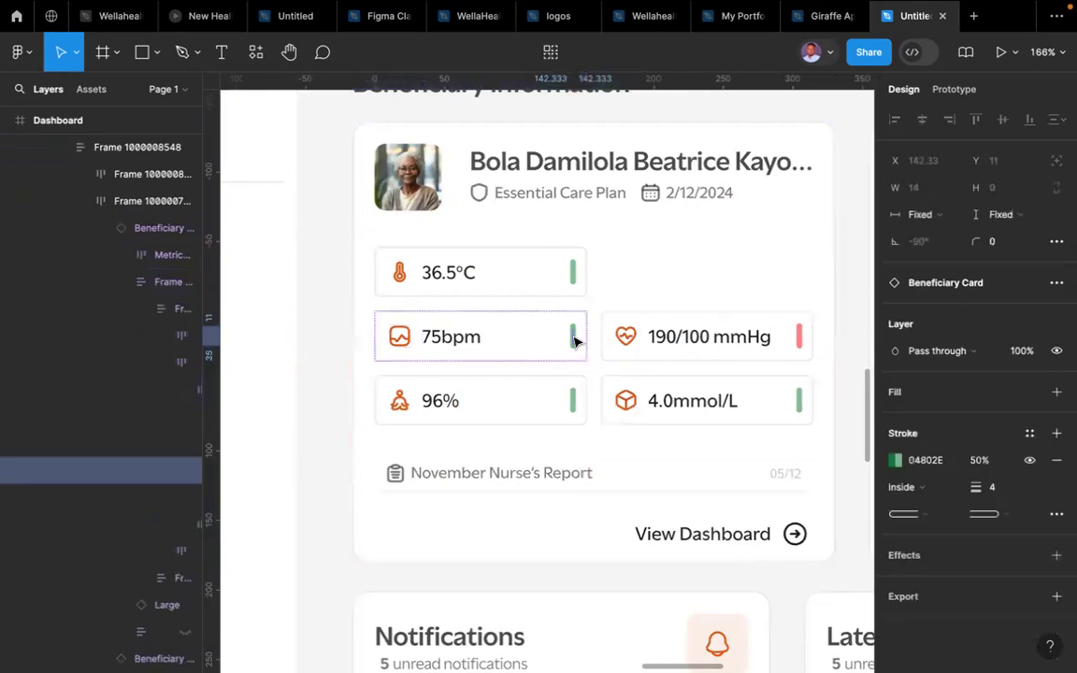
left_click(895, 461)
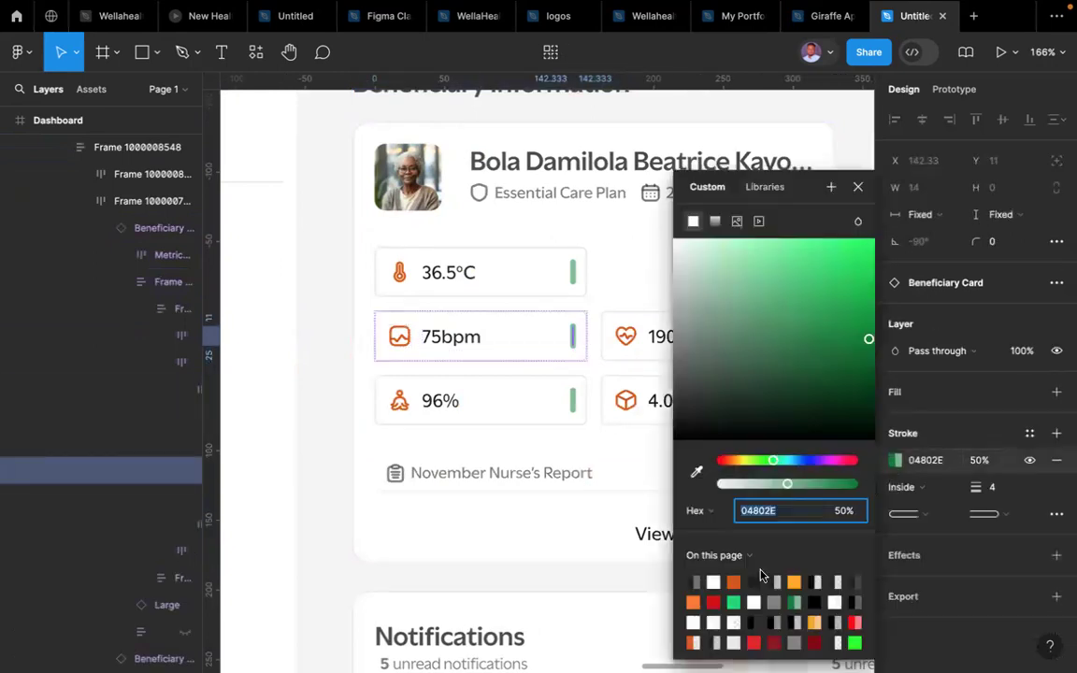
left_click(814, 622)
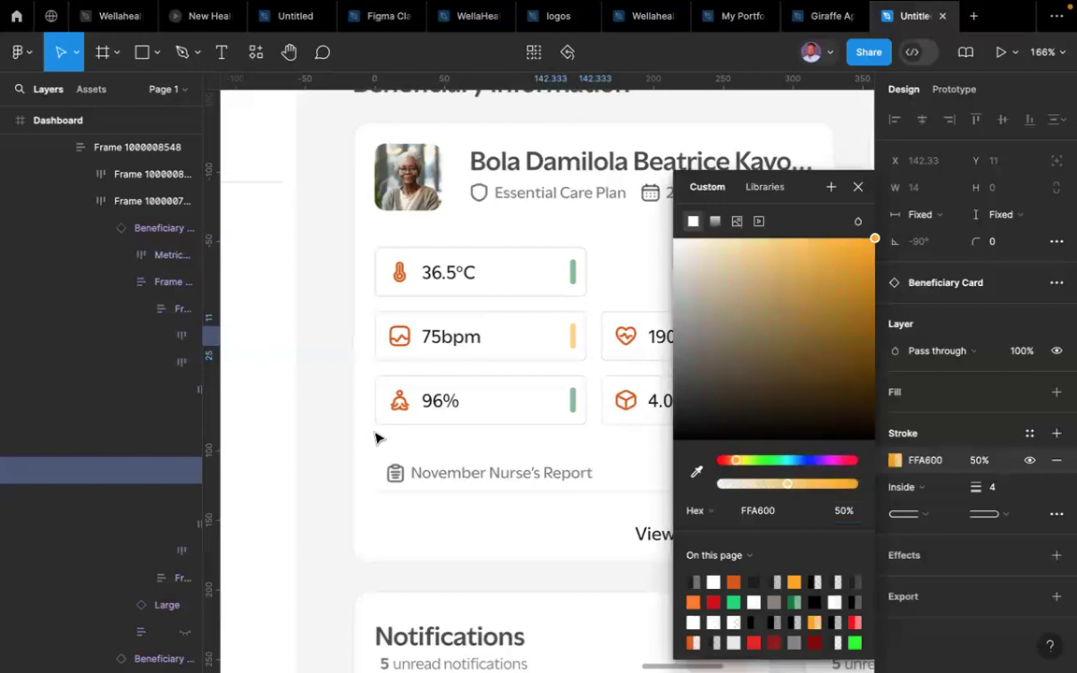
left_click(317, 389)
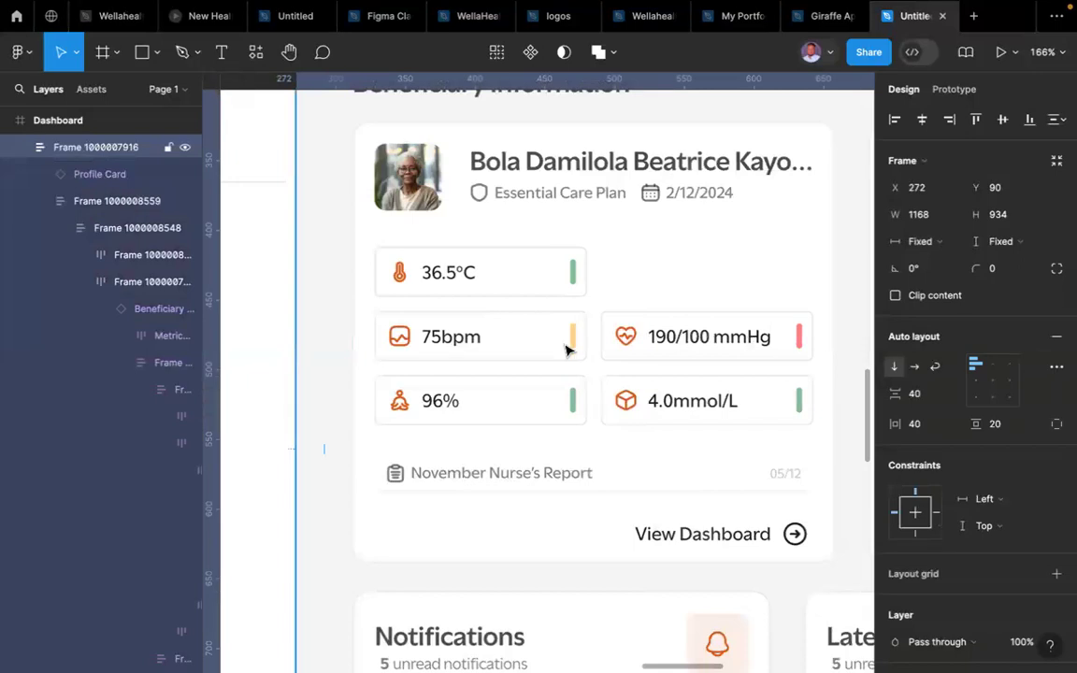
- Examine the Success, Warning and Fail swatches and their labels in the palette frame
scroll(566, 351, "down", 10)
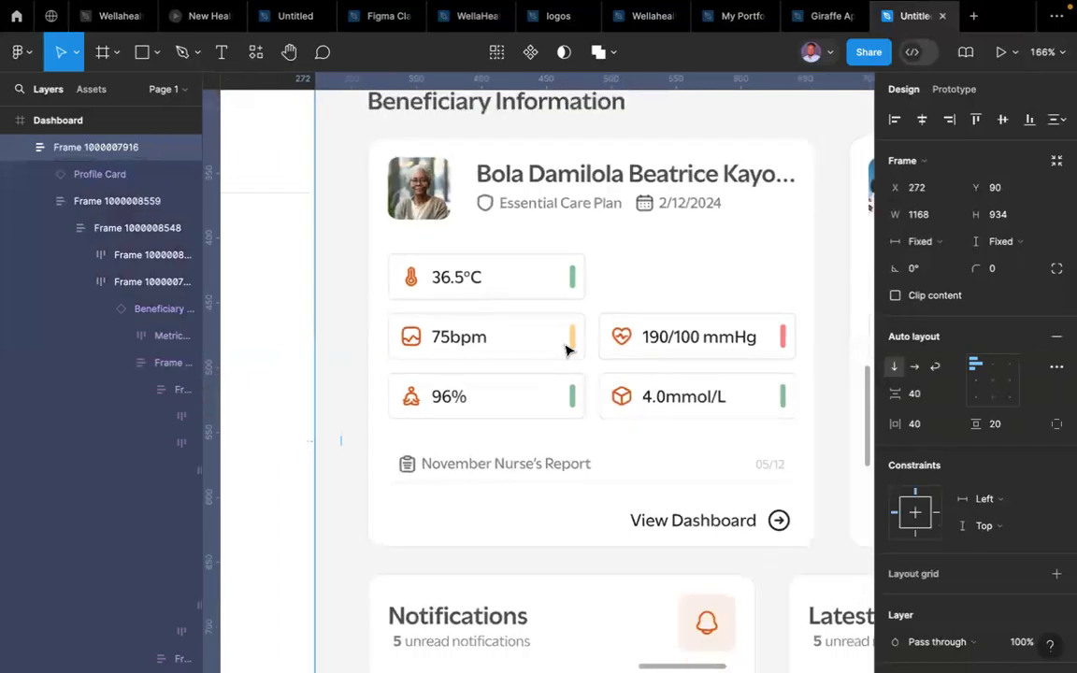
scroll(566, 351, "left", 2)
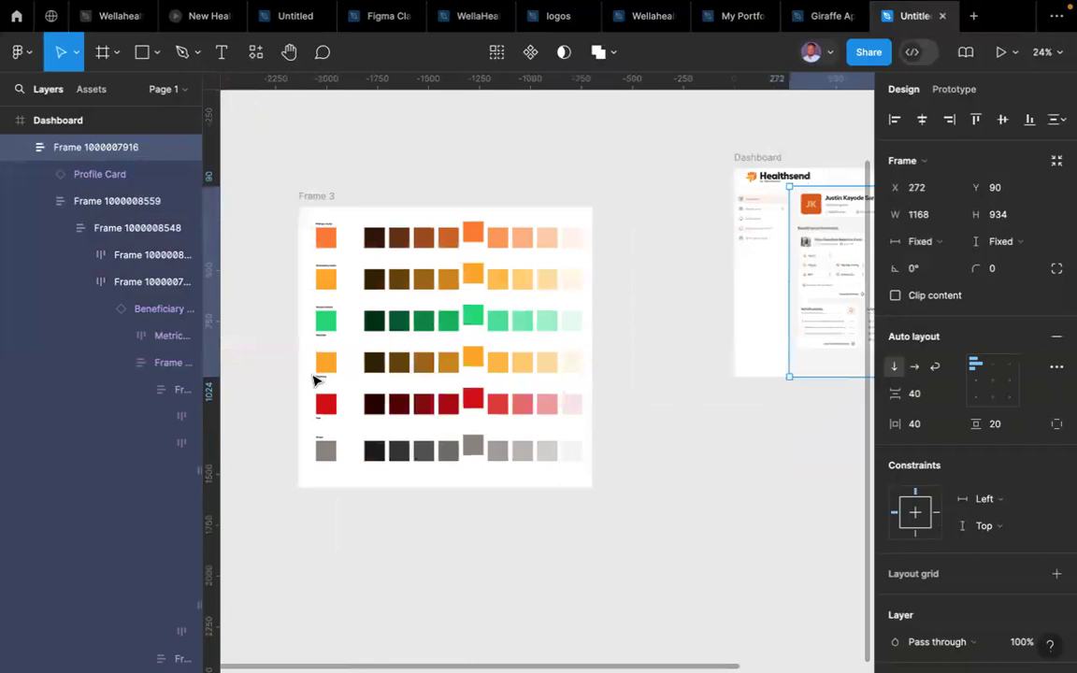
scroll(315, 379, "up", 1)
scroll(315, 380, "down", 1)
scroll(315, 380, "up", 5)
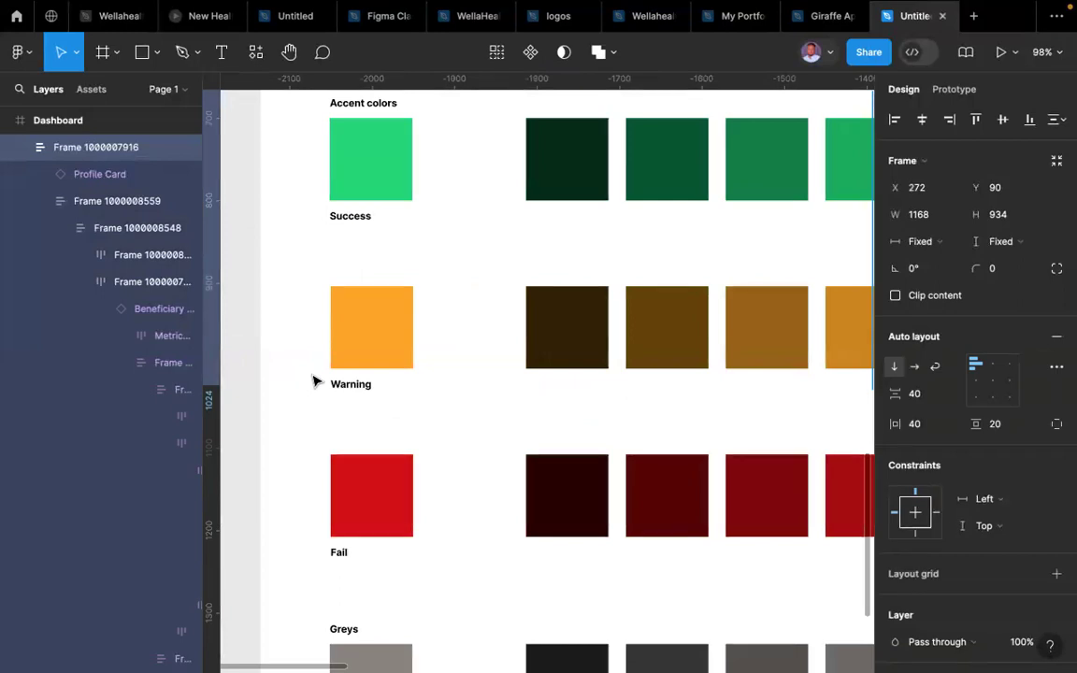
scroll(315, 379, "down", 5)
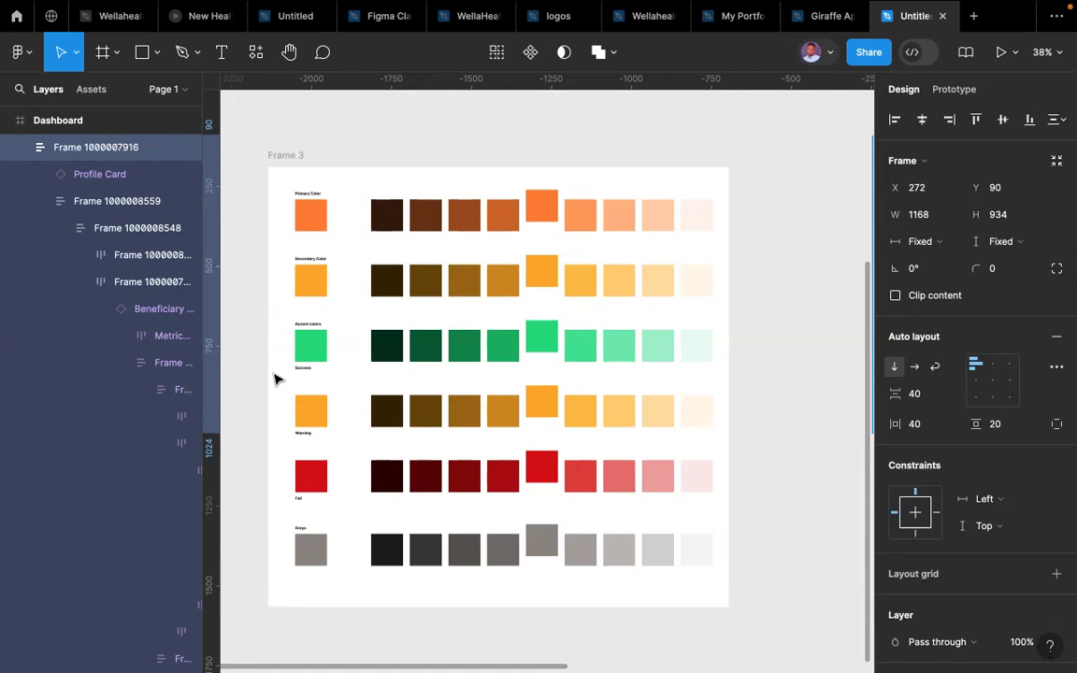
left_click(308, 378)
left_click(298, 500)
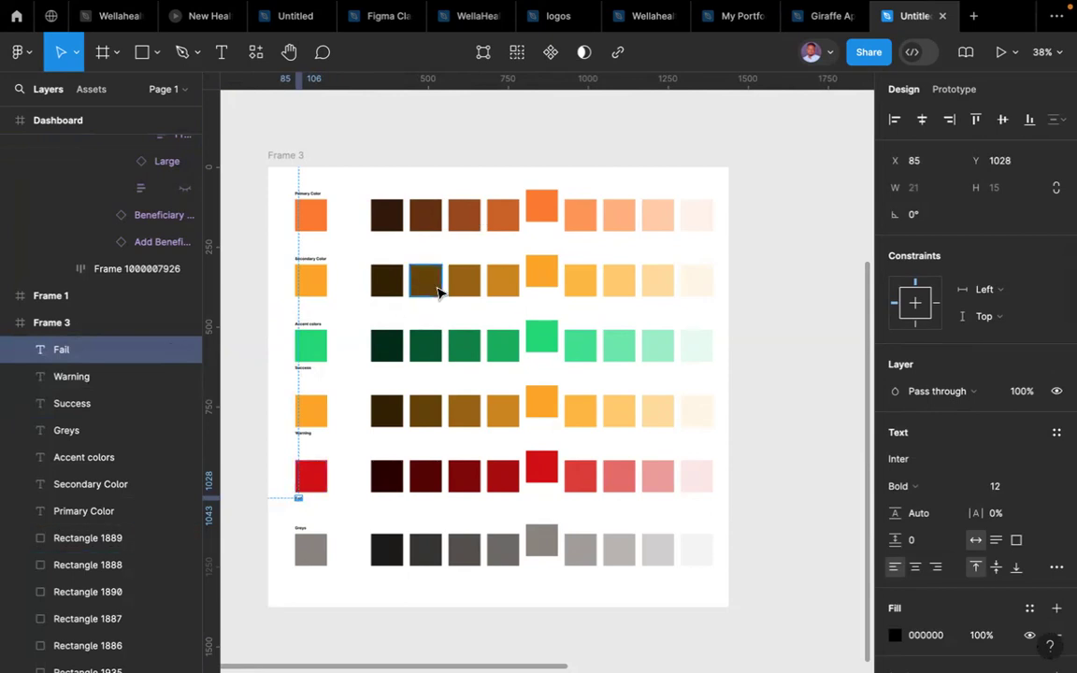
- Look over the primary row from its darkest shade to its lightest tint, along with the rows below it
scroll(439, 293, "down", 5)
scroll(439, 293, "up", 5)
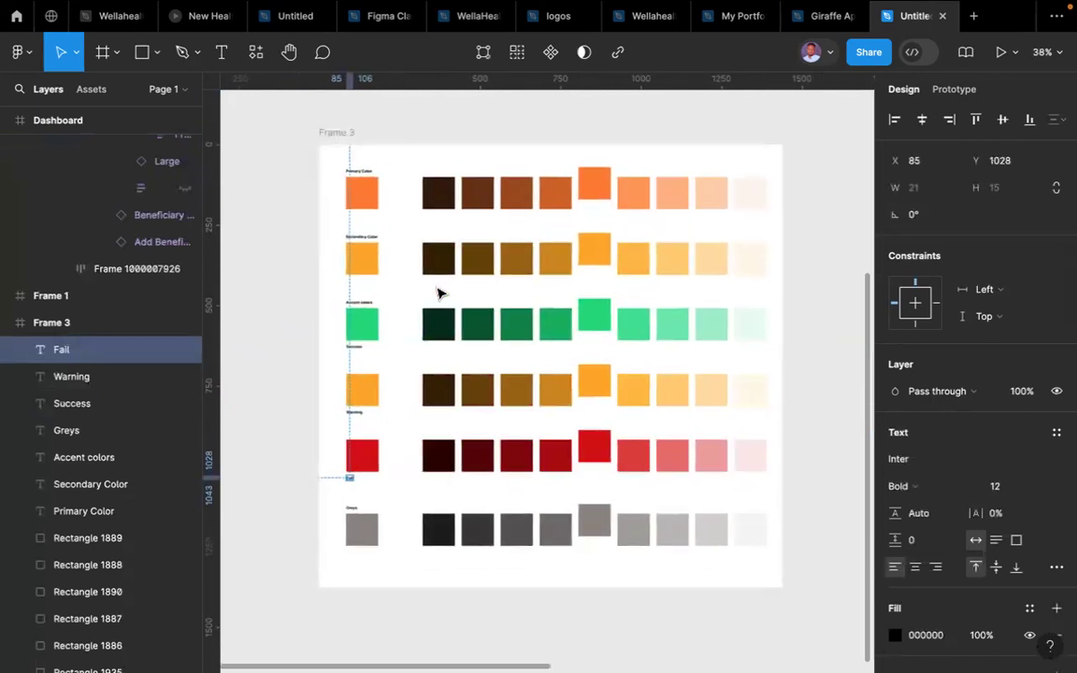
scroll(439, 212, "up", 5)
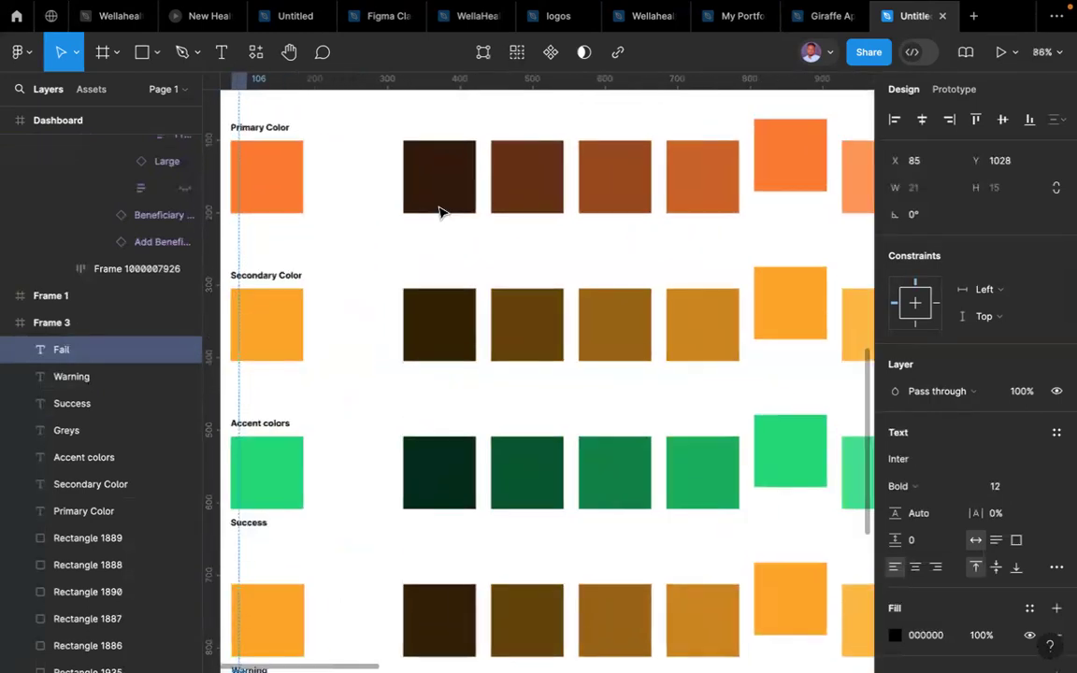
scroll(307, 155, "up", 1)
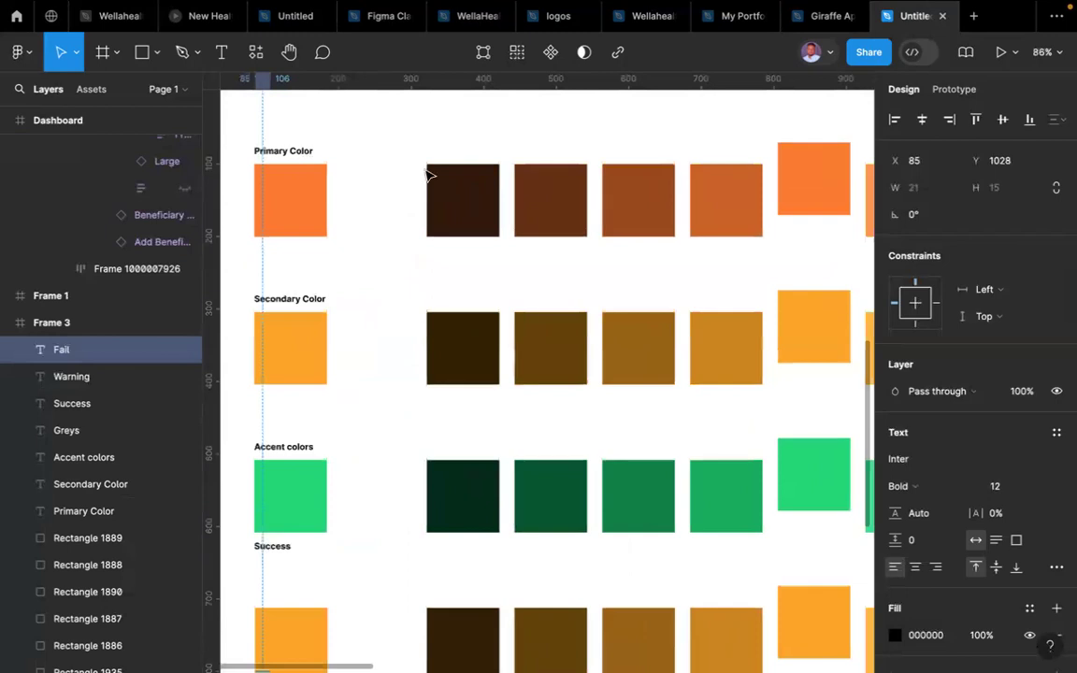
scroll(538, 181, "down", 1)
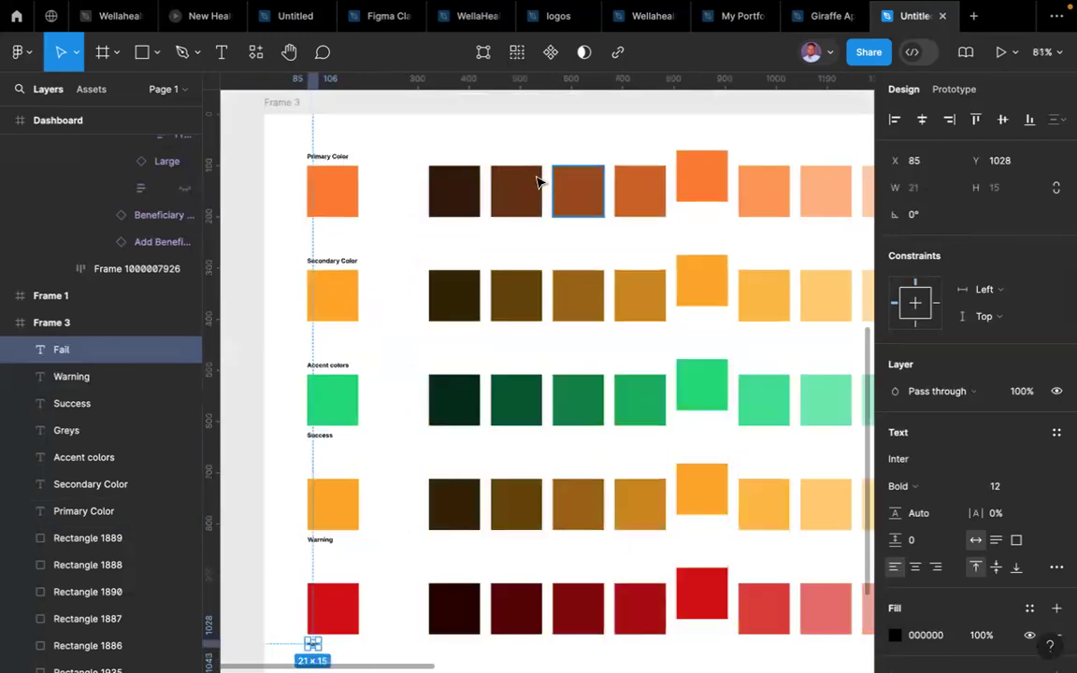
scroll(468, 211, "right", 2)
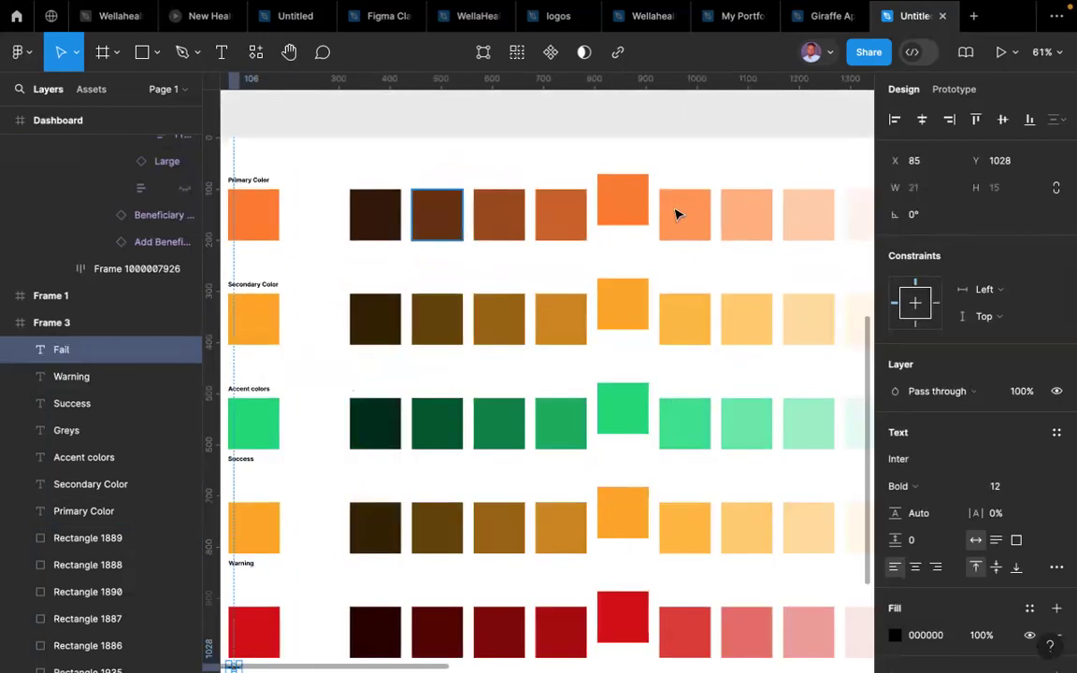
scroll(677, 214, "right", 1)
scroll(754, 212, "right", 1)
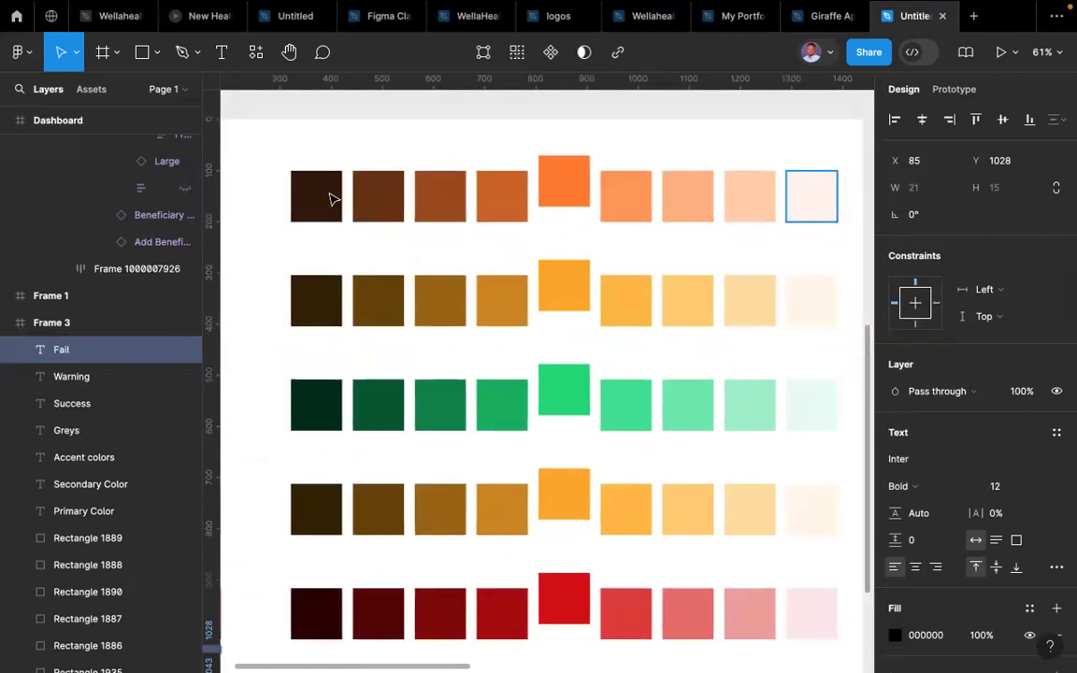
scroll(332, 198, "down", 2)
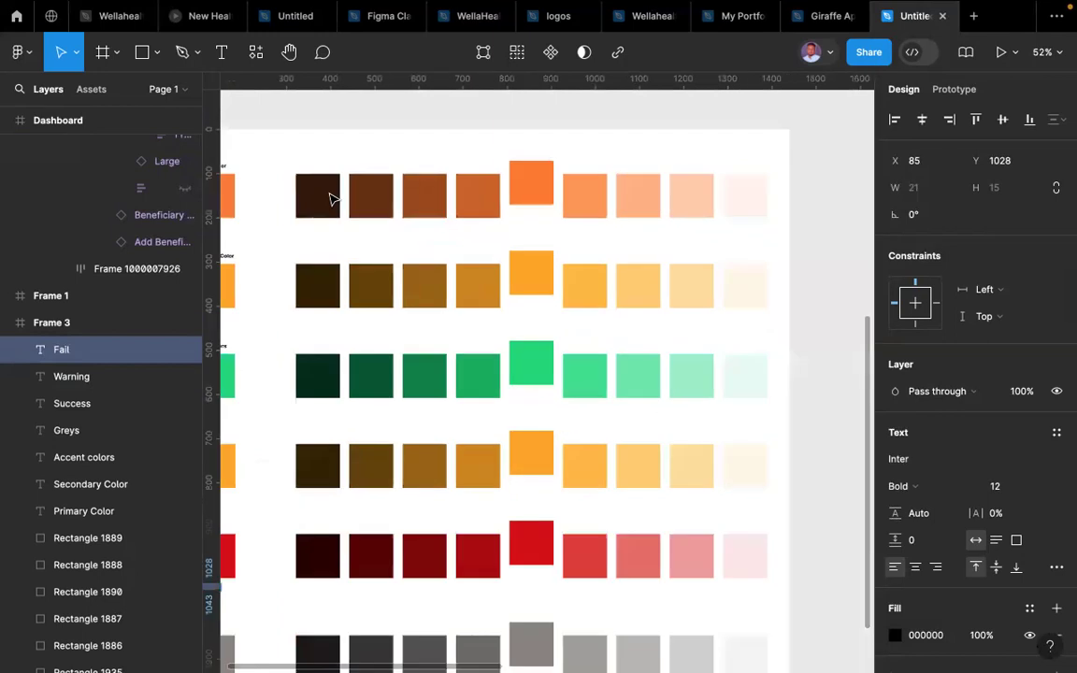
- Copy the Primary Color label to just below the darkest primary square, aligned with its left edge at X 322, Y 207
scroll(272, 207, "left", 2)
scroll(257, 213, "up", 1)
left_click(257, 211)
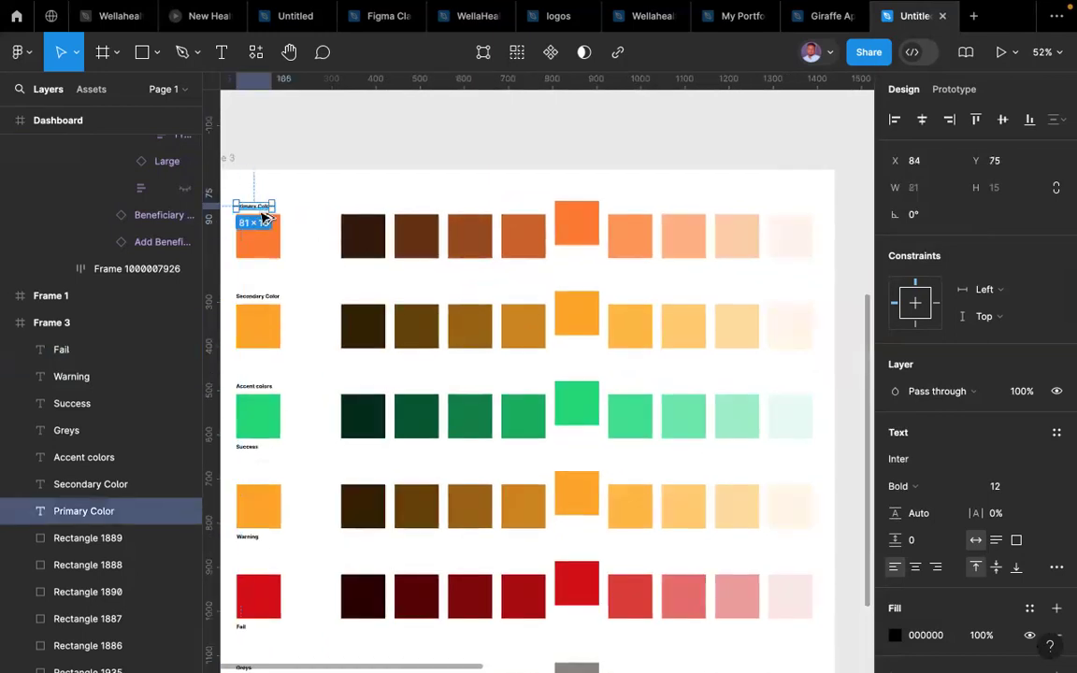
key("alt")
left_click_drag(258, 209, 368, 271)
scroll(364, 269, "up", 3)
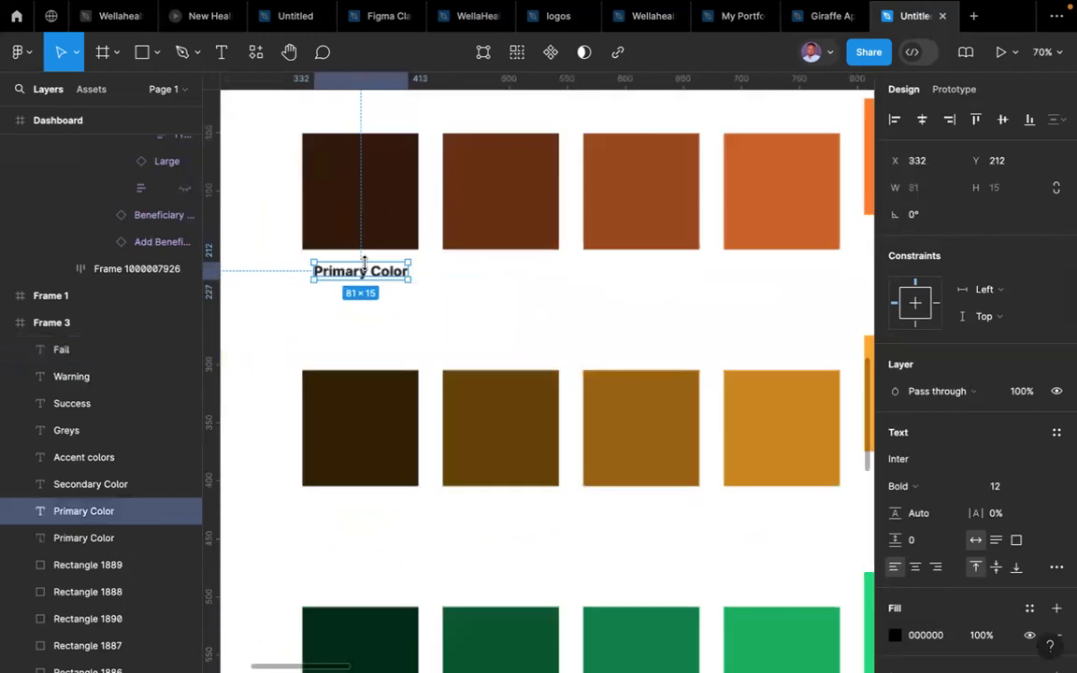
scroll(344, 271, "up", 5)
left_click_drag(349, 283, 332, 276)
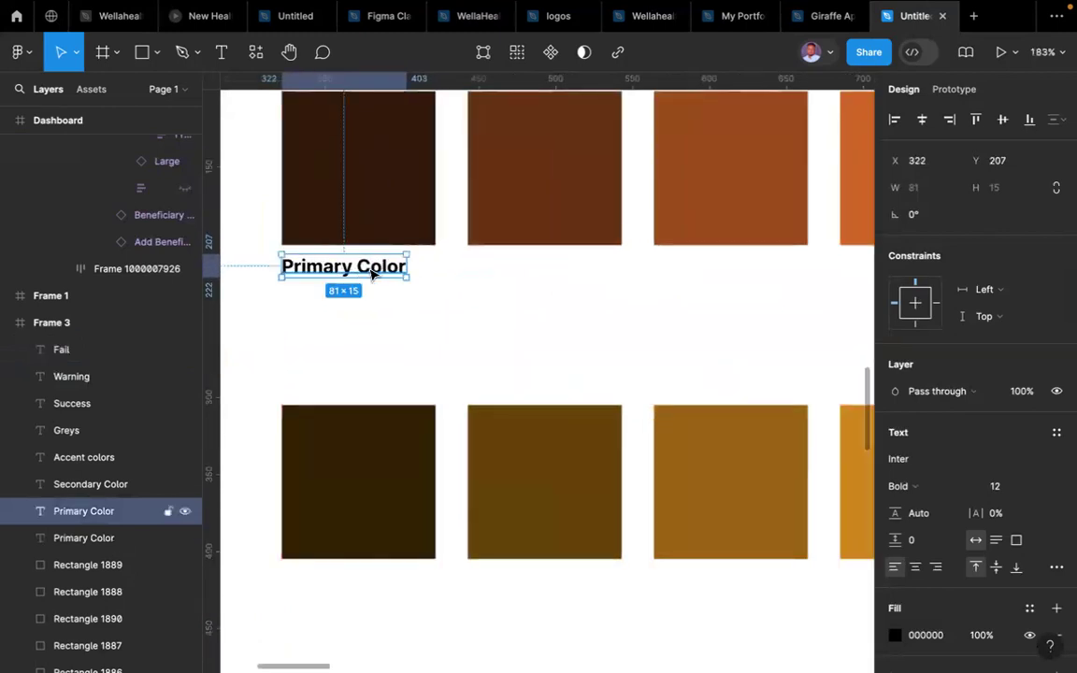
- Change the copied label under the darkest primary square to Primary 100
double_click(367, 266)
double_click(367, 267)
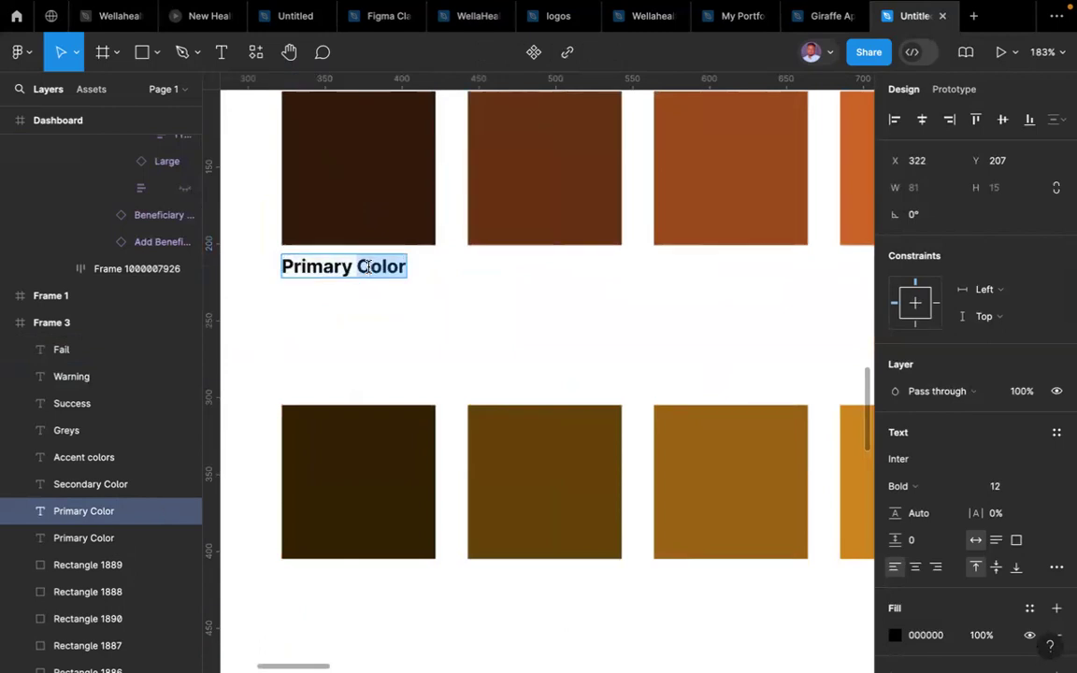
type("10")
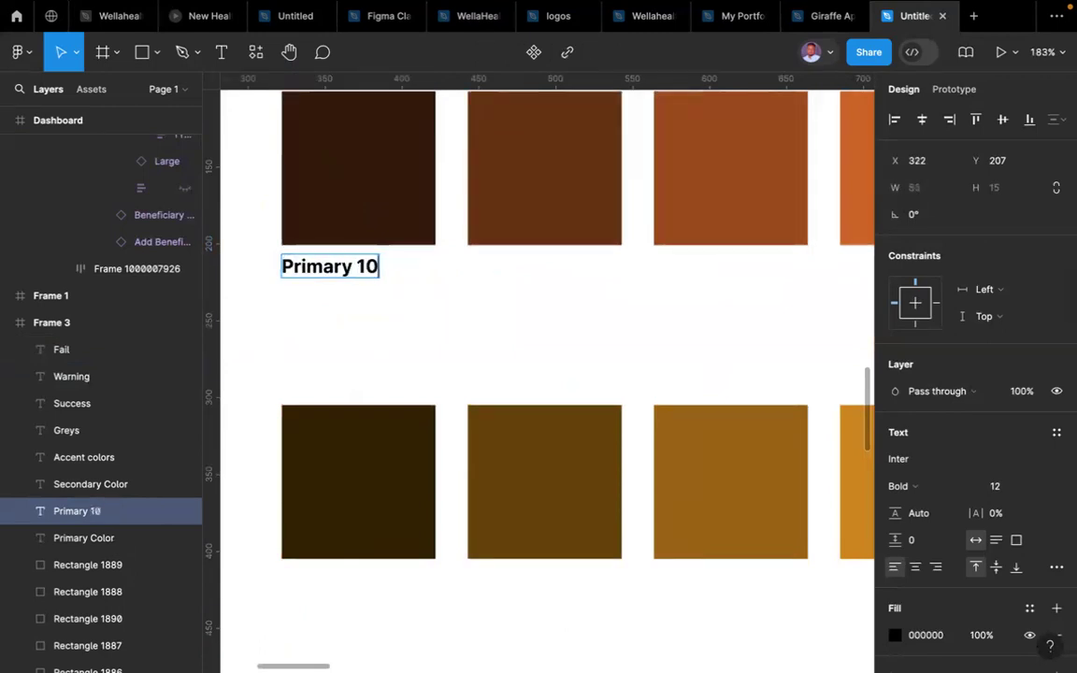
type("0")
- Duplicate the Primary 100 label under each of the other eight primary squares and delete the surplus copy past the row's end
scroll(370, 267, "down", 5, "ctrl")
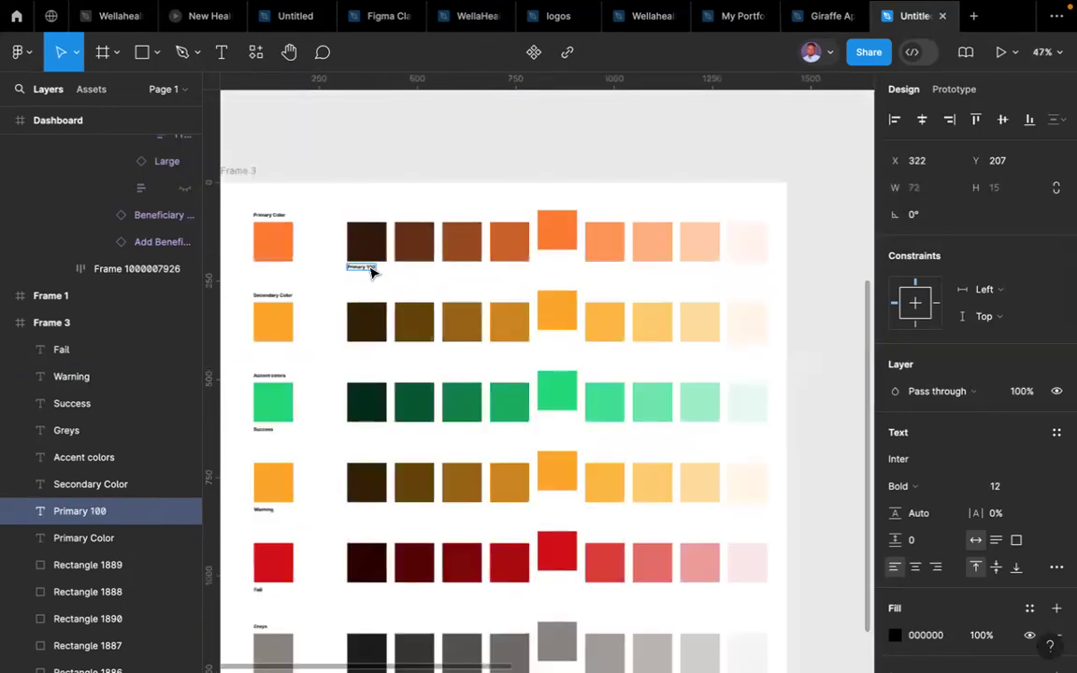
scroll(320, 255, "right", 2)
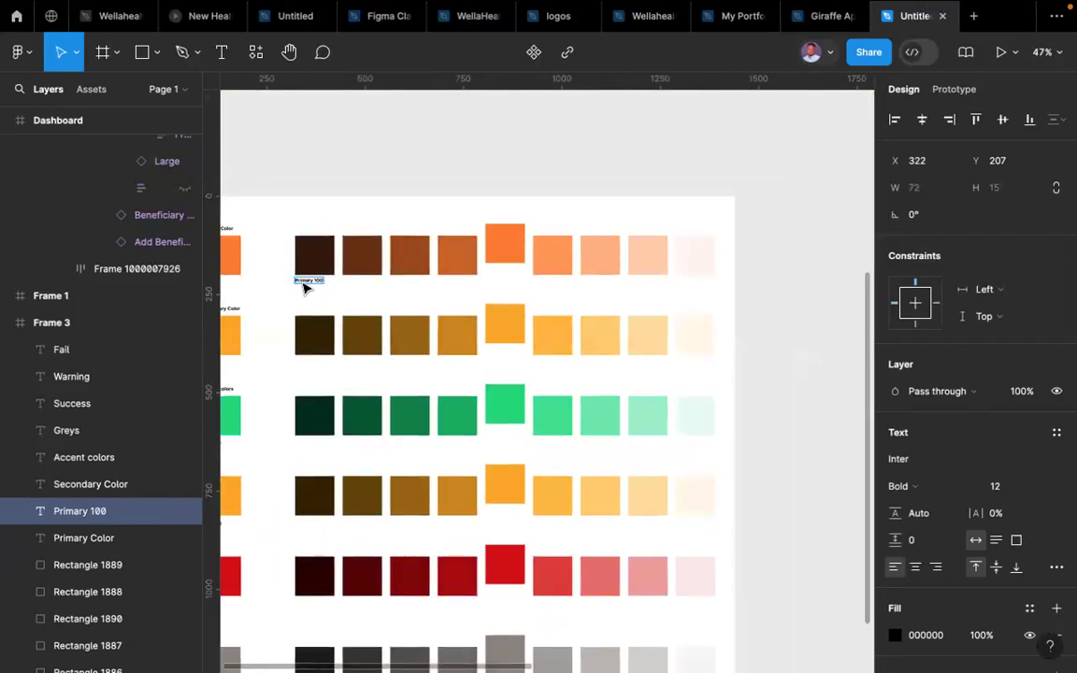
scroll(306, 272, "up", 5, "ctrl")
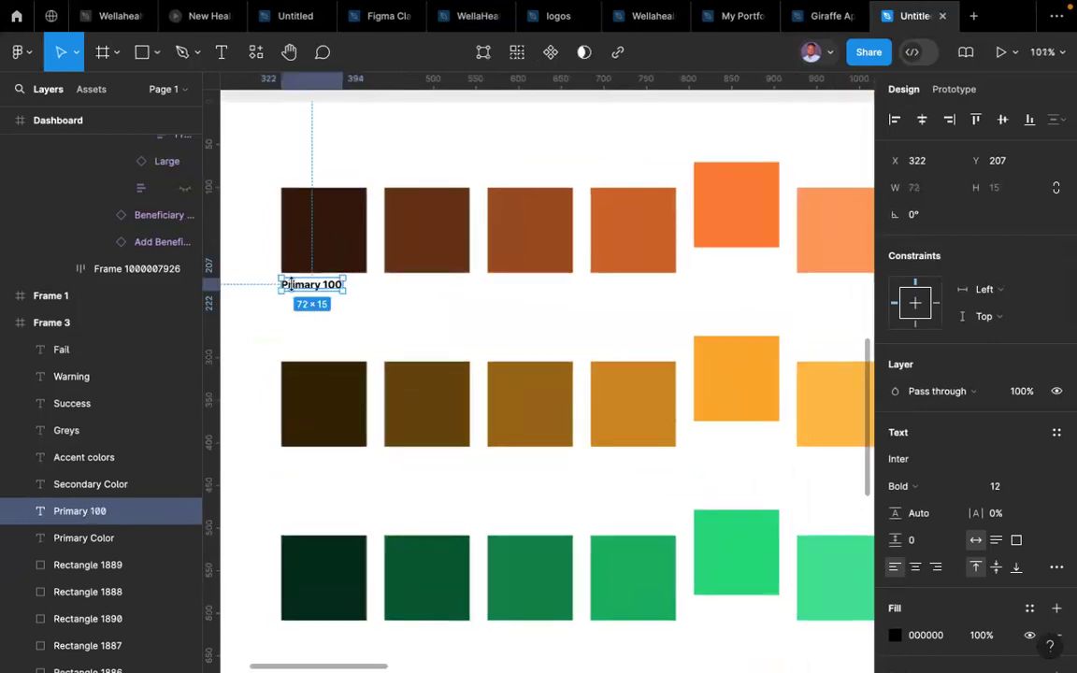
left_click_drag(293, 286, 396, 290, "alt")
key("super+d")
key("super+d")
key("super+d")
key("super+d")
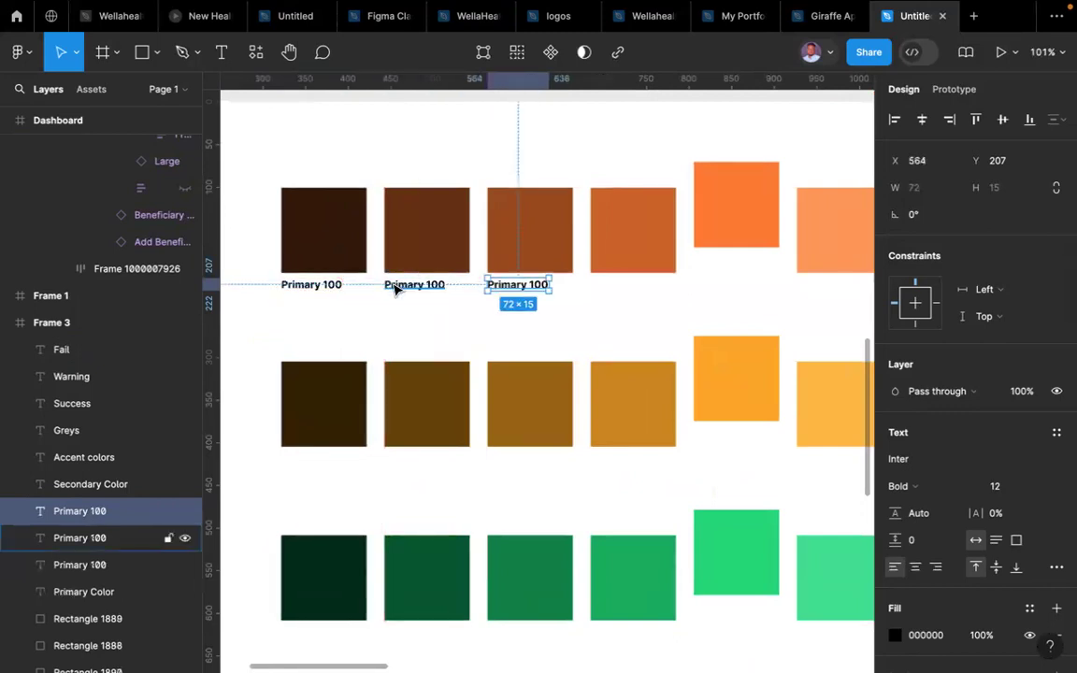
key("super+d")
key("super+d")
key("super+d")
key("super+d")
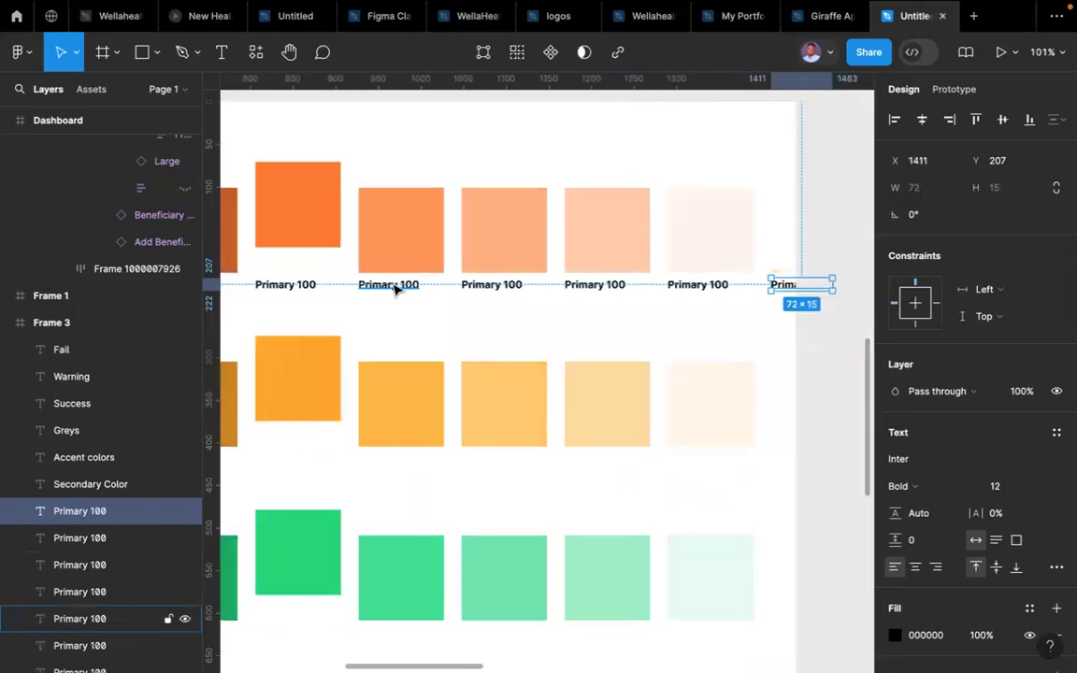
key("Delete")
- Change the label under the second primary square to Primary 90
scroll(395, 289, "left", 8)
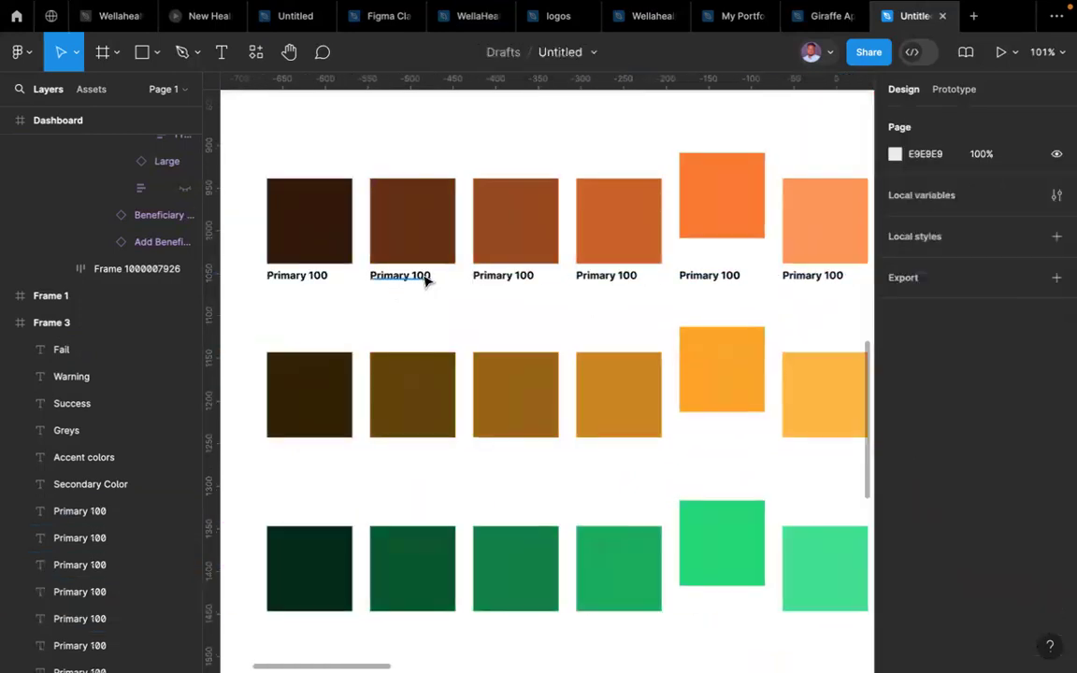
left_click(424, 275)
double_click(423, 273)
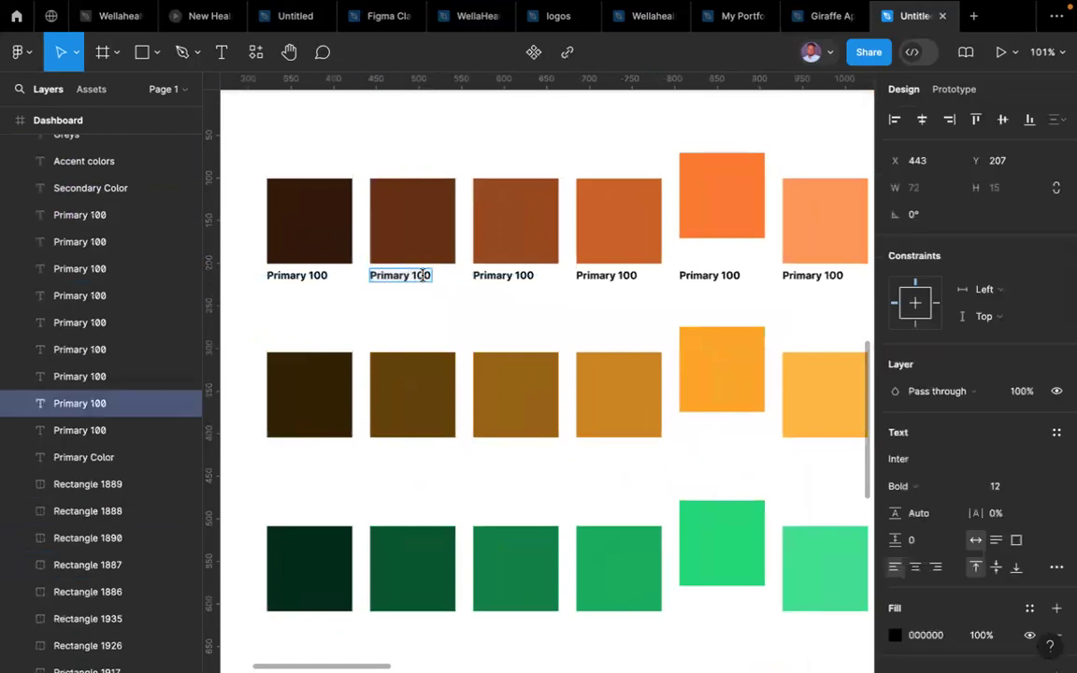
key("BackSpace")
key("BackSpace")
type("9")
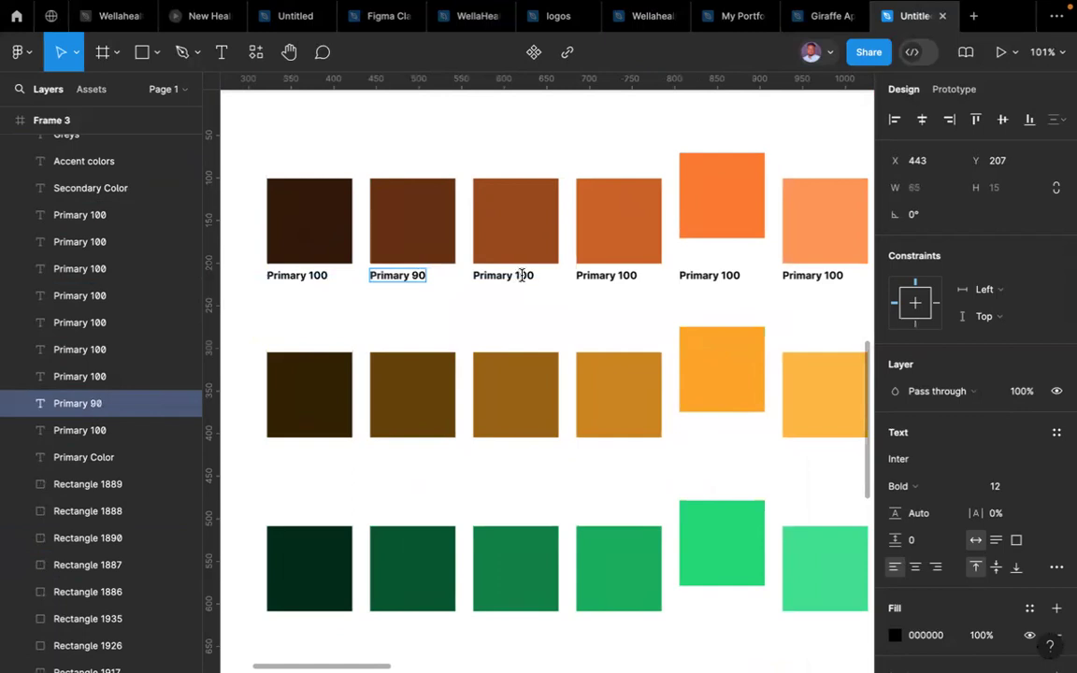
- Change the labels under the third and fourth primary squares to Primary 80 and Primary 70
double_click(522, 275)
key("BackSpace")
key("BackSpace")
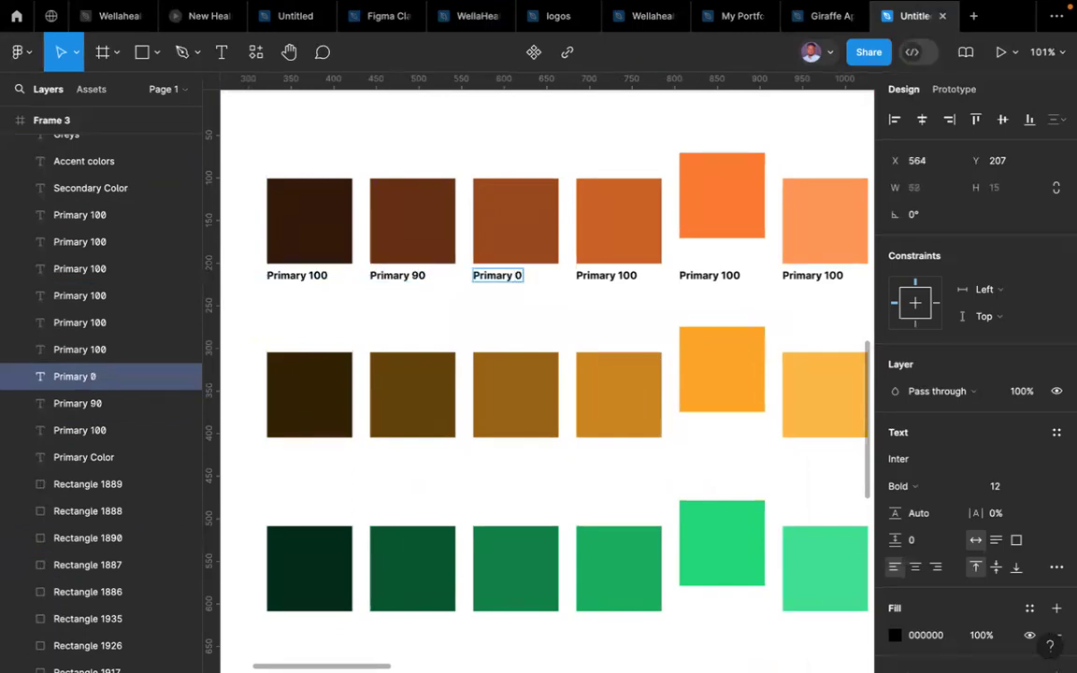
type("8")
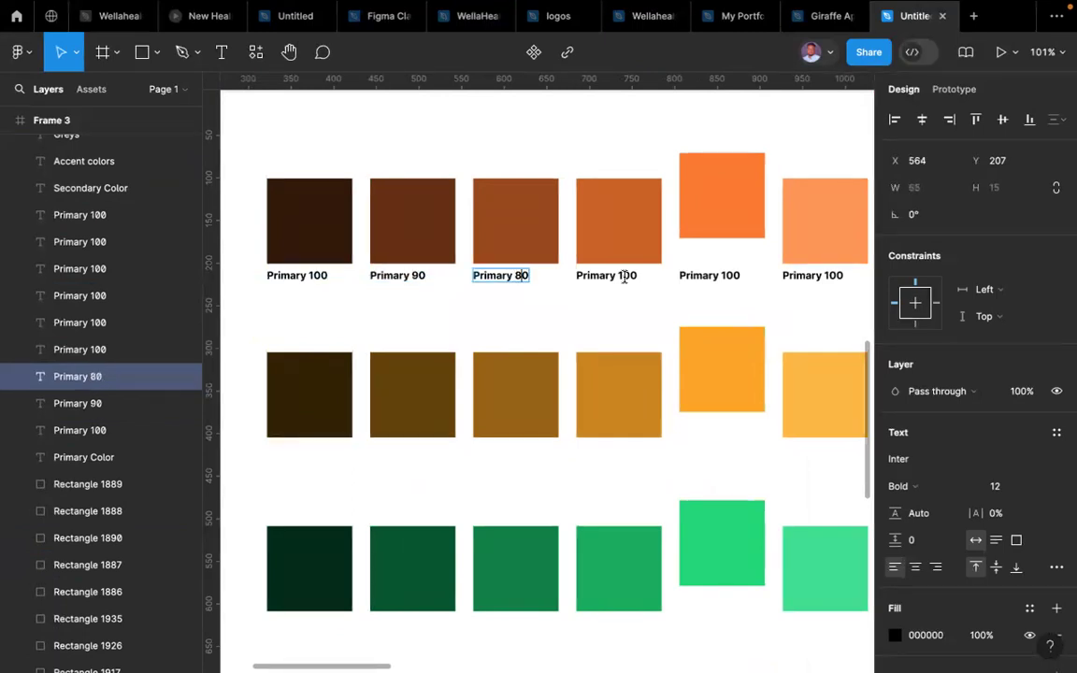
double_click(627, 276)
key("BackSpace")
key("BackSpace")
type("7")
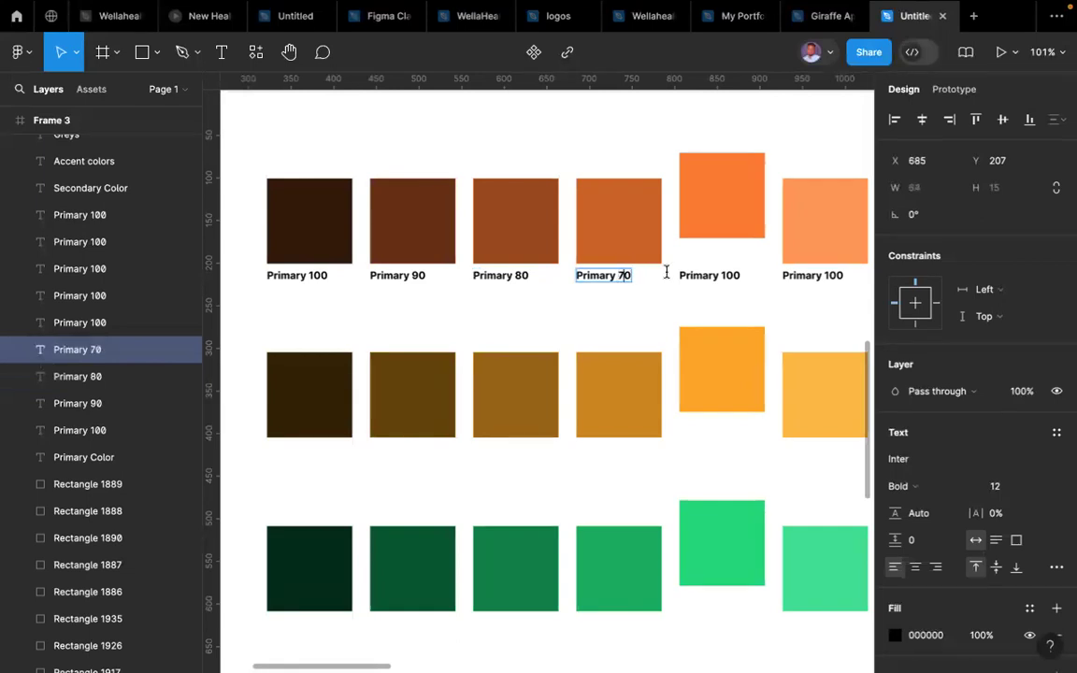
- Change the labels under the fifth and sixth primary squares to Primary 60 and Primary 50
double_click(731, 275)
key("BackSpace")
key("BackSpace")
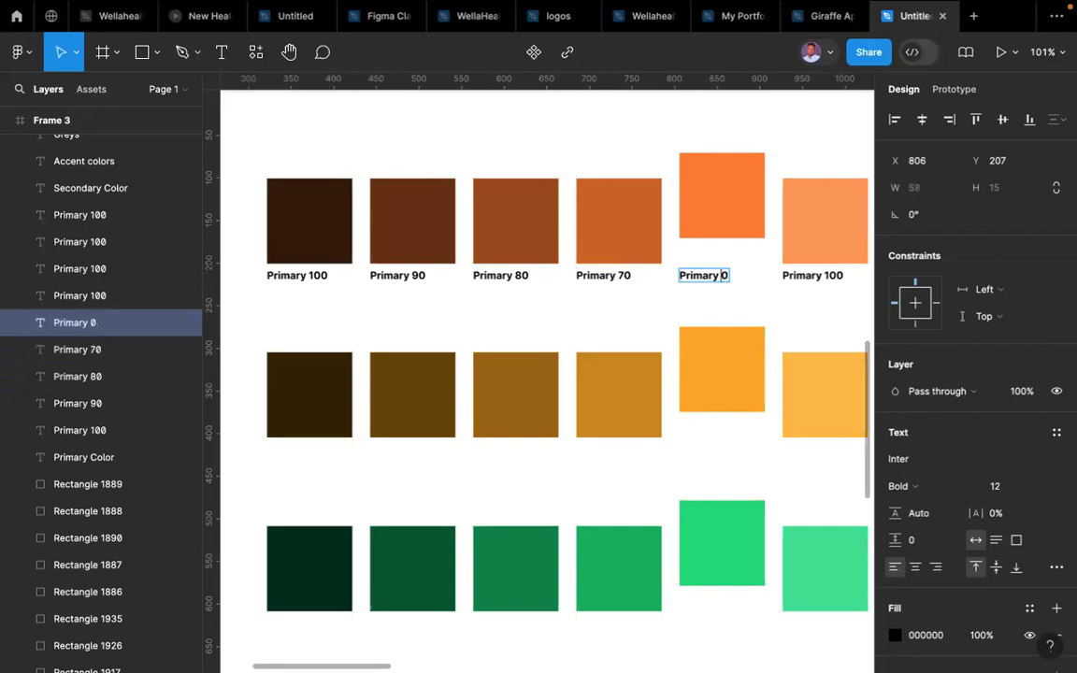
type("6")
scroll(654, 252, "right", 5)
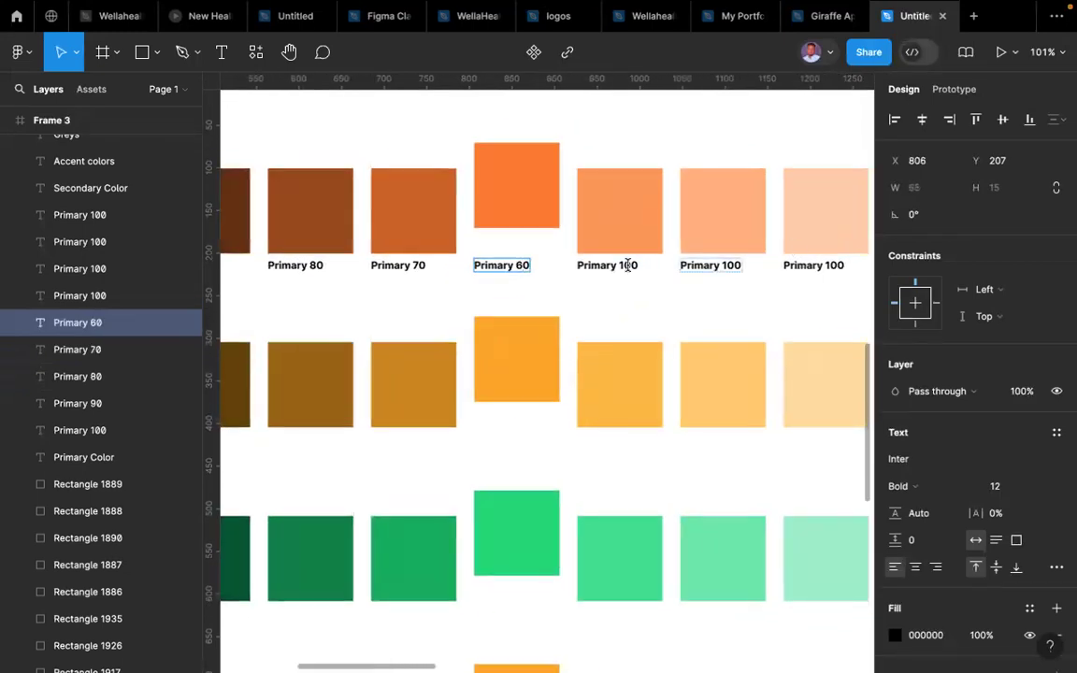
double_click(625, 266)
key("BackSpace")
key("BackSpace")
type("5")
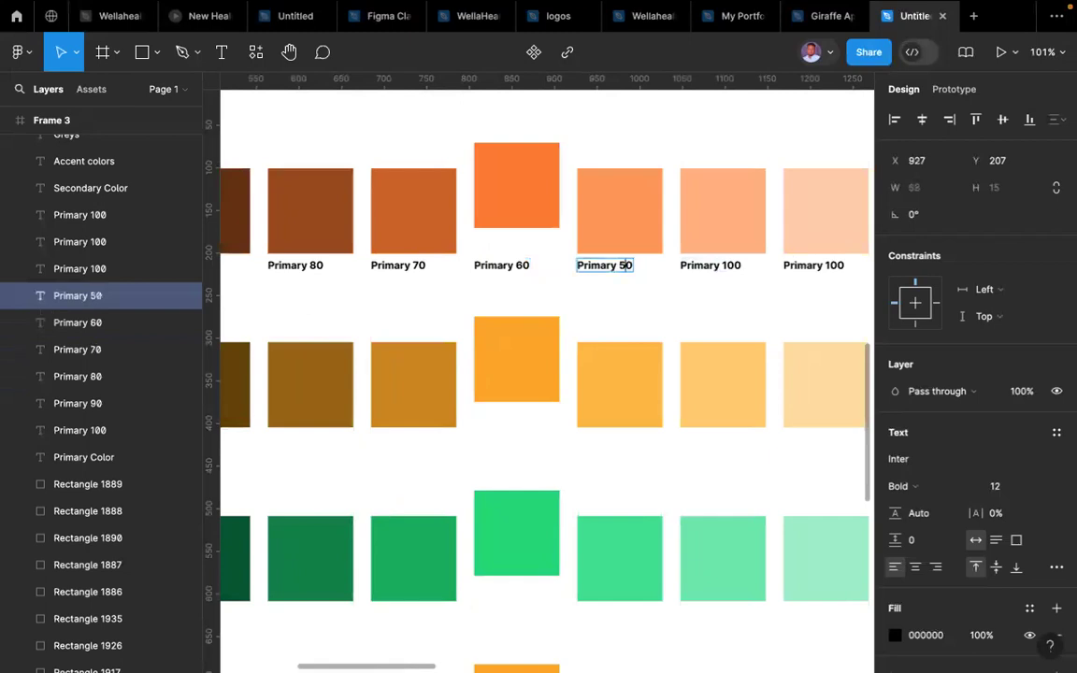
- Change the labels under the seventh and eighth primary squares to Primary 40 and Primary 30
double_click(733, 265)
key("BackSpace")
key("BackSpace")
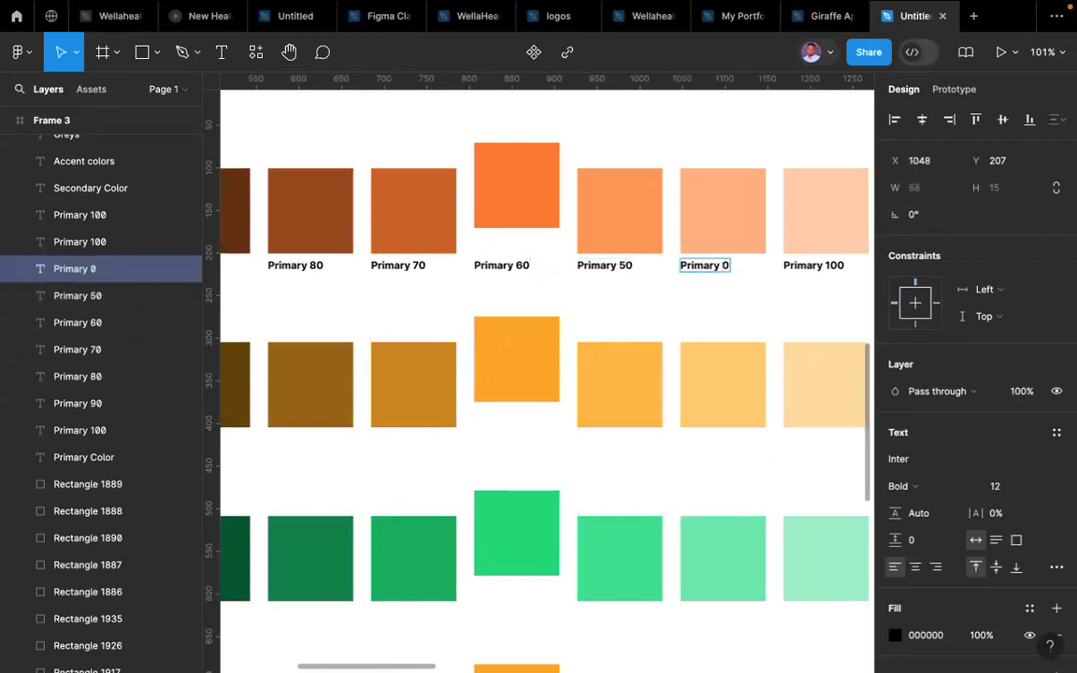
type("4")
scroll(621, 245, "right", 5)
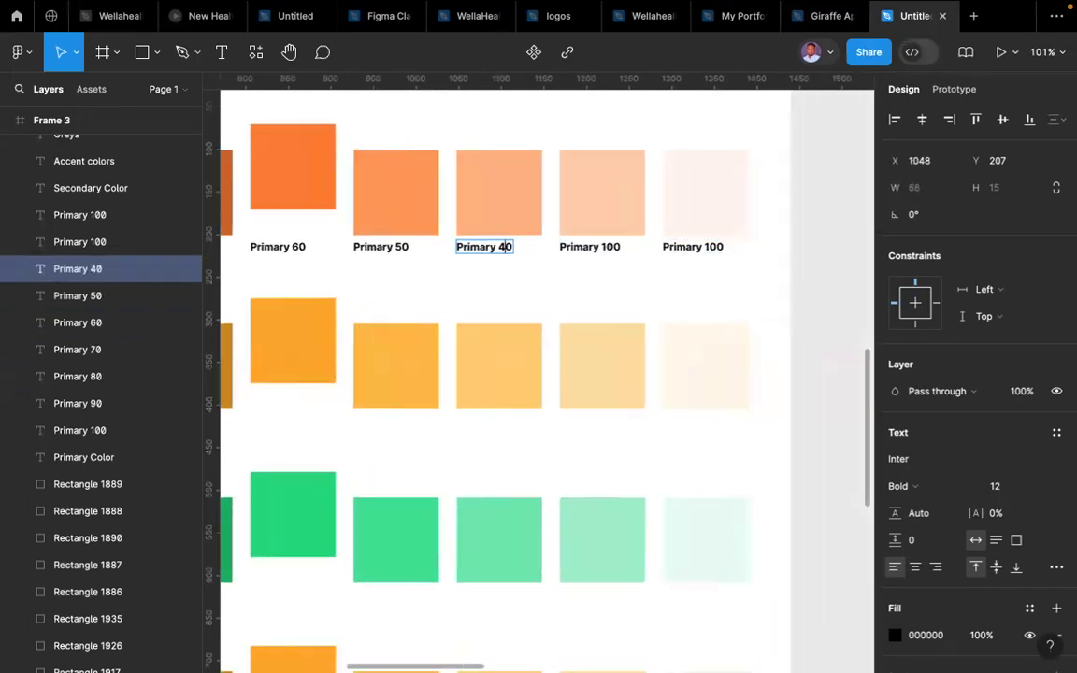
double_click(615, 260)
key("BackSpace")
key("BackSpace")
type("3")
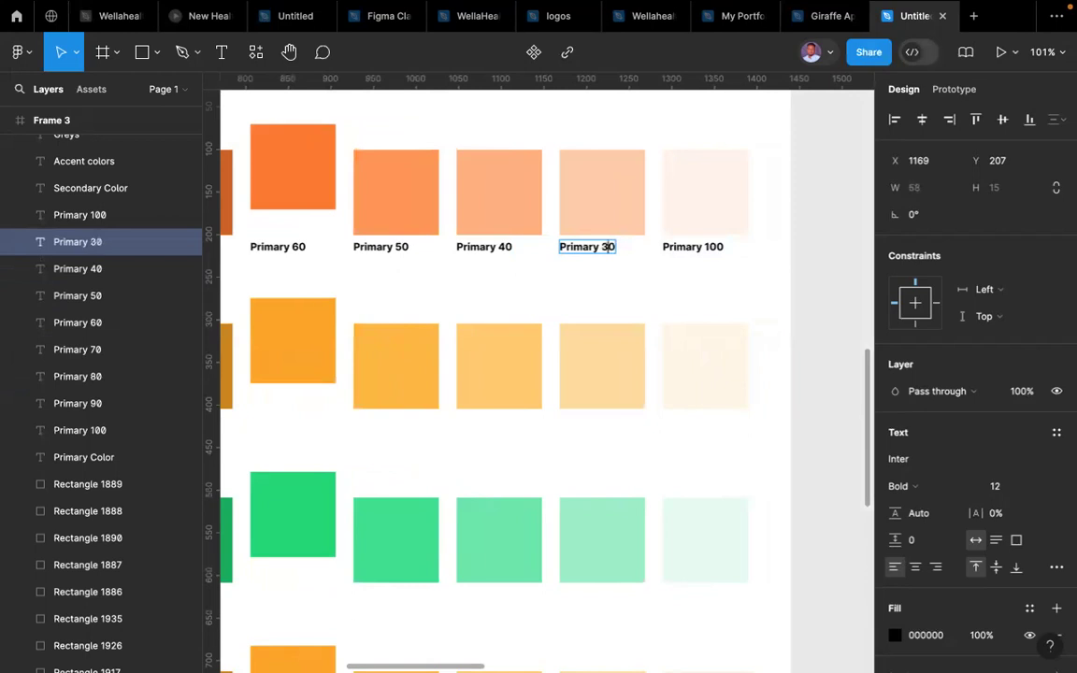
- Change the label under the lightest, ninth primary square to Primary 20 and deselect it
left_click(719, 247)
key("BackSpace")
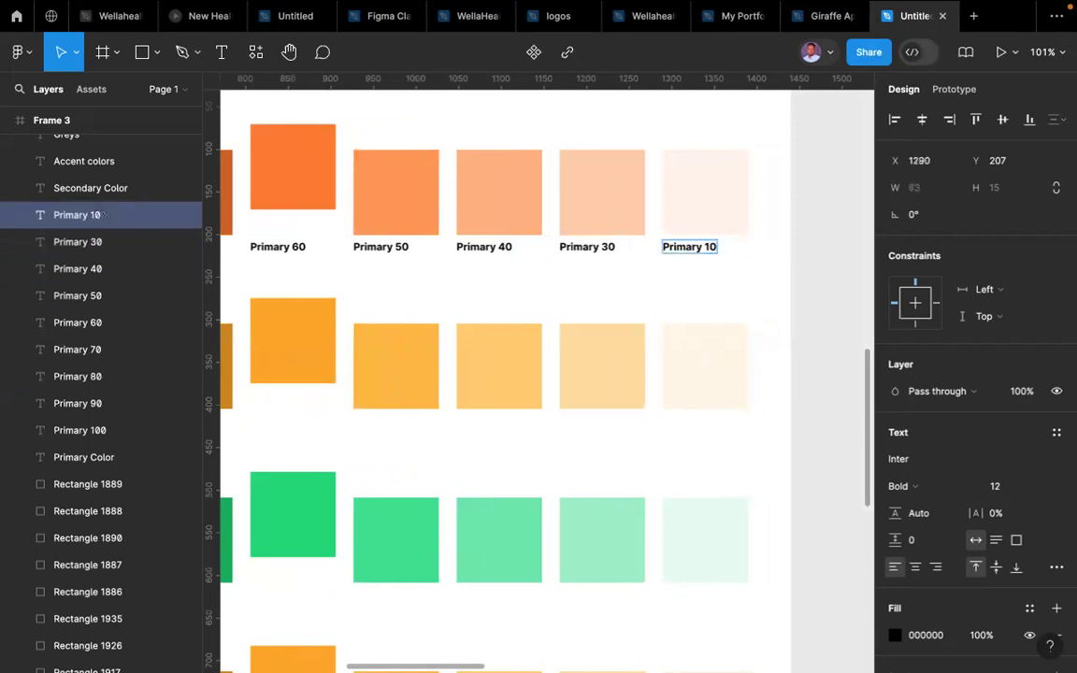
key("Left")
key("BackSpace")
type("2")
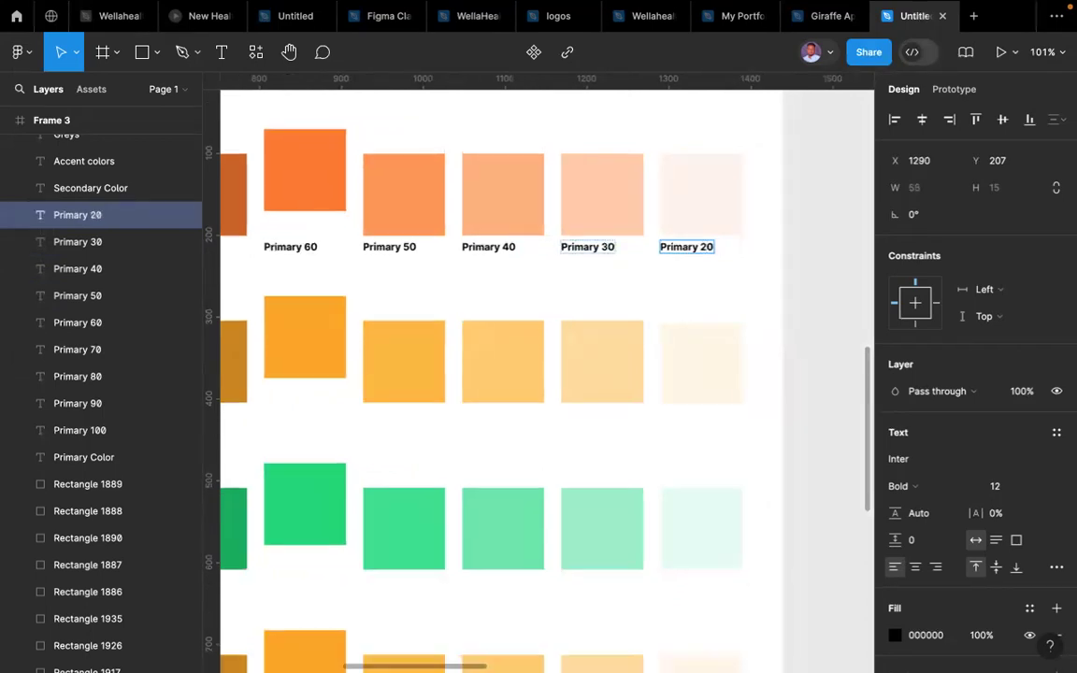
scroll(557, 225, "left", 1)
scroll(715, 274, "down", 5)
key("Escape")
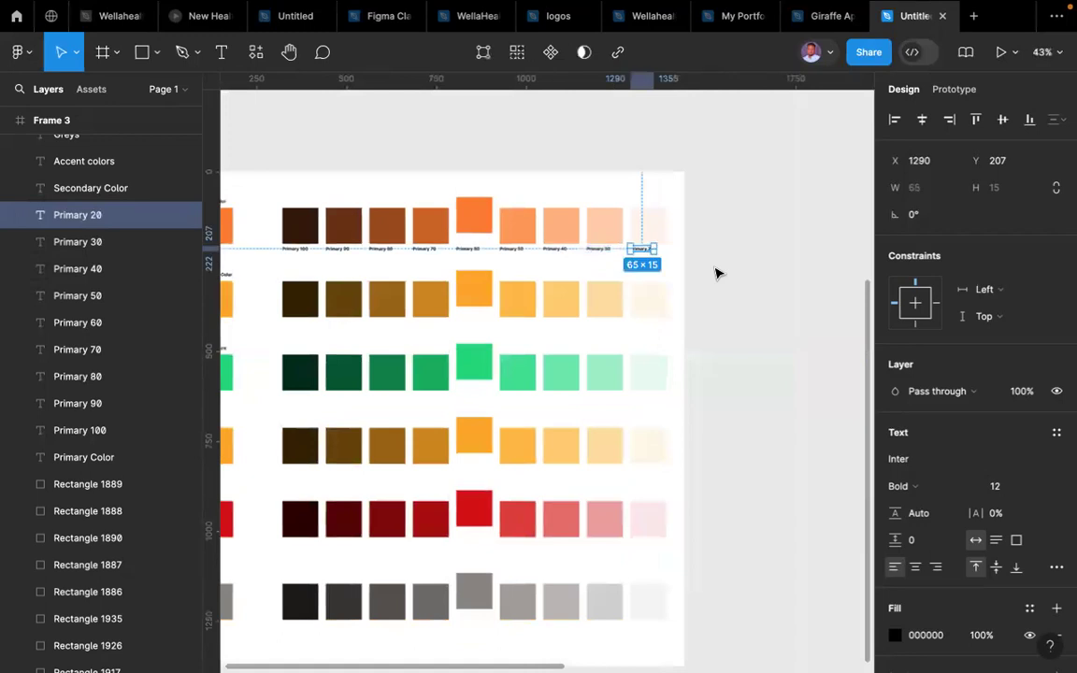
left_click(319, 260)
scroll(320, 260, "left", 3)
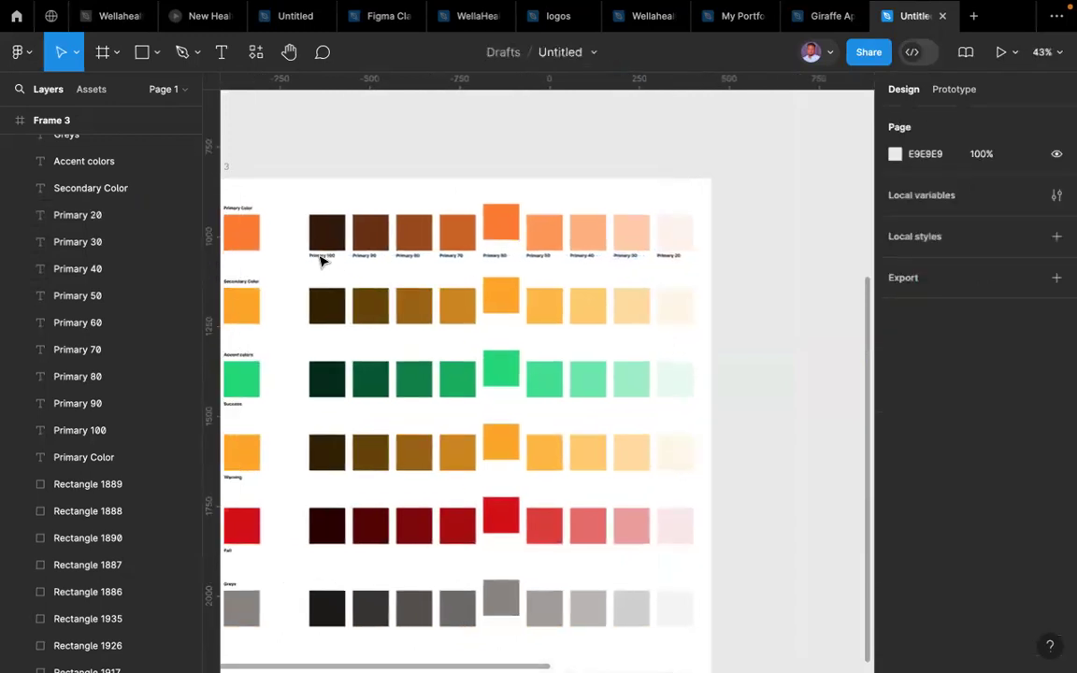
scroll(319, 260, "left", 1)
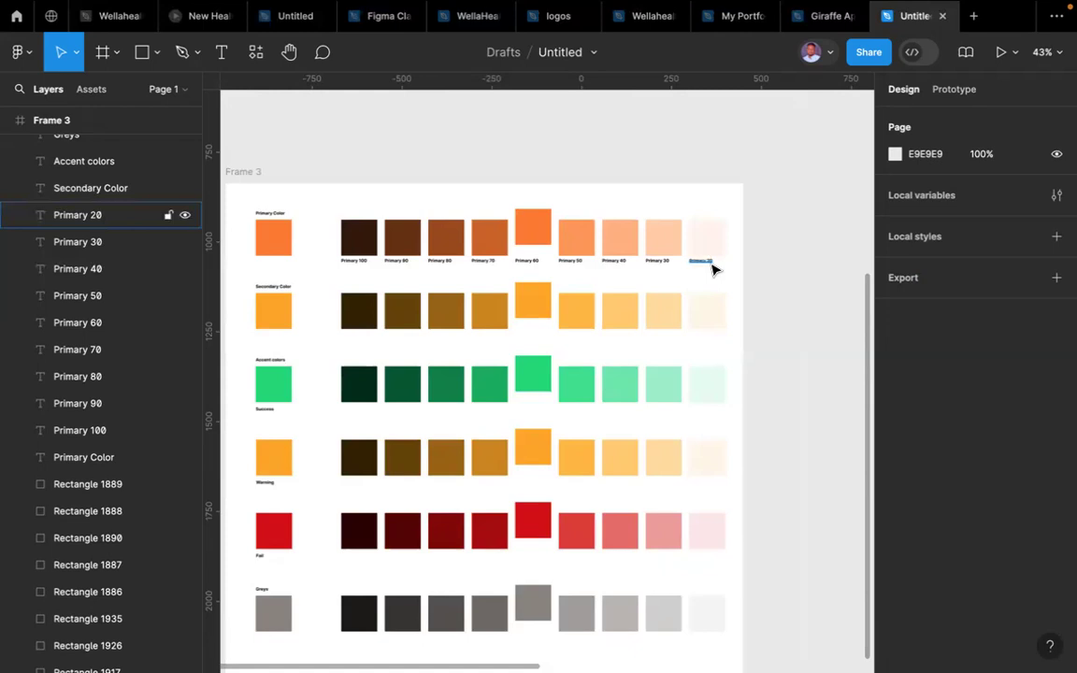
- Move the Primary 60 label up to Y 177, just below the raised base orange square
scroll(548, 204, "up", 5)
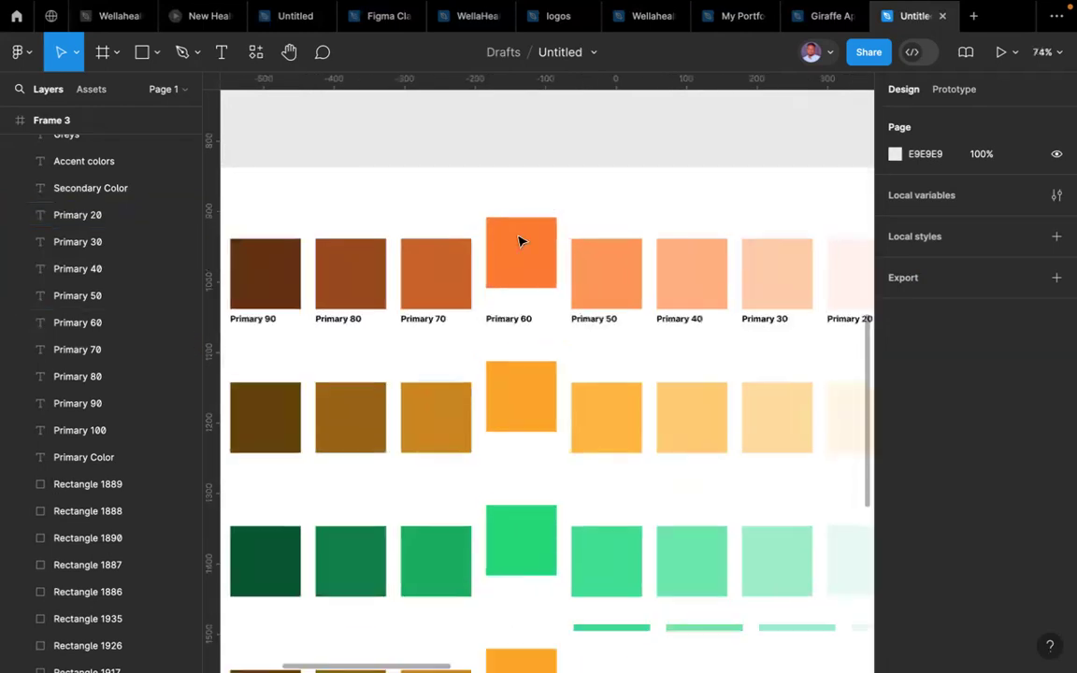
scroll(505, 323, "up", 2)
left_click(501, 332)
key("shift+Up")
key("shift+Up")
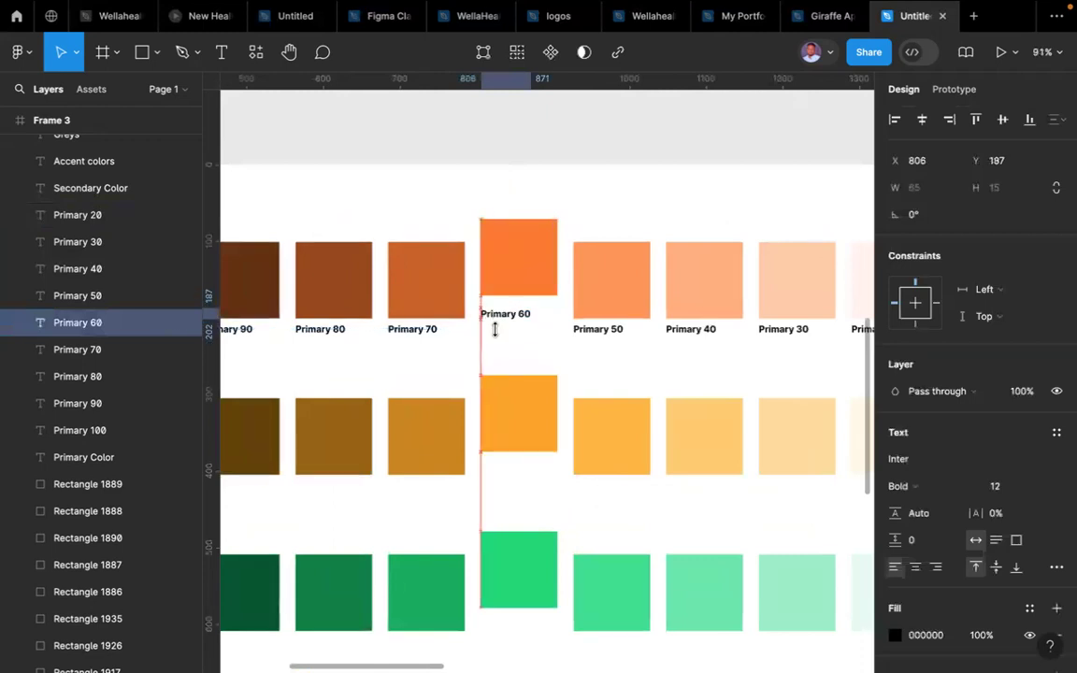
scroll(497, 329, "down", 4)
scroll(500, 332, "up", 3)
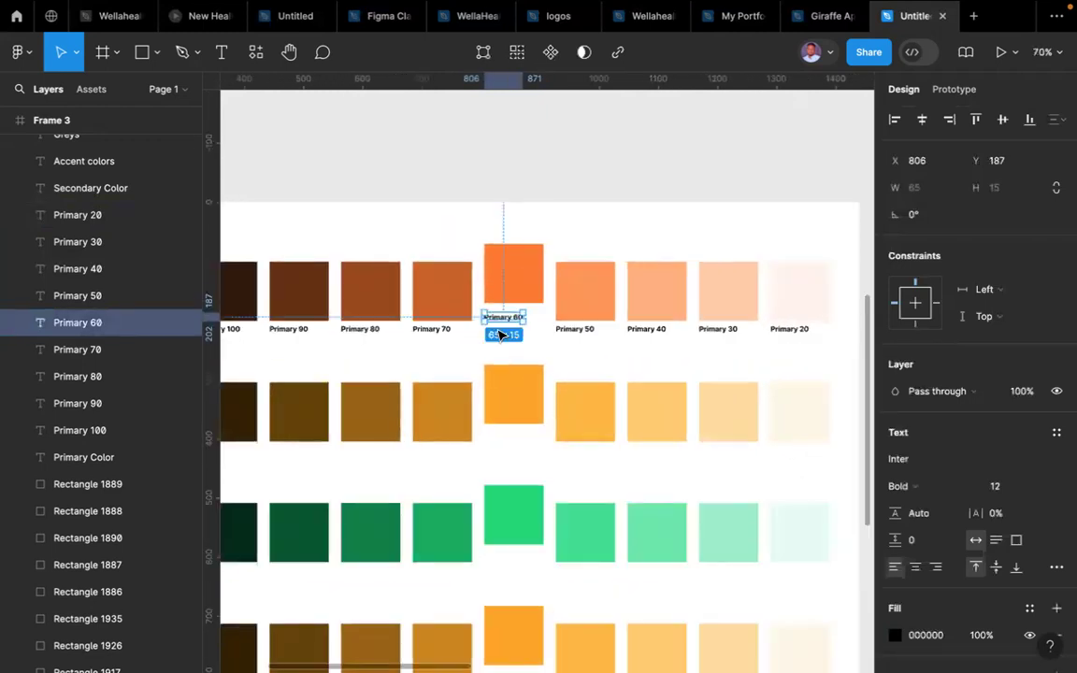
key("shift+Up")
- Select all nine shade labels from Primary 100 to Primary 20 and copy them directly below the secondary color squares
scroll(498, 334, "left", 2)
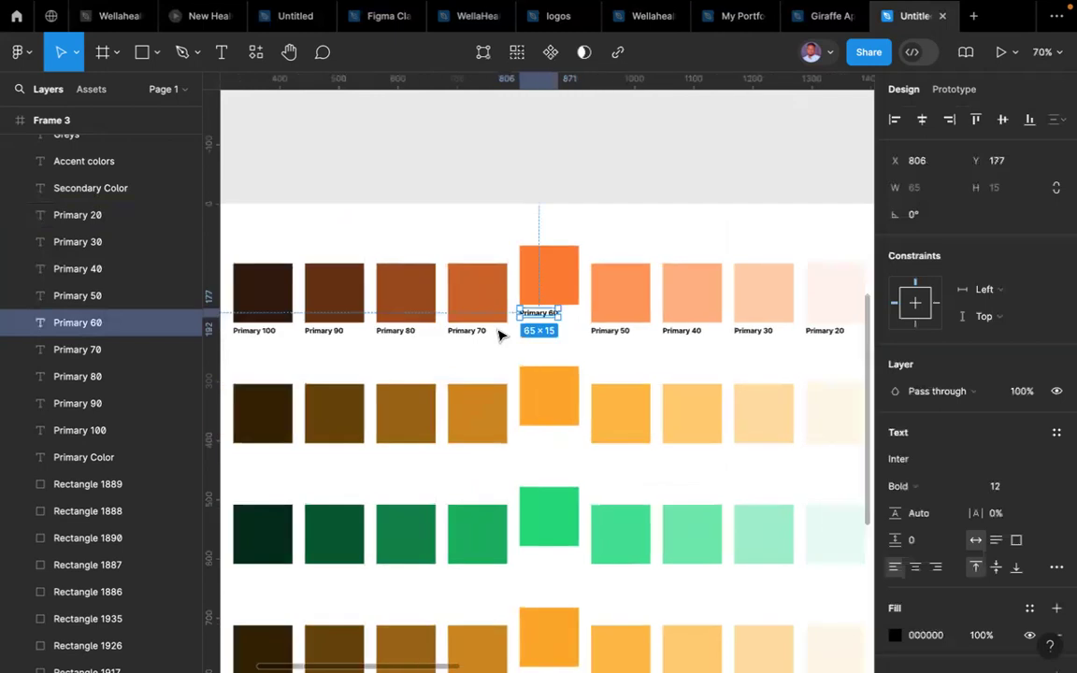
left_click(319, 336, "shift")
left_click(394, 337, "shift")
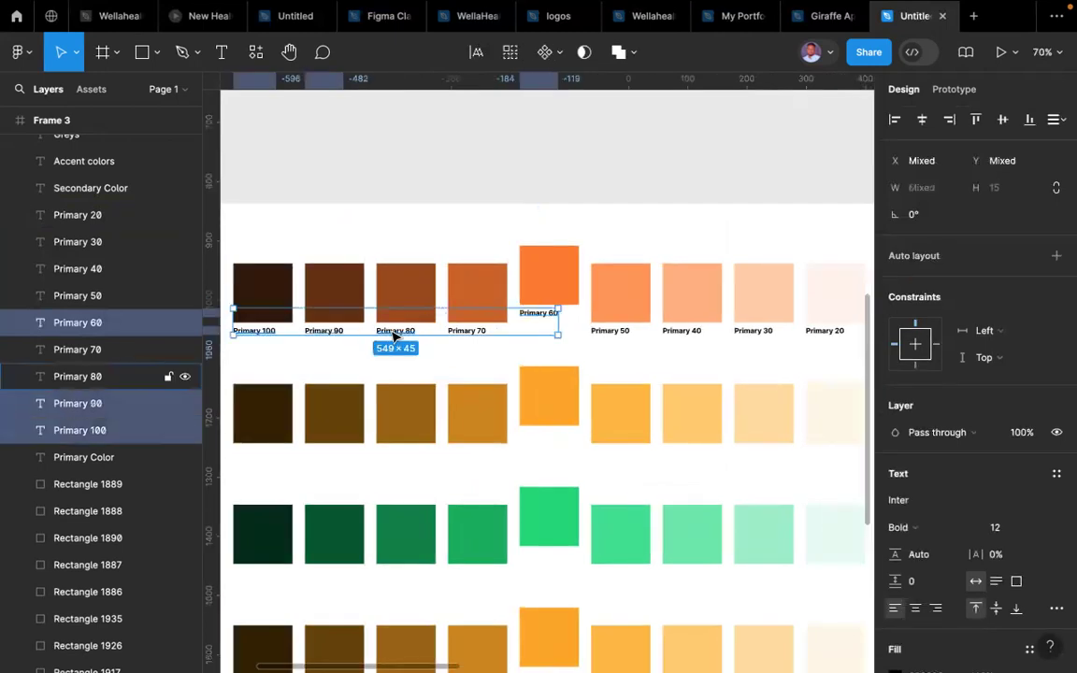
left_click(464, 333, "shift")
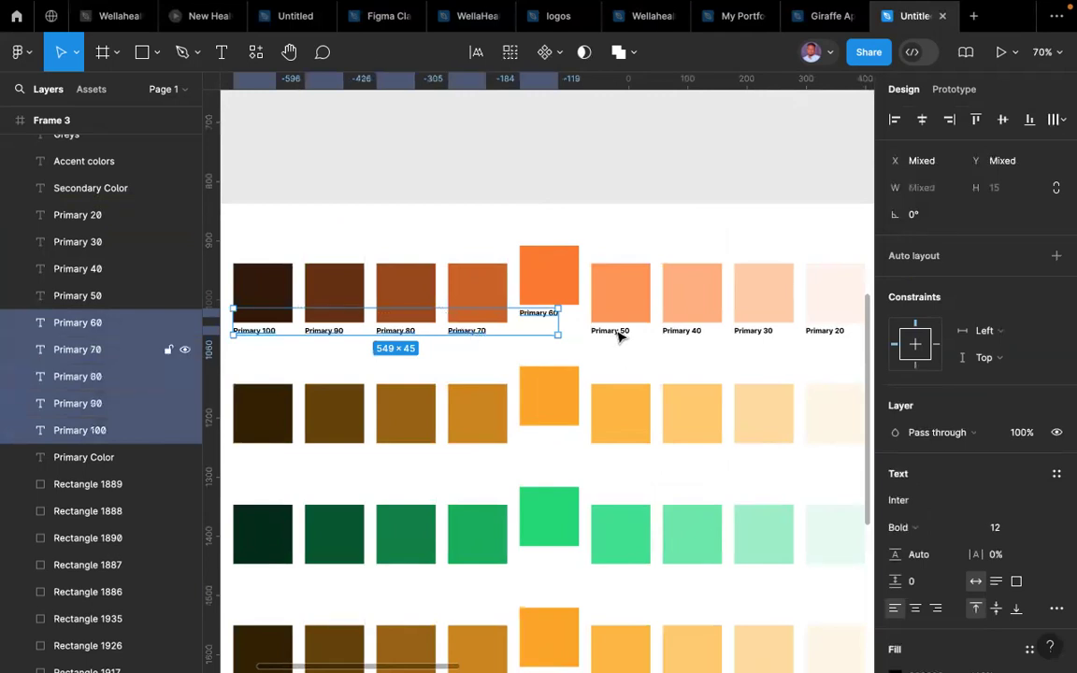
left_click(620, 334, "shift")
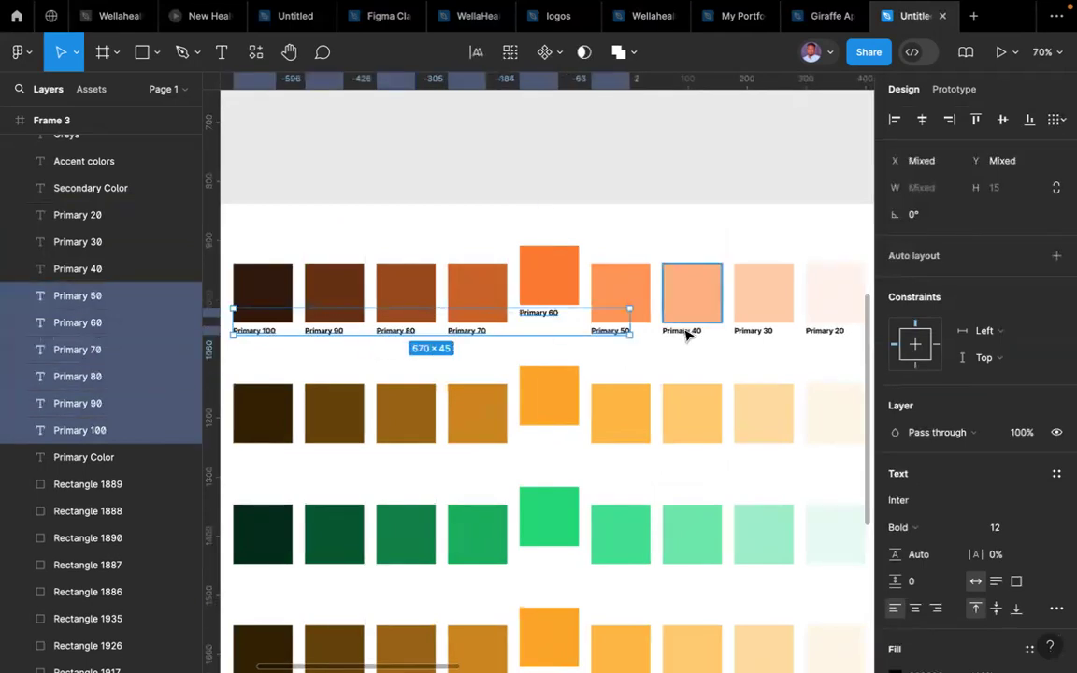
left_click(687, 335, "shift")
left_click(753, 334, "shift")
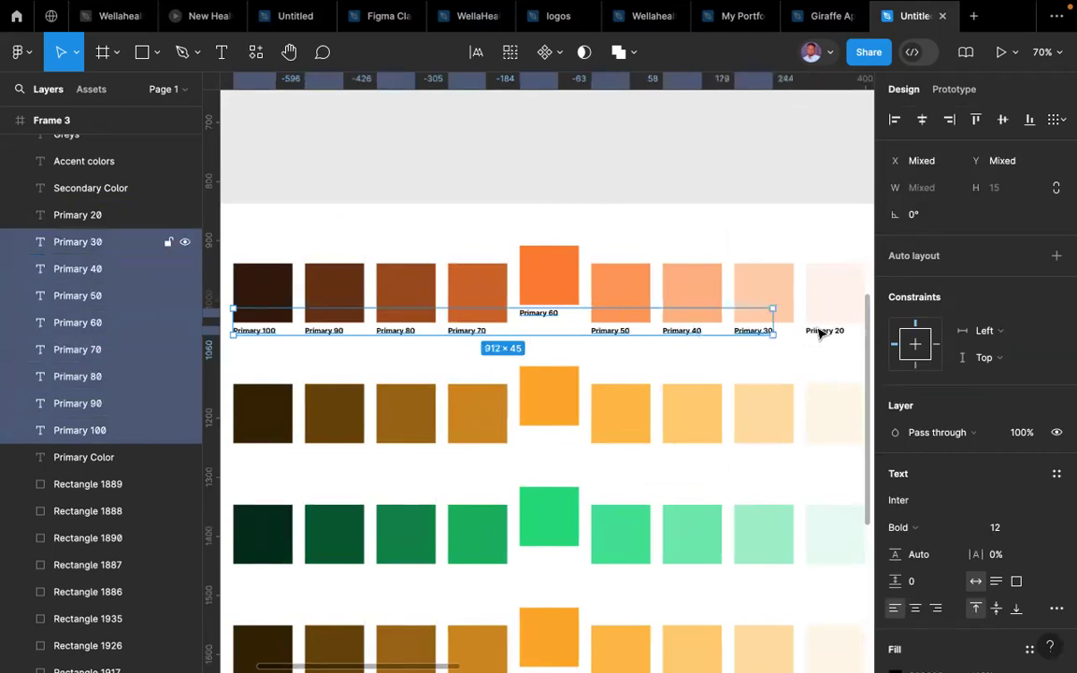
left_click(819, 334, "shift")
scroll(630, 283, "down", 5)
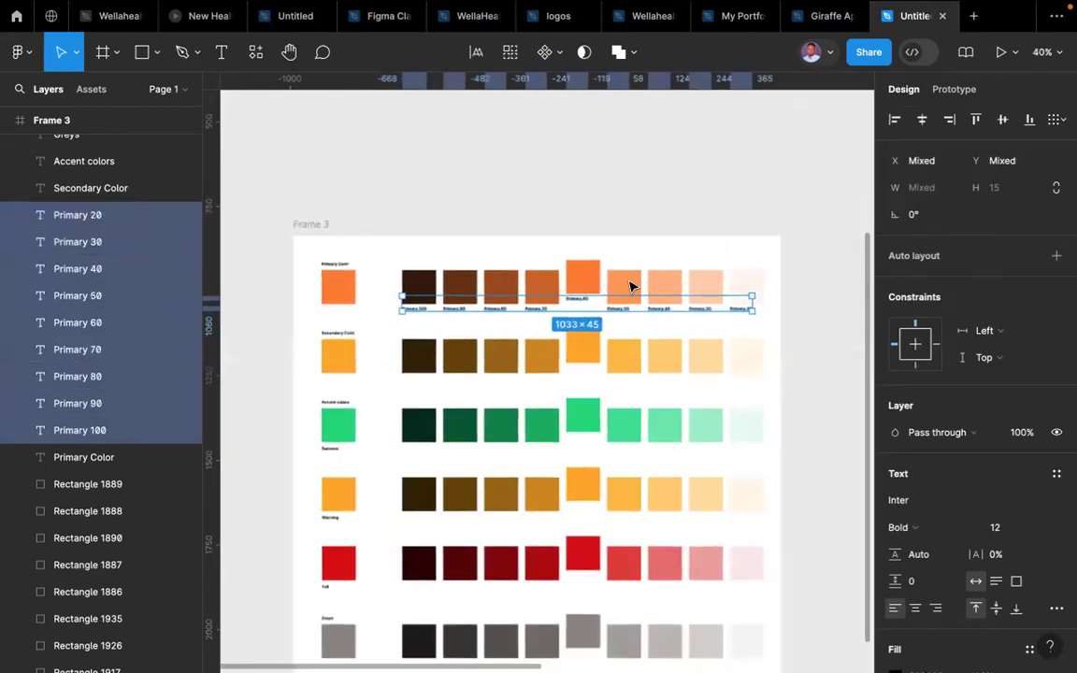
scroll(630, 283, "up", 2)
scroll(433, 315, "up", 1)
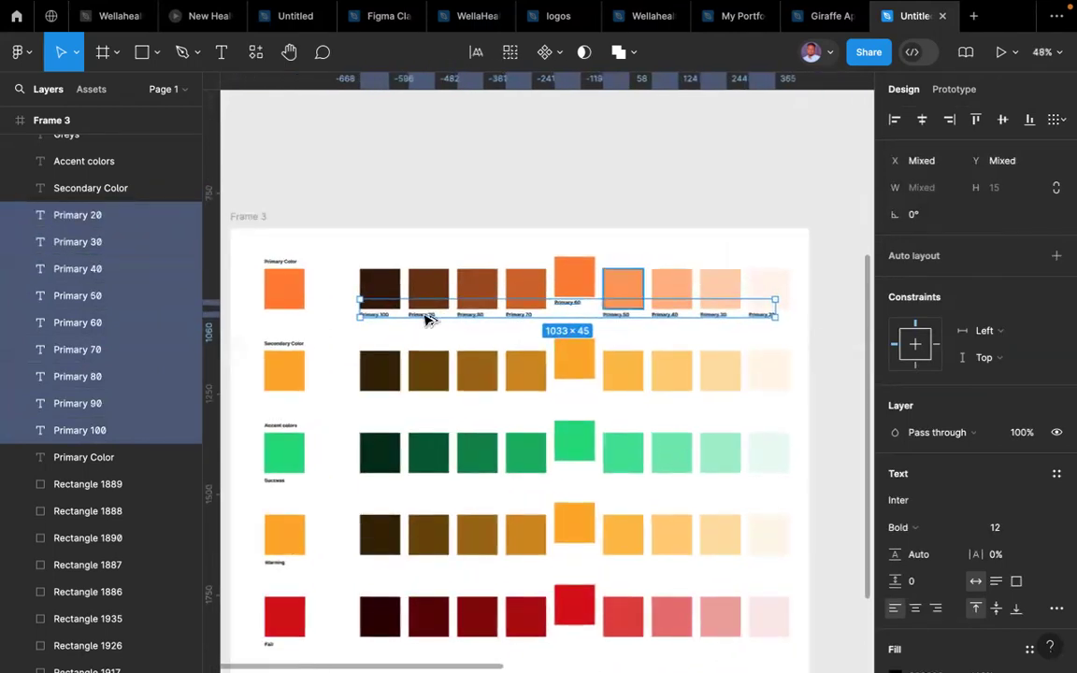
left_click_drag(429, 328, 414, 402)
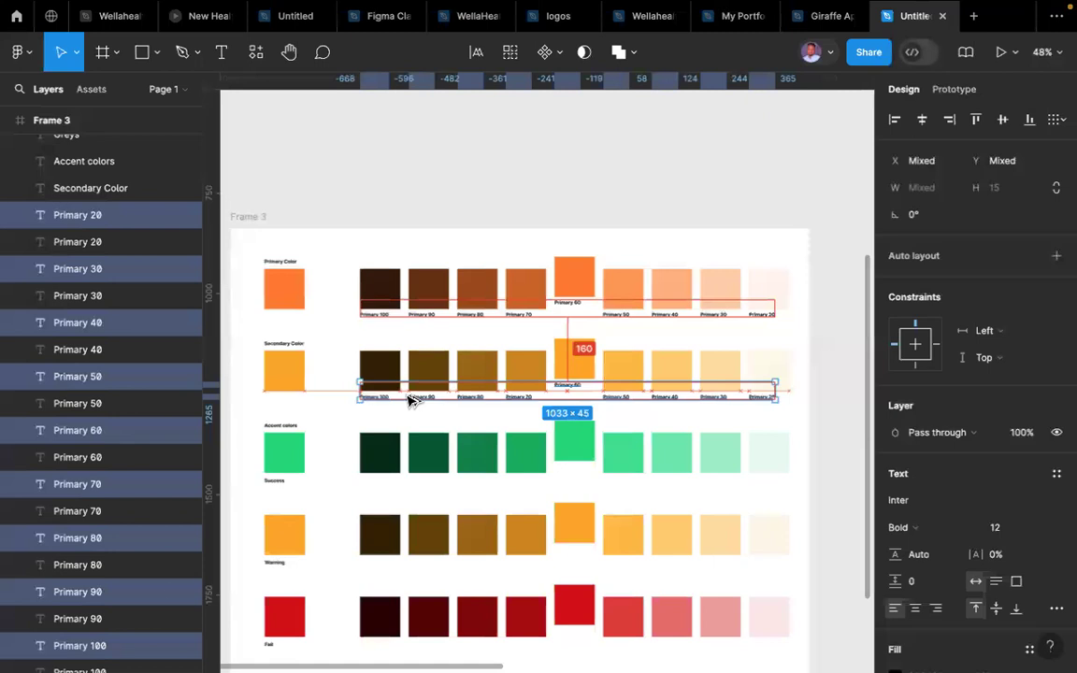
- Repeat the label row's duplication at the same spacing for the Success, Warning, Fail and Greys rows
key("ctrl+d")
key("ctrl+d")
key("ctrl+d")
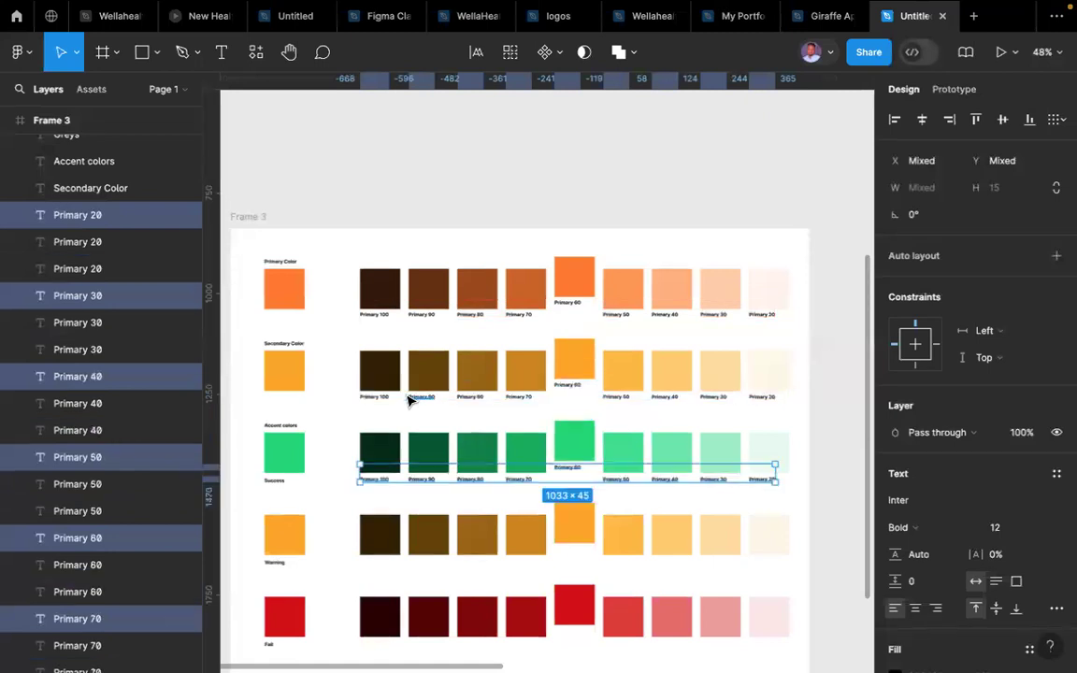
scroll(409, 402, "down", 3)
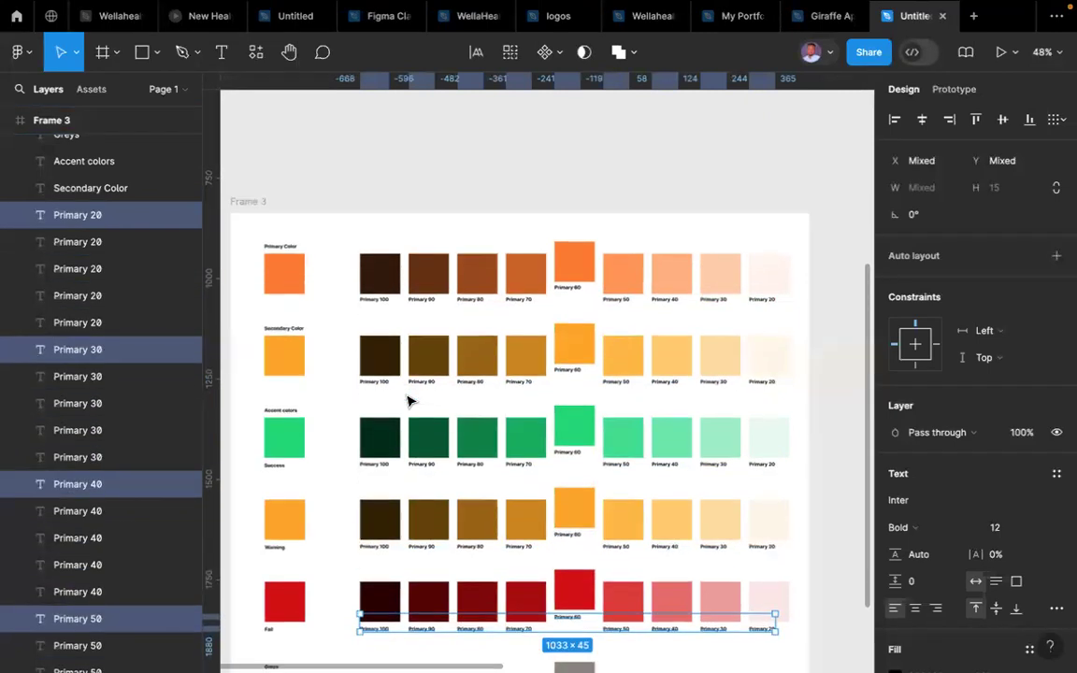
key("ctrl+d")
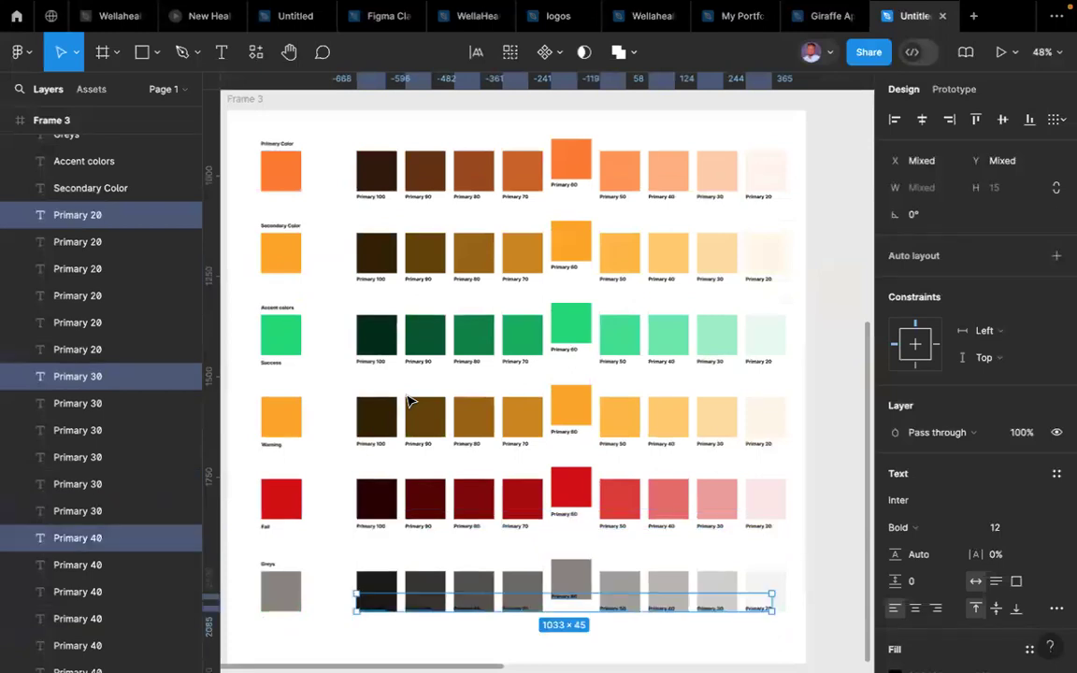
scroll(409, 401, "down", 4)
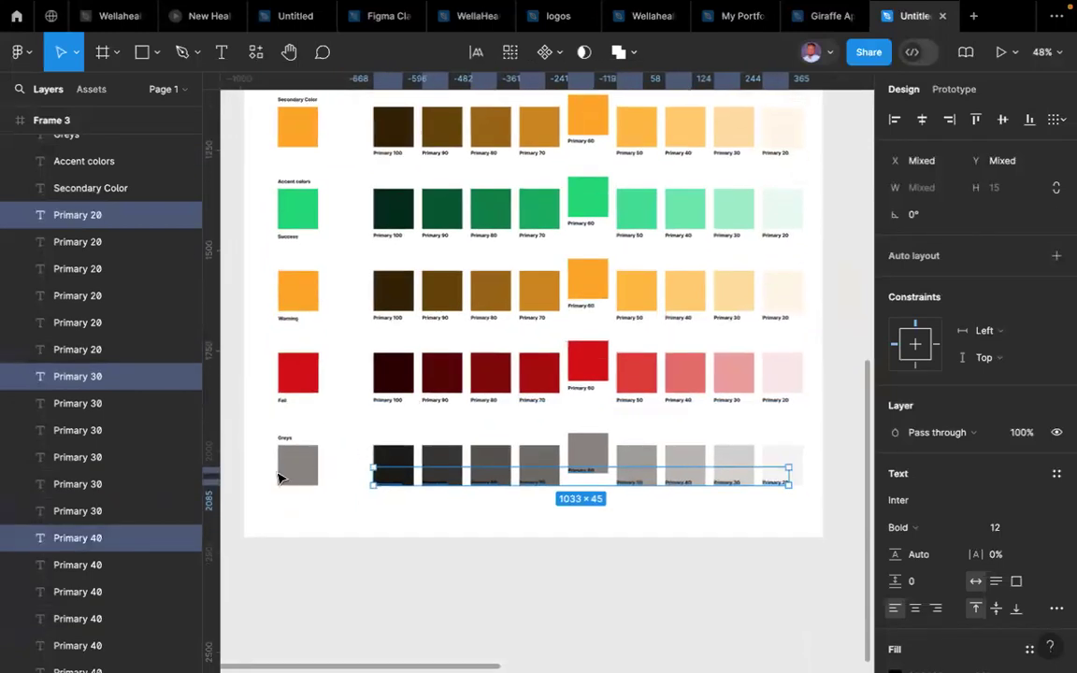
key("Escape")
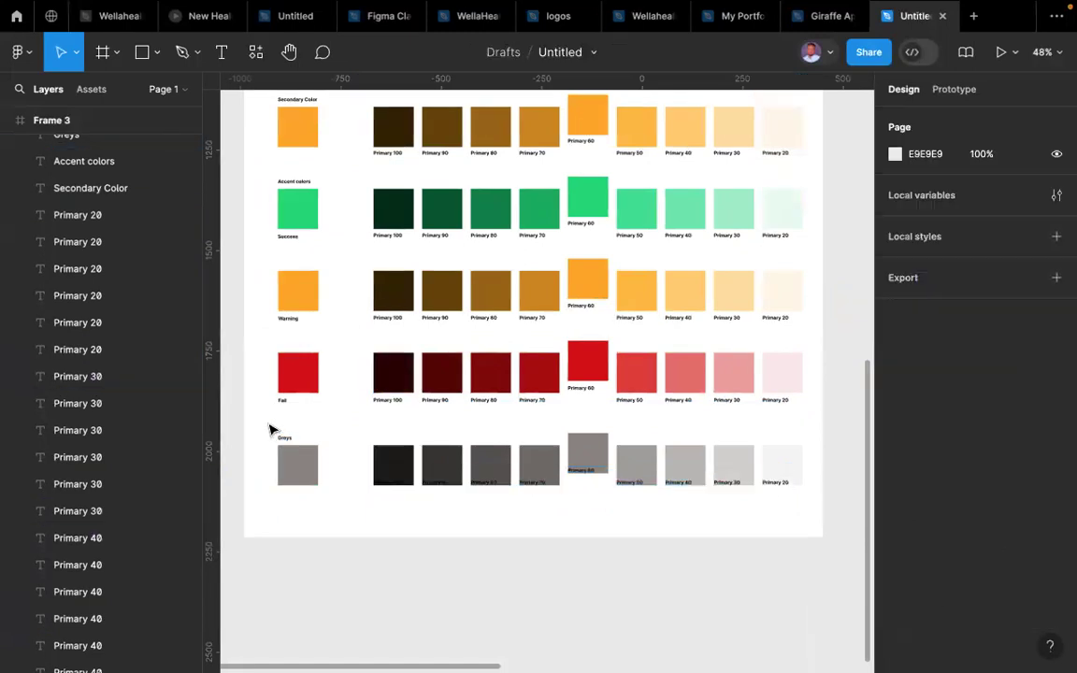
- Move the Greys title and all its squares up 20 px so the copied labels sit below the squares
left_click_drag(269, 425, 796, 452)
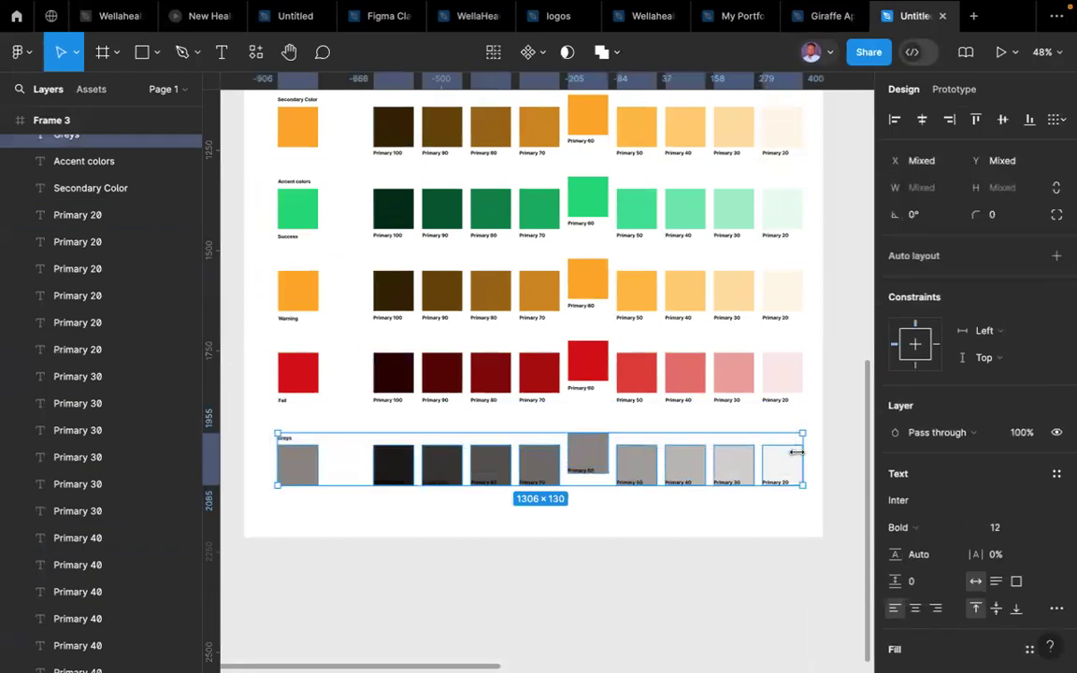
key("shift+Up")
key("shift+Up")
key("shift+Up")
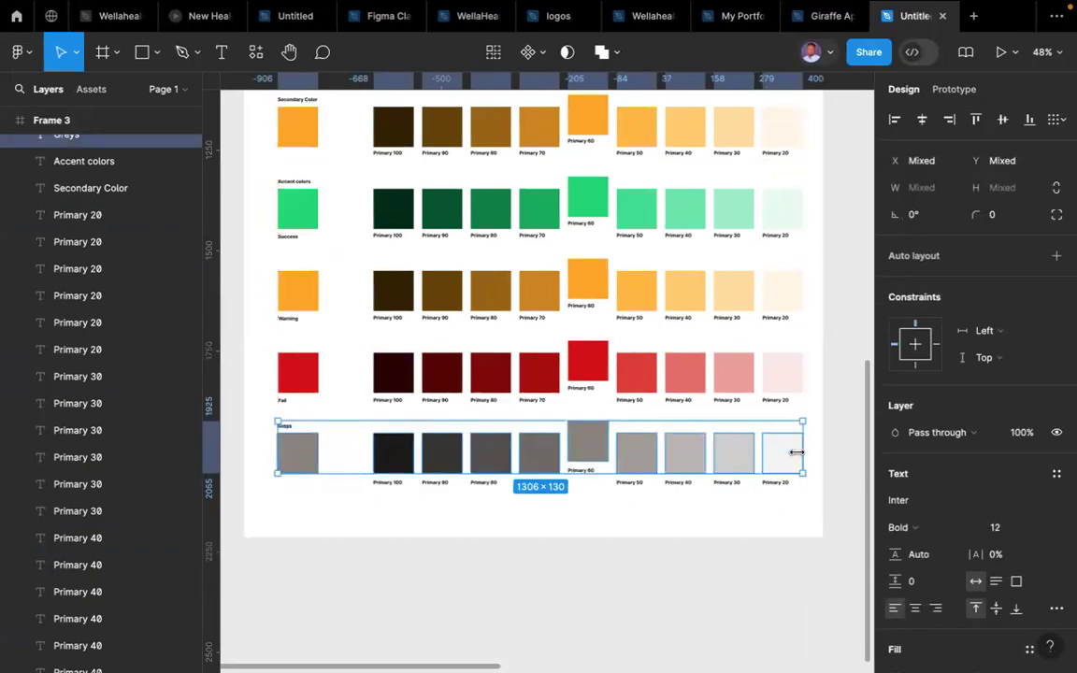
key("shift+Down")
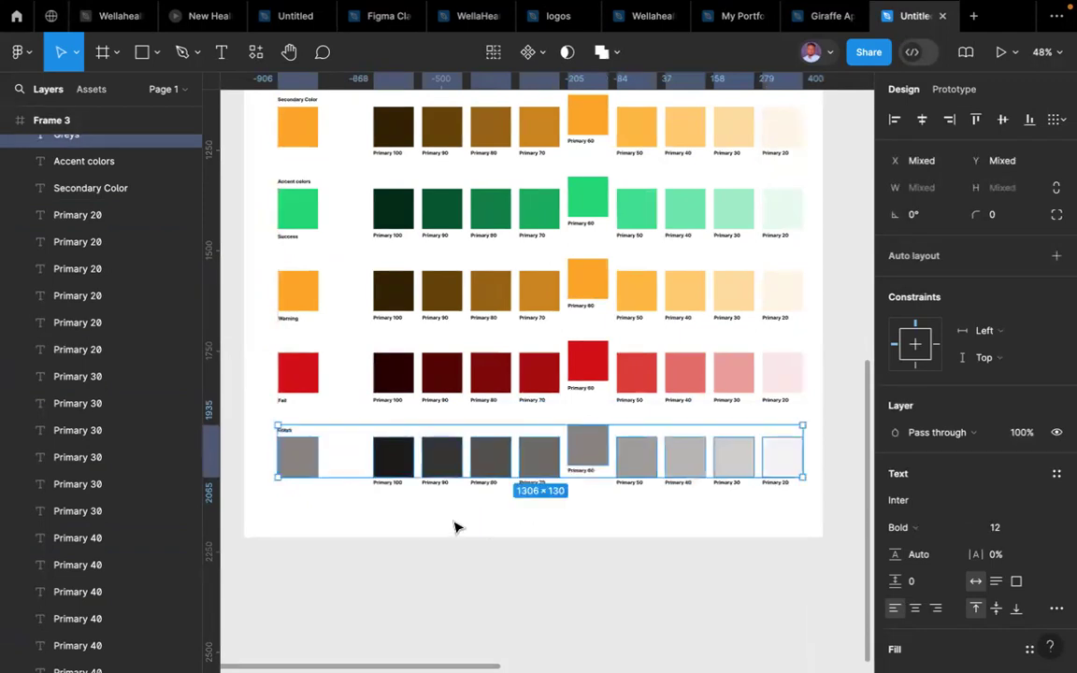
scroll(455, 527, "up", 2)
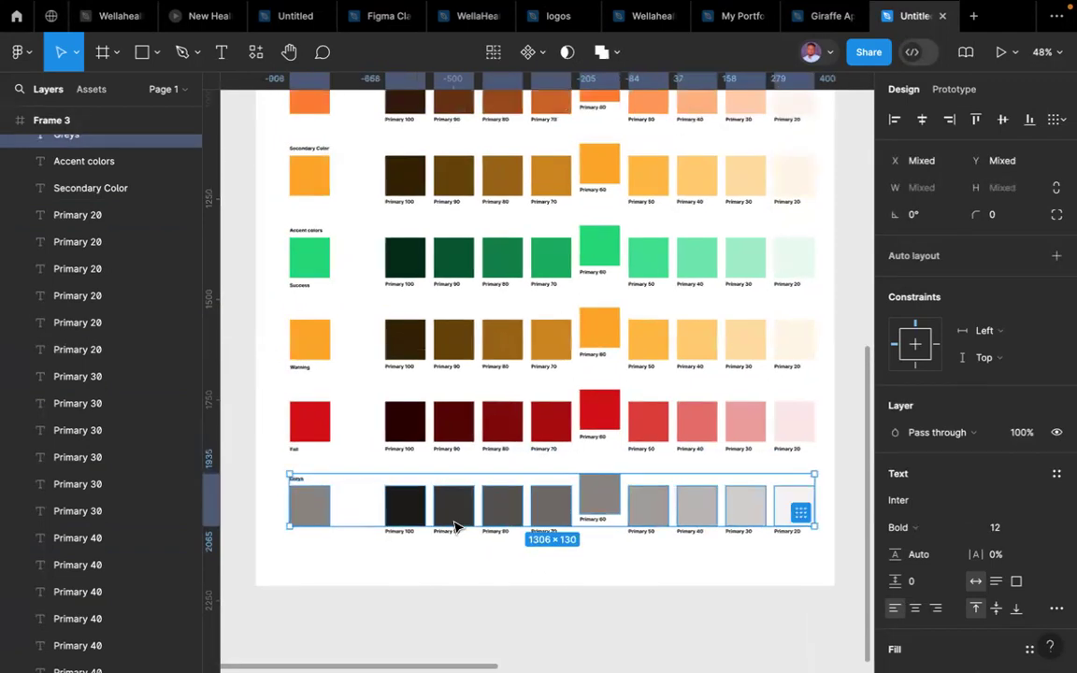
scroll(455, 526, "up", 5)
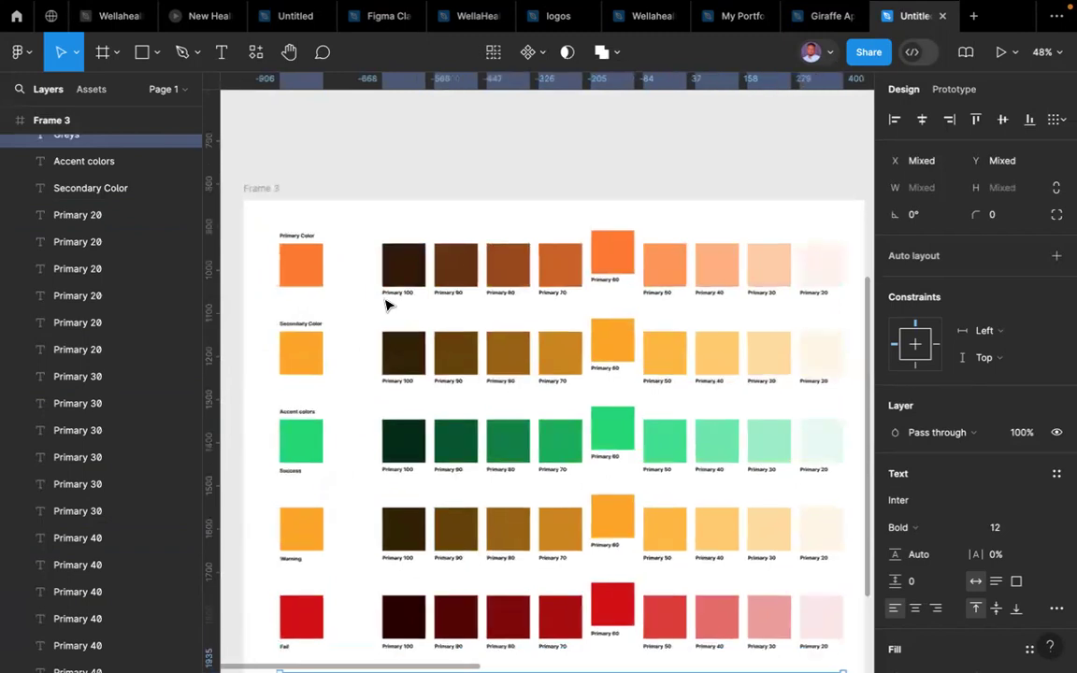
- Copy the word Secondary from the Secondary Color title and rename that row's Primary 100 label as Secondary 100
scroll(388, 305, "up", 5)
scroll(389, 305, "down", 5)
scroll(388, 305, "up", 1)
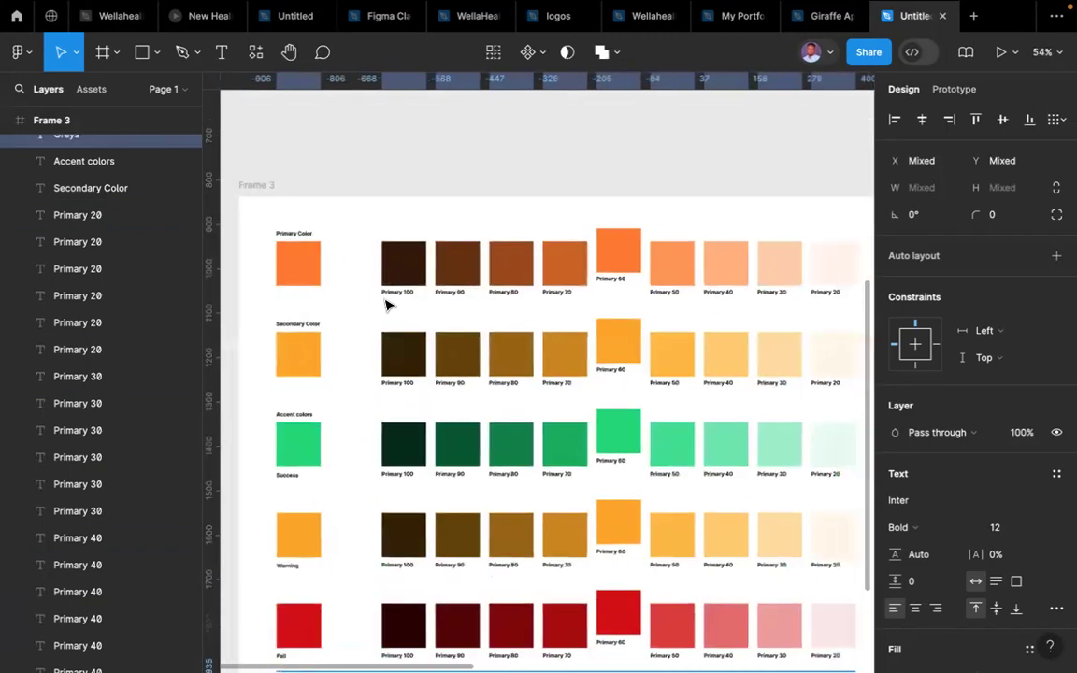
scroll(388, 305, "up", 3)
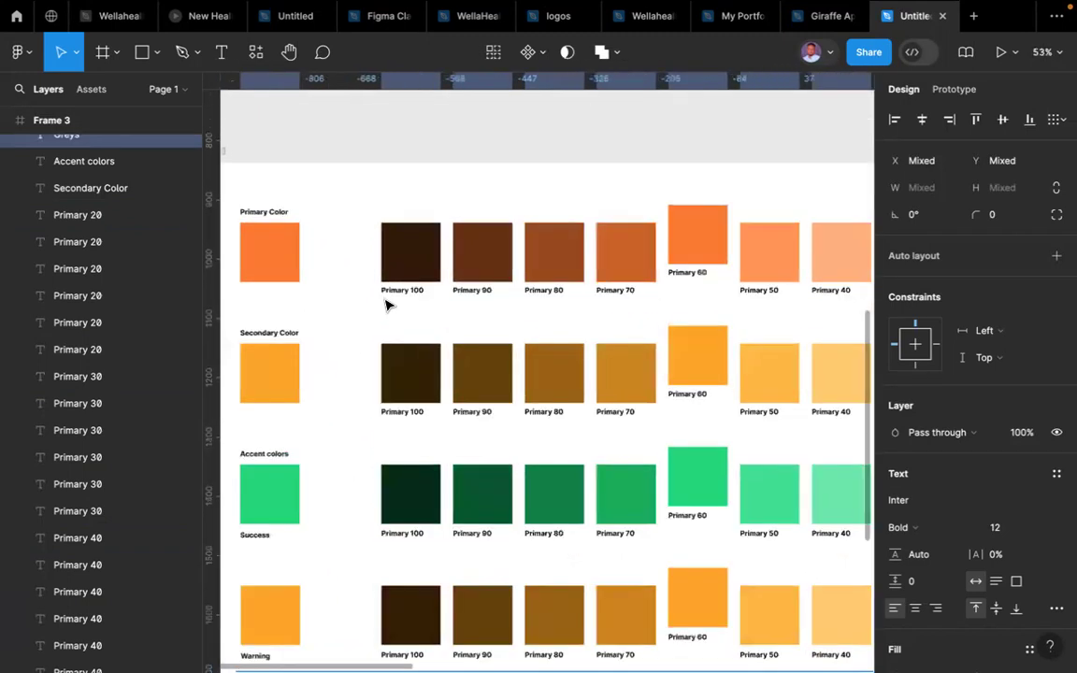
scroll(304, 339, "left", 1)
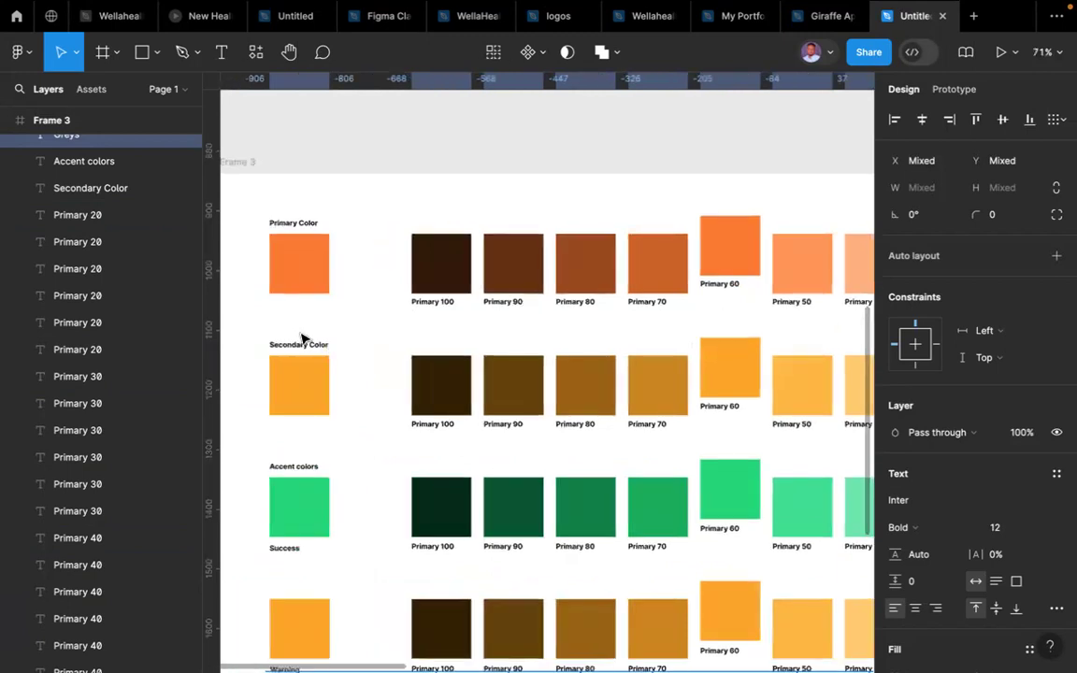
scroll(303, 339, "left", 1)
left_click(300, 333)
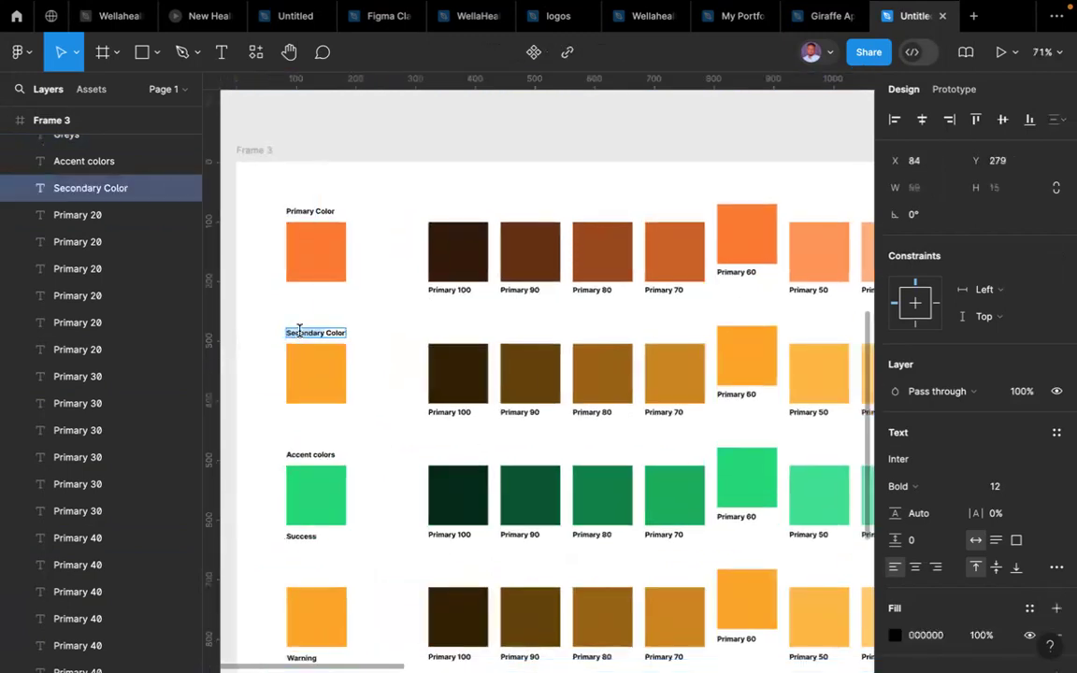
left_click(443, 414)
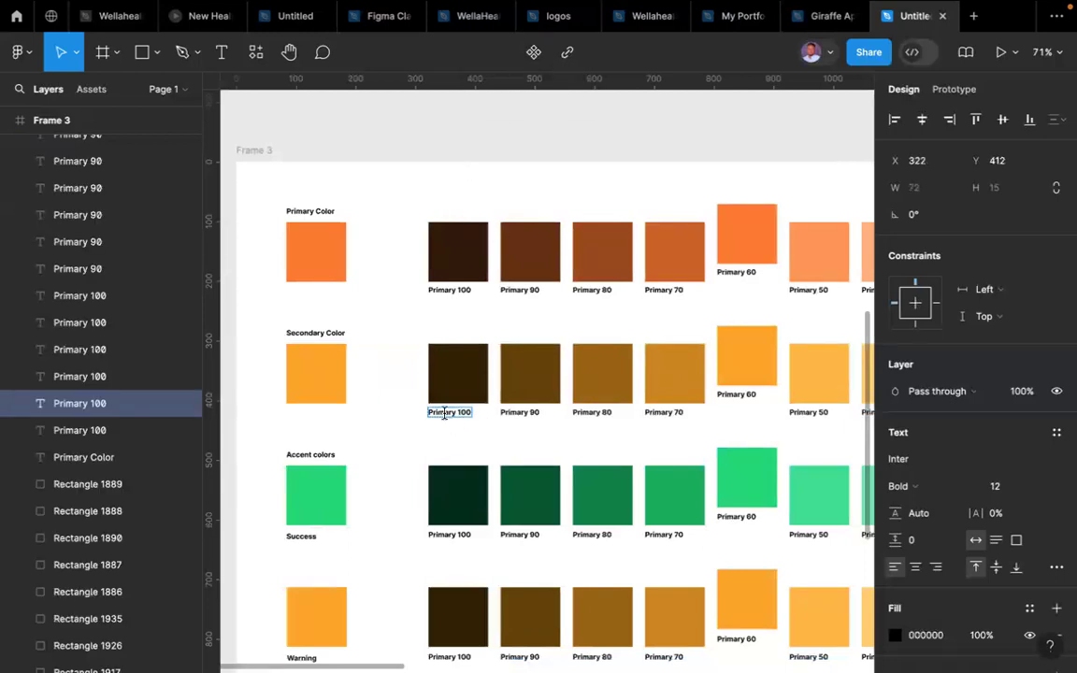
double_click(445, 414)
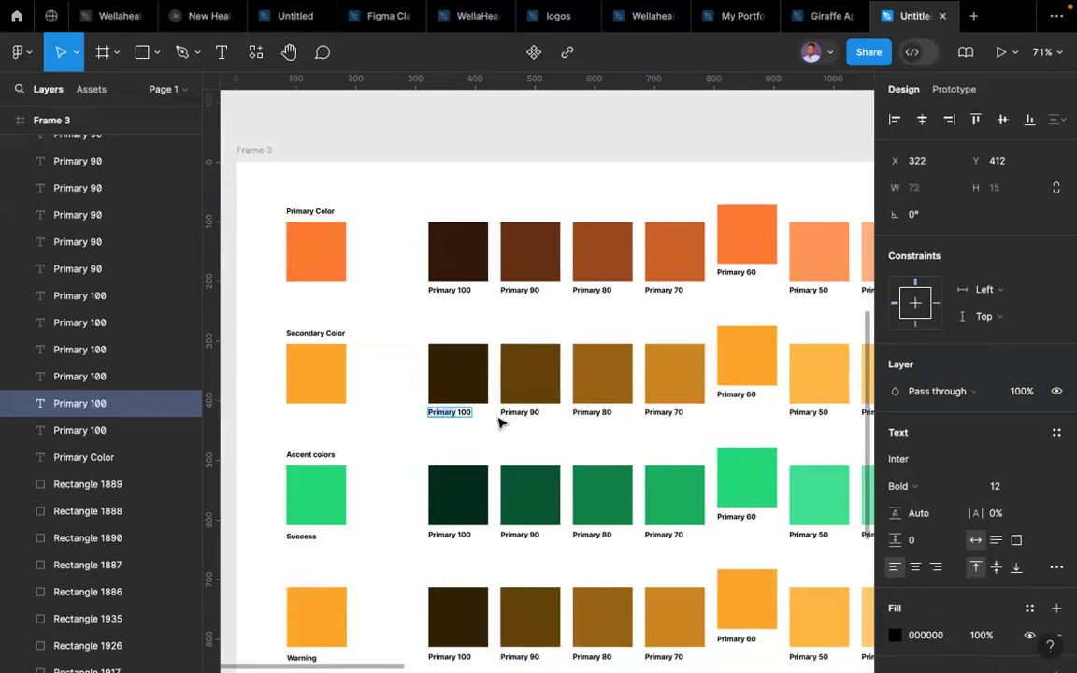
type("Secondary 100")
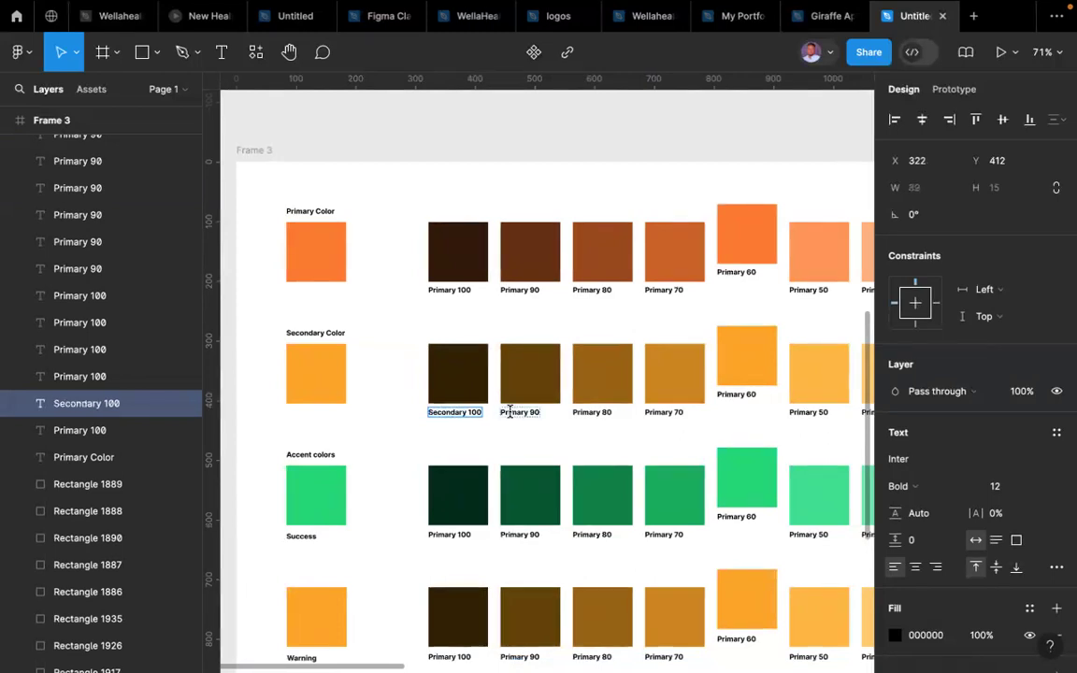
- Rename the secondary row's Primary 90, 80, 70 and 60 labels as Secondary 90, 80, 70 and 60
double_click(512, 413)
key("ctrl+v")
key("ctrl+z")
double_click(587, 413)
type("Secondary 90")
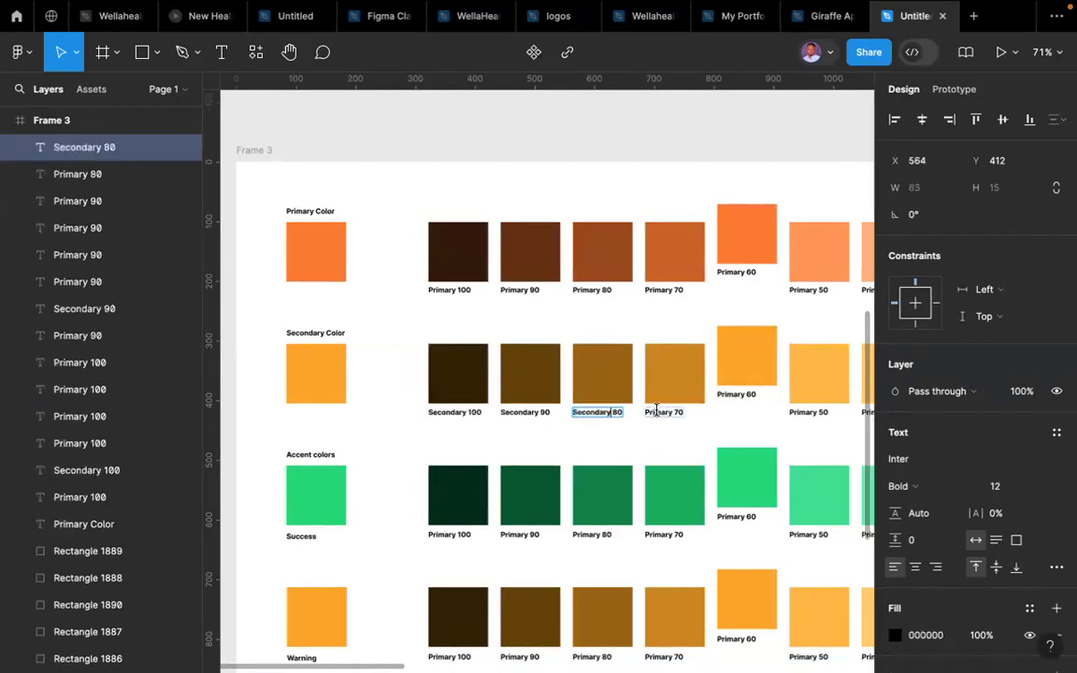
double_click(657, 412)
type("Secondary")
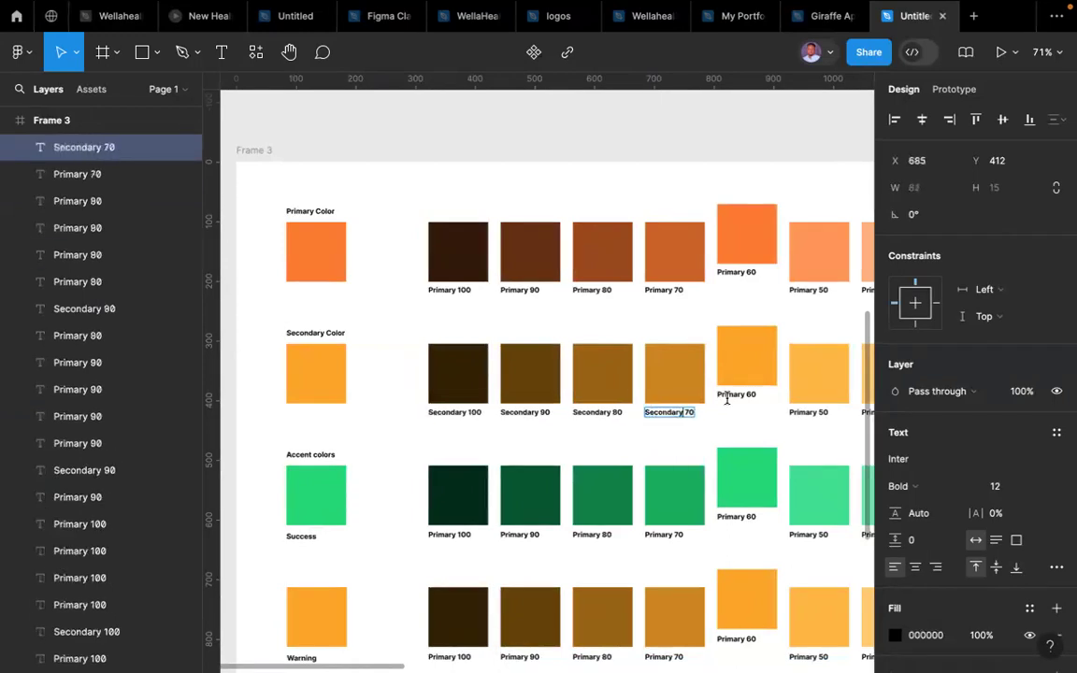
double_click(729, 394)
type("Secondary")
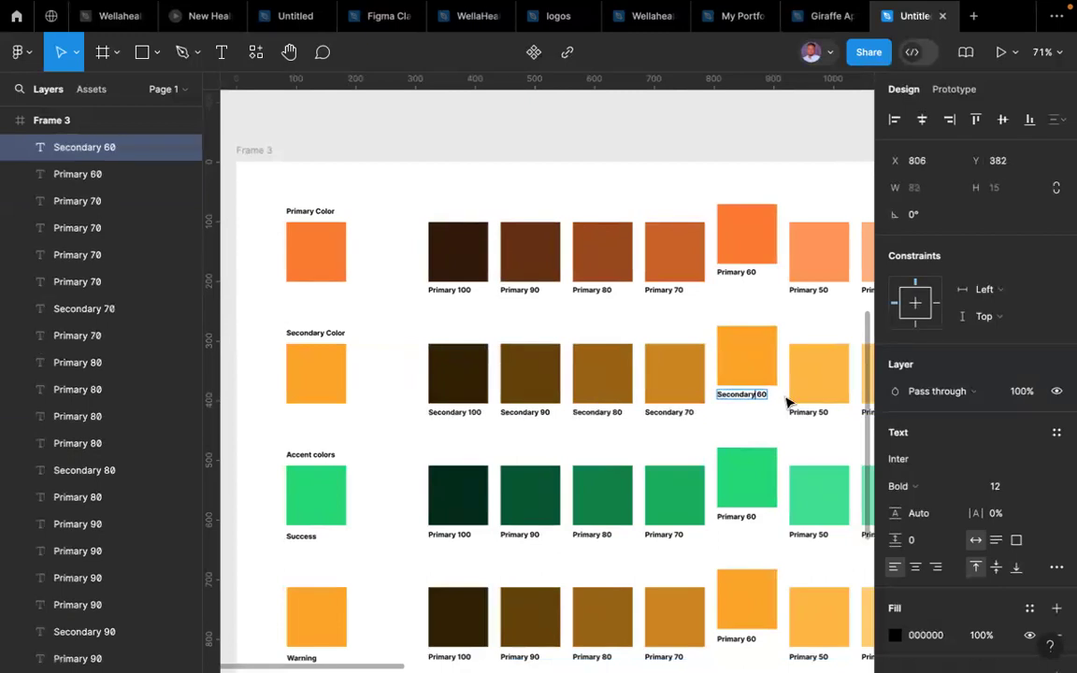
- Rename the secondary row's Primary 50, 40, 30 and 20 labels as Secondary 50, 40, 30 and 20
scroll(784, 394, "right", 1)
scroll(784, 394, "right", 5)
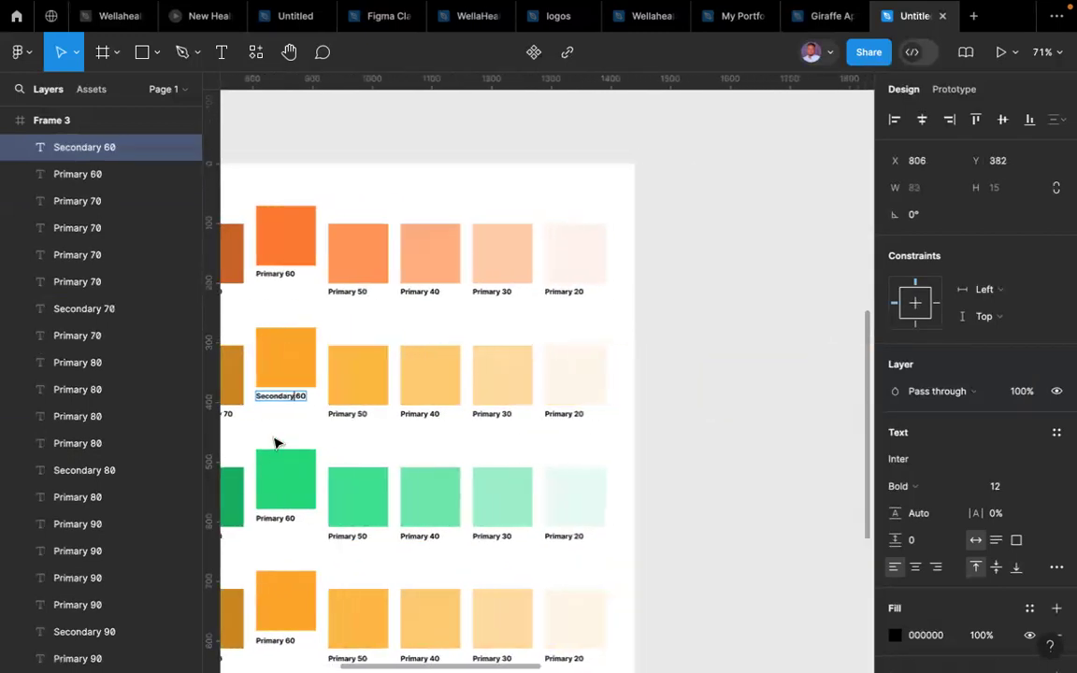
double_click(334, 413)
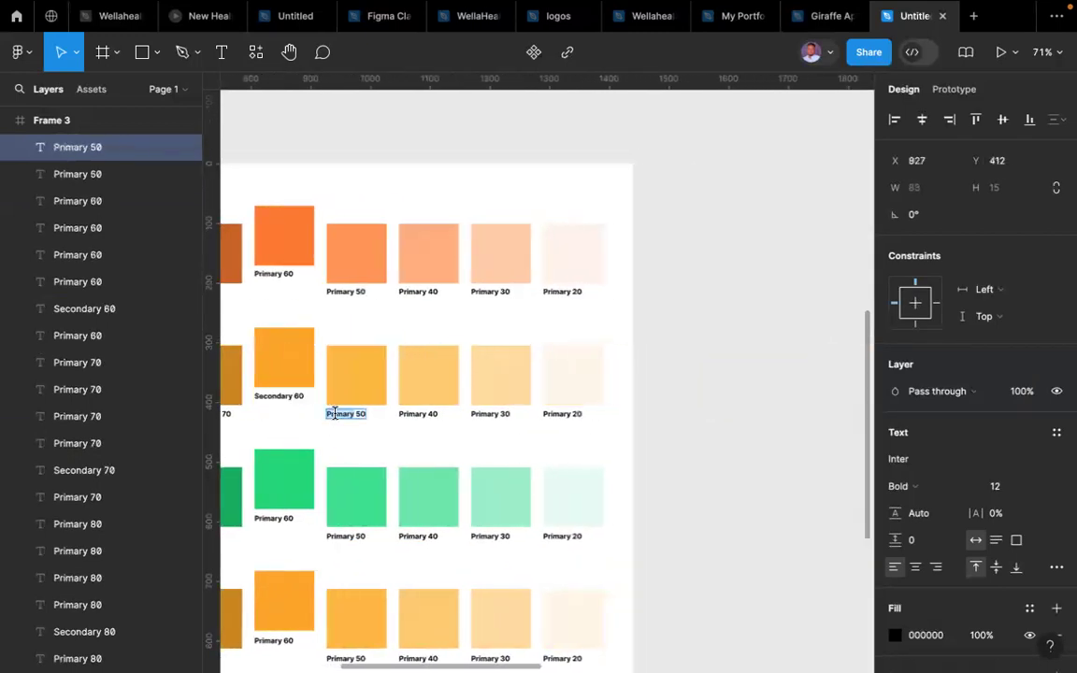
type("Secondary 50")
double_click(418, 414)
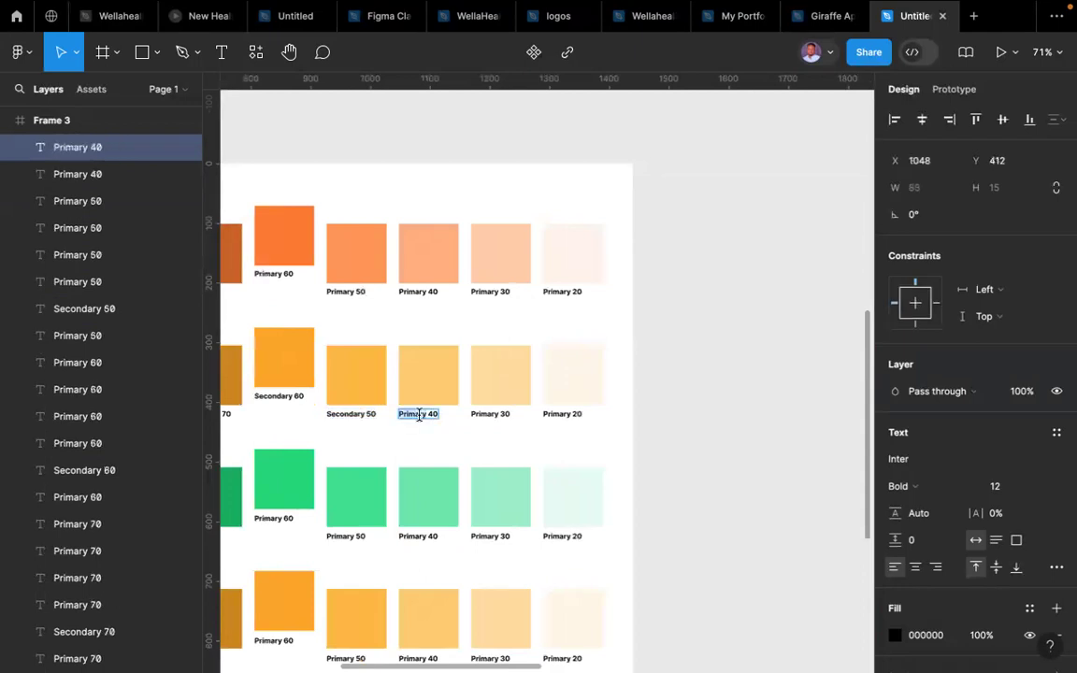
type("Secondary")
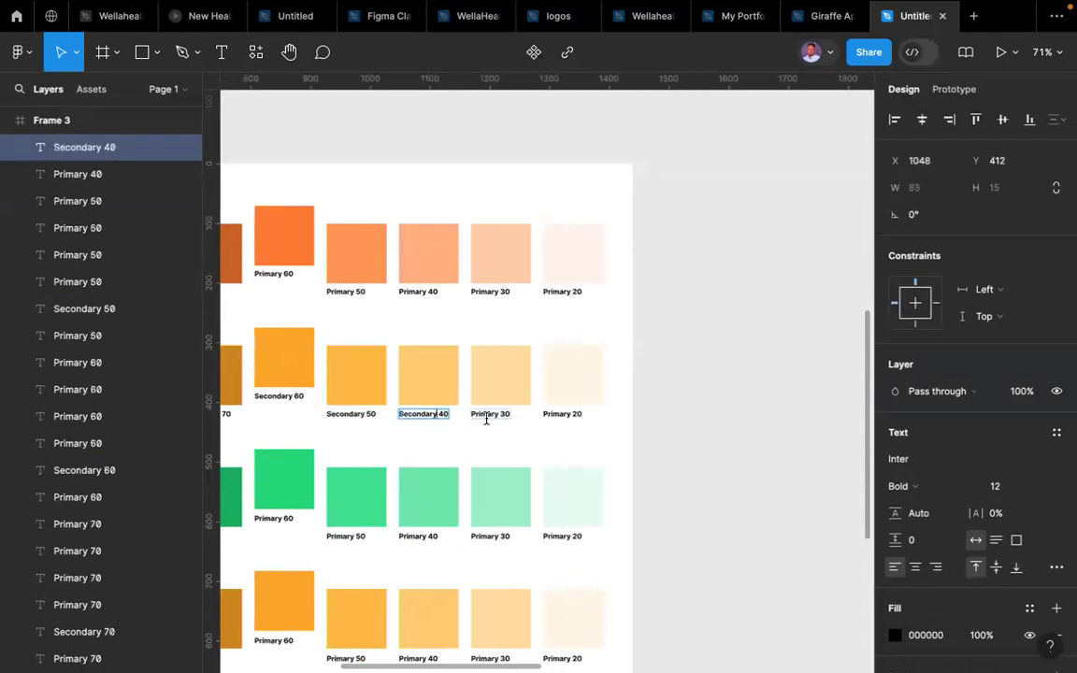
double_click(486, 415)
type("Secondary")
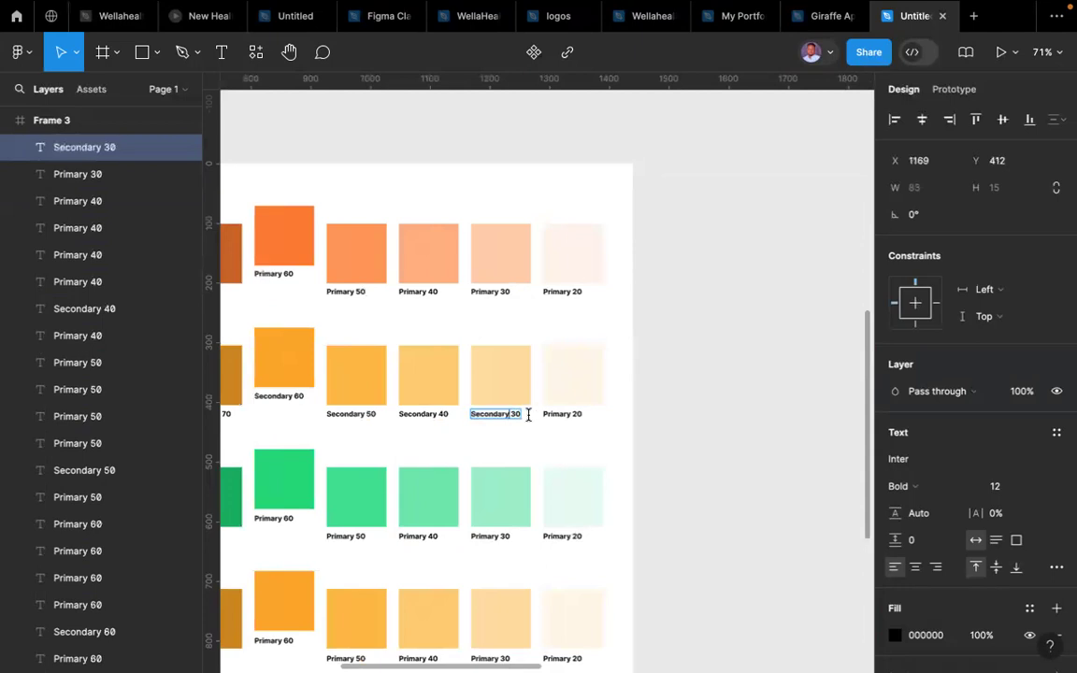
double_click(552, 413)
type("Secondary")
- Copy the word Success from the green swatch's label and rename its row's Primary 100 label as Success 100
scroll(559, 420, "left", 10)
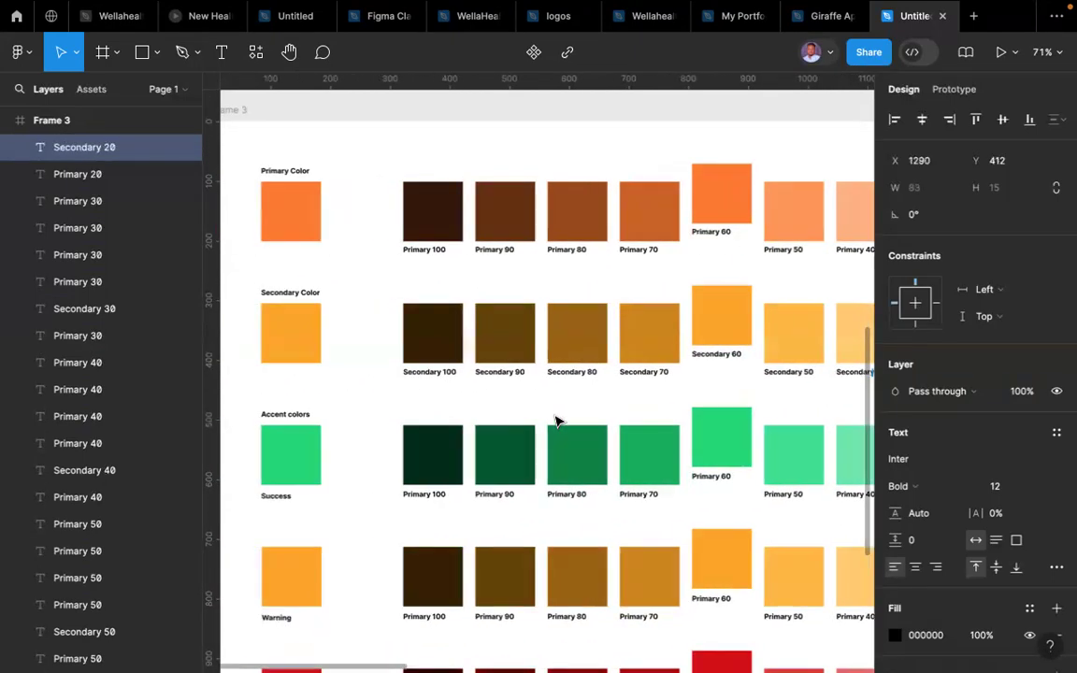
left_click(276, 413)
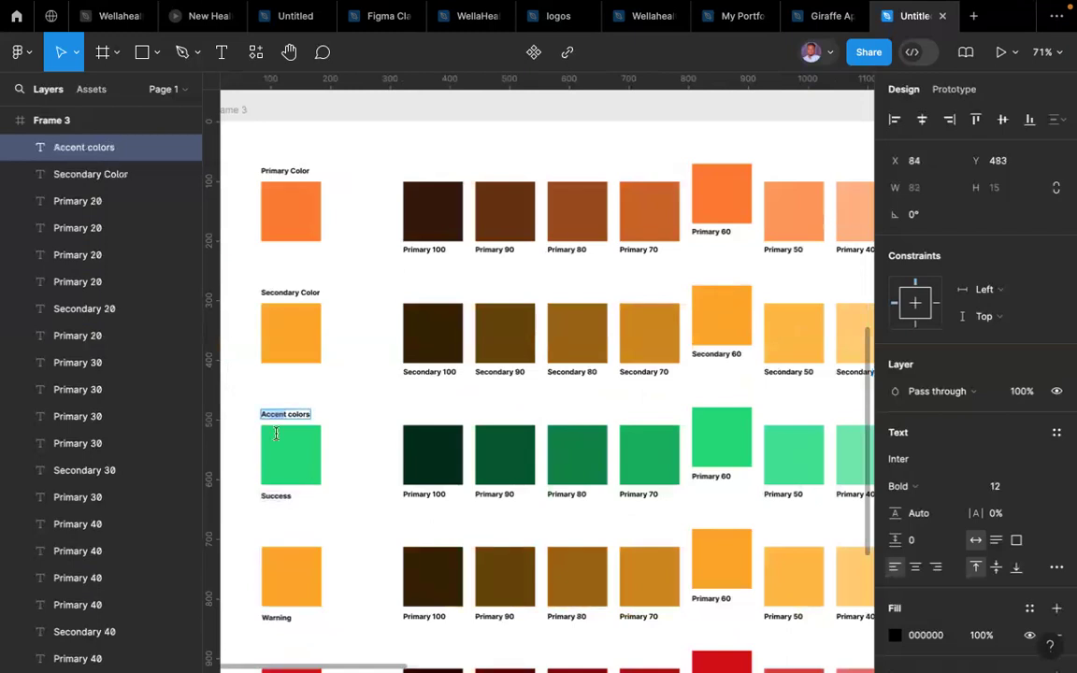
left_click(276, 496)
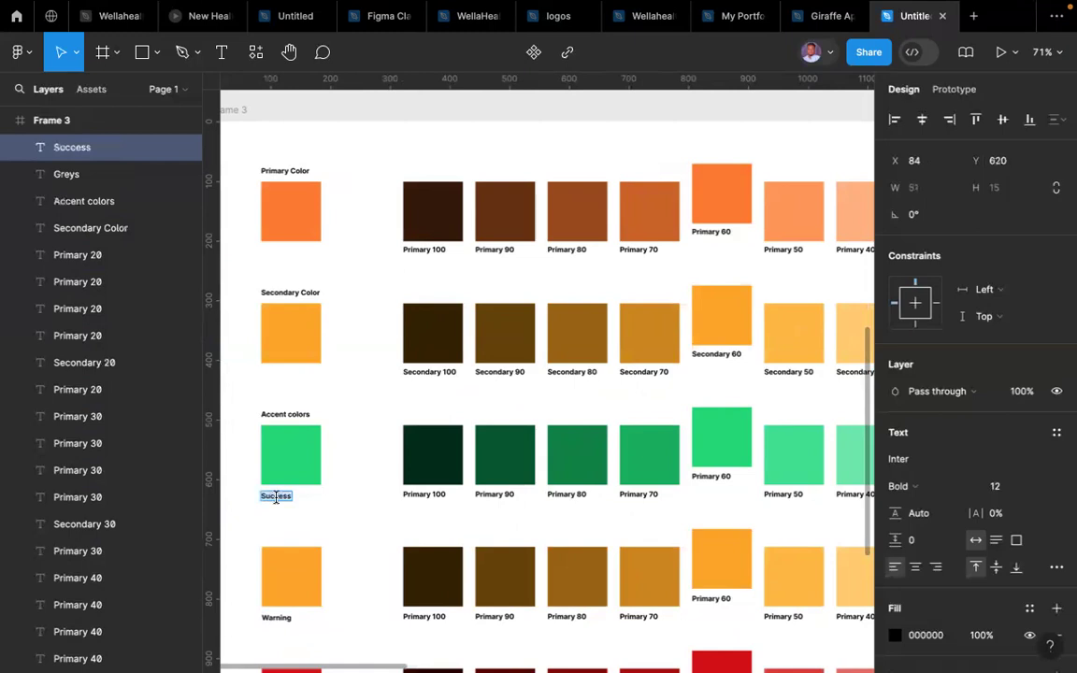
left_click(411, 491)
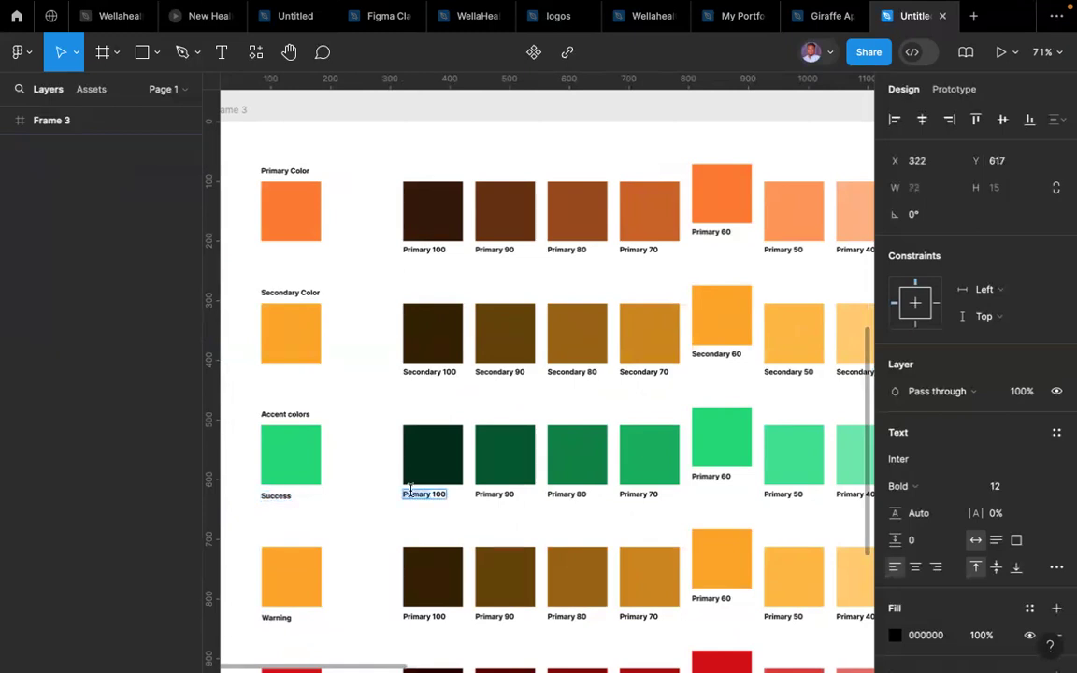
type("Success 100")
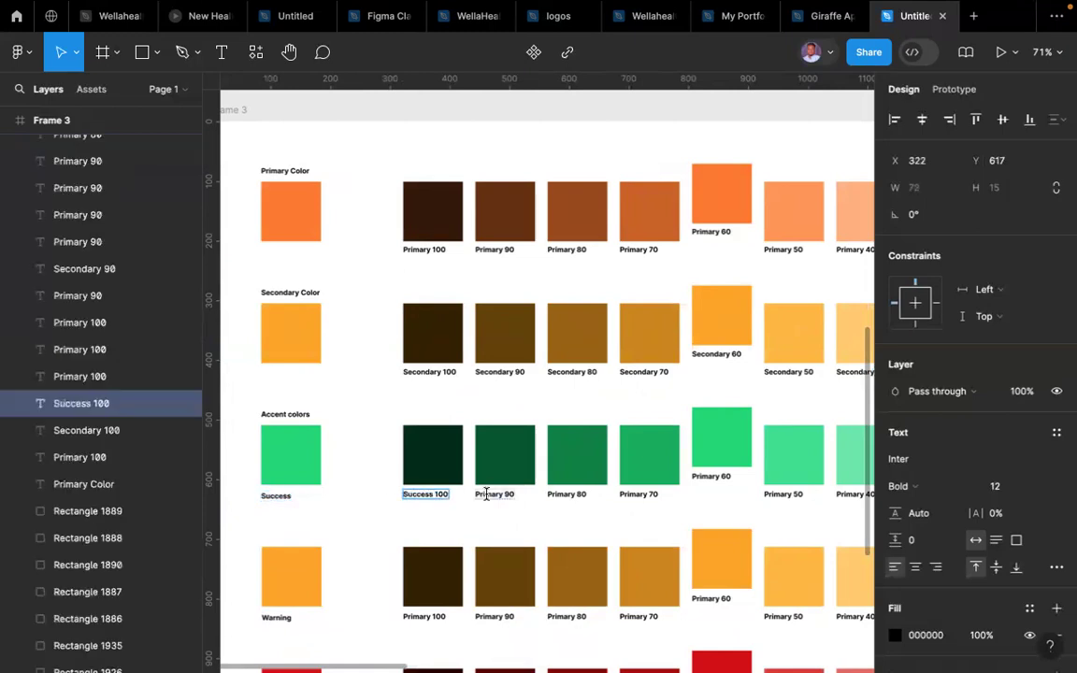
- Rename the green row's Primary 90, 80, 70 and 60 labels as Success 90, 80, 70 and 60
left_click(486, 493)
key("ctrl+v")
left_click(561, 495)
key("ctrl+v")
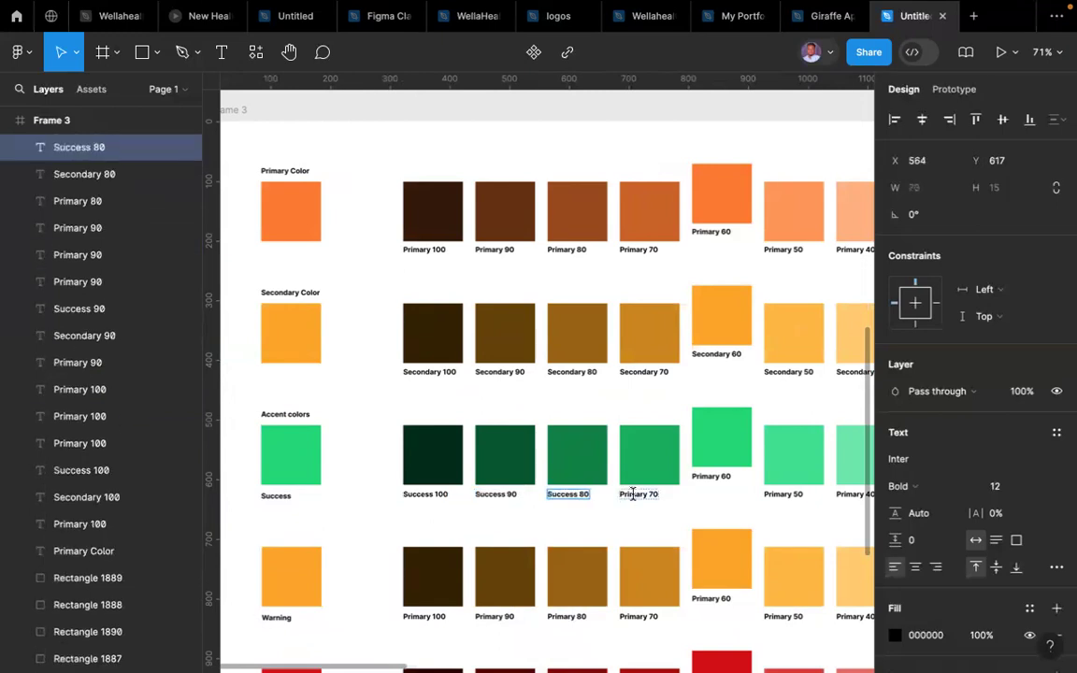
left_click(631, 493)
key("ctrl+v")
left_click(708, 476)
key("ctrl+v")
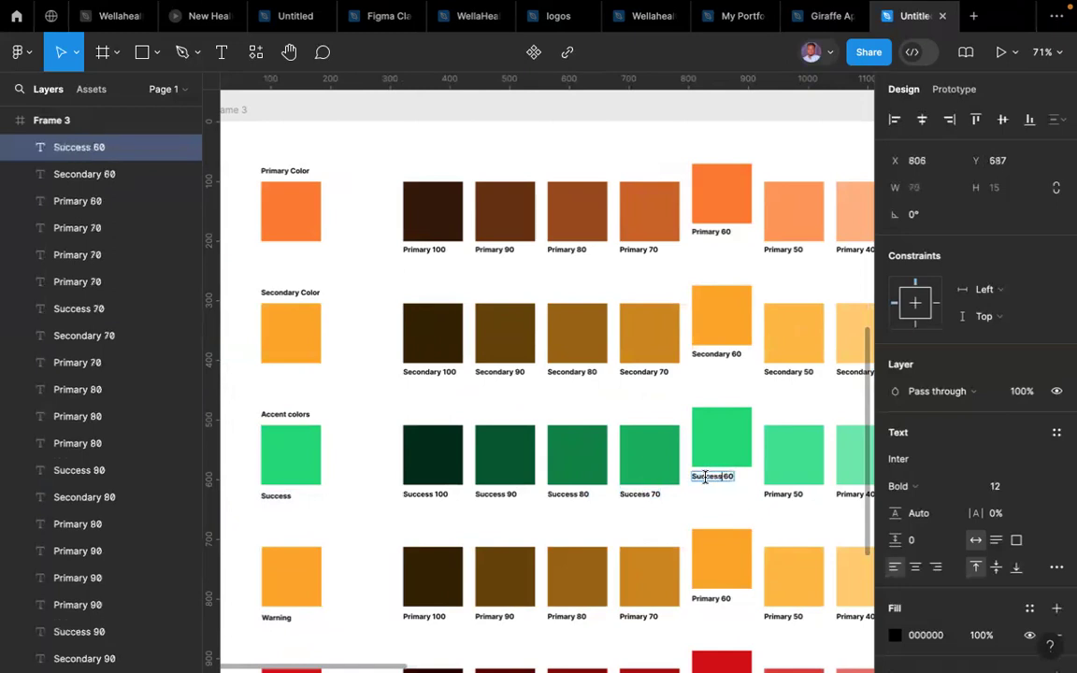
- Rename the green row's Primary 50, 40, 30 and 20 labels as Success 50, 40, 30 and 20
scroll(705, 477, "right", 5)
left_click(571, 472)
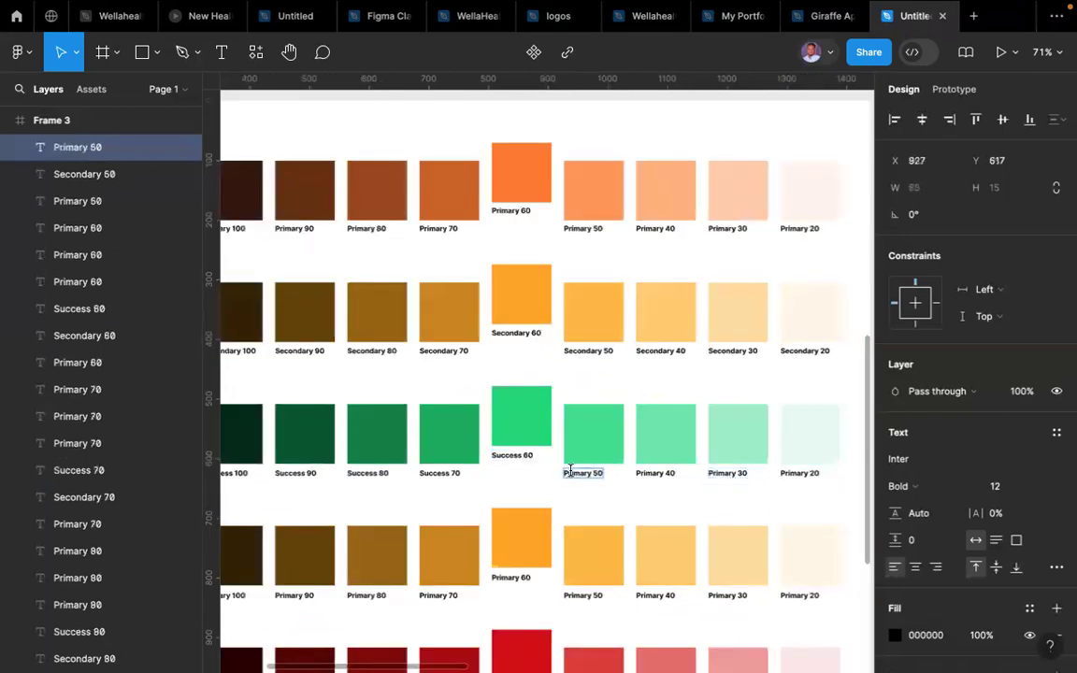
key("ctrl+v")
left_click(644, 473)
key("ctrl+v")
left_click(722, 473)
key("ctrl+v")
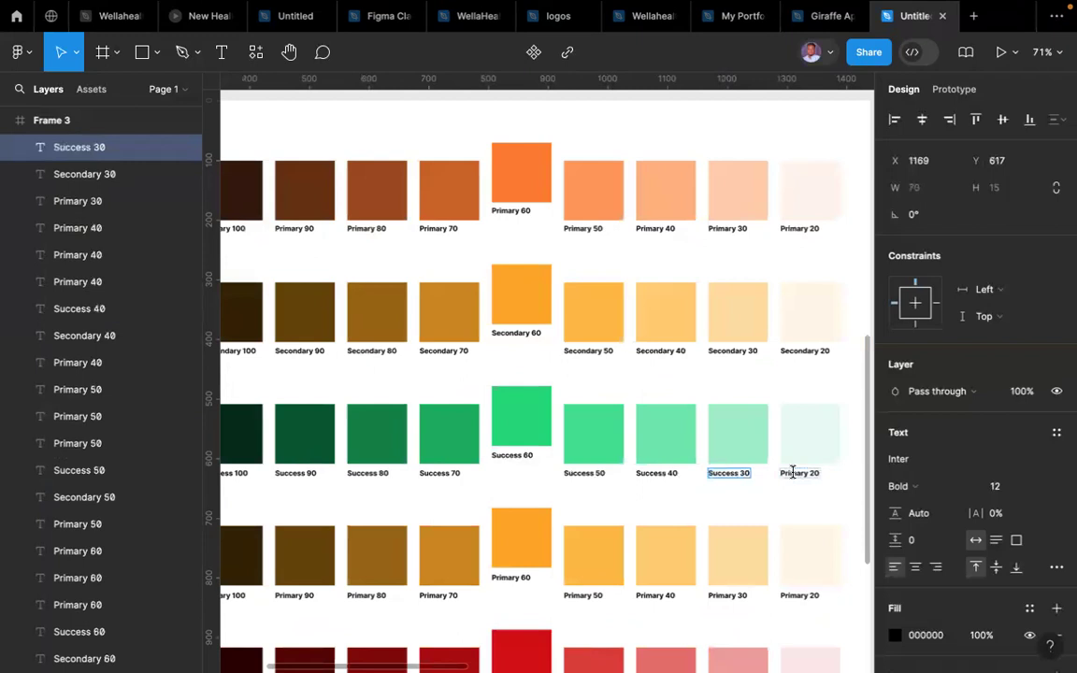
left_click(793, 472)
key("ctrl+v")
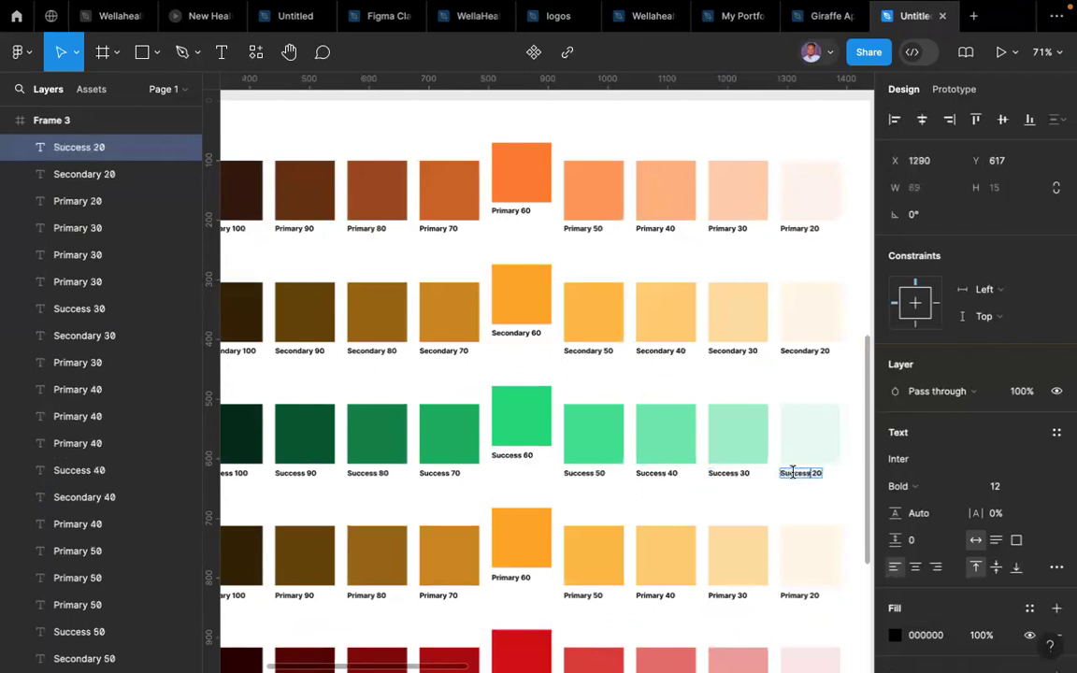
- Copy the word Fail from the red swatch's label and rename its row's Primary 100 label as Fail 100
scroll(793, 473, "left", 3)
scroll(796, 479, "down", 2, "ctrl")
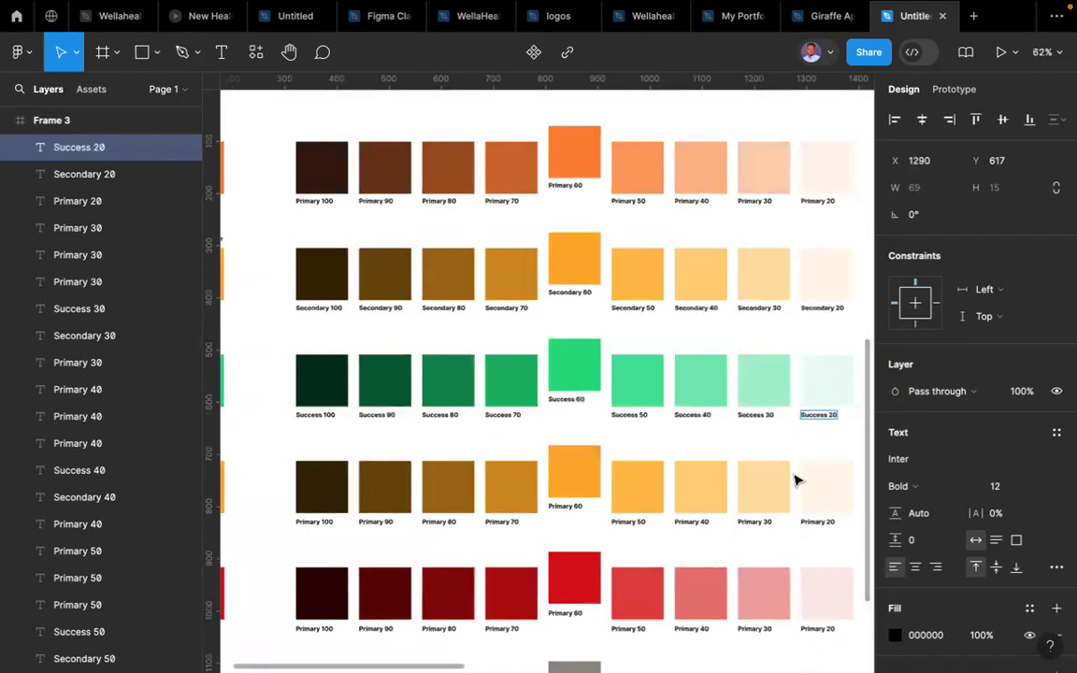
scroll(474, 486, "down", 2)
scroll(349, 468, "left", 2)
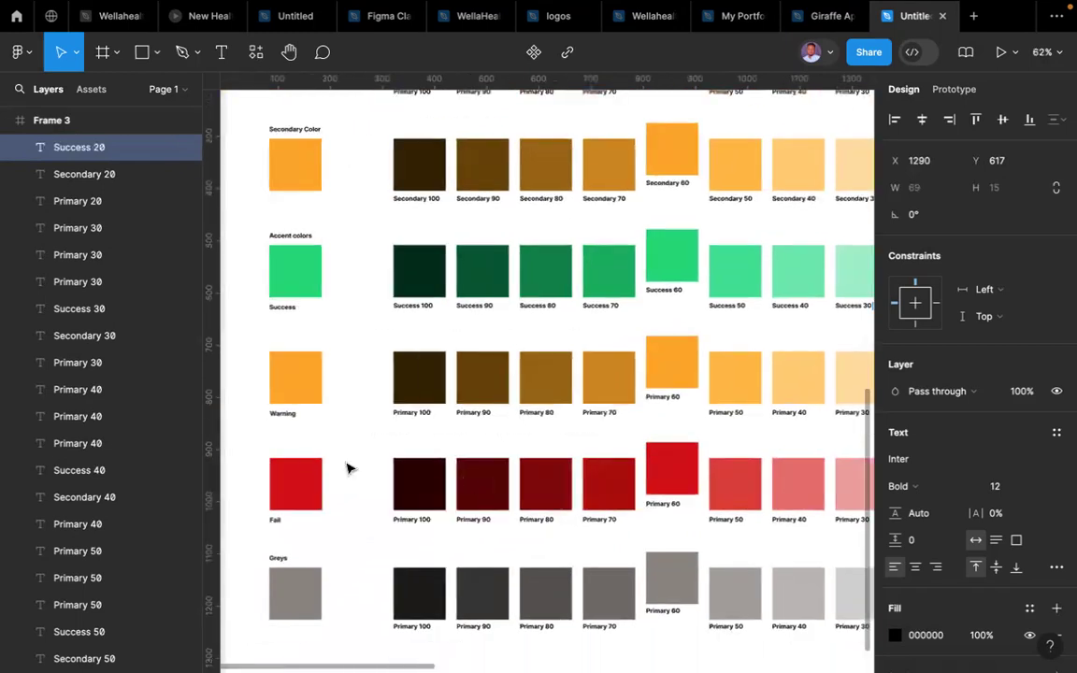
double_click(281, 414)
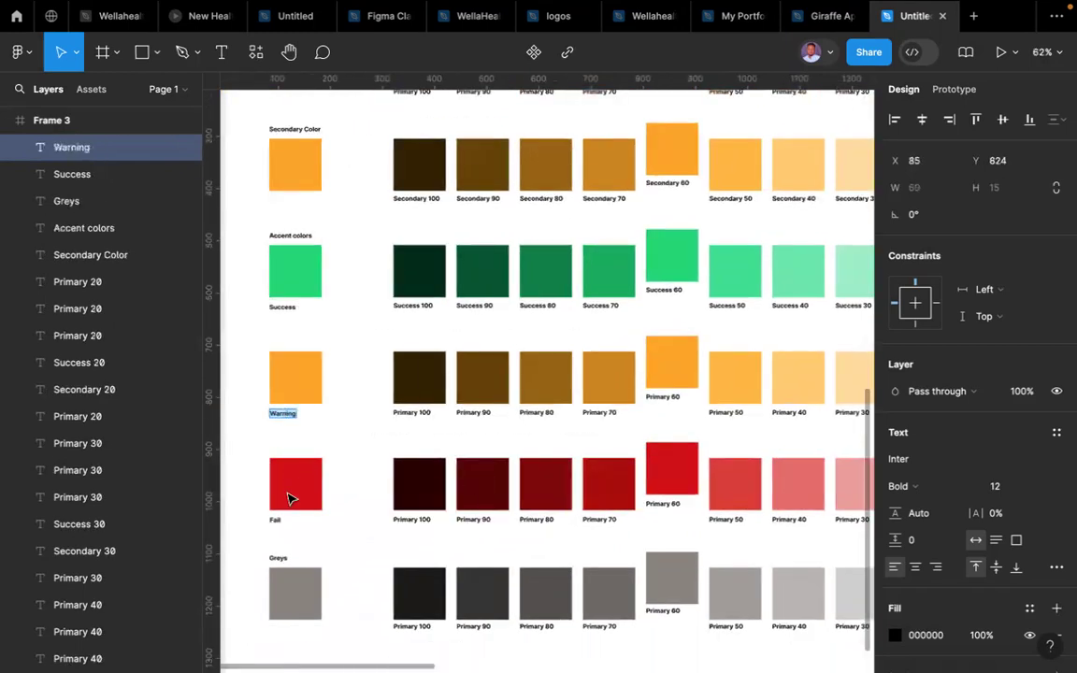
double_click(275, 519)
key("super+c")
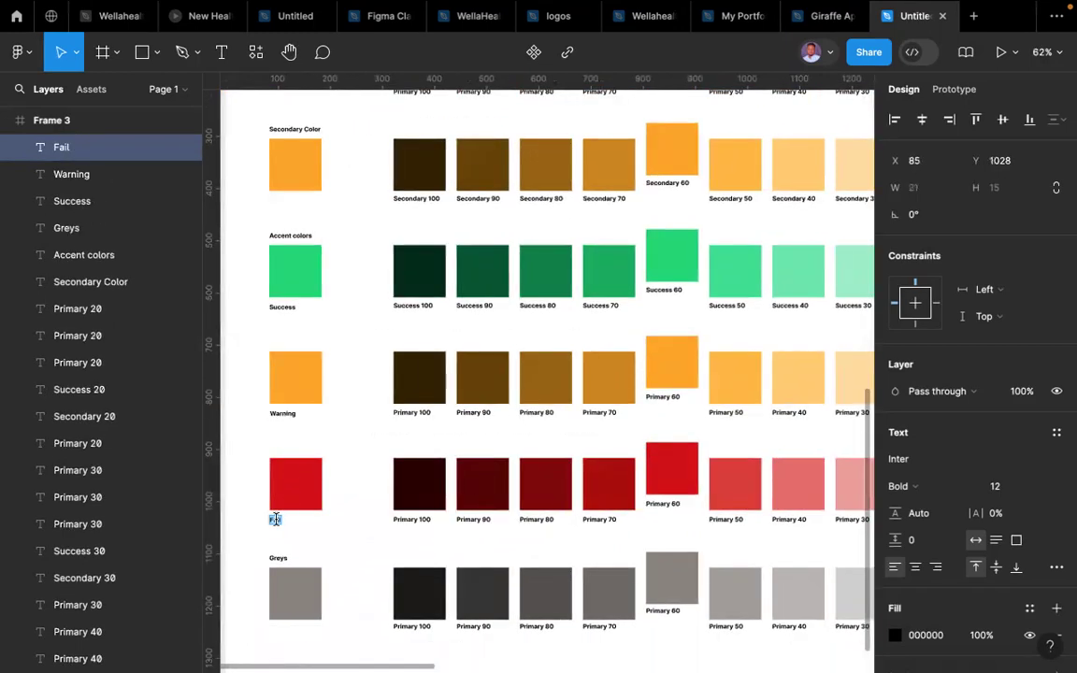
double_click(412, 520)
key("super+v")
- Rename the red row's Primary 90, 80, 70 and 60 labels as Fail 90, 80, 70 and 60
double_click(472, 520)
key("super+v")
double_click(530, 519)
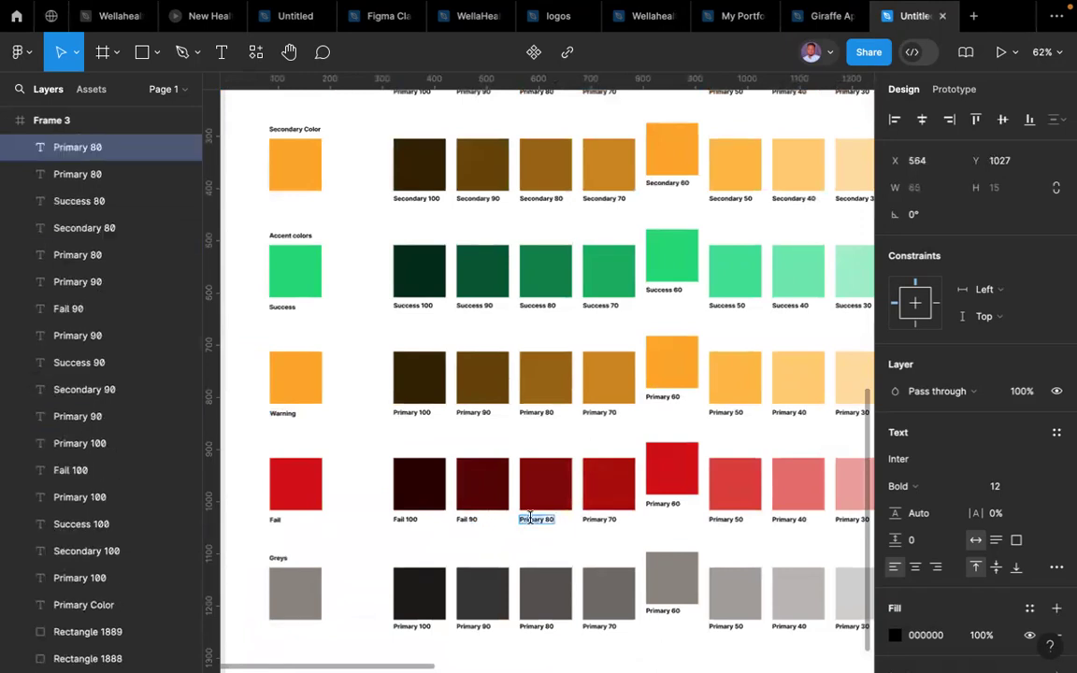
key("super+v")
double_click(595, 519)
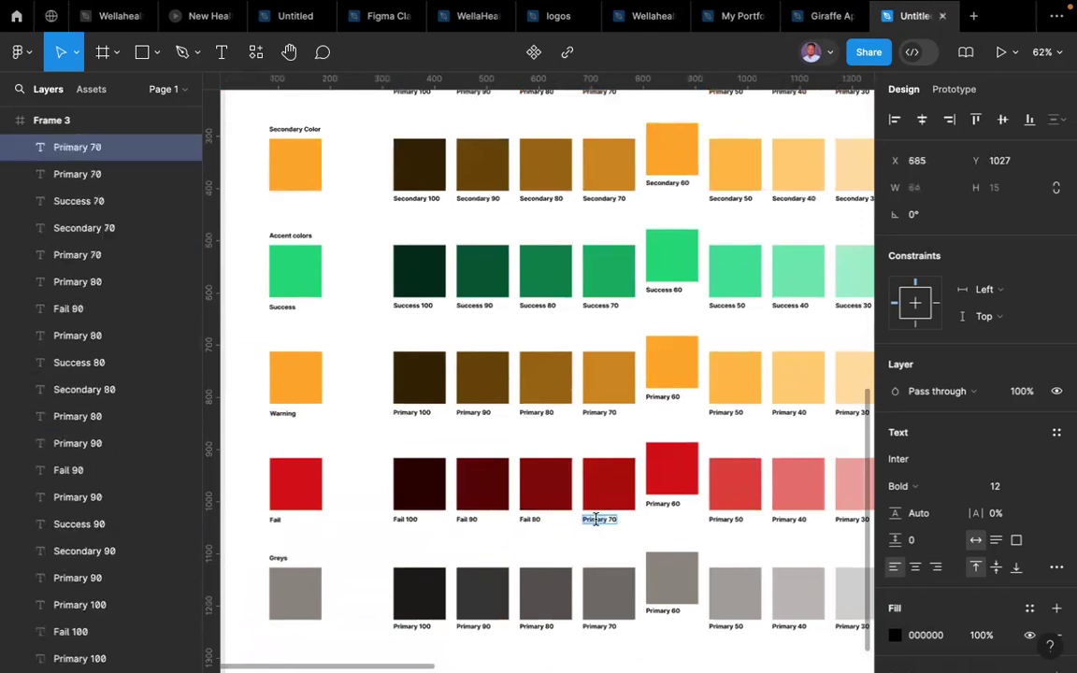
key("super+v")
double_click(657, 505)
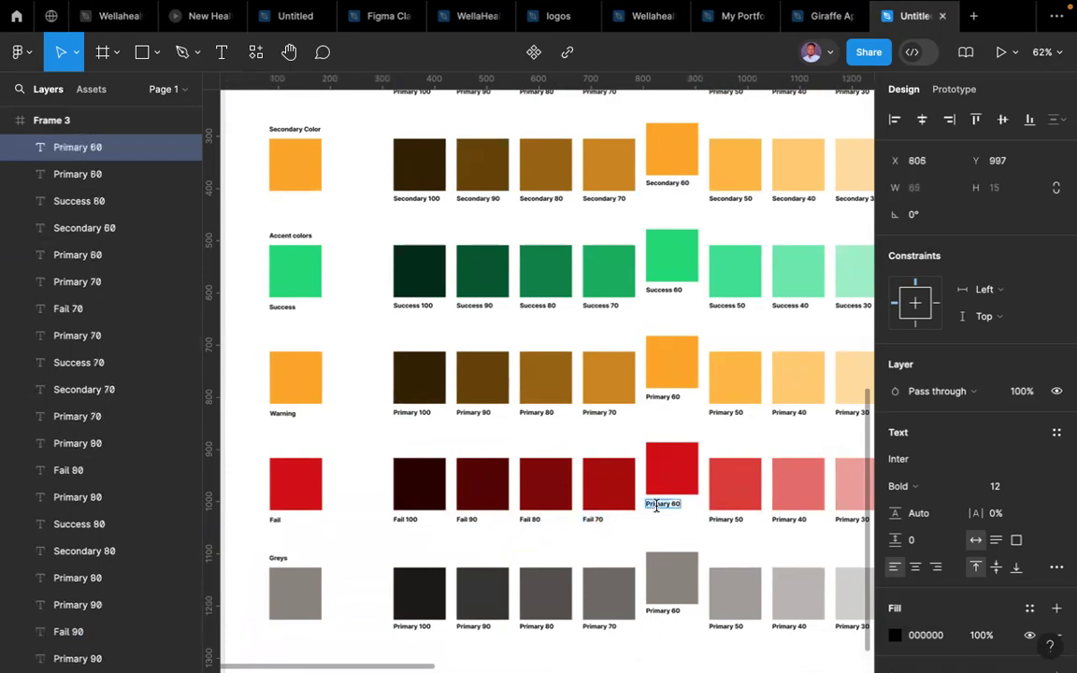
key("super+v")
- Rename the red row's Primary 50, 40, 30 and 20 labels as Fail 50, 40, 30 and 20
double_click(728, 519)
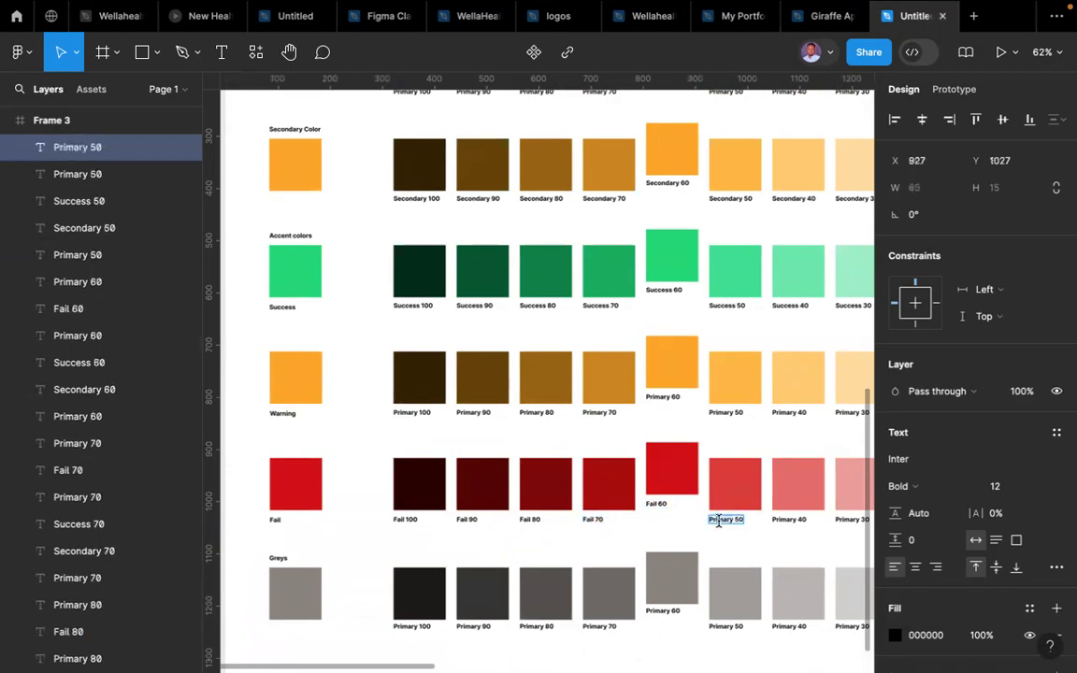
key("super+v")
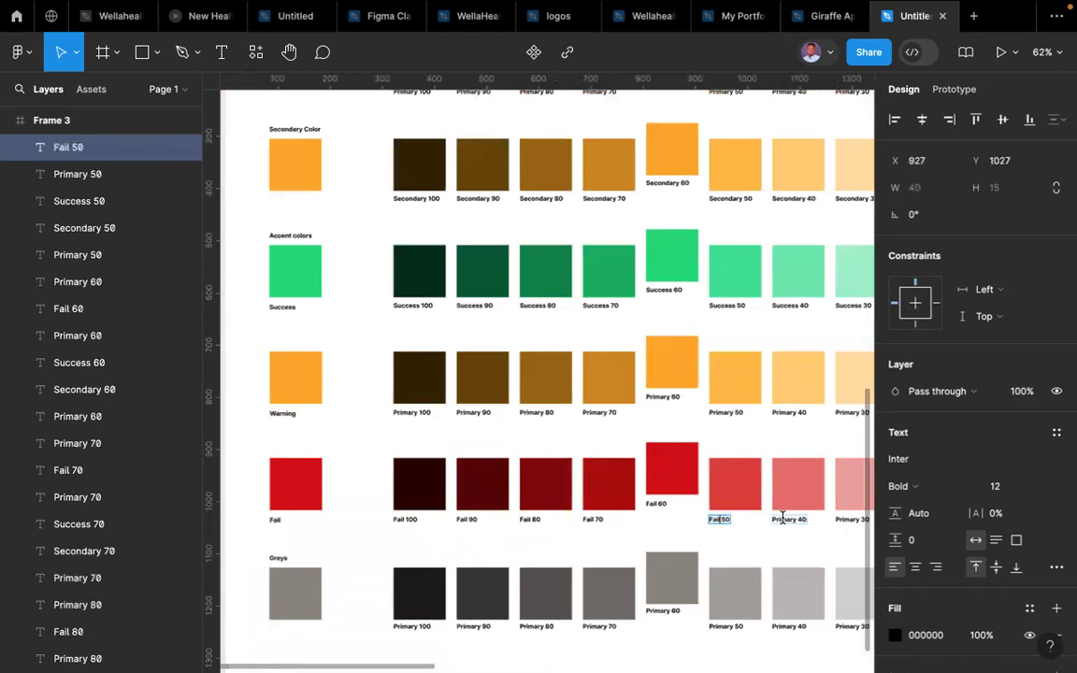
double_click(783, 519)
key("super+v")
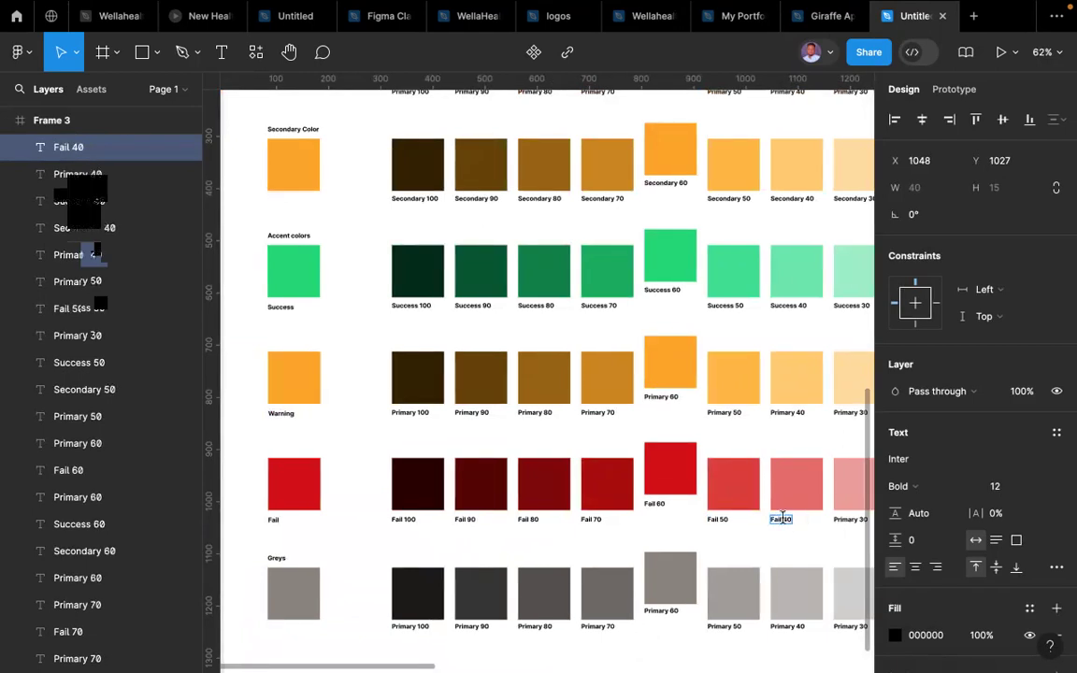
scroll(664, 506, "right", 4)
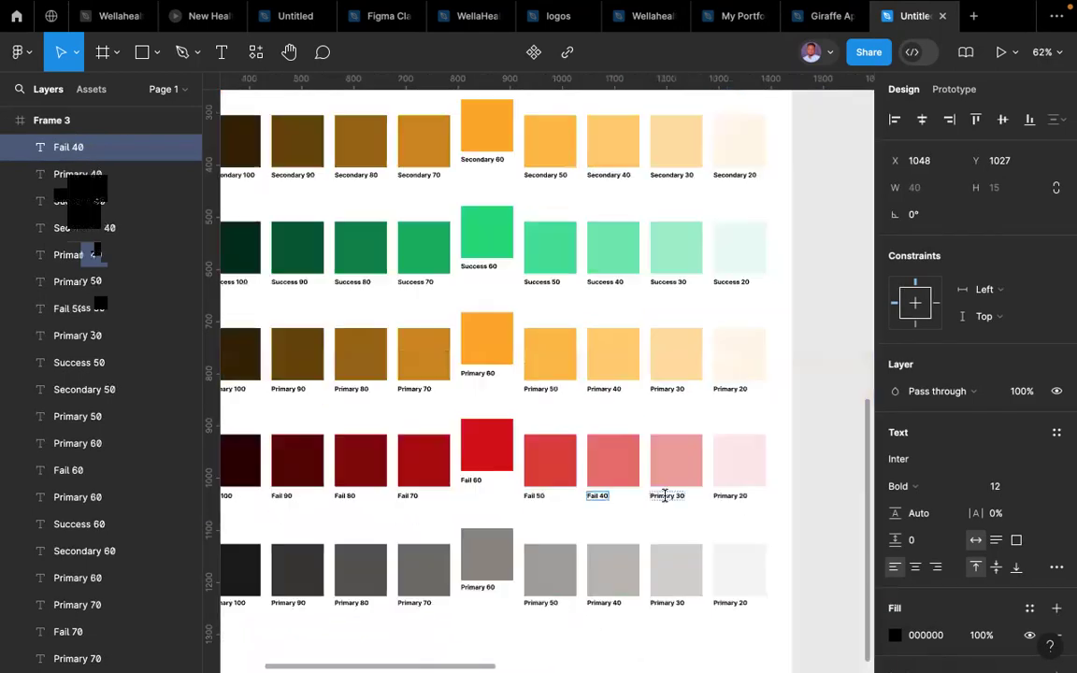
double_click(665, 496)
key("super+v")
double_click(726, 495)
type("Fail 20")
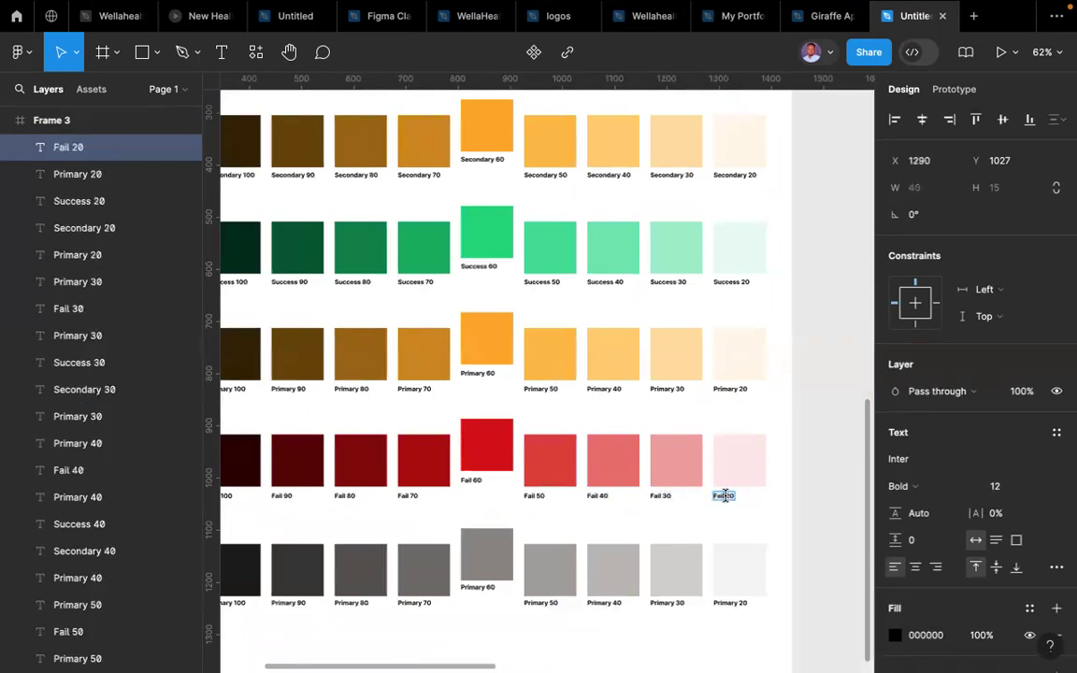
scroll(726, 496, "down", 5)
scroll(726, 495, "up", 4)
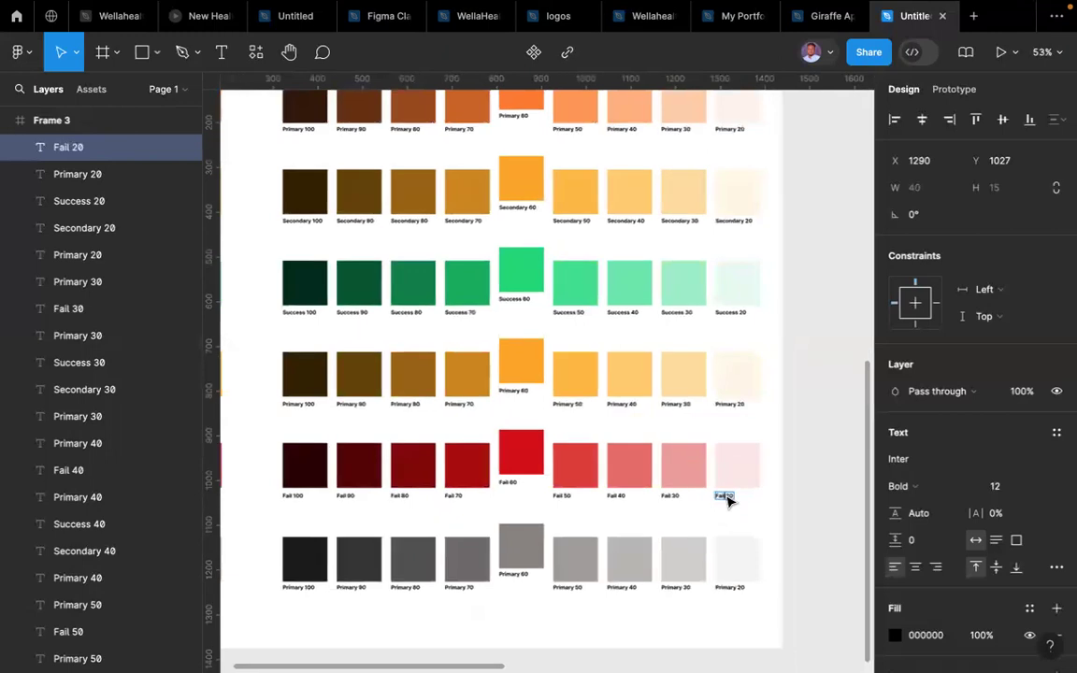
scroll(728, 502, "down", 5)
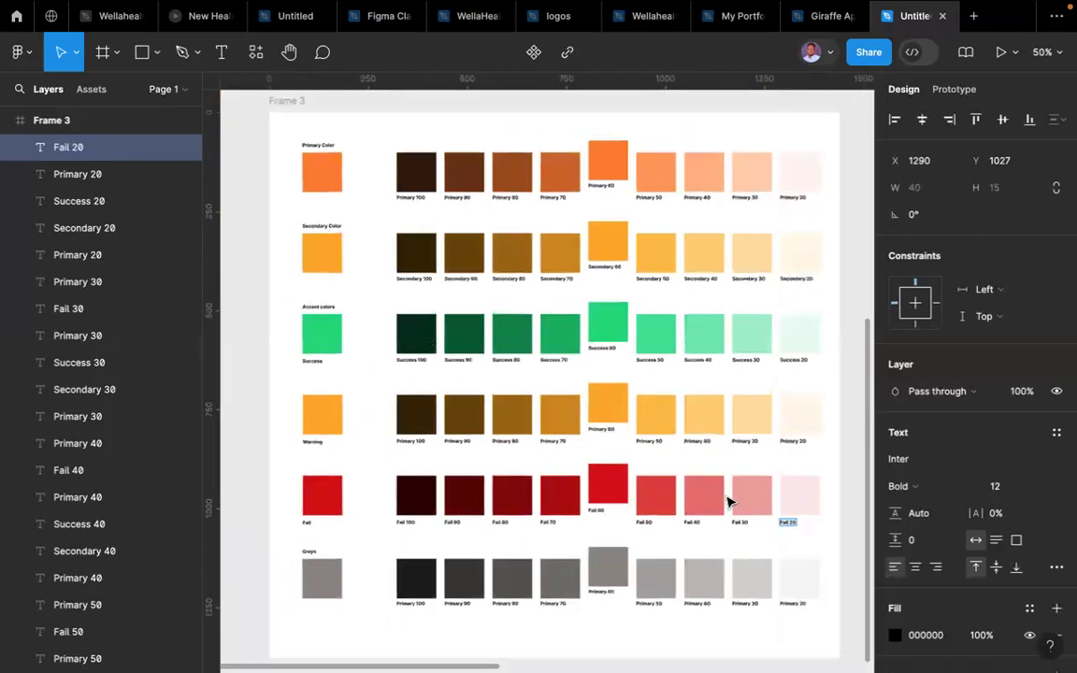
scroll(714, 496, "up", 2)
scroll(448, 185, "up", 2)
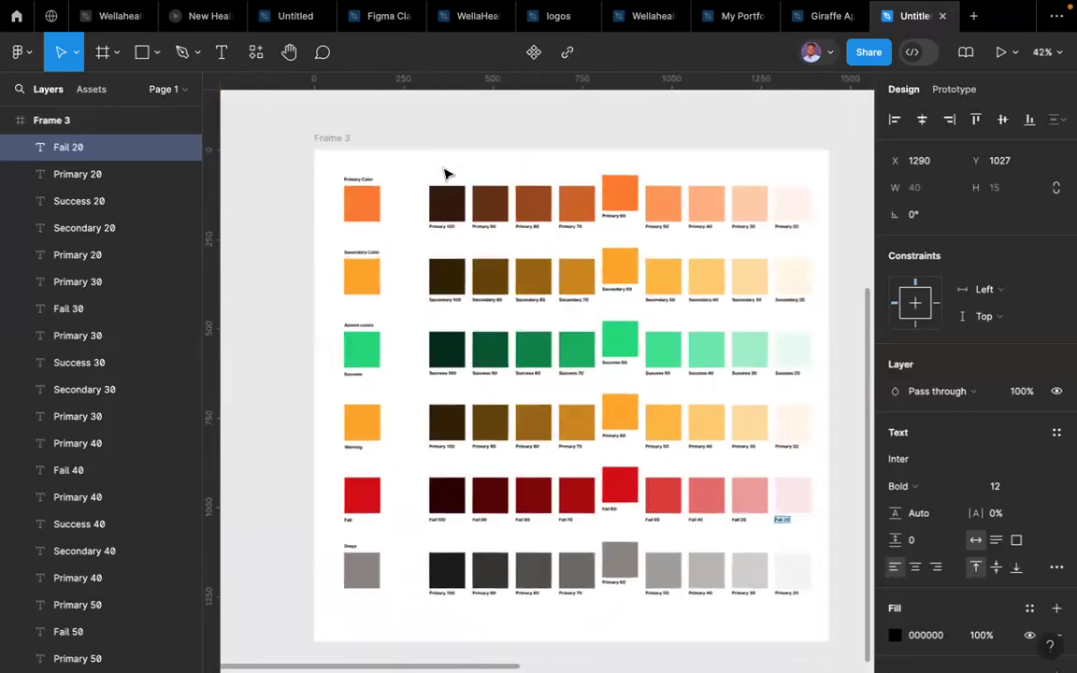
left_click(445, 174)
scroll(445, 174, "right", 3)
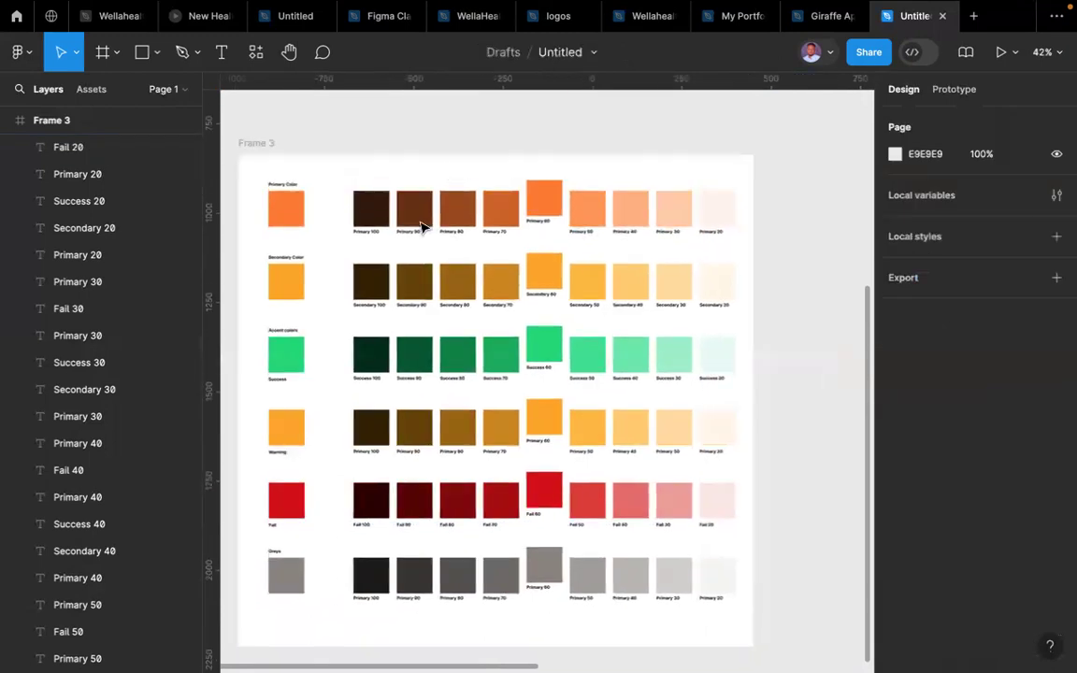
left_click(547, 205)
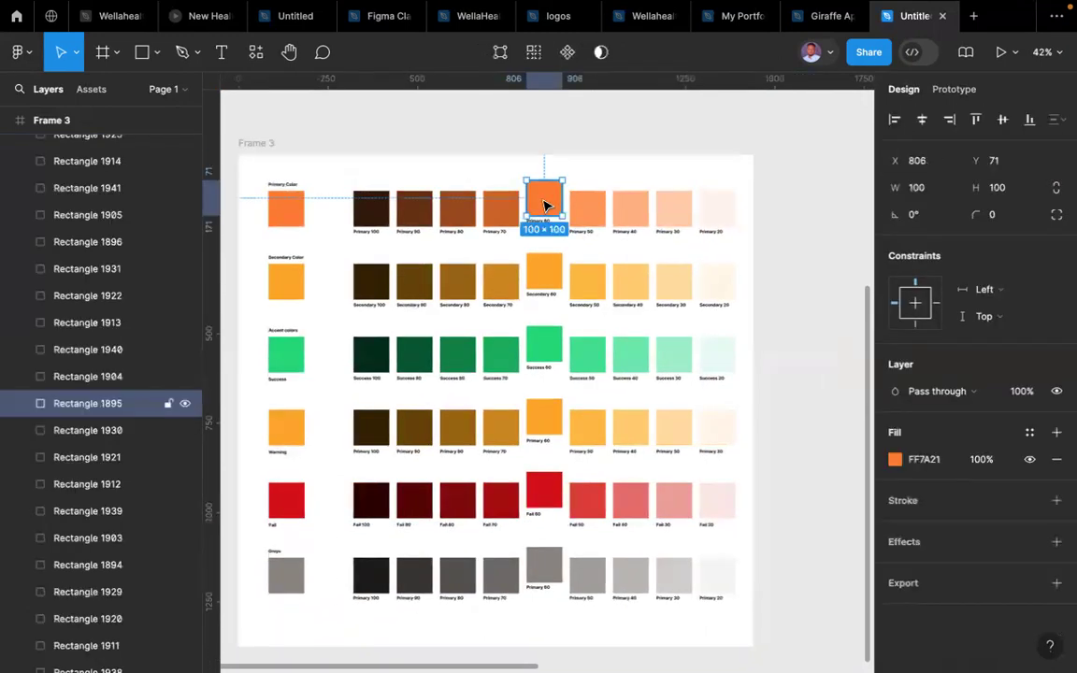
- Start a new local color style named Primary with the description "Main product color"
left_click(785, 252)
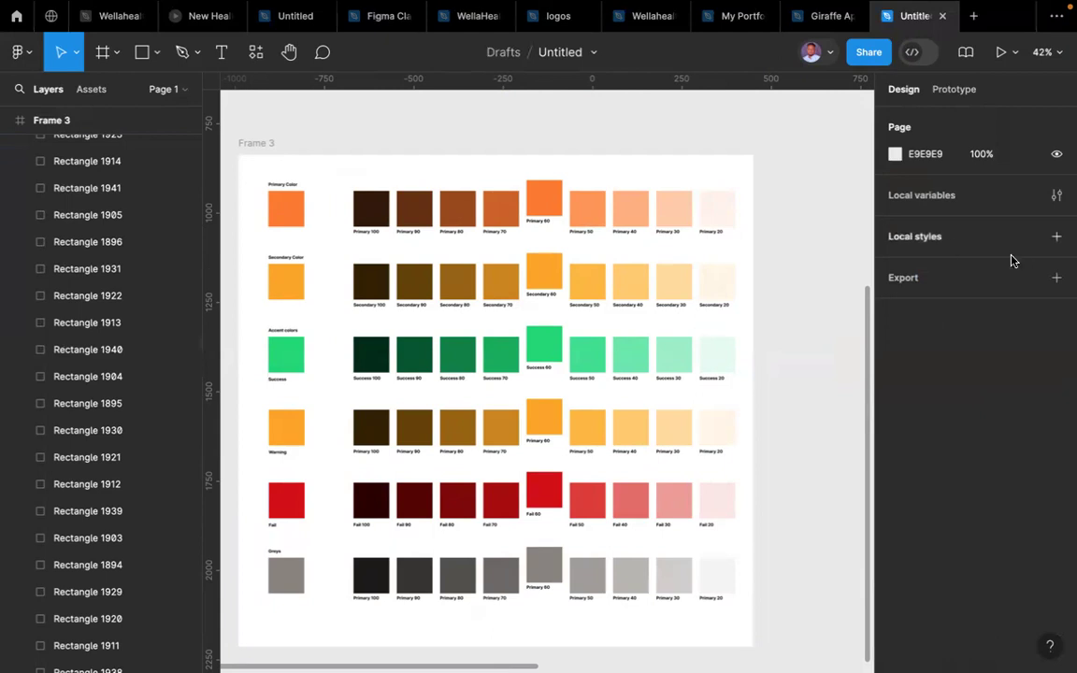
left_click(1056, 240)
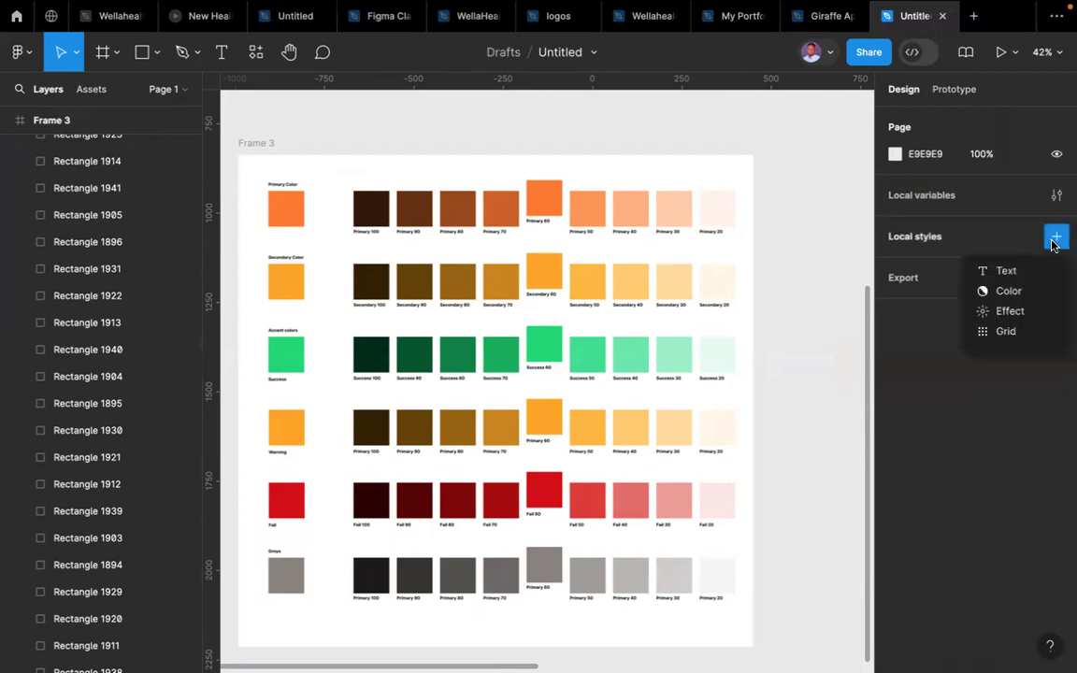
left_click(1008, 292)
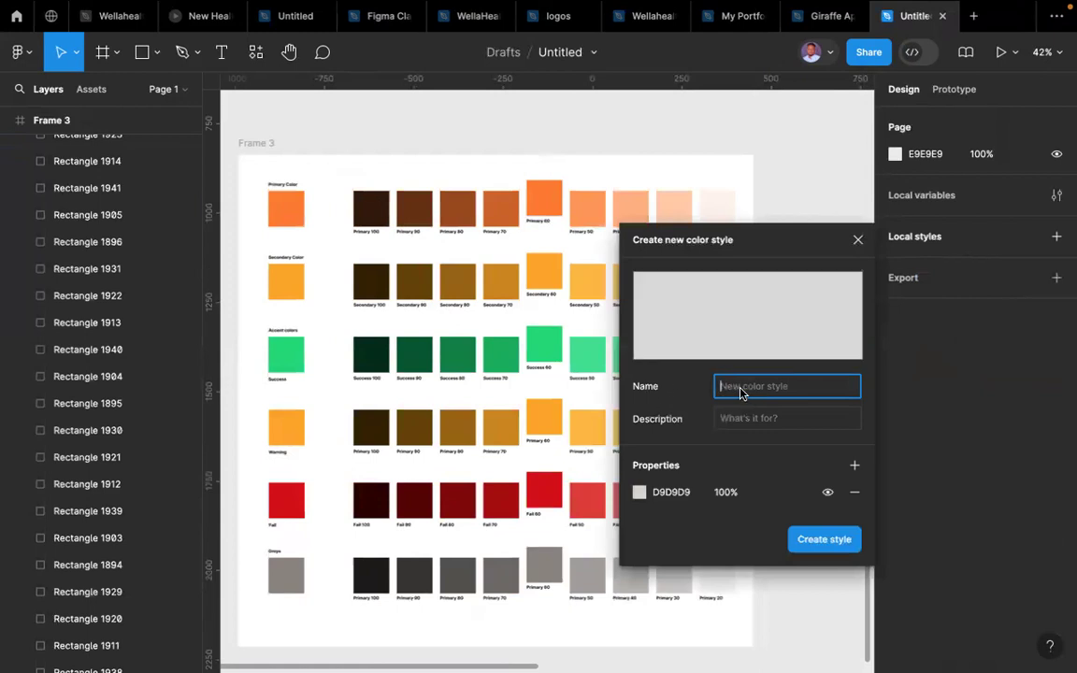
type("Primary")
left_click(745, 420)
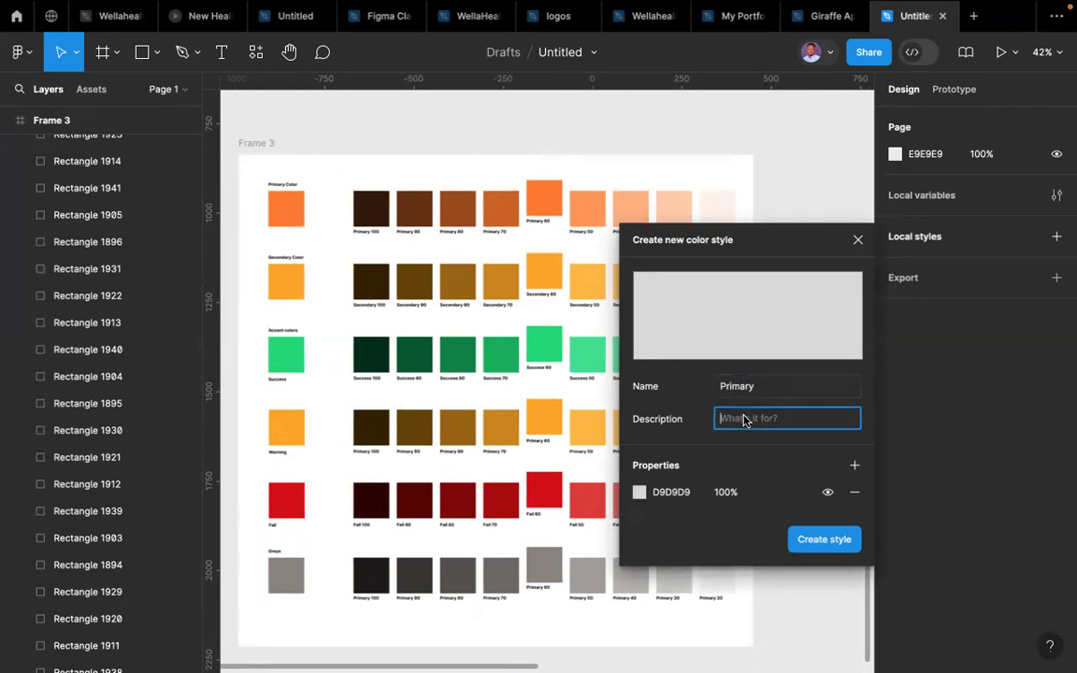
type("primary")
key("BackSpace")
type("Ma")
- Sample FF7A21 from the Primary Color swatch as the style's fill and create the style
left_click(639, 498)
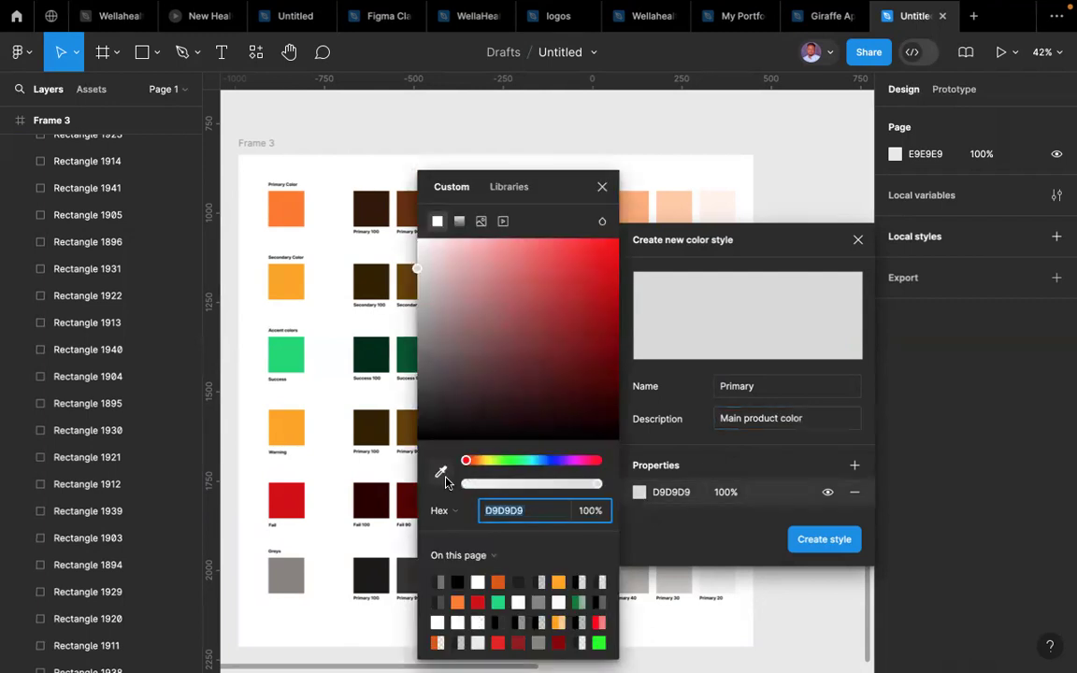
left_click(445, 481)
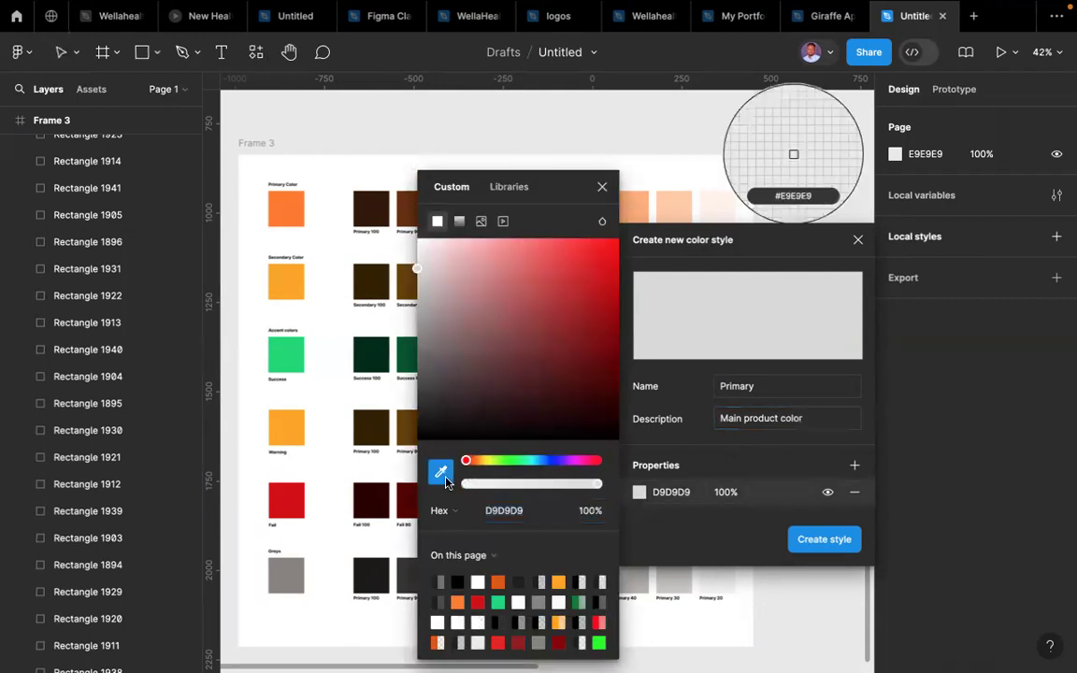
left_click(292, 216)
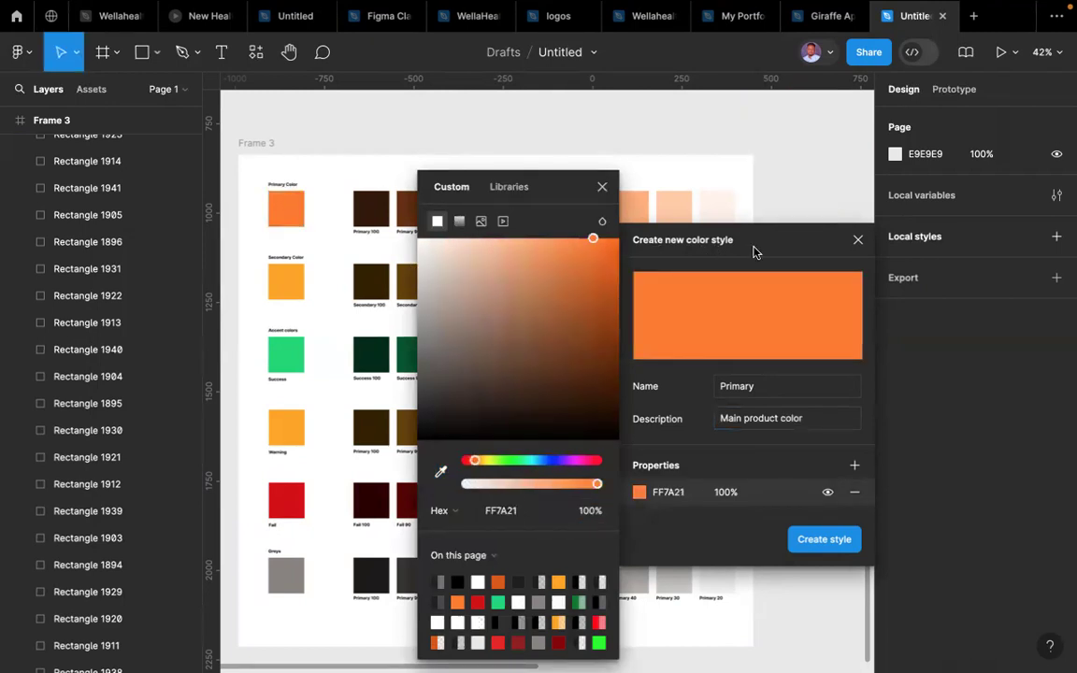
left_click(825, 541)
- Check the Primary color style's name, description and fill in its edit settings without changing them
left_click(924, 307)
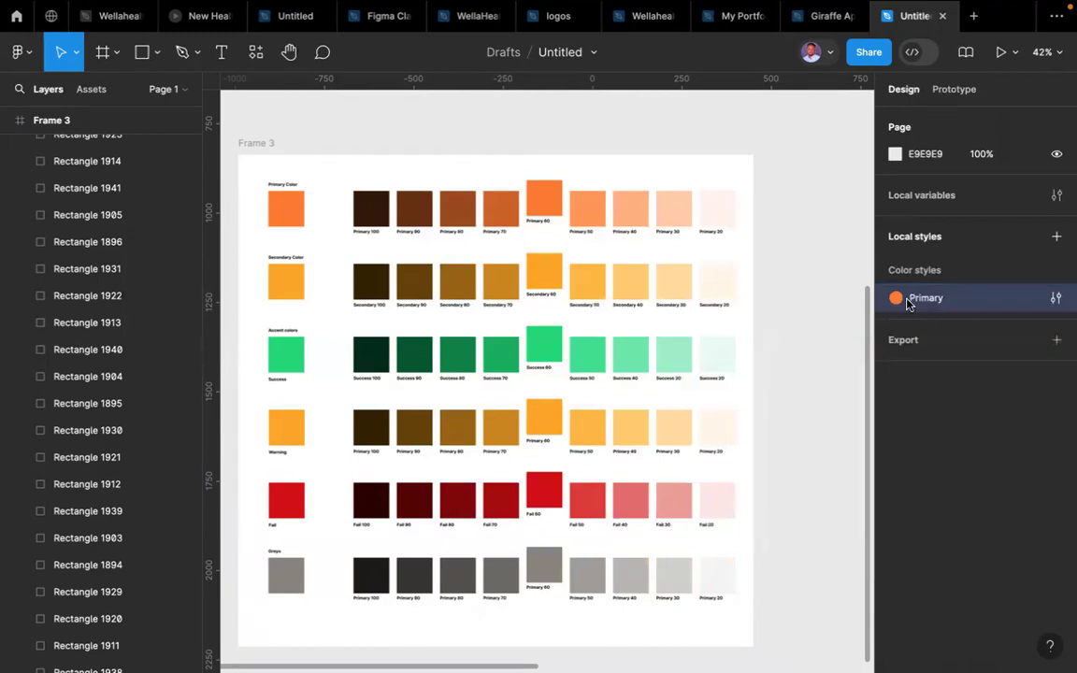
double_click(908, 303)
left_click(896, 303)
double_click(896, 303)
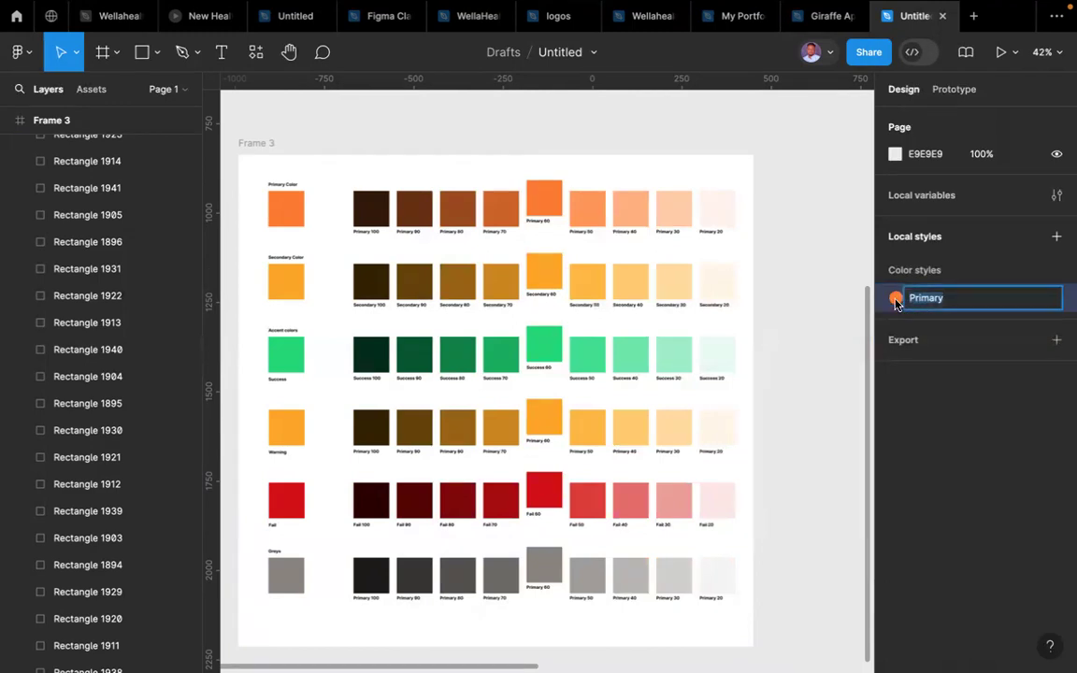
left_click(844, 297)
scroll(845, 298, "right", 3)
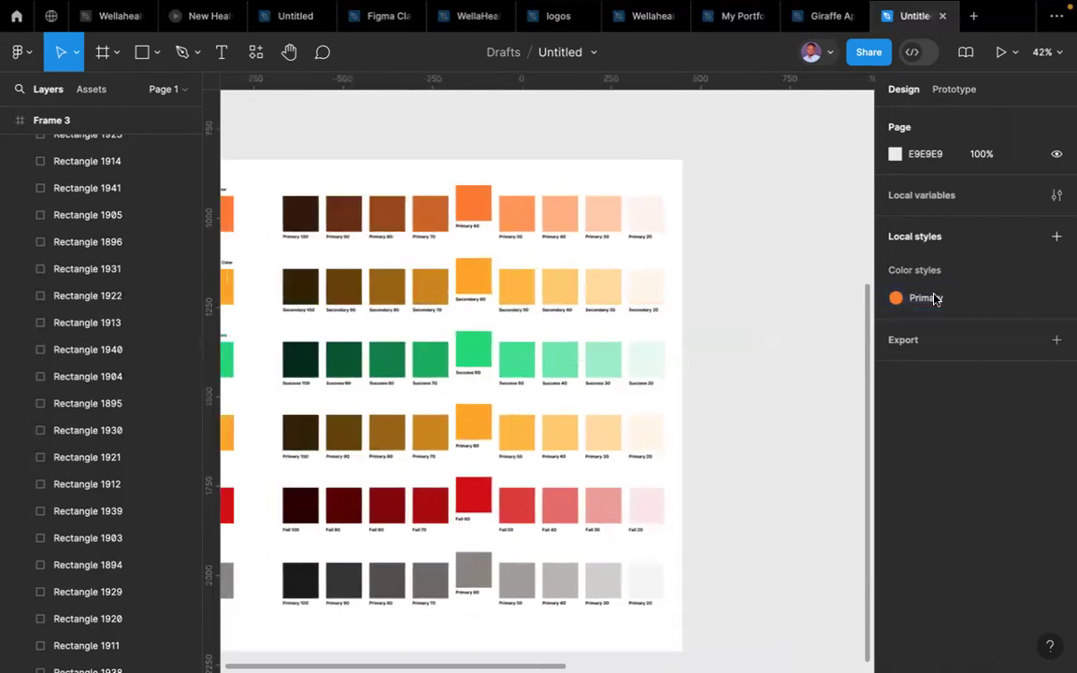
left_click(1056, 297)
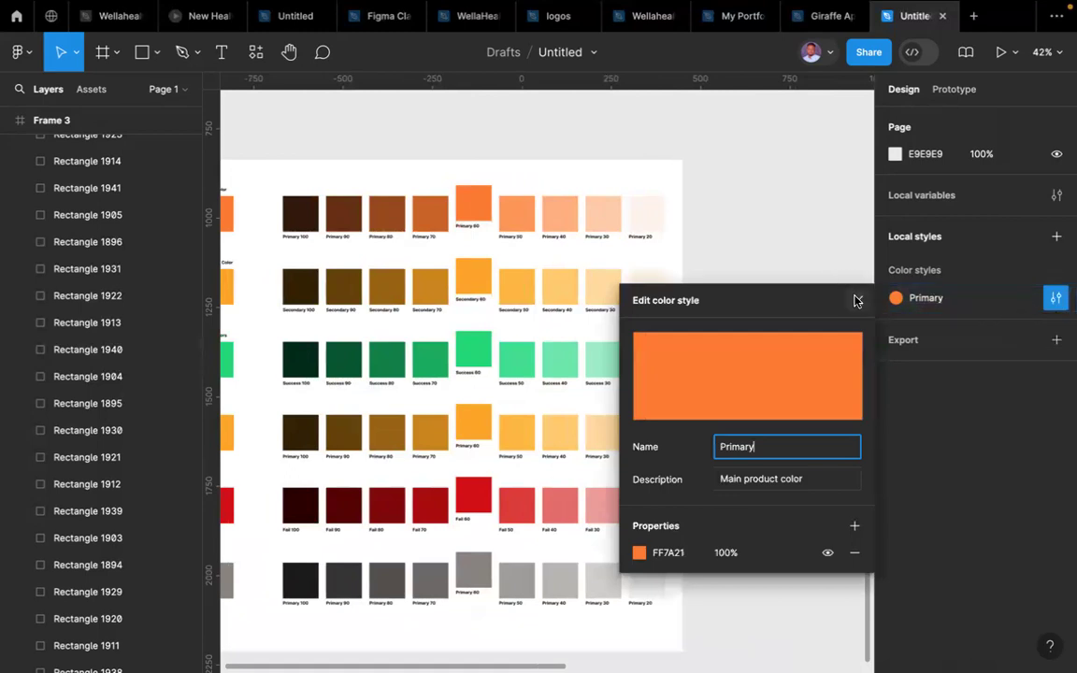
left_click(759, 249)
- Create a color style named Primary 100 from the fills of the darkest swatch in the Primary Color row
scroll(759, 248, "left", 2)
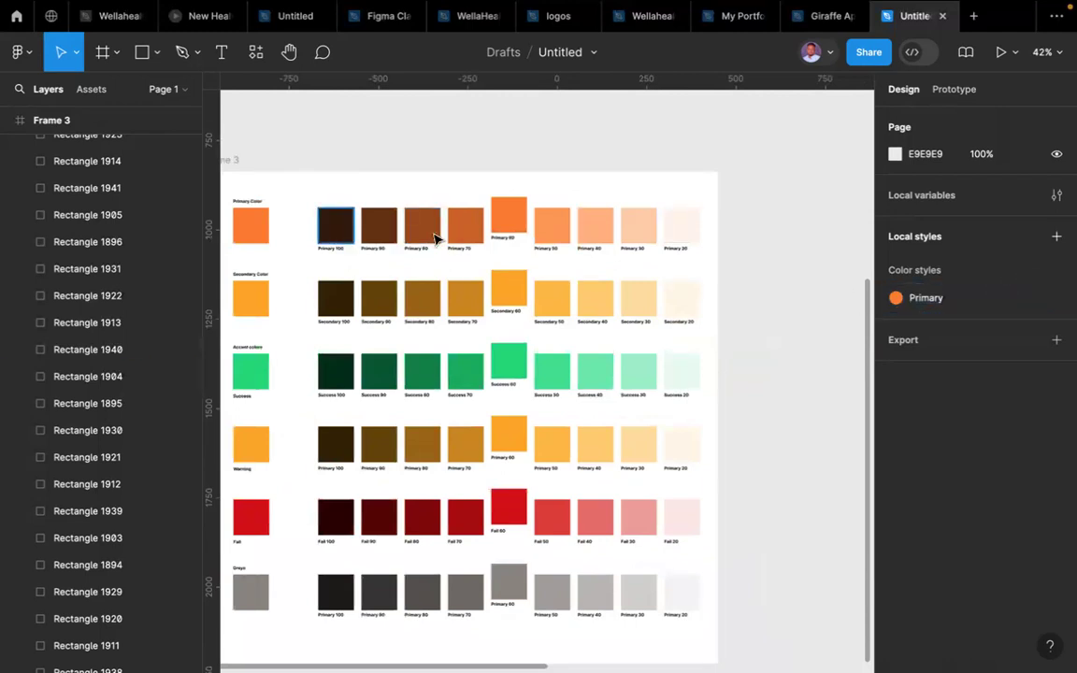
left_click(330, 234)
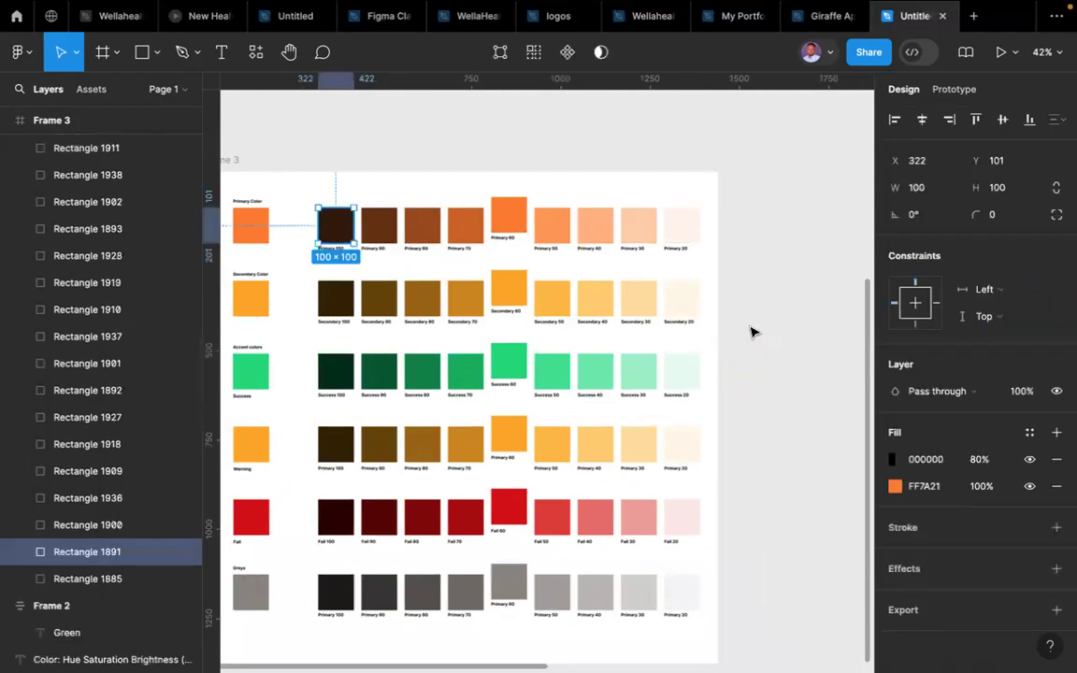
left_click(1056, 433)
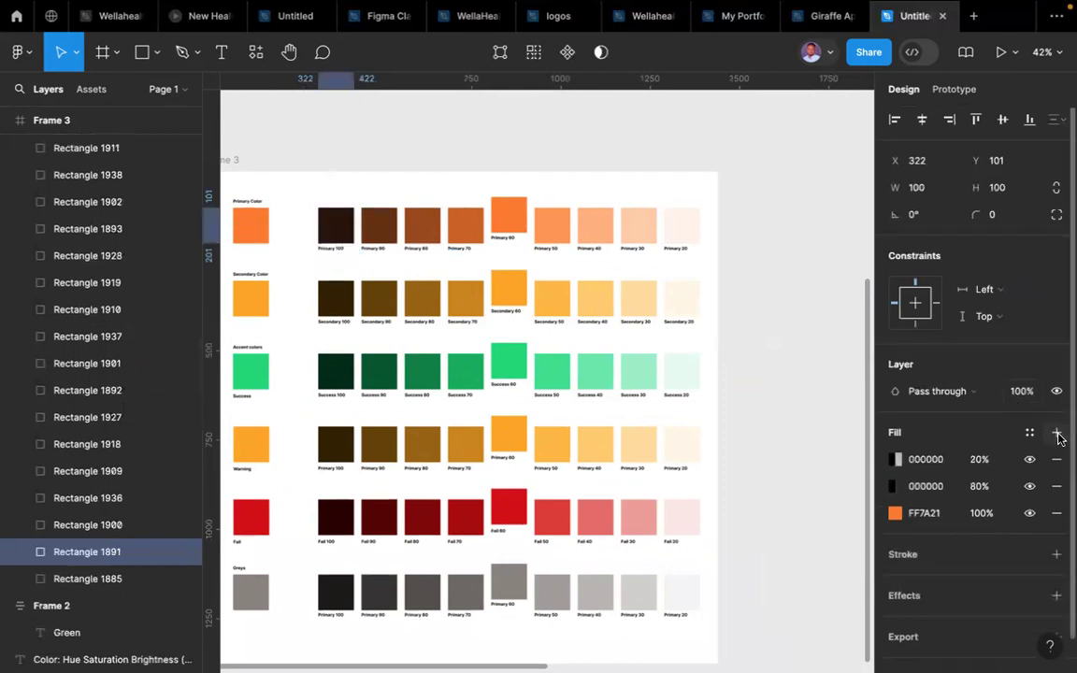
key("ctrl+z")
left_click(1029, 433)
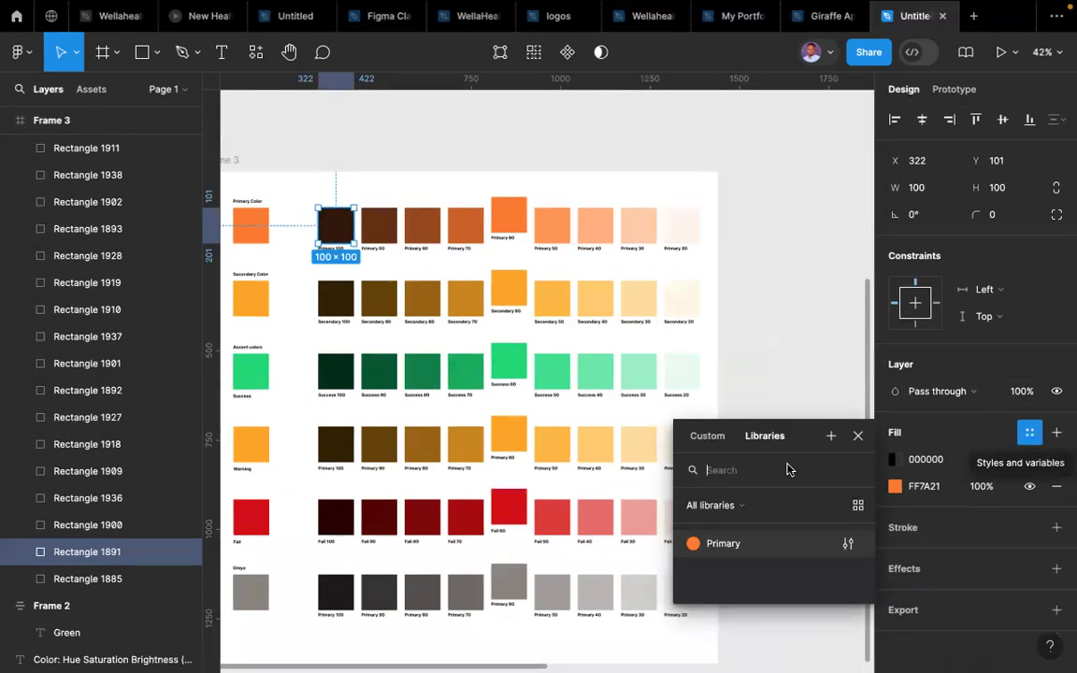
left_click(858, 509)
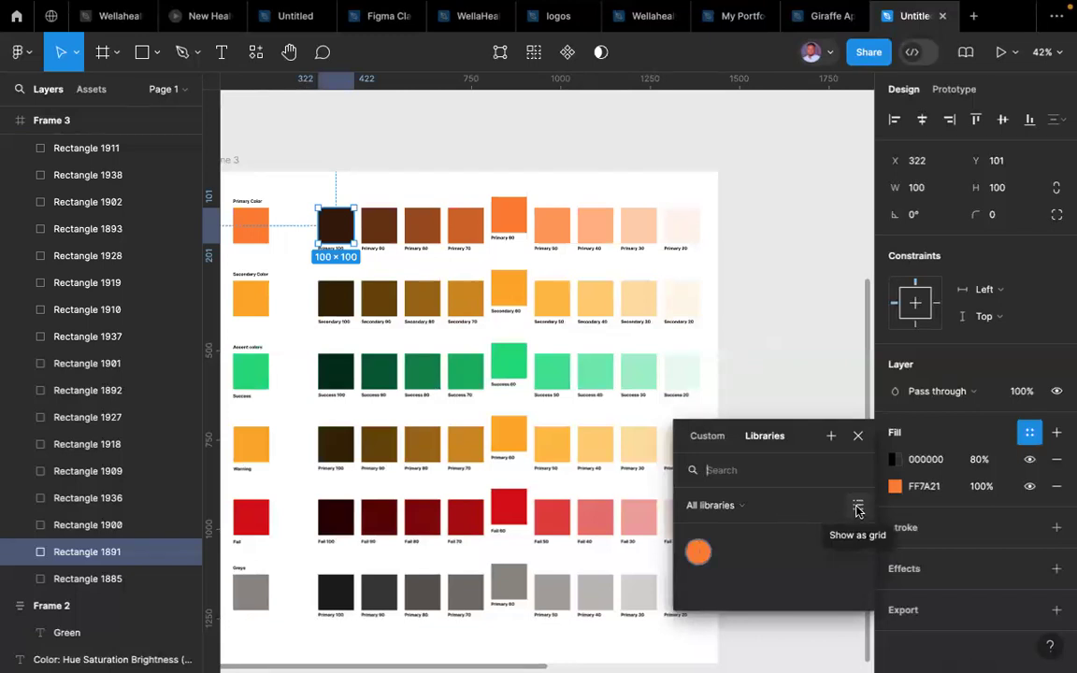
left_click(858, 510)
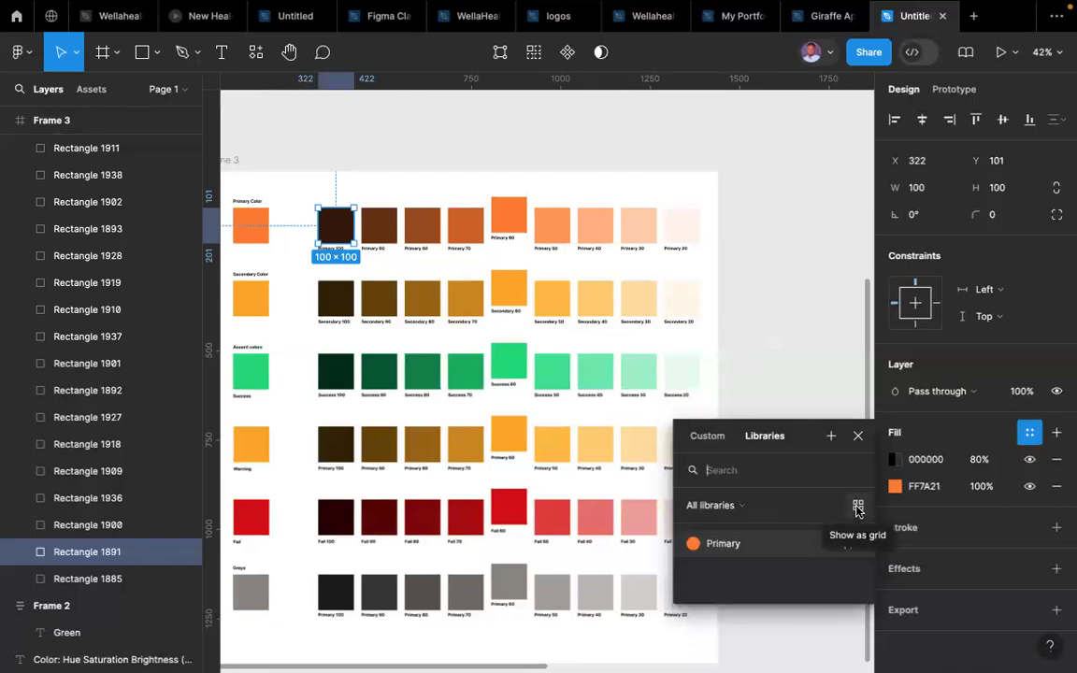
left_click(830, 439)
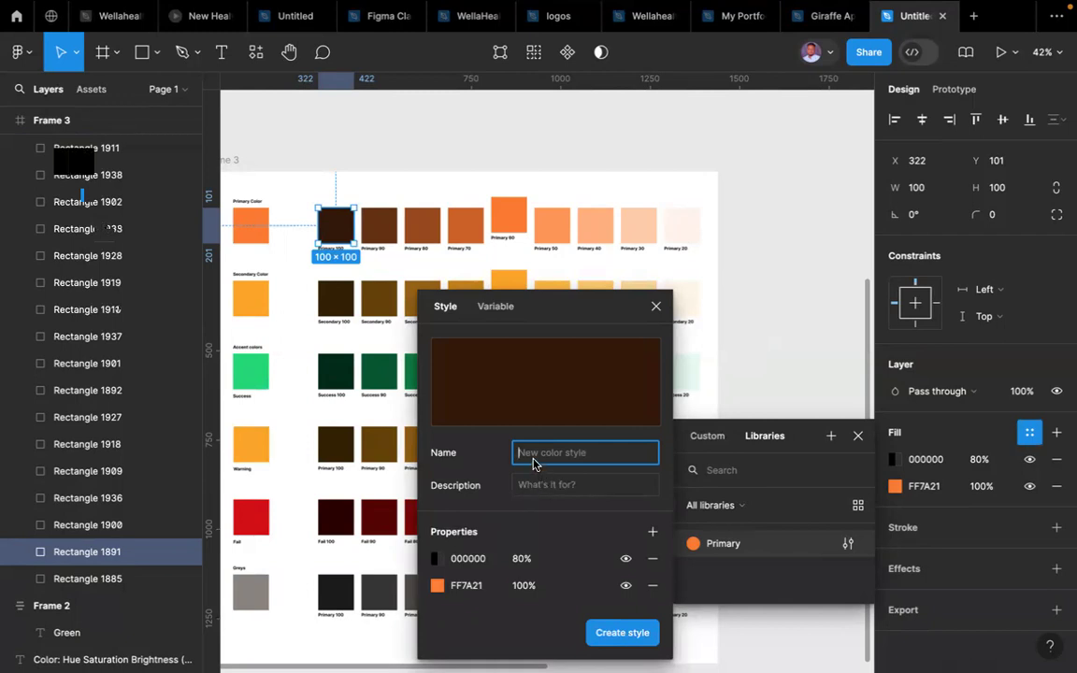
type("Primary 100")
left_click(632, 630)
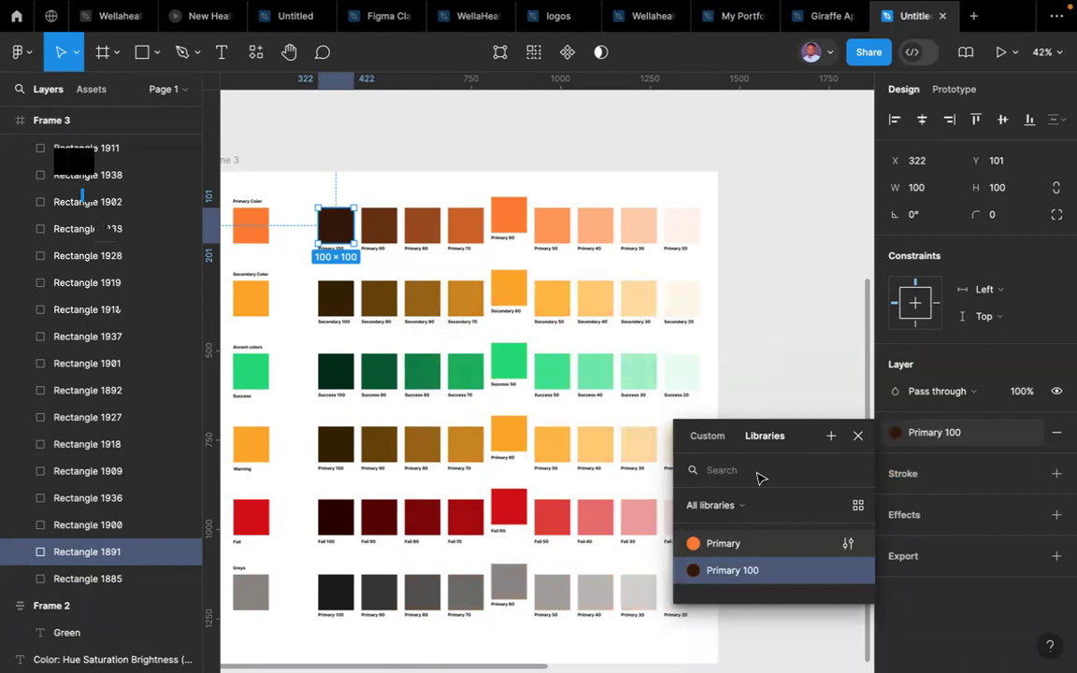
left_click(788, 354)
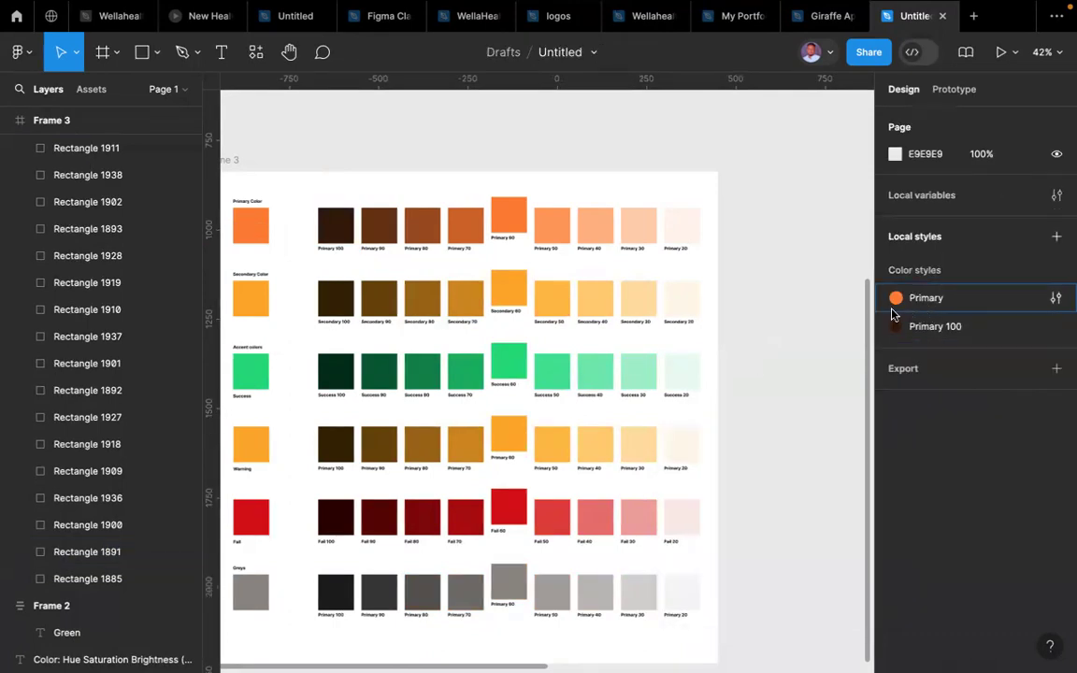
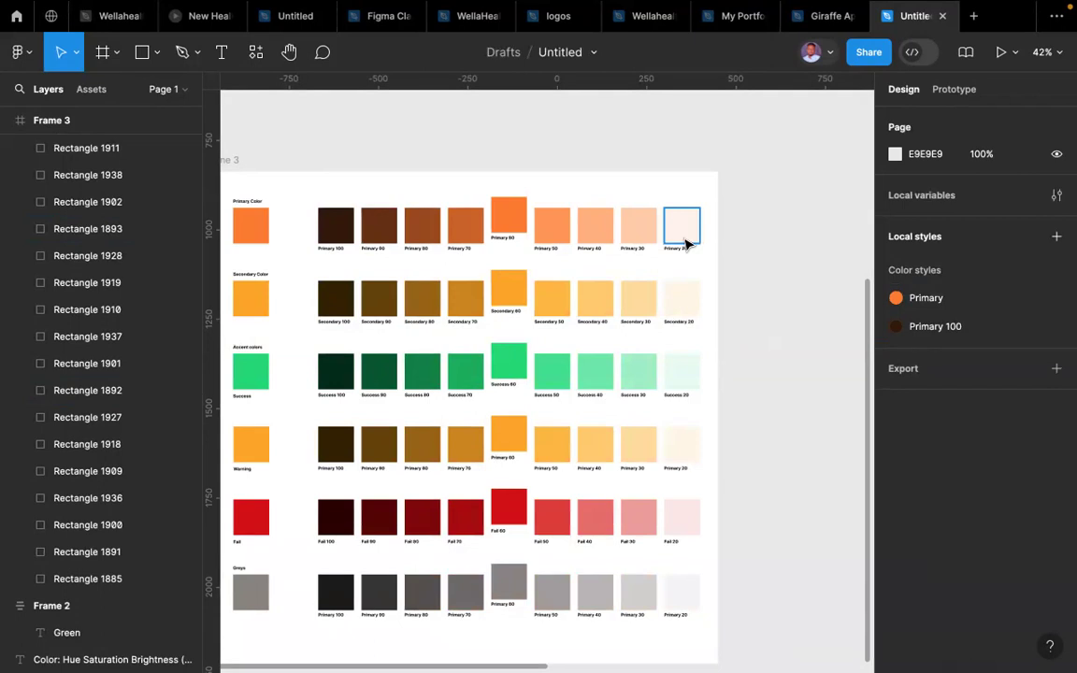
- Run the Foundation: Color Generator plugin from the recent plugins
scroll(686, 244, "down", 3)
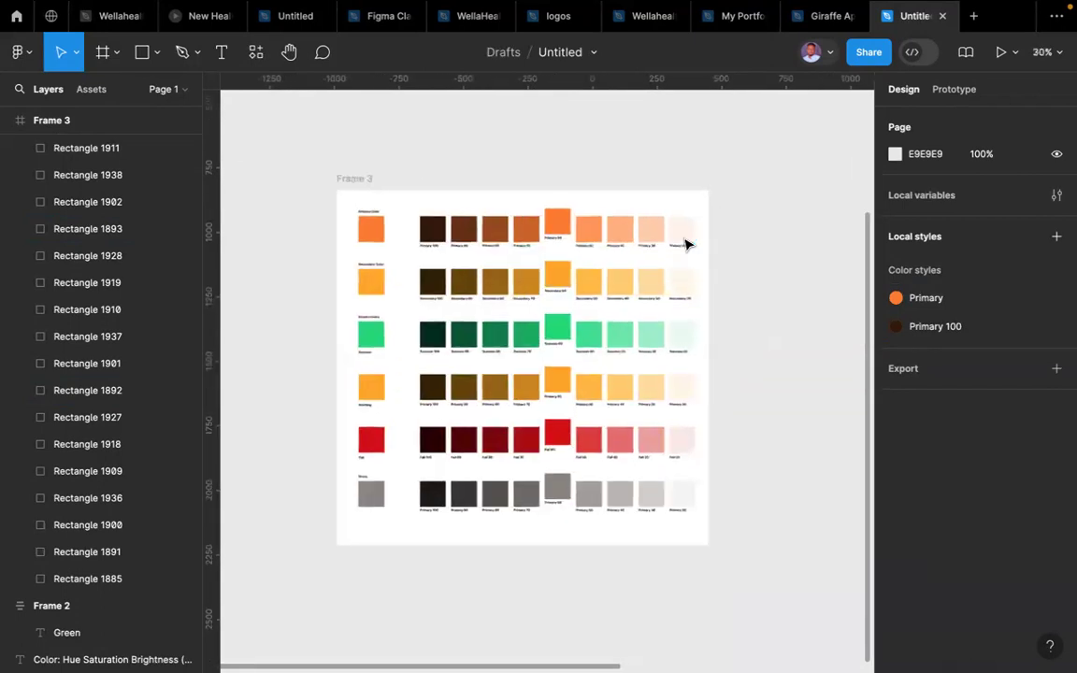
scroll(686, 244, "down", 2)
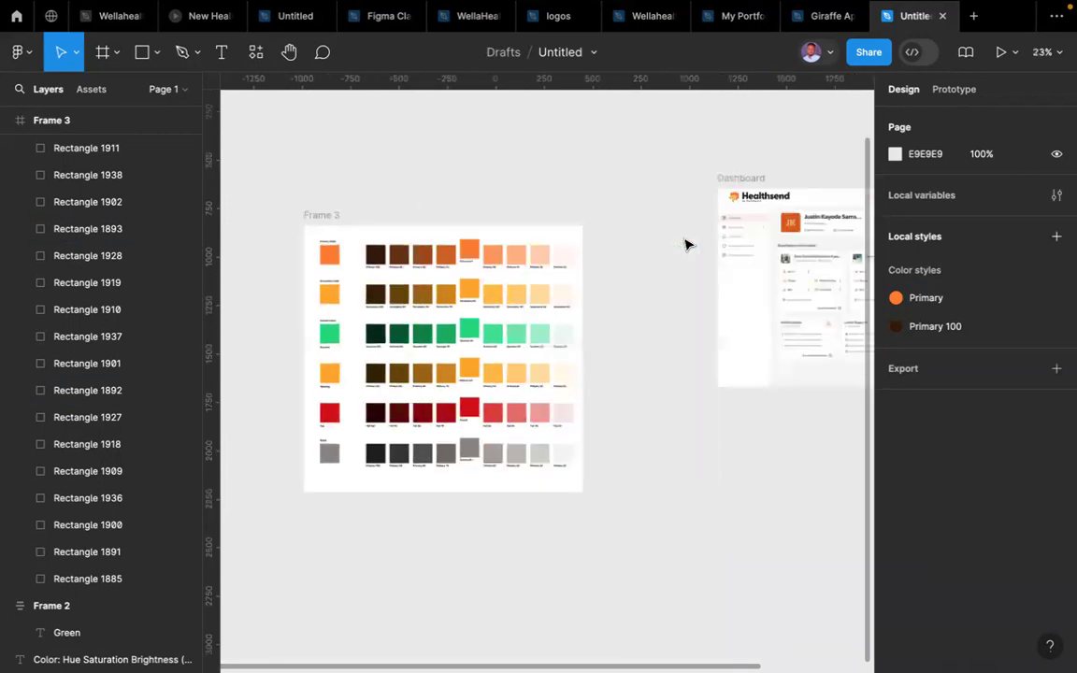
scroll(685, 244, "right", 4)
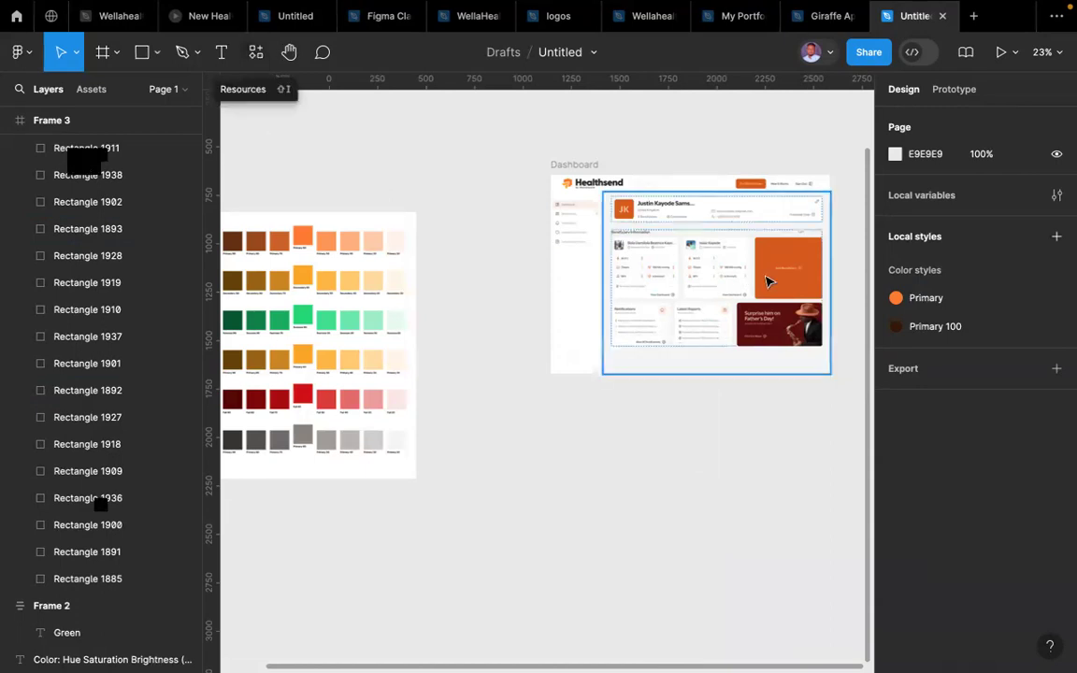
left_click(255, 54)
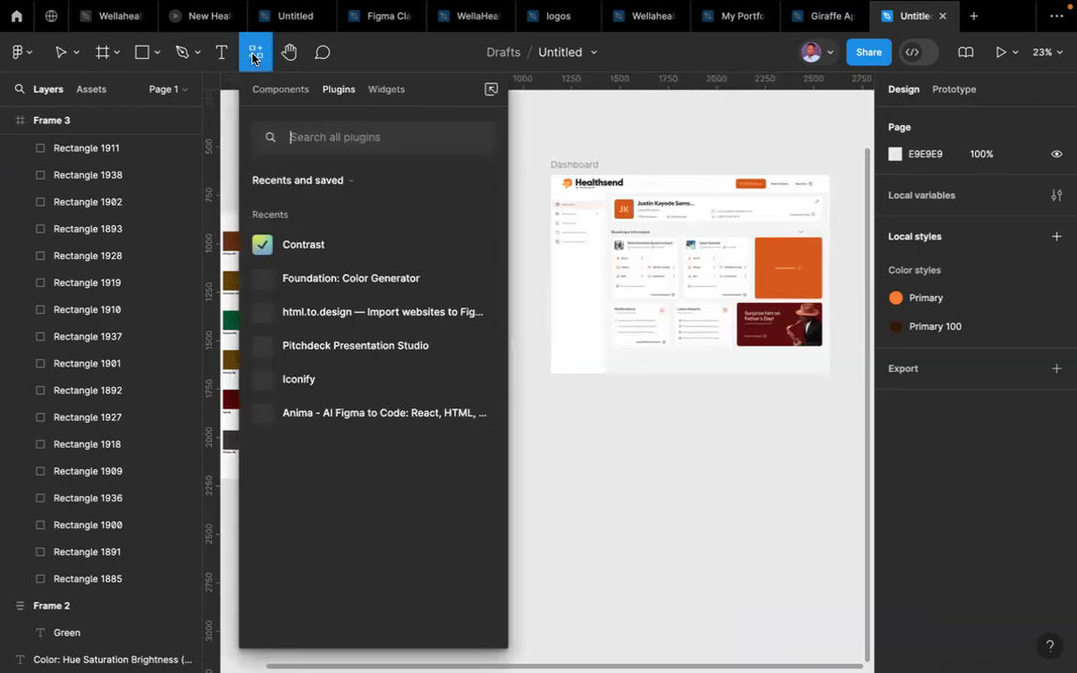
left_click(316, 287)
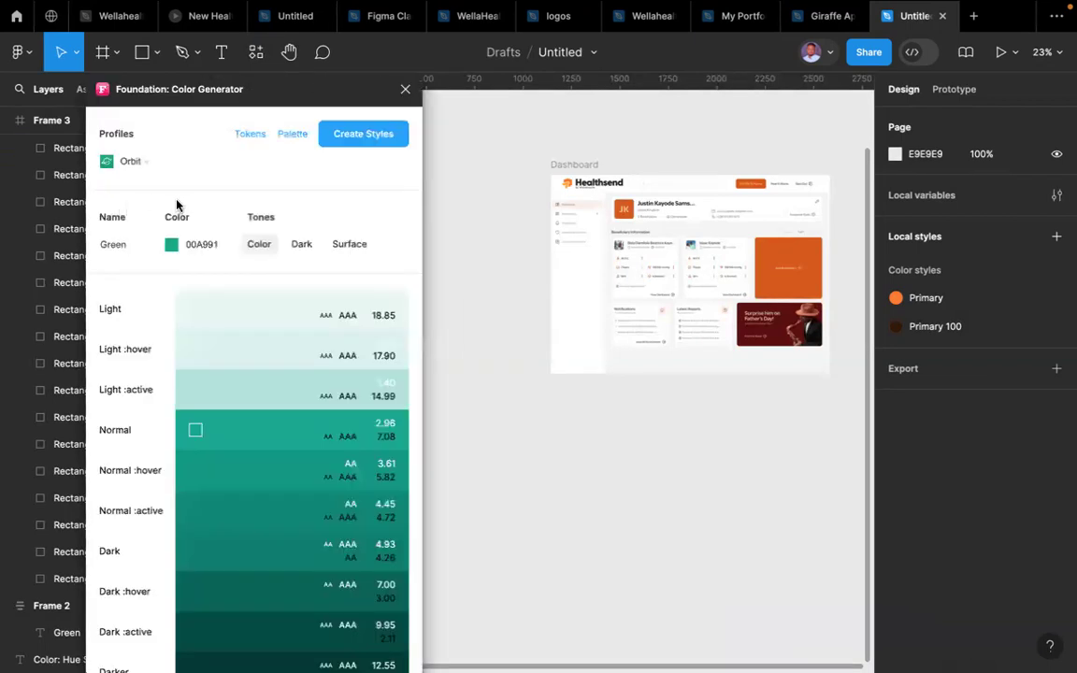
- Switch the color generator to the Material profile and rename its palette color to Primary
left_click(144, 164)
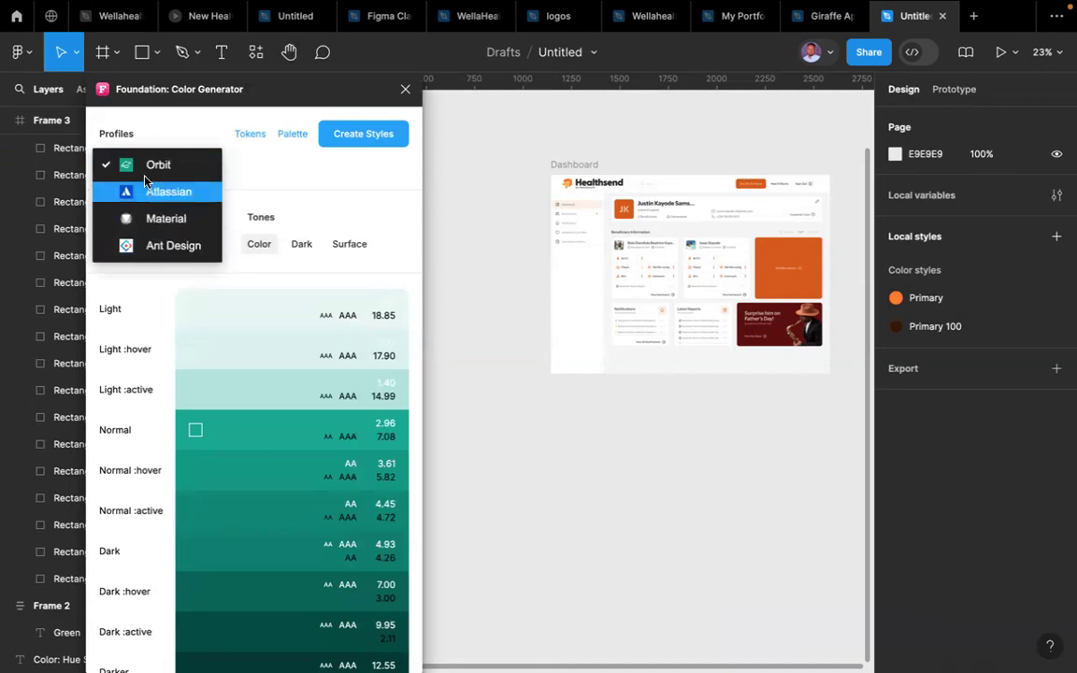
left_click(159, 221)
scroll(348, 302, "down", 1)
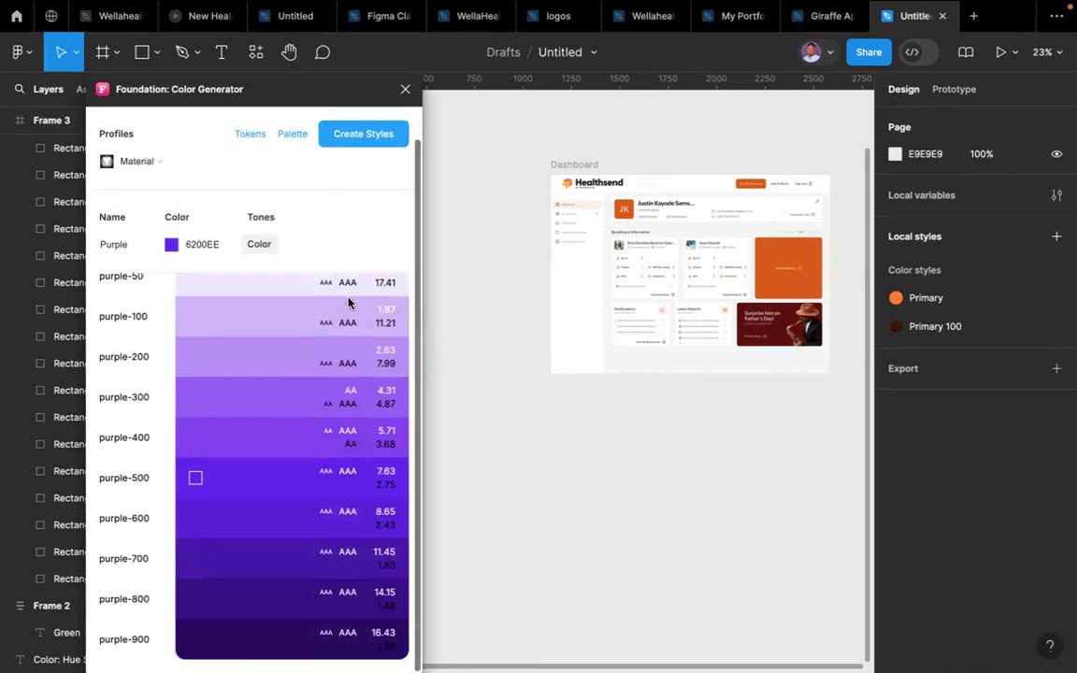
scroll(347, 303, "up", 1)
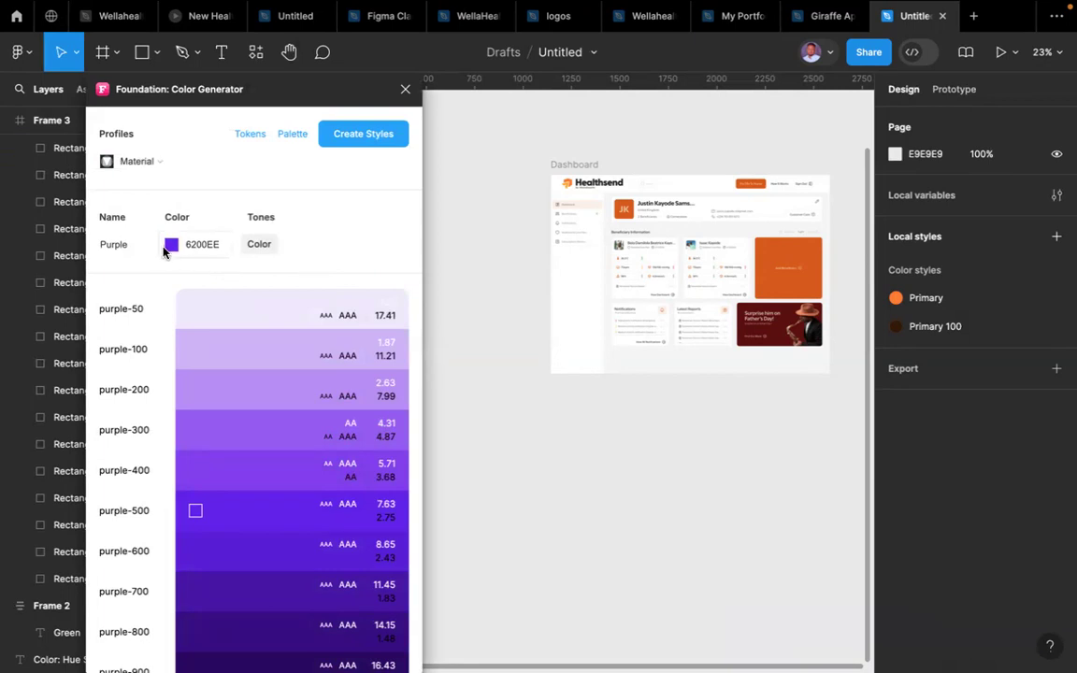
left_click(109, 246)
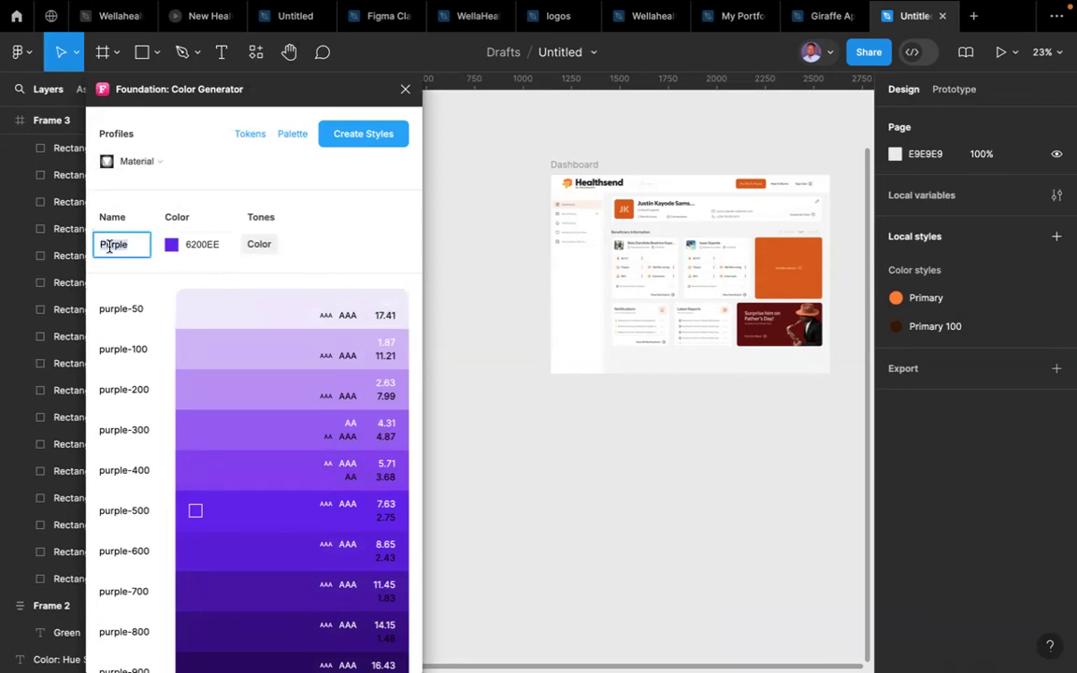
type("Primary")
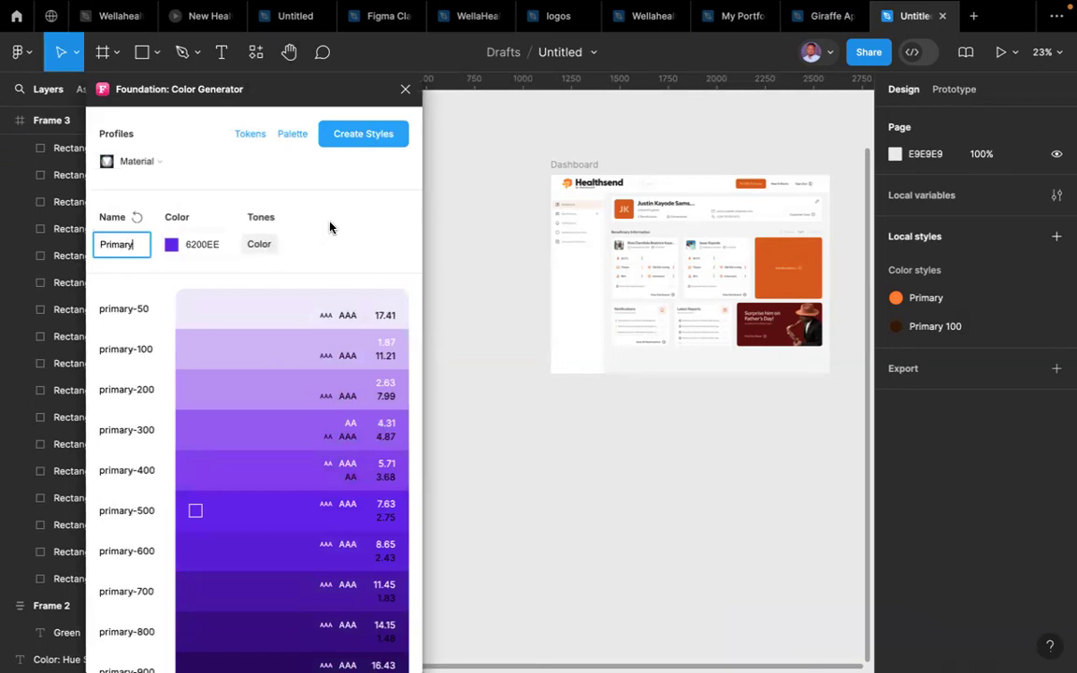
scroll(140, 323, "down", 1)
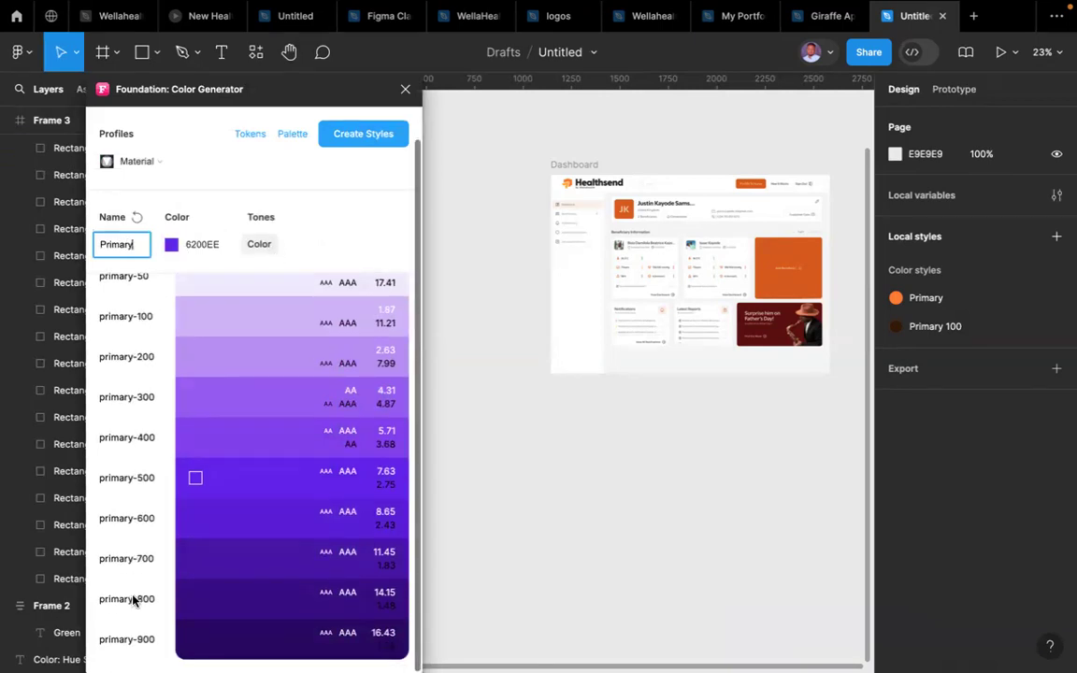
- Select the logo icon in the Dashboard frame's header and detach its Golden Yellow and Orange color styles
scroll(122, 453, "up", 1)
scroll(122, 440, "up", 1)
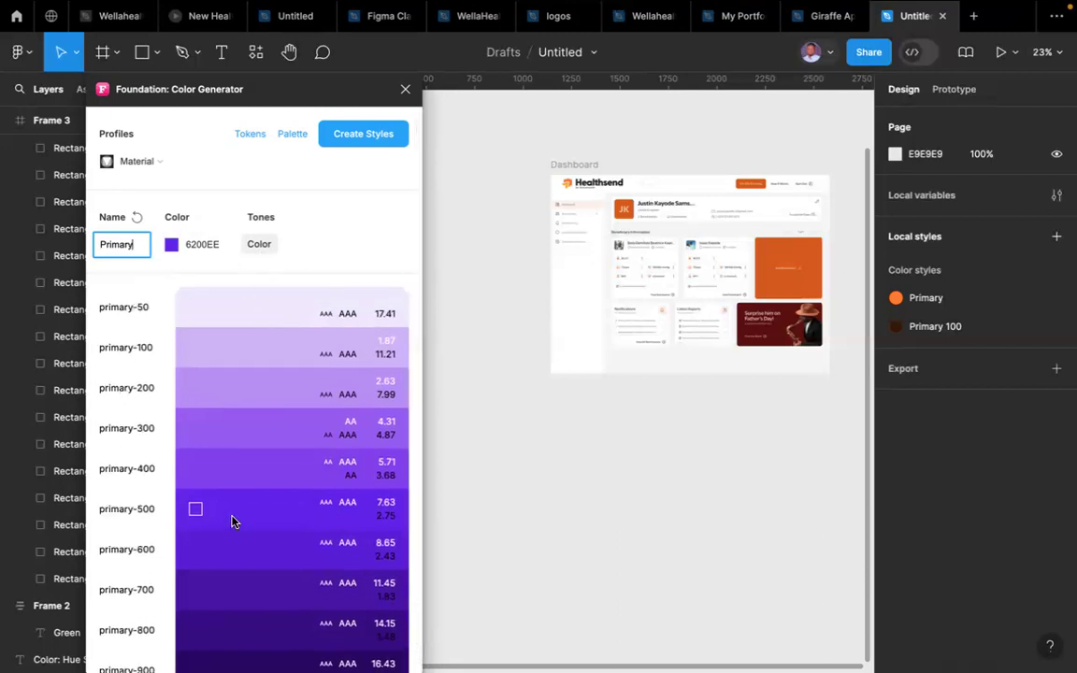
left_click(202, 245)
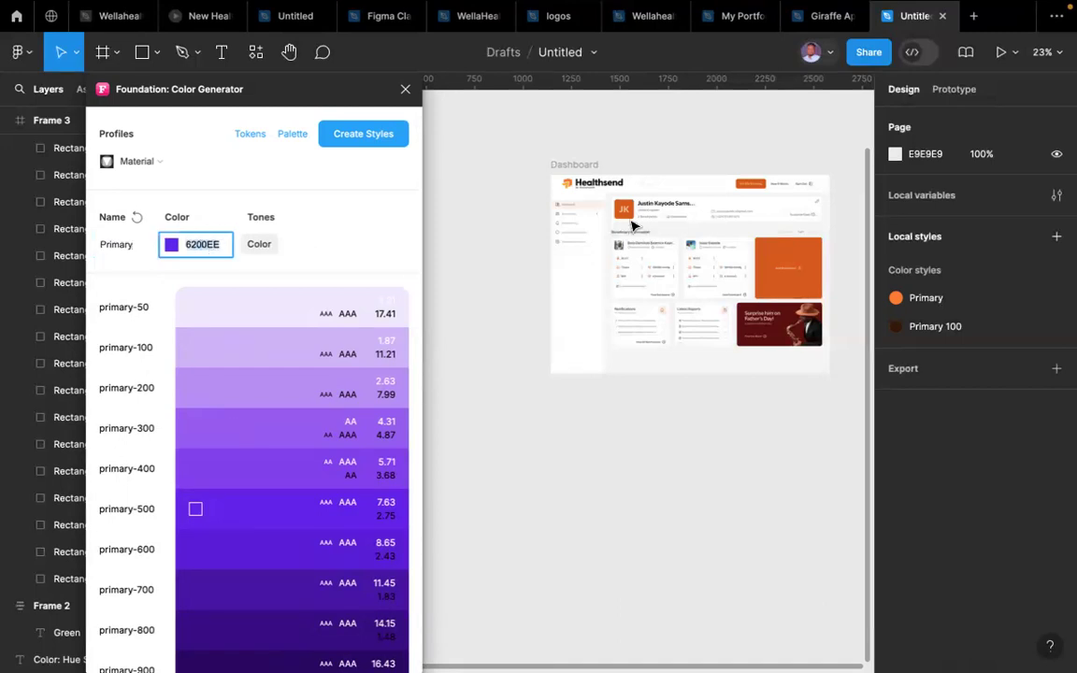
scroll(577, 207, "up", 5)
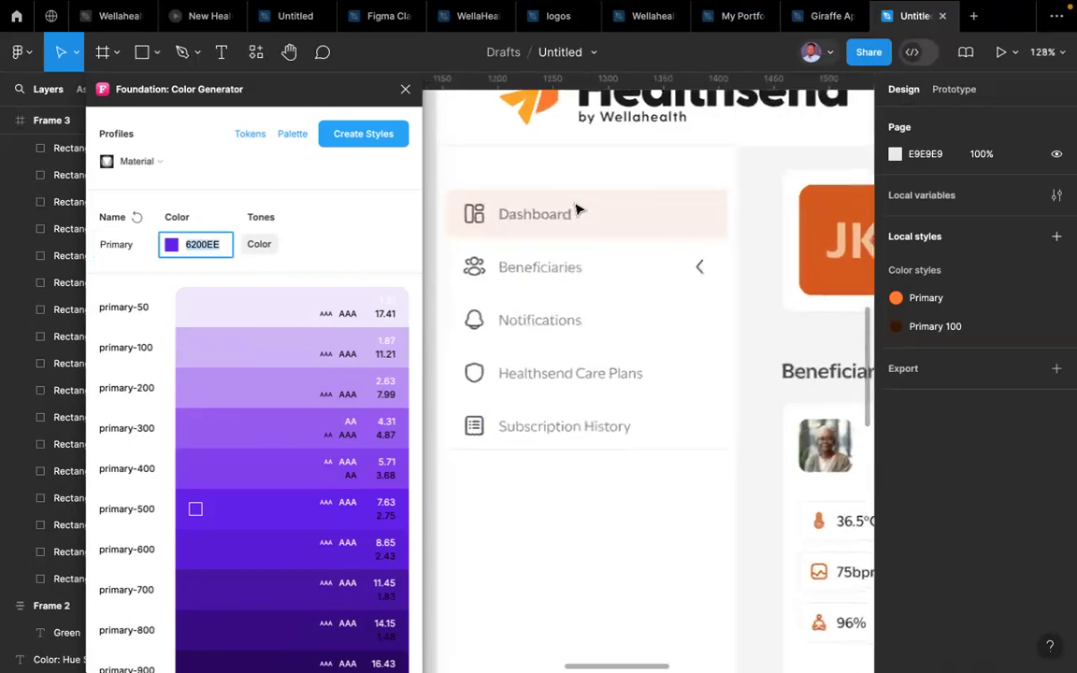
scroll(585, 191, "up", 5)
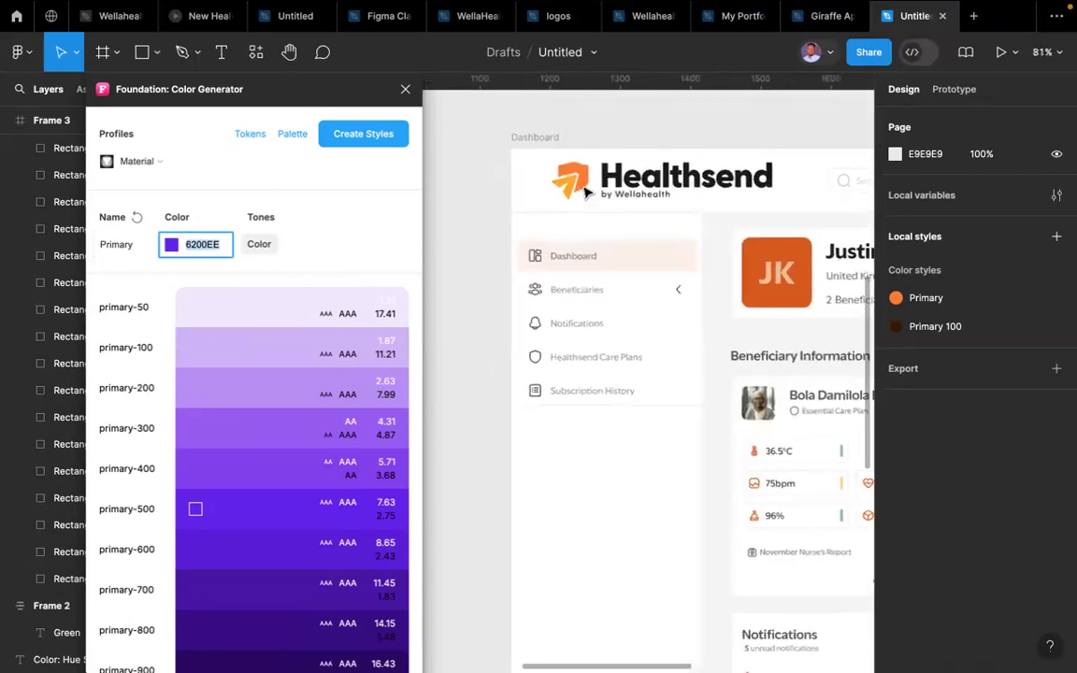
double_click(590, 175)
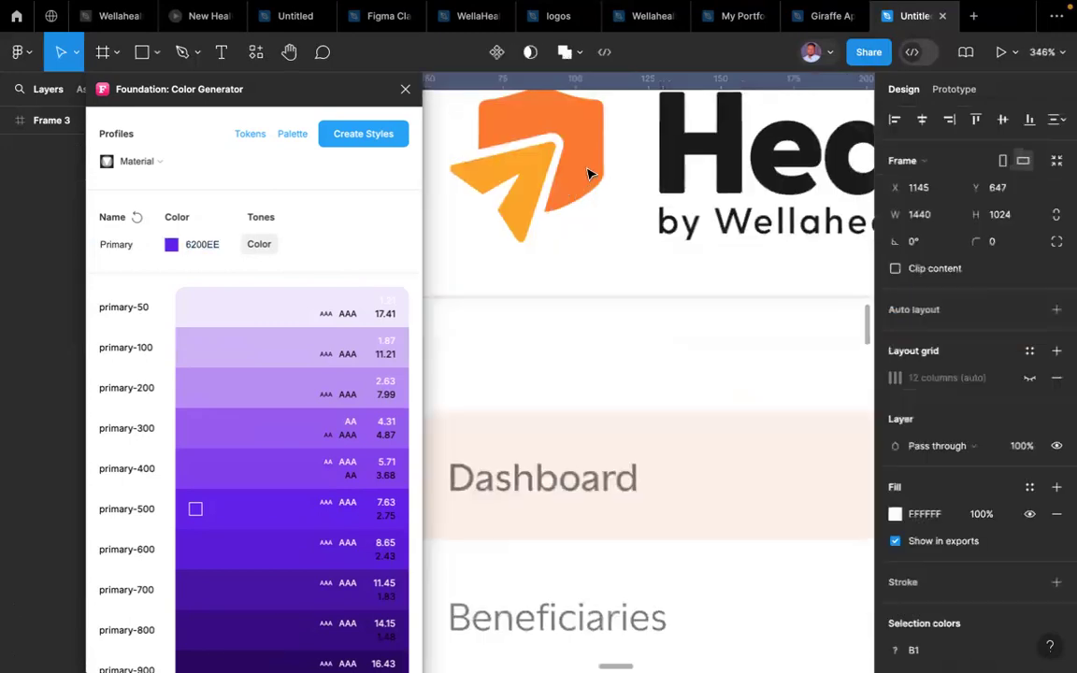
double_click(589, 174)
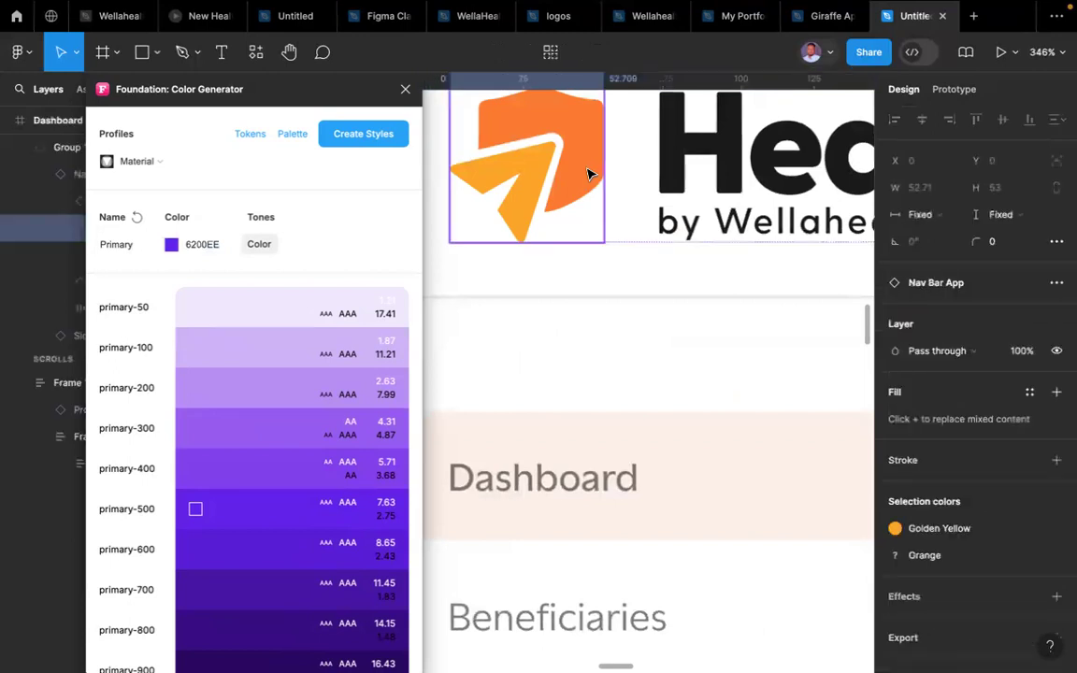
left_click(1029, 530)
left_click(1030, 529)
- Copy the logo icon's orange hex value and set the generator's Primary color to FF7A21
left_click(934, 531)
key("ctrl+c")
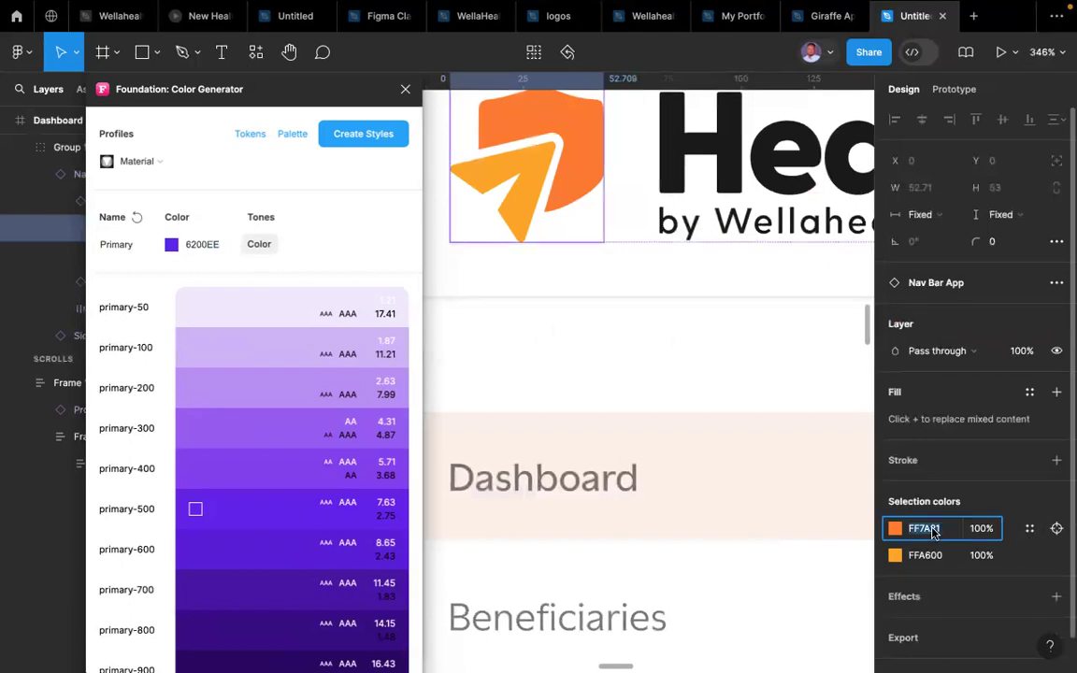
left_click(194, 249)
double_click(193, 246)
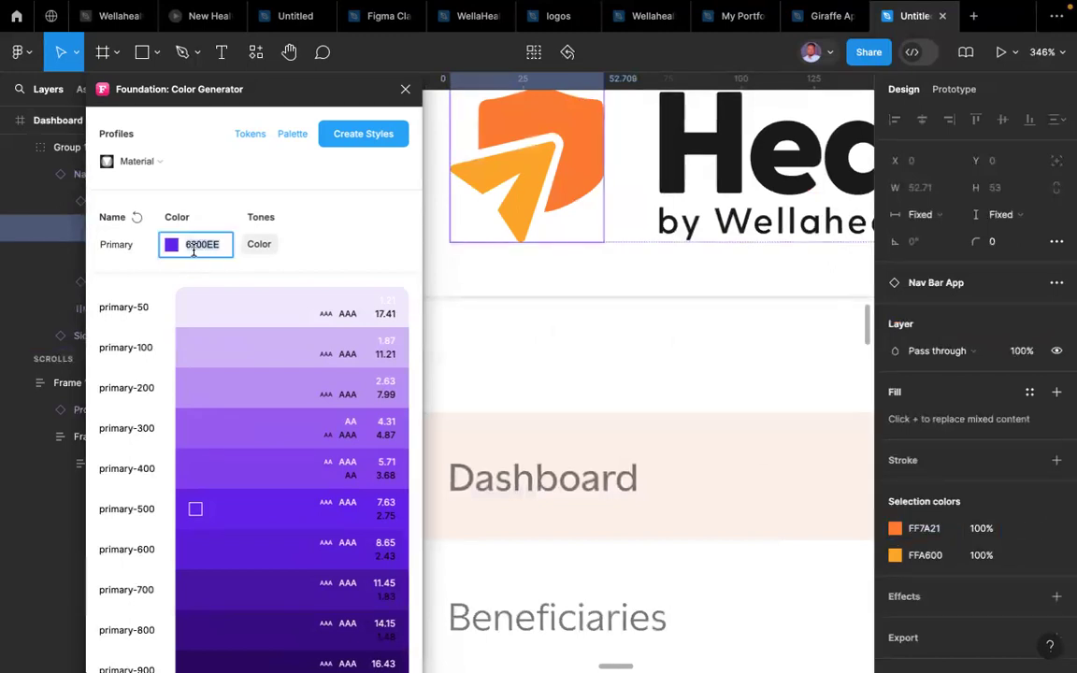
key("ctrl+v")
left_click(327, 255)
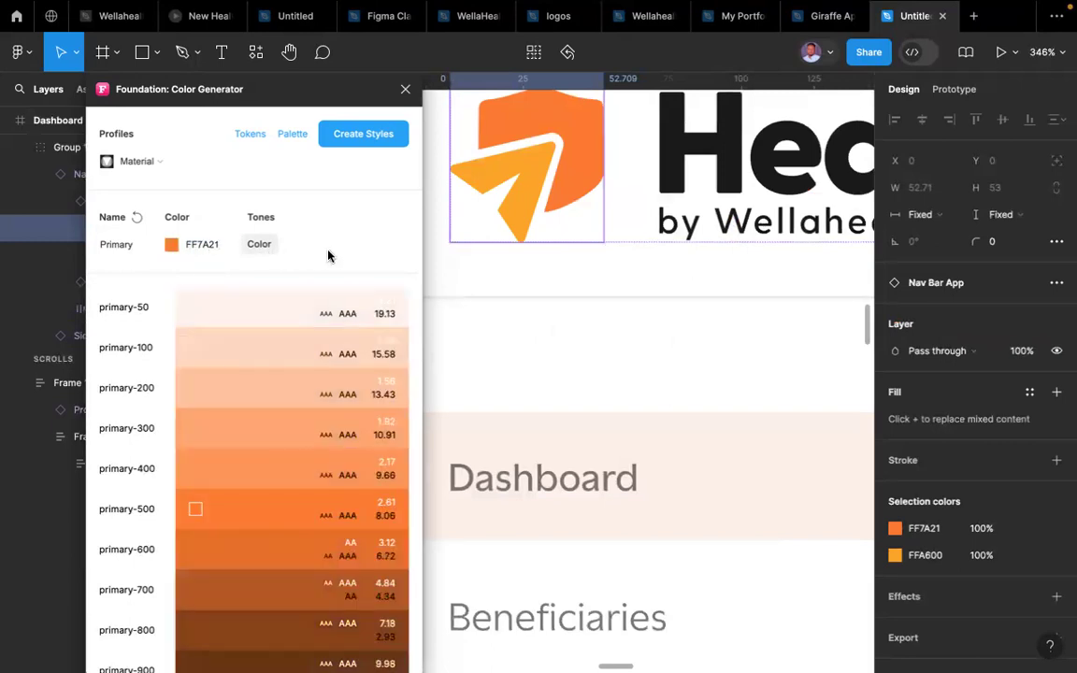
- Examine the generated orange tones from primary-50 to primary-900 and their contrast ratings
mouse_move(208, 308)
scroll(220, 463, "down", 1)
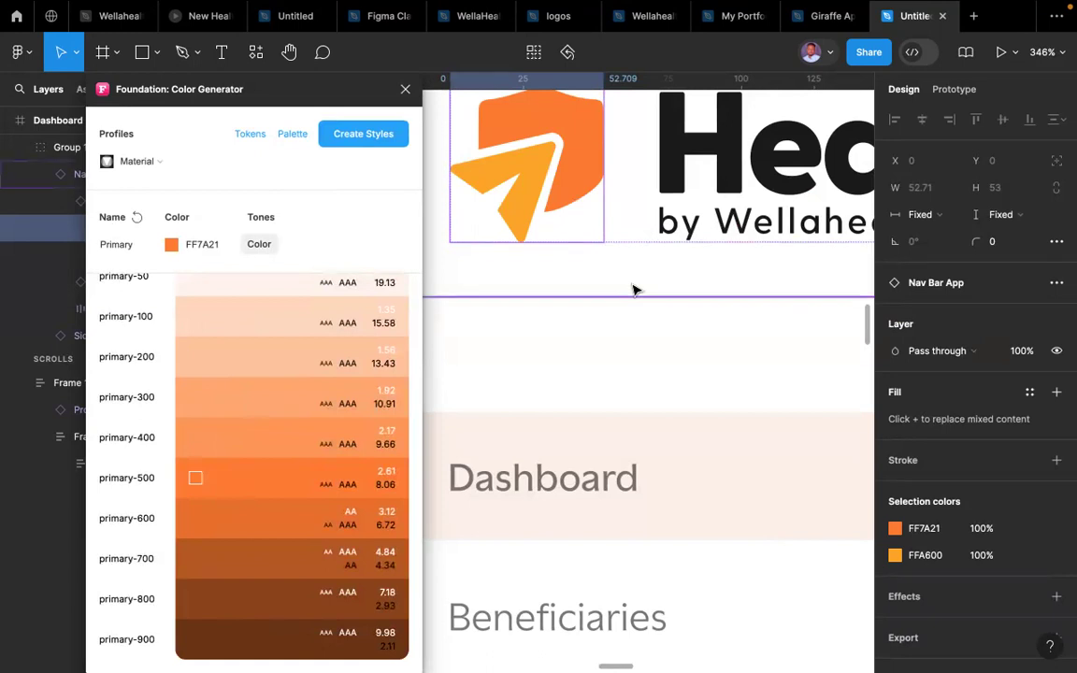
scroll(634, 290, "down", 10)
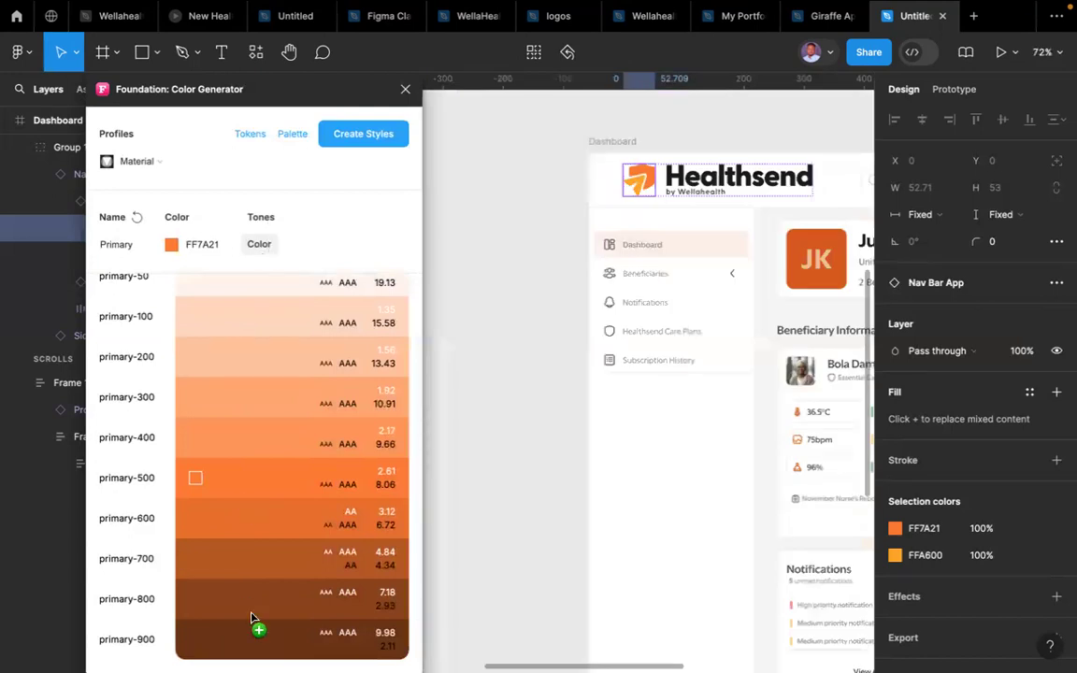
mouse_move(254, 631)
left_click(203, 643)
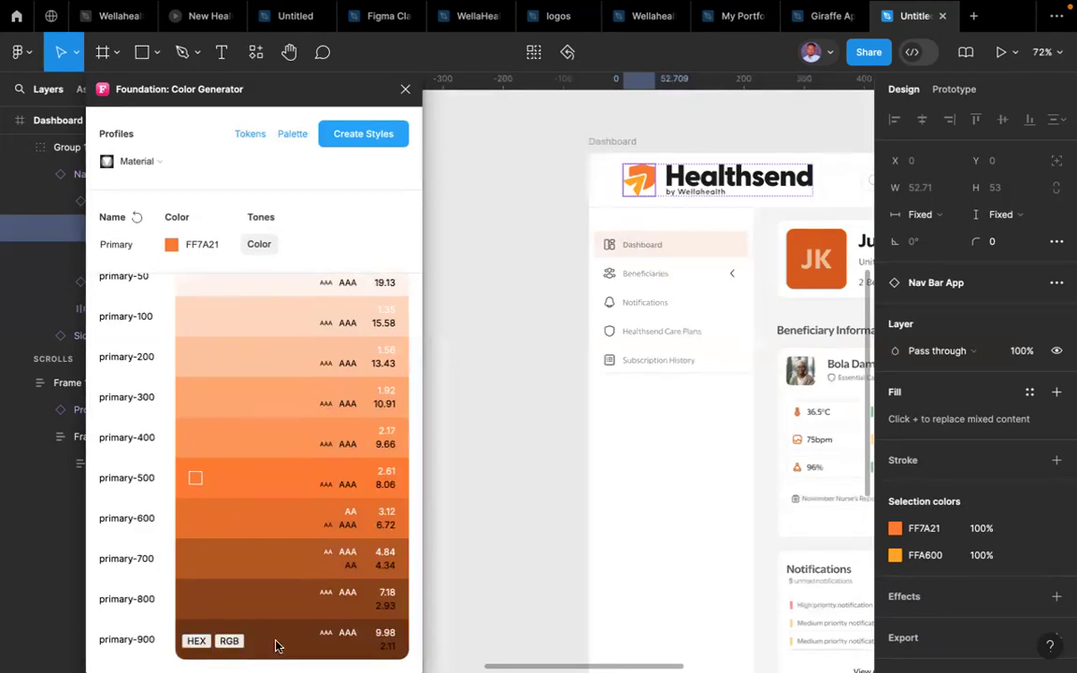
scroll(211, 445, "up", 2)
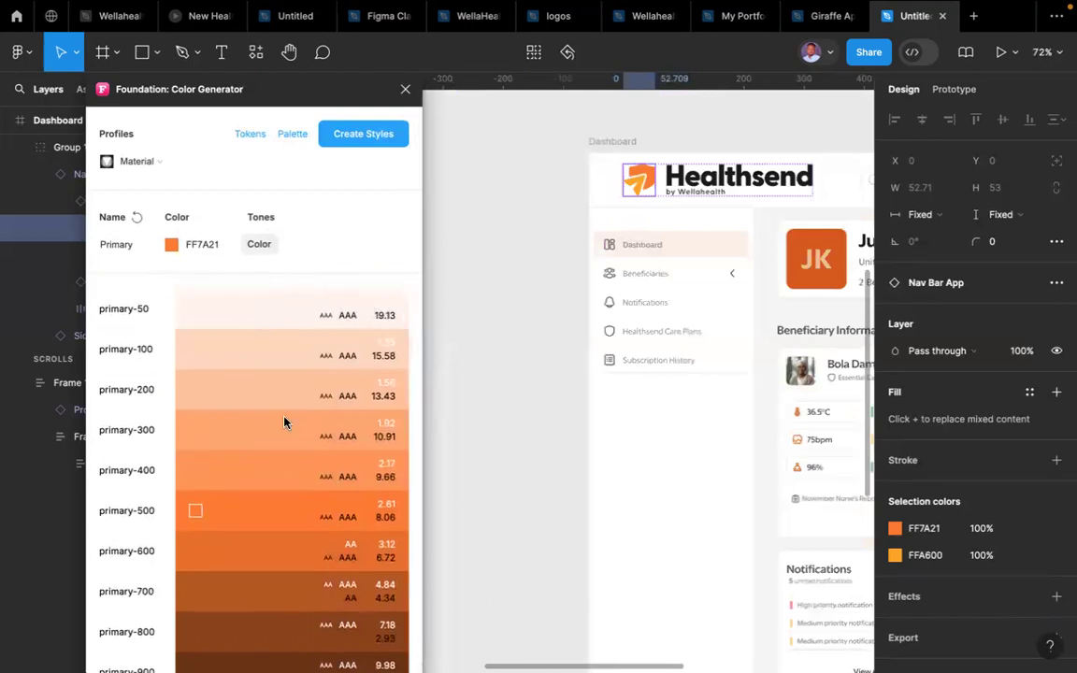
scroll(286, 423, "down", 2)
scroll(285, 422, "up", 2)
scroll(150, 348, "down", 2)
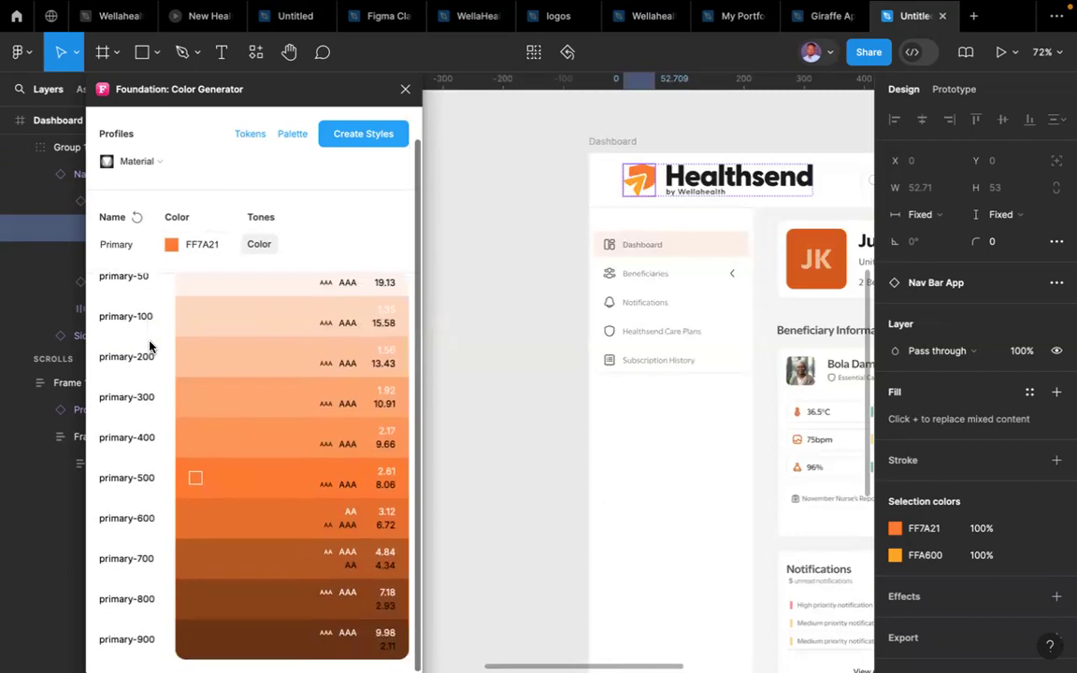
double_click(258, 649)
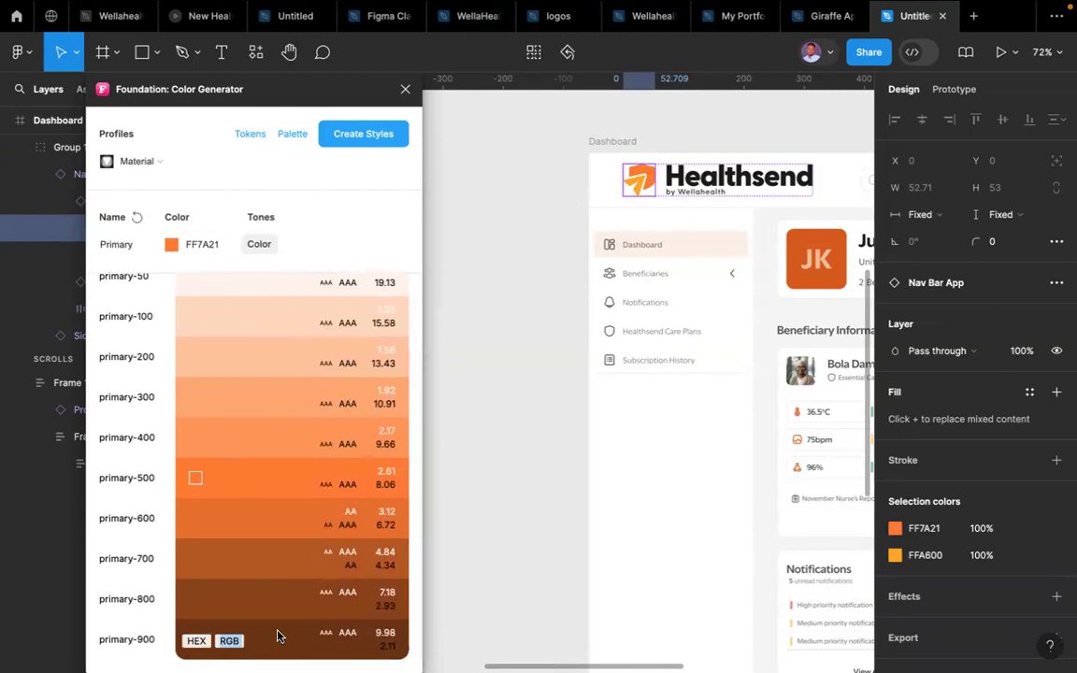
scroll(312, 466, "up", 2)
scroll(311, 466, "down", 2)
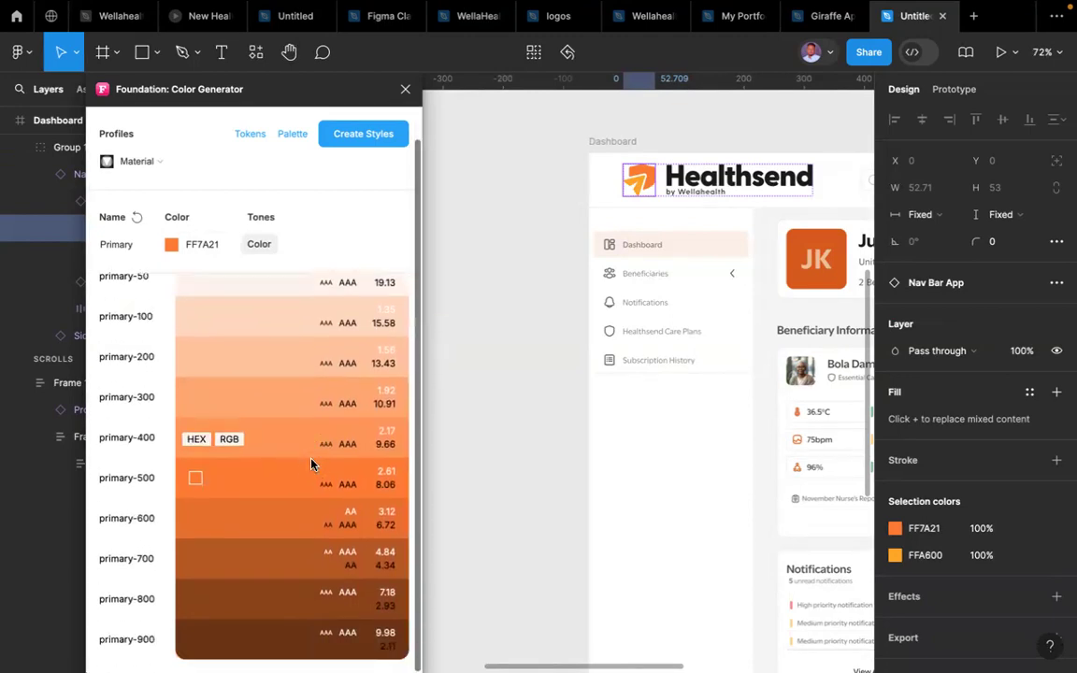
scroll(298, 308, "up", 2)
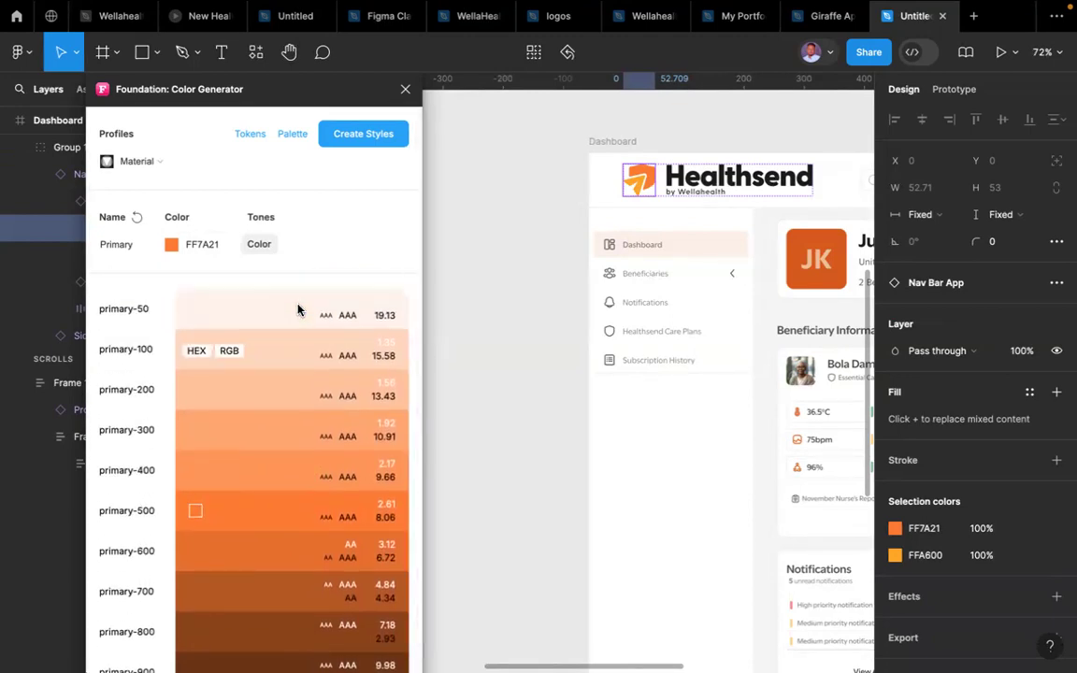
- Preview the color generator's Ant Design, Atlassian and Orbit profiles to compare their tone scales
left_click(138, 159)
left_click(142, 246)
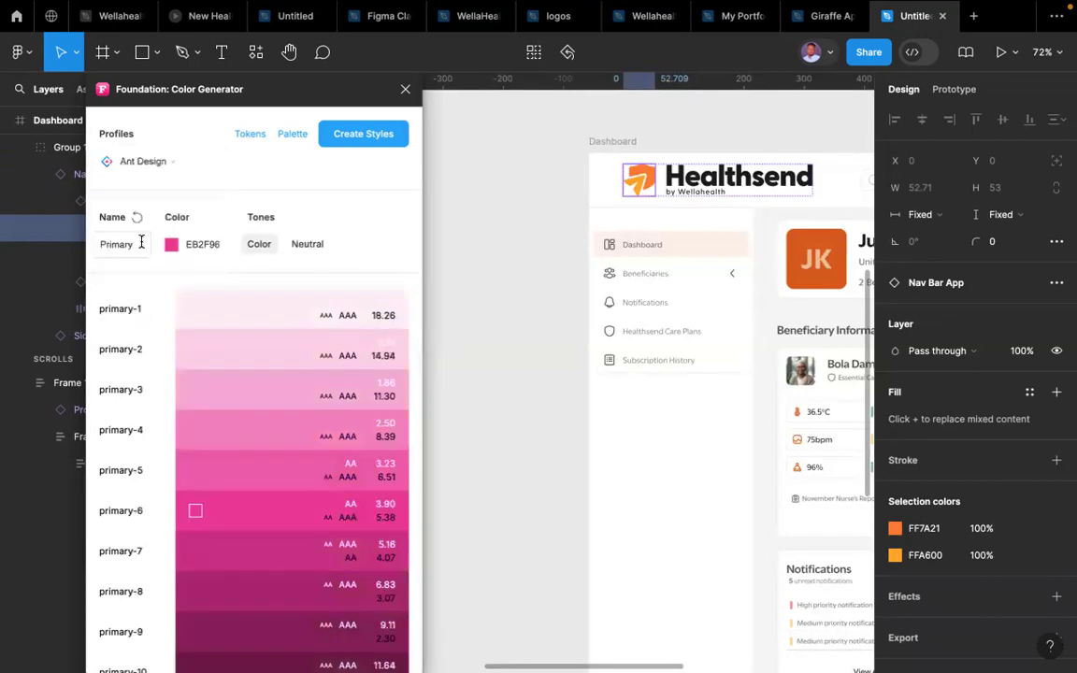
scroll(314, 387, "up", 1)
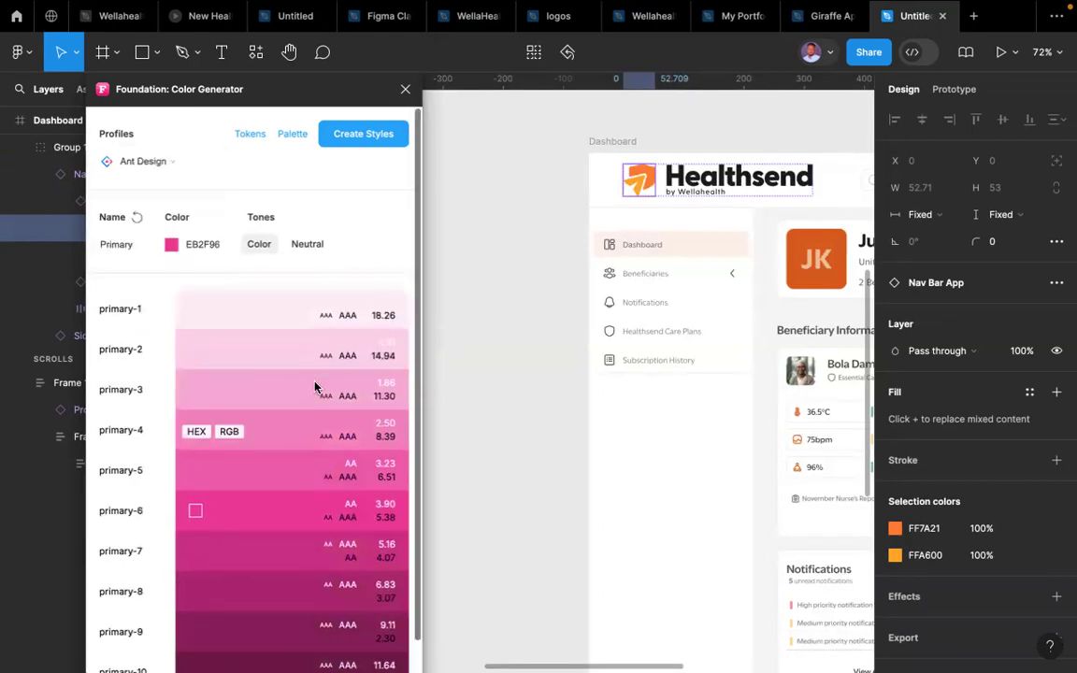
left_click(145, 159)
left_click(156, 192)
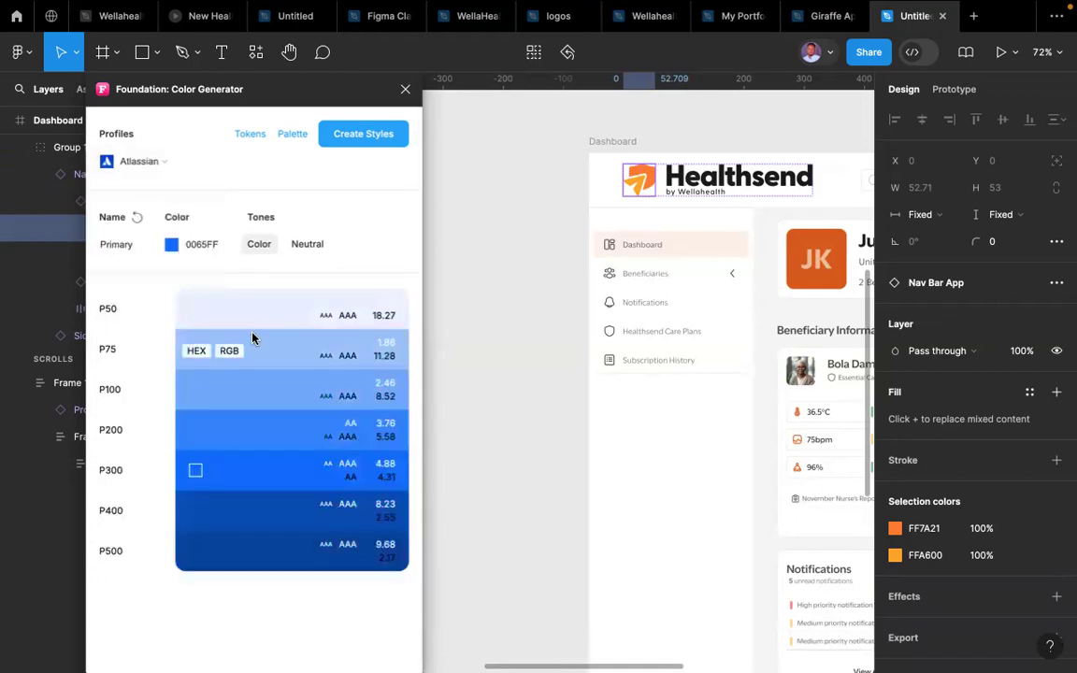
left_click(143, 167)
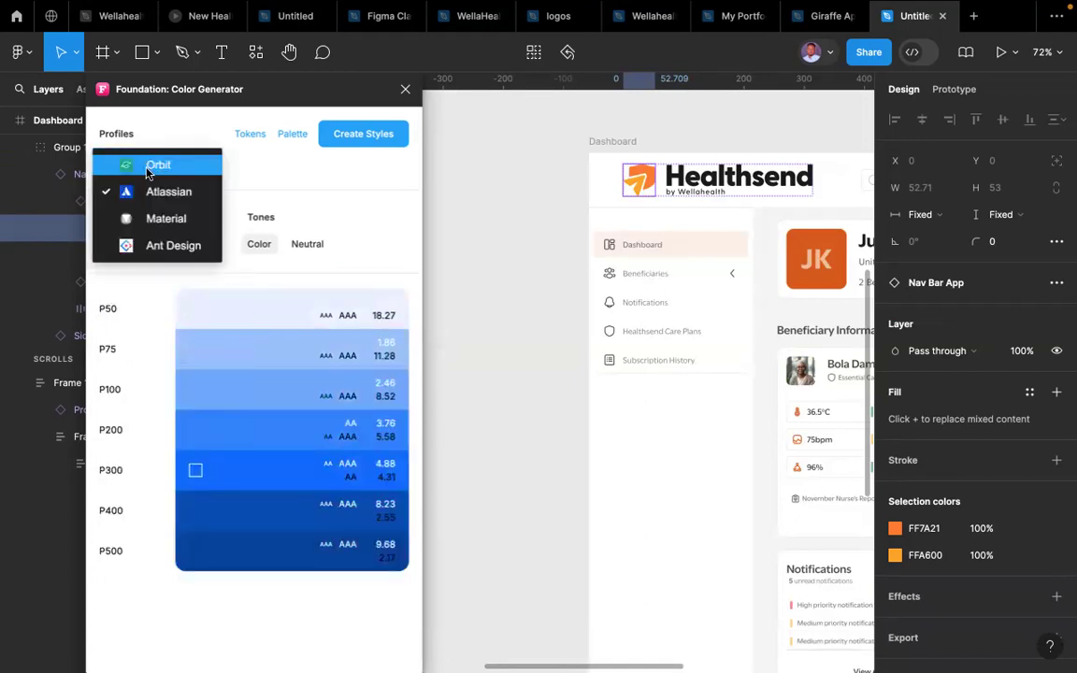
left_click(150, 165)
scroll(373, 533, "down", 1)
scroll(374, 543, "up", 1)
scroll(373, 543, "down", 2)
scroll(373, 544, "up", 1)
scroll(373, 544, "up", 1)
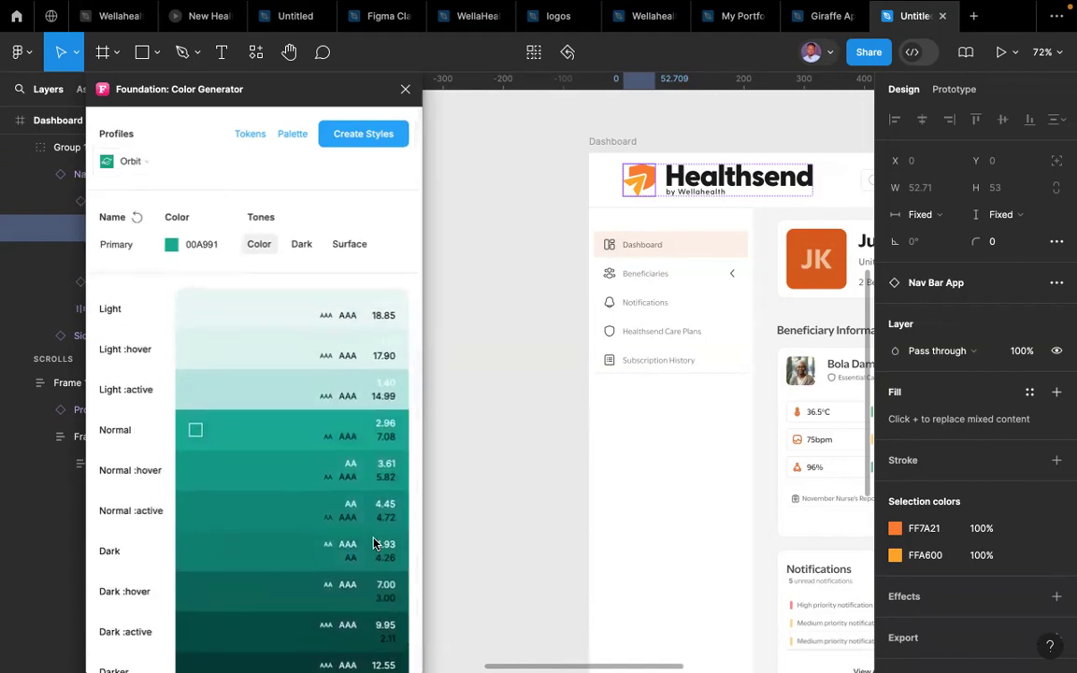
- Return the generator to the Material profile and set its Primary color to the logo's orange, FF7A21
left_click(131, 162)
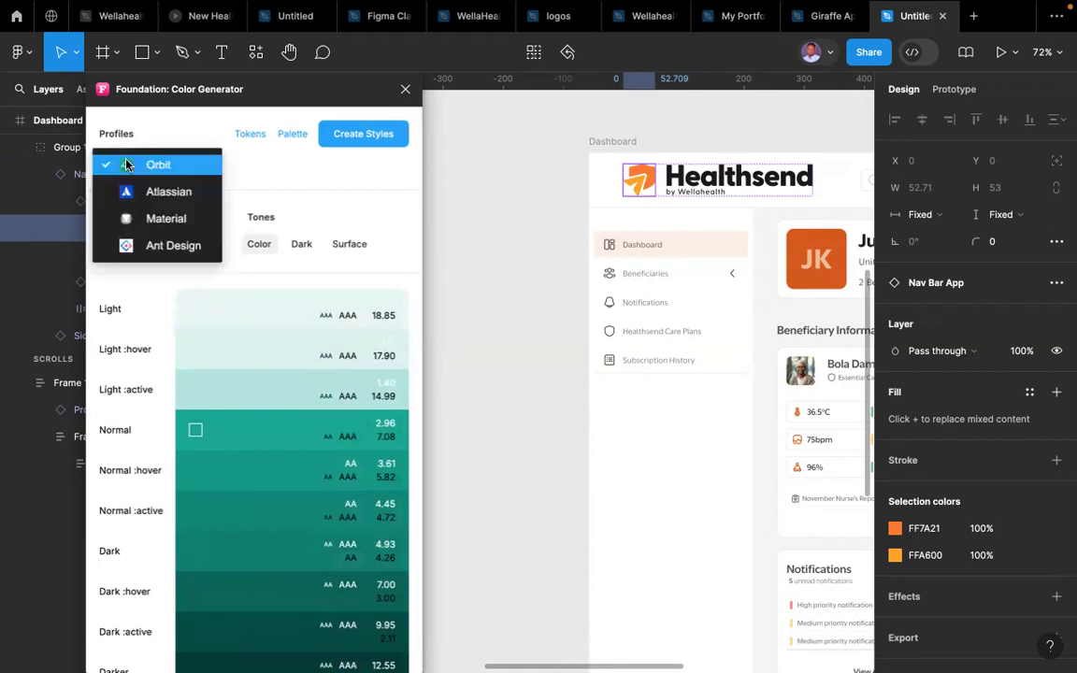
left_click(151, 218)
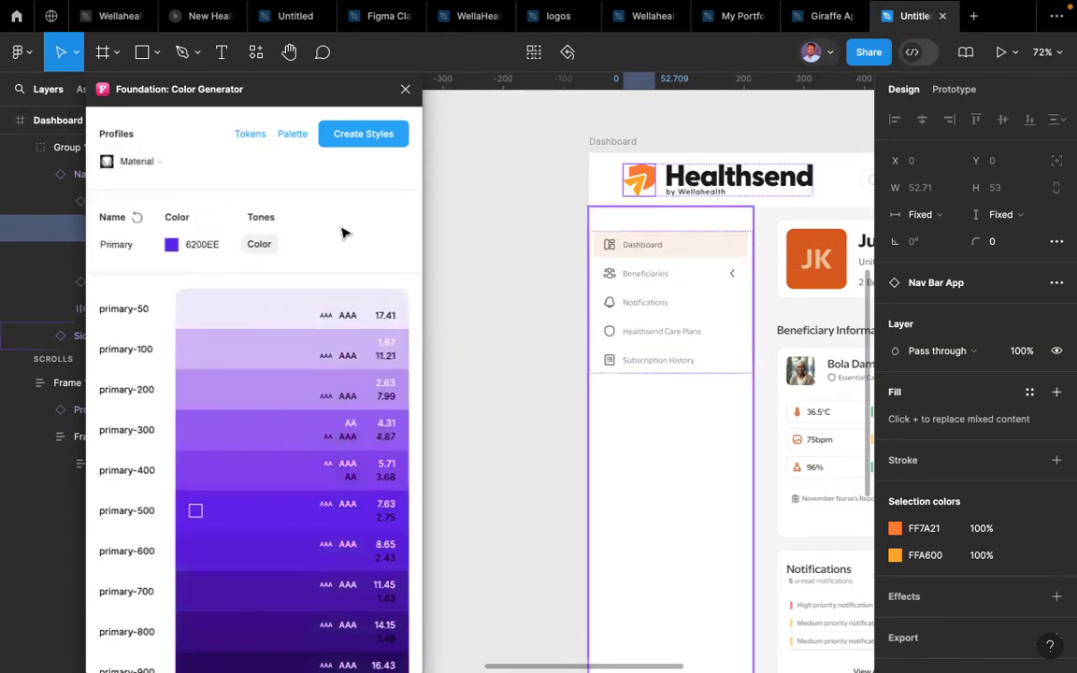
left_click(198, 245)
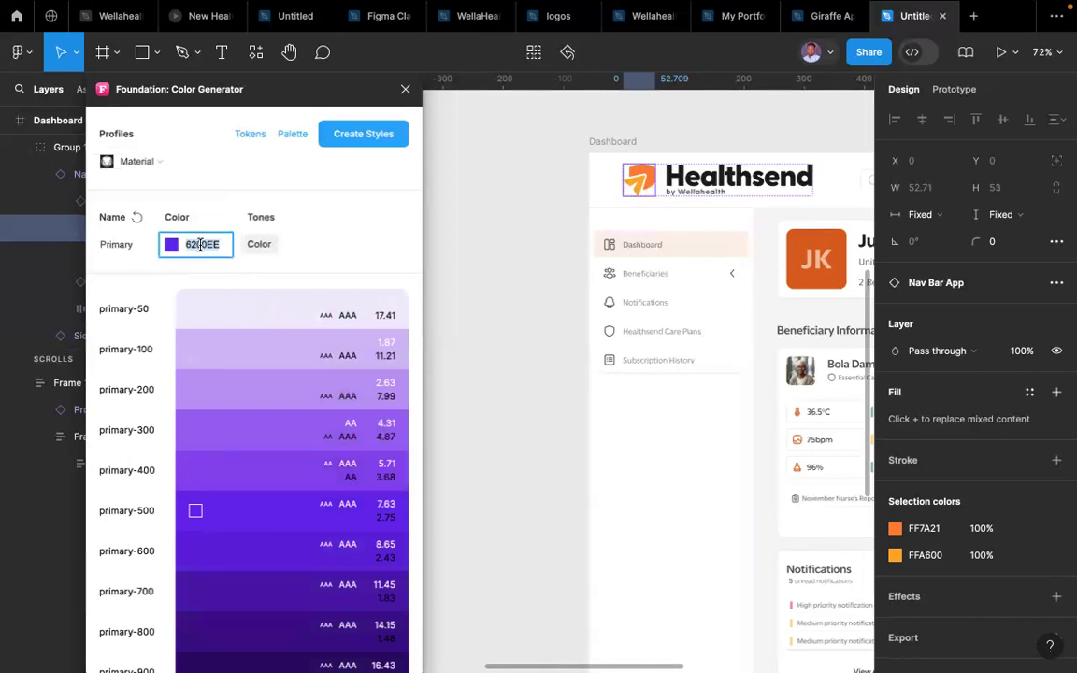
left_click(926, 529)
key("ctrl+c")
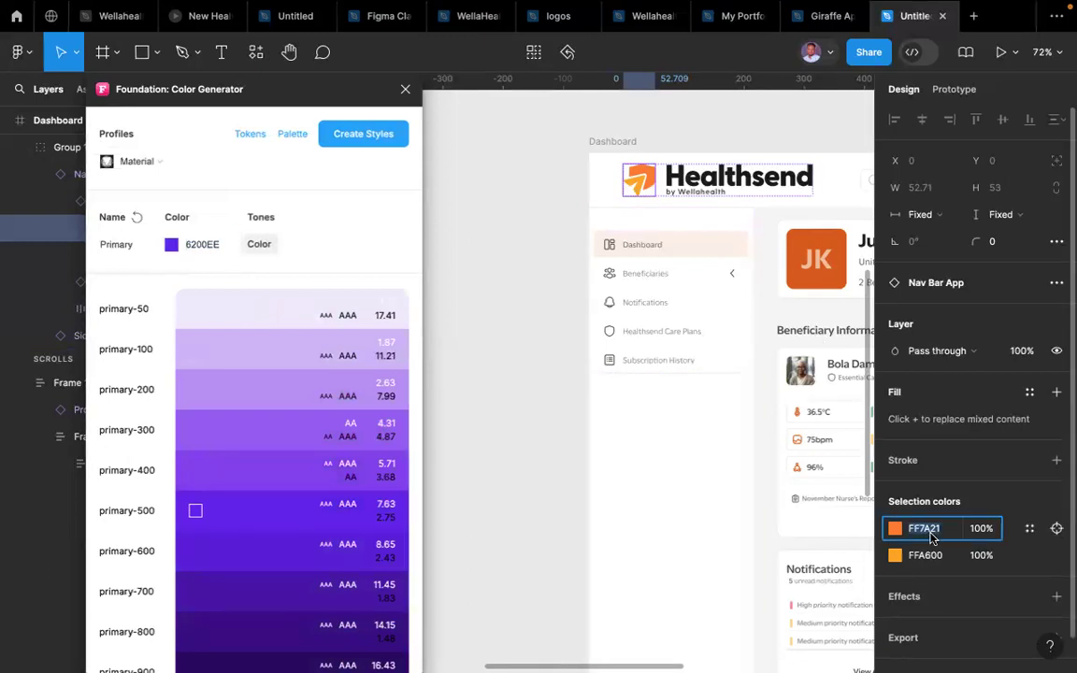
left_click(212, 247)
key("ctrl+v")
left_click(320, 243)
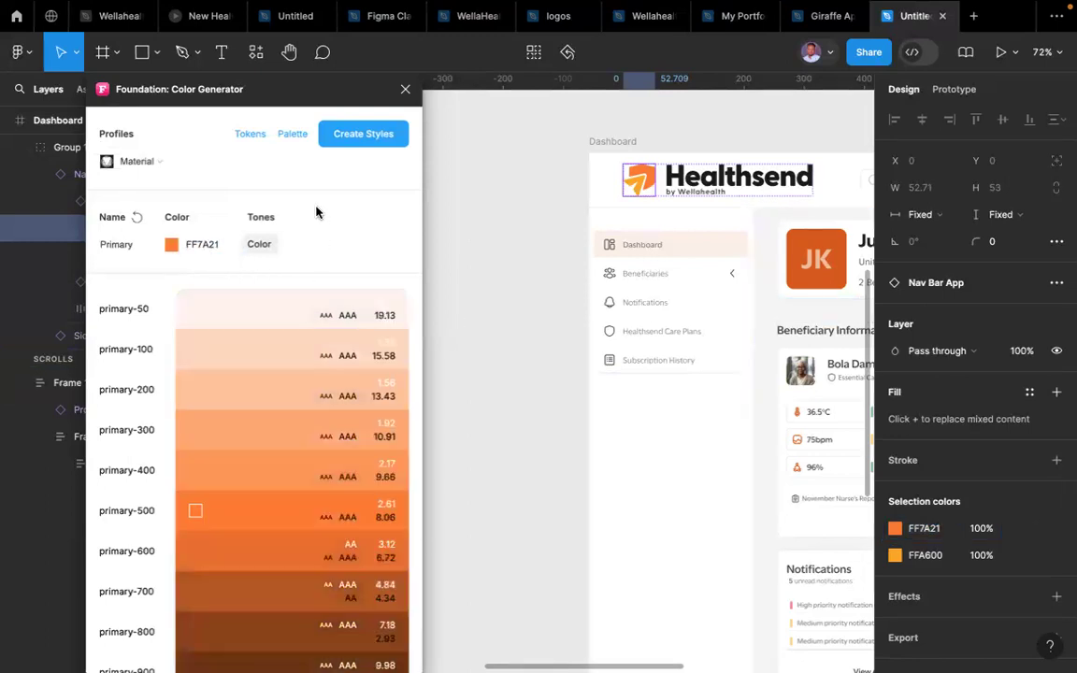
- Generate the Primary palette frame on the canvas and move it to X 492, Y 855, between the swatch rows and the Dashboard frame
left_click(292, 135)
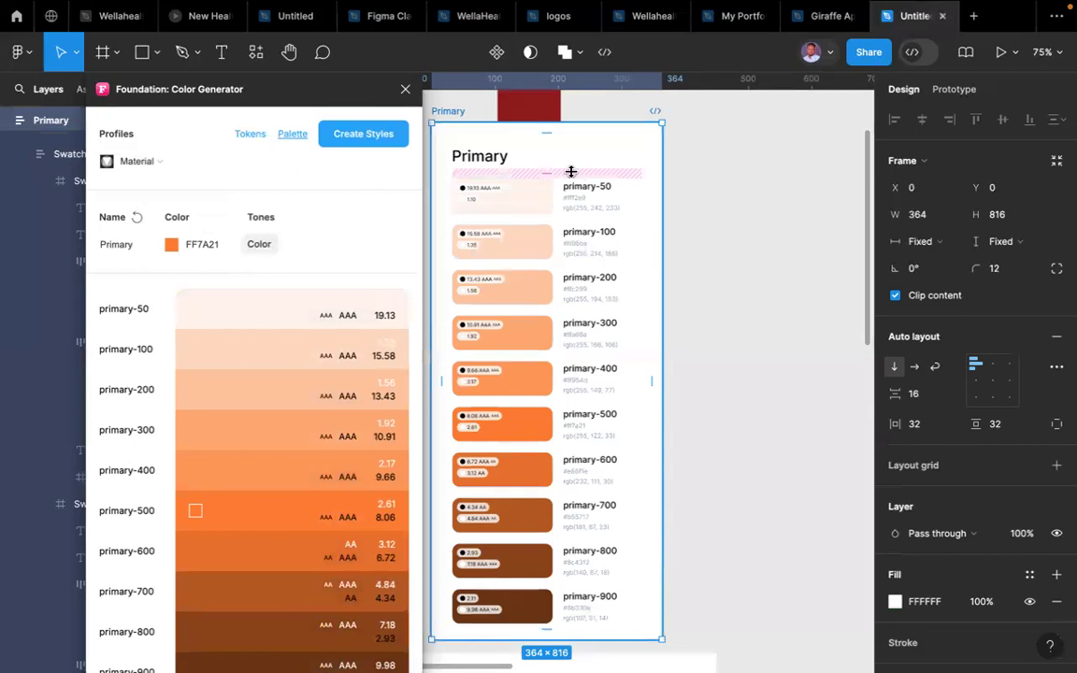
scroll(571, 172, "down", 1)
scroll(571, 172, "down", 3)
scroll(658, 195, "down", 2)
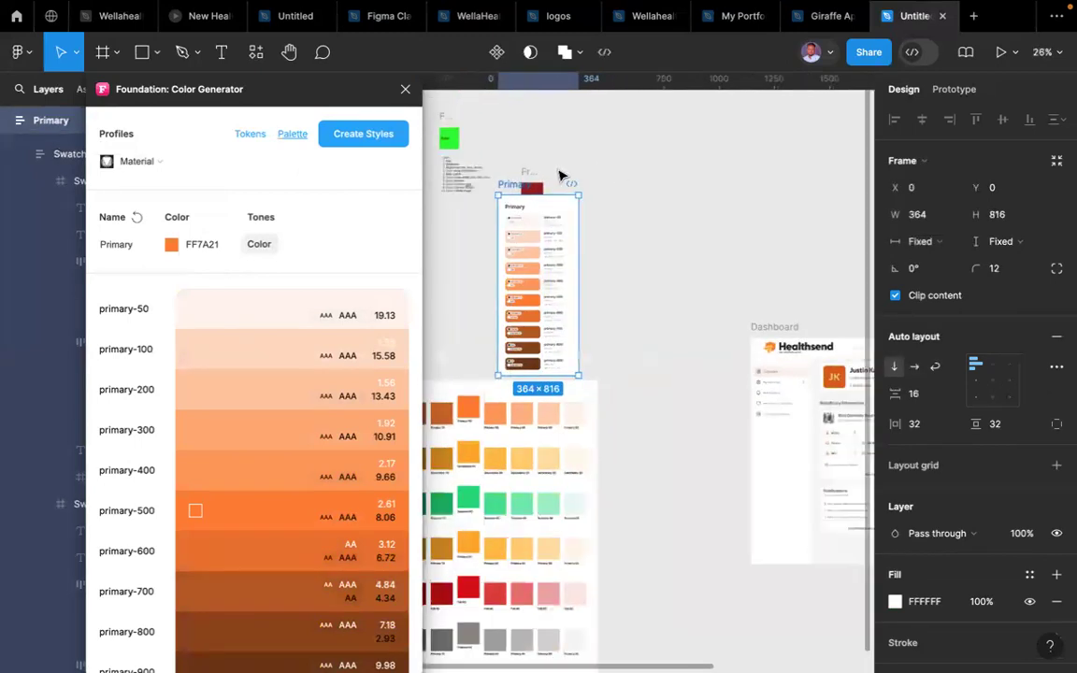
left_click_drag(529, 185, 618, 171)
left_click_drag(623, 248, 623, 368)
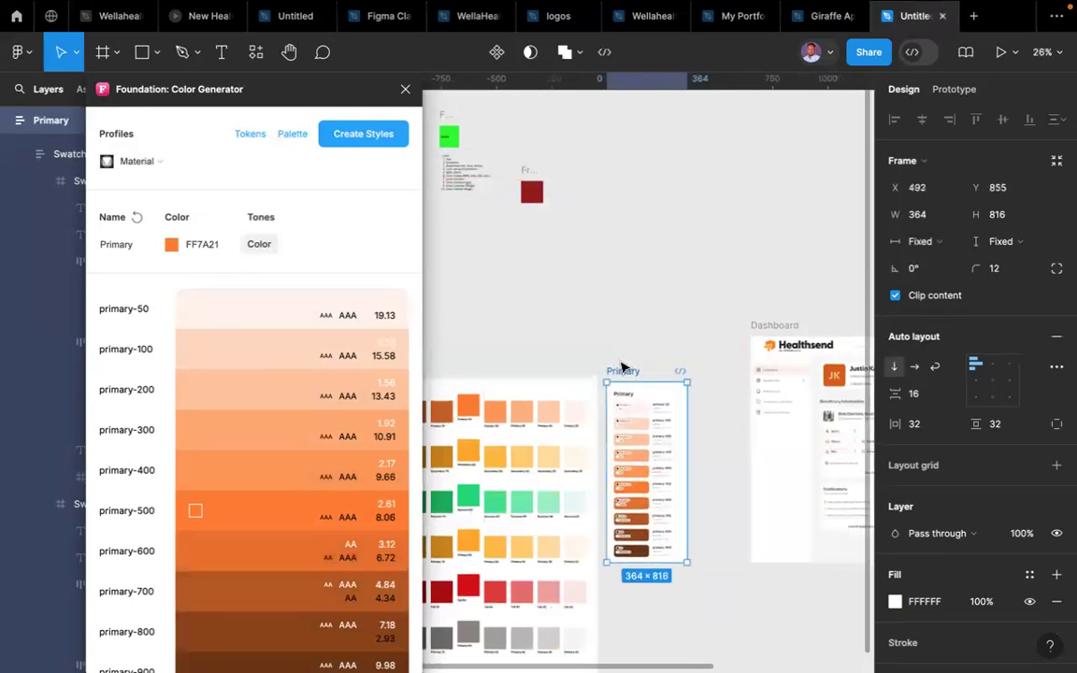
- Examine the generated Primary palette frame's swatches, tone names, color codes and contrast ratings up close
scroll(622, 367, "down", 3)
scroll(621, 366, "right", 1)
key("shift+2")
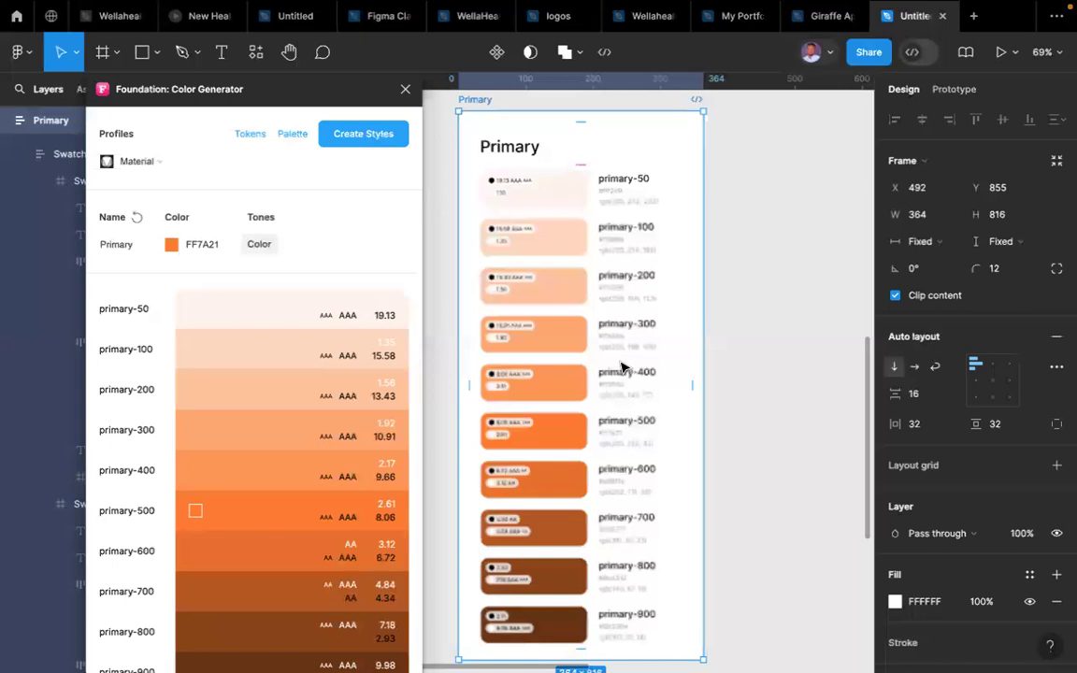
scroll(505, 283, "up", 2)
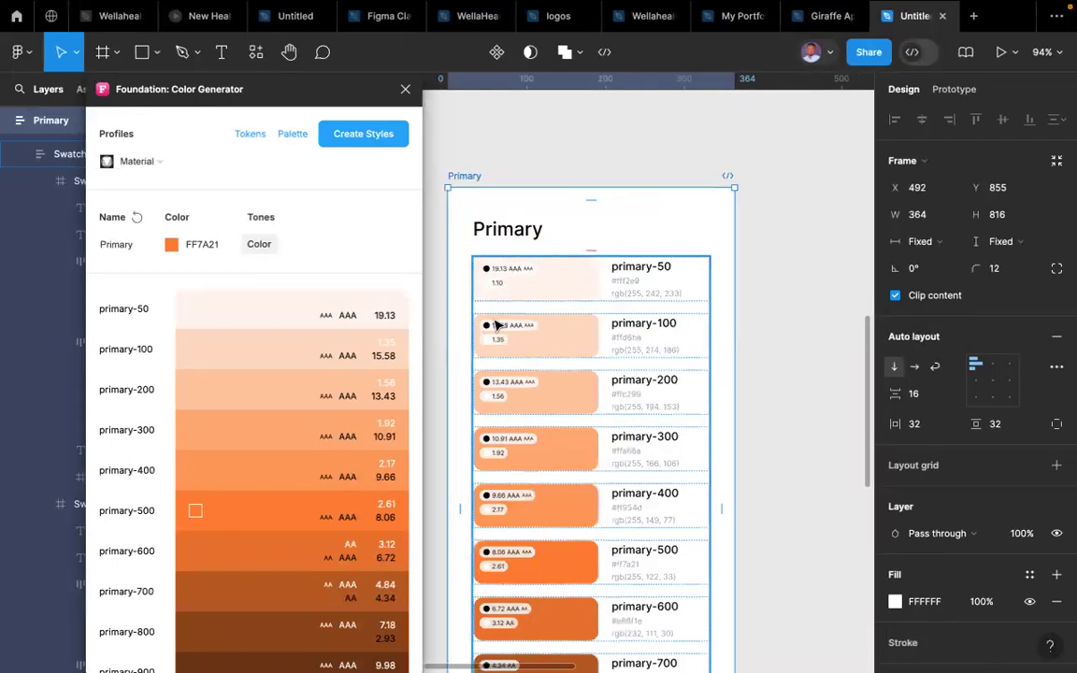
scroll(498, 323, "down", 4)
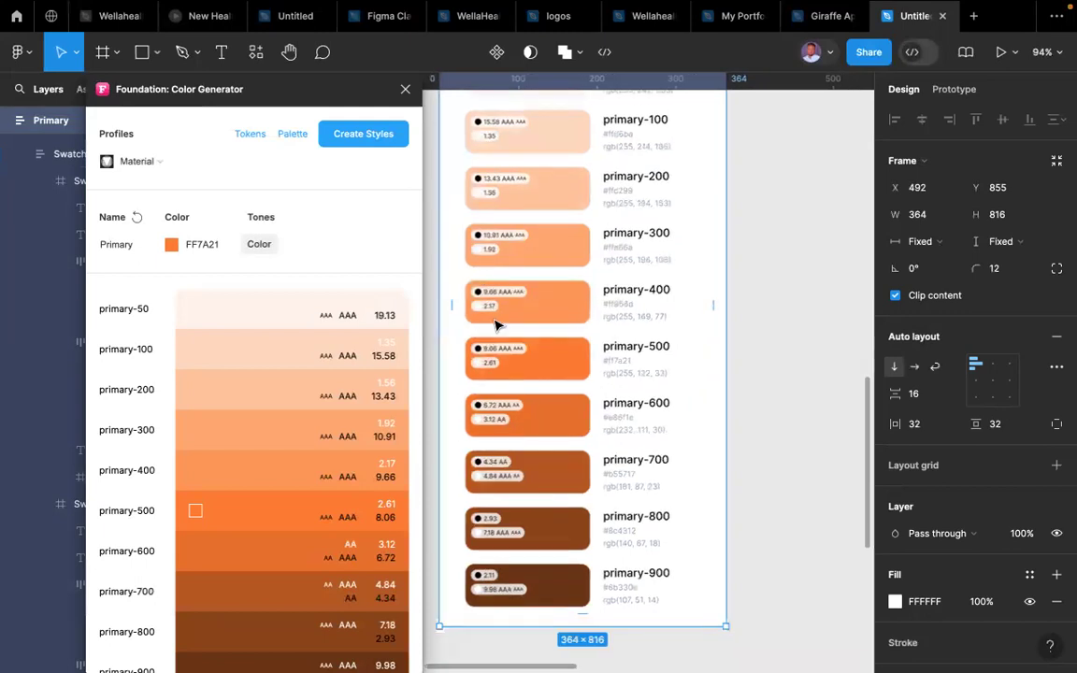
scroll(542, 191, "up", 1)
scroll(502, 280, "up", 3)
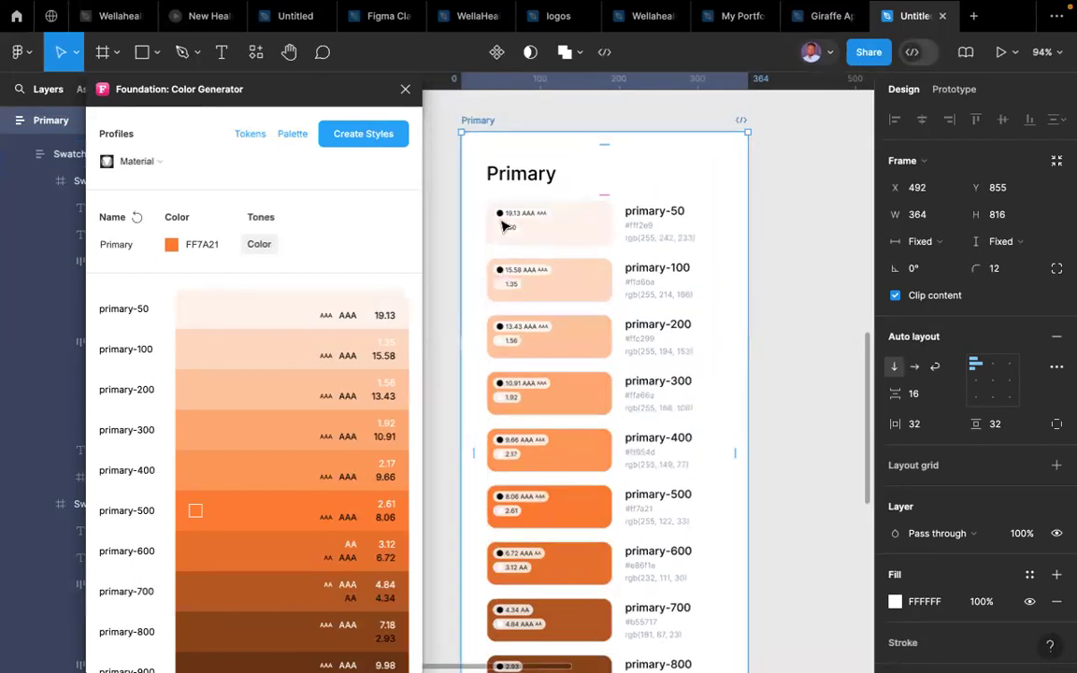
scroll(502, 224, "up", 3)
scroll(502, 224, "up", 3)
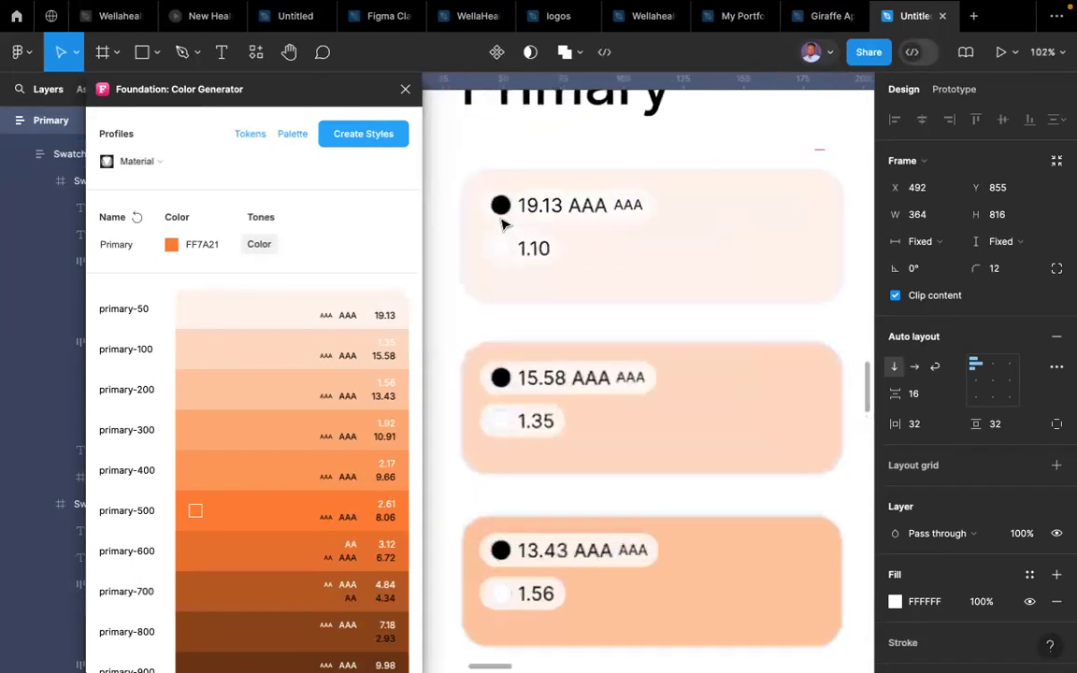
- Create color styles from the generated Primary palette, covering tones primary-50 through primary-900
scroll(502, 225, "down", 6)
scroll(499, 219, "down", 5)
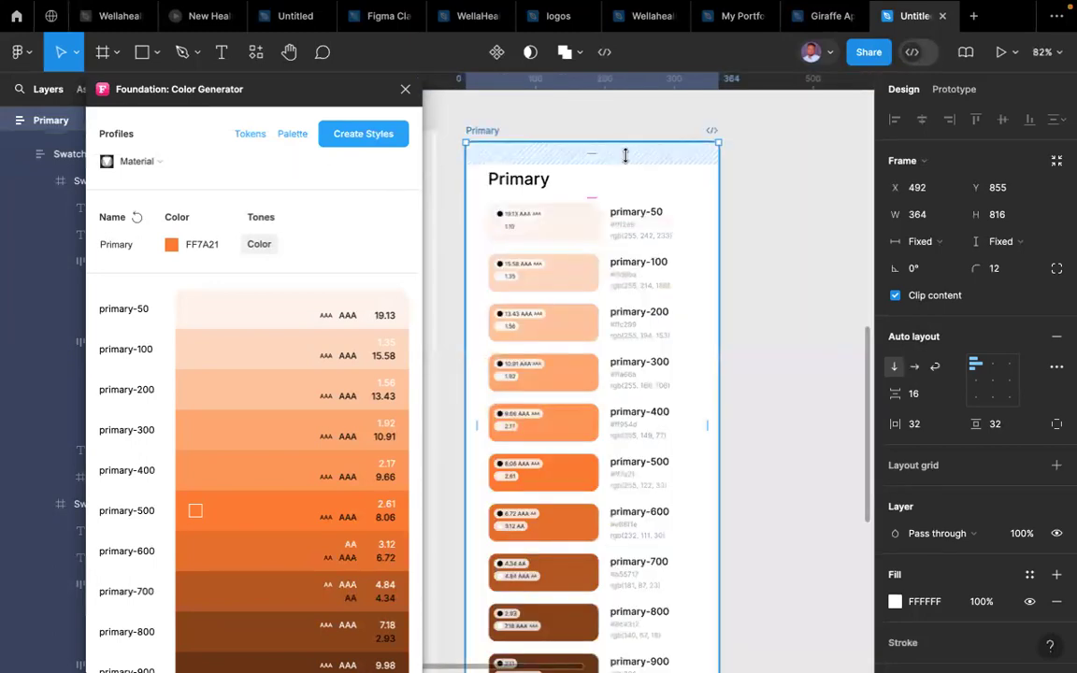
key("super+minus")
key("super+plus")
key("super+minus")
left_click(353, 142)
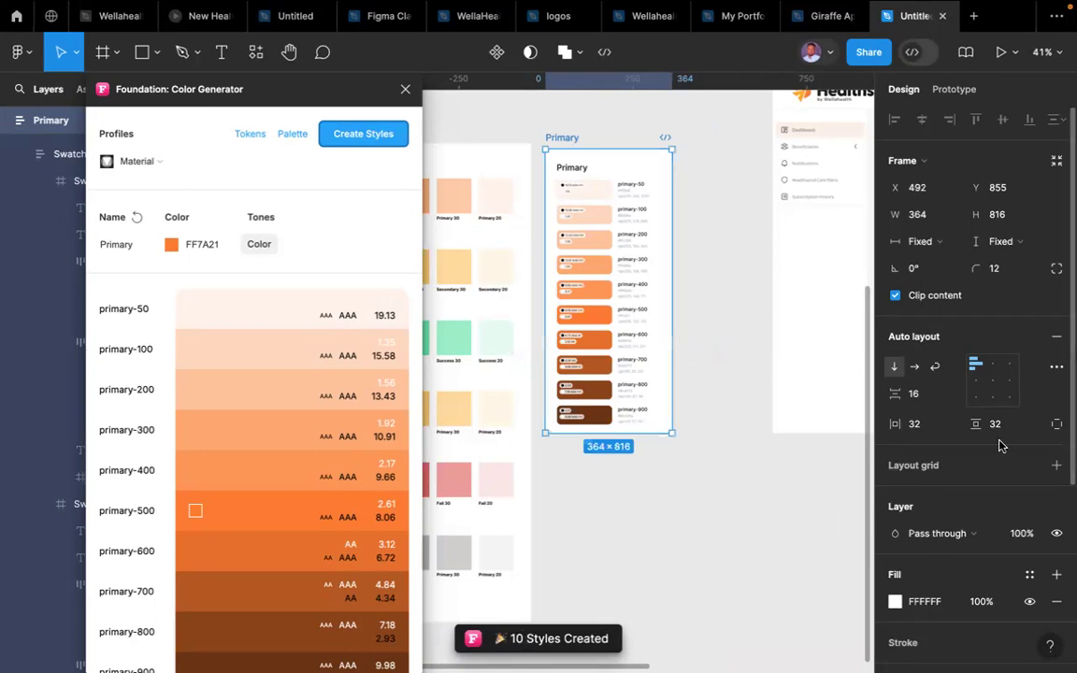
- Delete the old Primary and Primary 100 color styles, keeping only the Foundation group in the local styles
scroll(1000, 446, "down", 2)
scroll(1000, 446, "down", 5)
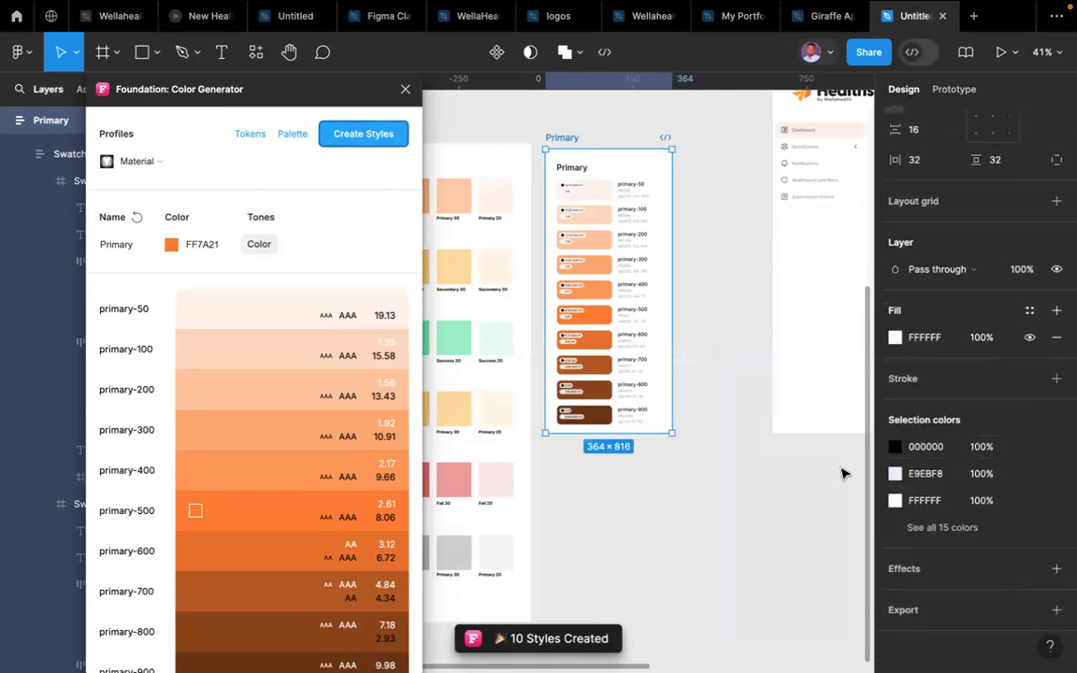
left_click(801, 504)
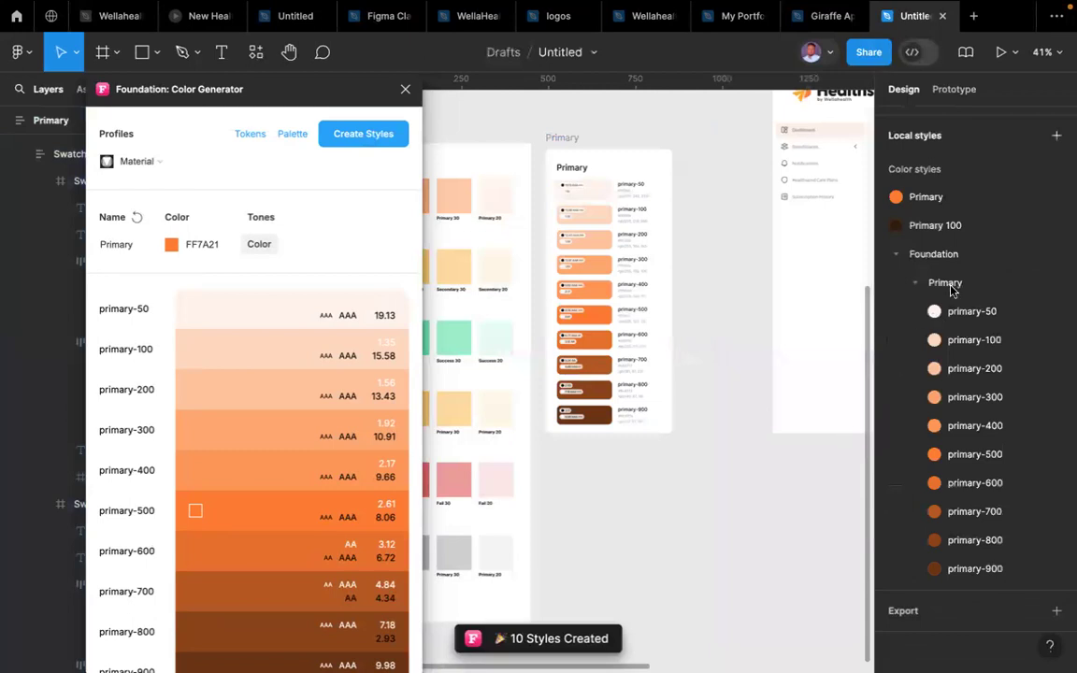
left_click(984, 202)
left_click(949, 234, "shift")
left_click(949, 238)
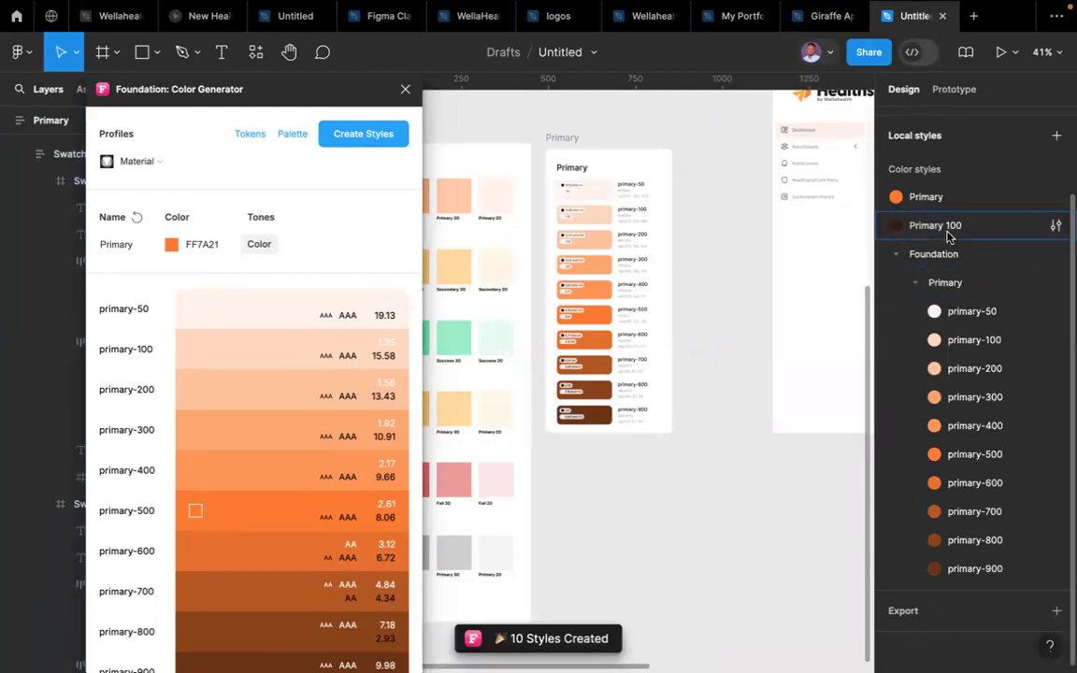
key("Delete")
left_click(949, 199)
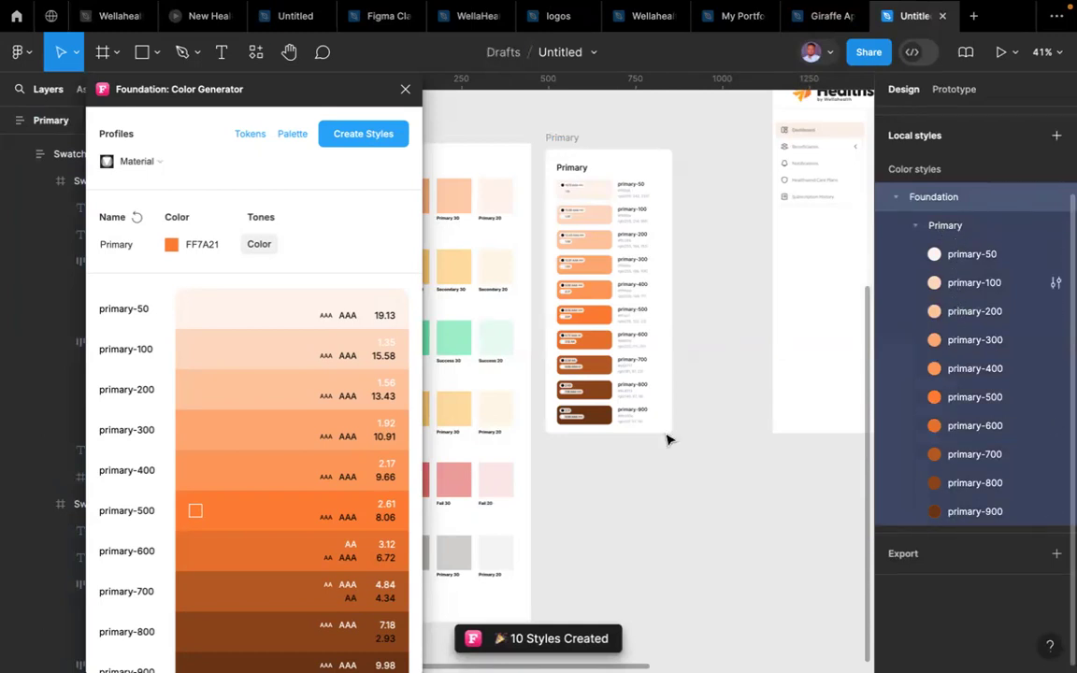
left_click(661, 471)
- Try a horizontal auto layout on the outer Primary palette frame, and return it to vertical
scroll(661, 472, "down", 3)
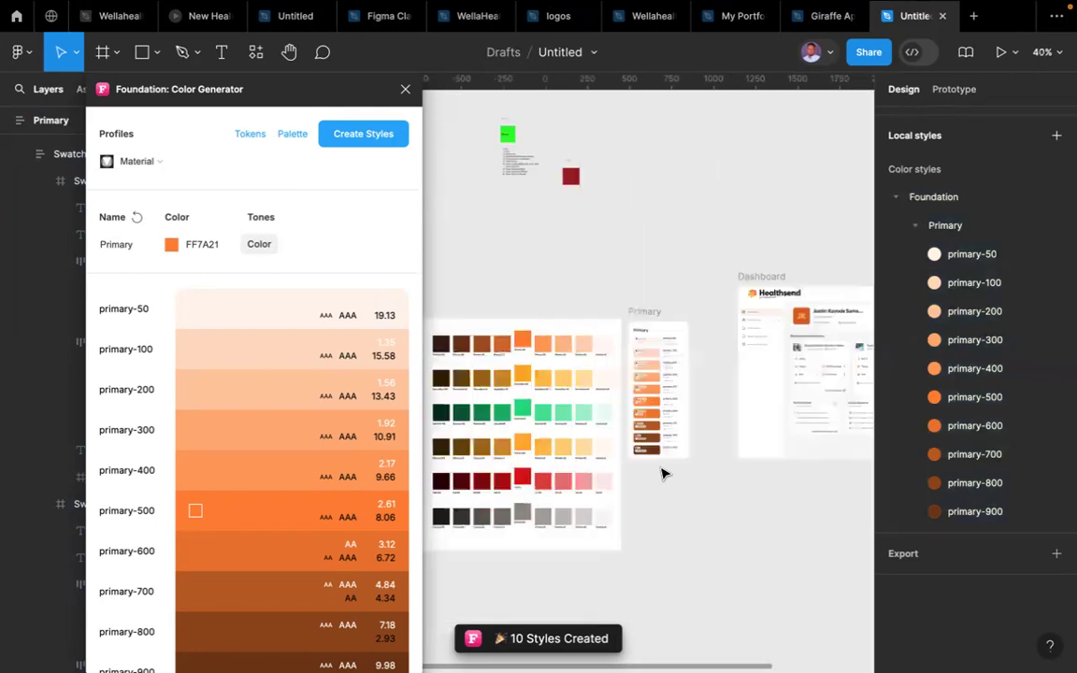
scroll(661, 473, "down", 3)
scroll(637, 372, "left", 2)
scroll(778, 277, "right", 2)
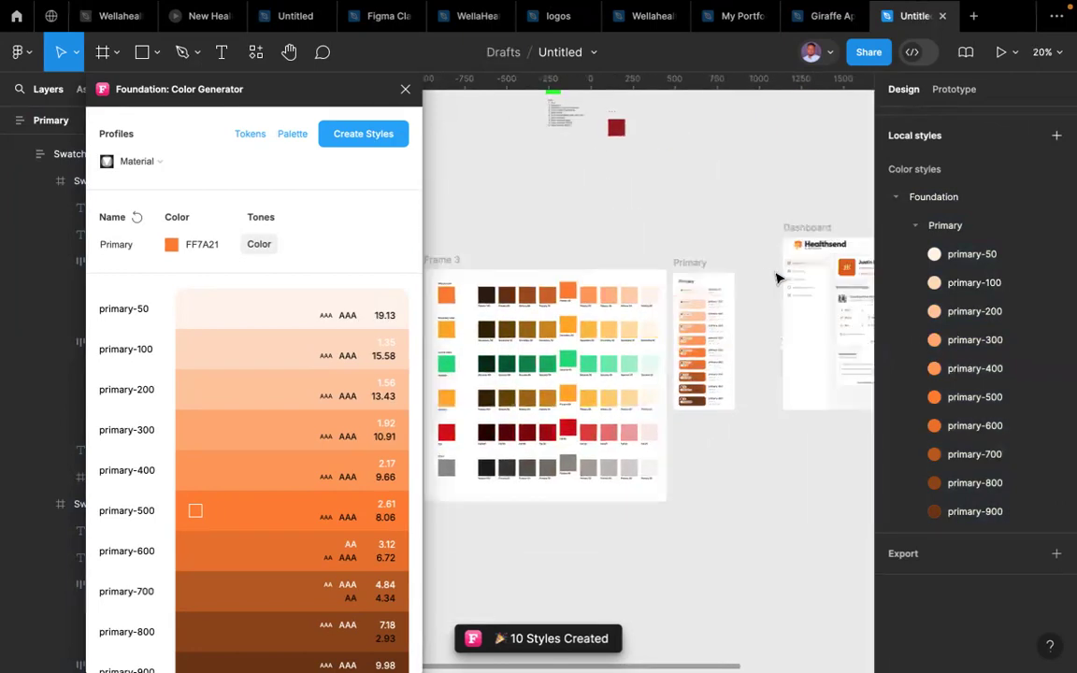
scroll(758, 276, "left", 2)
left_click(758, 276)
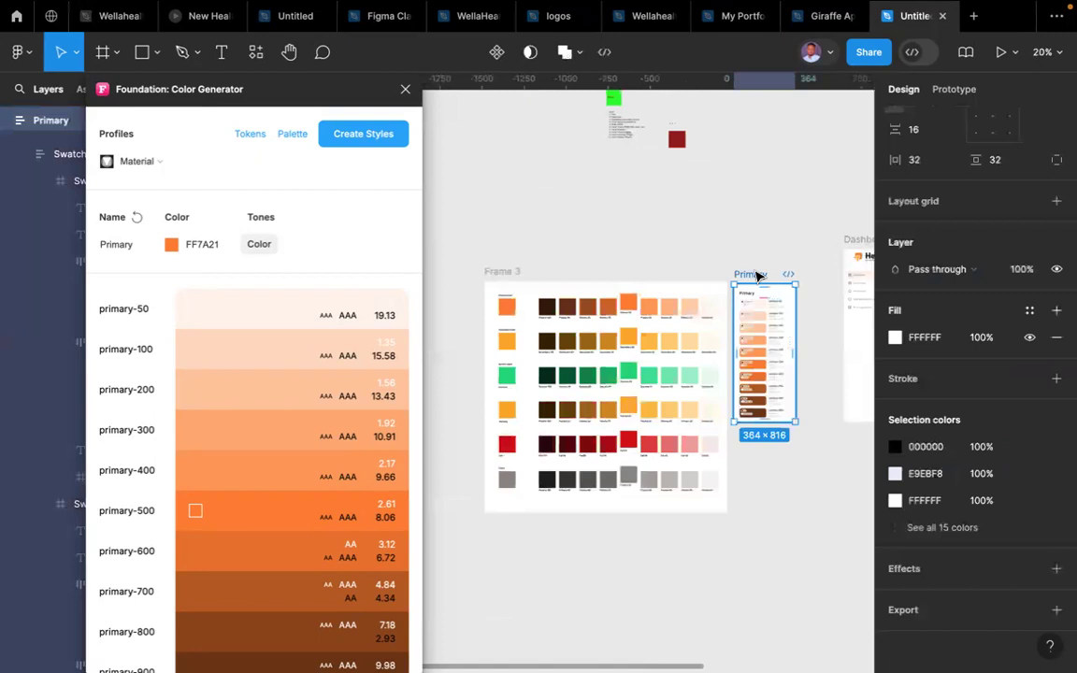
scroll(760, 274, "right", 3)
scroll(922, 182, "up", 2)
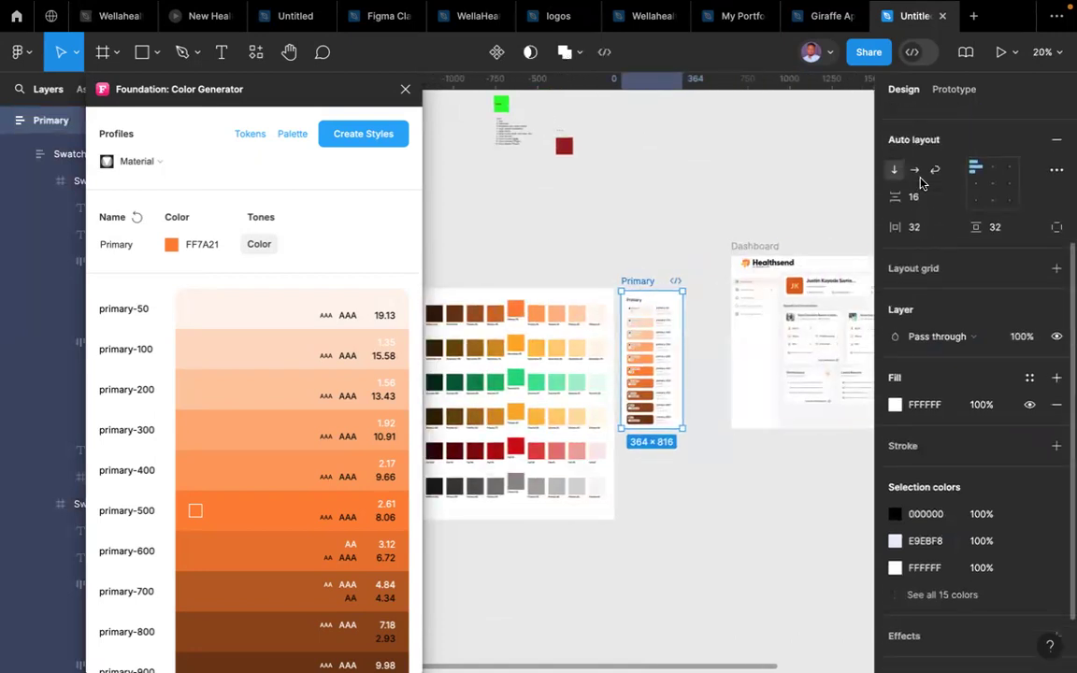
left_click(915, 195)
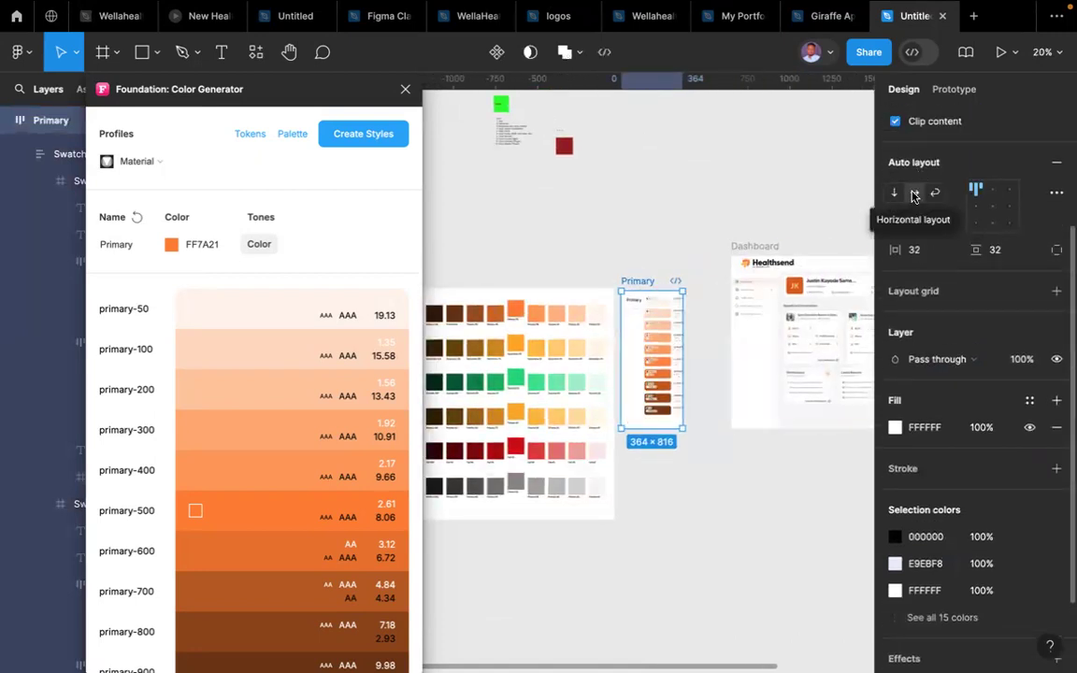
left_click(894, 193)
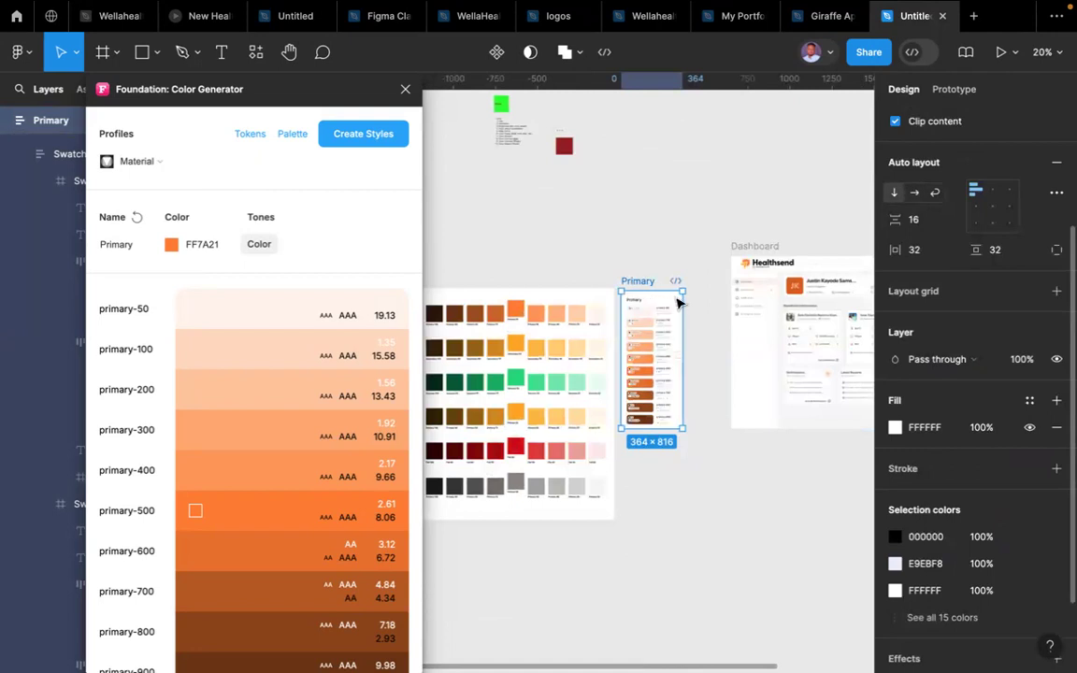
left_click(648, 339)
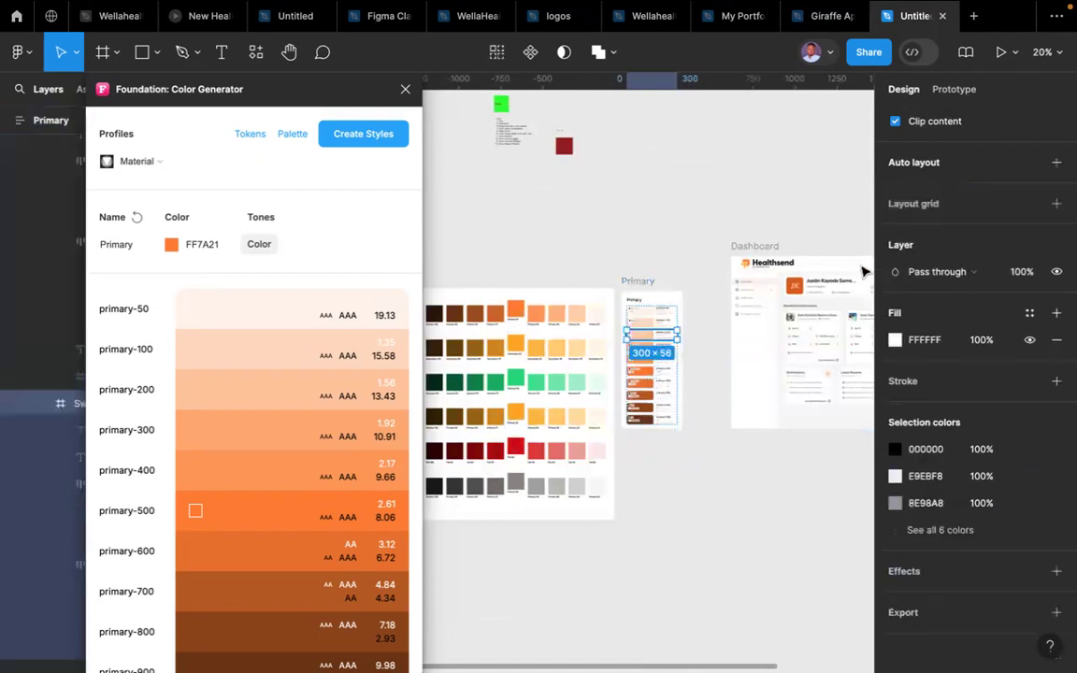
left_click(677, 382)
left_click(702, 353)
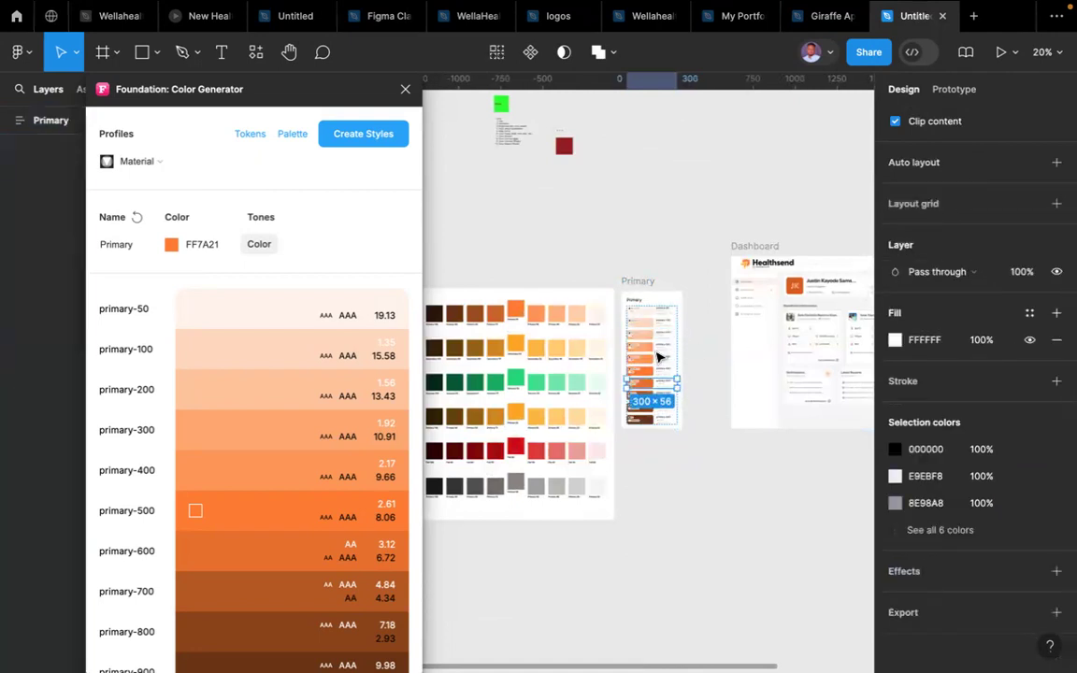
- Move the Primary palette frame to X 616, Y -166, into the empty canvas area above the Dashboard frame
scroll(660, 355, "up", 5)
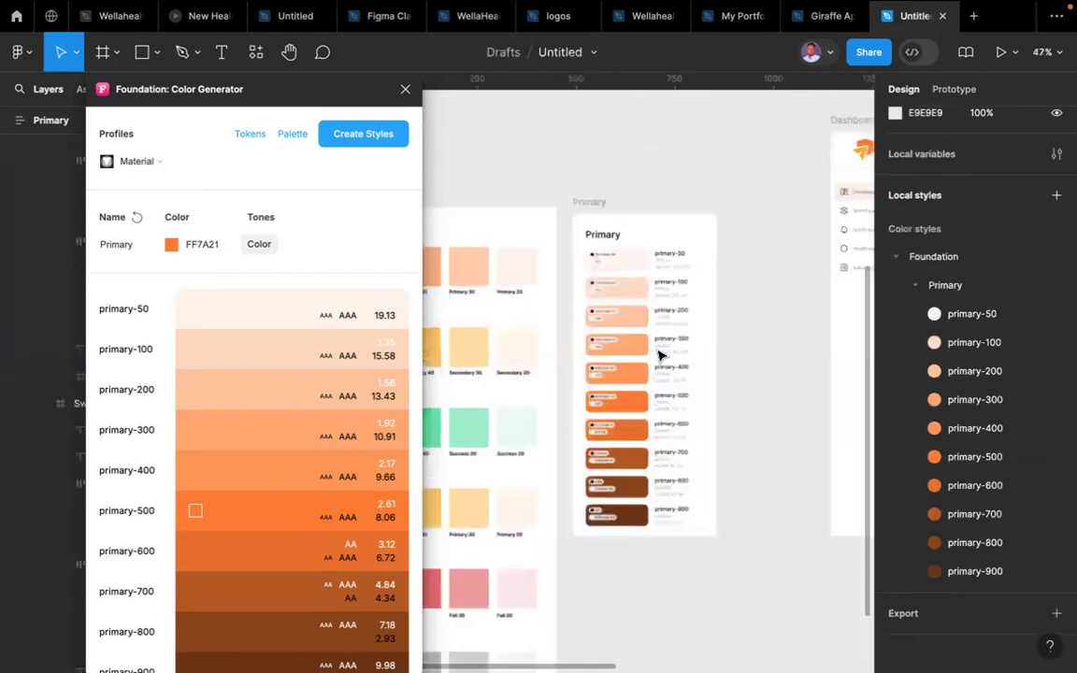
scroll(660, 356, "down", 5)
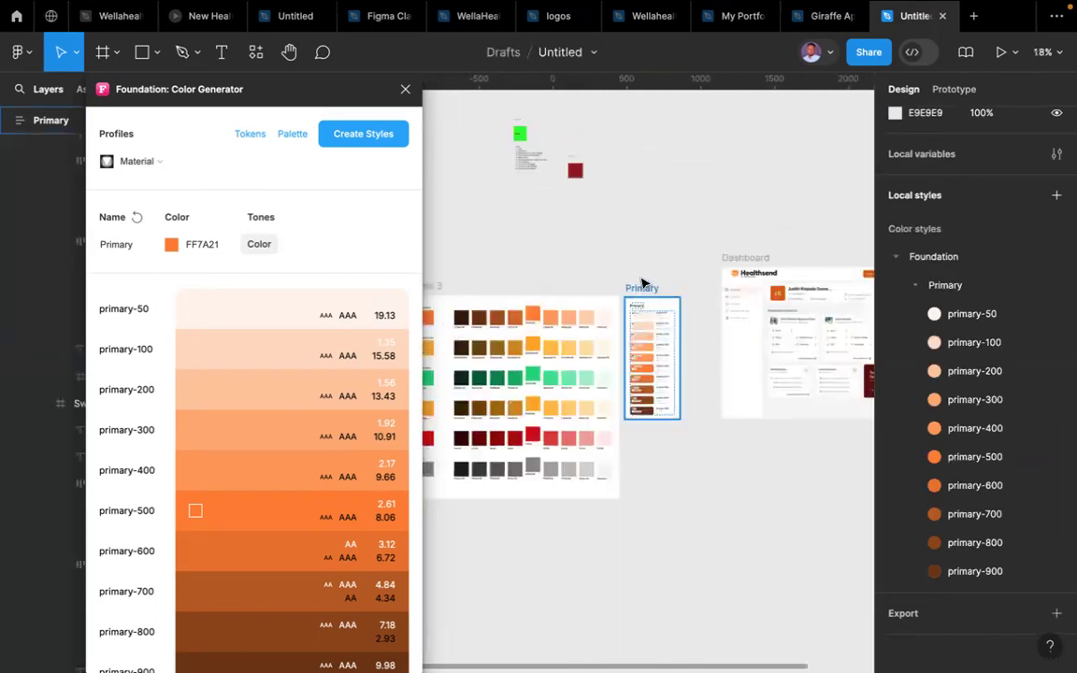
left_click_drag(650, 290, 669, 140)
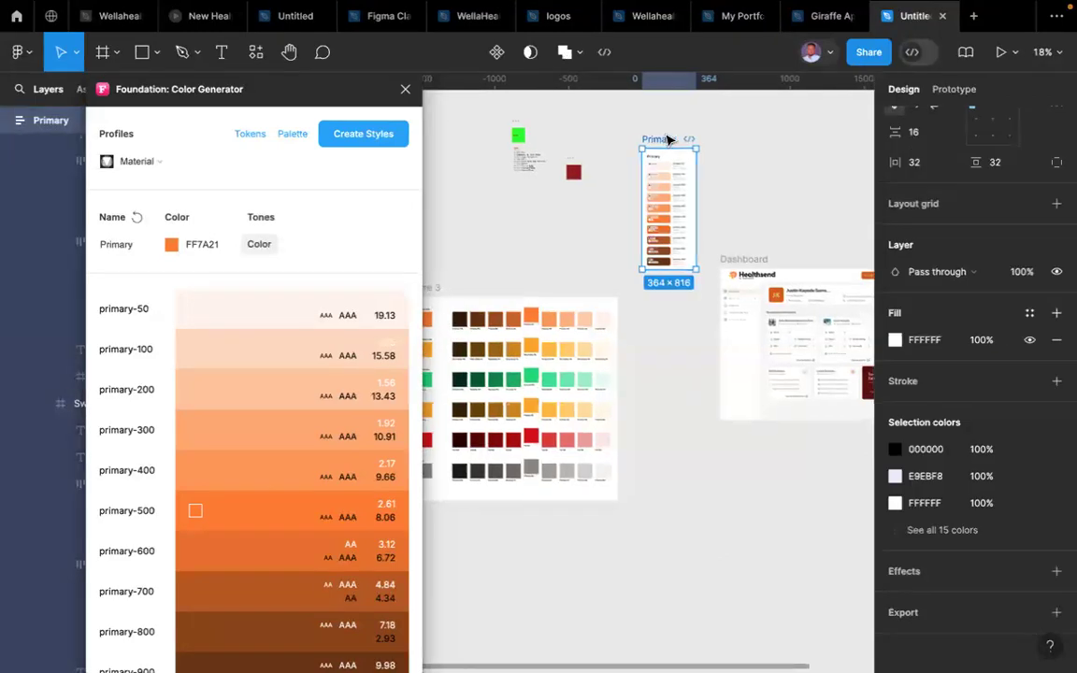
- Switch the auto layout of the swatch list inside the Primary palette frame from vertical to horizontal
scroll(669, 139, "up", 5)
scroll(633, 197, "down", 1)
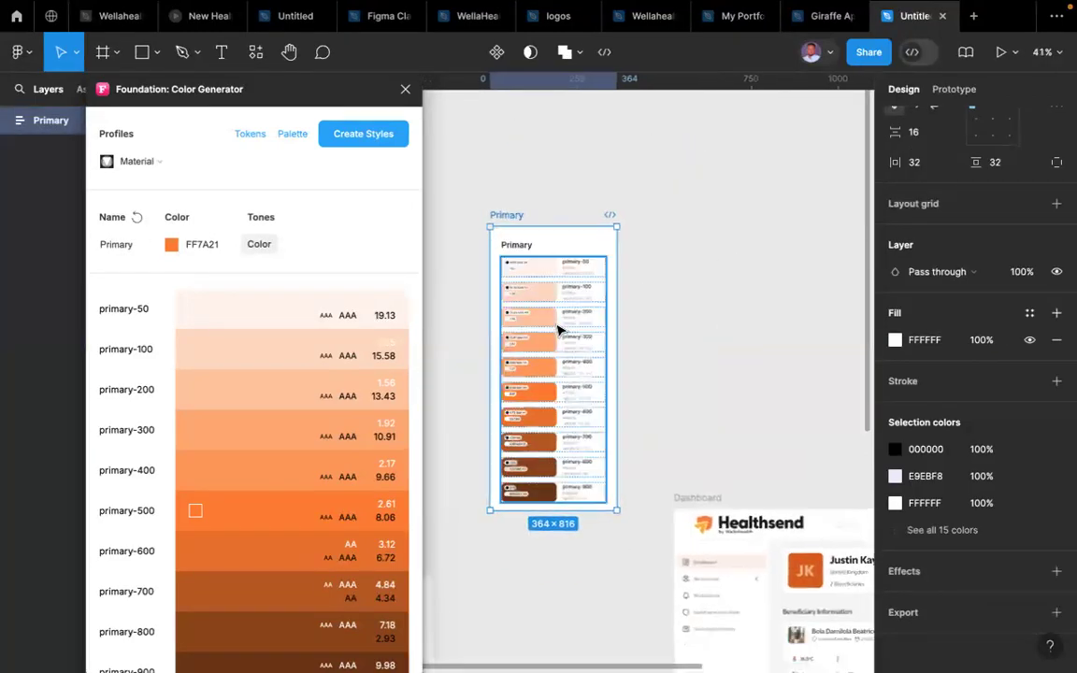
double_click(560, 316)
double_click(560, 316)
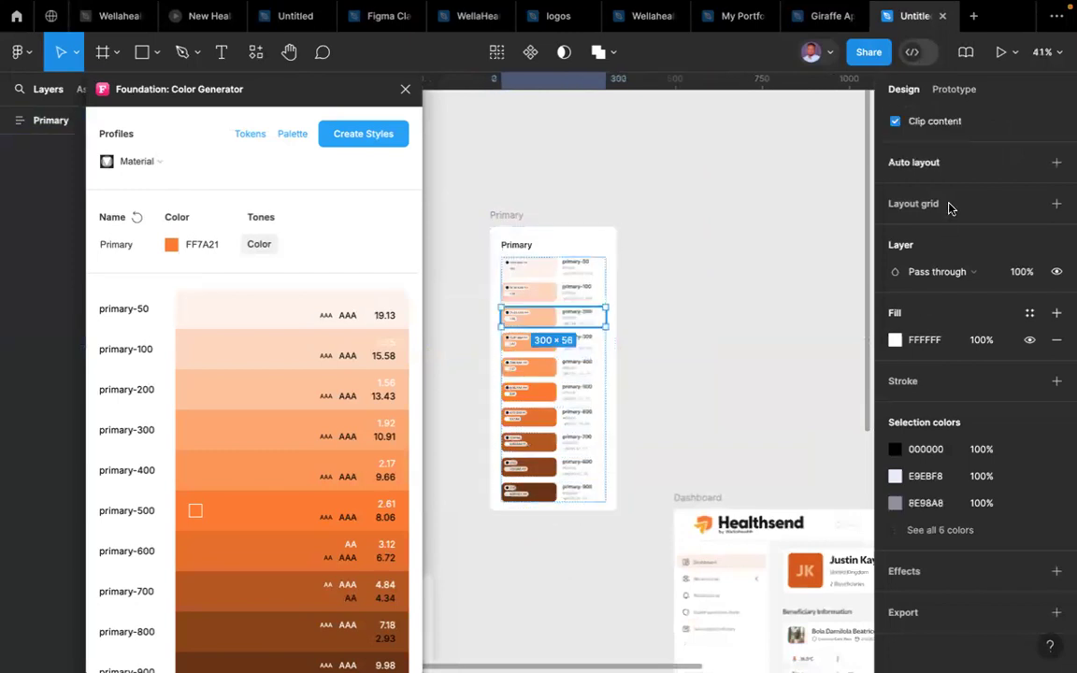
left_click(599, 251)
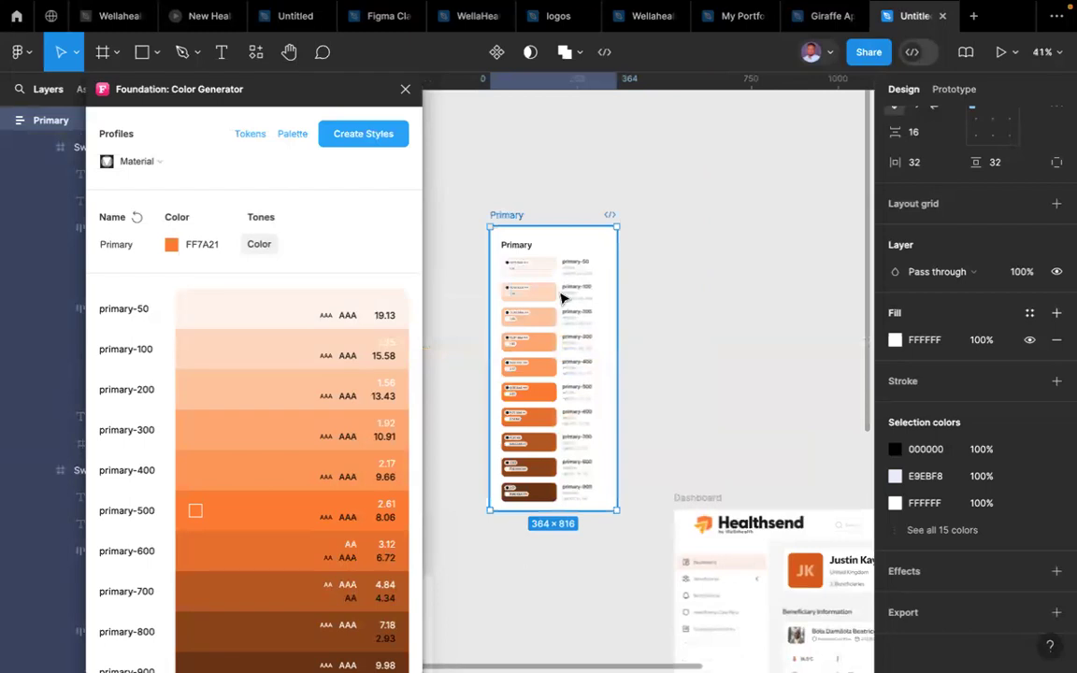
double_click(563, 298)
scroll(1014, 328, "up", 3)
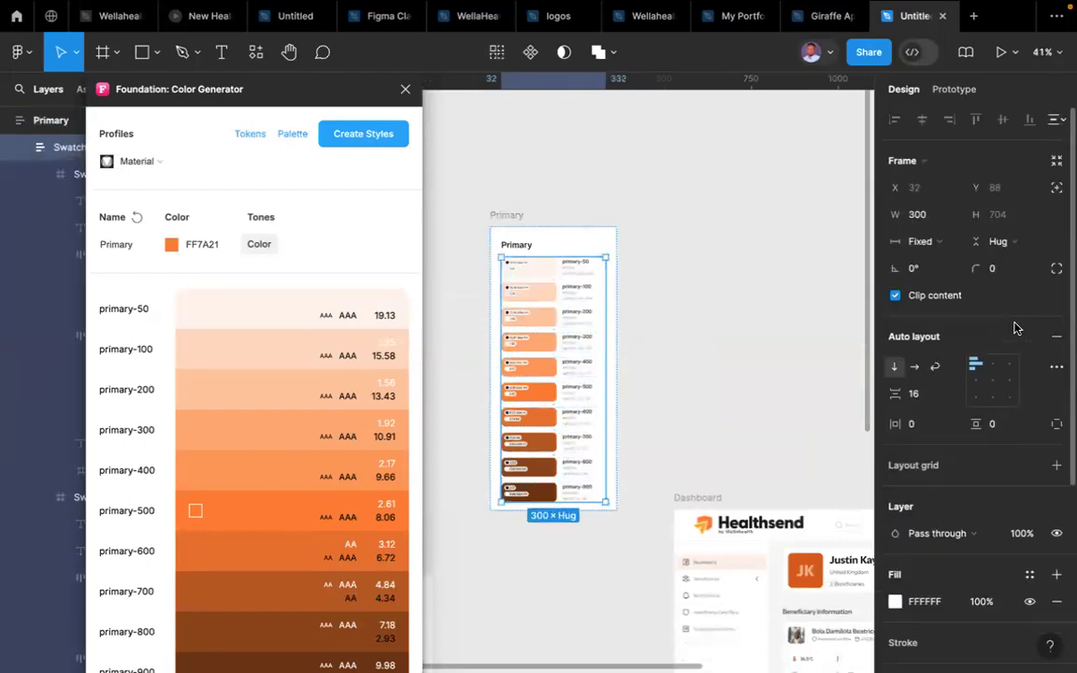
left_click(915, 368)
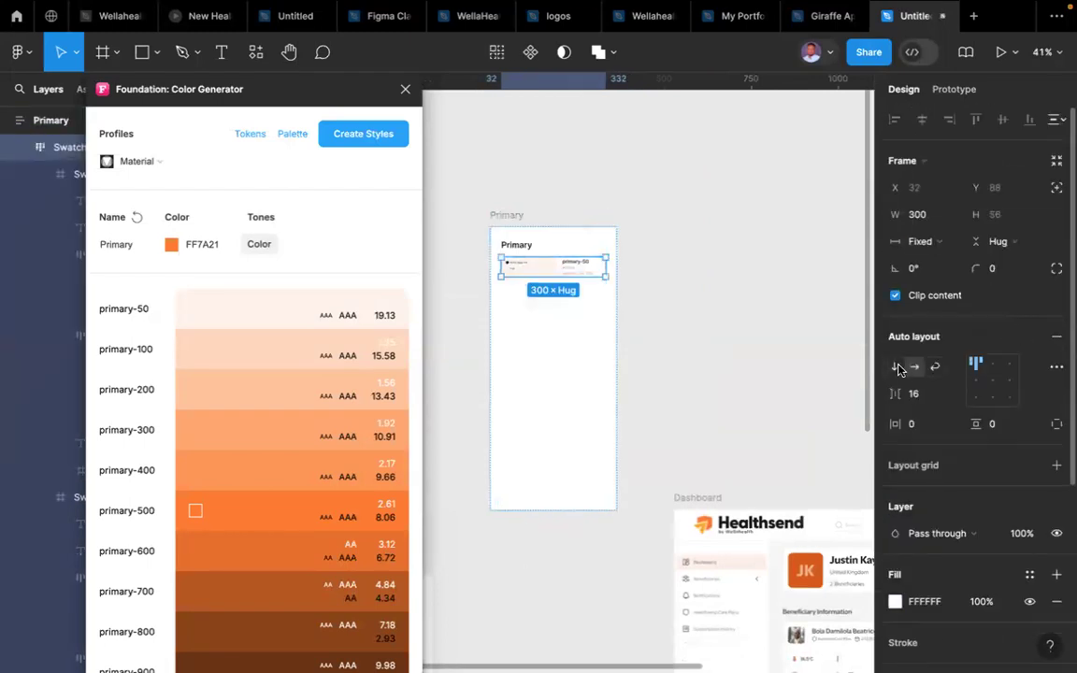
- Set both the width and height of the outer Primary palette frame to Hug contents
left_click(607, 379)
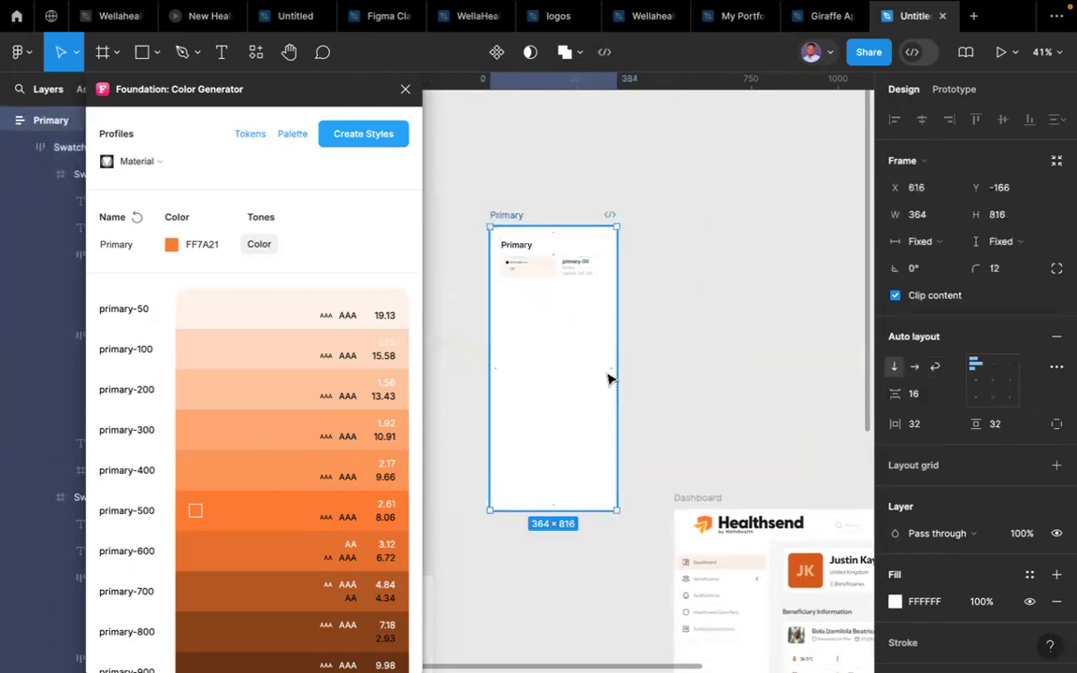
left_click(935, 241)
left_click(947, 262)
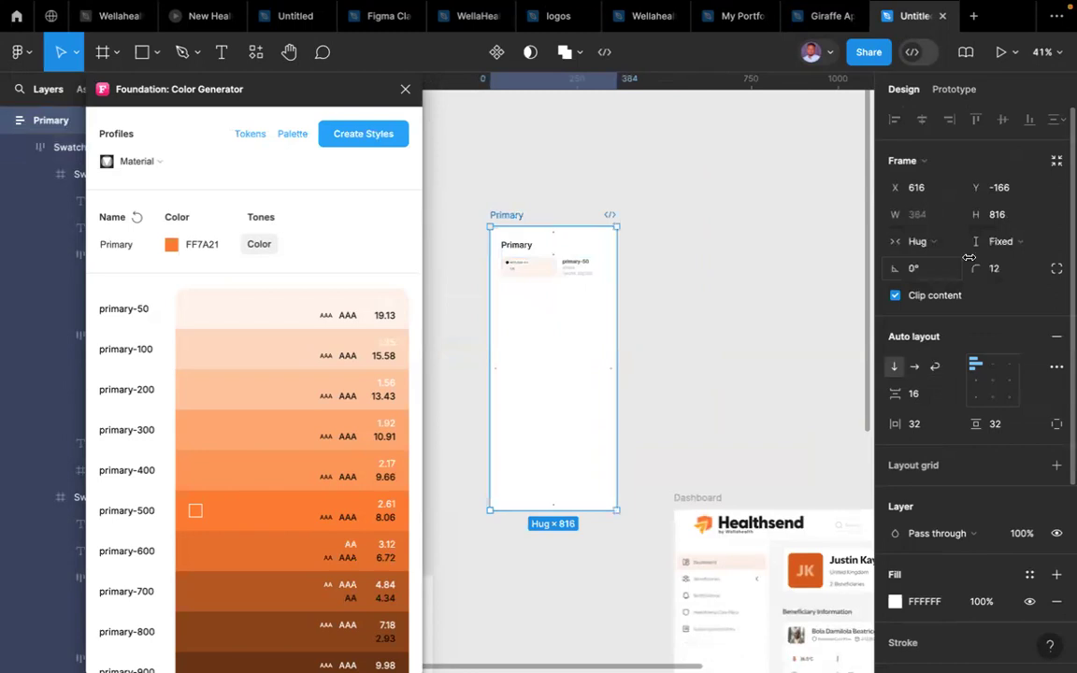
left_click(1006, 241)
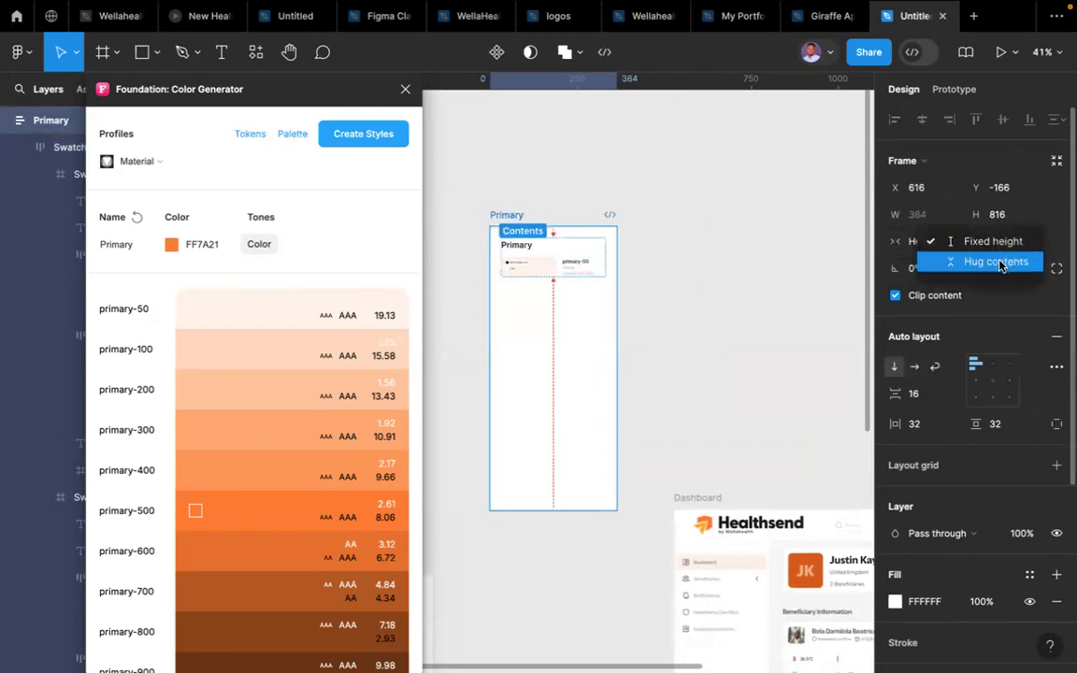
left_click(998, 262)
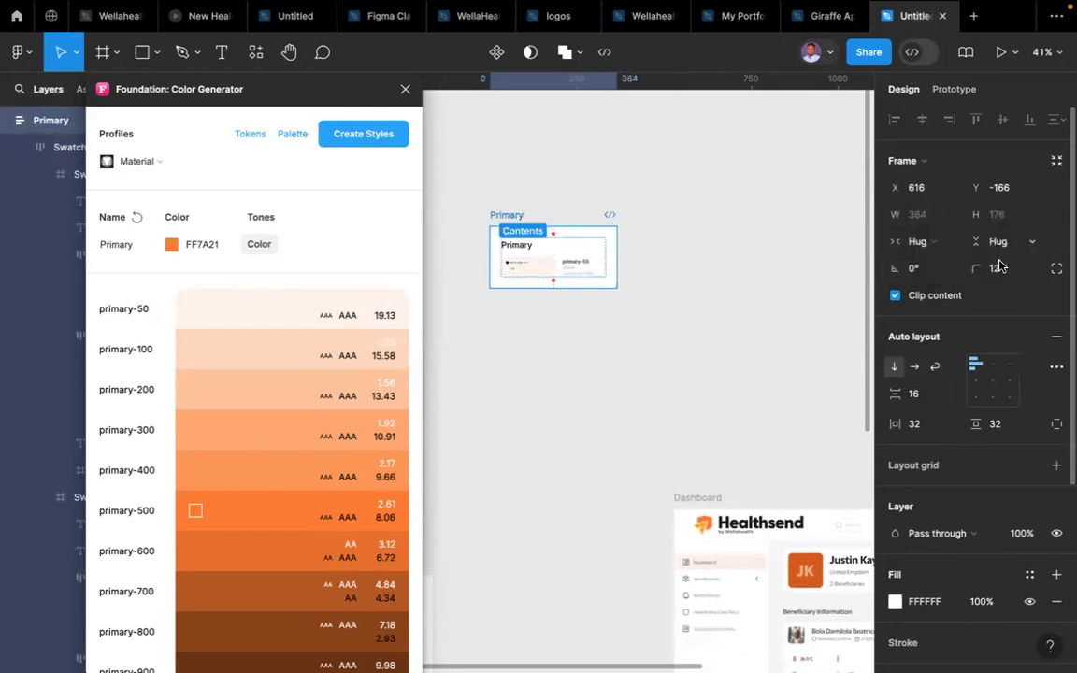
- Set the width of the inner swatch list to Hug contents so all the swatches fit in one row
left_click(569, 265)
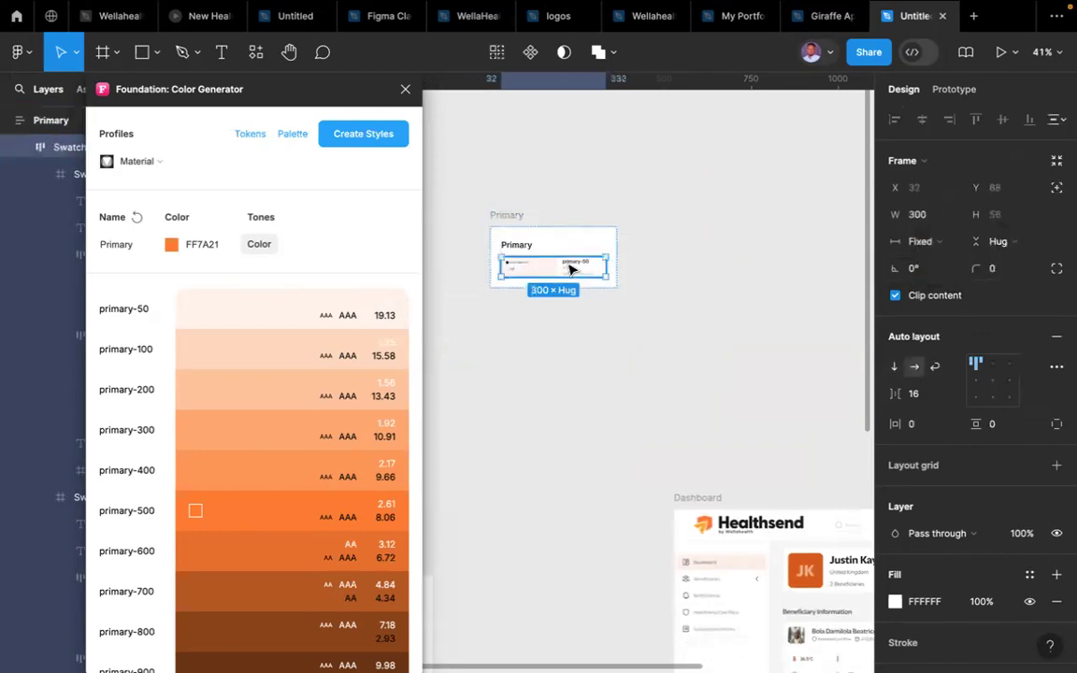
left_click(924, 245)
left_click(952, 263)
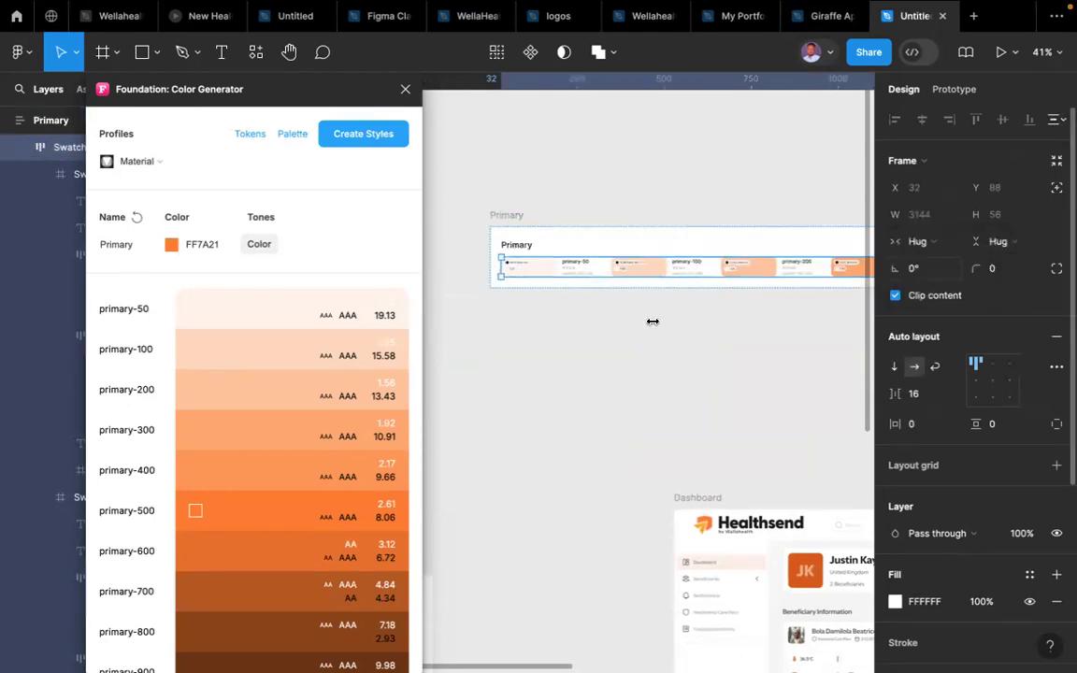
scroll(587, 346, "right", 2)
scroll(587, 346, "up", 1)
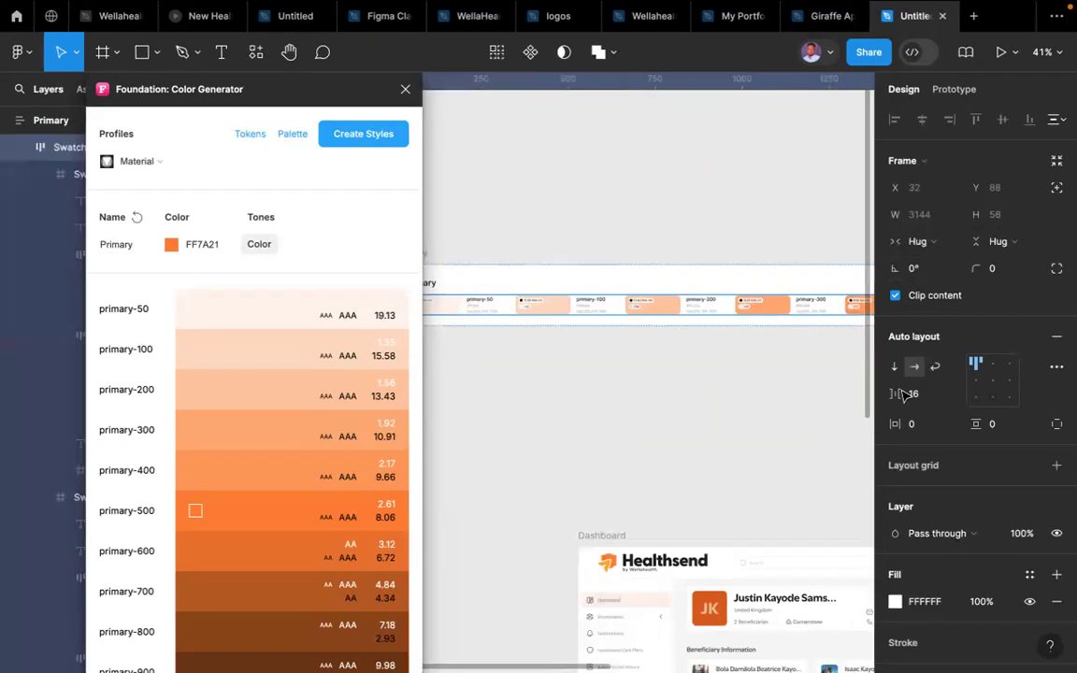
- Inspect the layout settings of the individual swatch frames and the full length of the horizontal Primary palette row
key("Return")
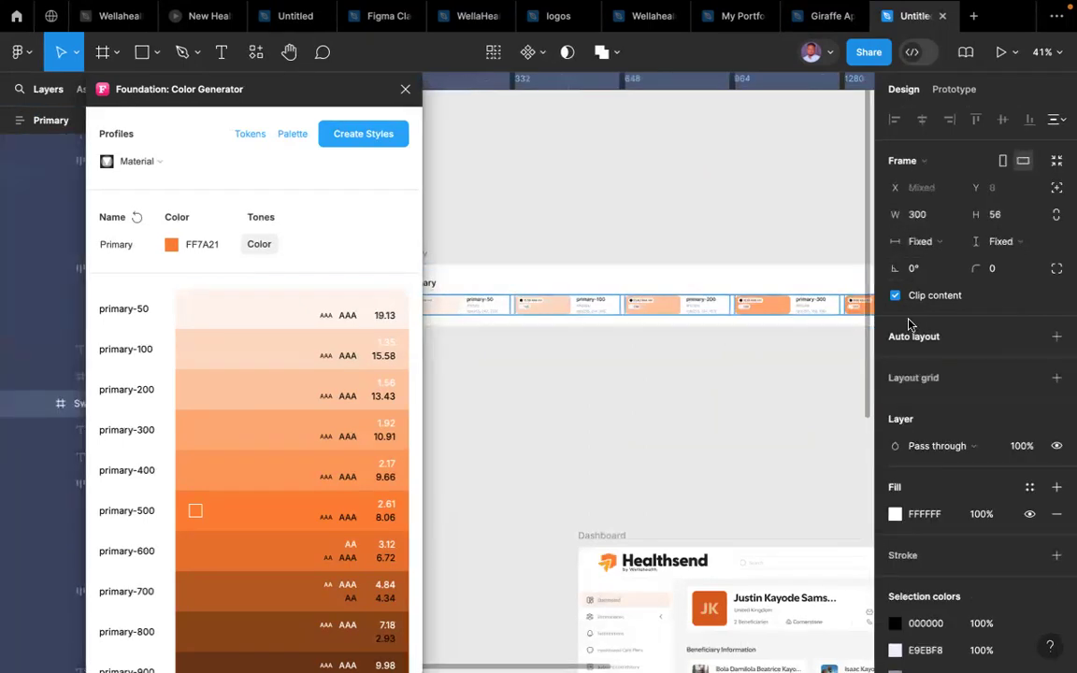
scroll(909, 320, "down", 2)
left_click(712, 397)
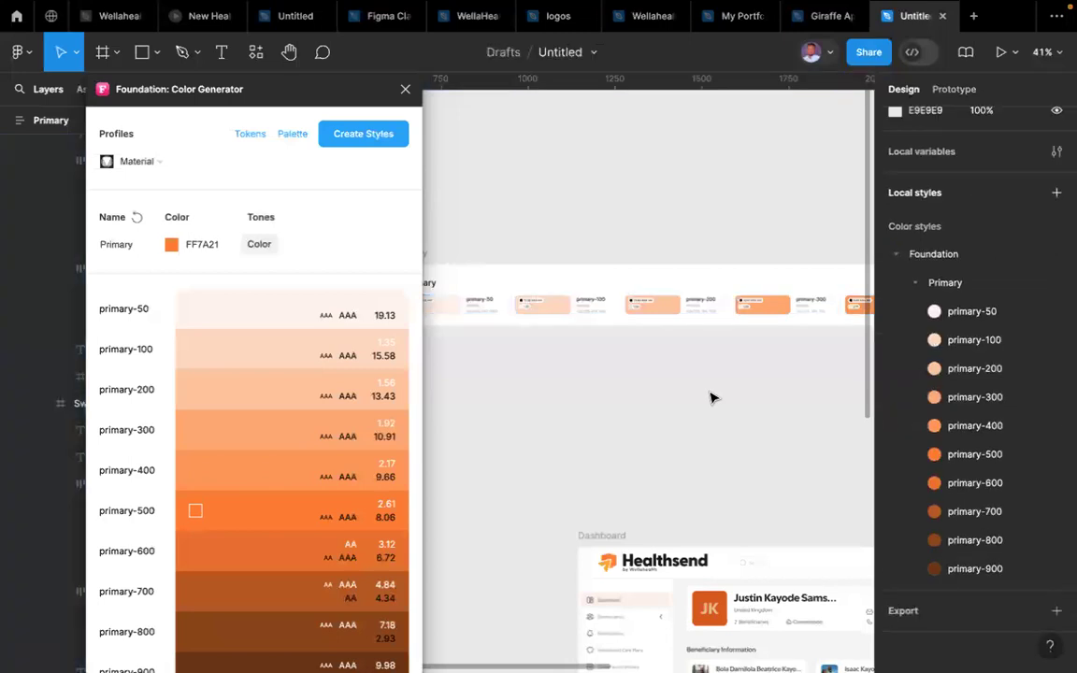
scroll(712, 396, "left", 3)
left_click(562, 333)
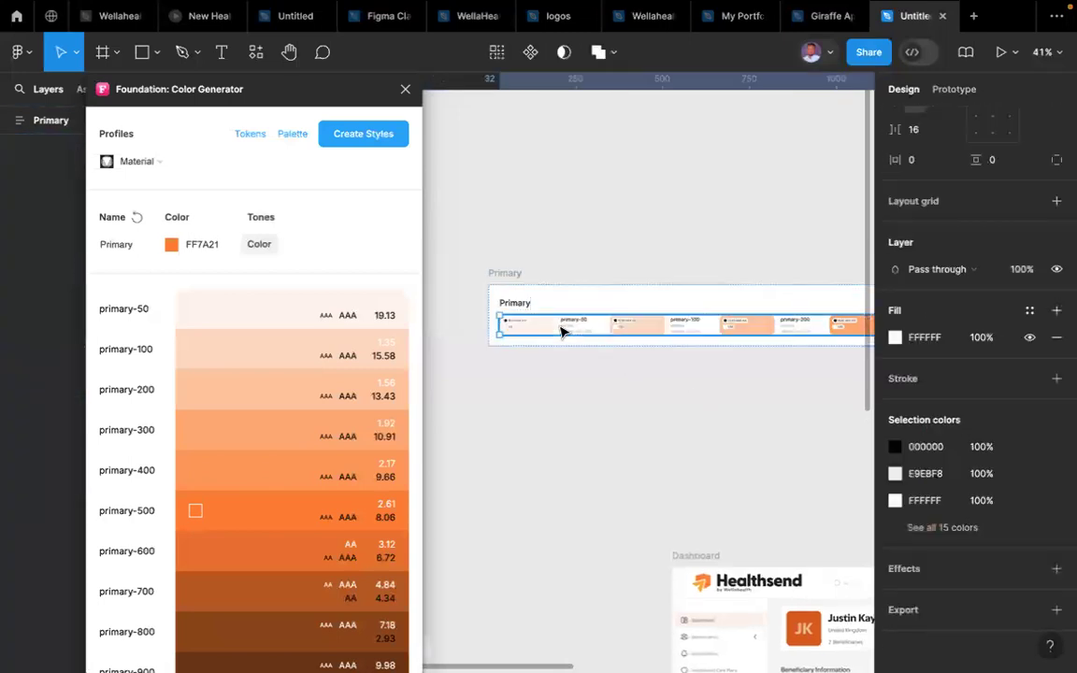
left_click(562, 333)
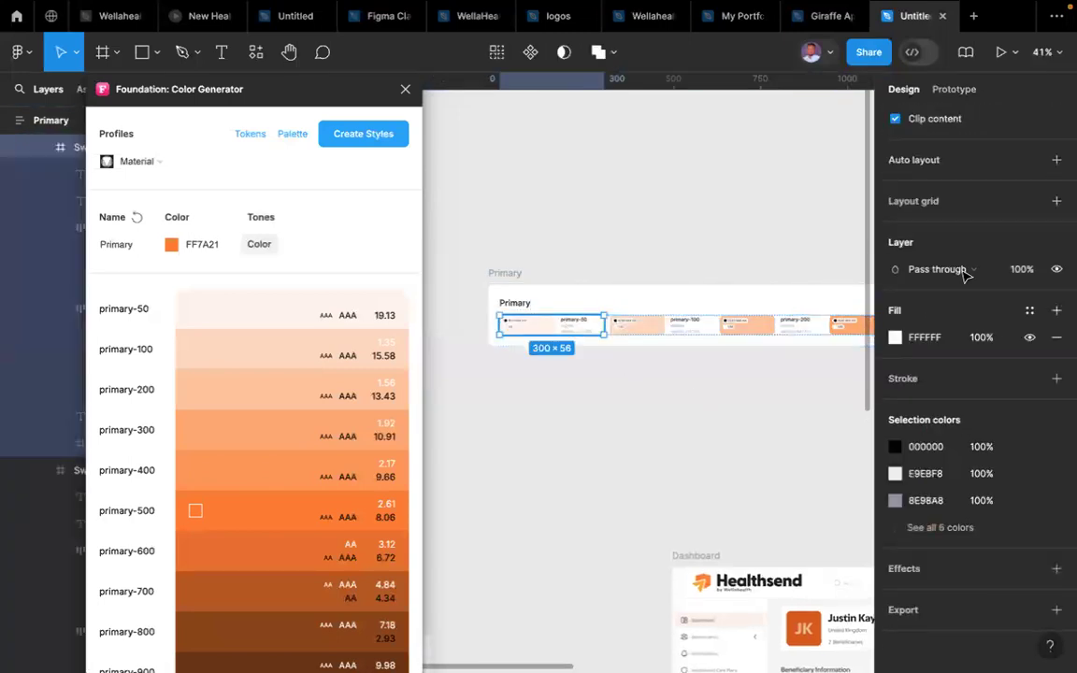
left_click(552, 418)
scroll(552, 420, "down", 5)
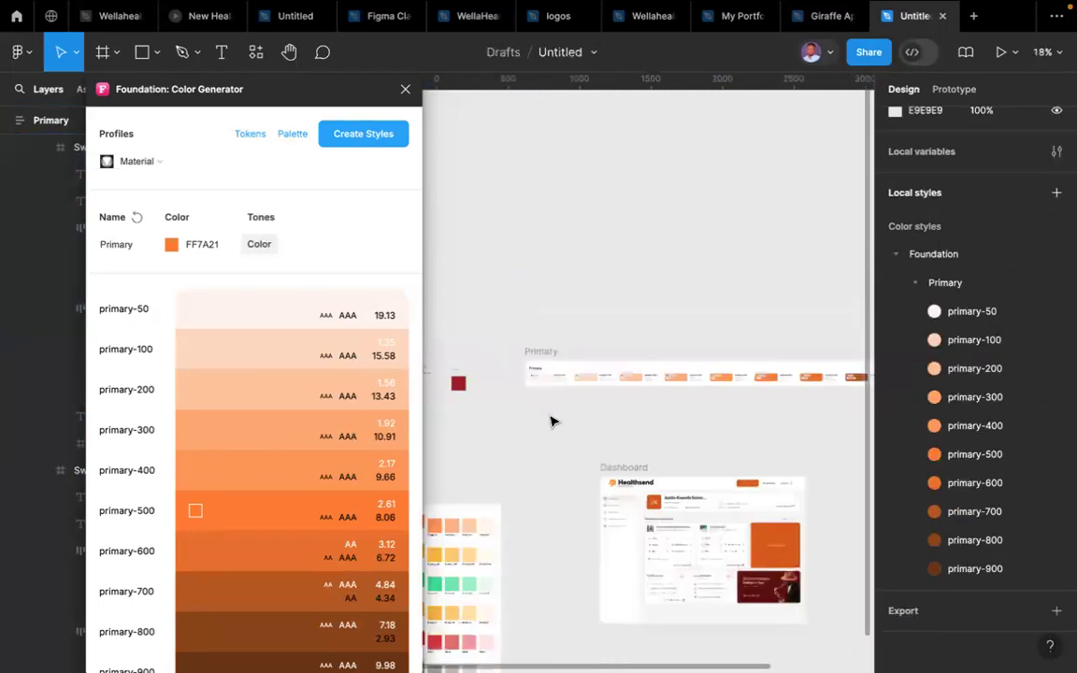
scroll(551, 422, "right", 3)
double_click(549, 412)
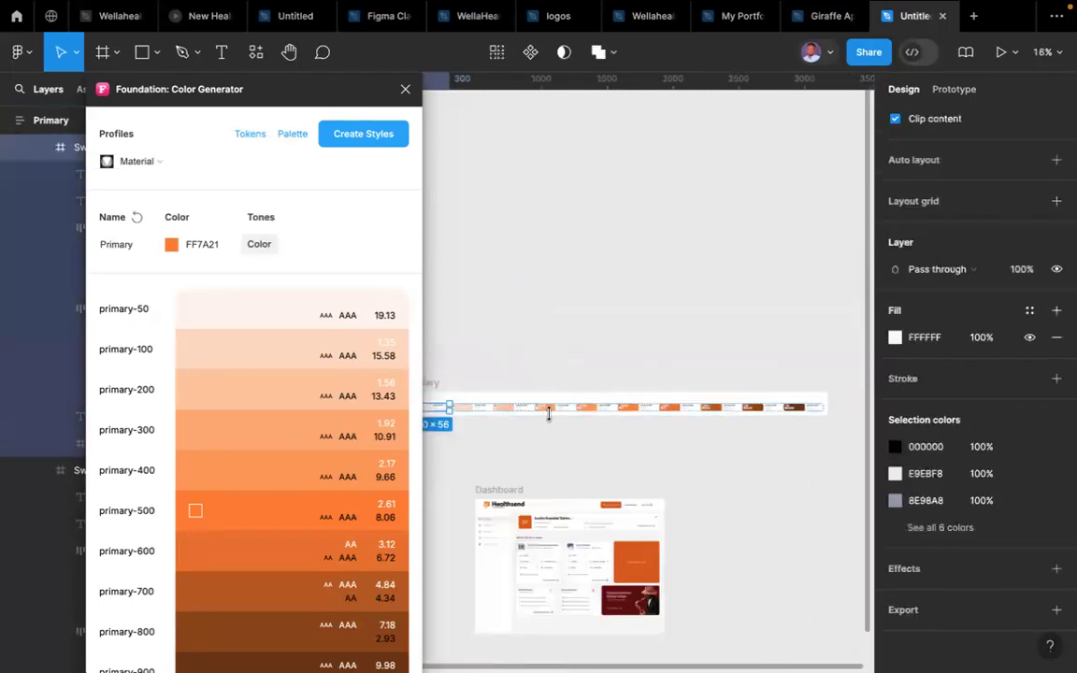
- Undo the horizontal layout and Hug sizing of the Primary palette, and move the vertical frame a little higher on the canvas
key("shift+Return")
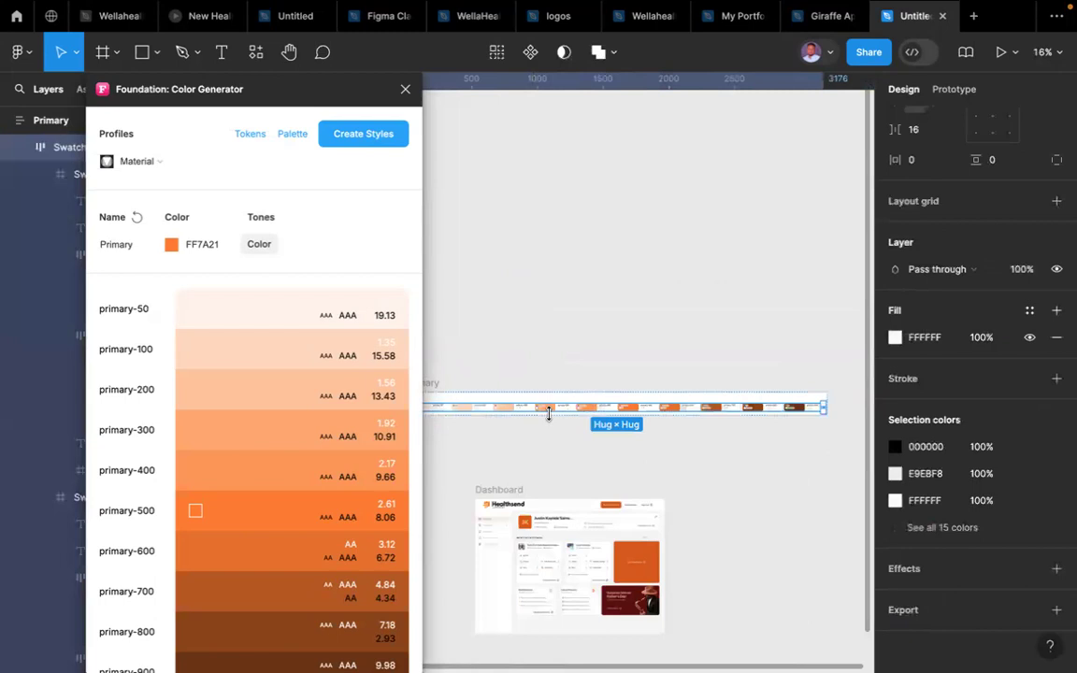
scroll(550, 416, "down", 2)
scroll(552, 422, "left", 2)
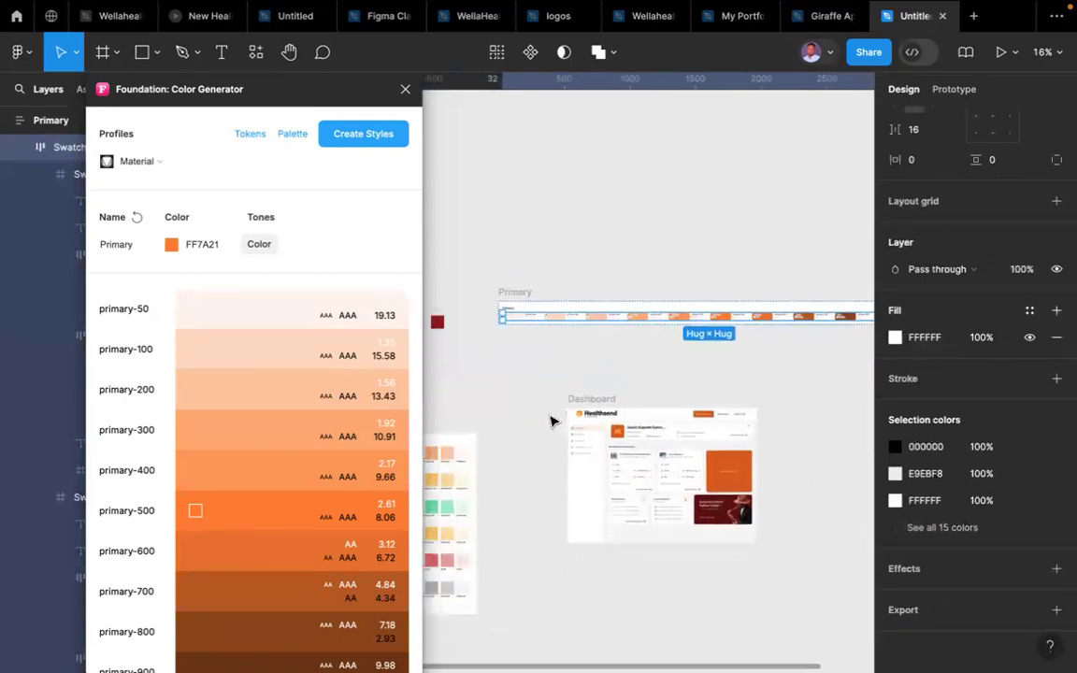
key("super+z")
key("super+z")
key("super+z")
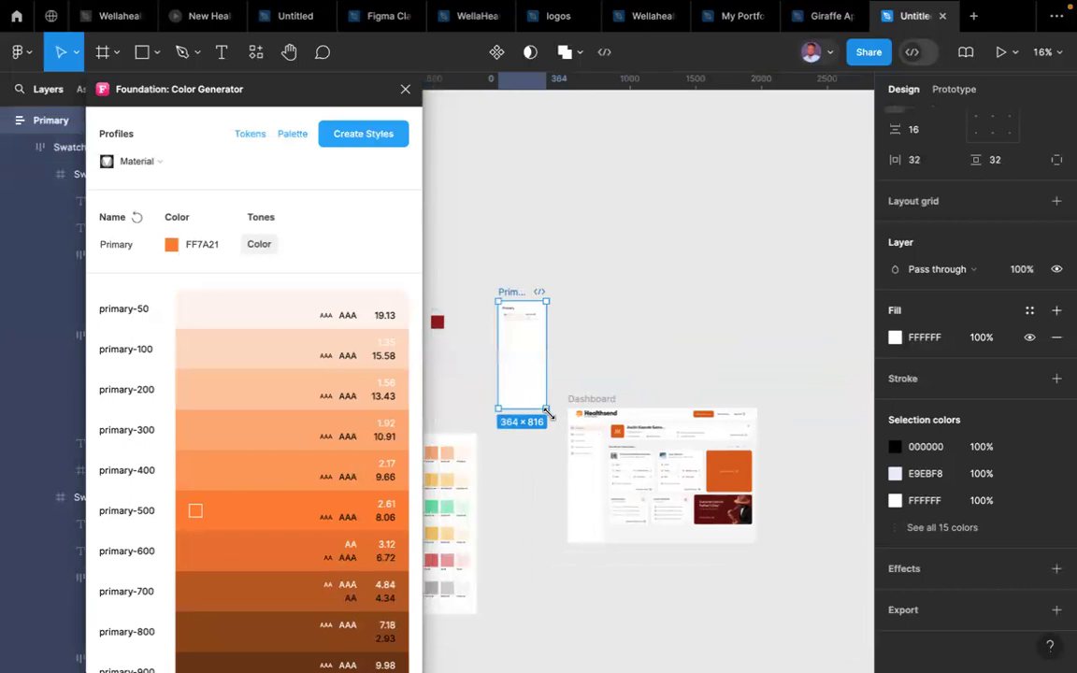
key("Return")
key("super+z")
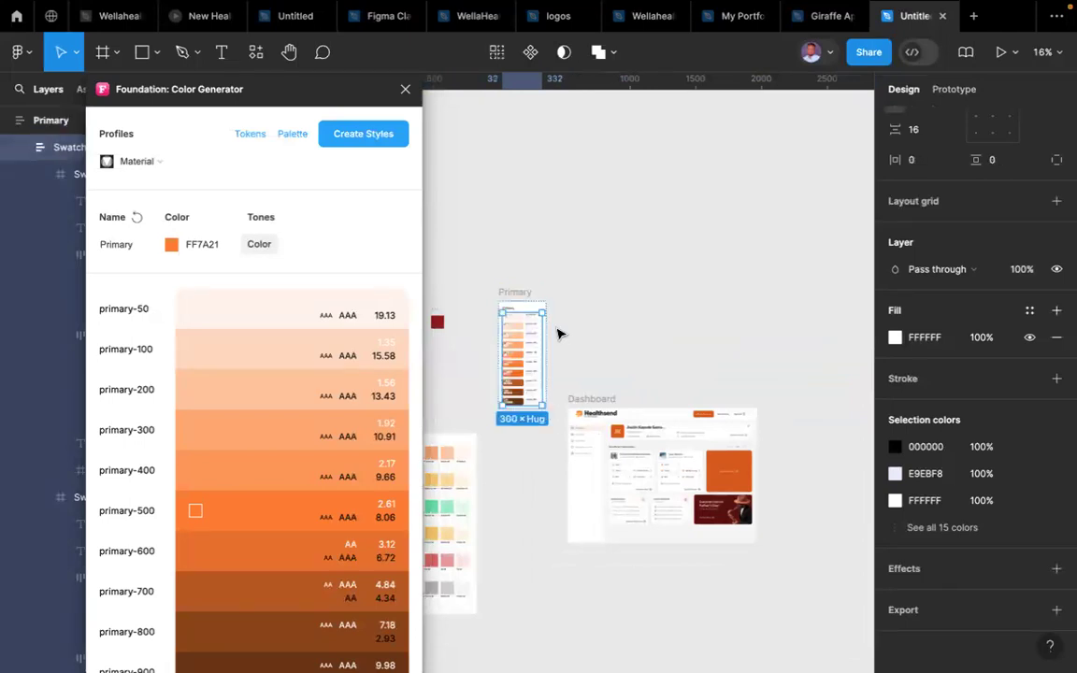
left_click(501, 290)
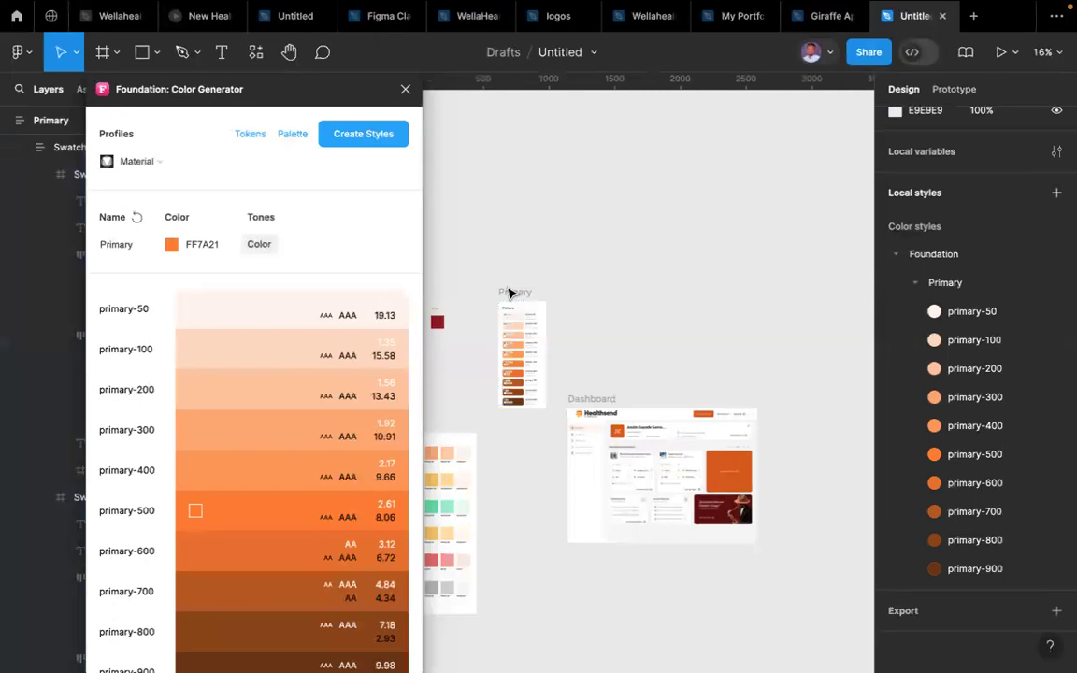
left_click_drag(506, 292, 505, 243)
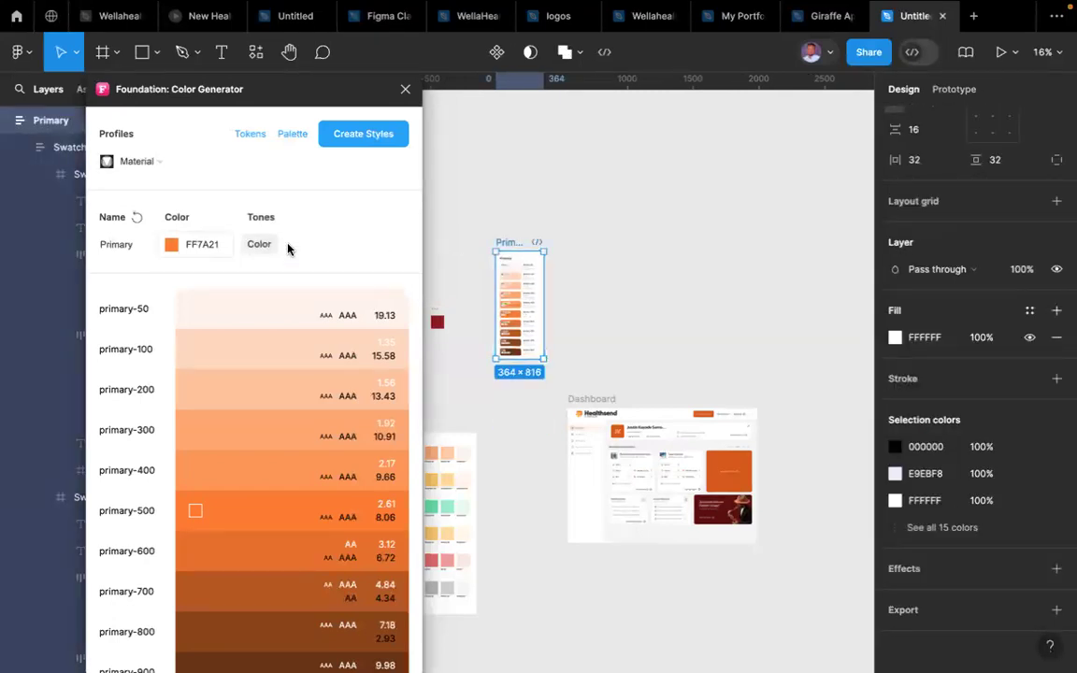
- Reset the palette name in the color generator and rename it Secondary
left_click(137, 221)
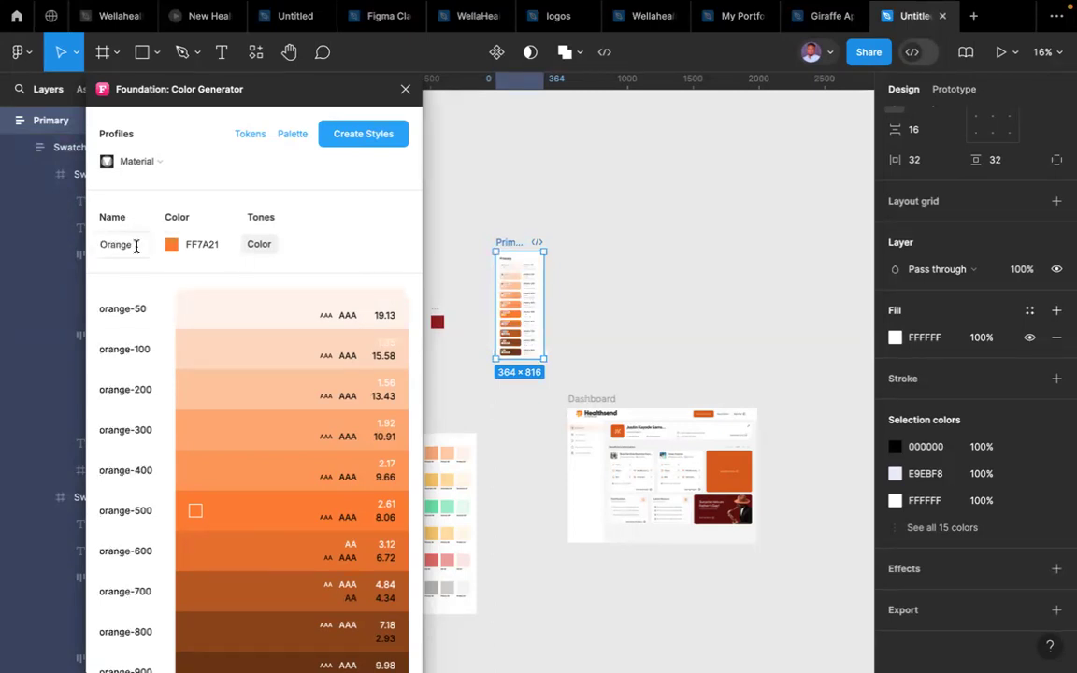
double_click(135, 246)
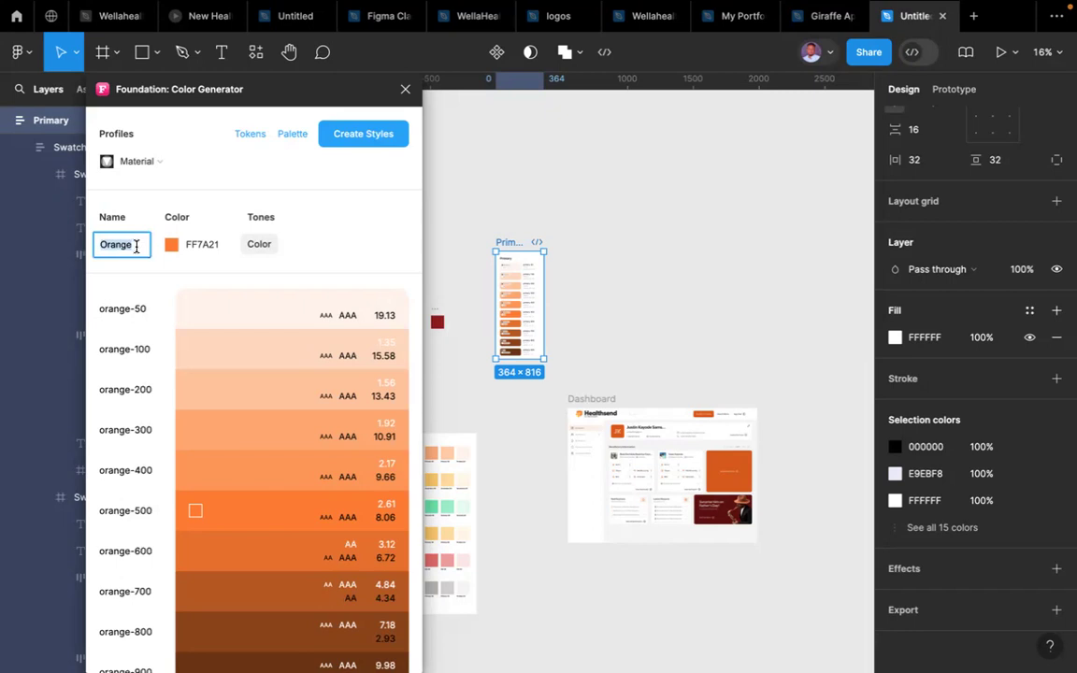
type("Seco")
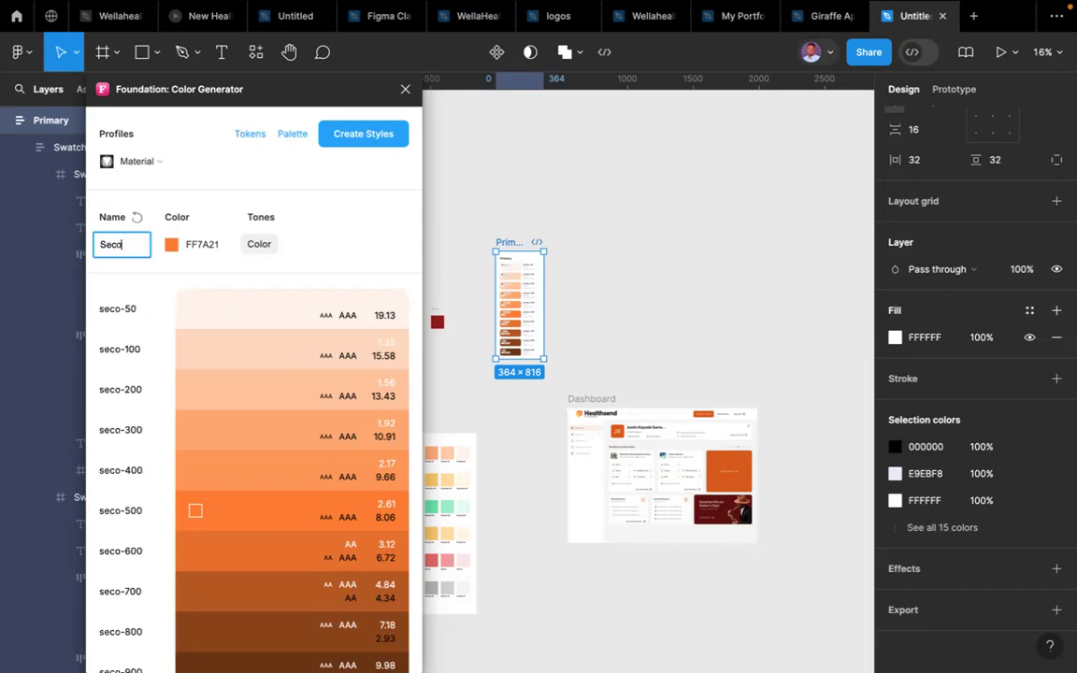
type("ndary")
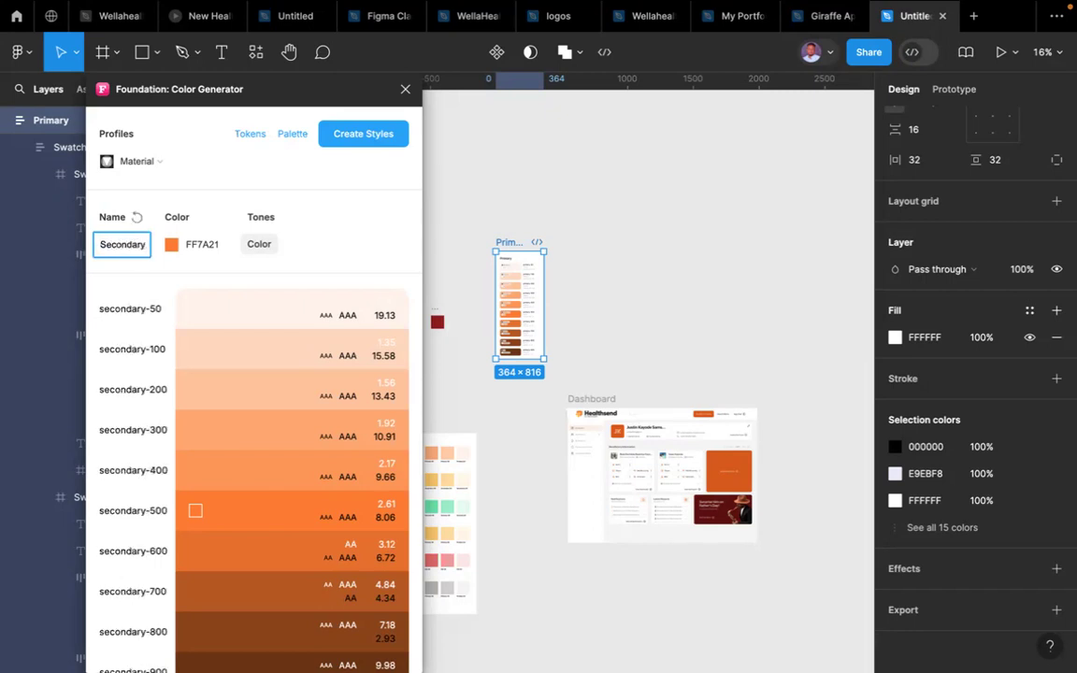
- Copy the yellow-orange FFA600 from the Dashboard's Healthsend logo and set it as the base color of the Secondary palette
left_click(590, 406)
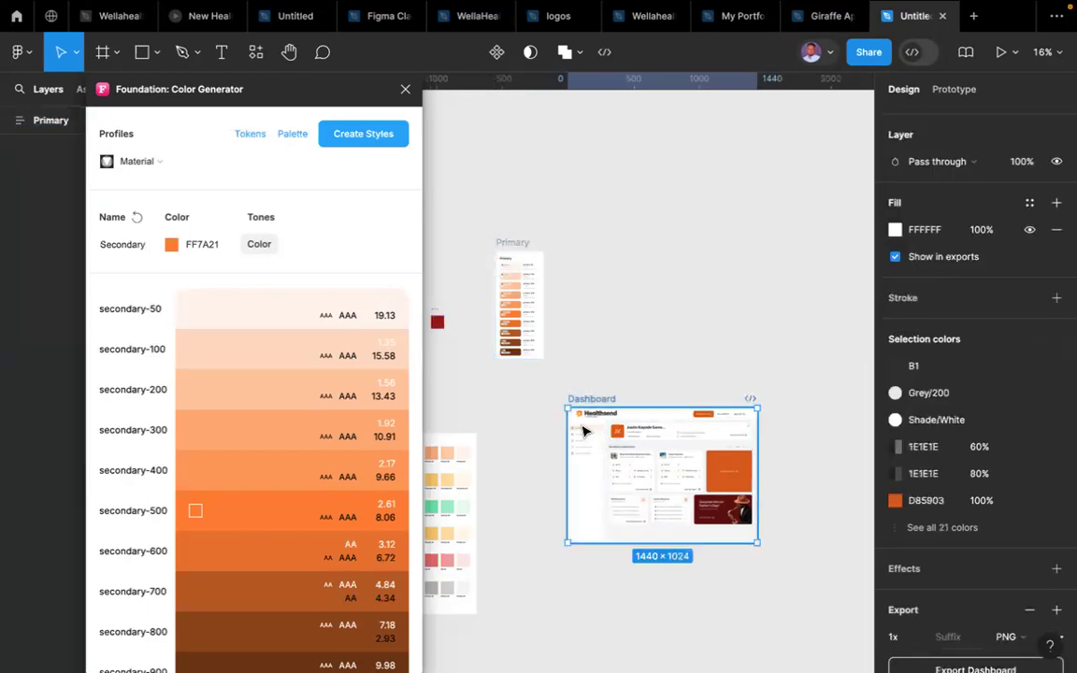
scroll(584, 430, "up", 10)
left_click(582, 341)
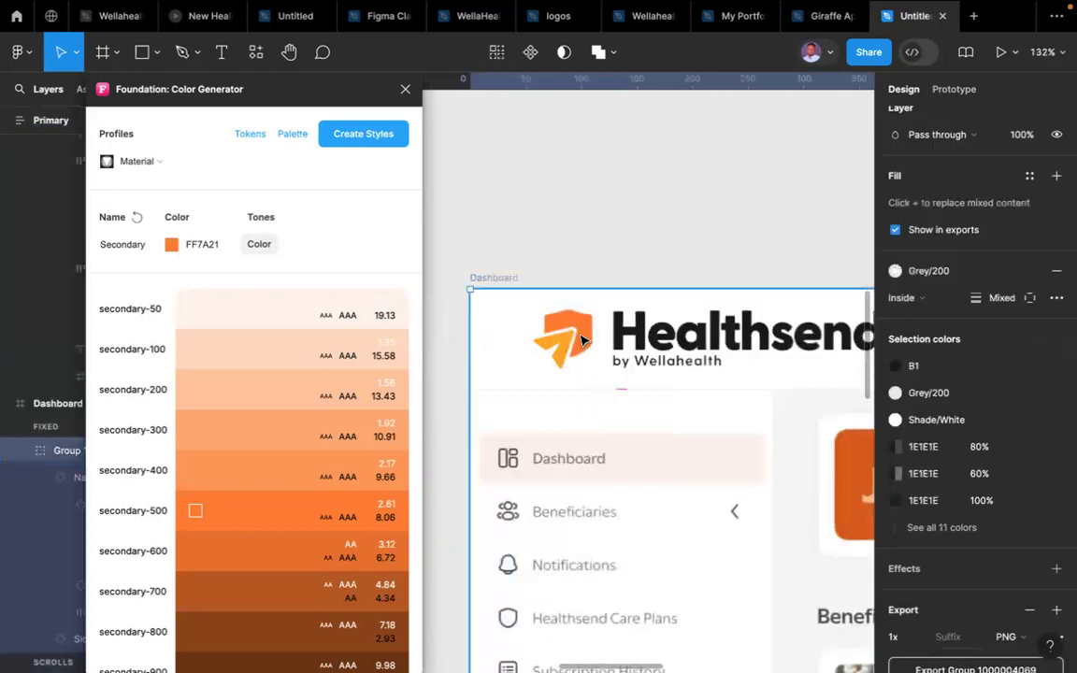
left_click(582, 340)
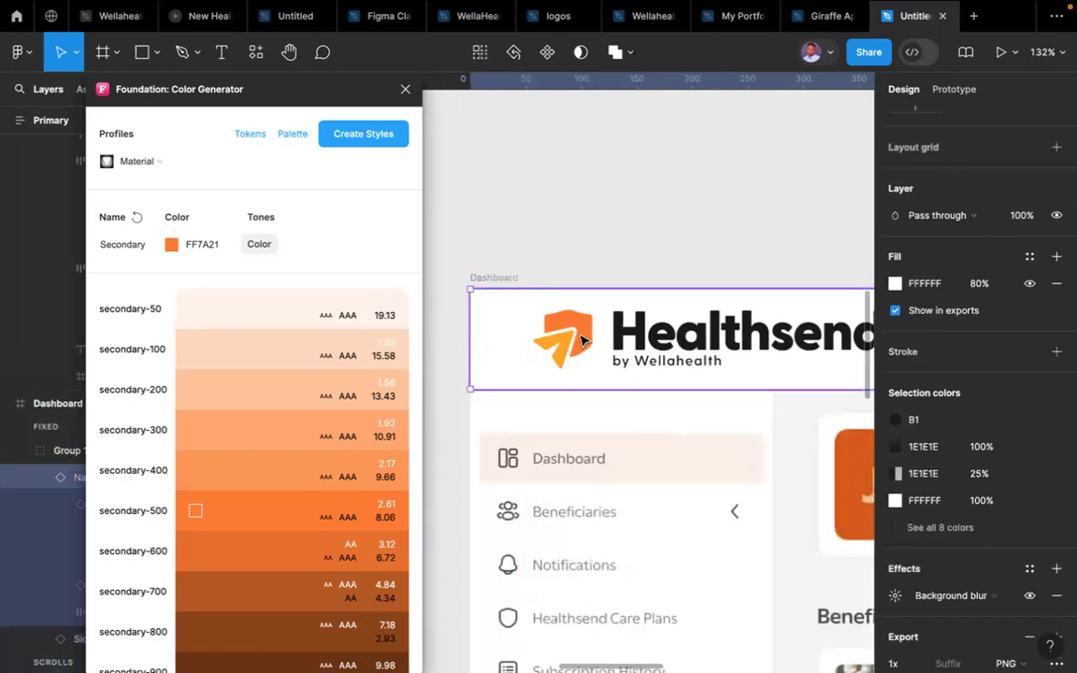
left_click(581, 341)
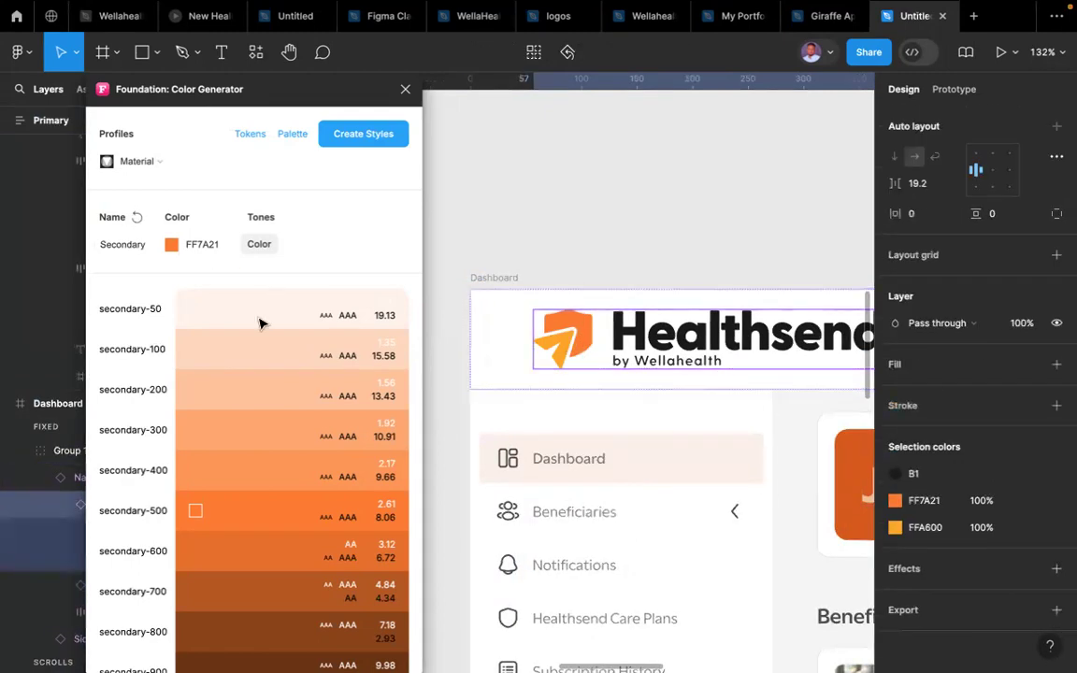
left_click(929, 531)
key("ctrl+c")
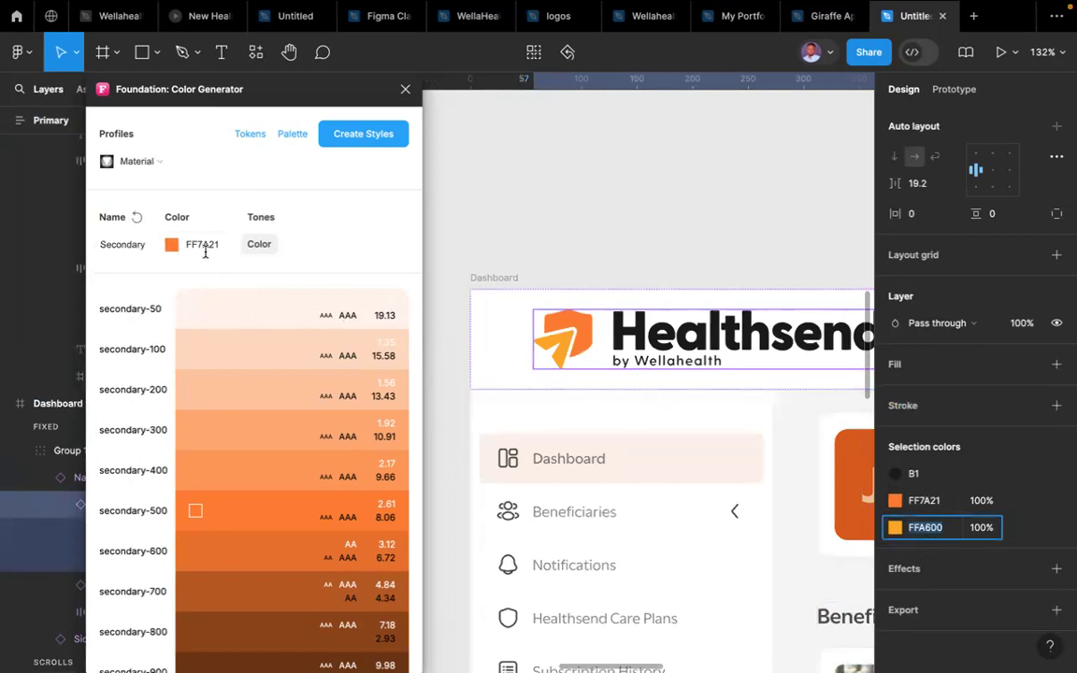
left_click(197, 246)
key("ctrl+v")
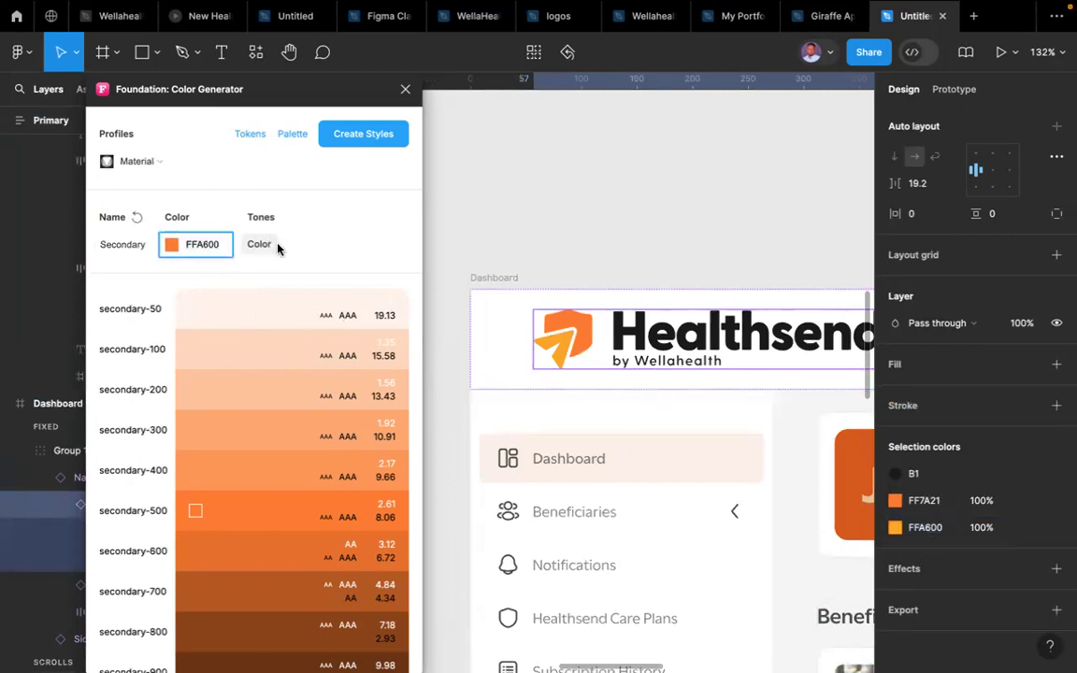
left_click(316, 239)
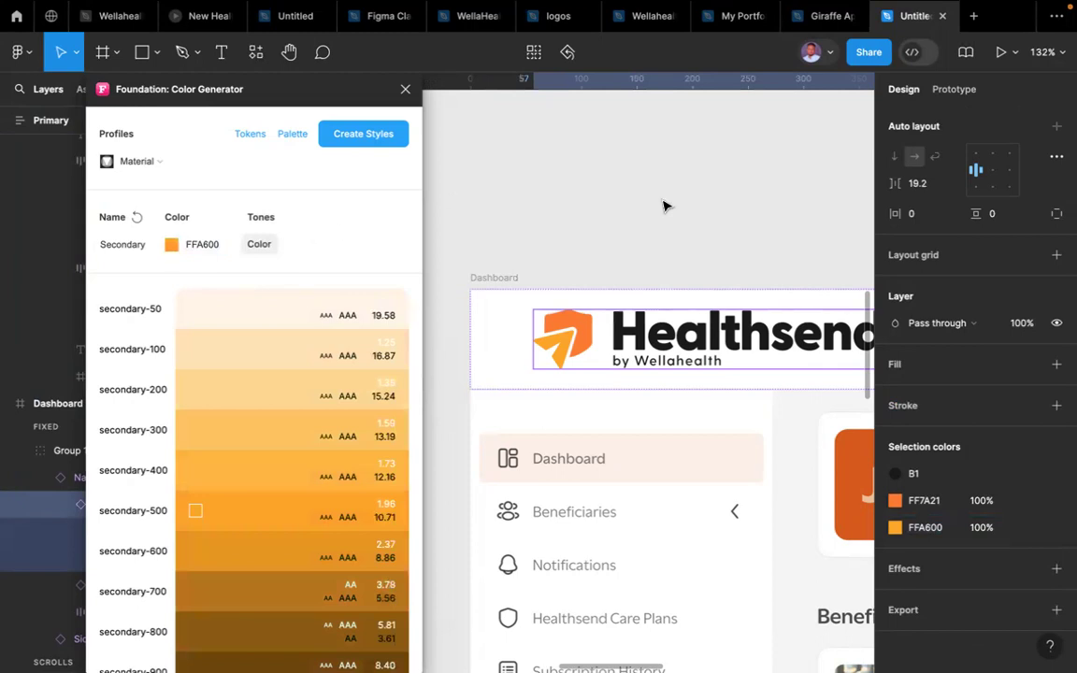
scroll(664, 206, "down", 10)
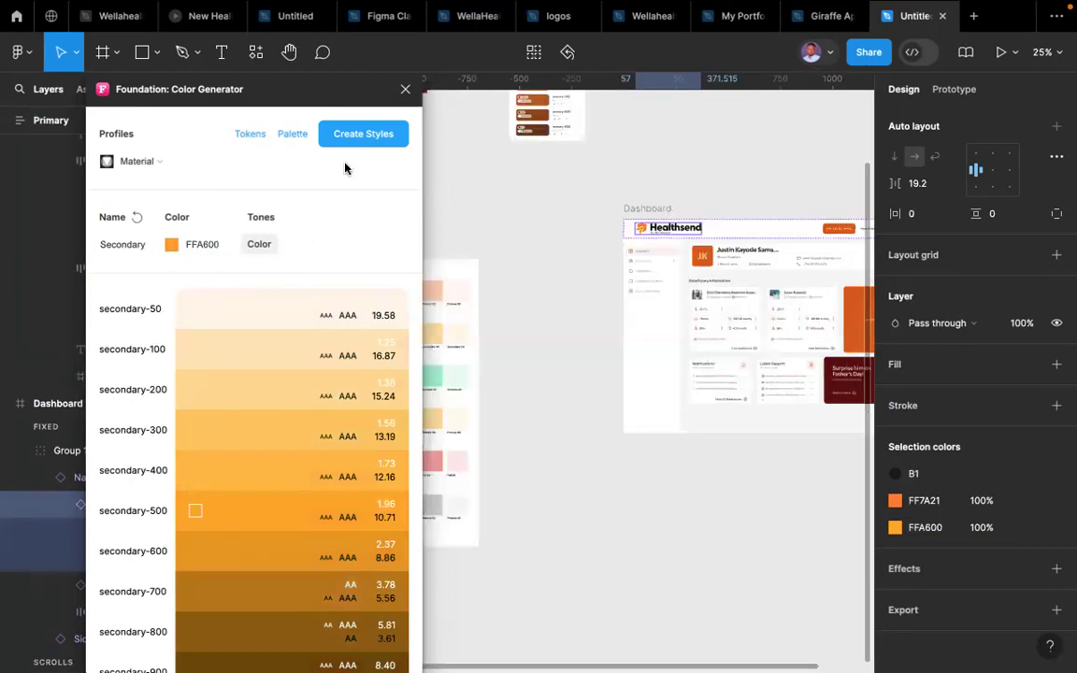
scroll(345, 168, "up", 2)
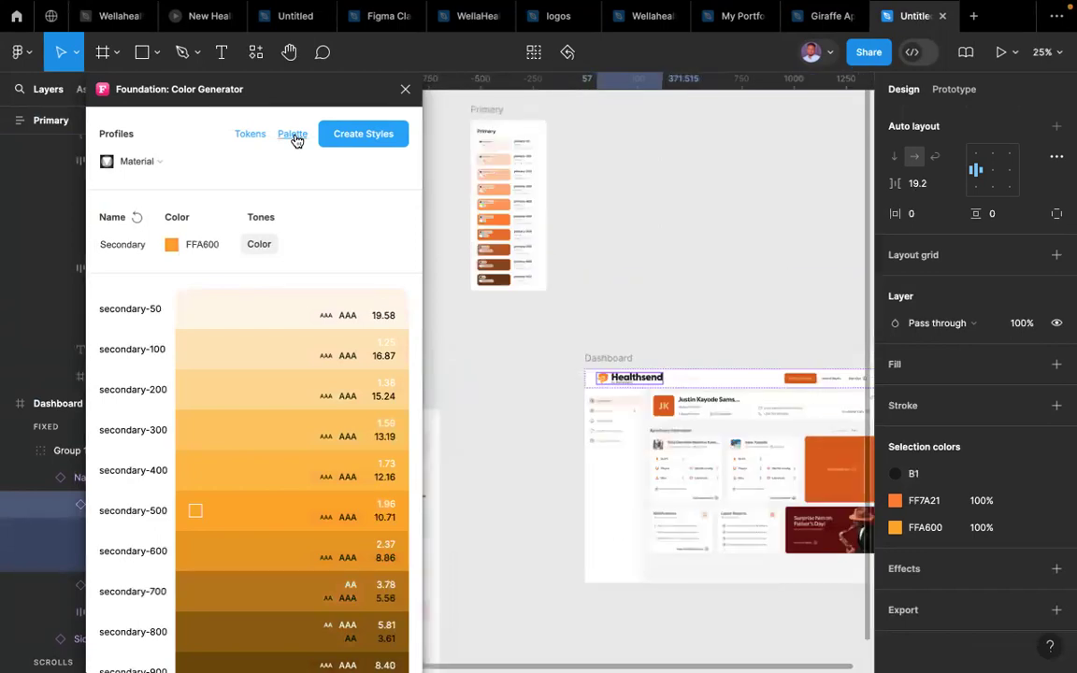
left_click(296, 138)
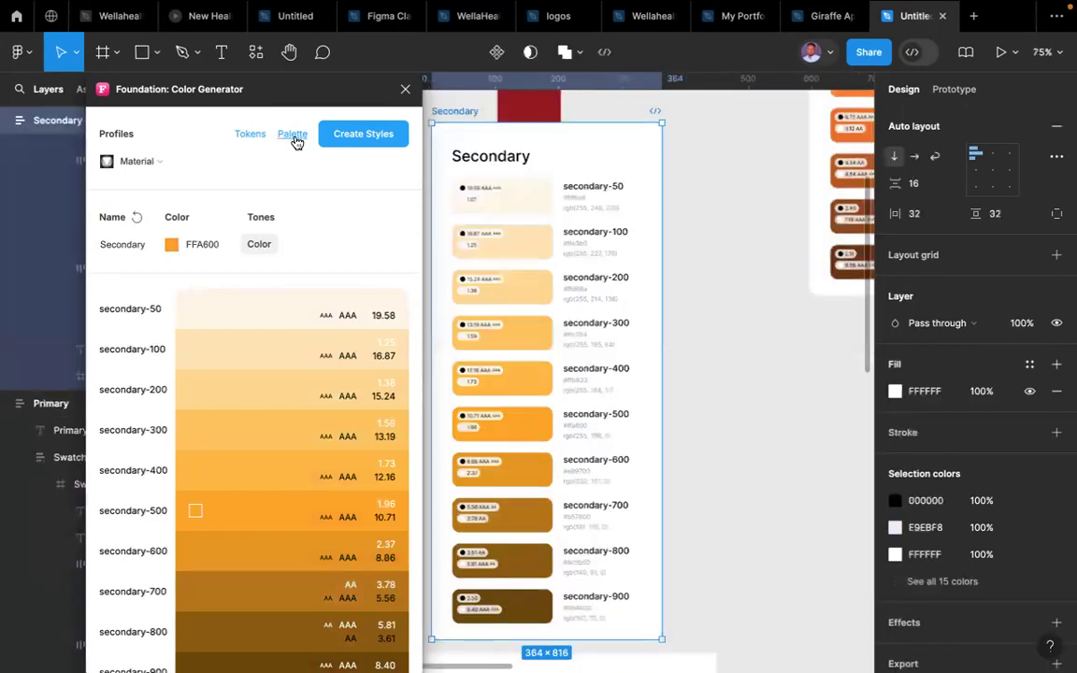
scroll(538, 248, "down", 5)
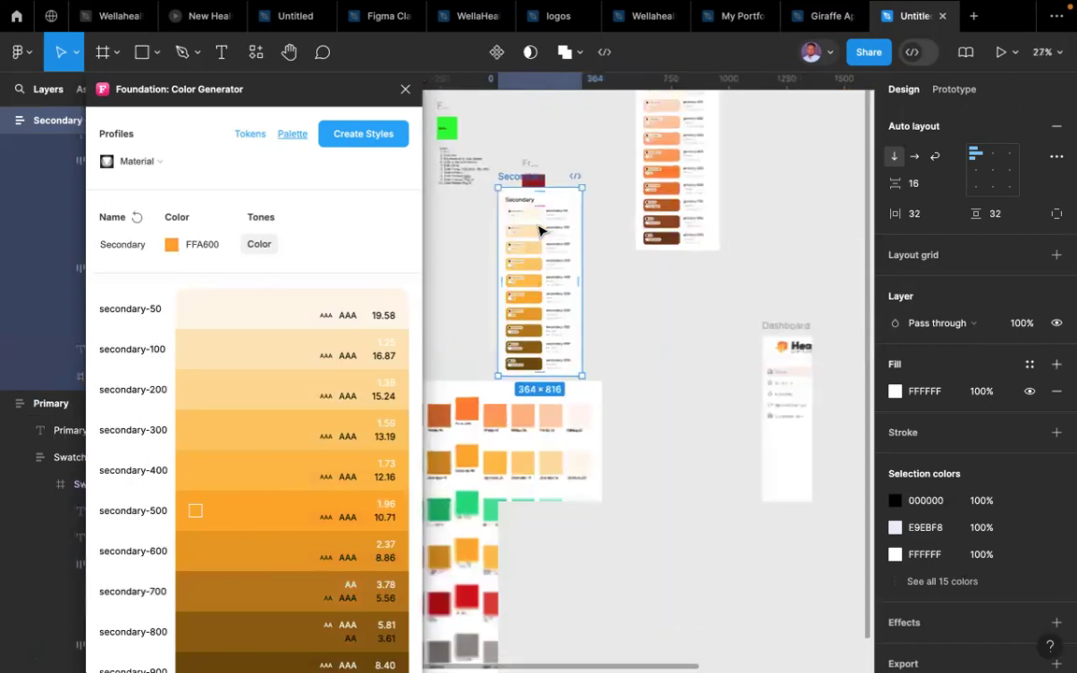
scroll(505, 285, "up", 2)
scroll(505, 285, "right", 2)
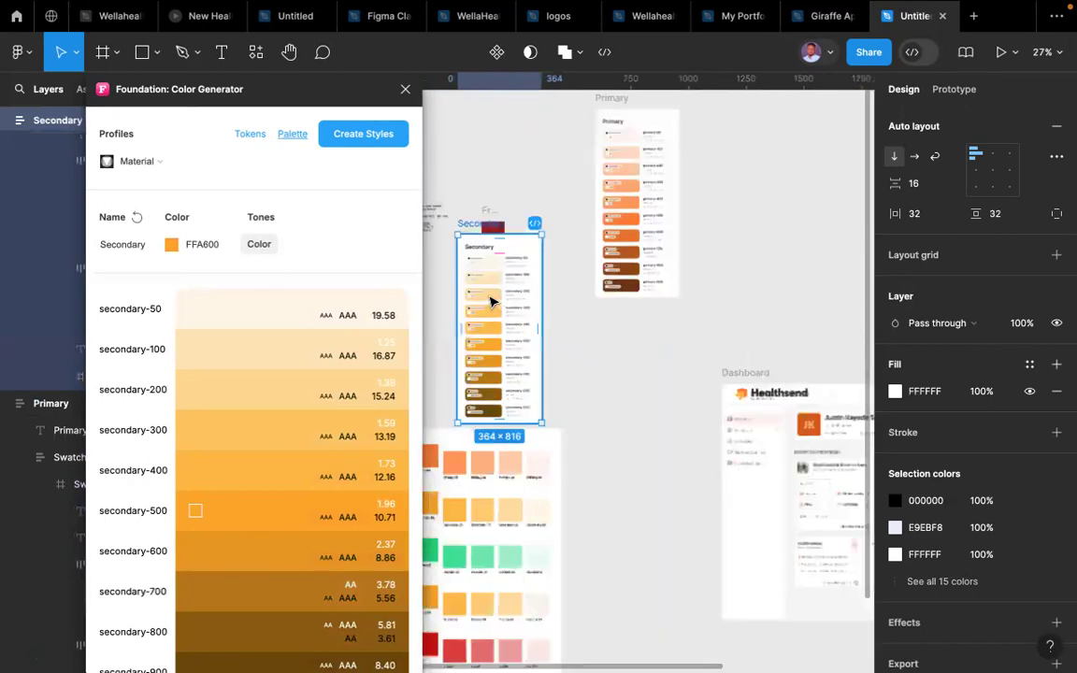
scroll(493, 301, "up", 2)
scroll(493, 301, "right", 1)
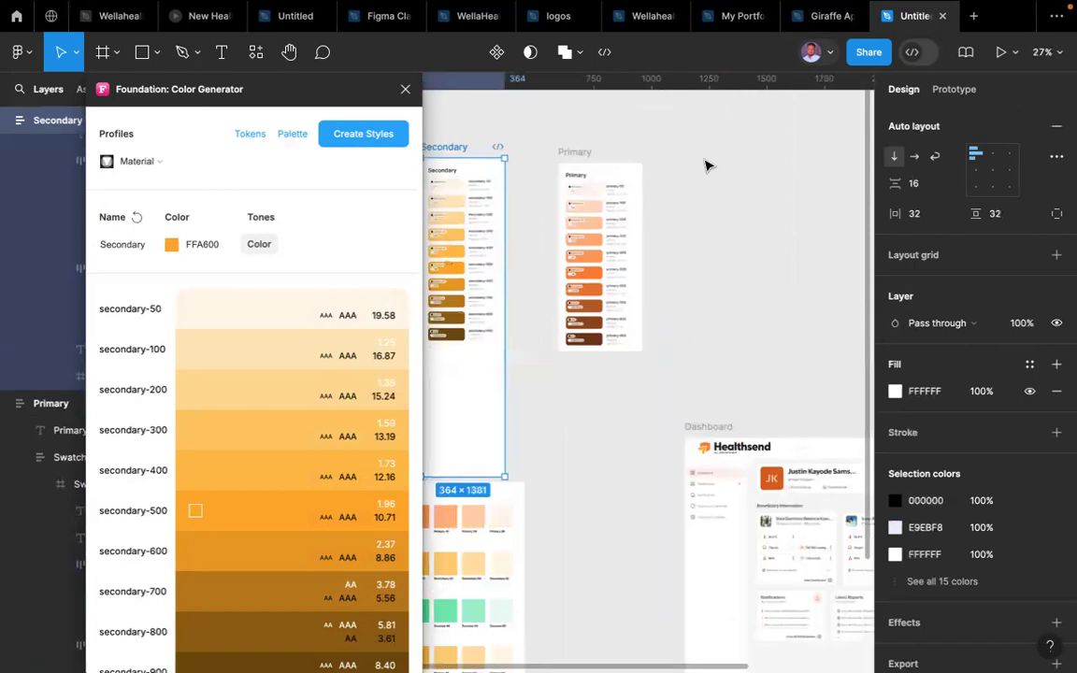
key("super+z")
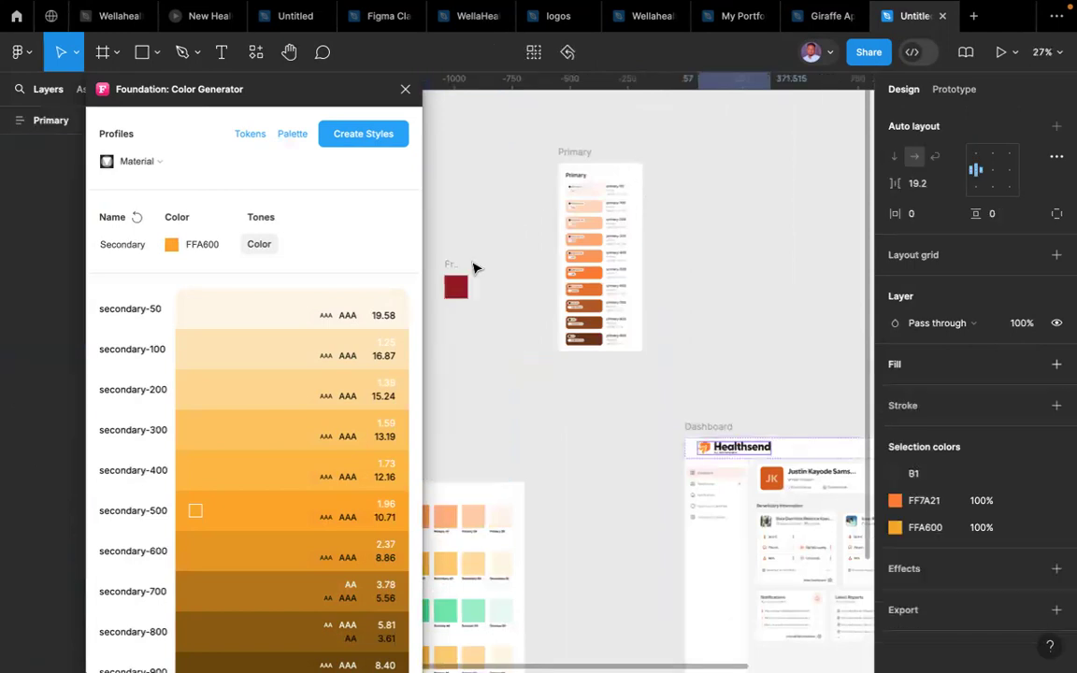
- Generate the documented Secondary palette on the canvas and place its frame directly to the right of the Primary palette
scroll(475, 267, "left", 3)
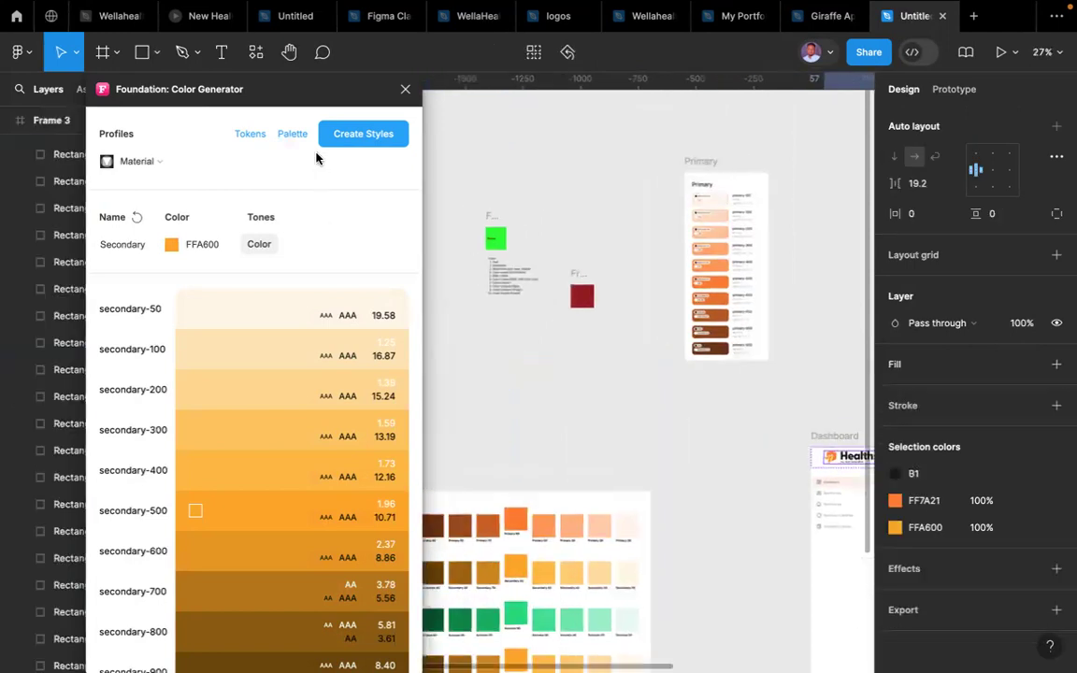
left_click(293, 136)
scroll(651, 269, "down", 6)
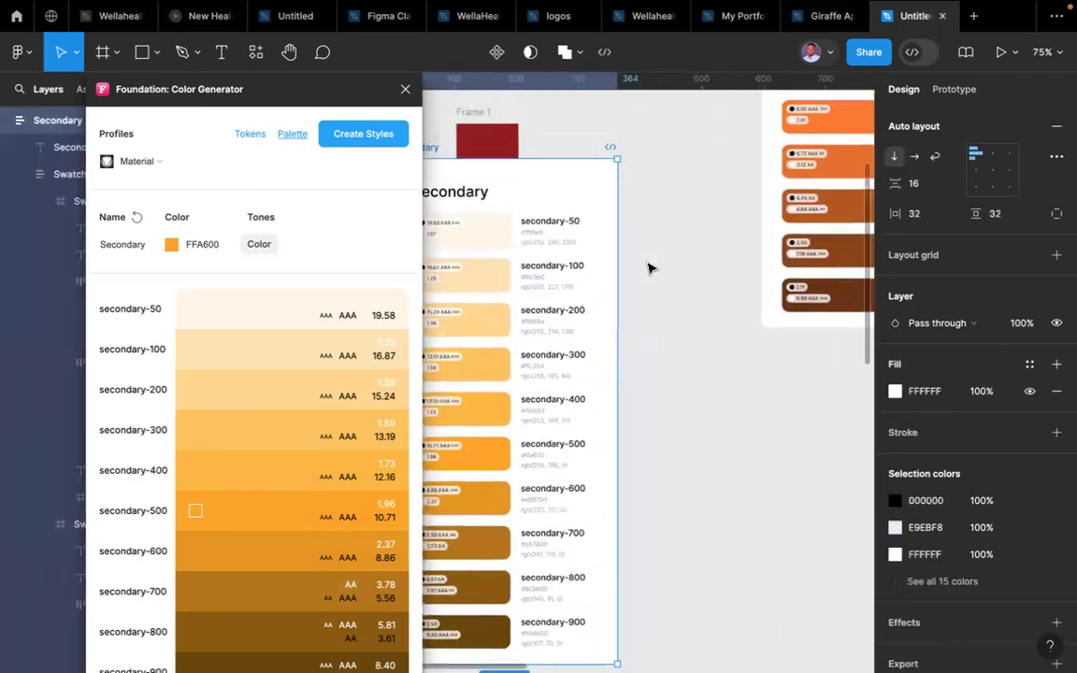
left_click_drag(573, 217, 788, 108)
- Create color styles from the Secondary palette and deselect its frame to show the local styles
left_click(338, 137)
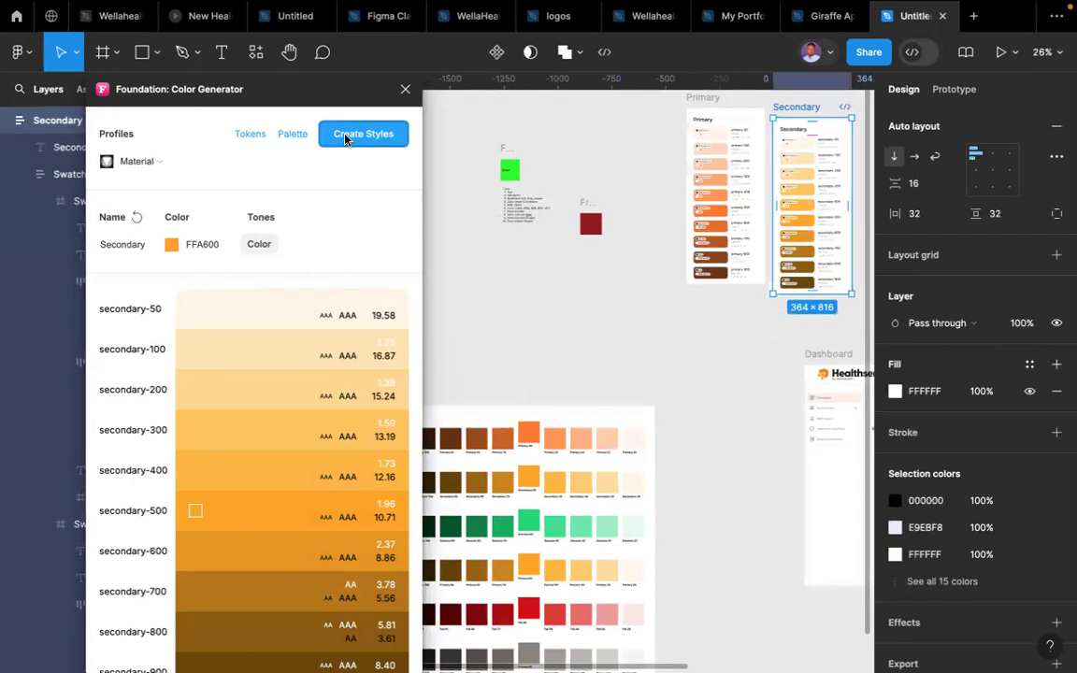
scroll(986, 434, "down", 2)
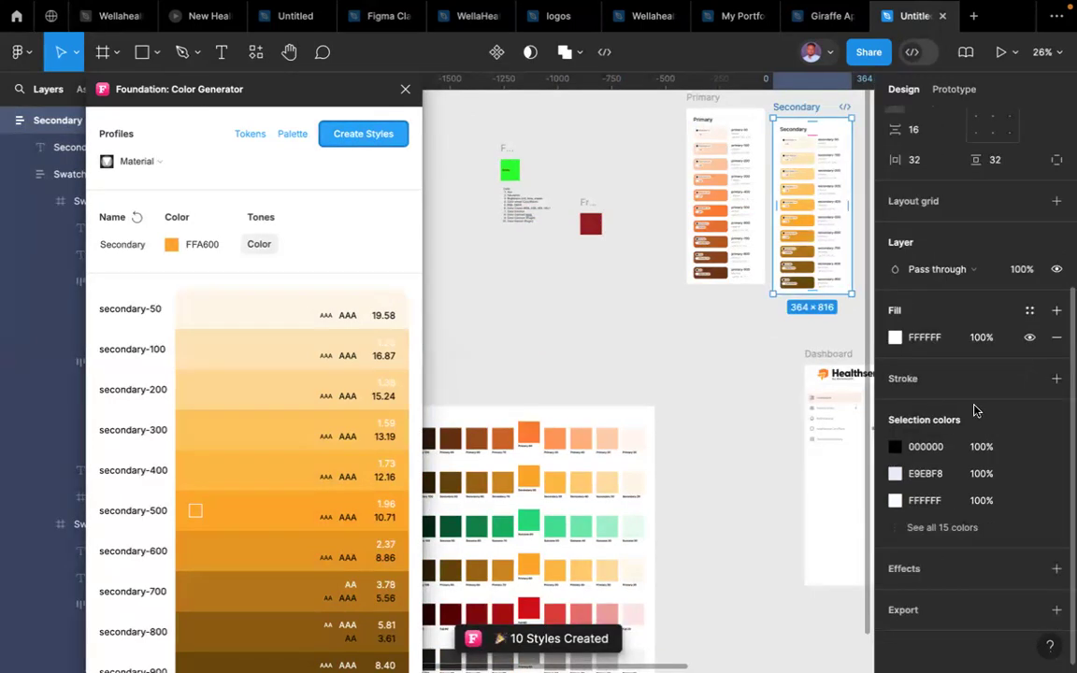
left_click(756, 447)
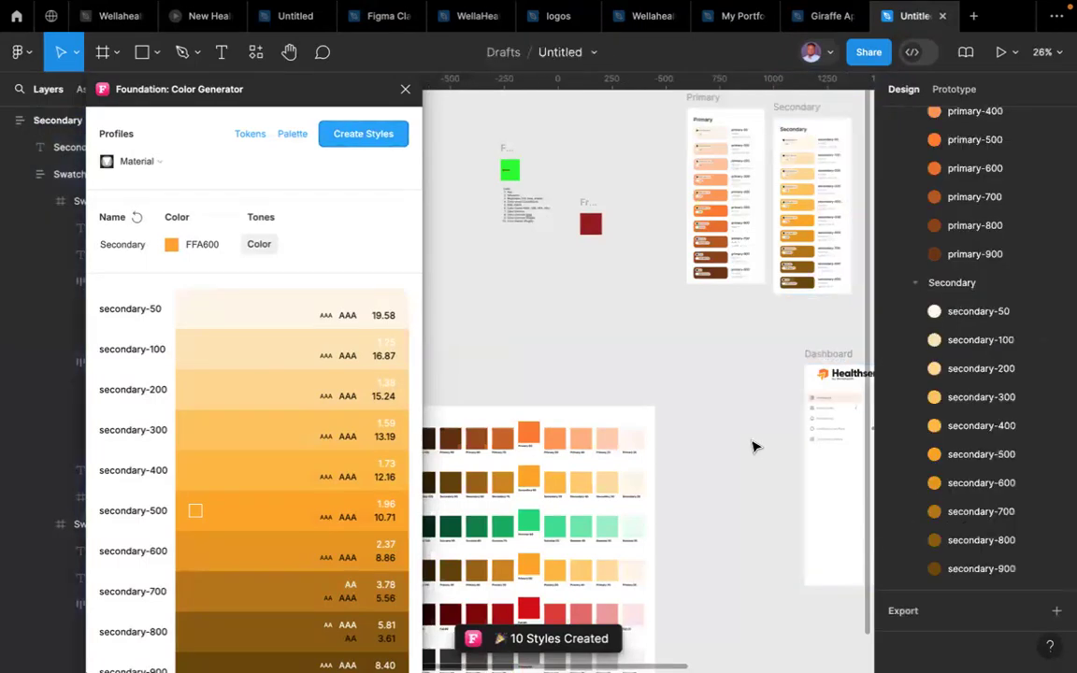
- Review the Primary and Secondary groups in the local color styles and compare the two palette frames on the canvas
scroll(913, 384, "up", 6)
scroll(921, 336, "down", 1)
scroll(926, 306, "down", 6)
scroll(930, 318, "up", 3)
scroll(950, 387, "down", 4)
scroll(952, 389, "up", 2)
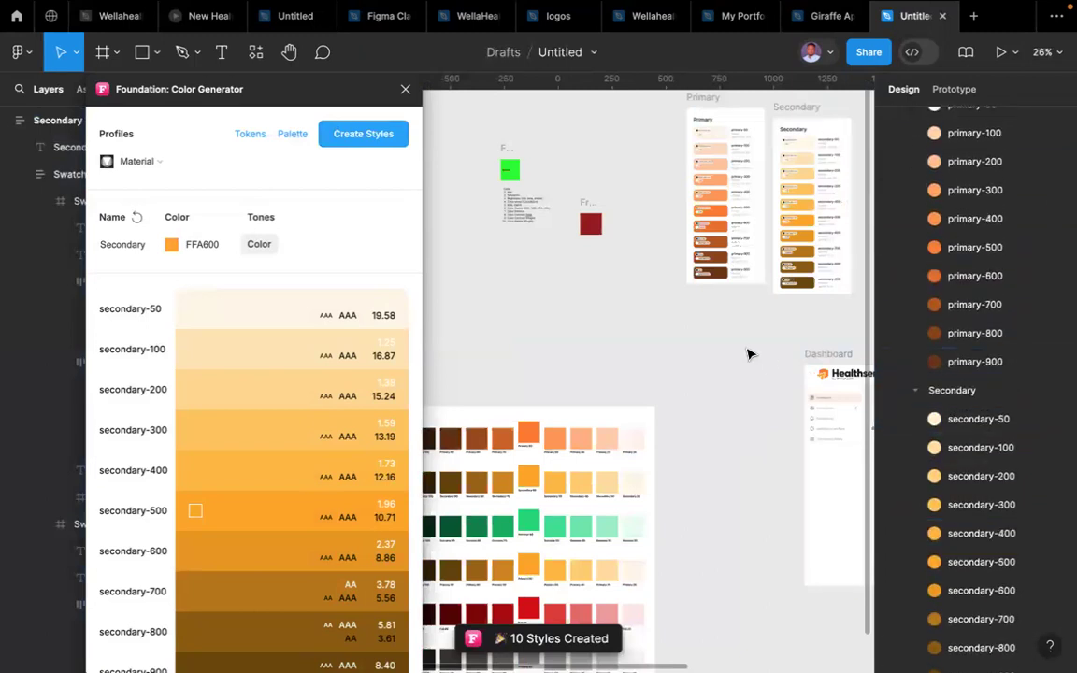
scroll(748, 353, "up", 3)
scroll(748, 353, "right", 3)
scroll(750, 355, "right", 1)
scroll(750, 354, "up", 1)
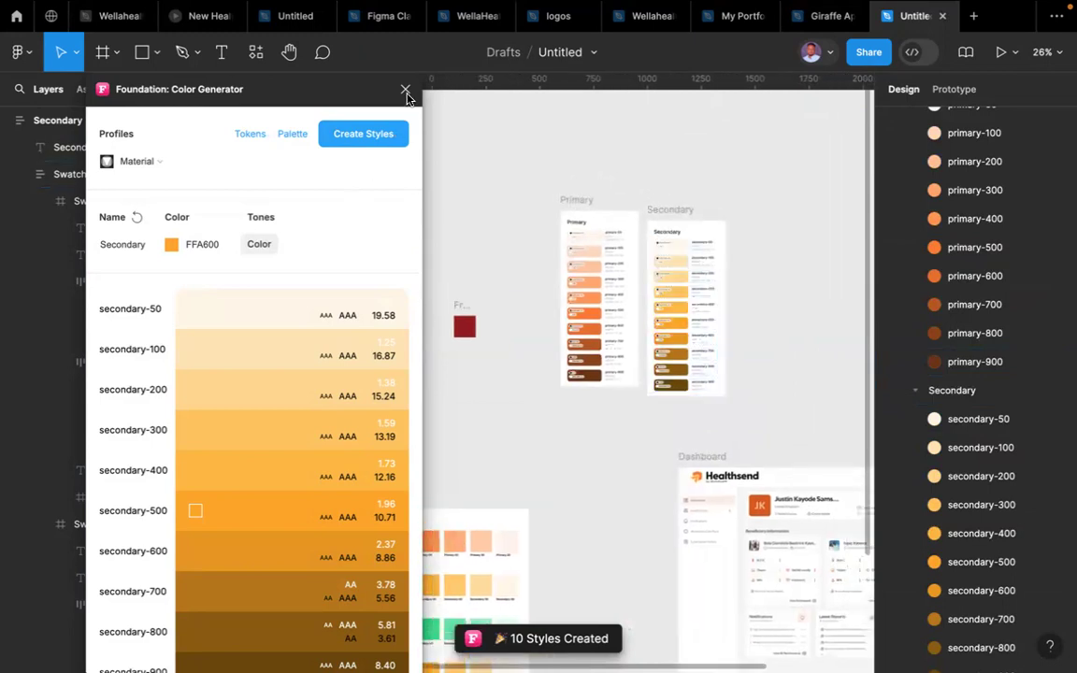
- Close the Foundation: Color Generator plugin and examine the primary, secondary and accent color rows in Frame 3
left_click(405, 90)
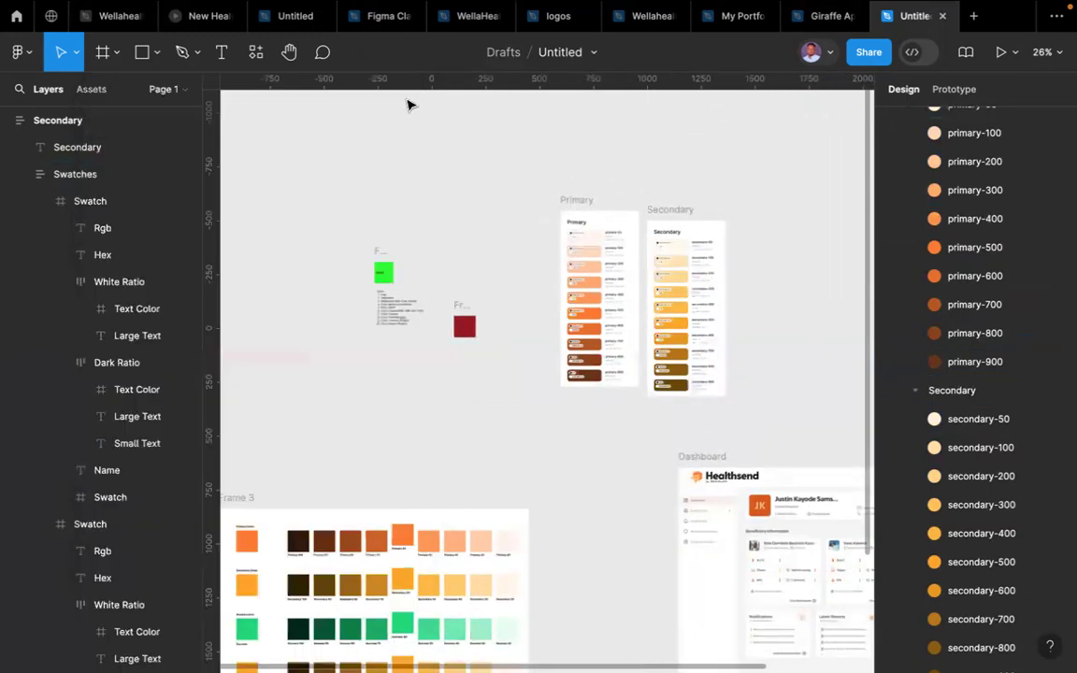
scroll(416, 265, "down", 3)
scroll(416, 266, "left", 2)
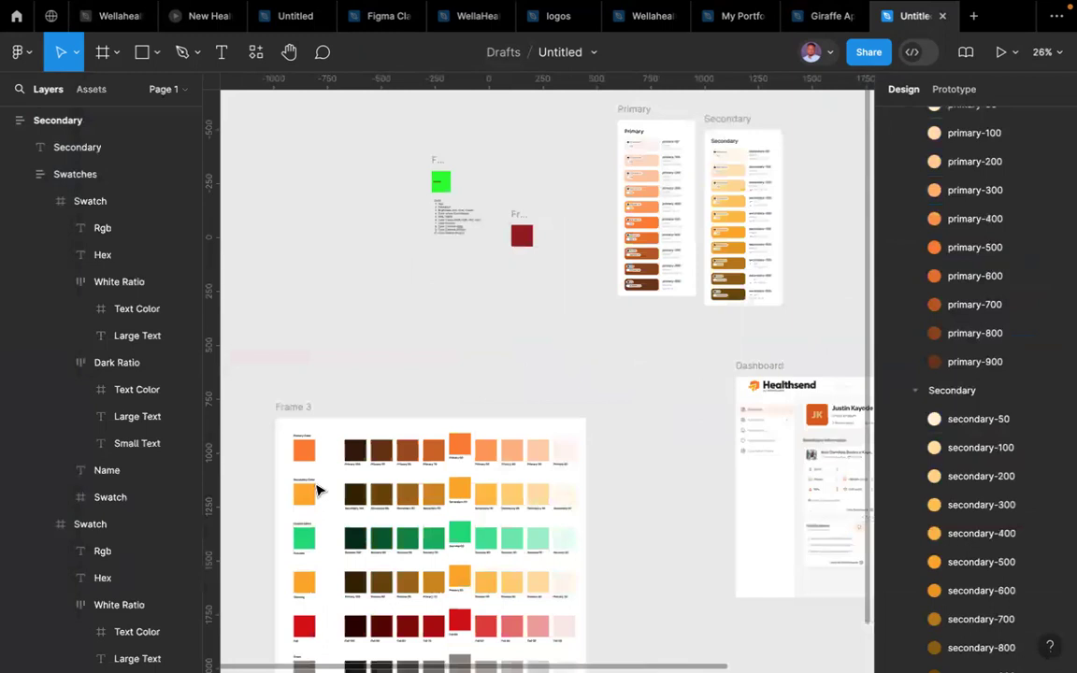
scroll(332, 440, "up", 5)
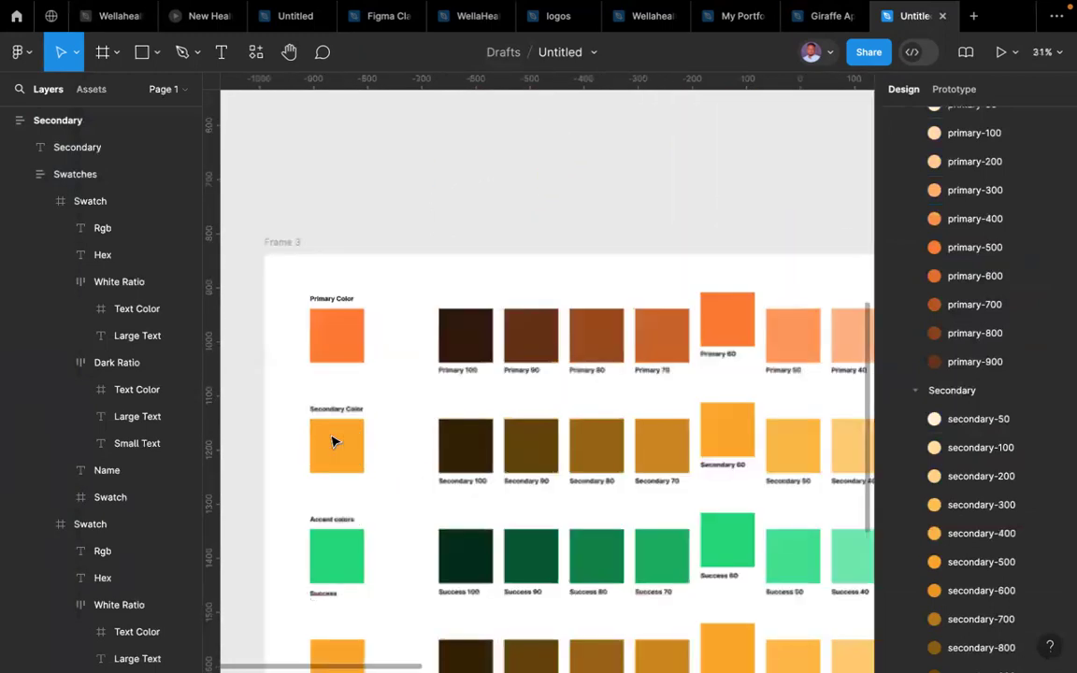
scroll(332, 440, "down", 5)
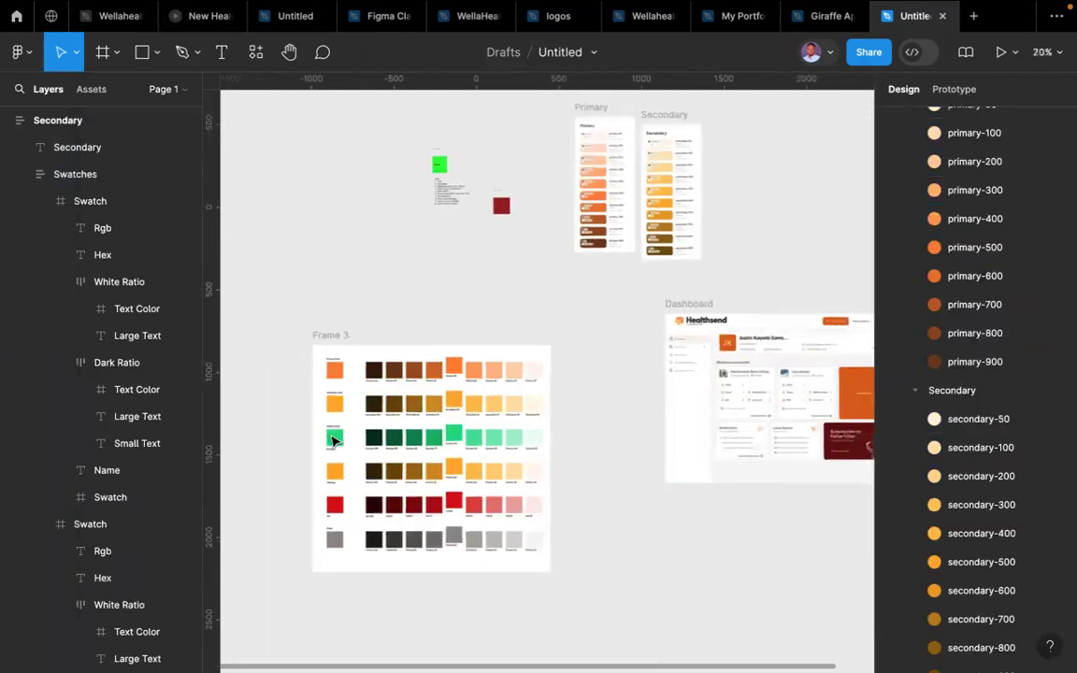
- Move the Secondary palette frame so that its top edge lines up with the Primary palette frame, and deselect it
scroll(789, 178, "up", 3)
scroll(788, 178, "right", 2)
scroll(973, 215, "up", 5)
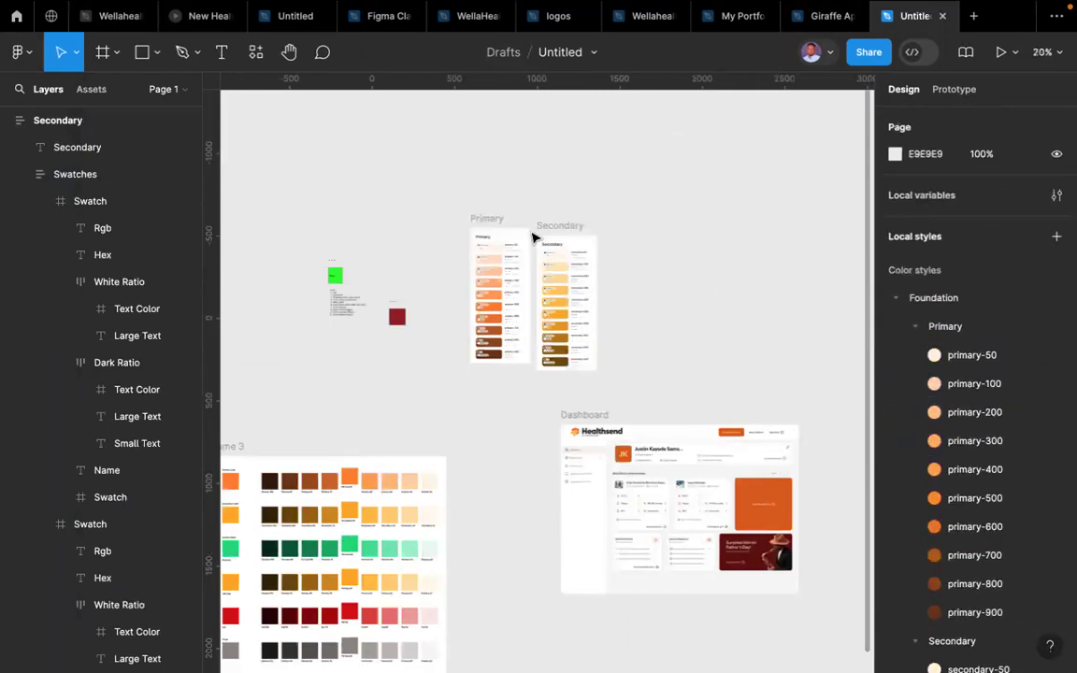
scroll(536, 236, "up", 5)
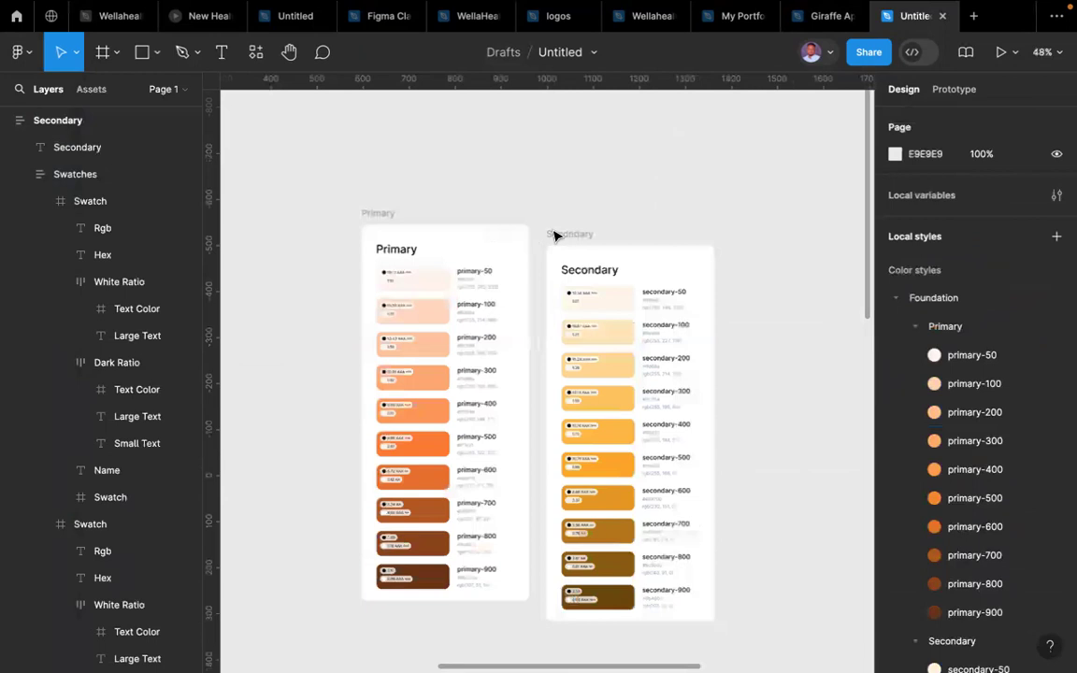
scroll(569, 238, "up", 2)
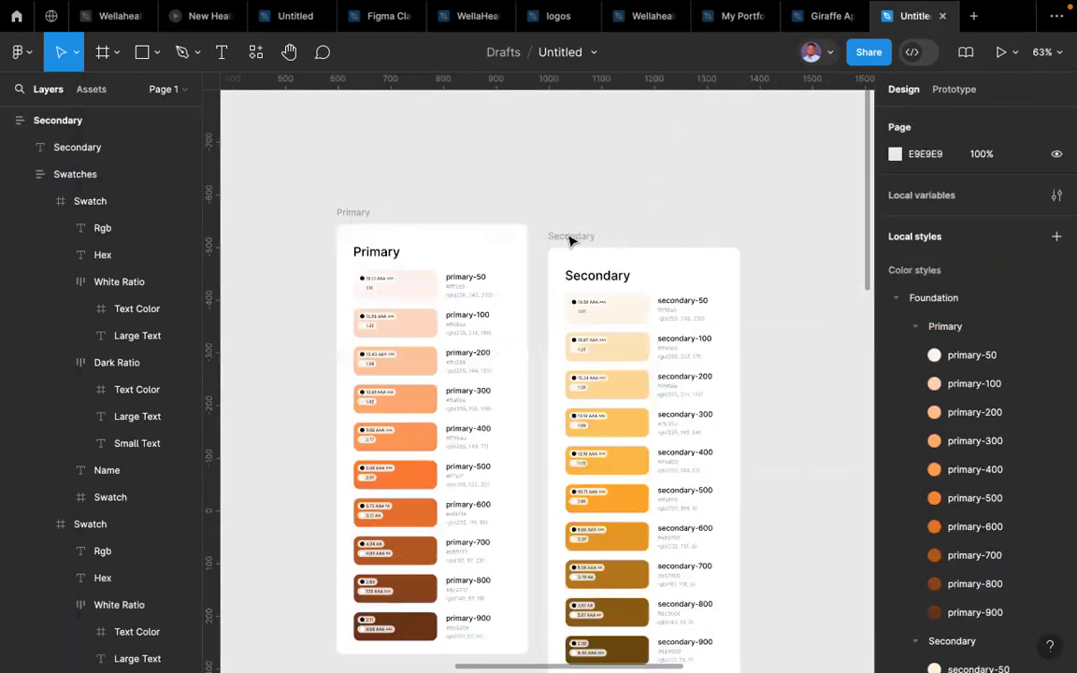
left_click_drag(567, 222, 563, 217)
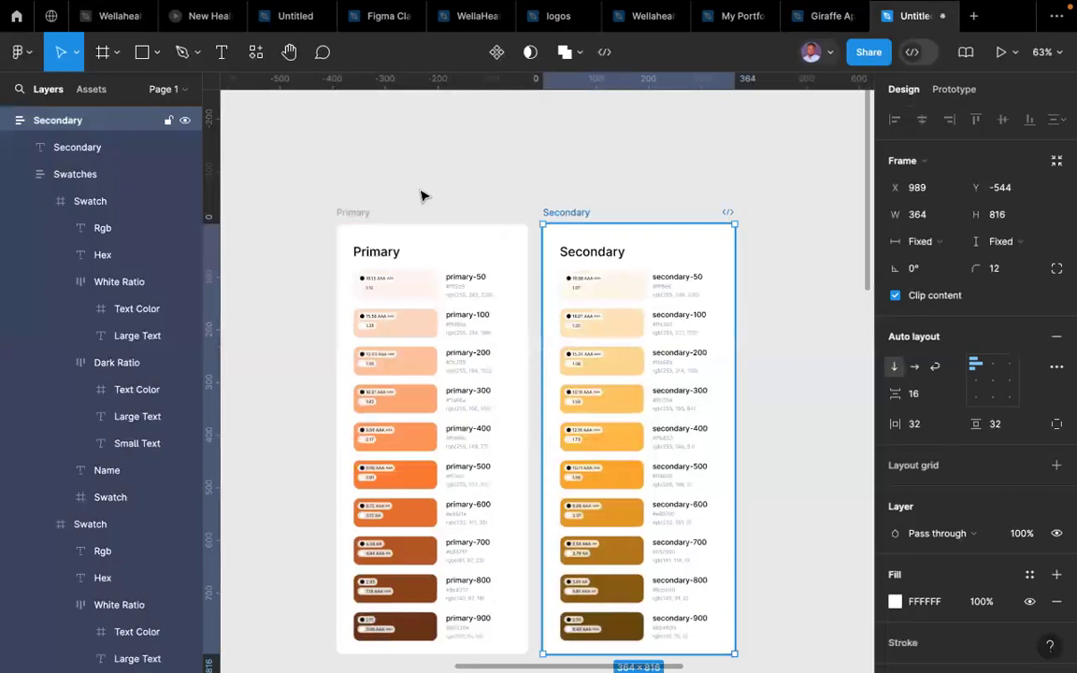
left_click(421, 196)
- Look over the palette frames and the Dashboard, and read the numbered list of color topics below the green frame
scroll(421, 195, "down", 10)
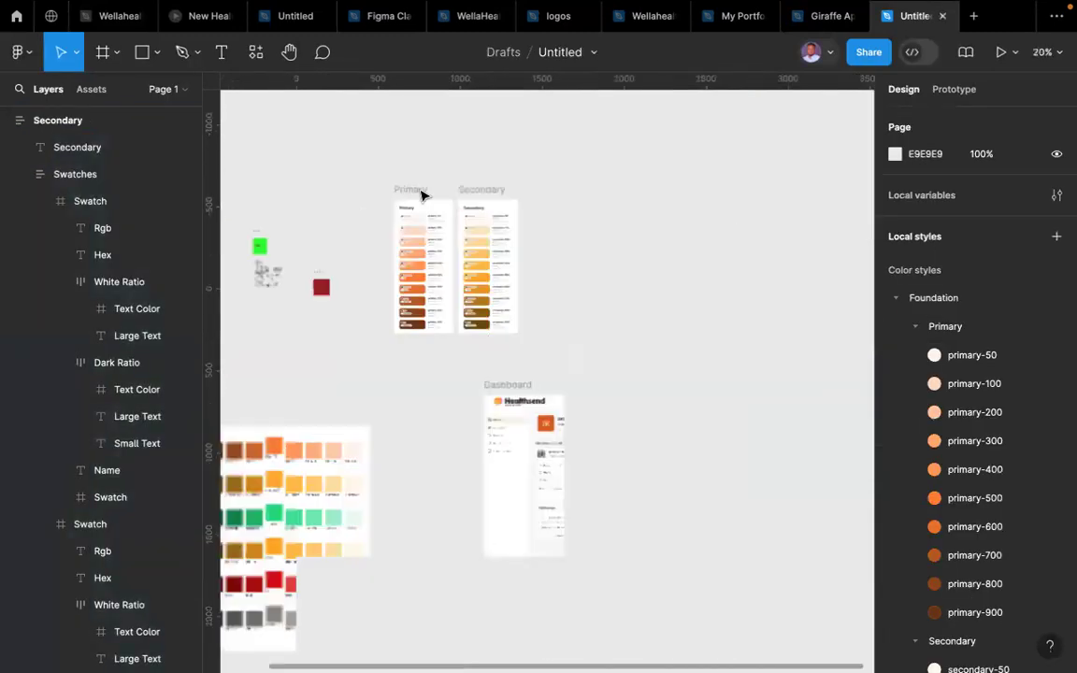
scroll(421, 195, "up", 2)
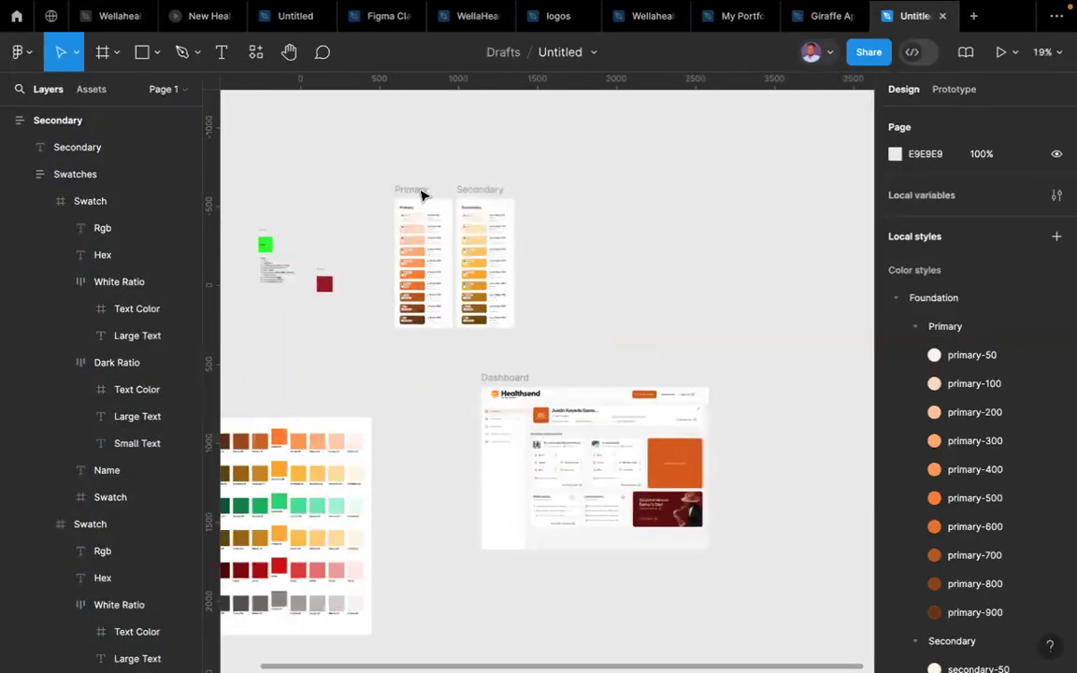
scroll(620, 393, "down", 2)
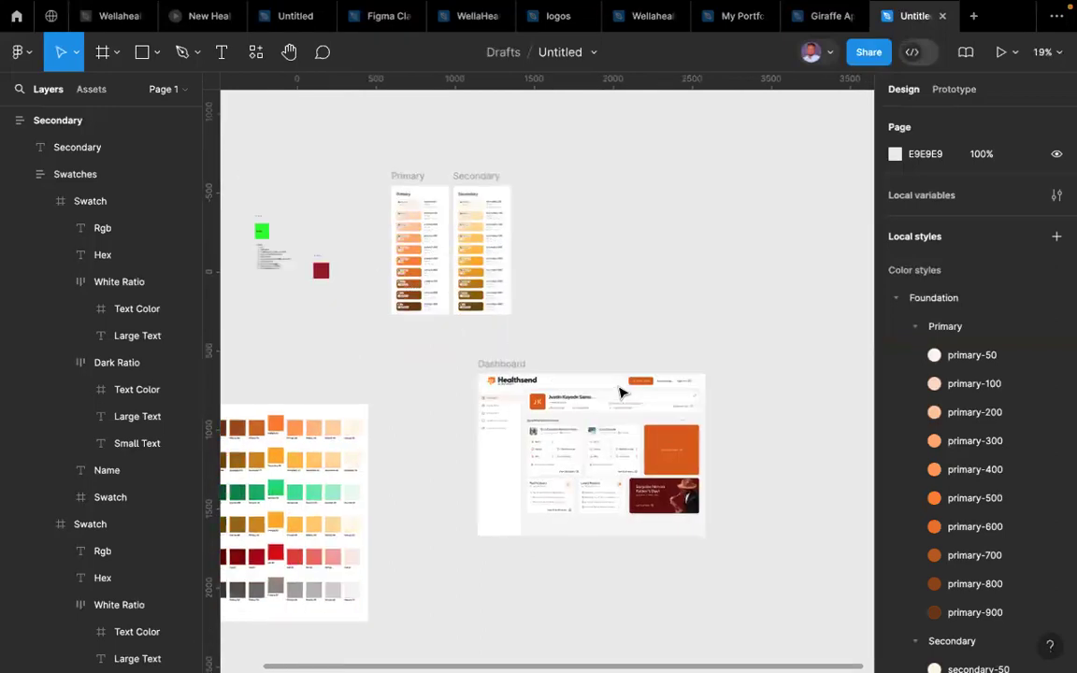
scroll(620, 393, "up", 4)
scroll(620, 393, "down", 5)
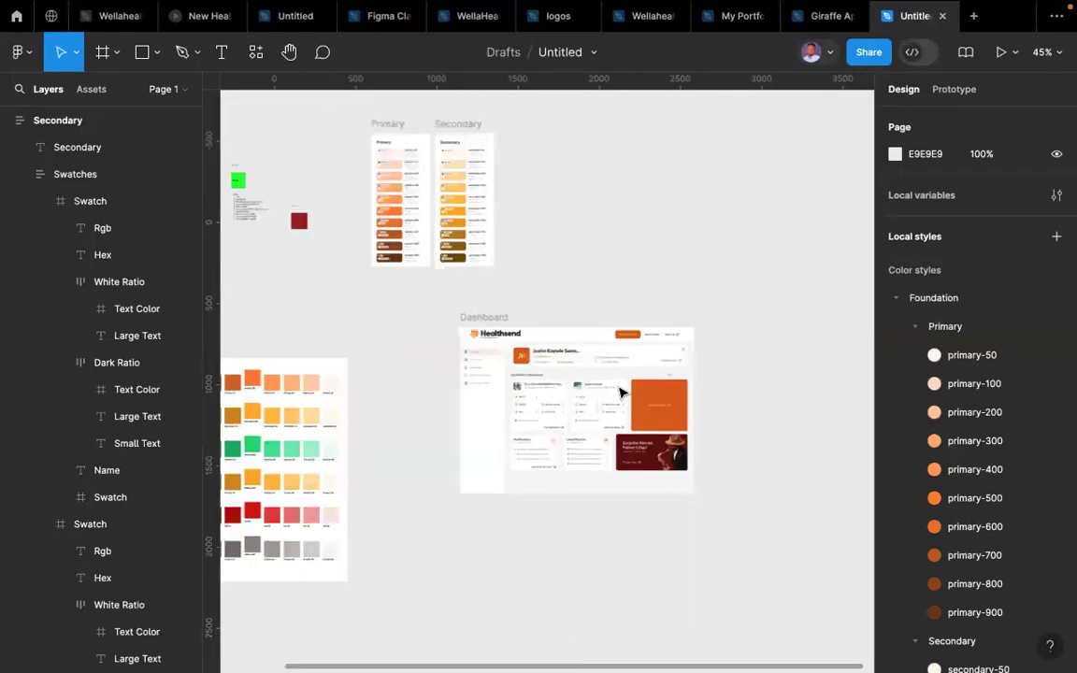
scroll(620, 393, "up", 2)
scroll(760, 298, "down", 5)
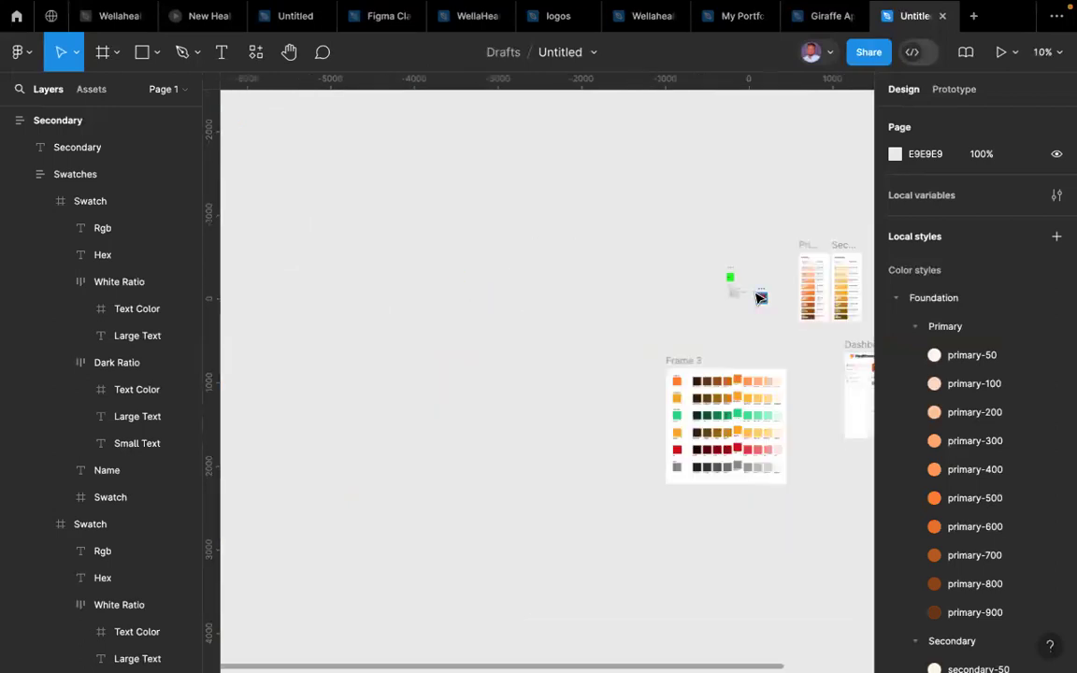
scroll(761, 298, "up", 10)
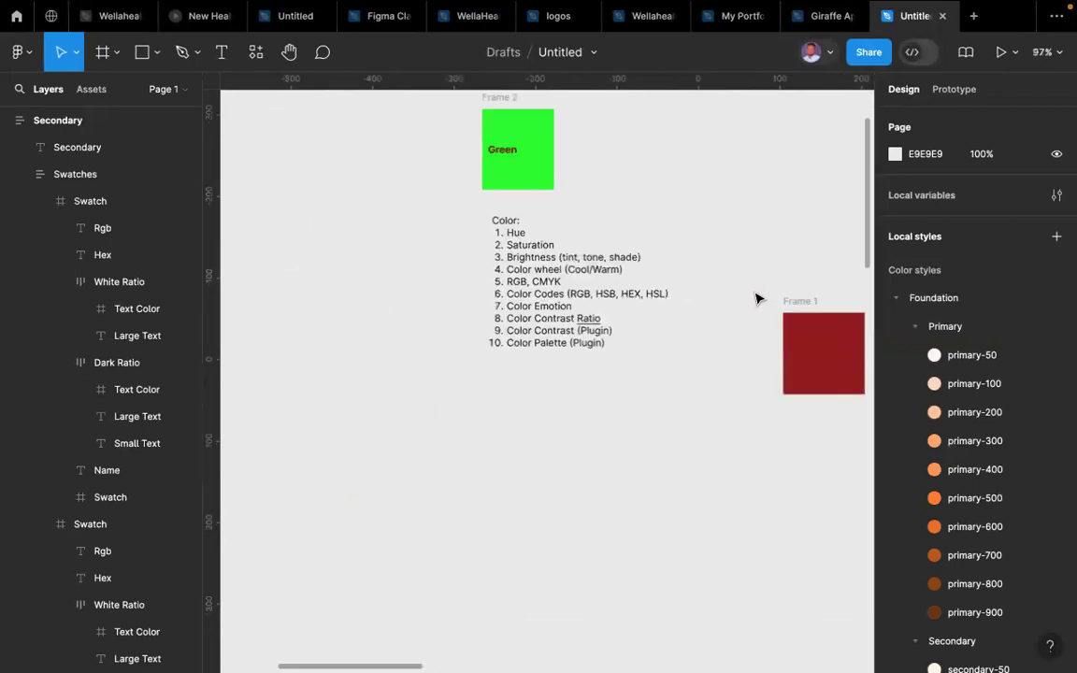
scroll(513, 355, "right", 2)
scroll(512, 355, "up", 1)
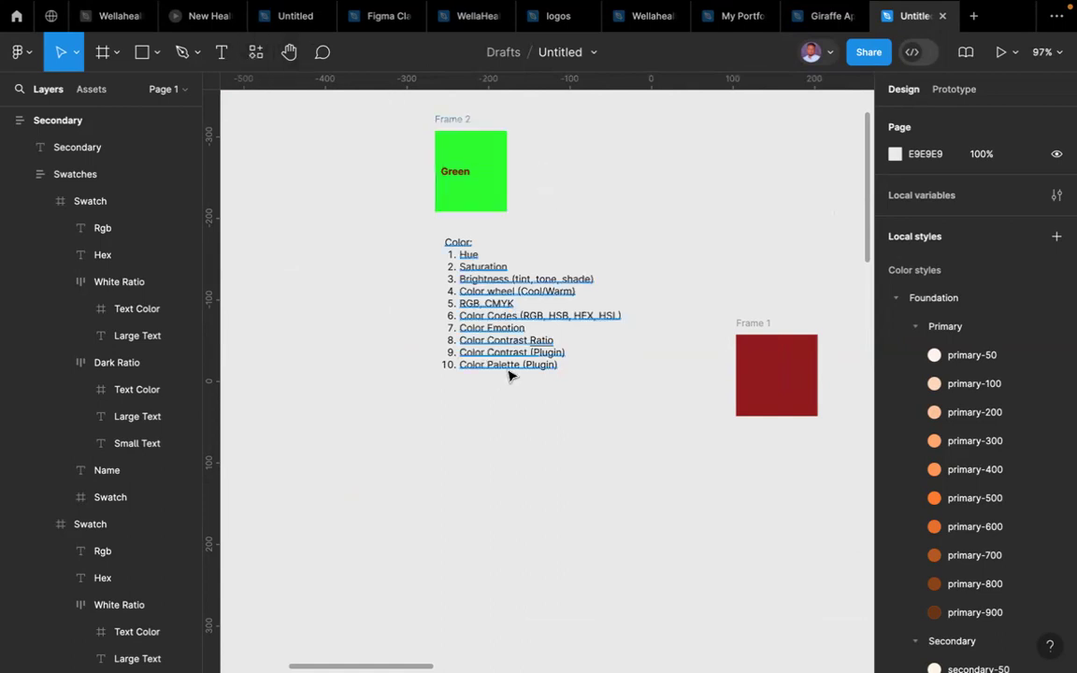
- Open the Adobe Color page linked from the word "Ratio" in the color topics list and view its Color Wheel
scroll(510, 375, "down", 10)
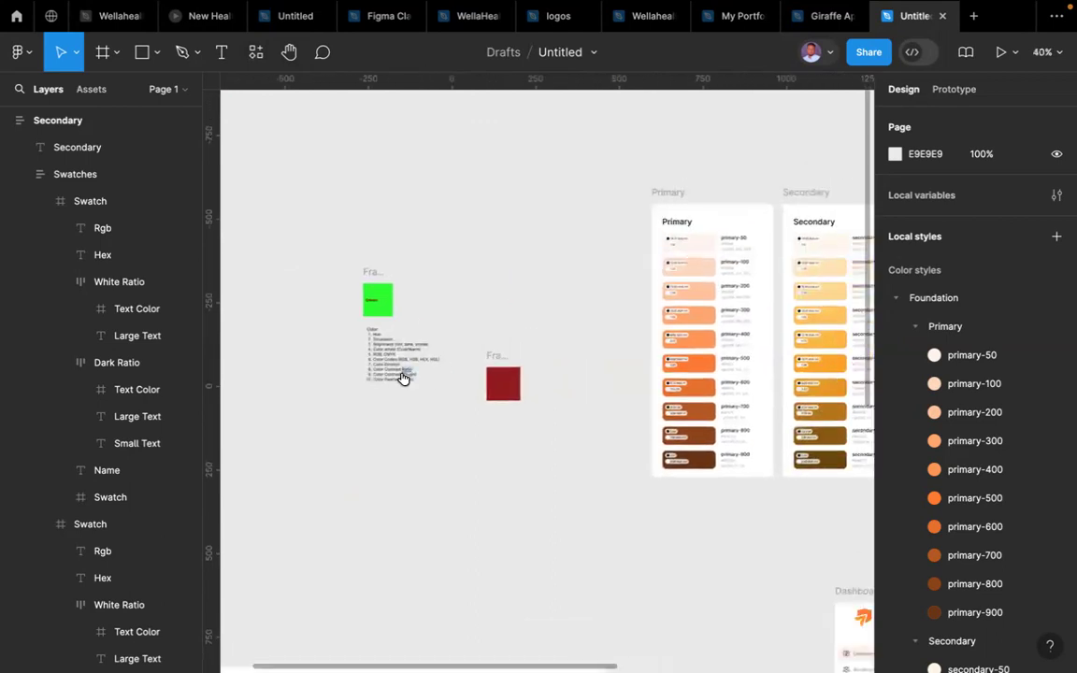
scroll(405, 380, "up", 10)
double_click(423, 349)
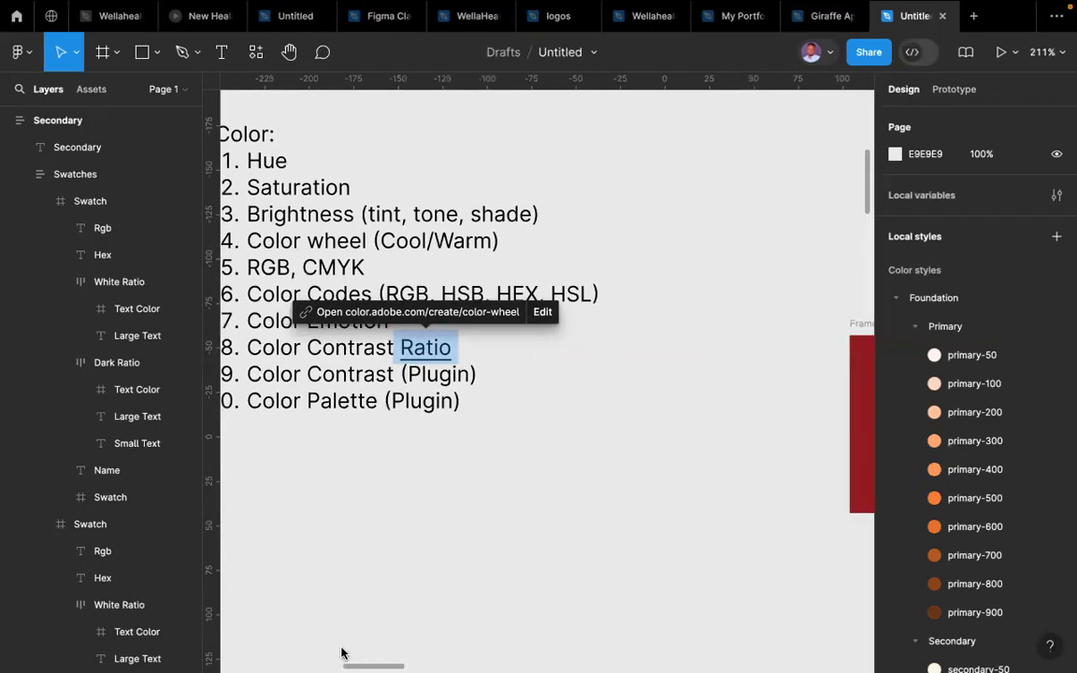
mouse_move(331, 625)
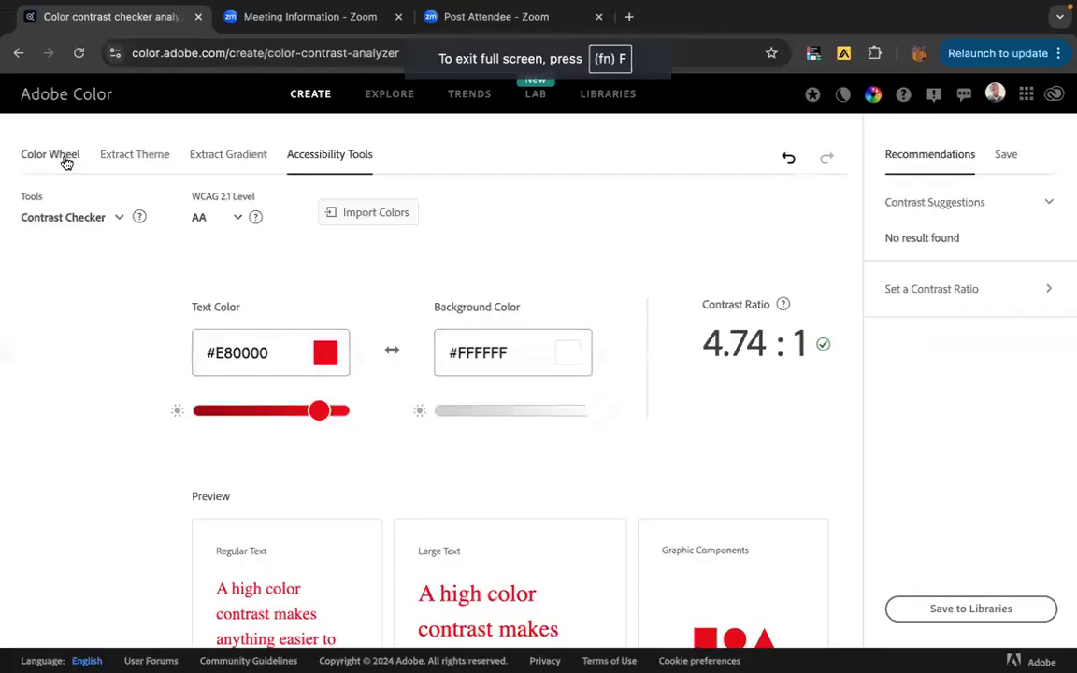
left_click(66, 161)
scroll(532, 282, "down", 2)
scroll(532, 282, "up", 2)
- Switch back to Figma and compare the Primary and Secondary palettes with the Dashboard design and Frame 3
mouse_move(538, 661)
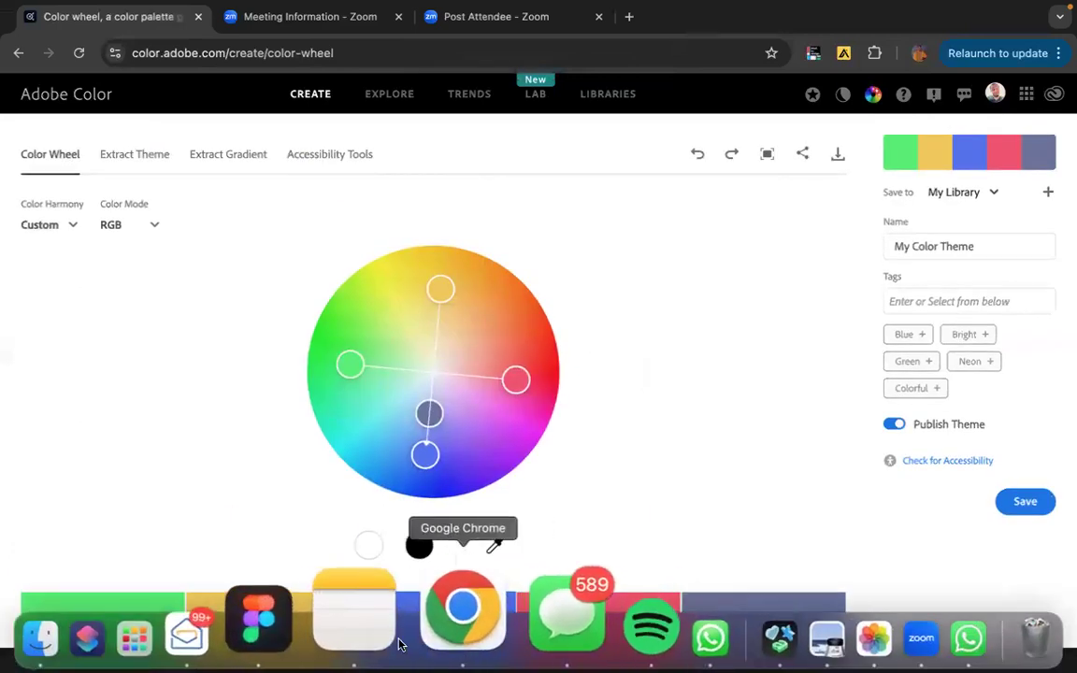
left_click(363, 640)
scroll(565, 473, "down", 3)
scroll(565, 474, "down", 5)
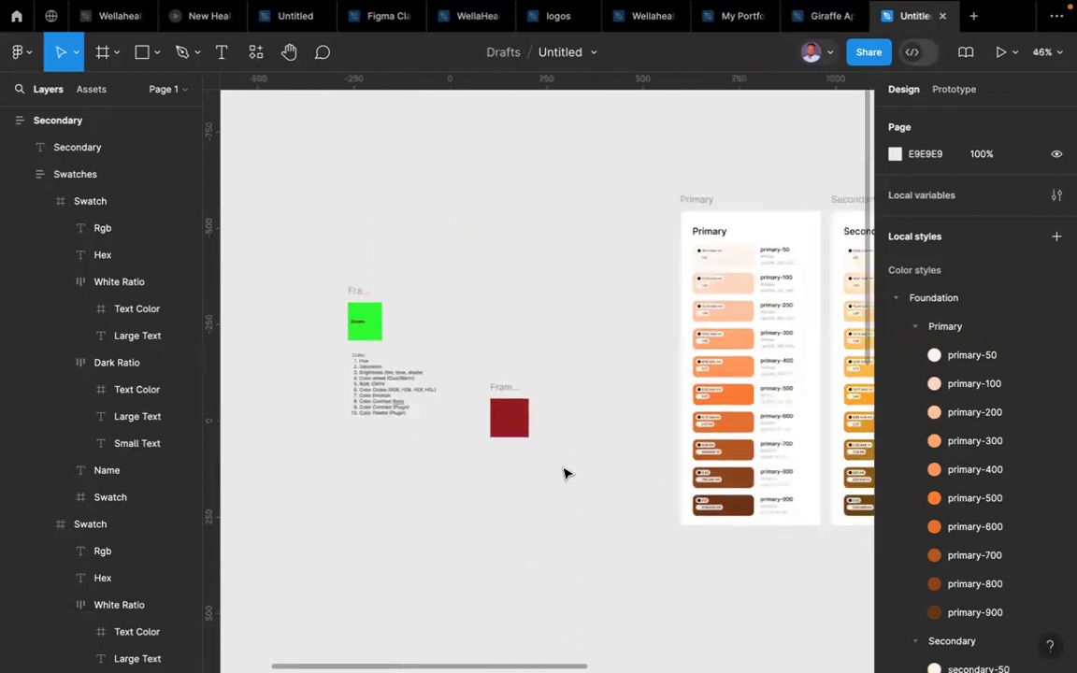
scroll(565, 473, "right", 5)
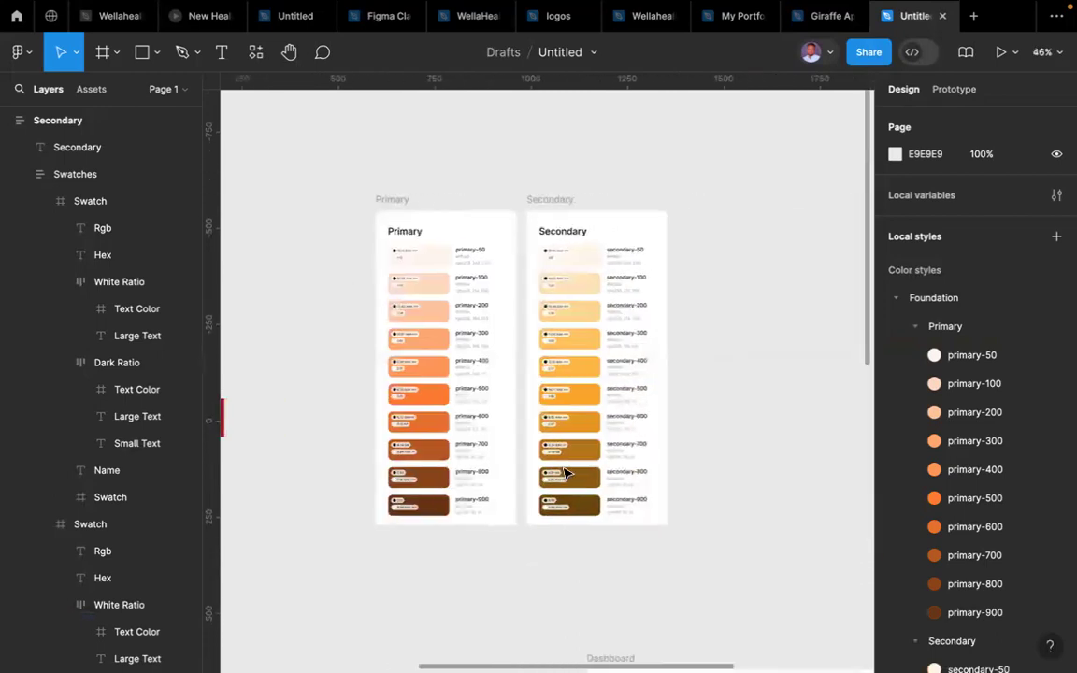
scroll(565, 473, "down", 5)
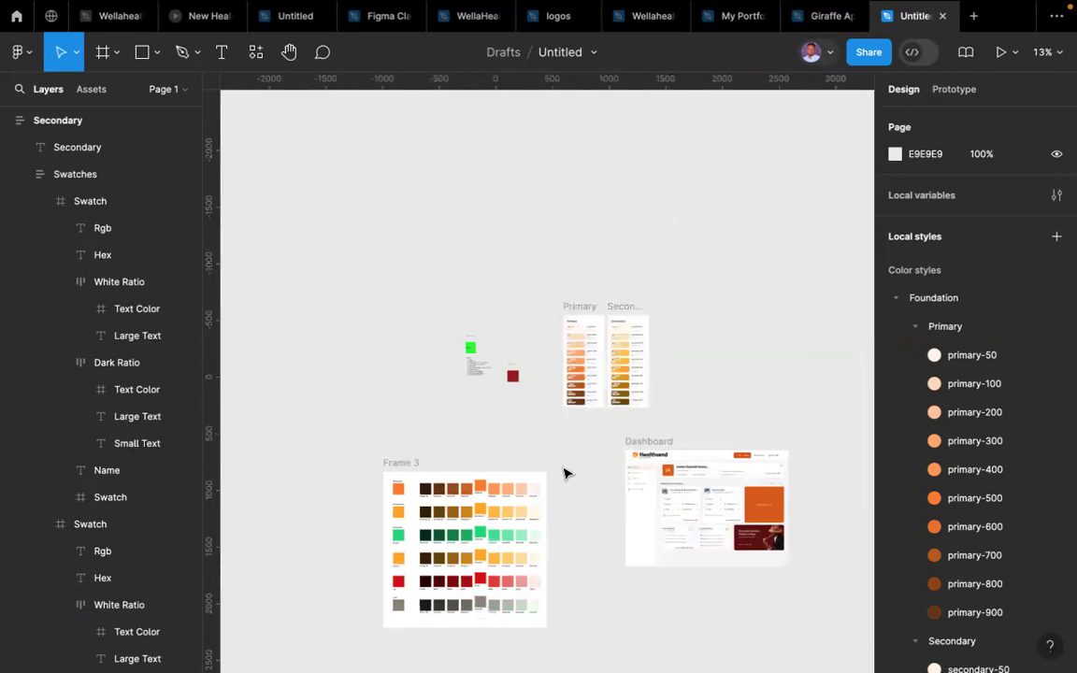
scroll(564, 474, "up", 5)
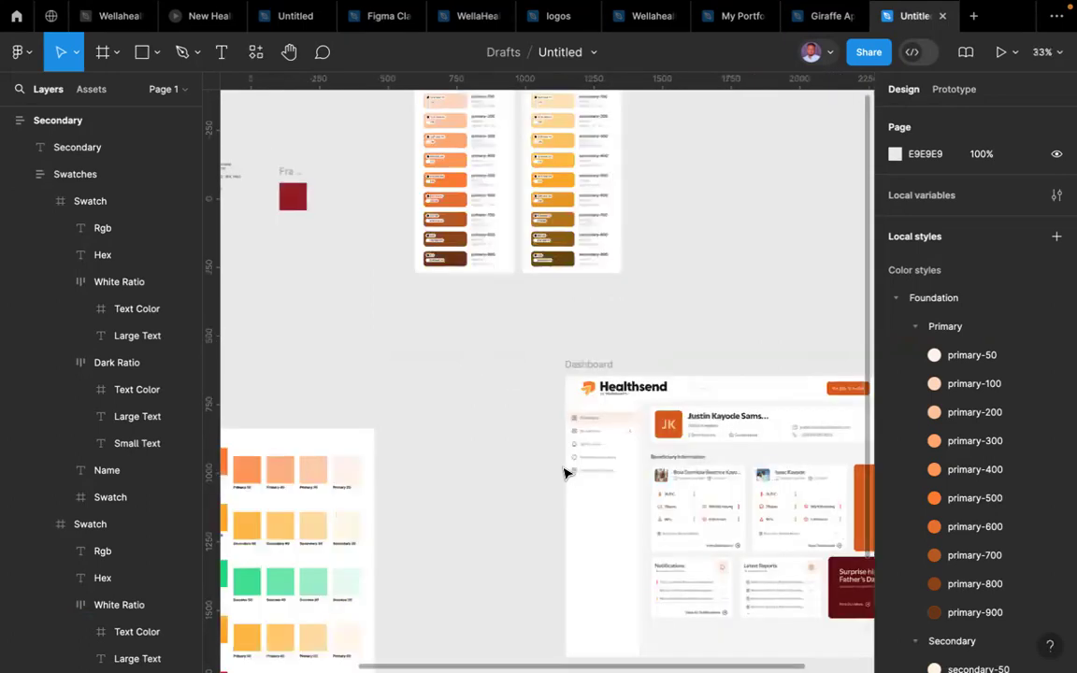
scroll(568, 474, "right", 5)
scroll(568, 474, "down", 2)
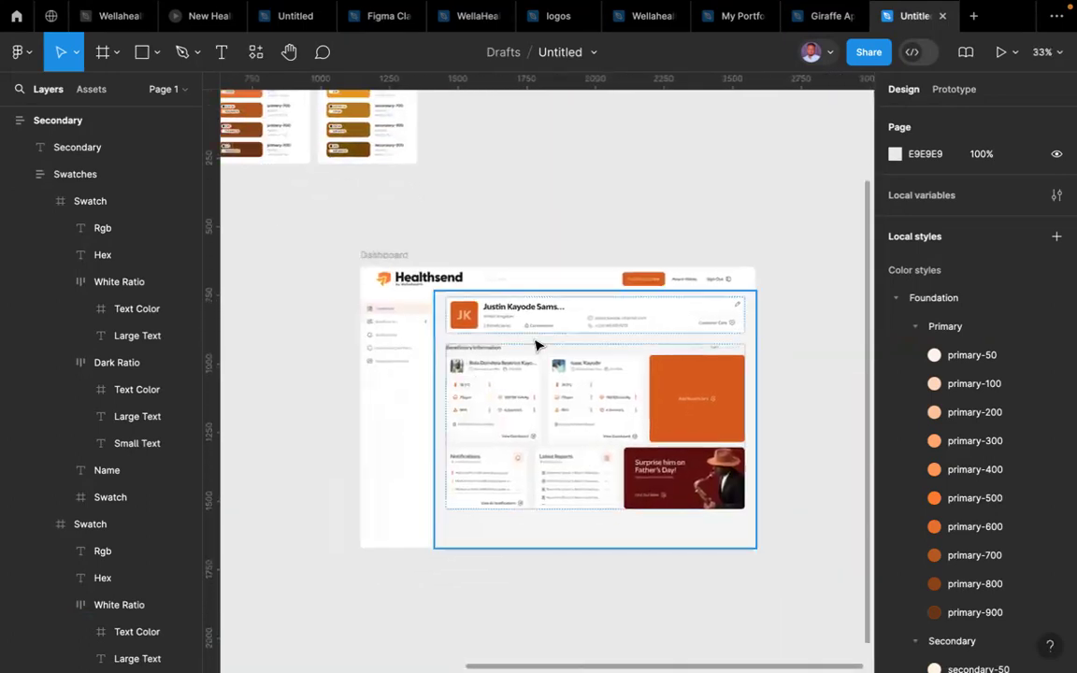
scroll(533, 341, "up", 5)
scroll(535, 346, "down", 5)
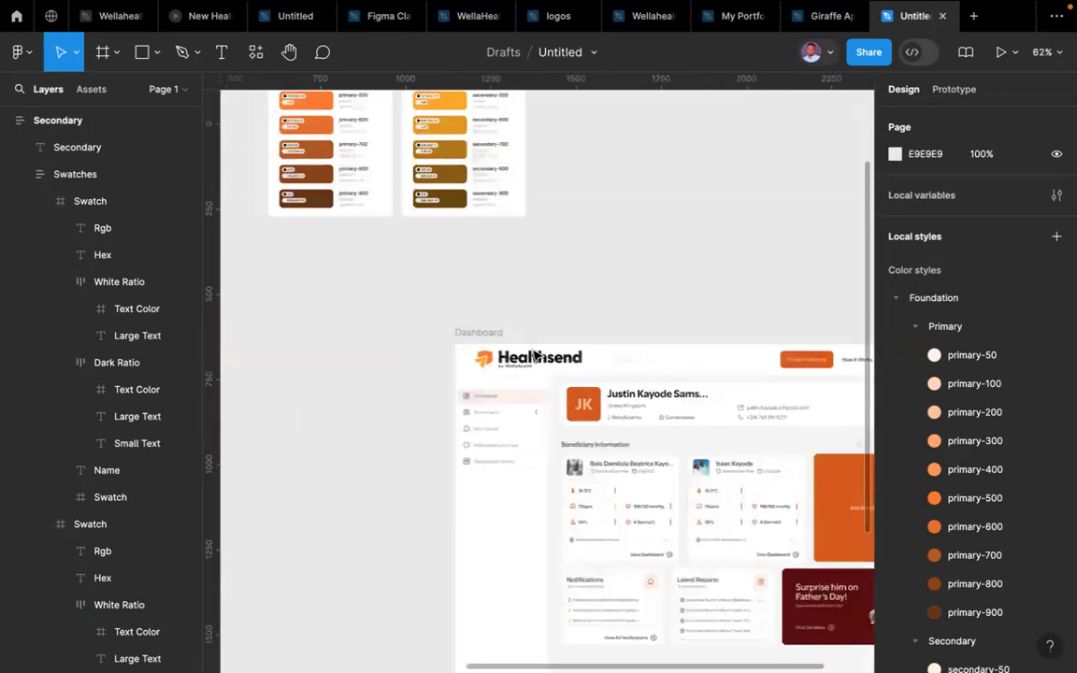
scroll(534, 355, "down", 4)
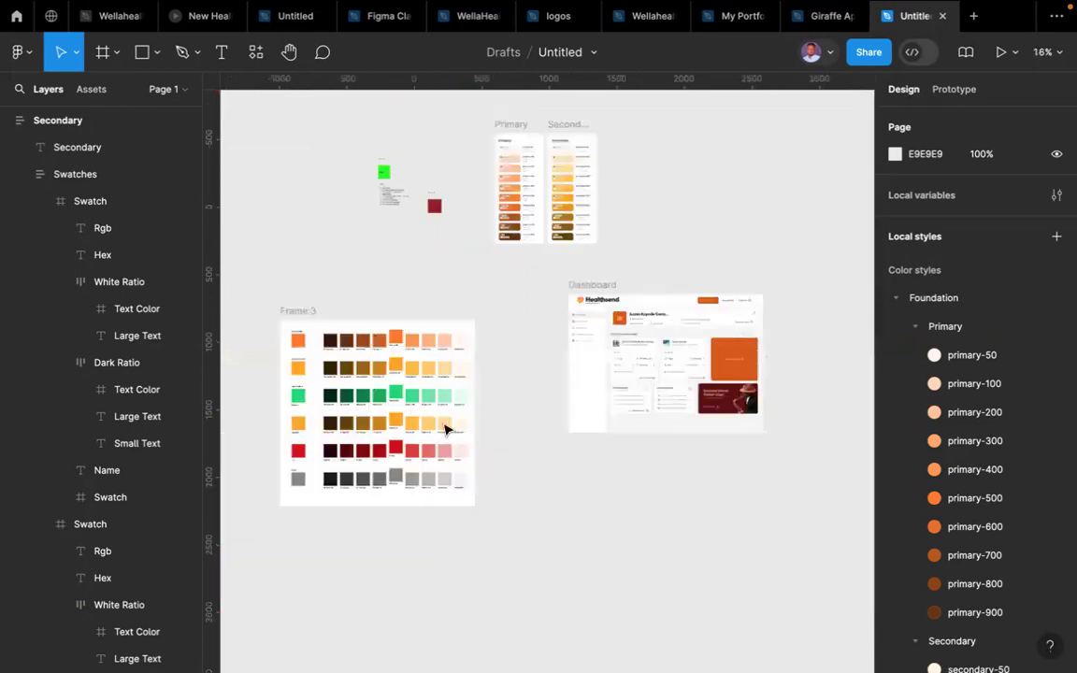
scroll(374, 411, "left", 2)
scroll(325, 461, "down", 2)
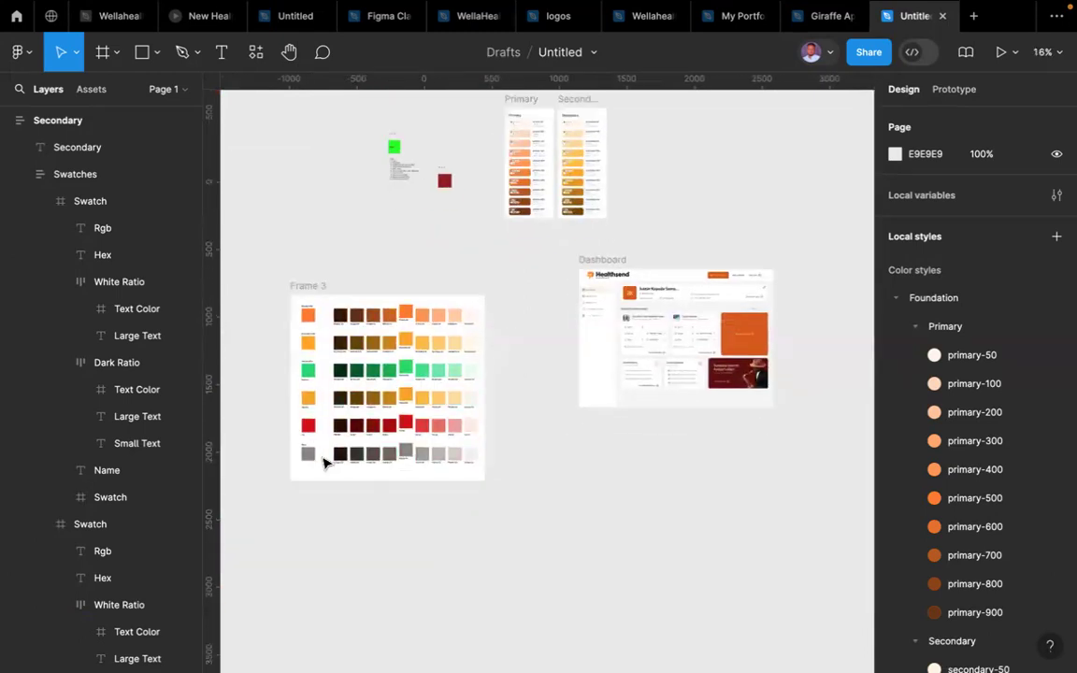
- Examine the success, warning, fail and grey color rows in Frame 3 alongside its primary and secondary rows
scroll(325, 463, "up", 5)
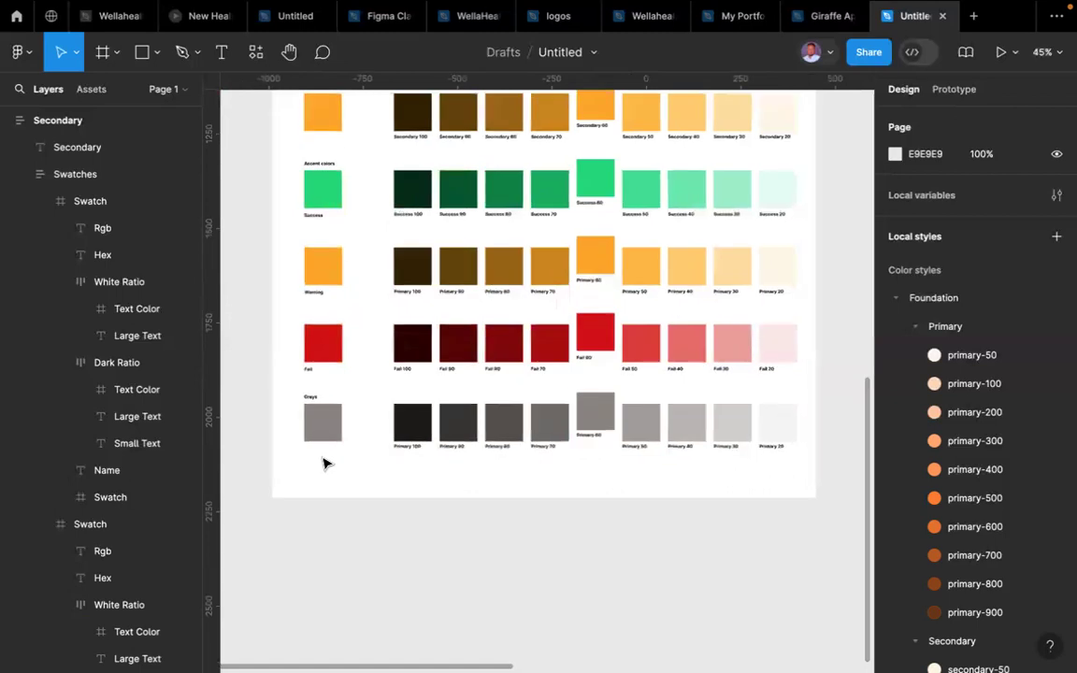
scroll(325, 463, "up", 3)
scroll(324, 463, "right", 1)
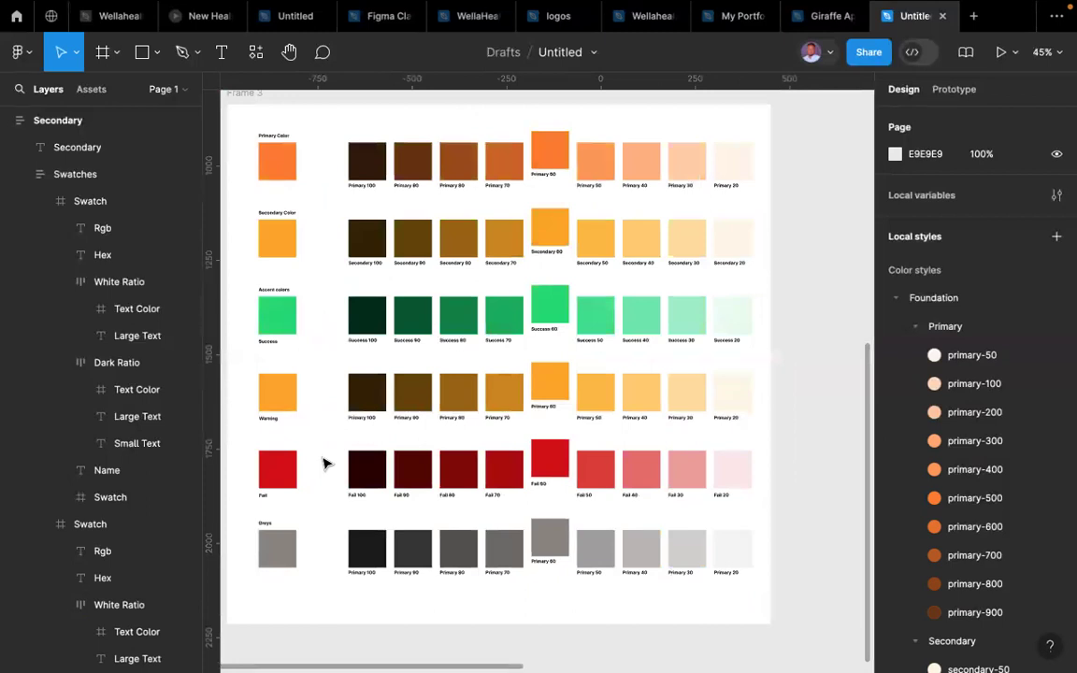
scroll(325, 463, "down", 5)
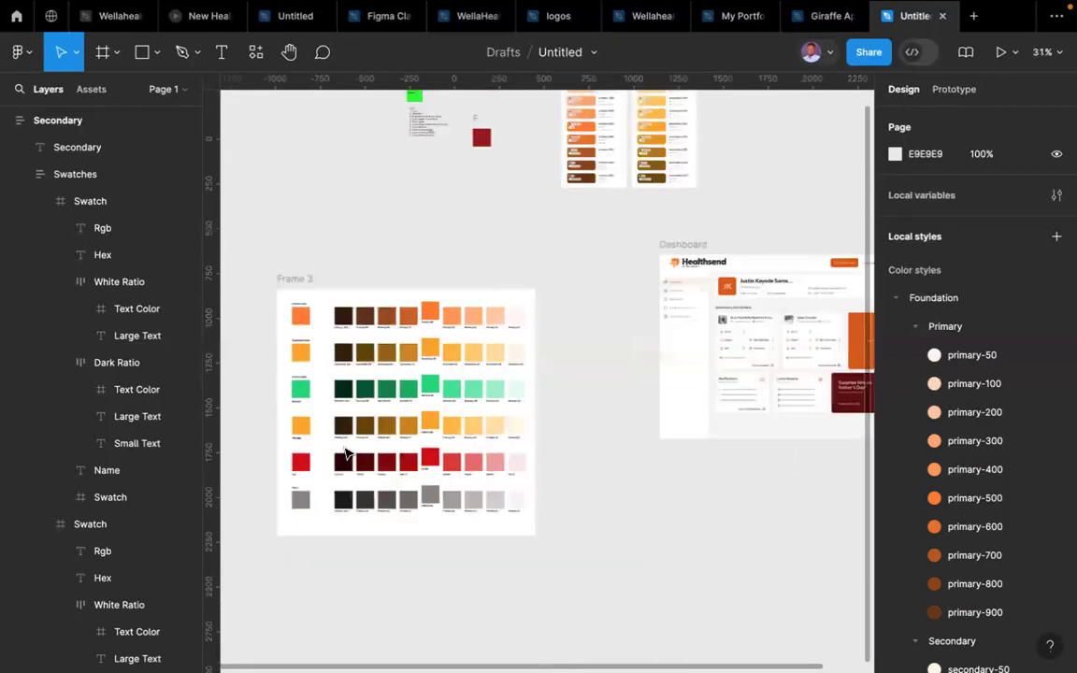
scroll(549, 351, "down", 3)
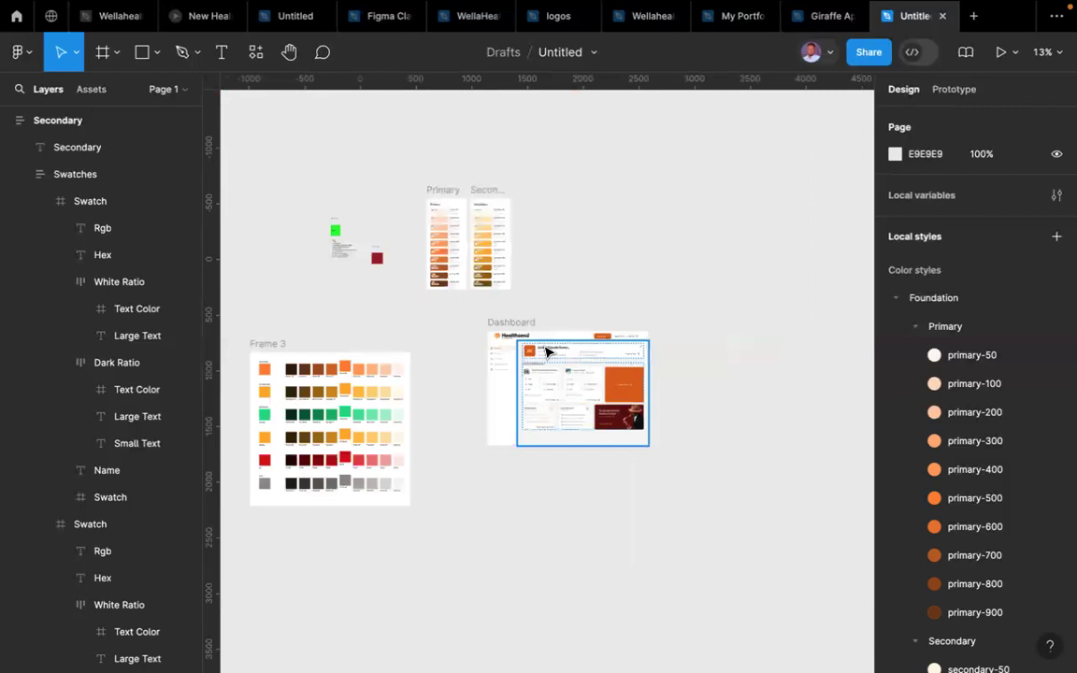
scroll(548, 351, "up", 10)
double_click(395, 411)
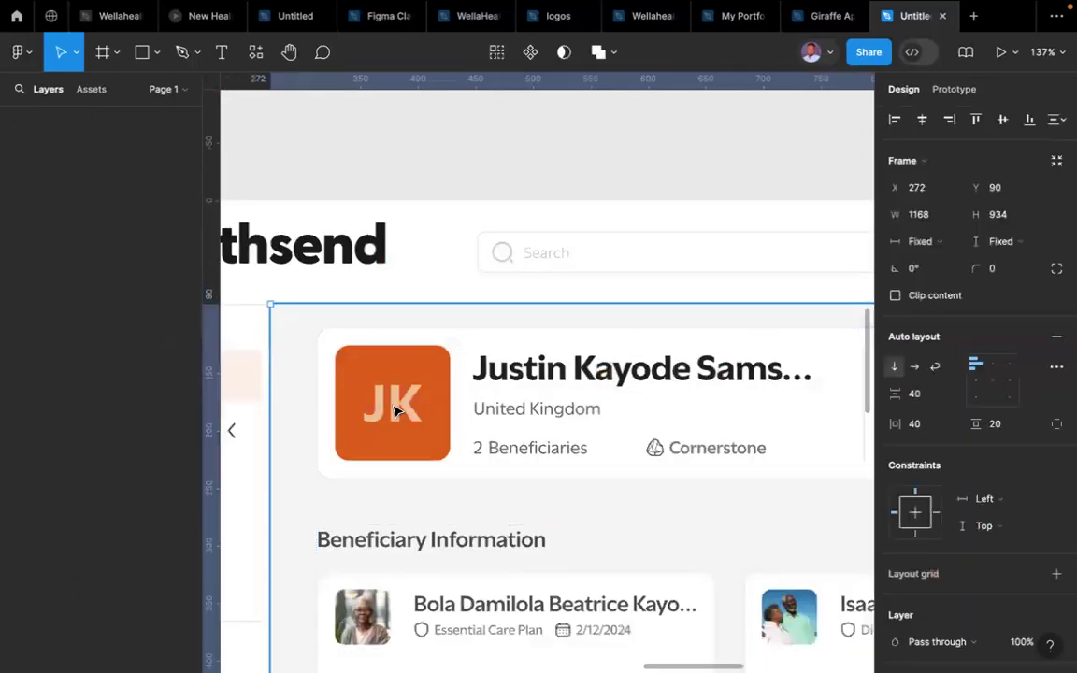
left_click(430, 388)
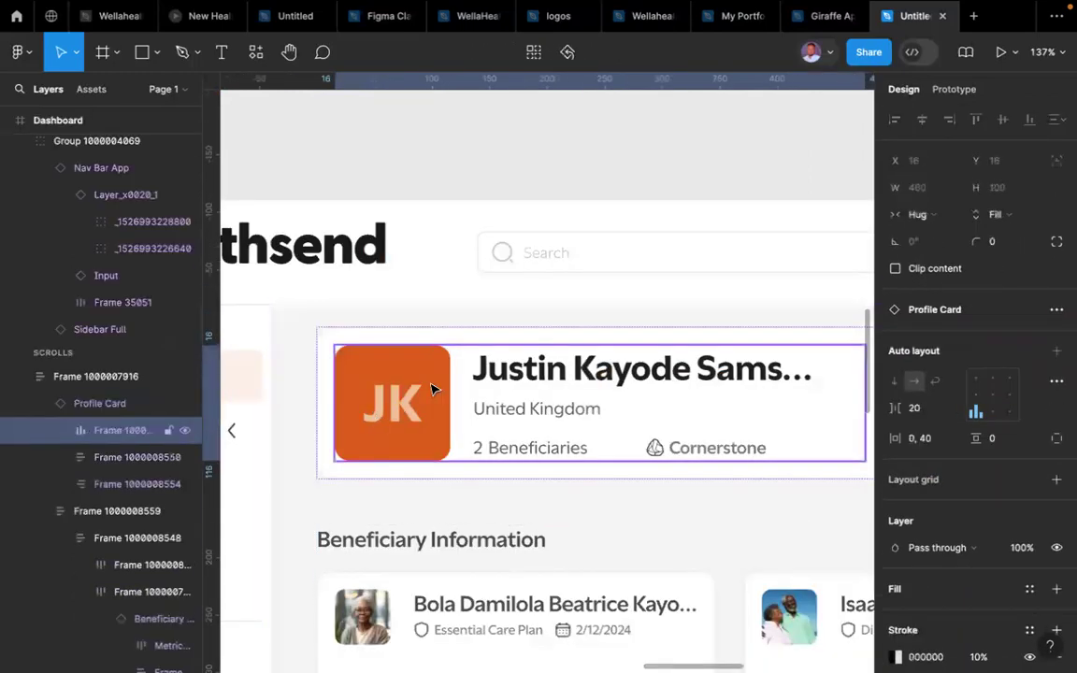
left_click(406, 393)
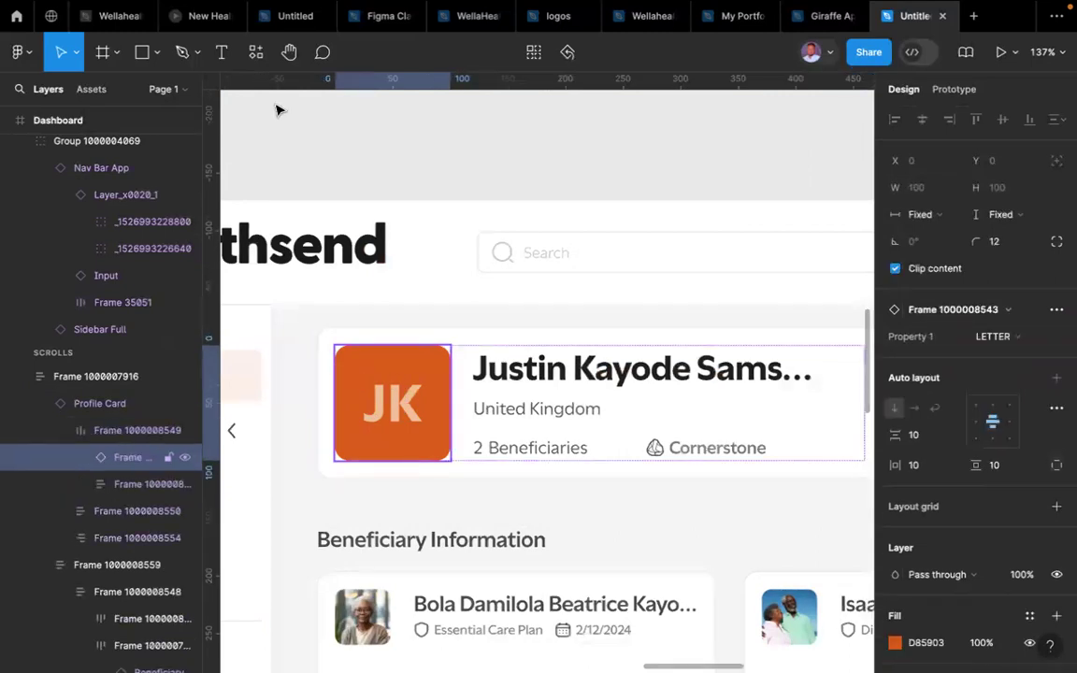
left_click(256, 54)
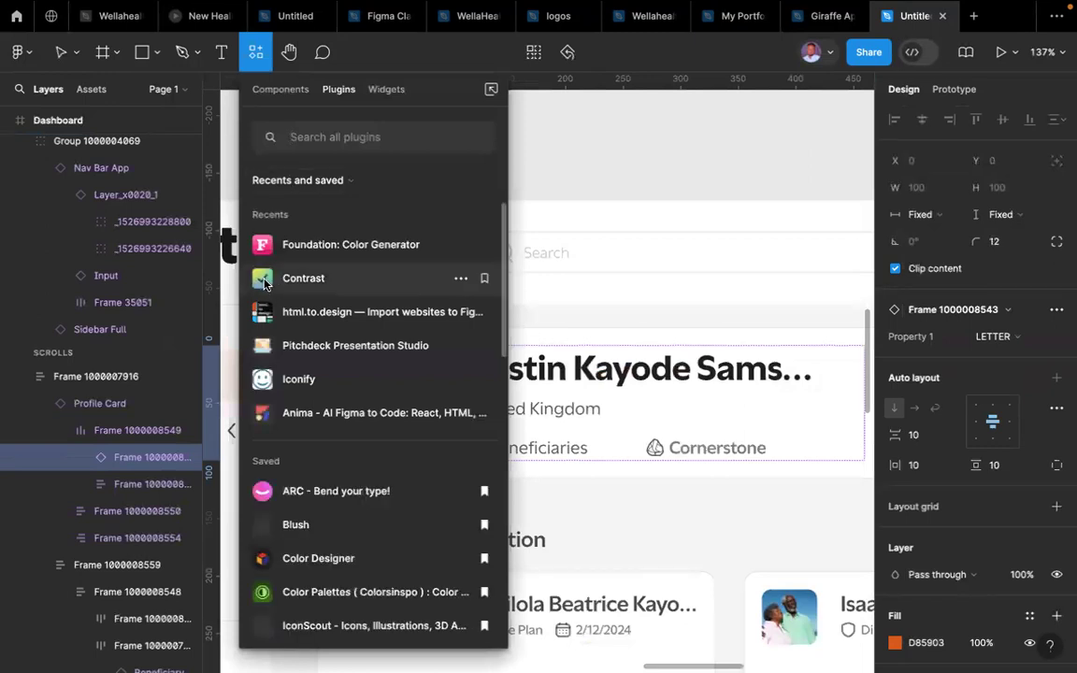
key("Escape")
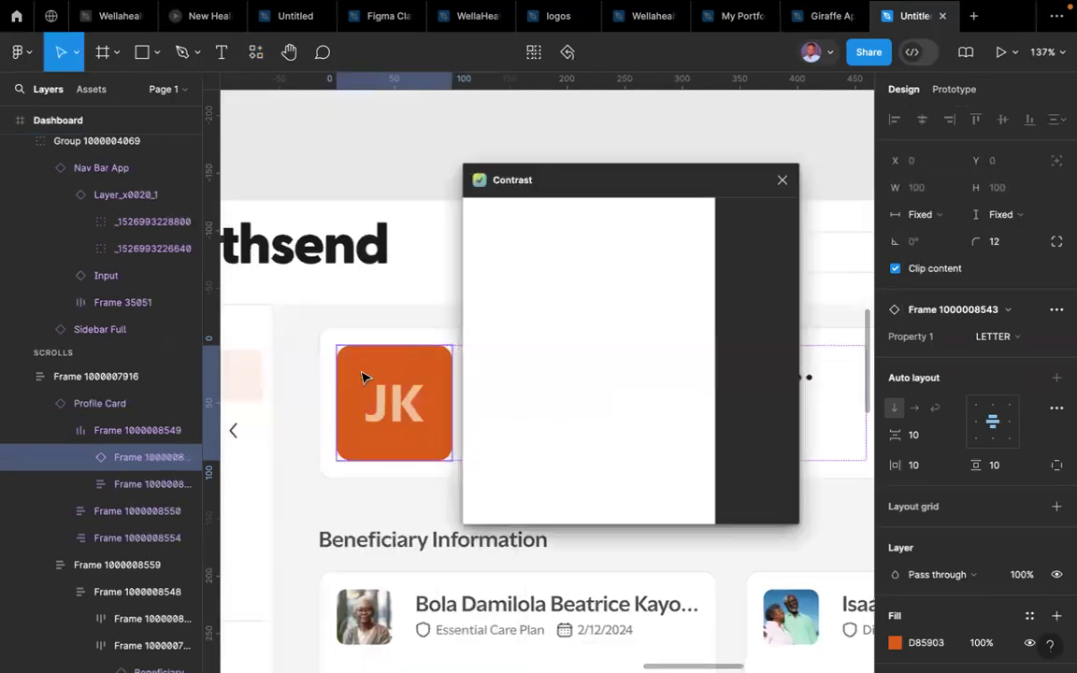
scroll(365, 376, "left", 1)
left_click_drag(600, 188, 228, 200)
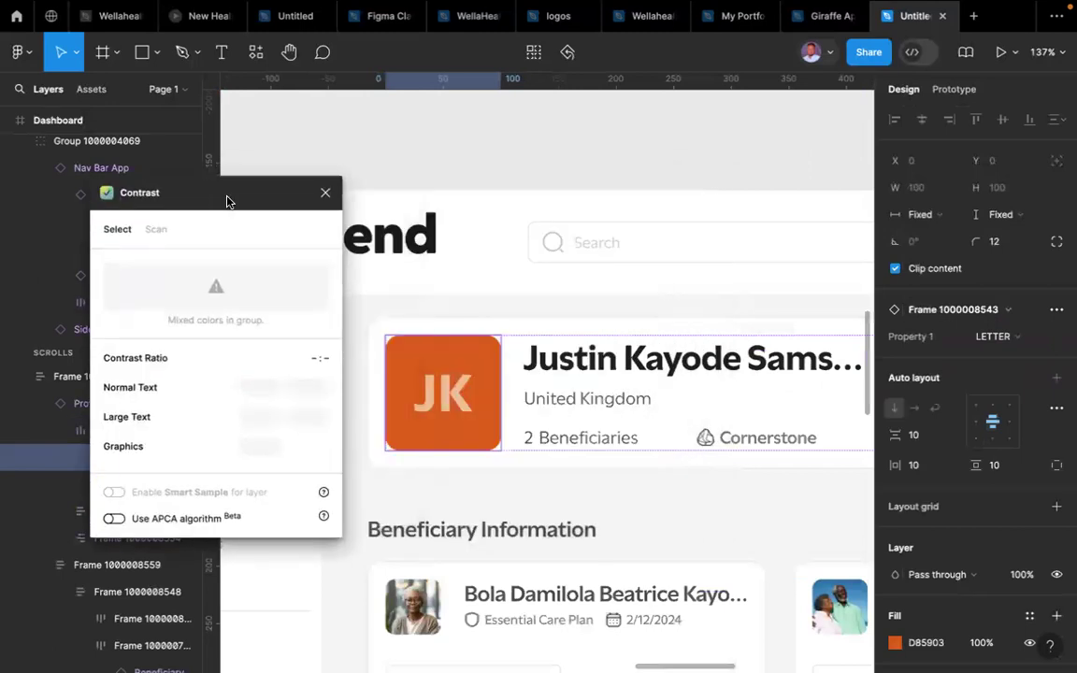
- Check the contrast of the initials in the orange avatar box and apply the primary-50 color style to their fill
double_click(445, 402)
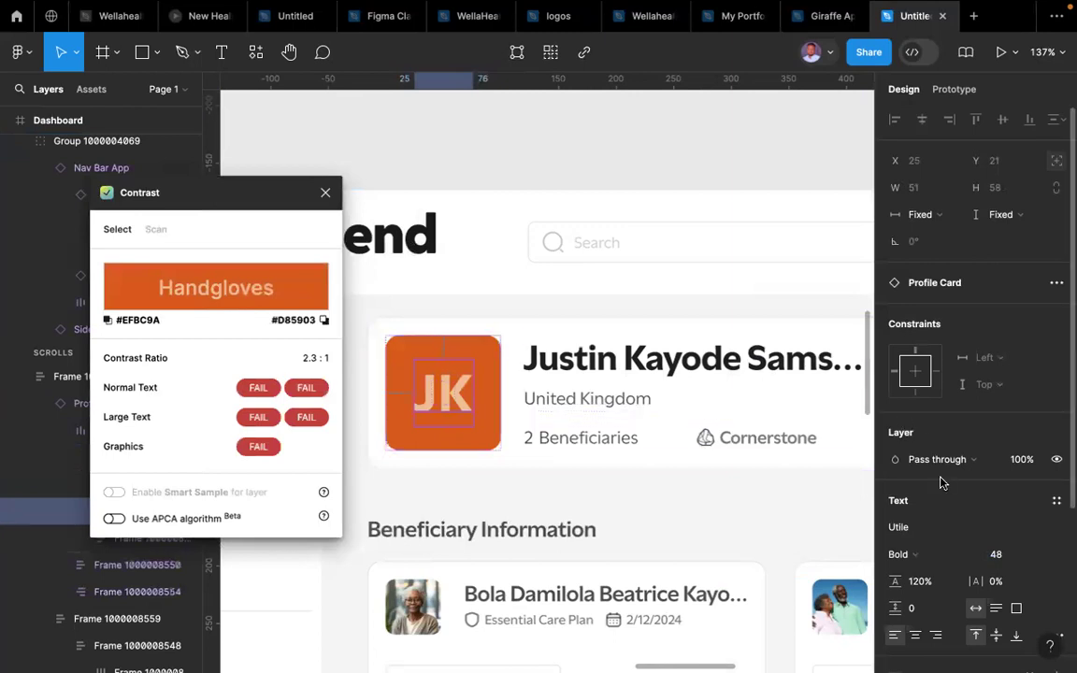
scroll(939, 481, "down", 3)
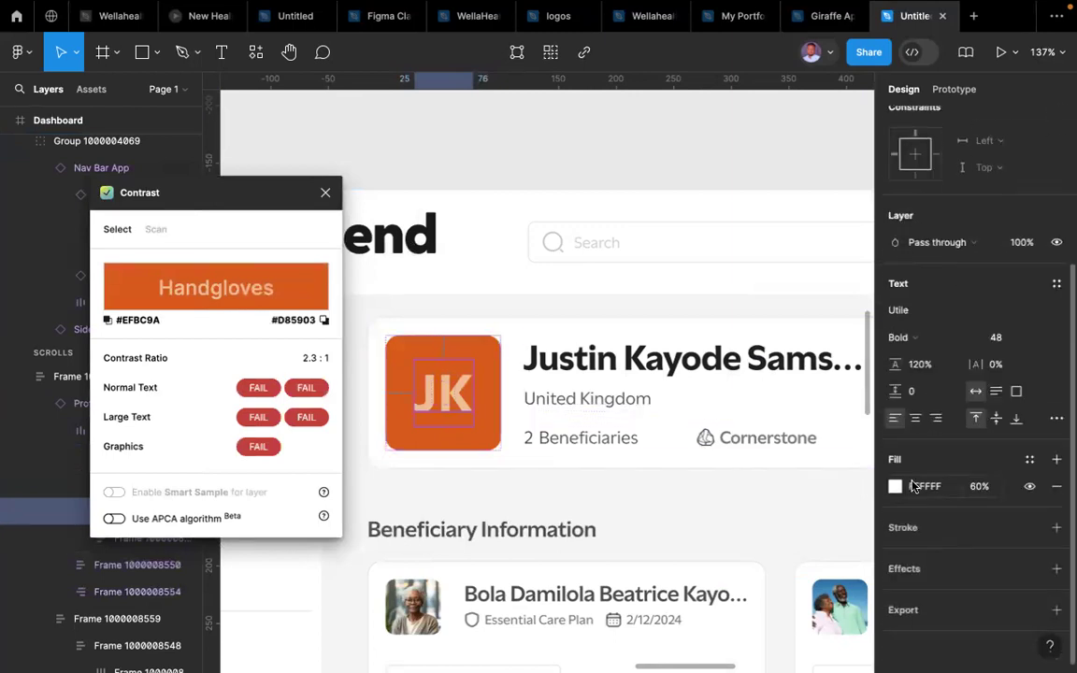
scroll(967, 505, "up", 1)
scroll(967, 505, "down", 1)
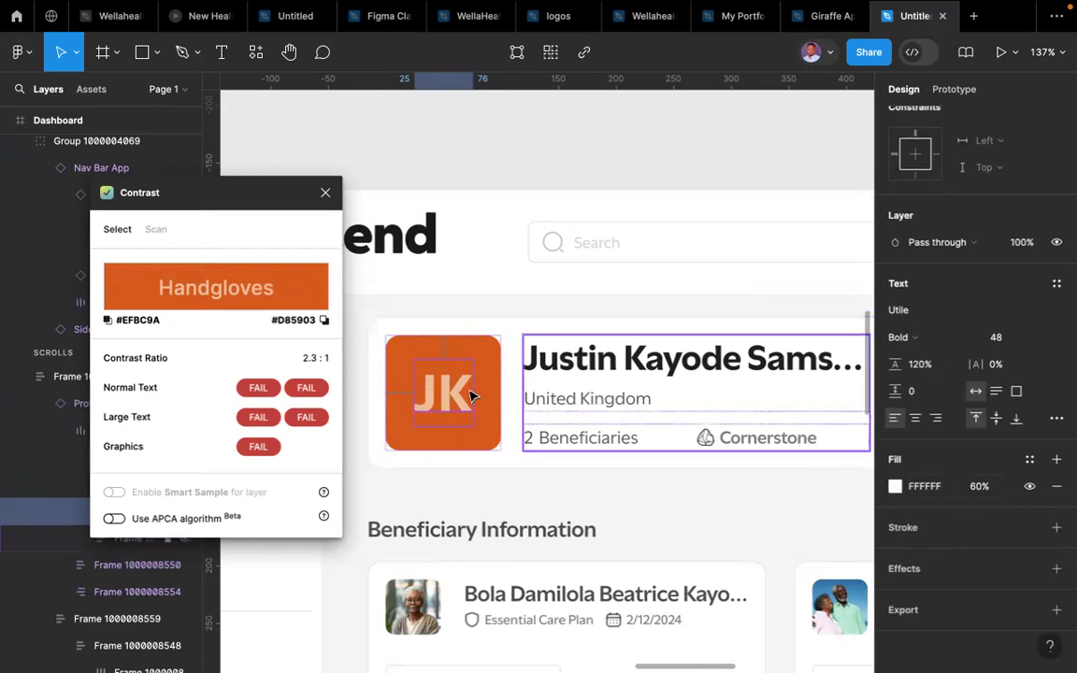
left_click(894, 487)
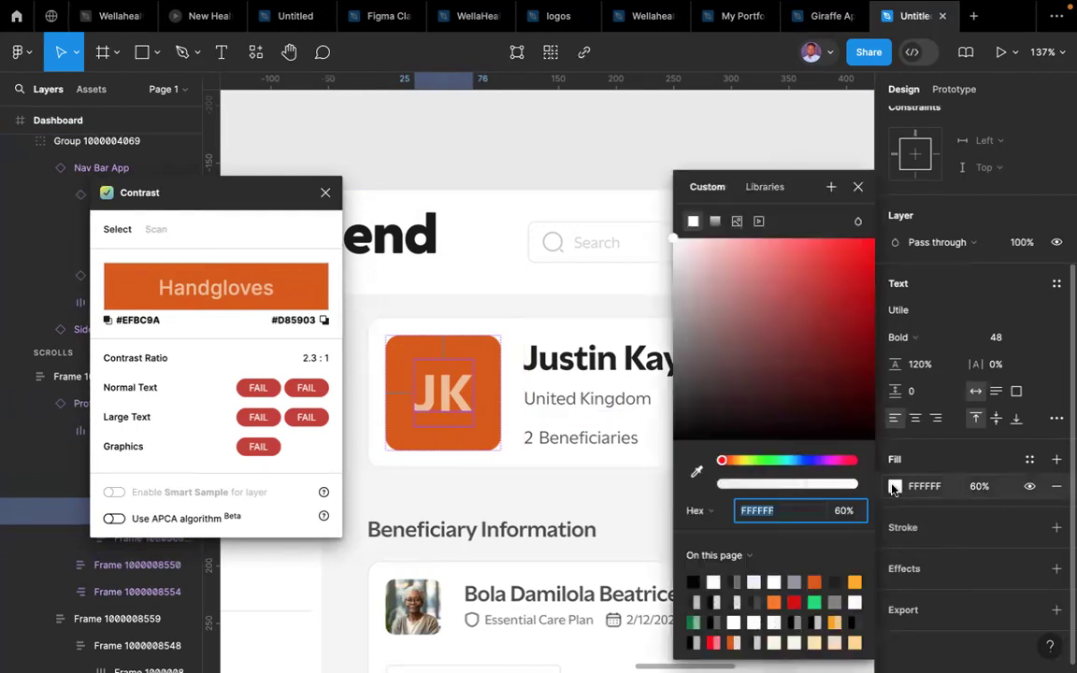
left_click(1029, 459)
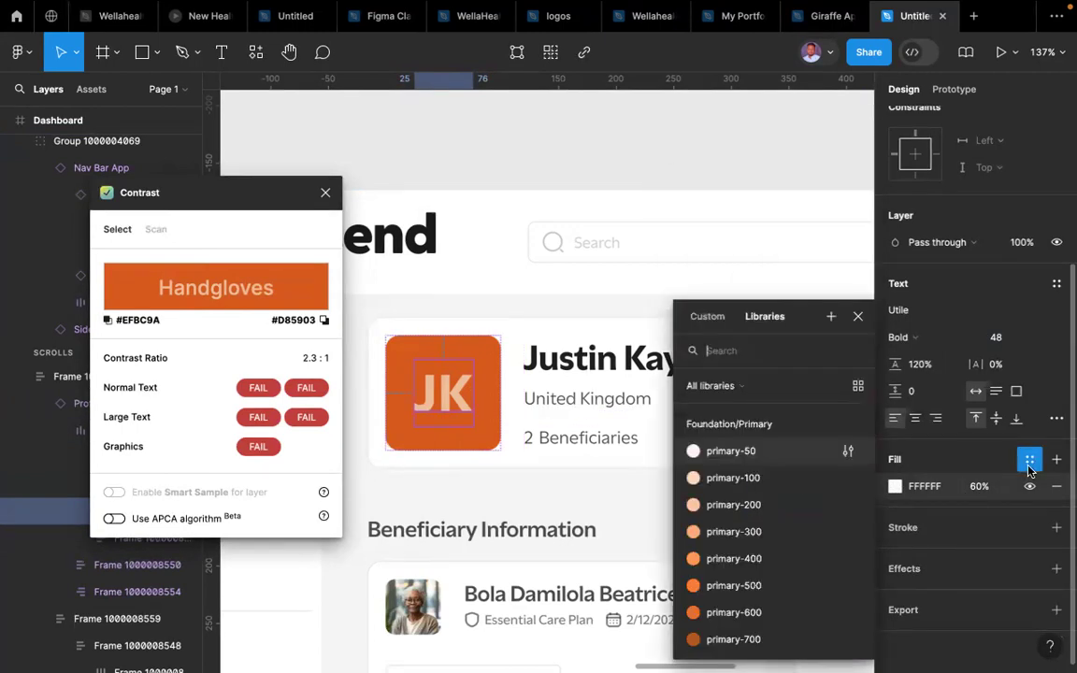
left_click(715, 458)
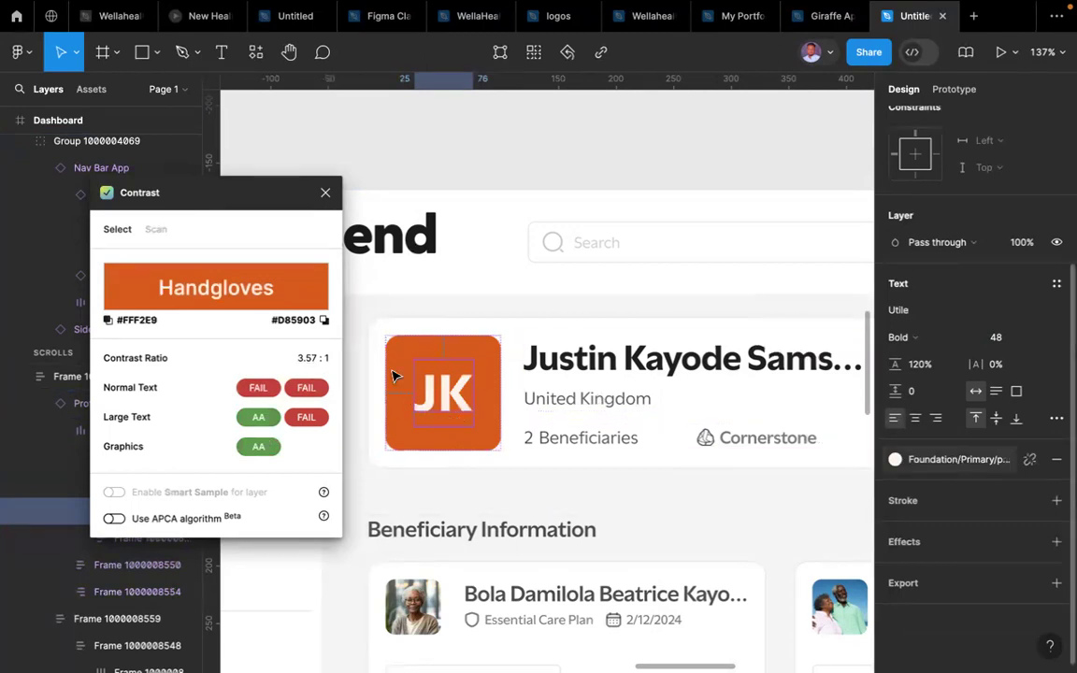
- Apply the primary-600 color style to the fill of the profile card's avatar box
left_click(488, 344)
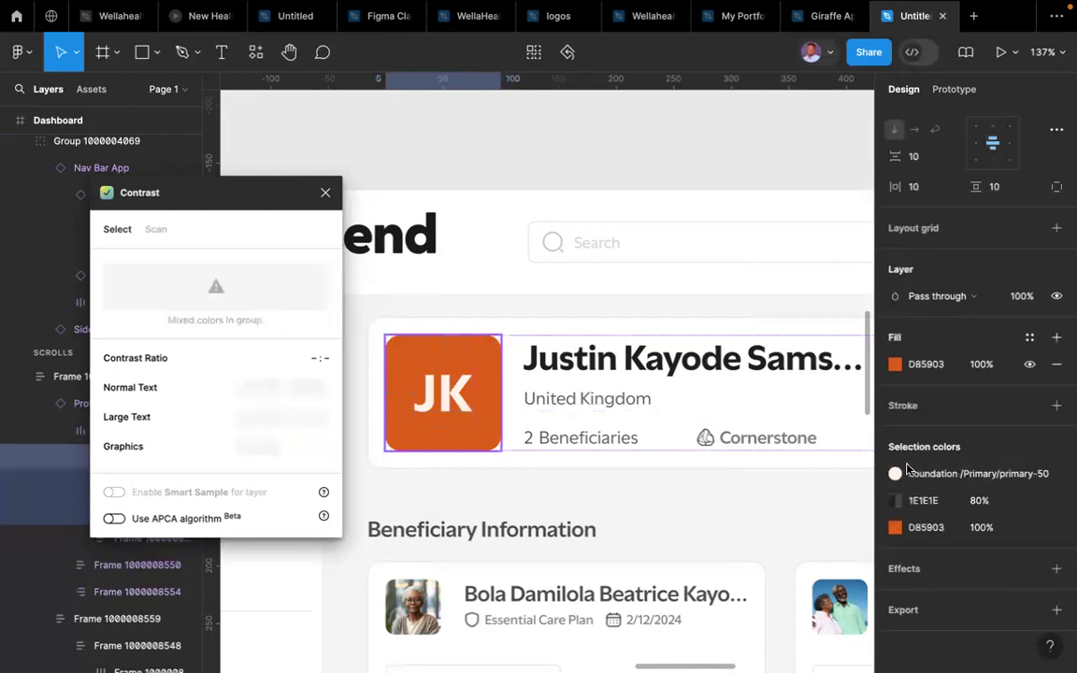
left_click(1030, 338)
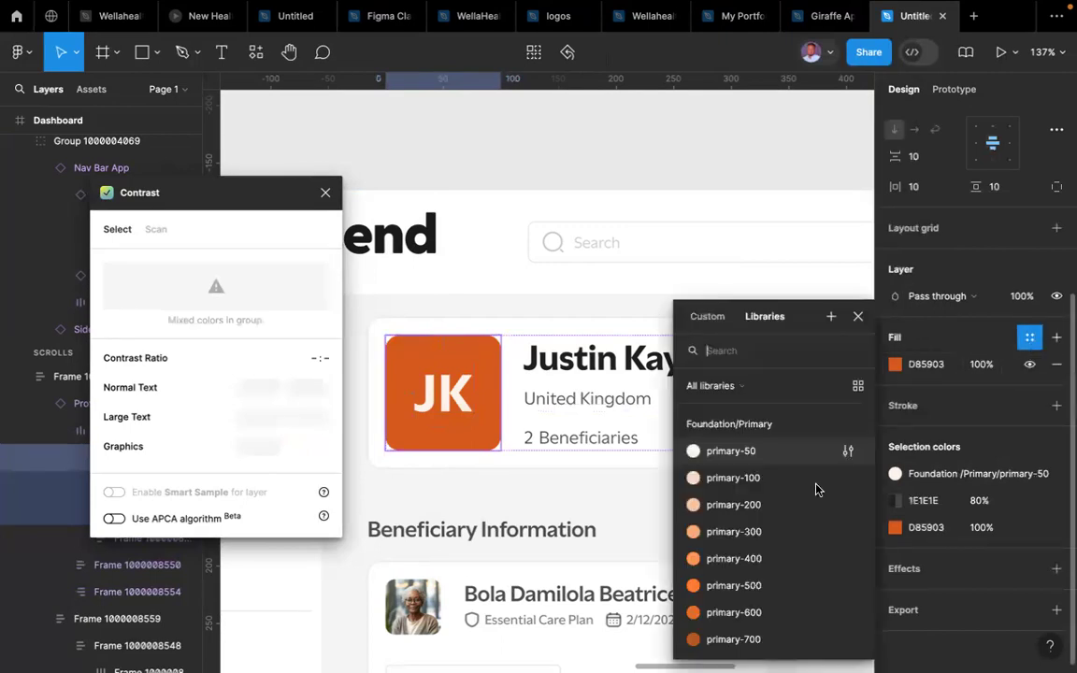
scroll(782, 517, "down", 5)
scroll(782, 521, "up", 2)
scroll(782, 519, "up", 1)
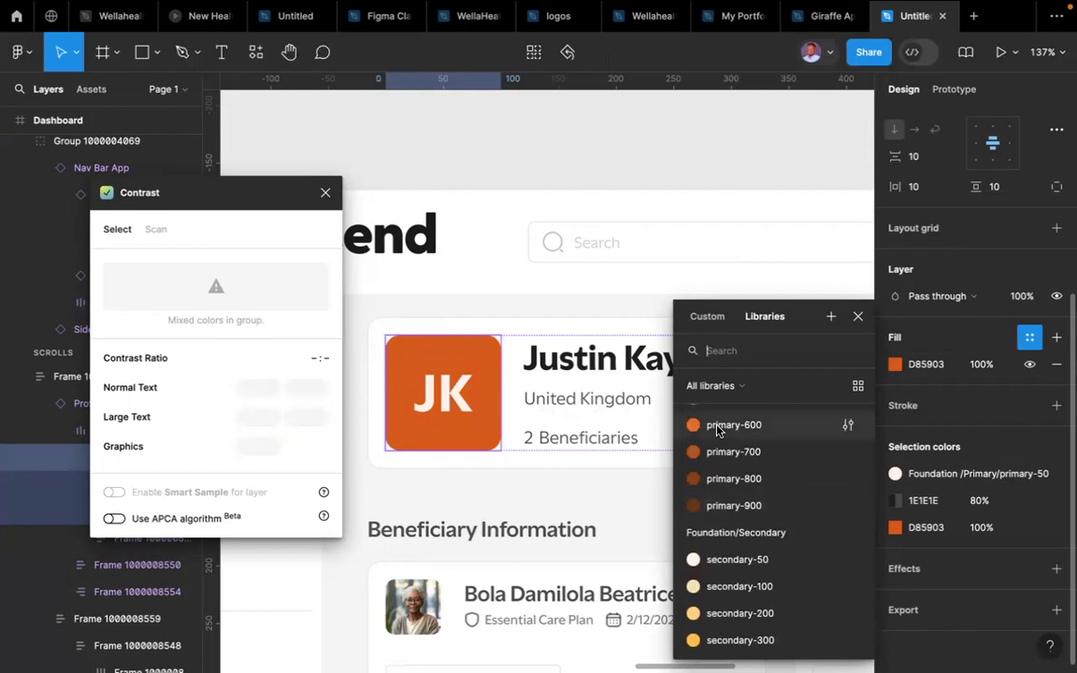
left_click(717, 426)
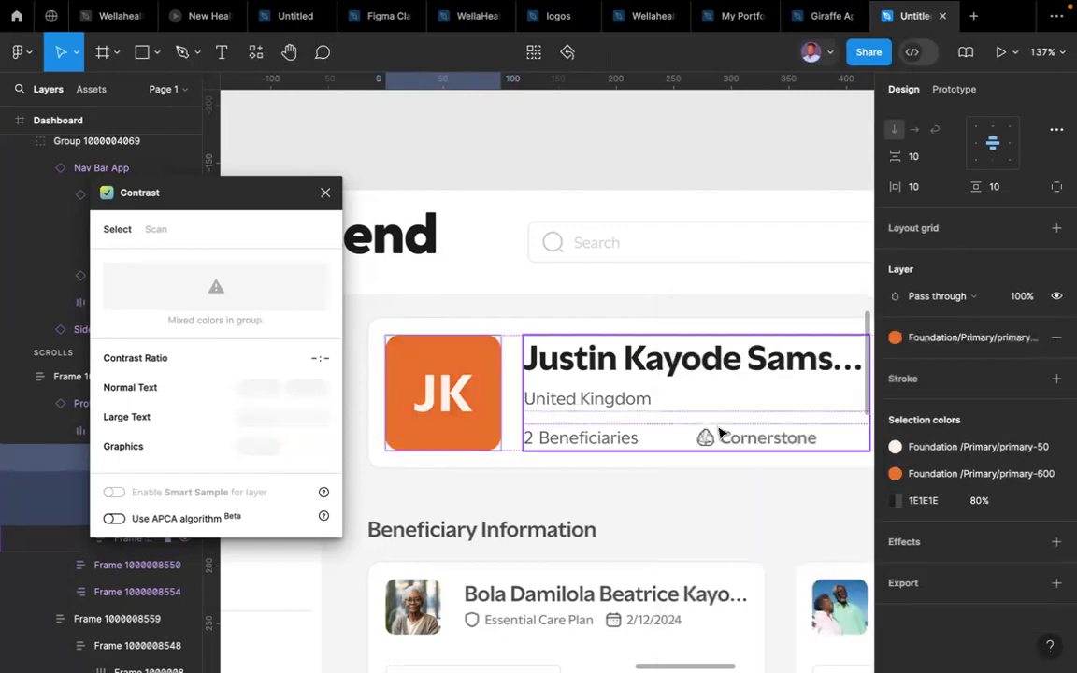
- Switch the avatar box fill to the primary-800 style and check the initials' contrast ratings against it
left_click(984, 345)
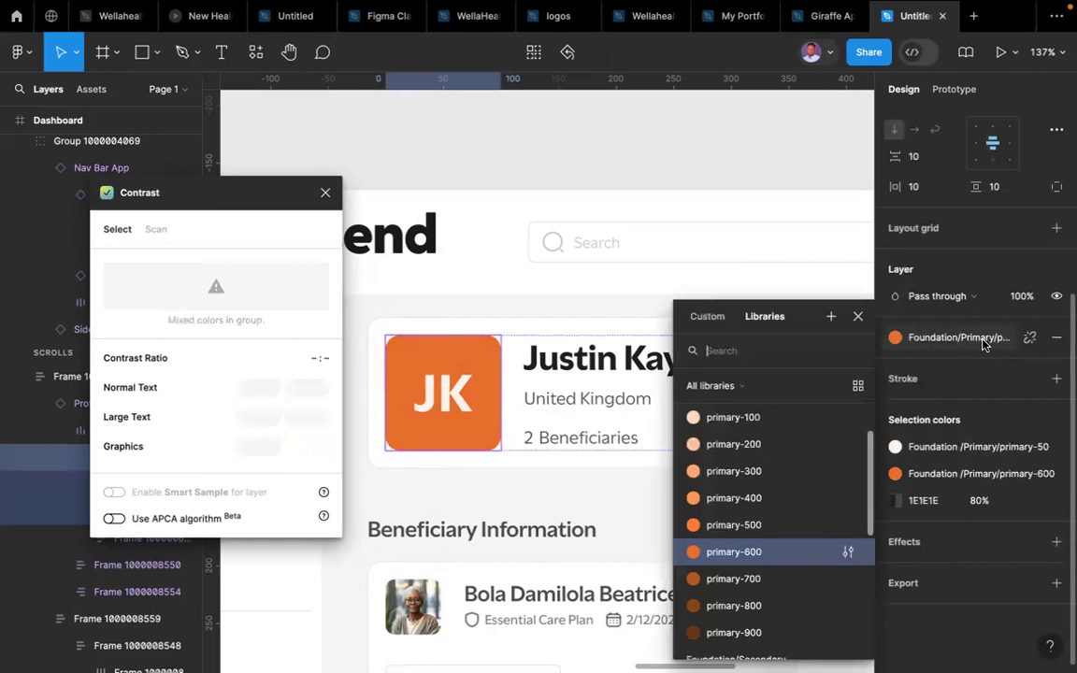
left_click(735, 605)
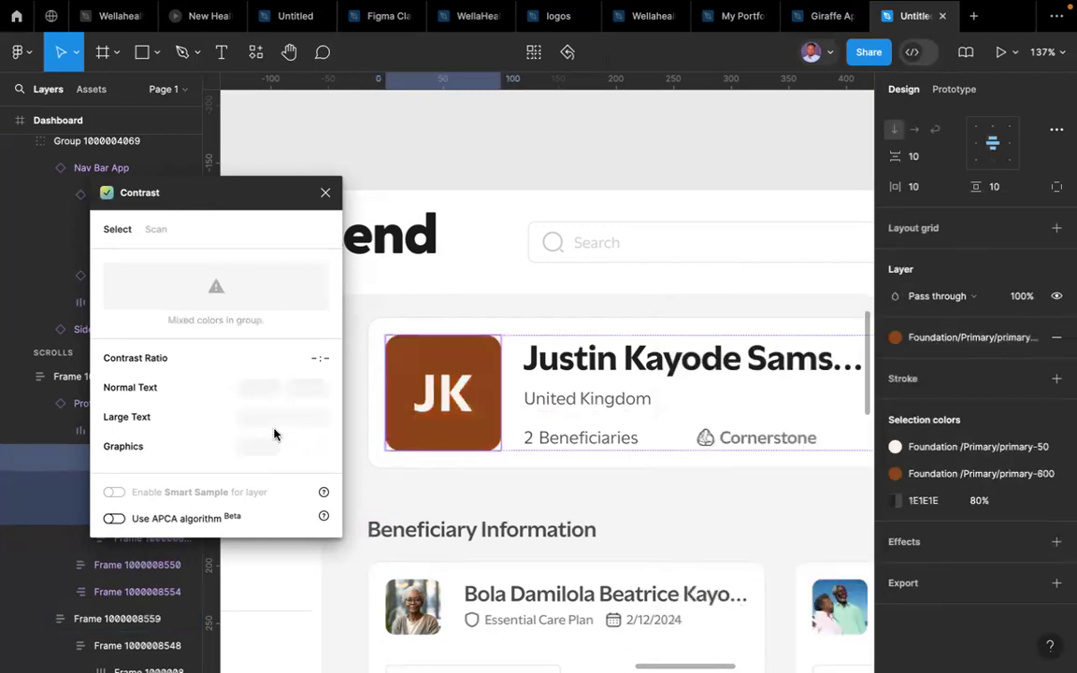
left_click(427, 399)
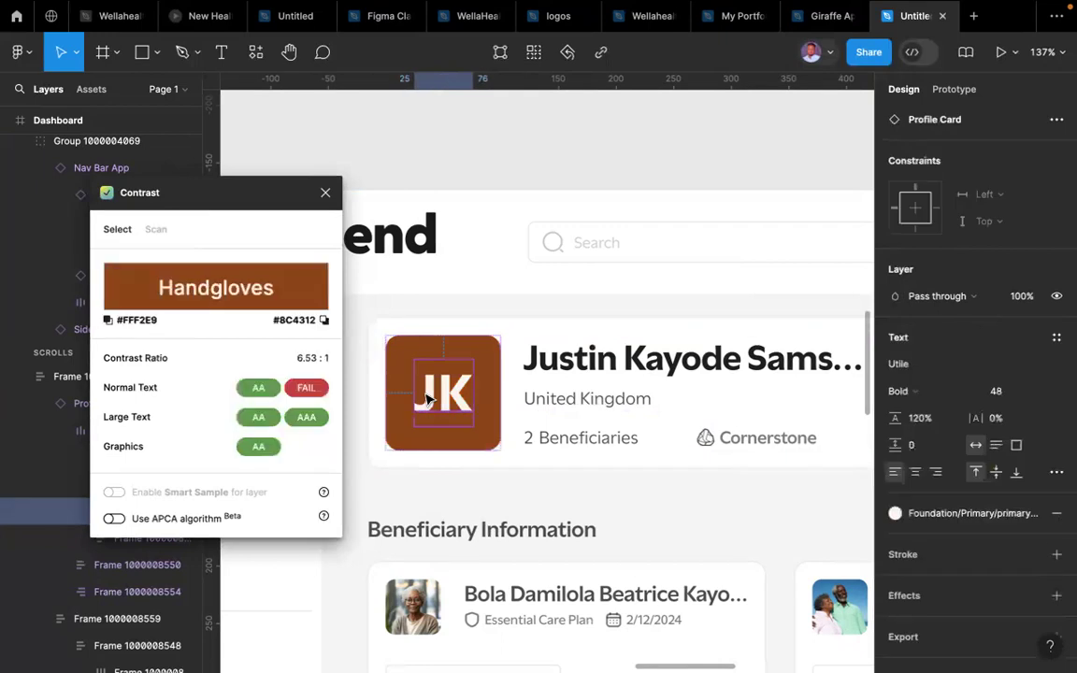
mouse_move(256, 393)
mouse_move(251, 427)
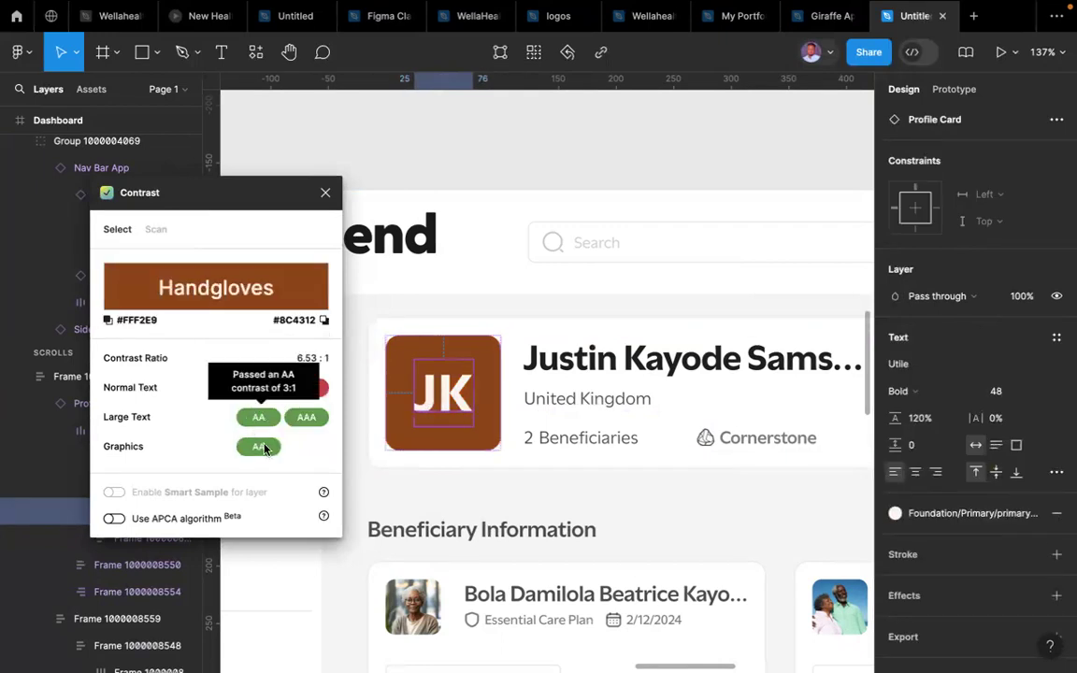
- Undo the color style changes made to the avatar box and its initials
key("Escape")
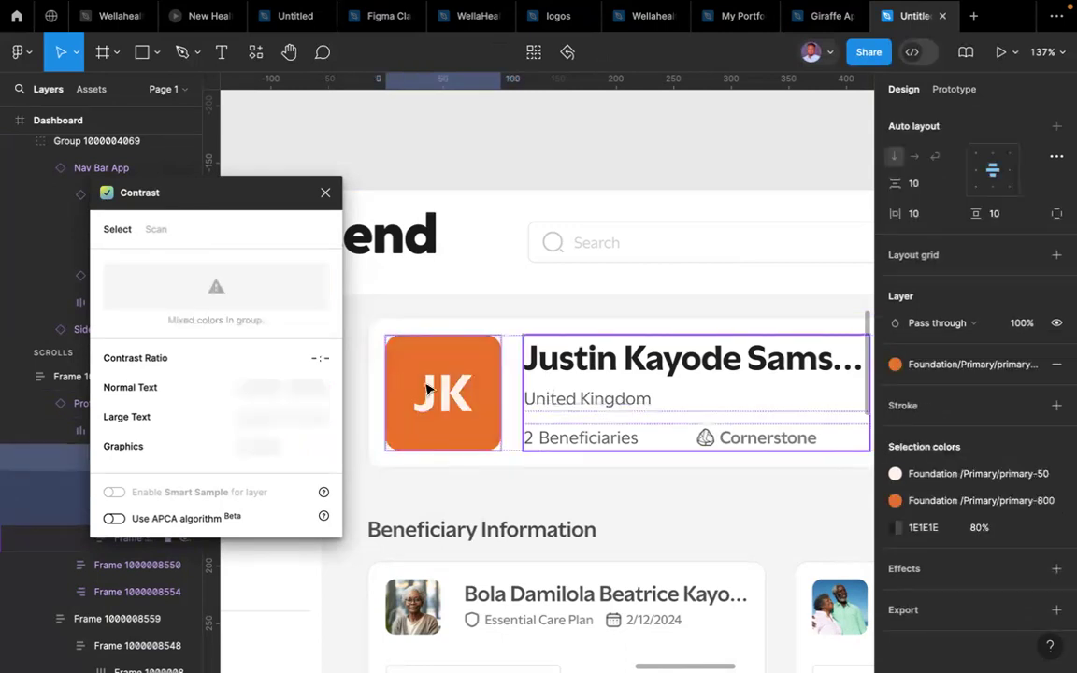
key("super+z")
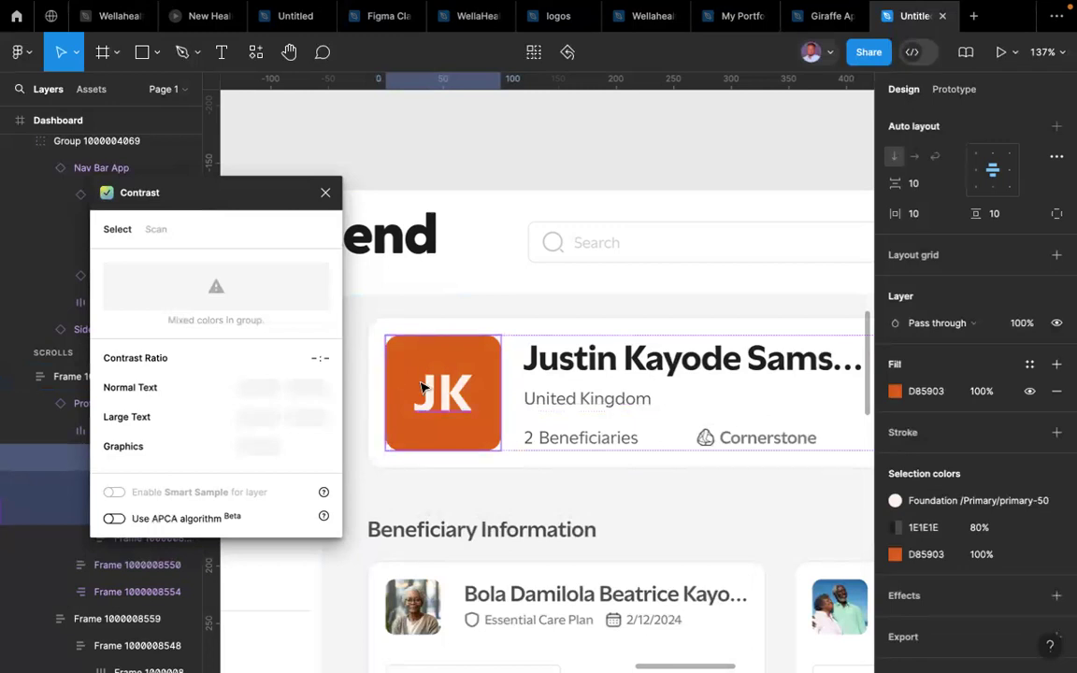
- Replace the 60% white fill of the avatar initials with the primary-50 color style
left_click(422, 387)
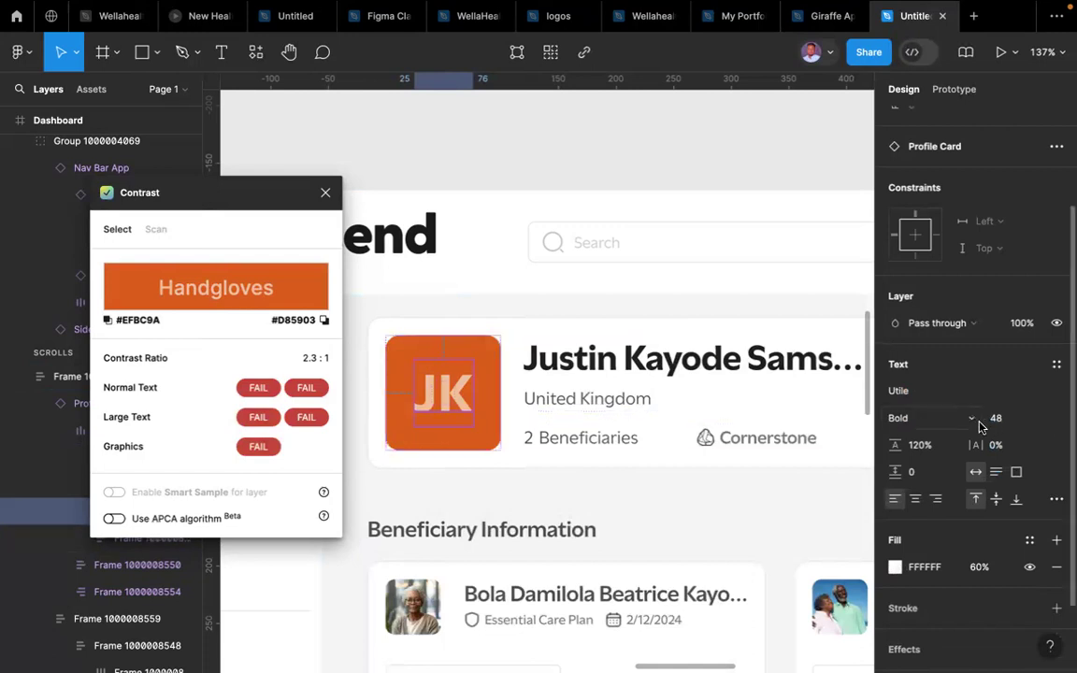
left_click(895, 567)
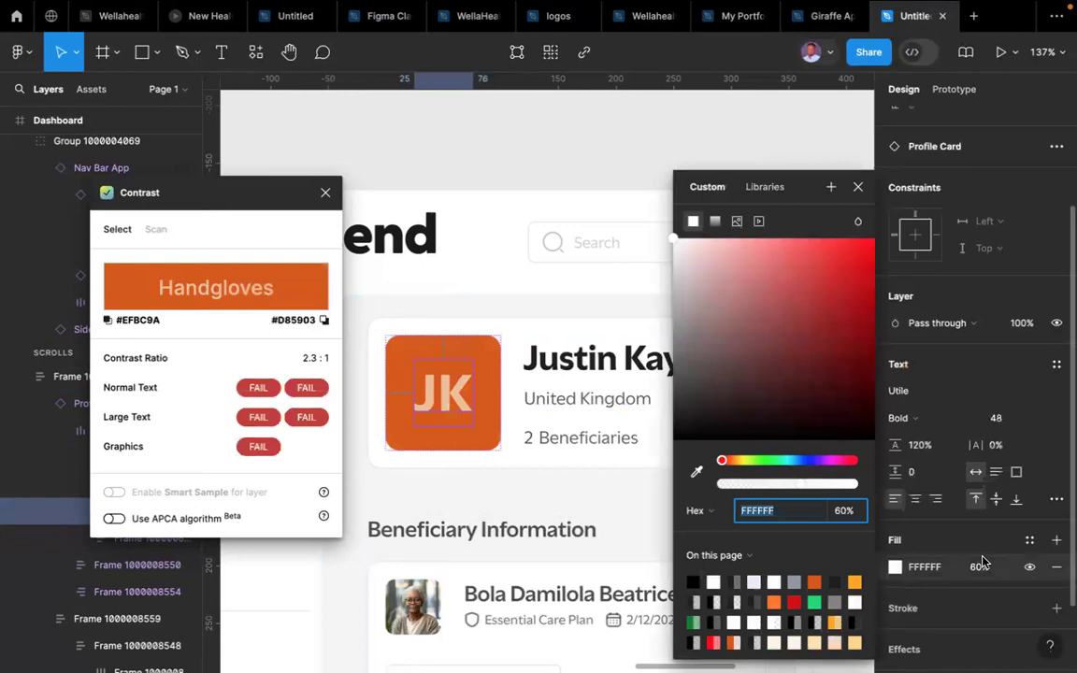
left_click(1030, 541)
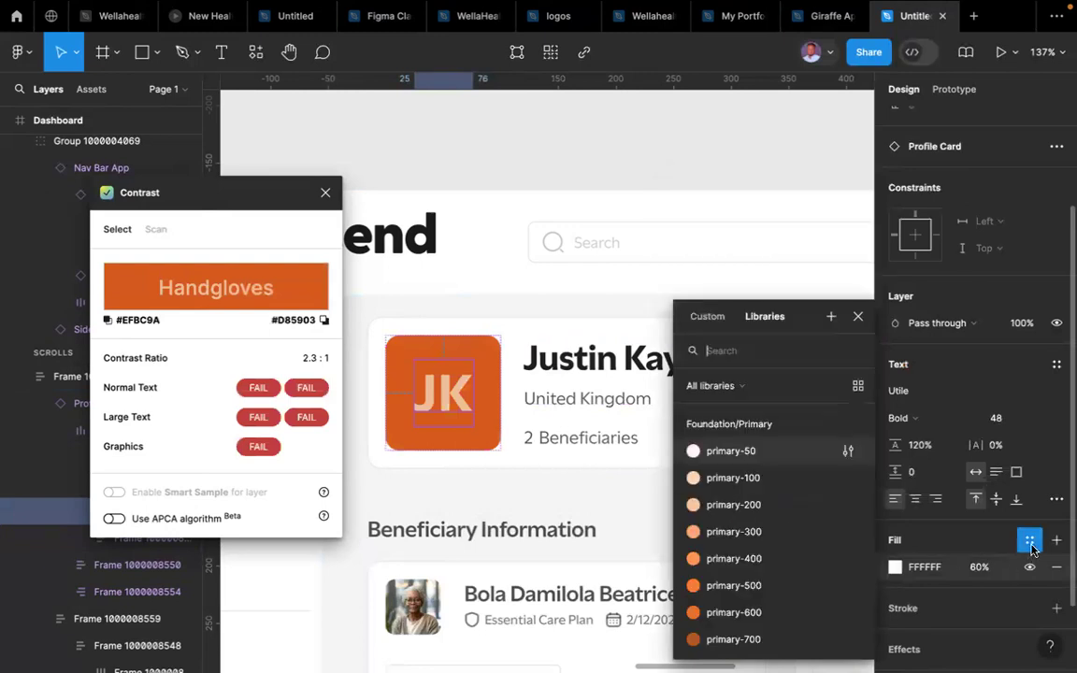
left_click(739, 452)
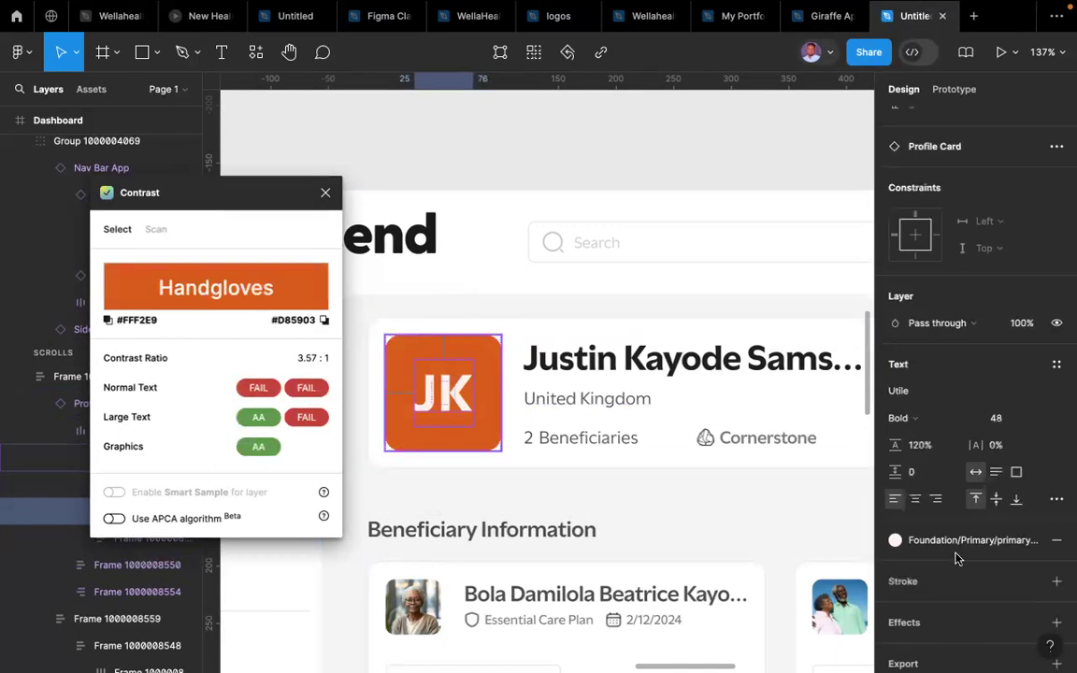
- Try the primary-700 color style as the avatar box fill and check the initials' contrast against it
key("Escape")
left_click(894, 507)
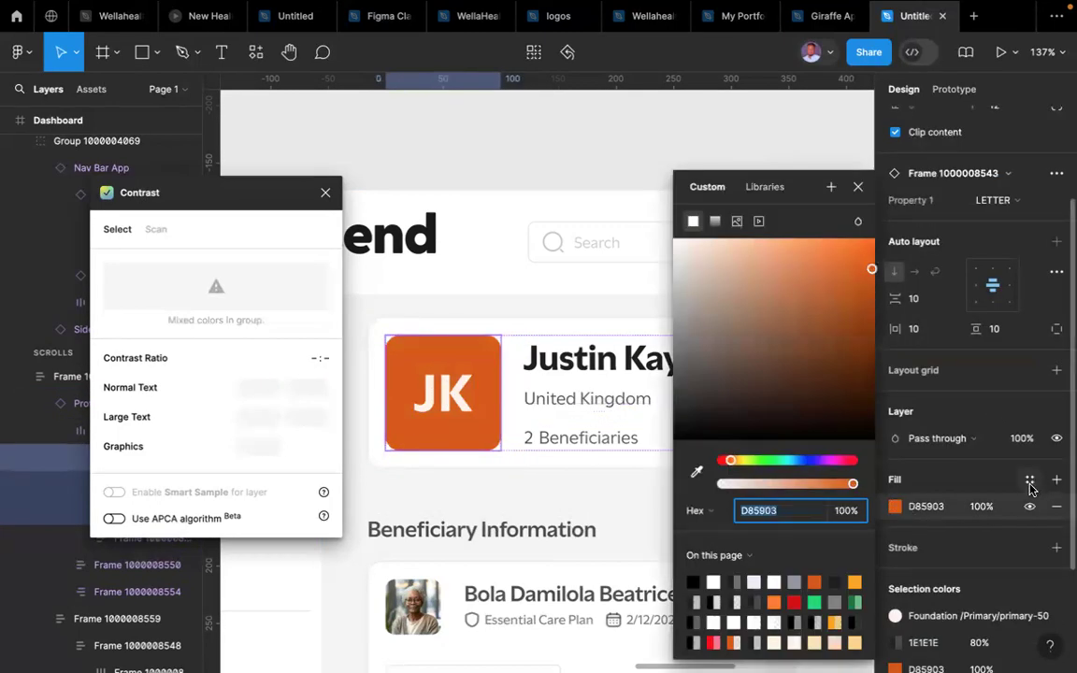
left_click(1030, 481)
scroll(738, 538, "down", 2)
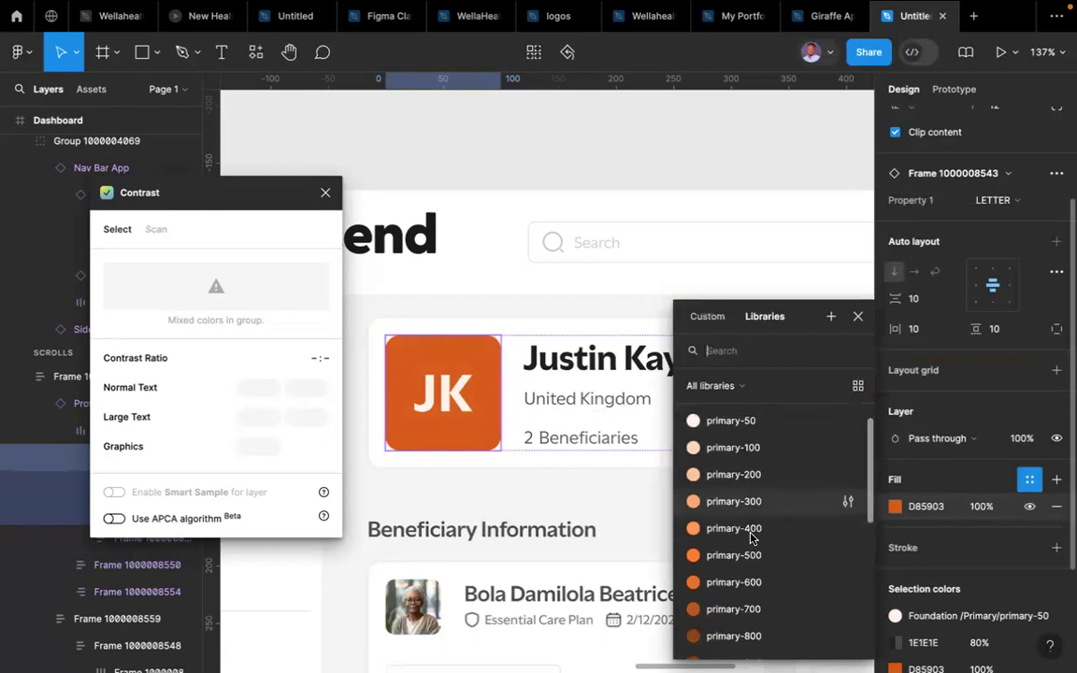
scroll(734, 540, "down", 1)
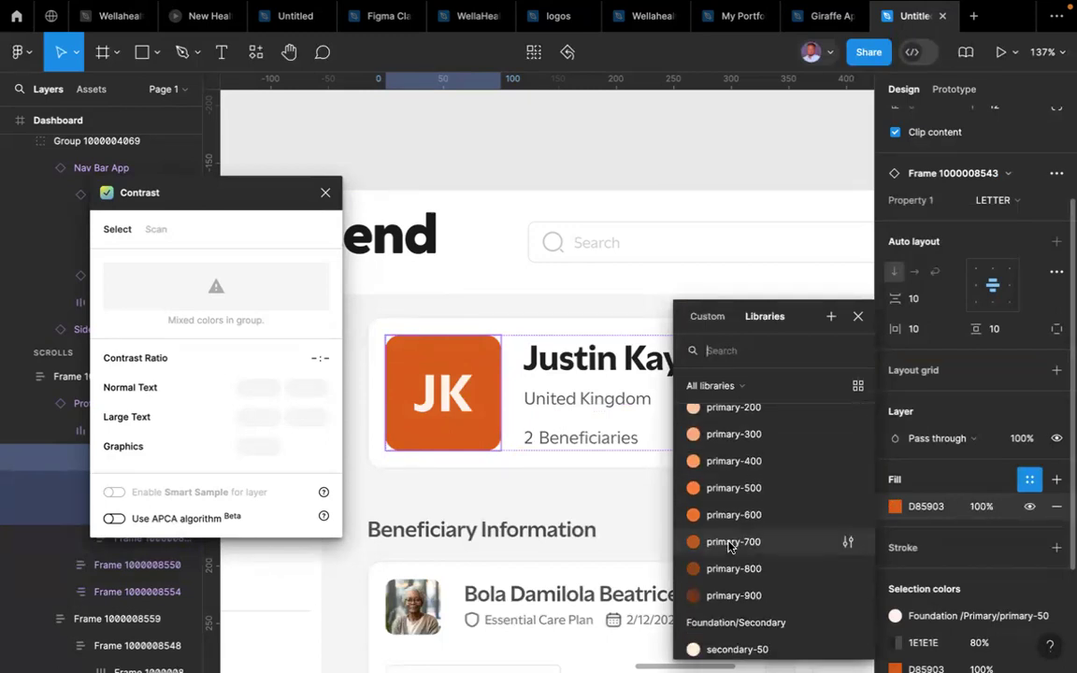
left_click(729, 545)
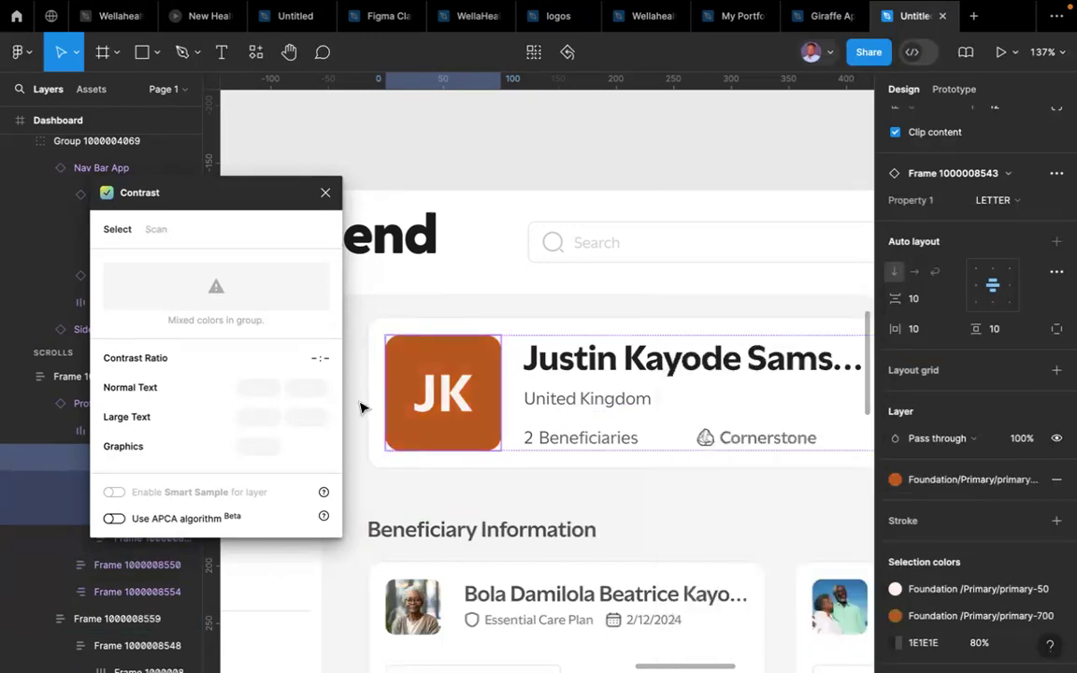
left_click(445, 398)
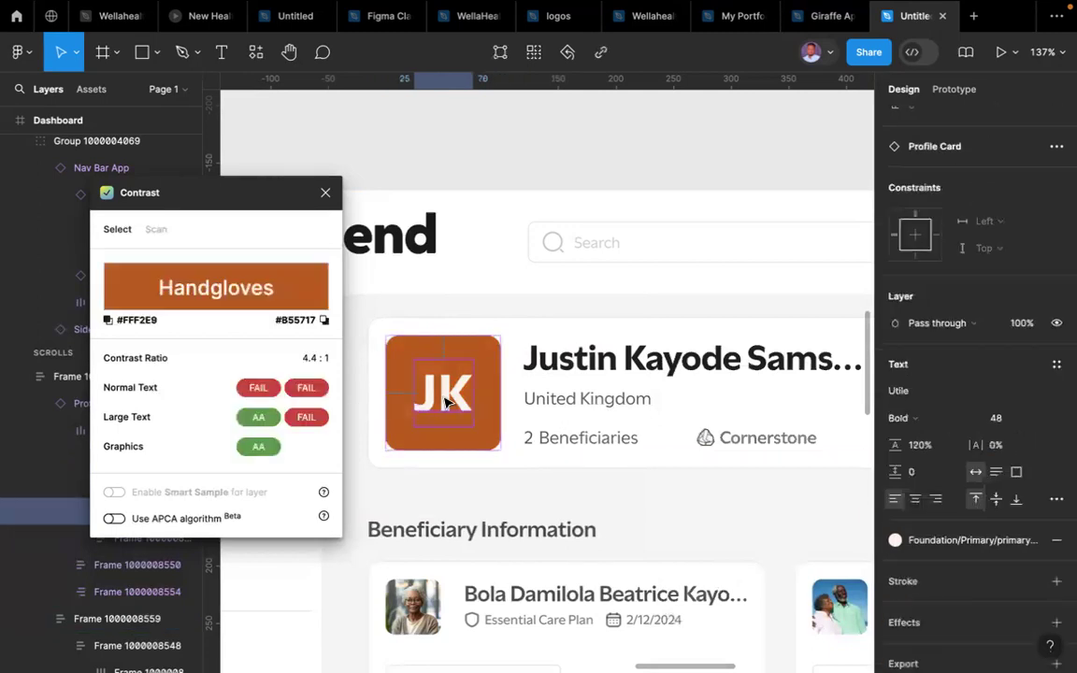
- Set the avatar box fill to the primary-800 color style and check the contrast of the initials on it
left_click(493, 396)
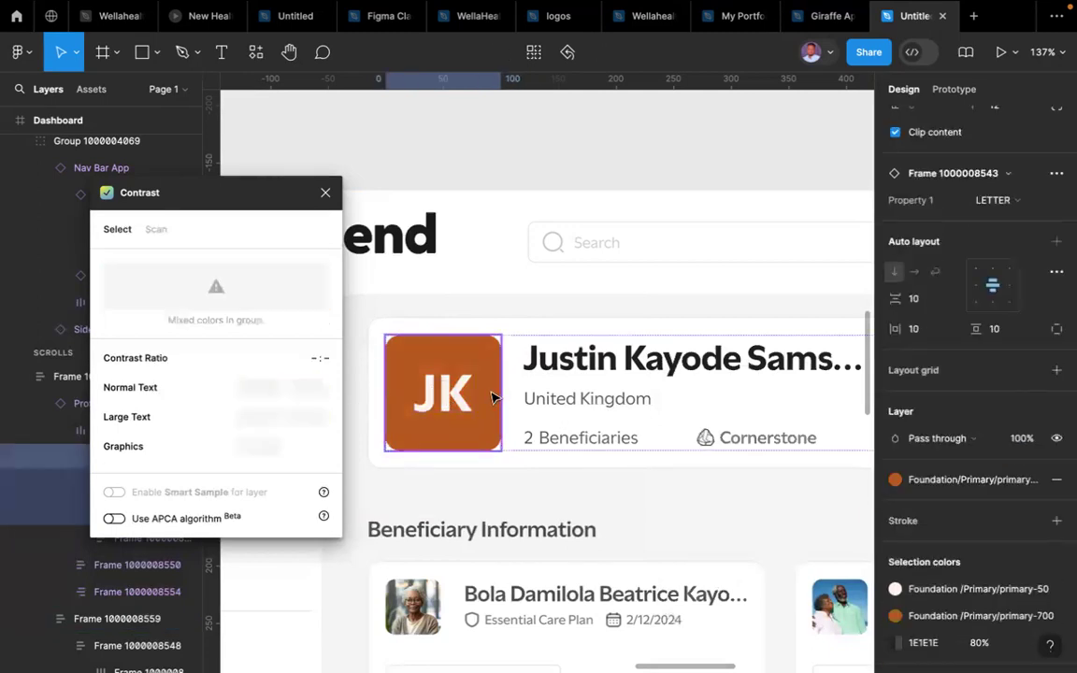
left_click(994, 486)
left_click(823, 578)
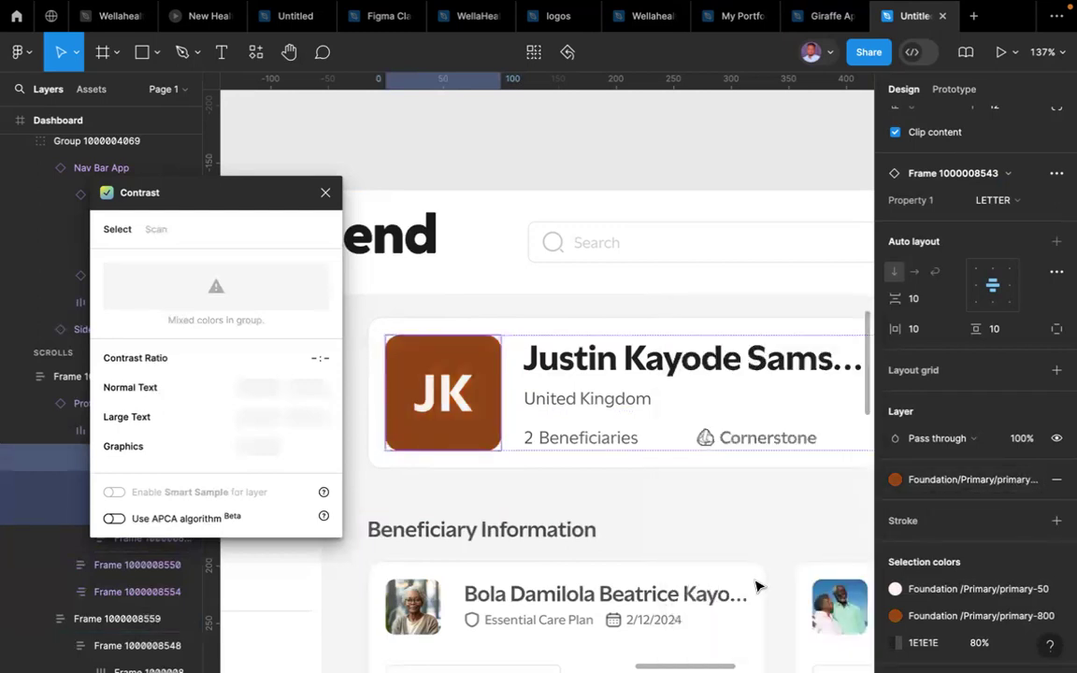
left_click(450, 400)
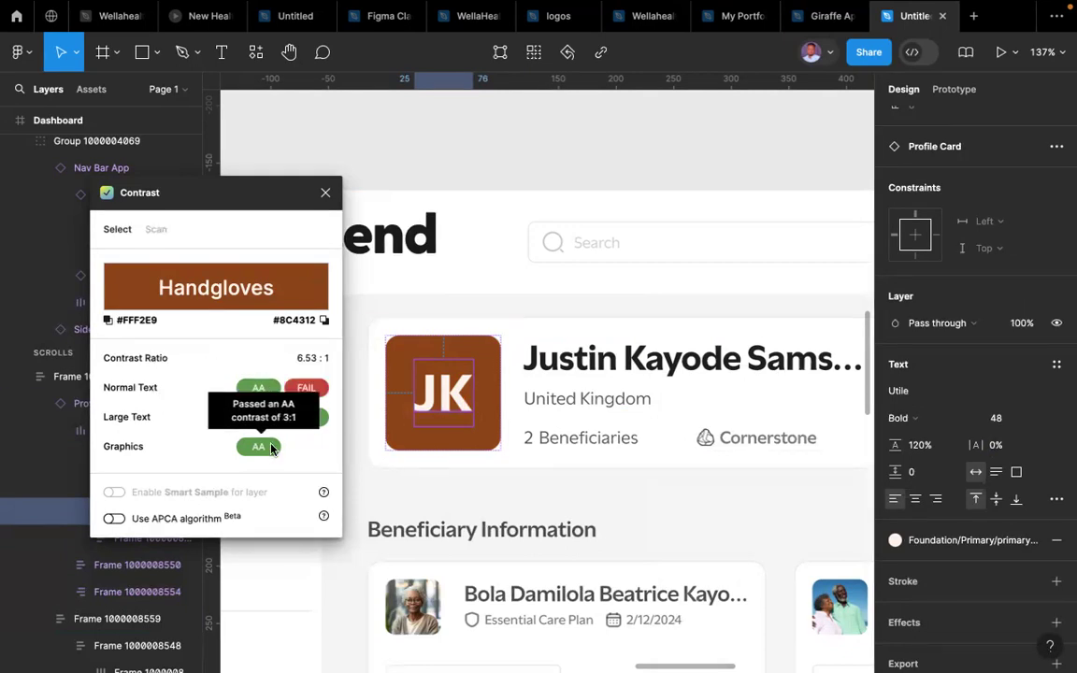
left_click(568, 165)
scroll(568, 165, "down", 5)
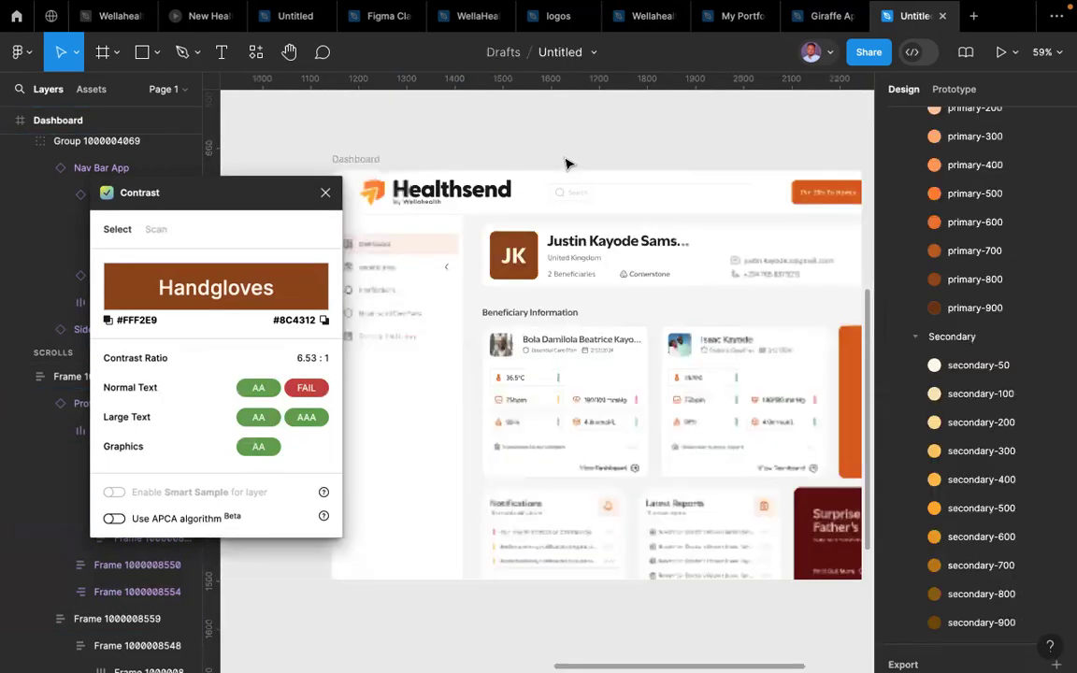
scroll(568, 164, "down", 1)
scroll(575, 346, "up", 5)
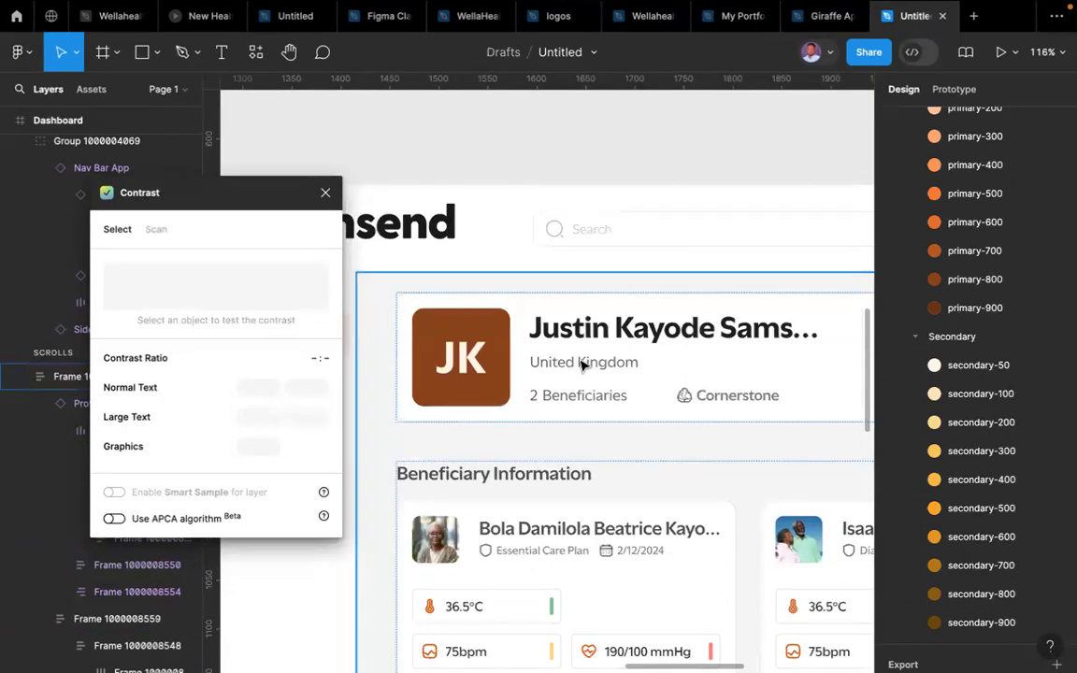
left_click(582, 365)
left_click(580, 364)
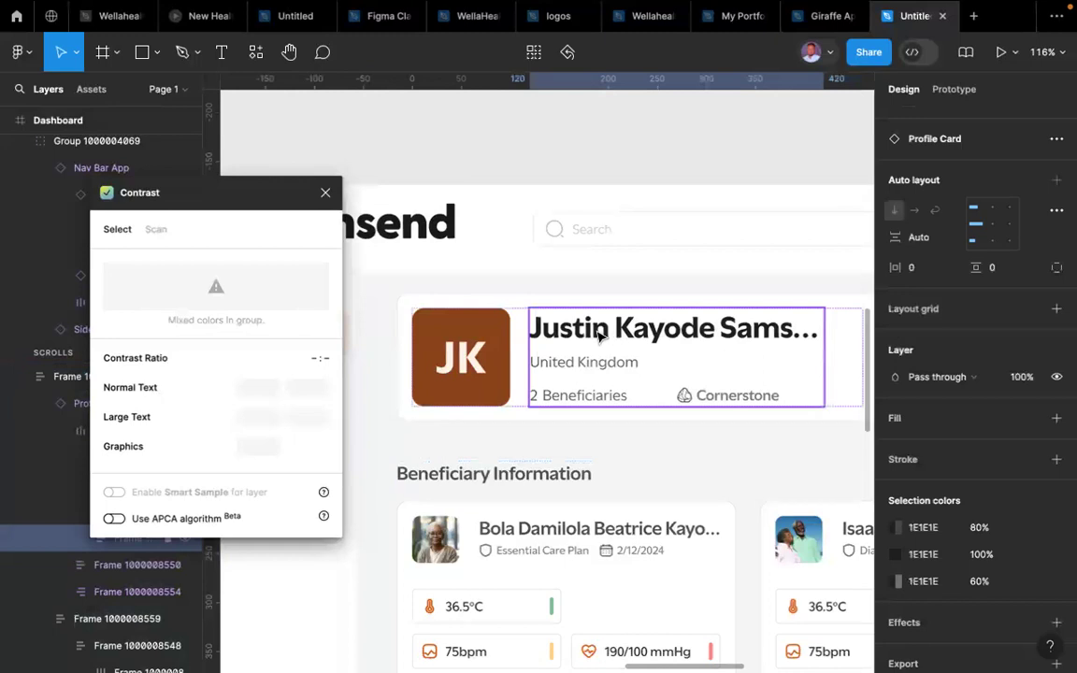
left_click(599, 337)
left_click(599, 337)
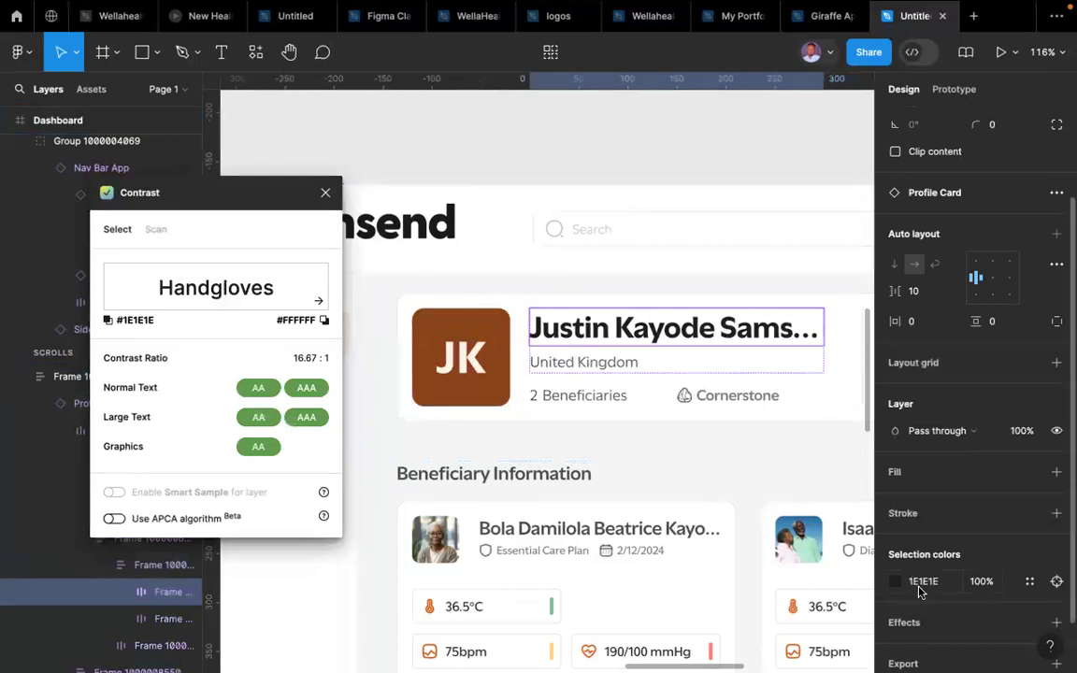
- Compare the contrast of the country line under the heading with that of the full-name heading
left_click(595, 364)
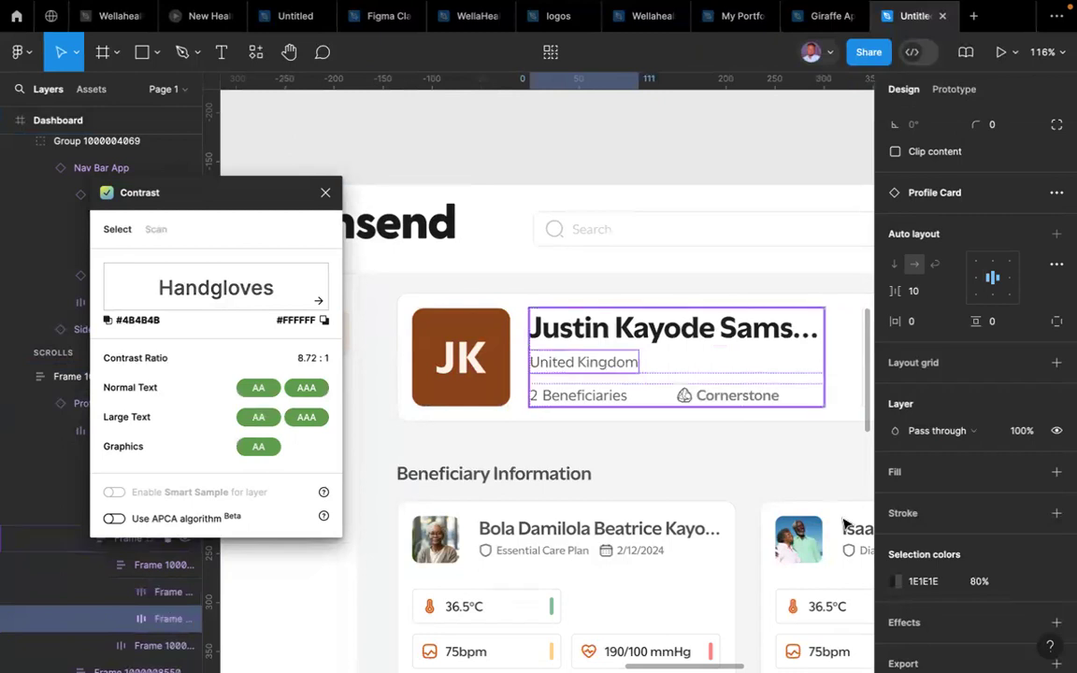
left_click(685, 339)
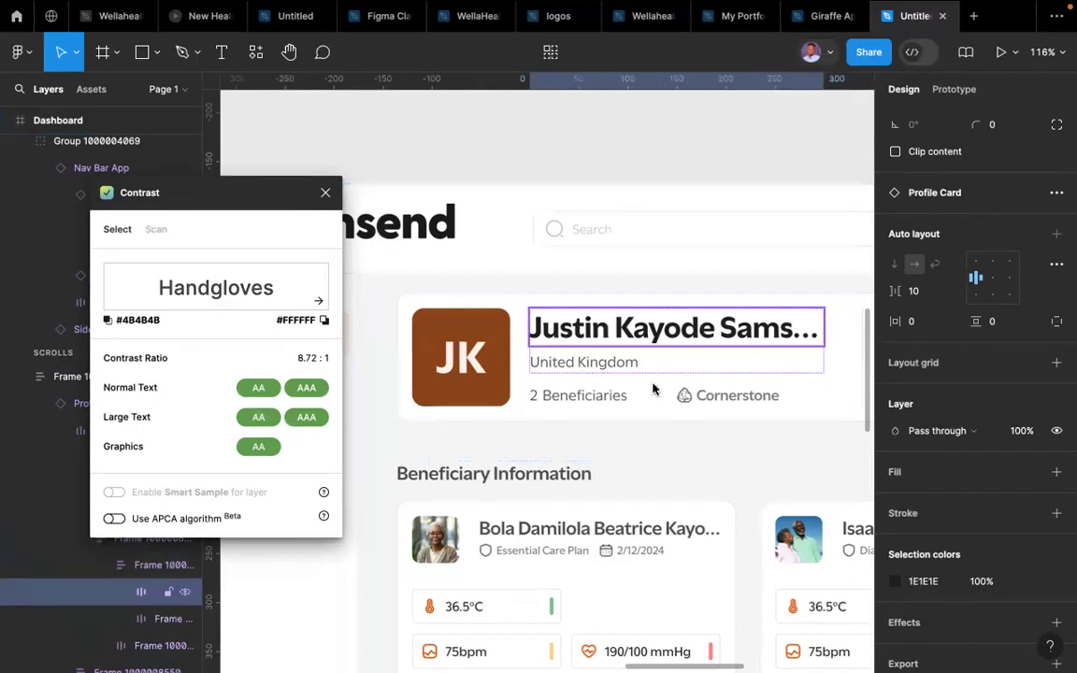
left_click(616, 367, "shift")
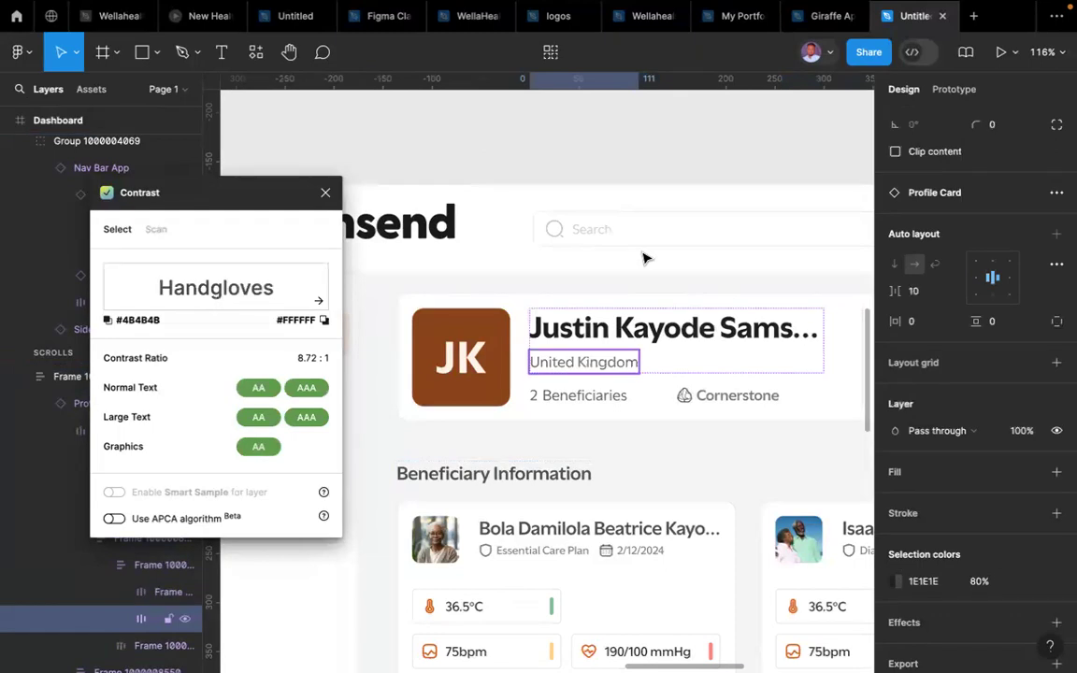
- Inspect the contrast and the color value of the full-name heading in the profile card
left_click(660, 334)
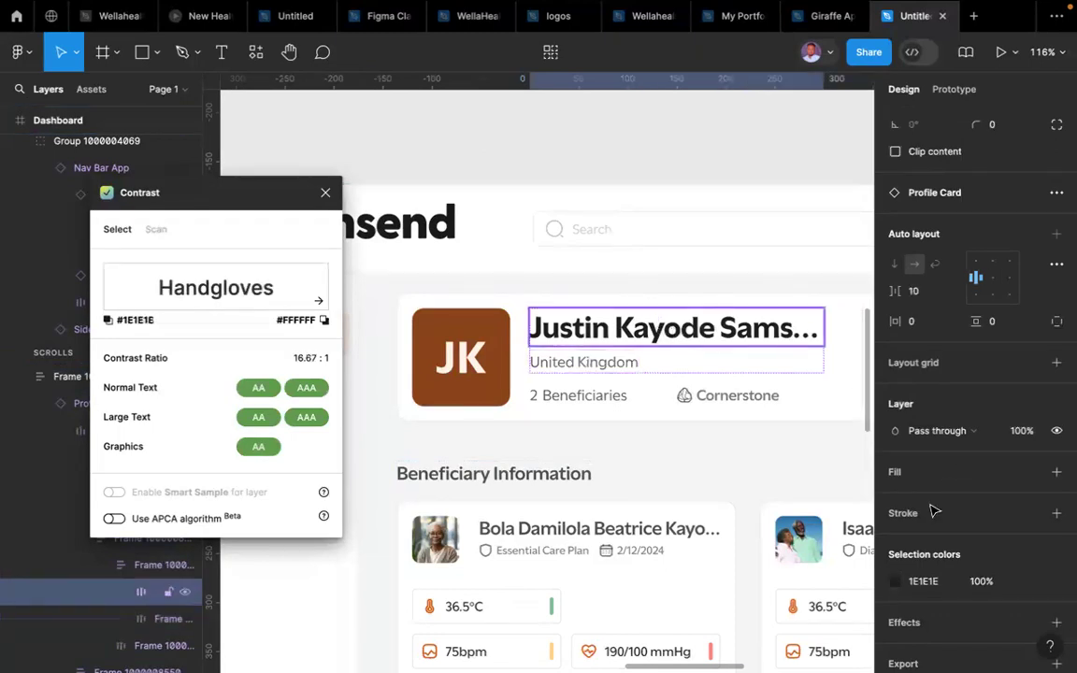
scroll(929, 508, "down", 2)
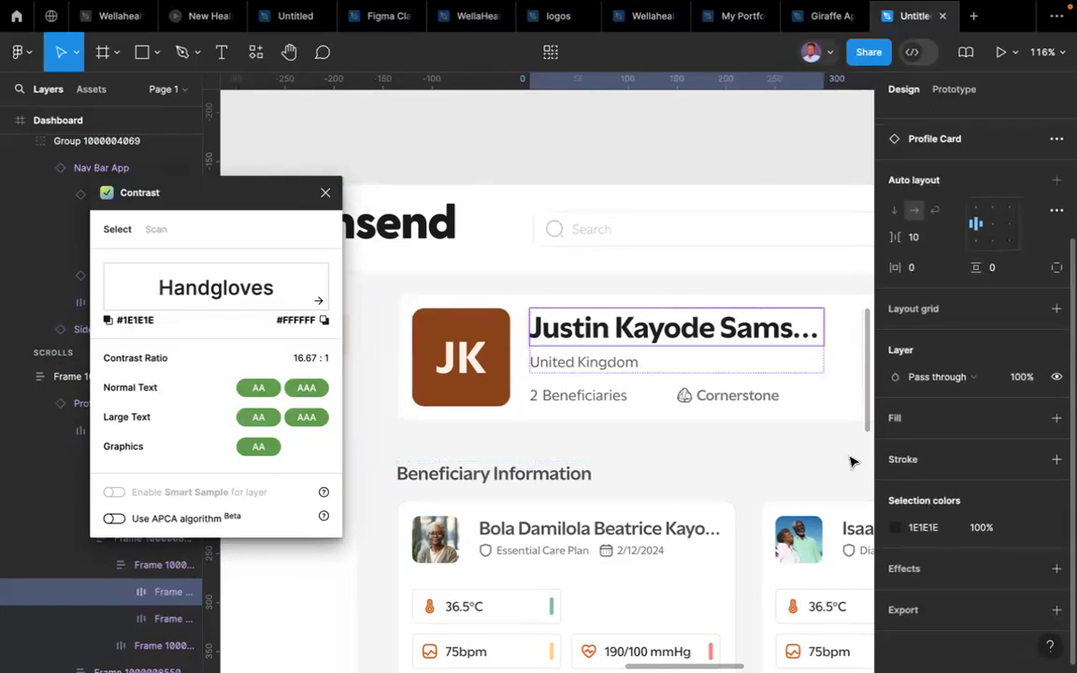
left_click(895, 529)
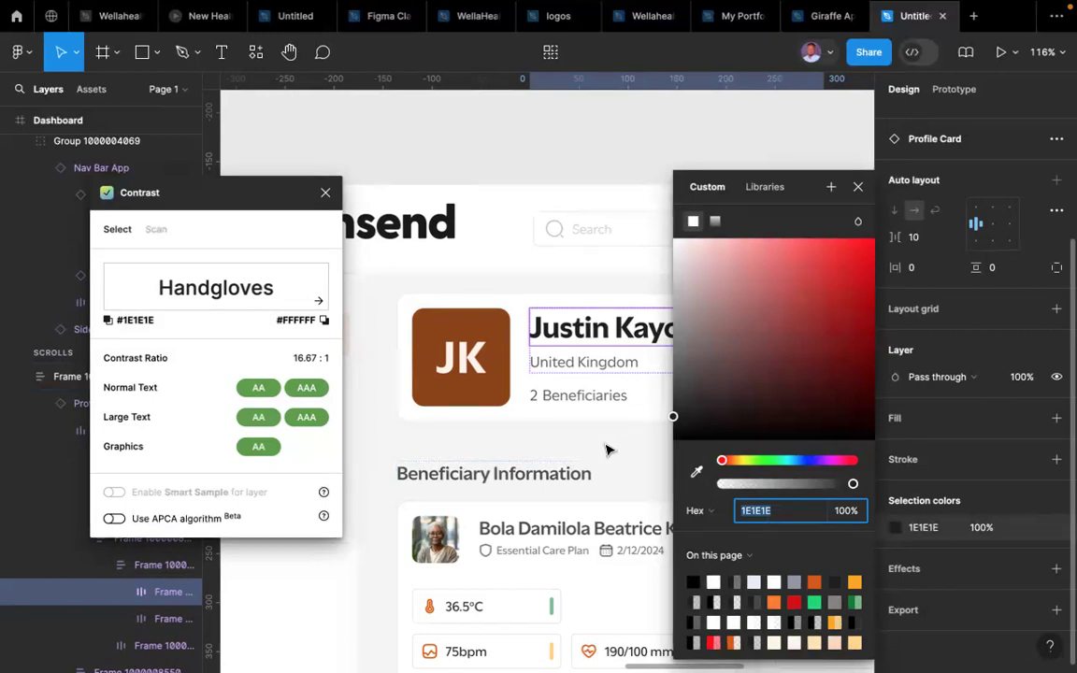
key("Escape")
- Close the Contrast plugin, run Foundation: Color Generator and choose the Material profile
scroll(606, 451, "down", 5)
scroll(606, 451, "down", 4)
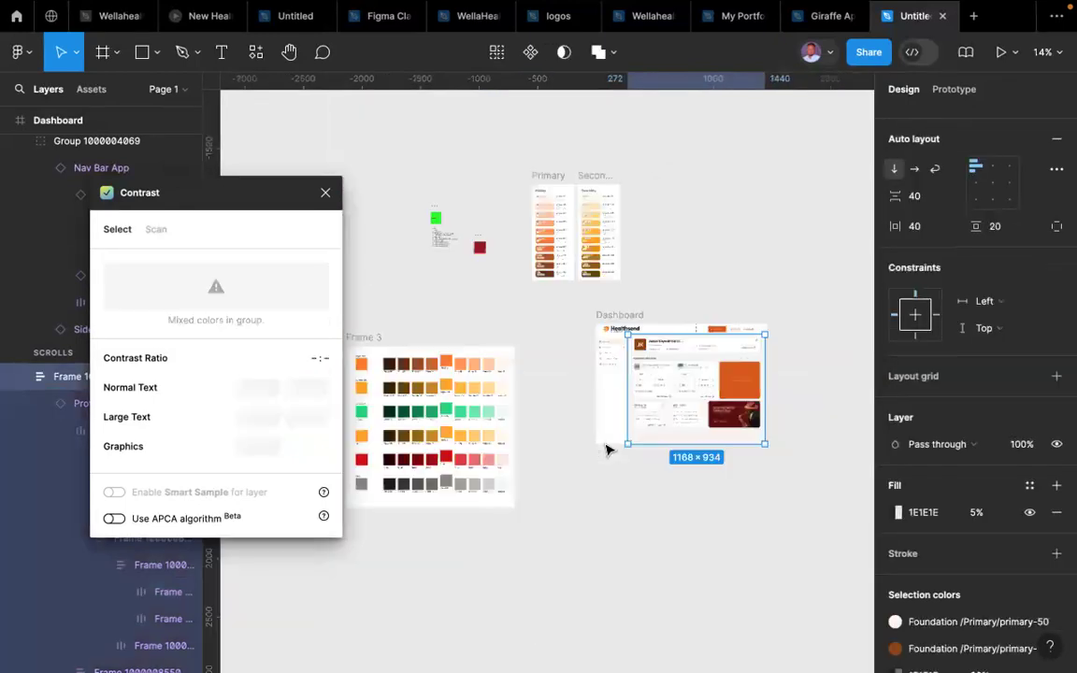
scroll(435, 419, "up", 3)
scroll(406, 418, "down", 4)
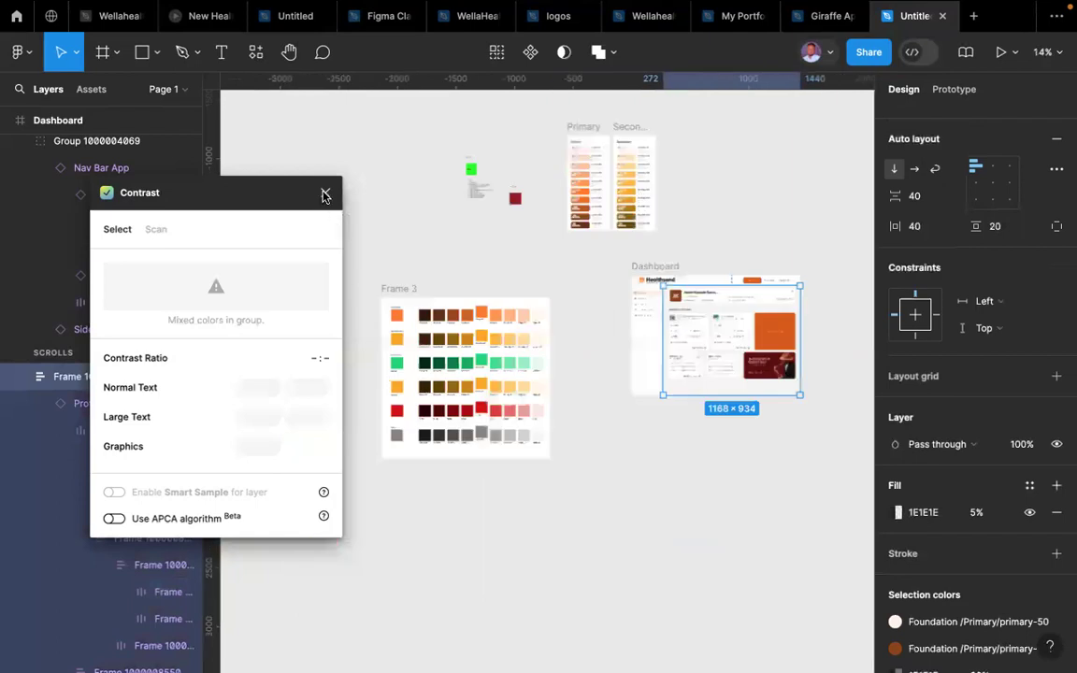
left_click(326, 192)
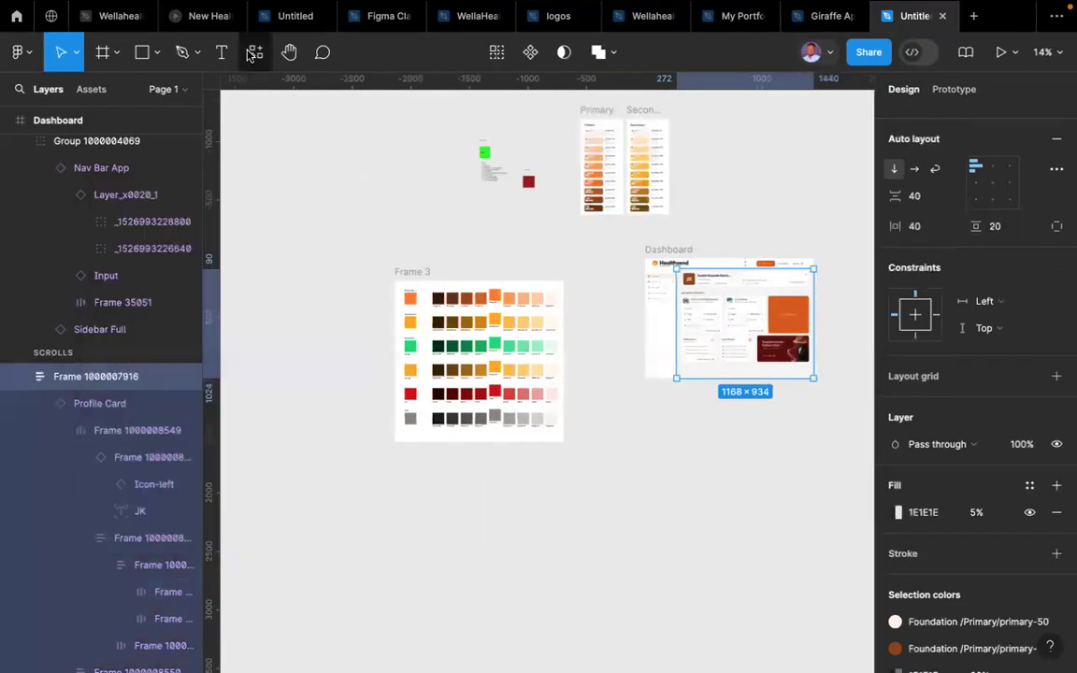
left_click(252, 52)
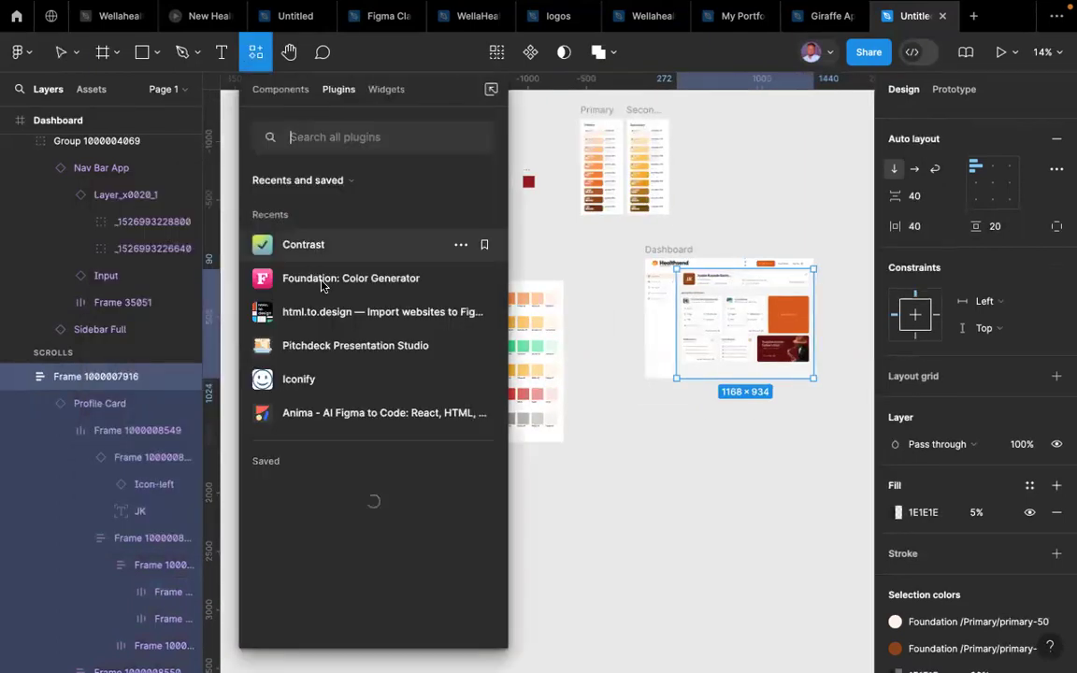
key("Escape")
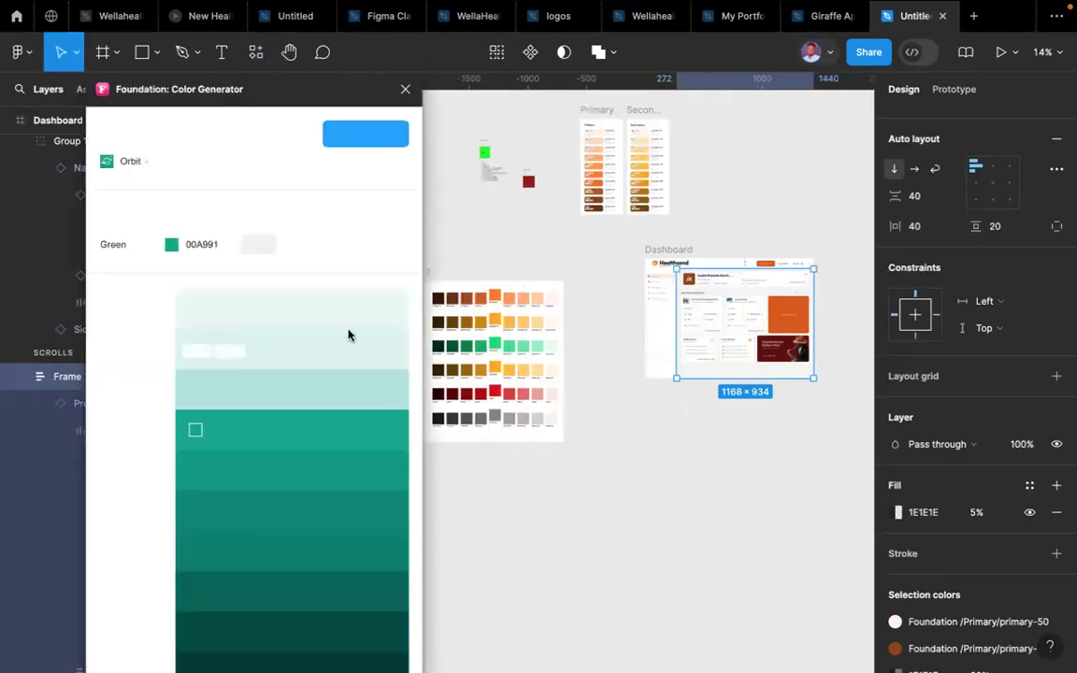
left_click(132, 164)
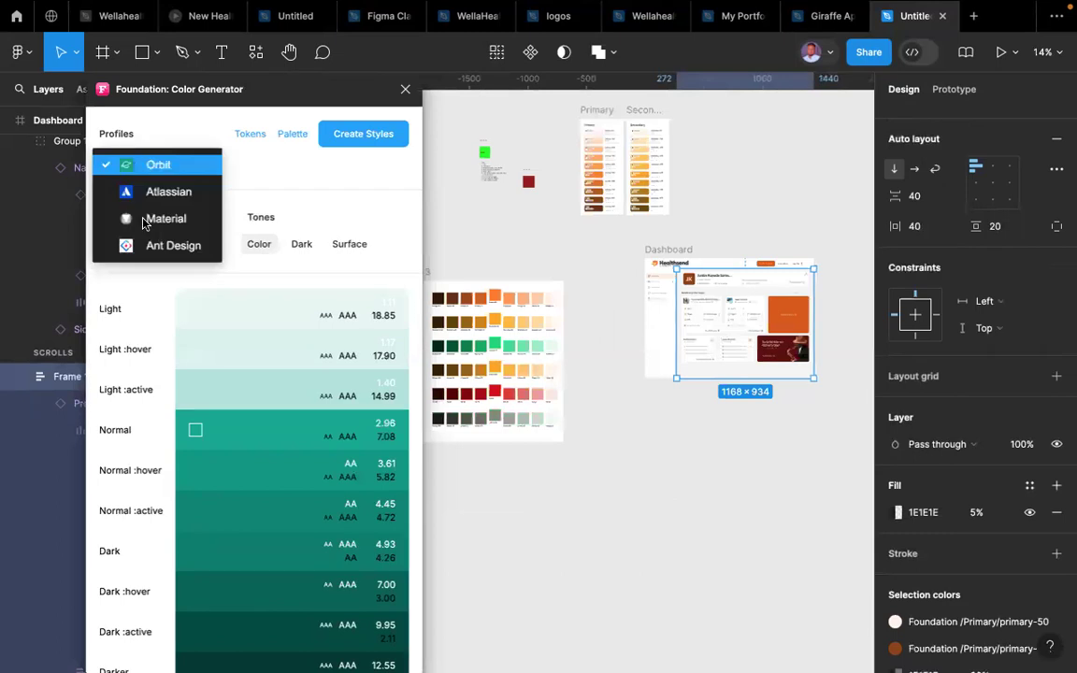
left_click(149, 219)
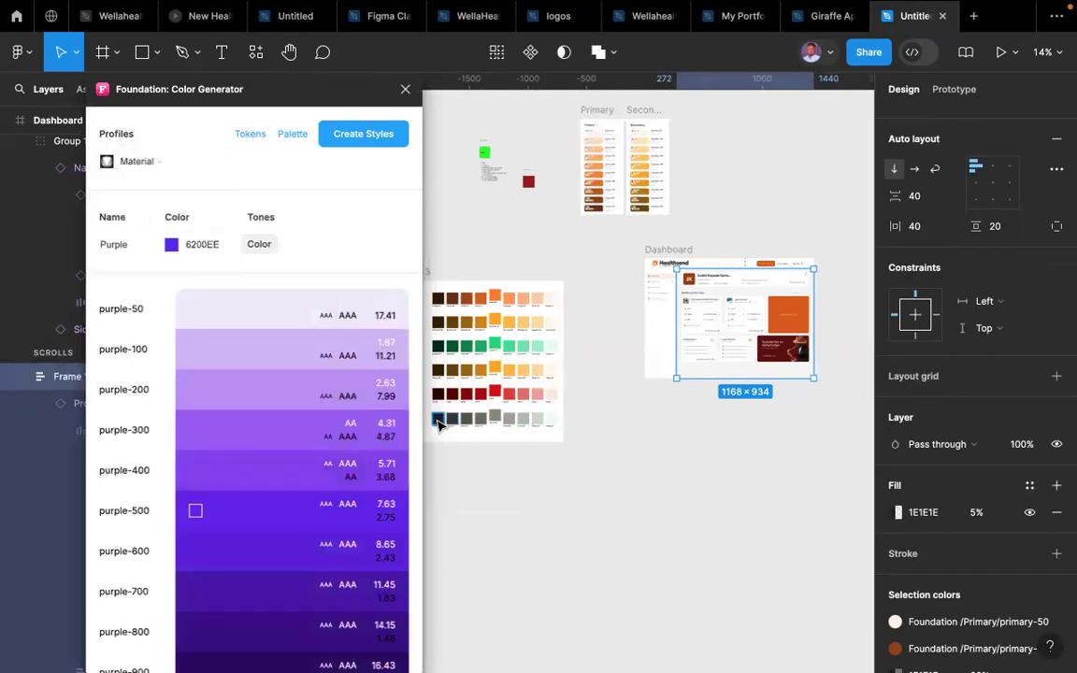
- Base the generated palette on the grey base swatch's color 8A837E from Frame 3 and name the palette Grey
scroll(439, 425, "left", 3)
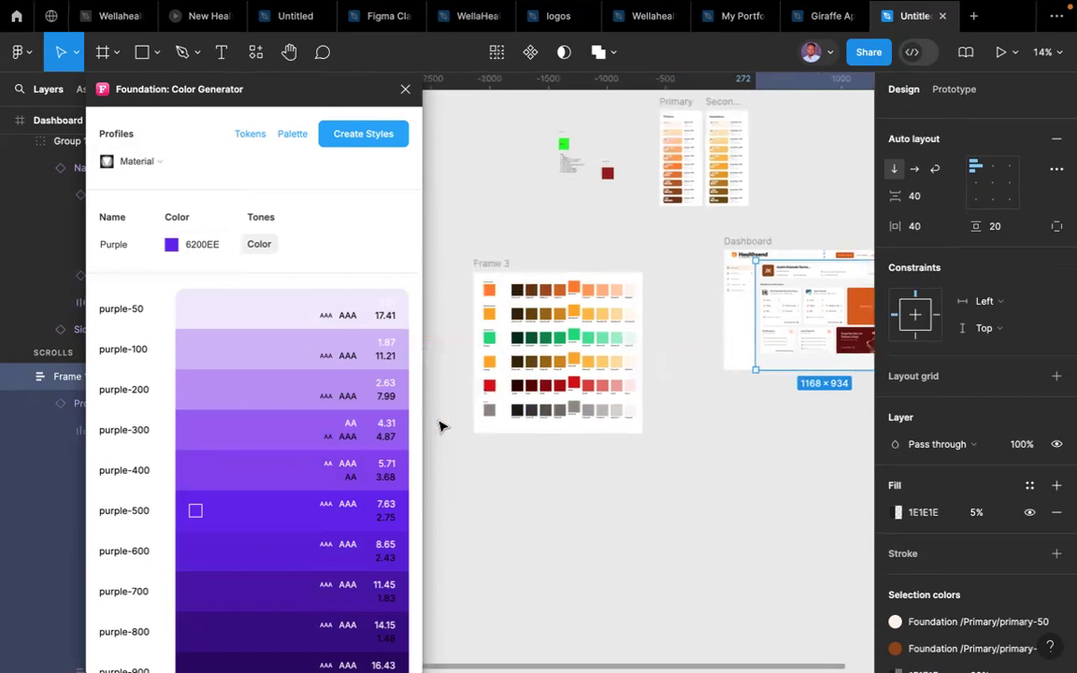
left_click(492, 414)
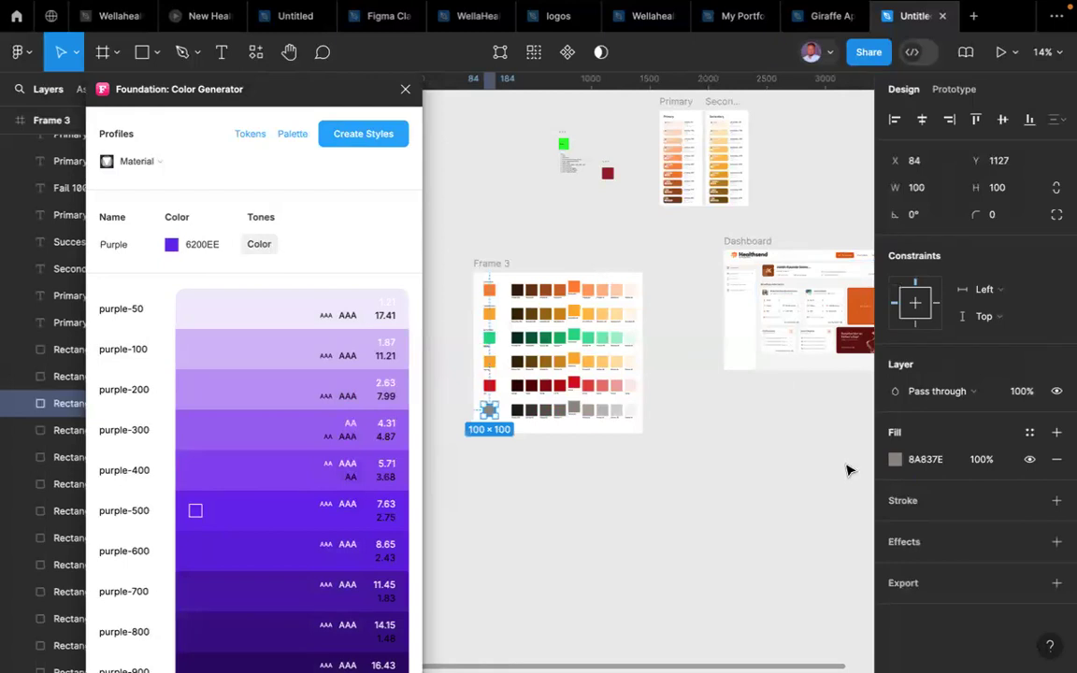
left_click(924, 460)
key("ctrl+c")
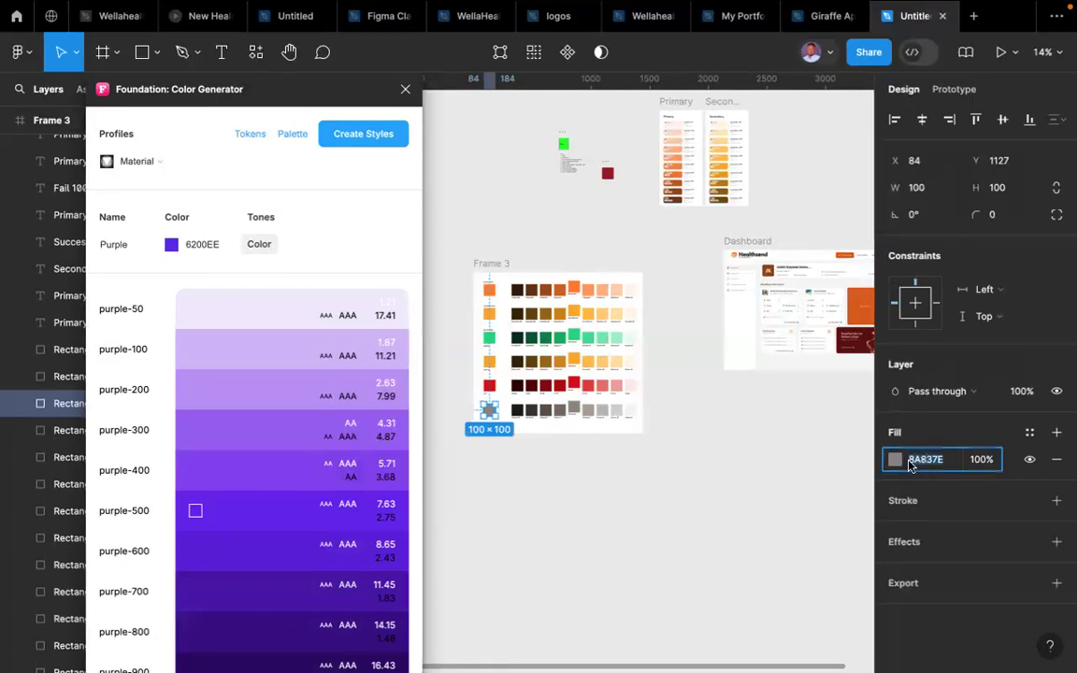
left_click(199, 243)
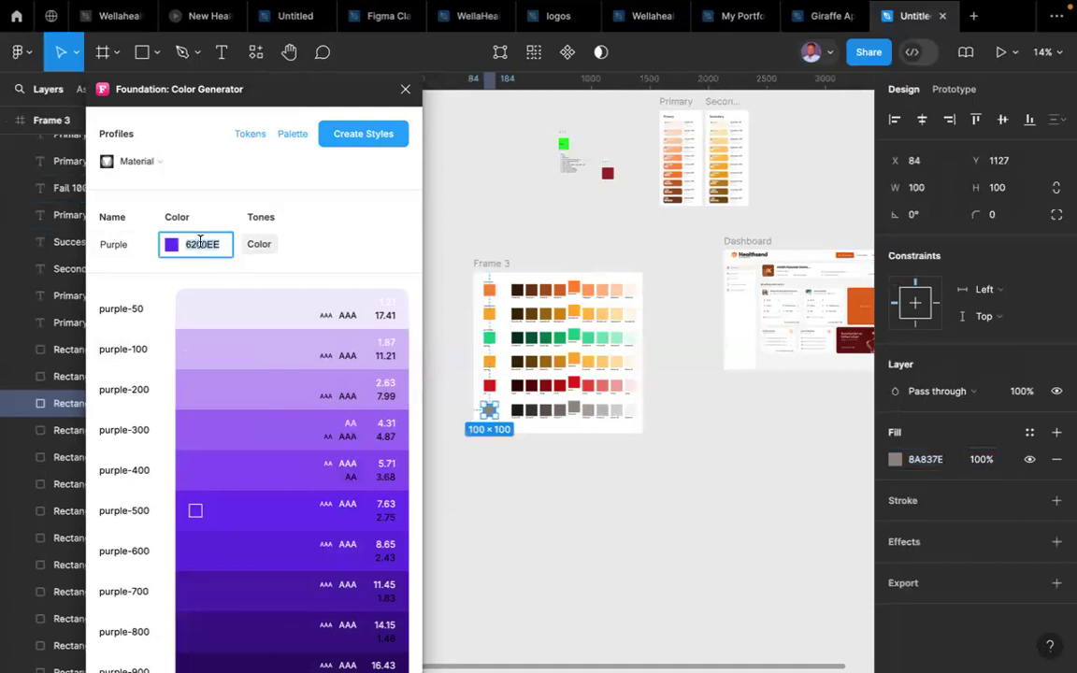
key("ctrl+v")
left_click(116, 245)
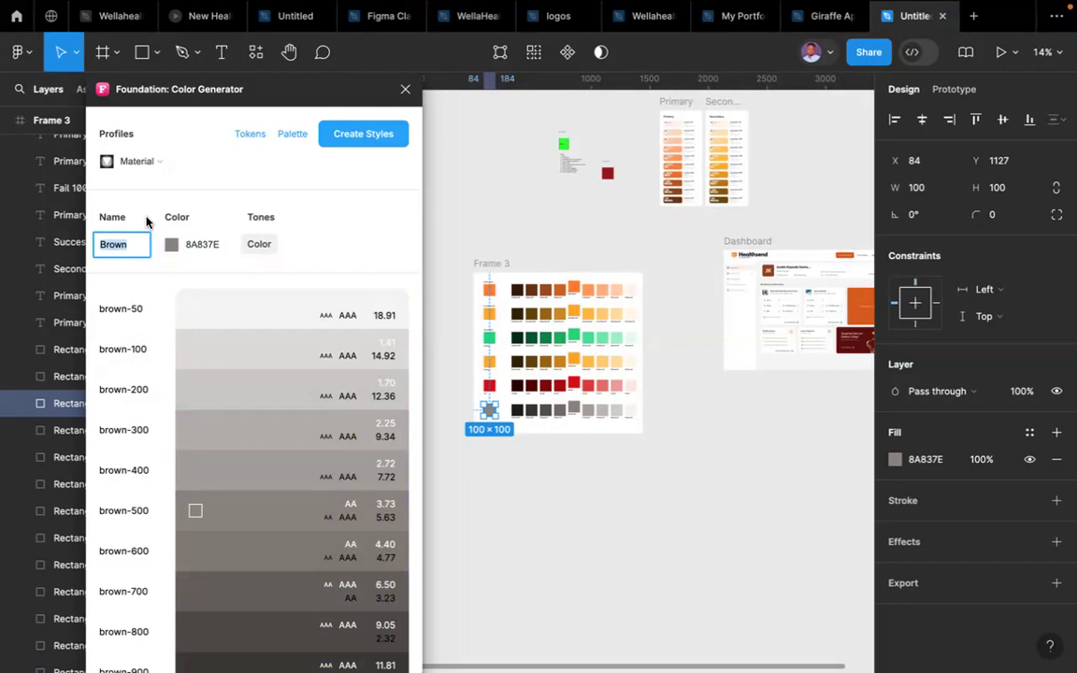
type("Grey")
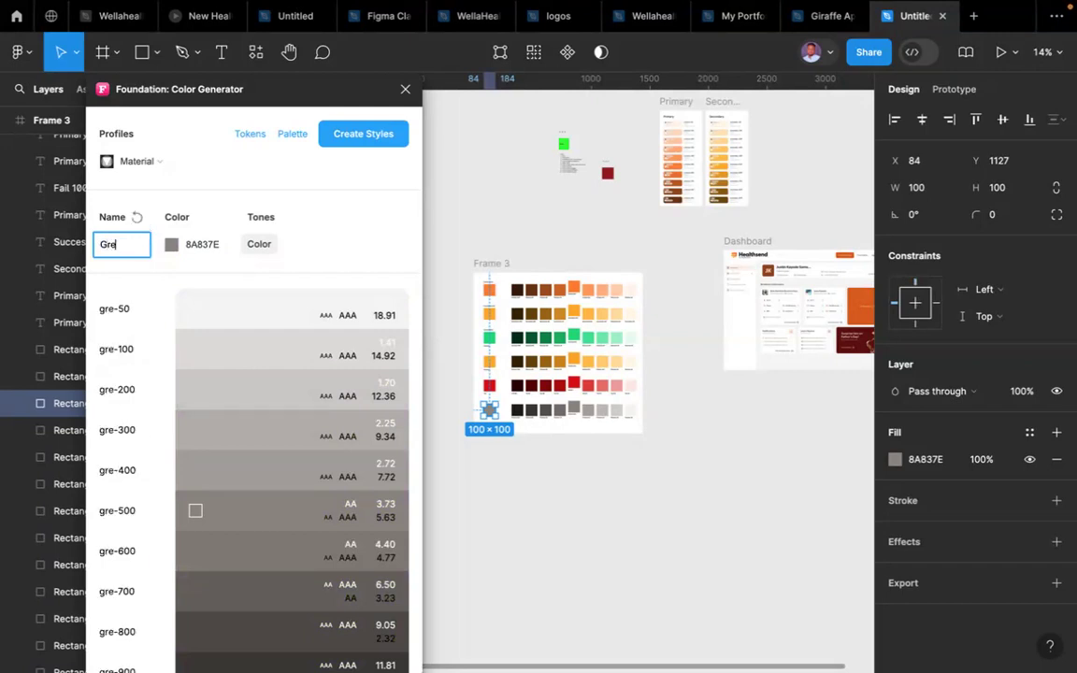
key("Return")
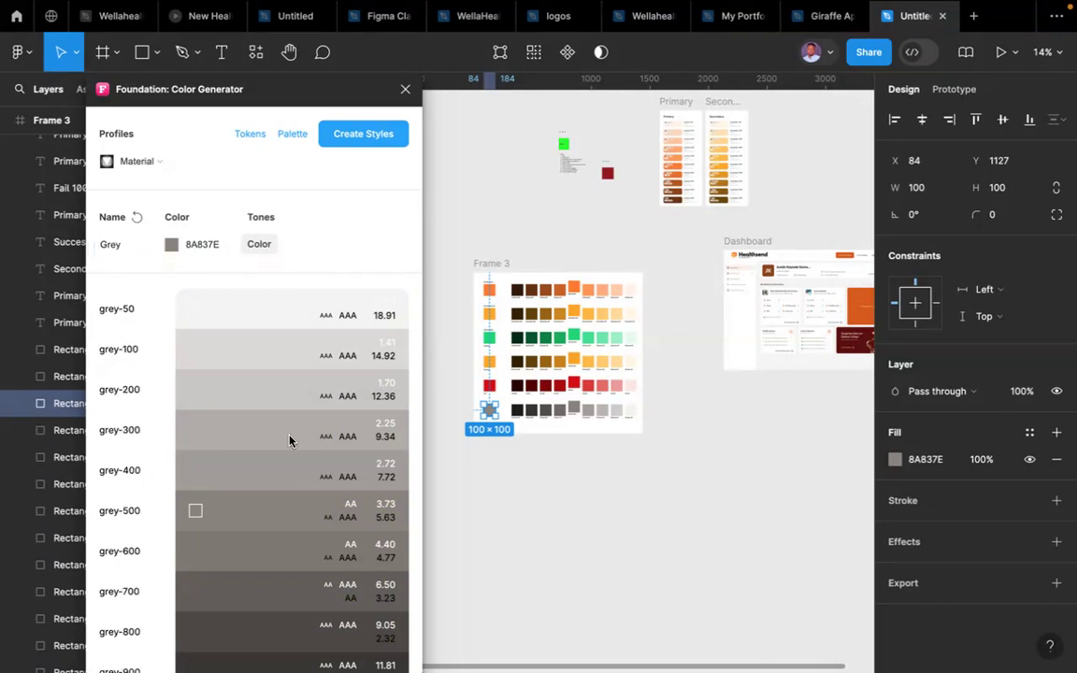
- Try the underlying fill color 8A837E of the grey swatch with the 20% black overlay as the palette's base color
scroll(290, 440, "down", 1)
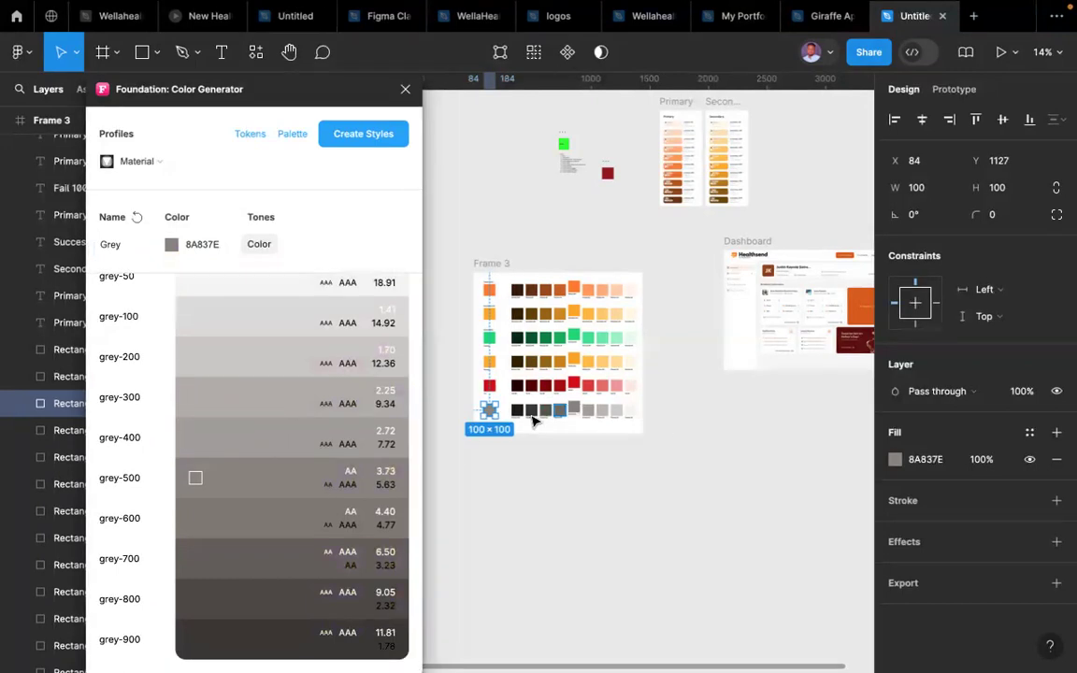
left_click(559, 410)
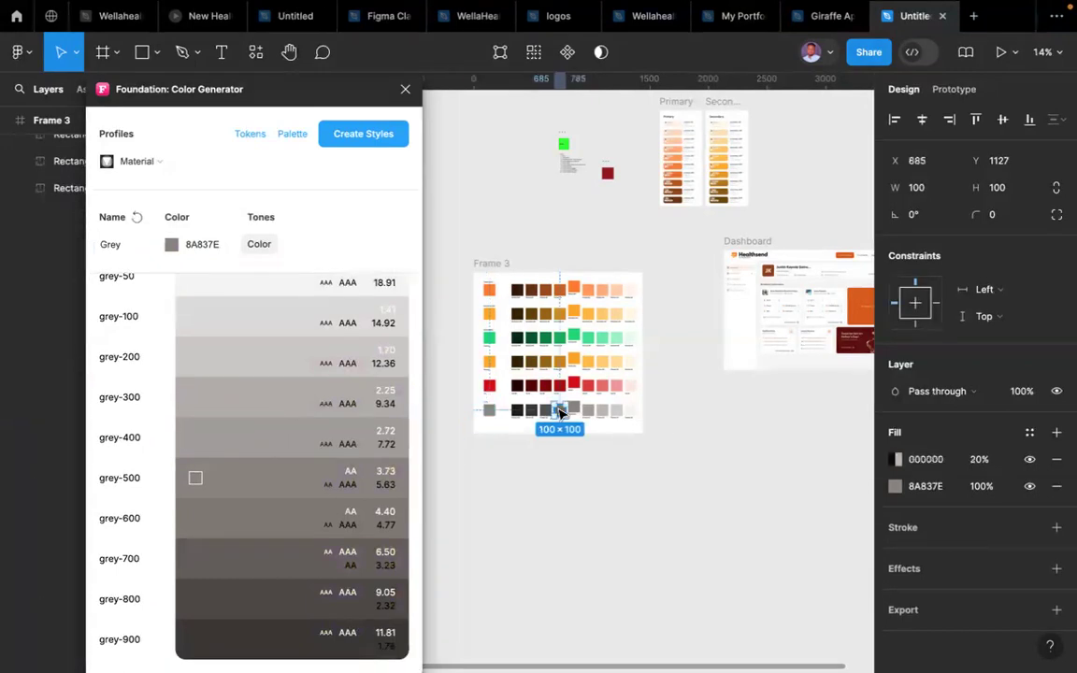
left_click(925, 486)
key("super+c")
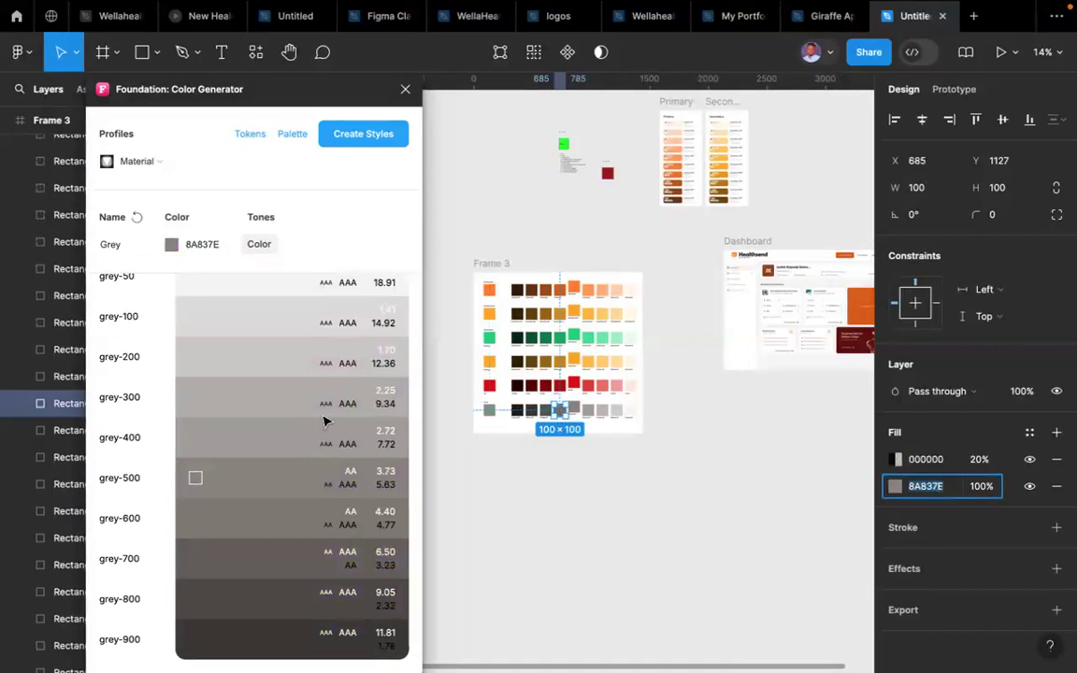
left_click(207, 244)
key("super+v")
- Give the third-darkest grey swatch a solid 322F2E fill by sampling its displayed color and removing the 40% black overlay
left_click(543, 408)
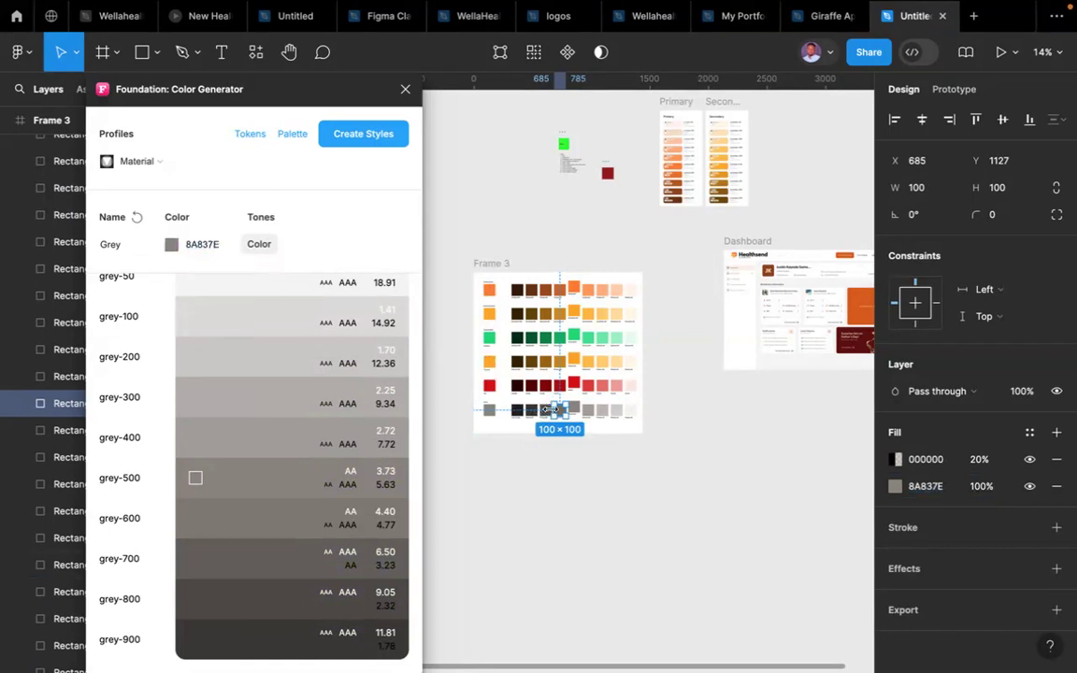
scroll(539, 412, "up", 5)
left_click(552, 418)
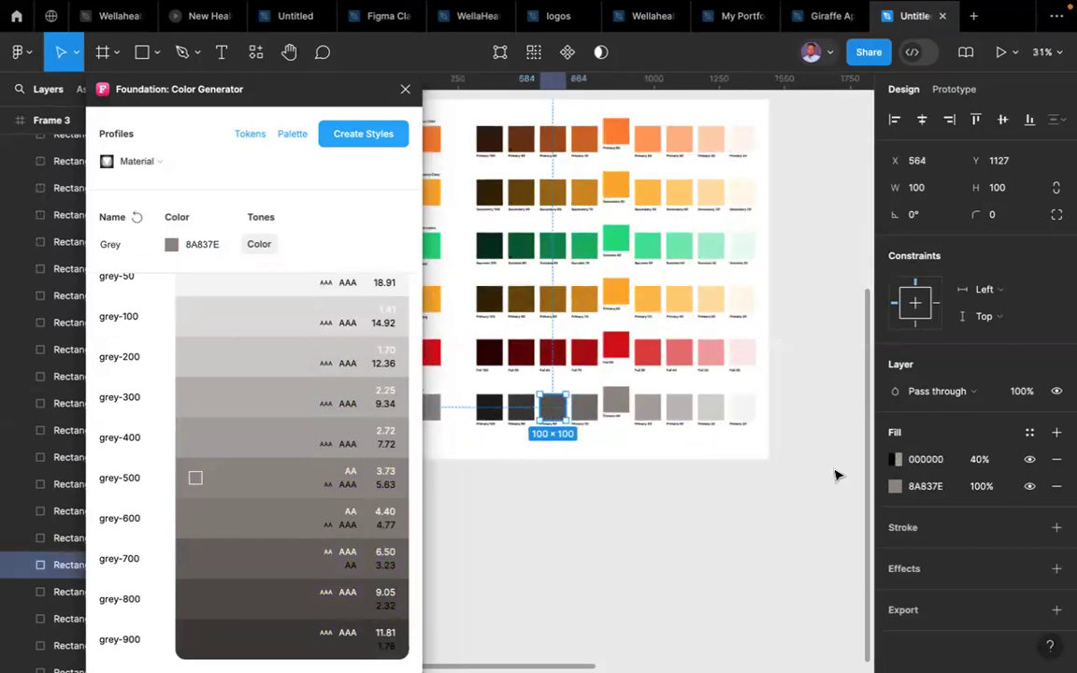
left_click(895, 486)
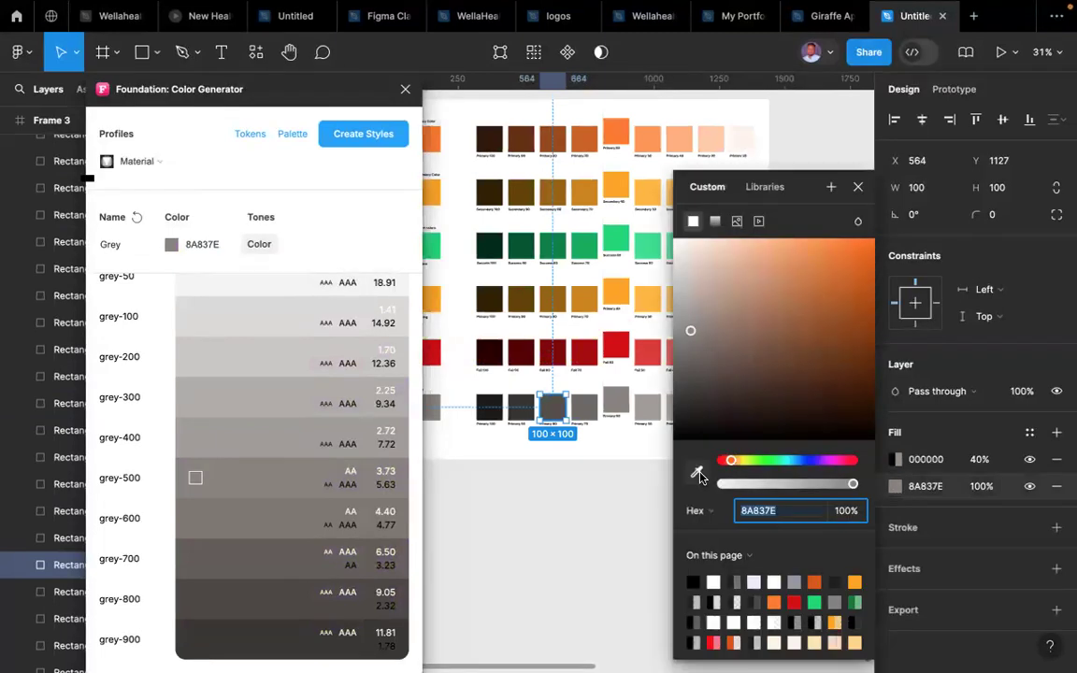
left_click(697, 472)
left_click(553, 406)
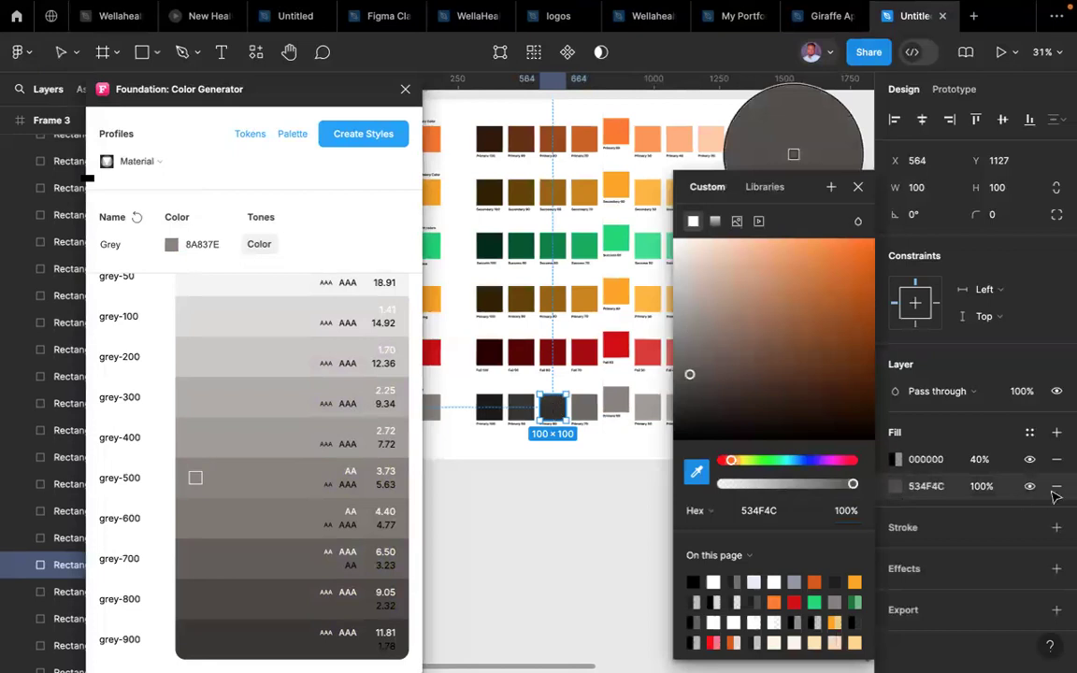
left_click(1057, 460)
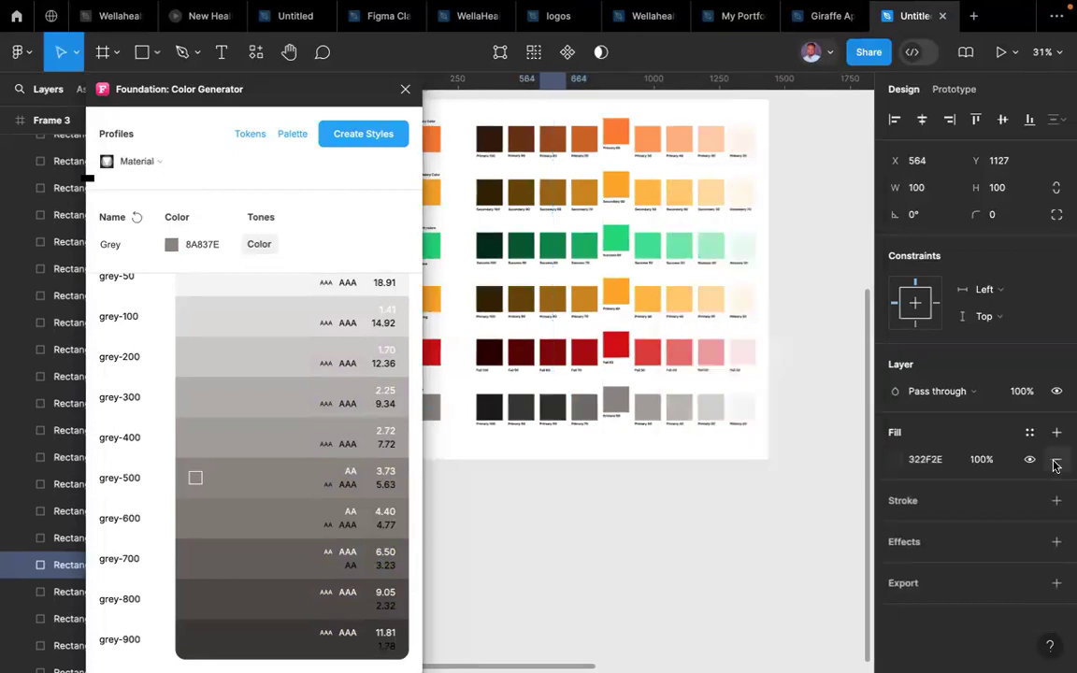
- Set the base color of the Grey palette to the dark swatch's color 322F2E
left_click(937, 469)
key("ctrl+c")
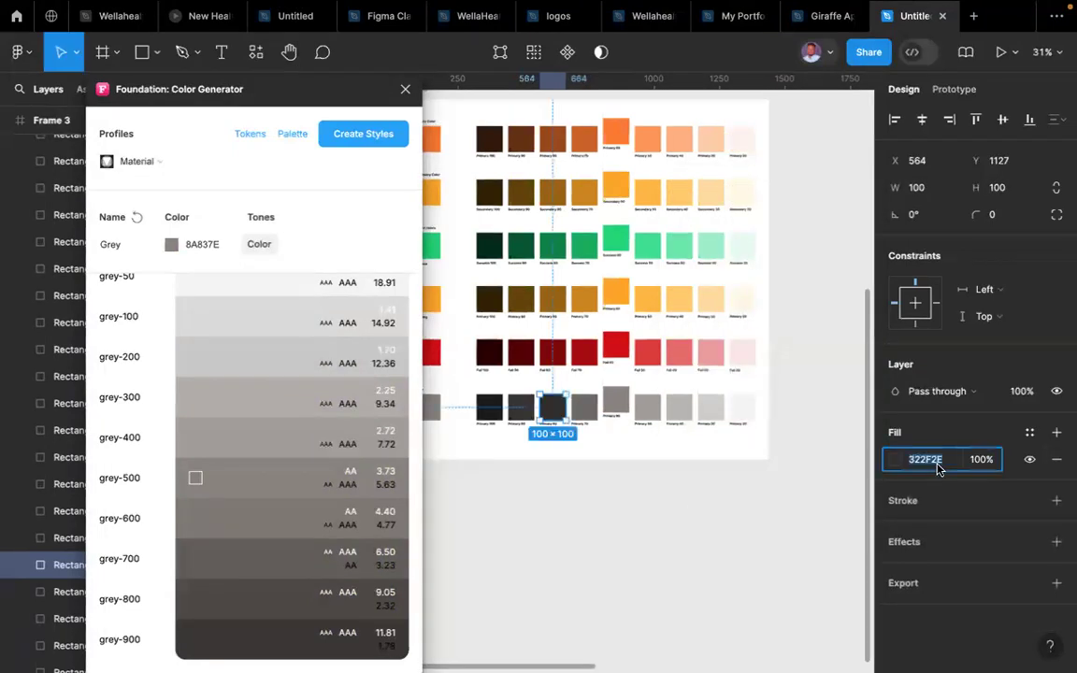
left_click(202, 246)
key("ctrl+v")
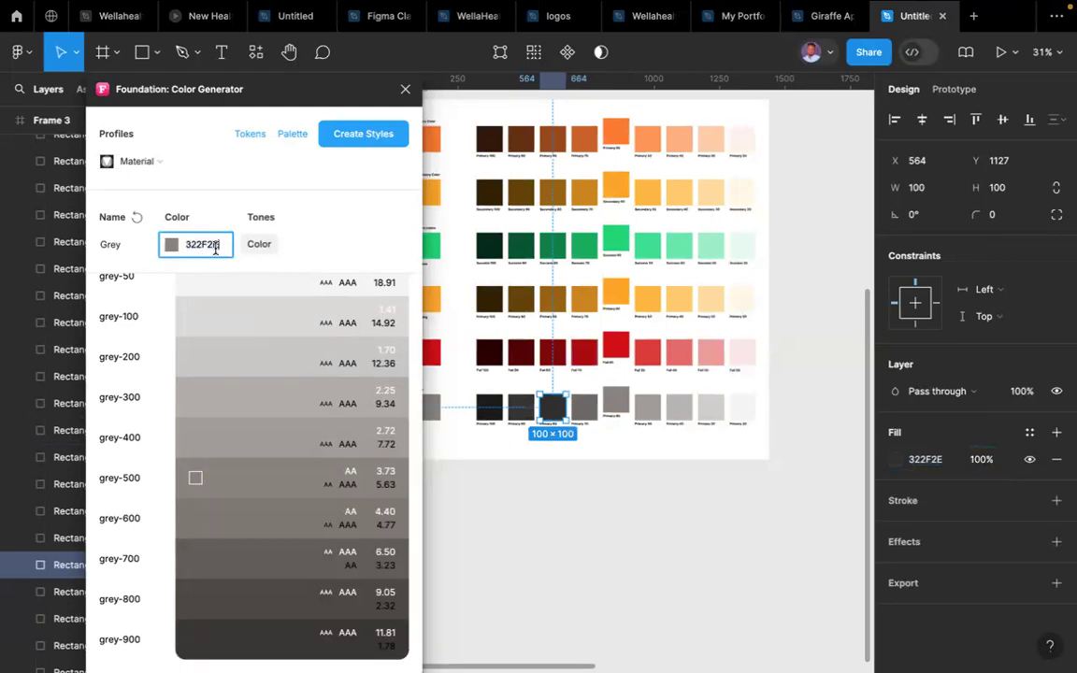
left_click(367, 242)
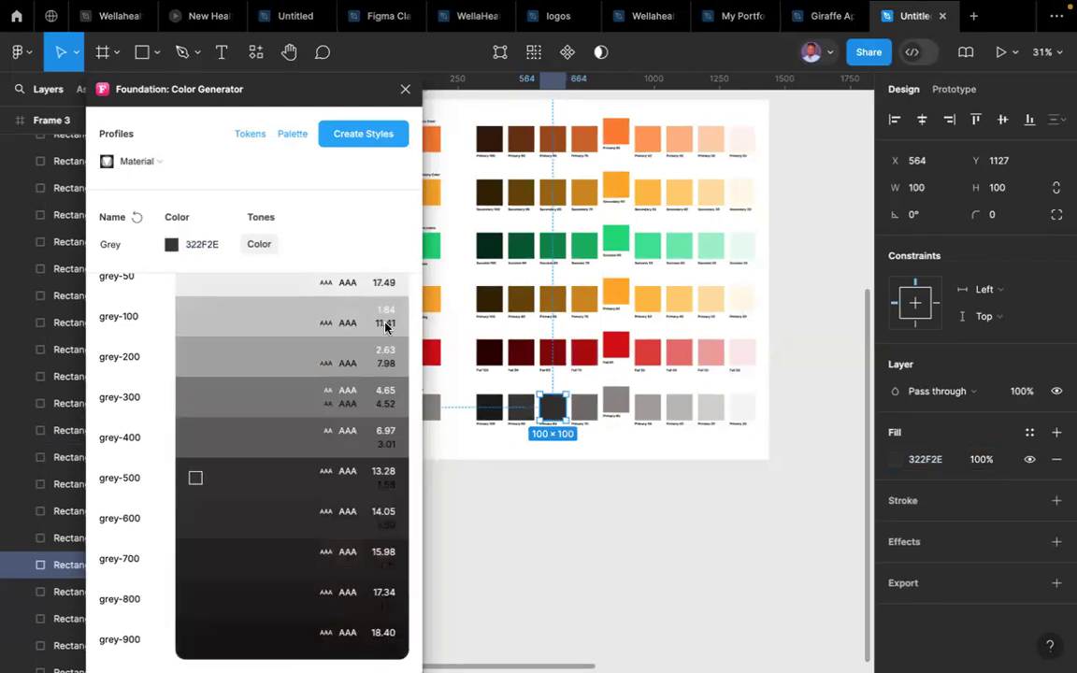
- Create the Grey color styles and palette frame, and place the frame beside the Secondary palette at X 1381, Y -544
left_click(520, 507)
left_click(342, 140)
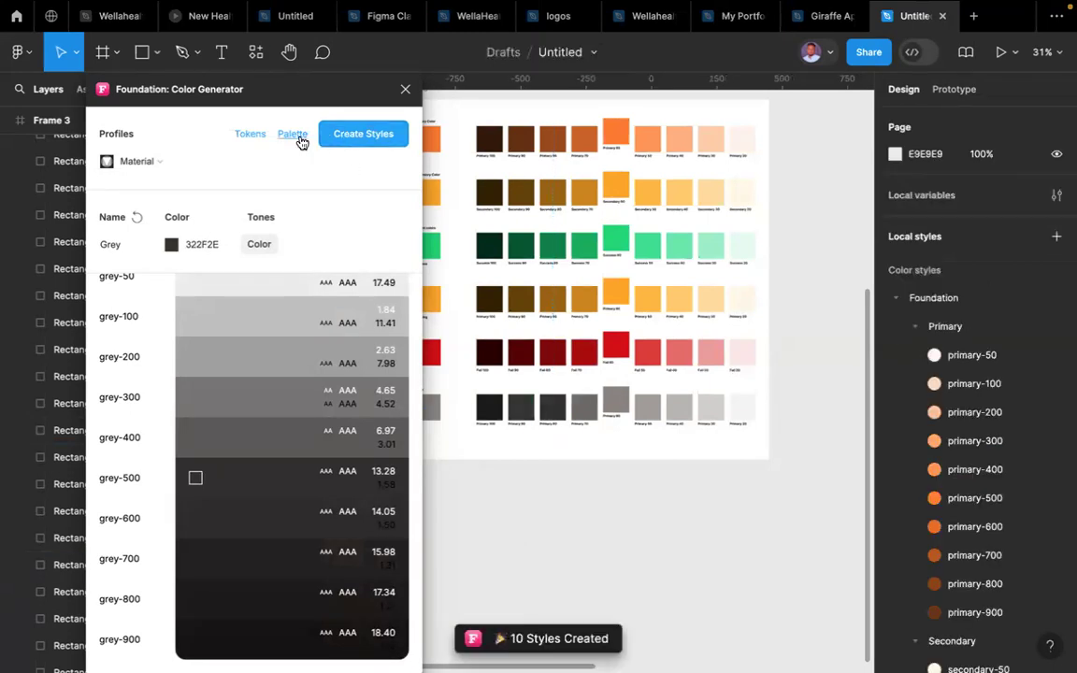
scroll(692, 264, "down", 5)
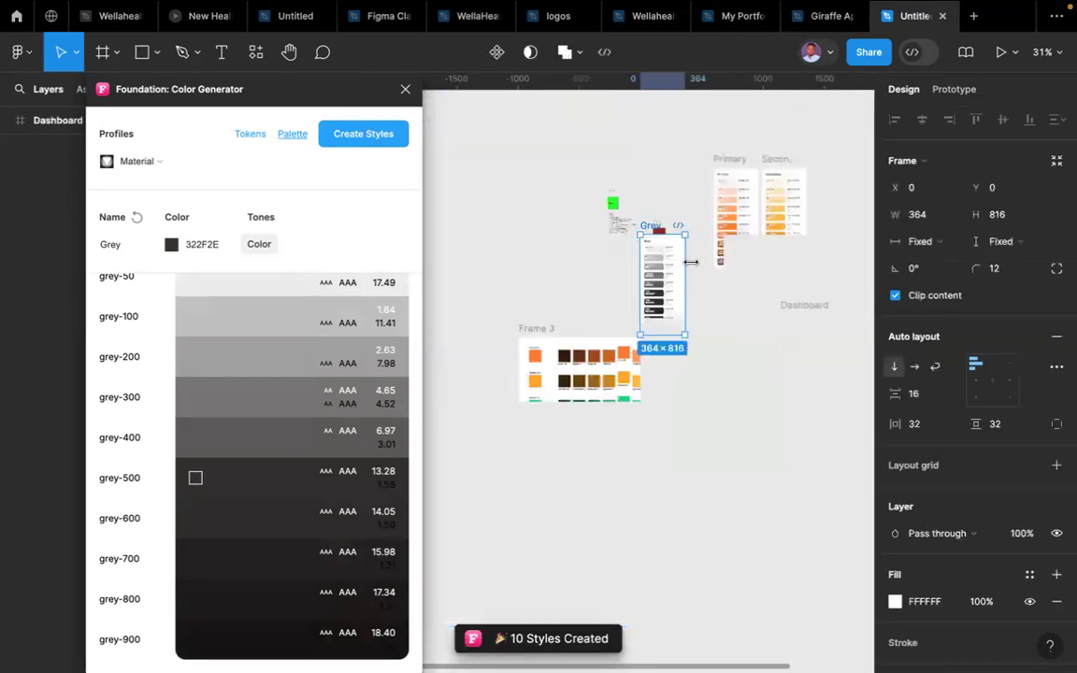
scroll(692, 264, "right", 2)
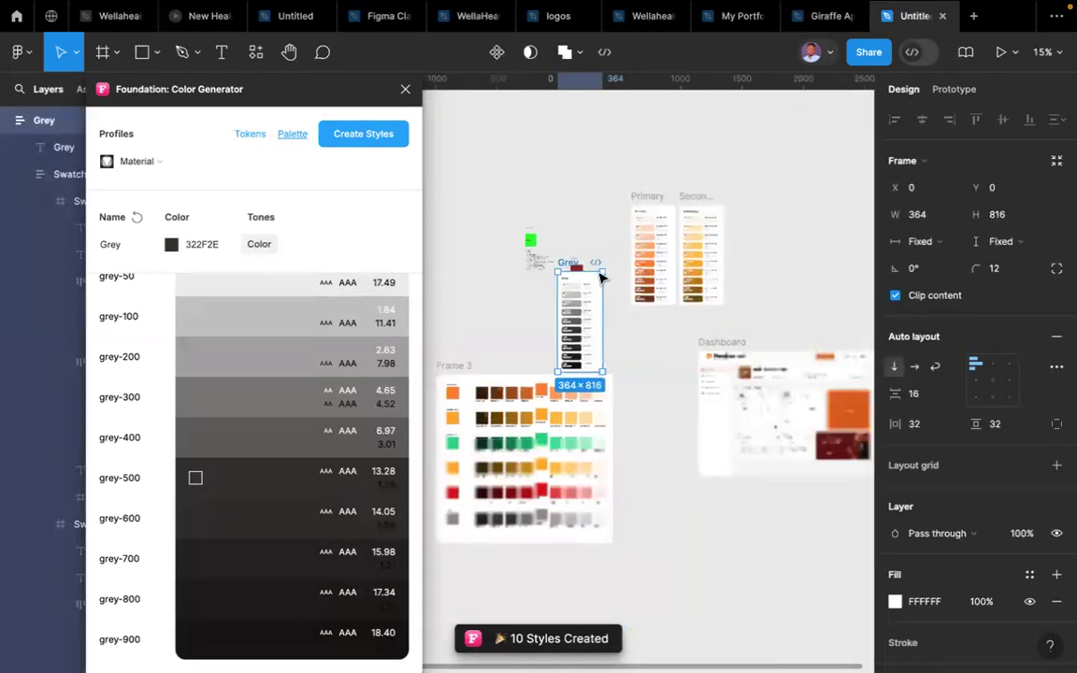
left_click_drag(574, 262, 741, 201)
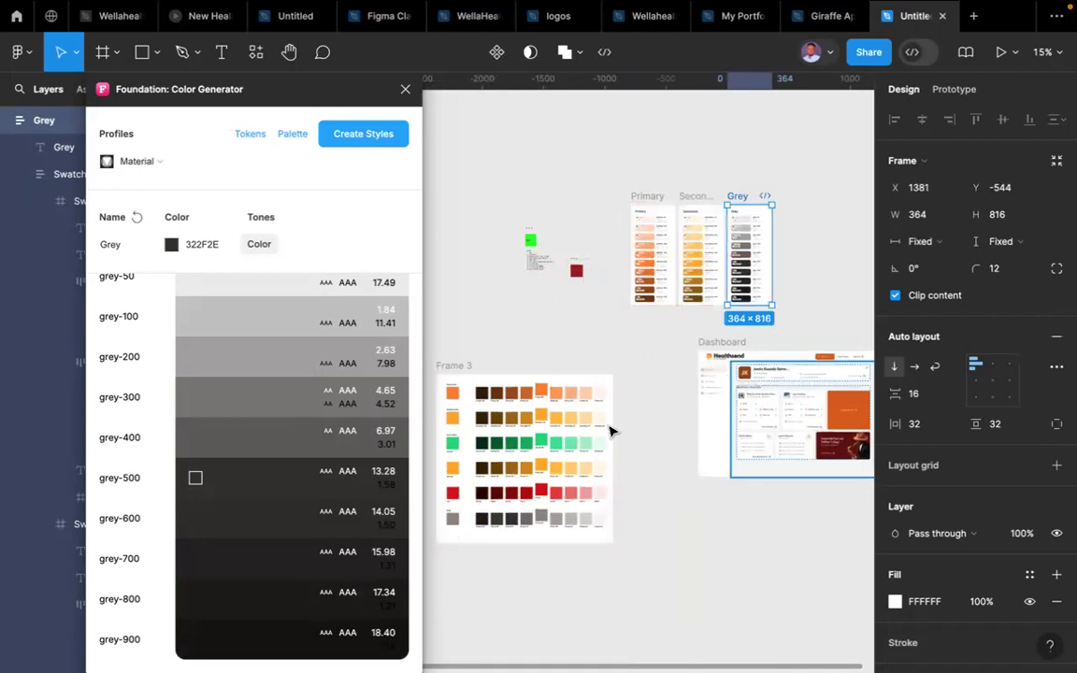
- Apply the grey-900 color style to the customer's name heading in the Dashboard's Profile Card
scroll(608, 429, "right", 3)
scroll(609, 430, "down", 2)
scroll(610, 429, "up", 4)
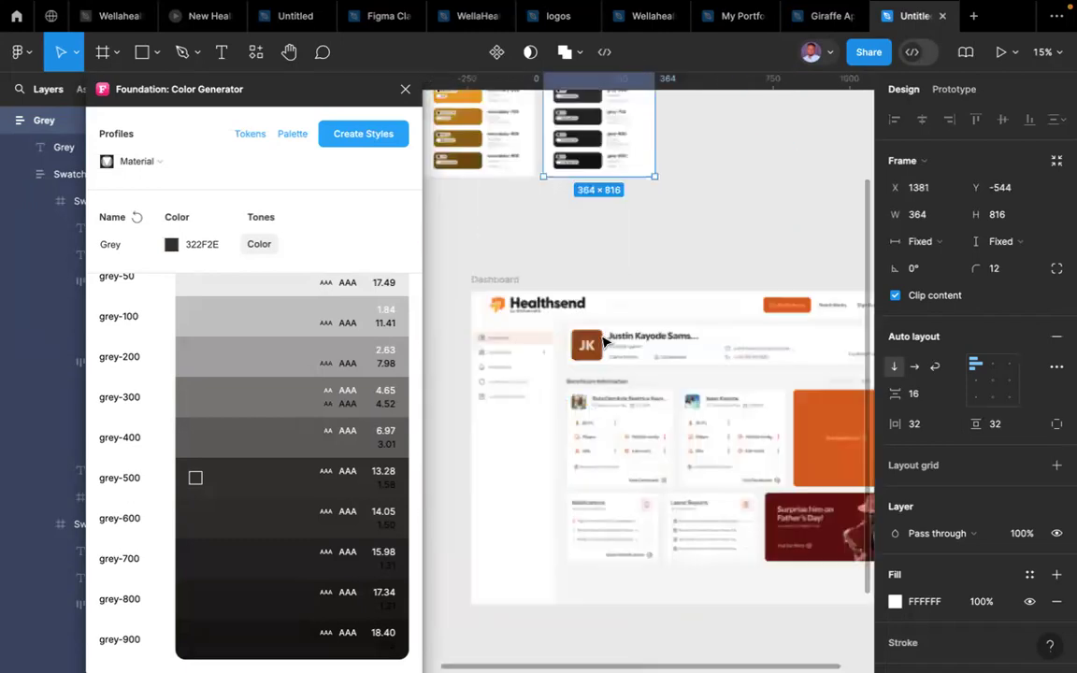
scroll(604, 343, "up", 10)
scroll(607, 338, "right", 3)
scroll(608, 339, "down", 1)
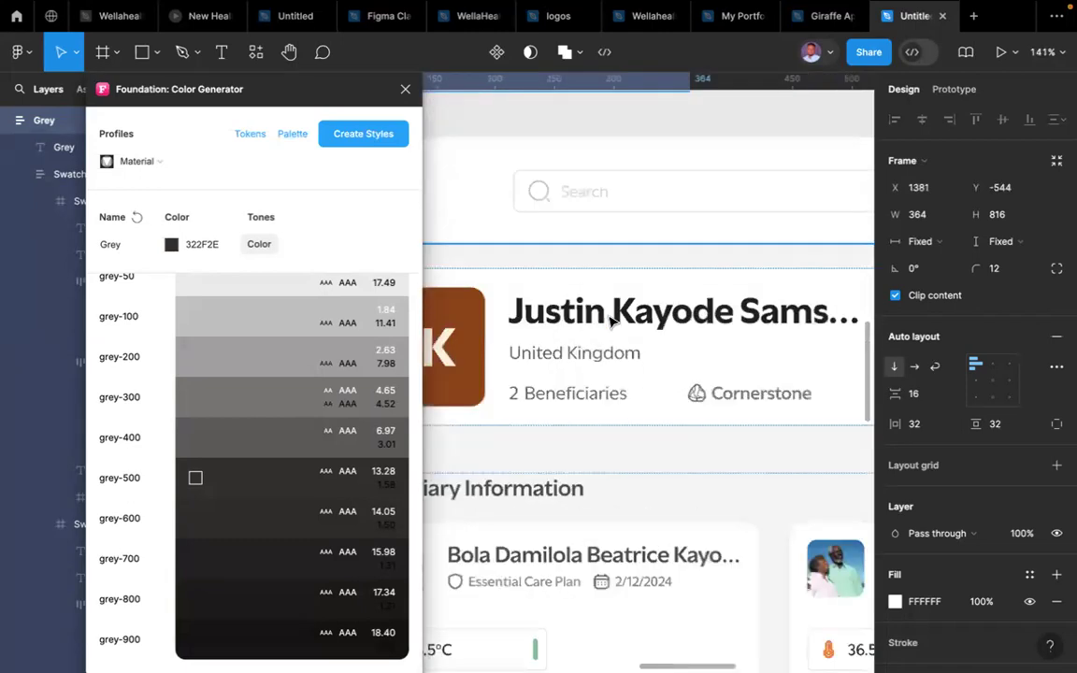
left_click(610, 321)
double_click(610, 321)
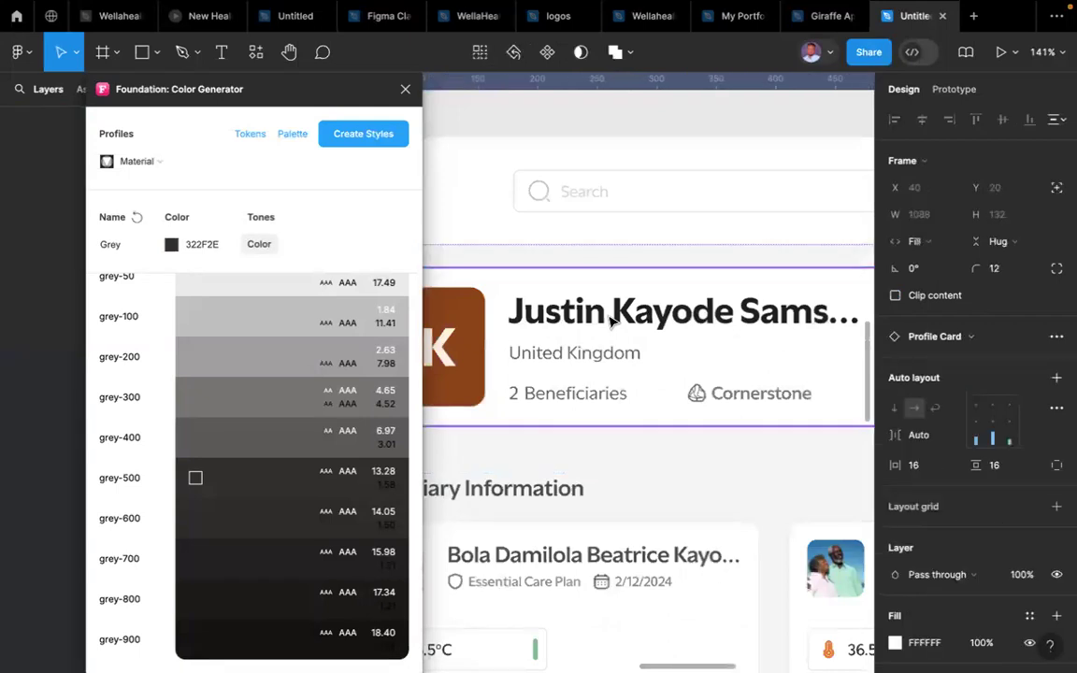
double_click(609, 321)
double_click(609, 320)
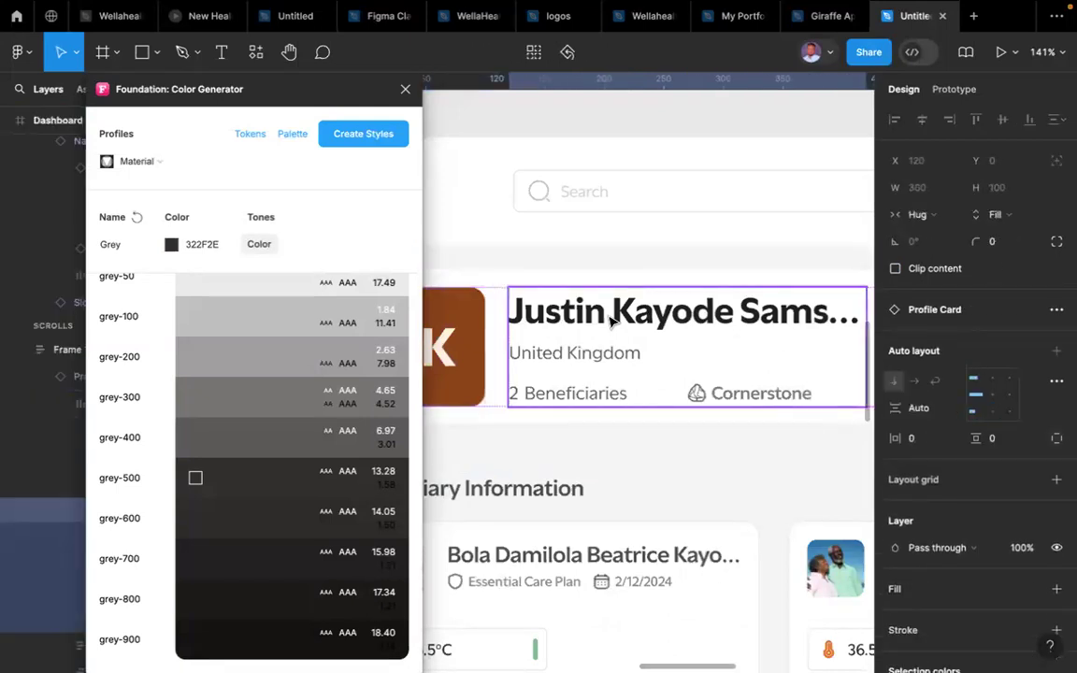
double_click(610, 321)
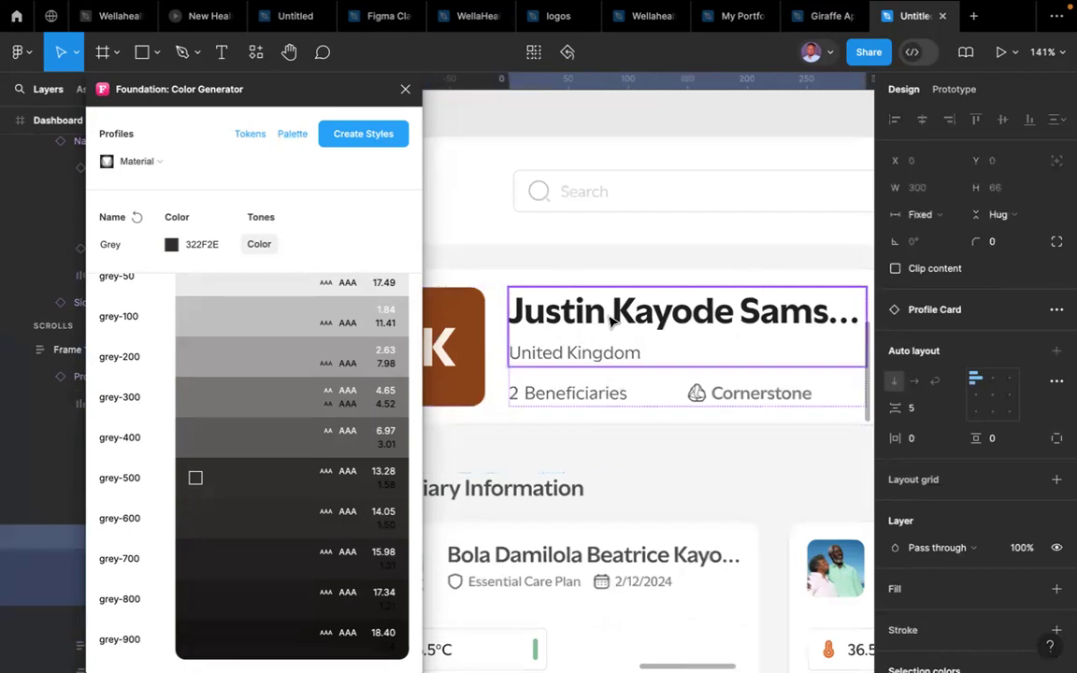
double_click(610, 321)
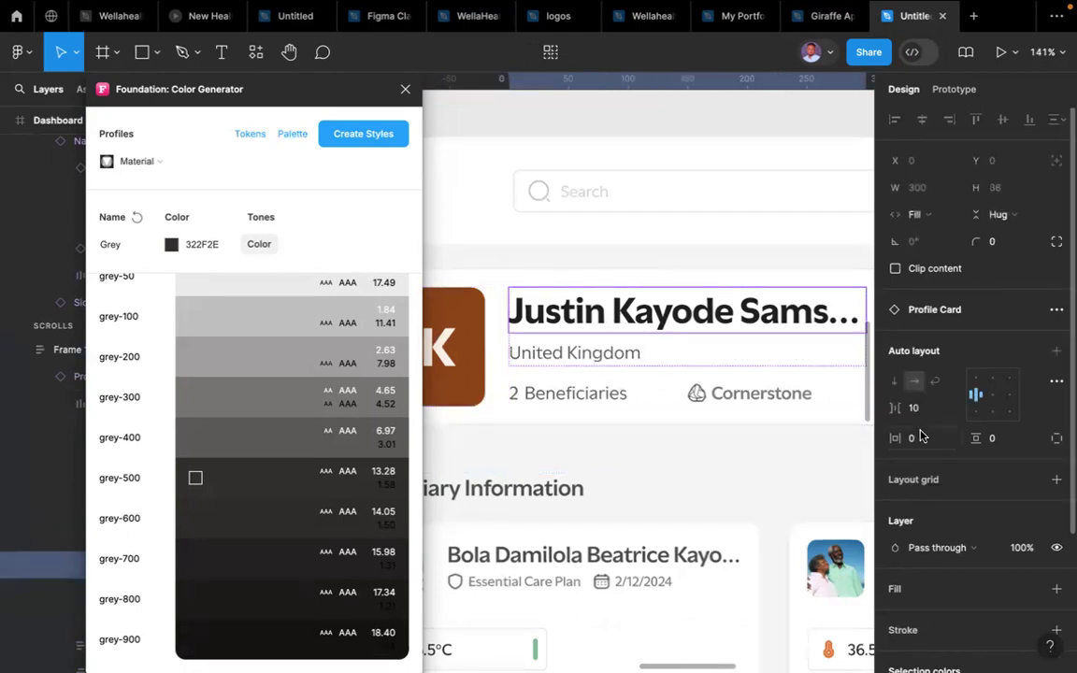
scroll(901, 524, "down", 3)
left_click(1029, 529)
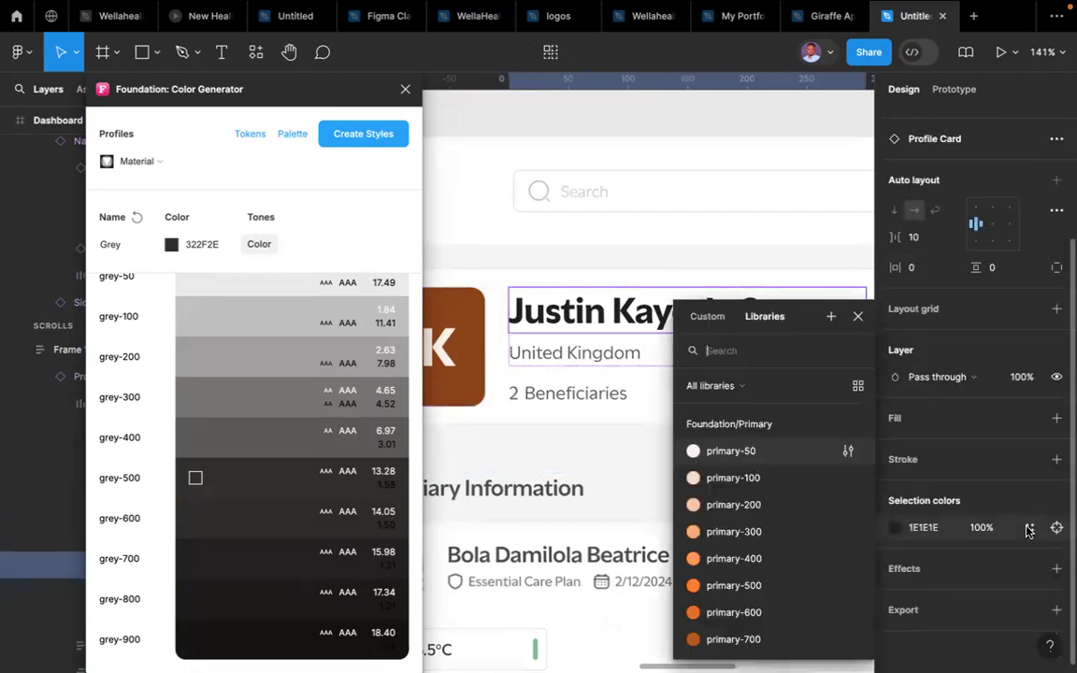
scroll(785, 535, "down", 10)
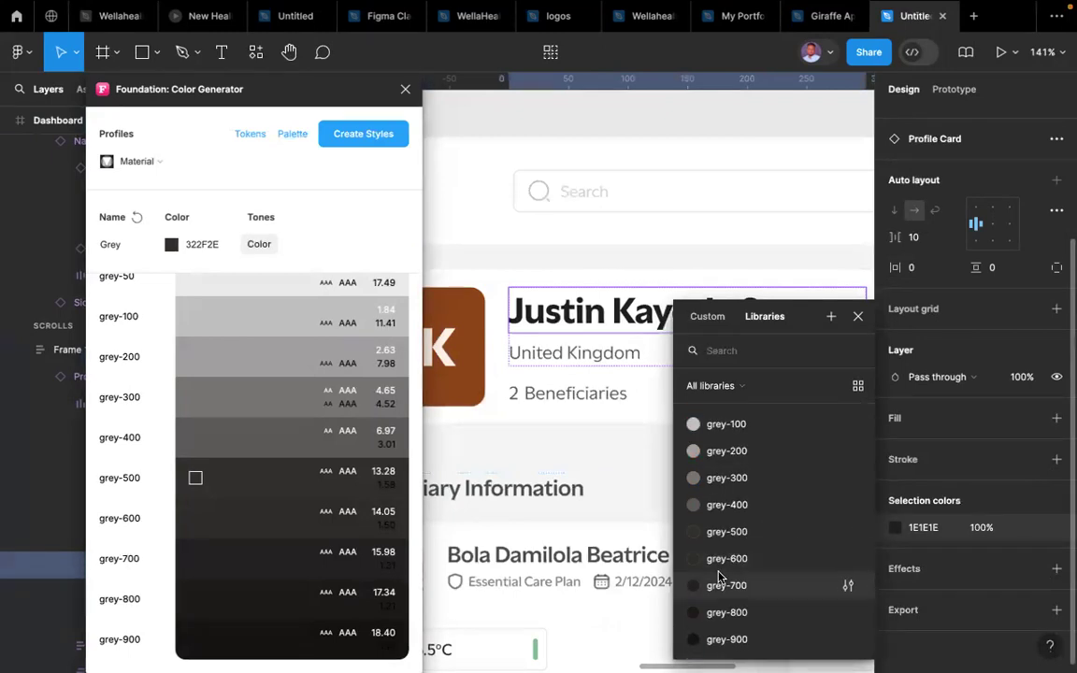
scroll(658, 560, "down", 1)
scroll(658, 559, "down", 3)
scroll(657, 559, "right", 2)
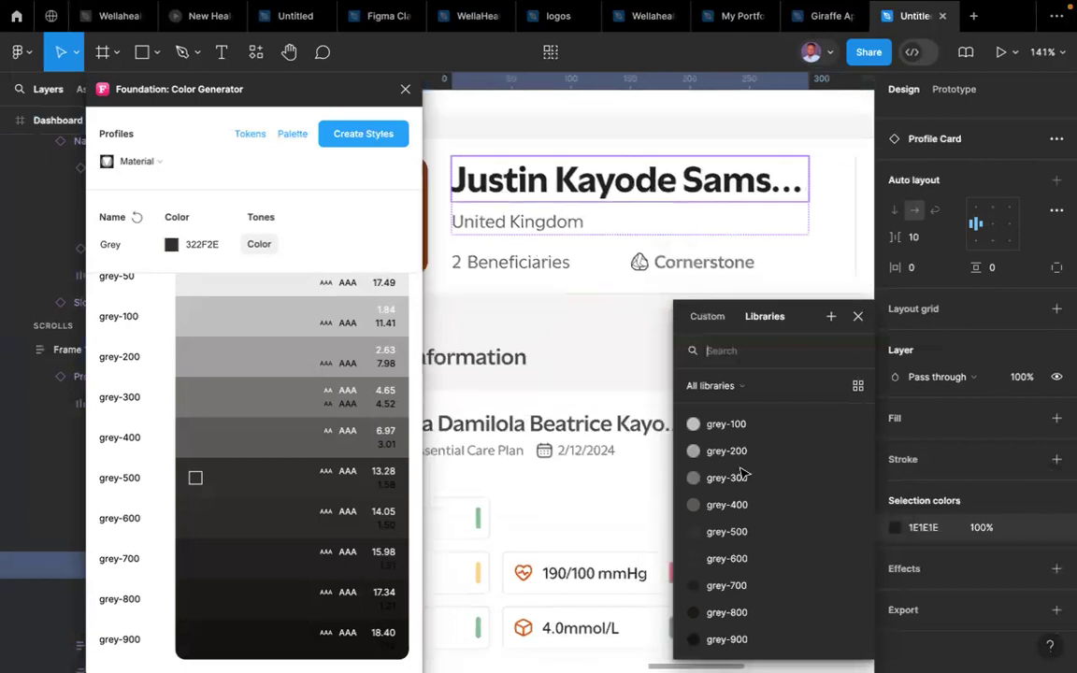
left_click_drag(801, 311, 923, 156)
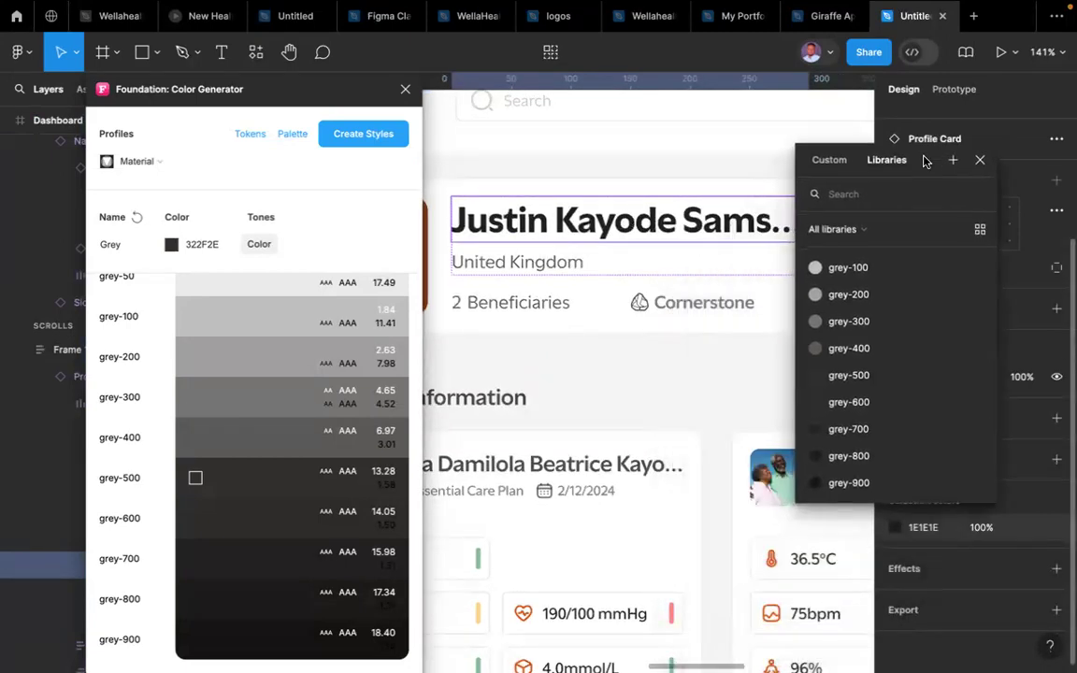
left_click(840, 483)
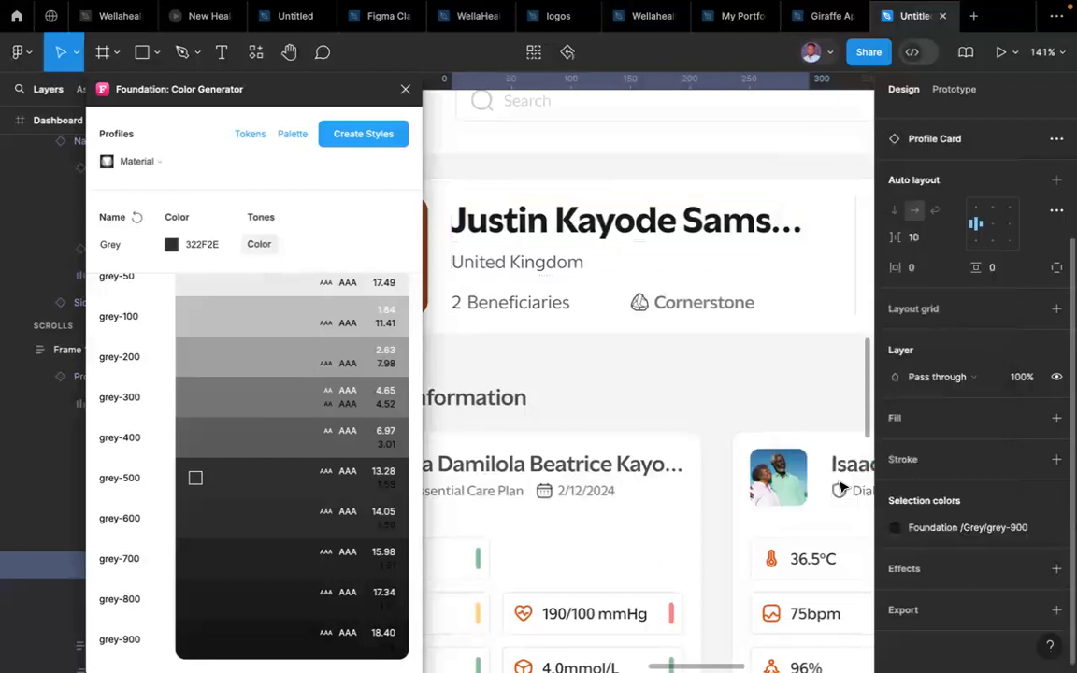
- Apply the grey-500 color style to the country text below the customer's name in the Profile Card
left_click(532, 264)
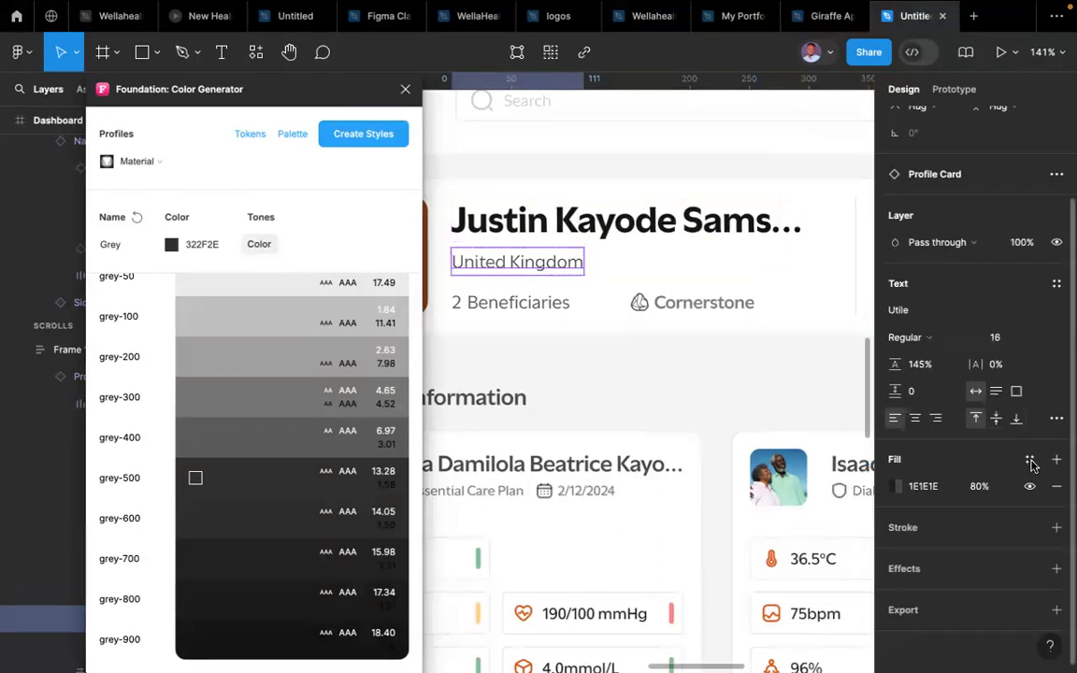
left_click(1030, 461)
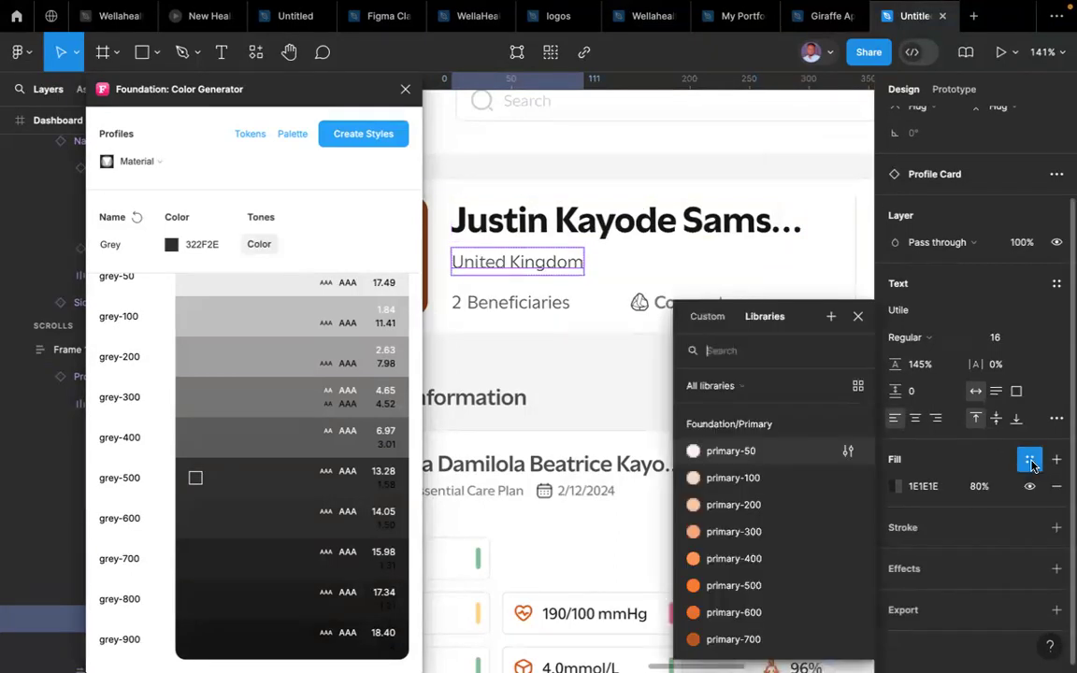
scroll(798, 505, "down", 5)
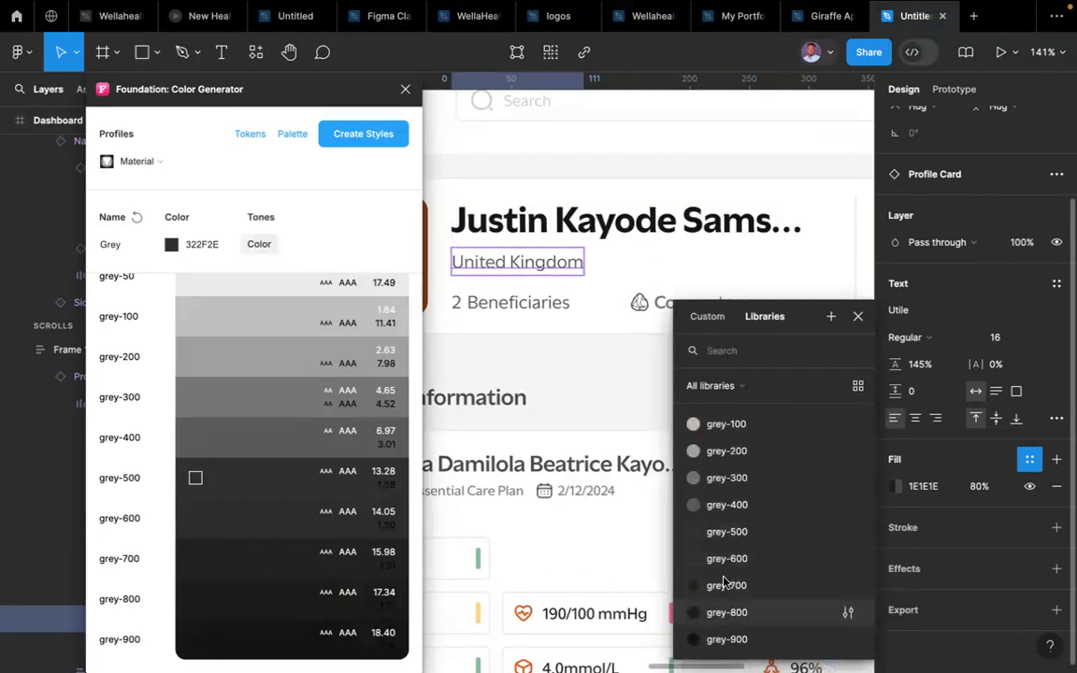
left_click(721, 534)
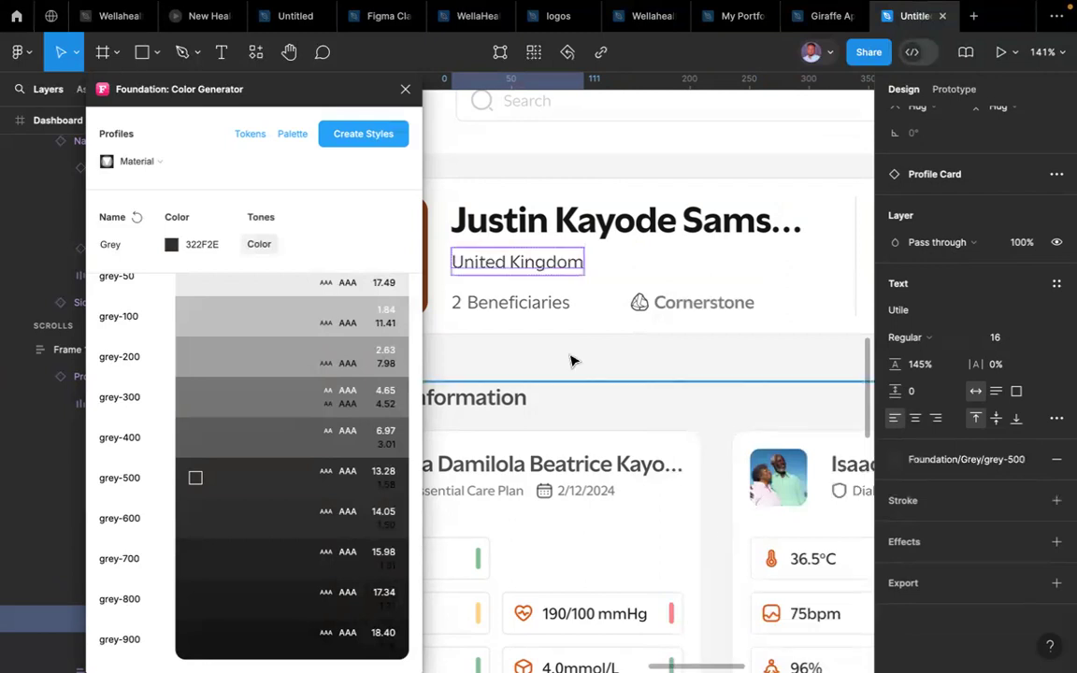
- Replace the 80% 1E1E1E color in the Profile Card's beneficiaries row with the grey-400 color style
left_click(523, 311)
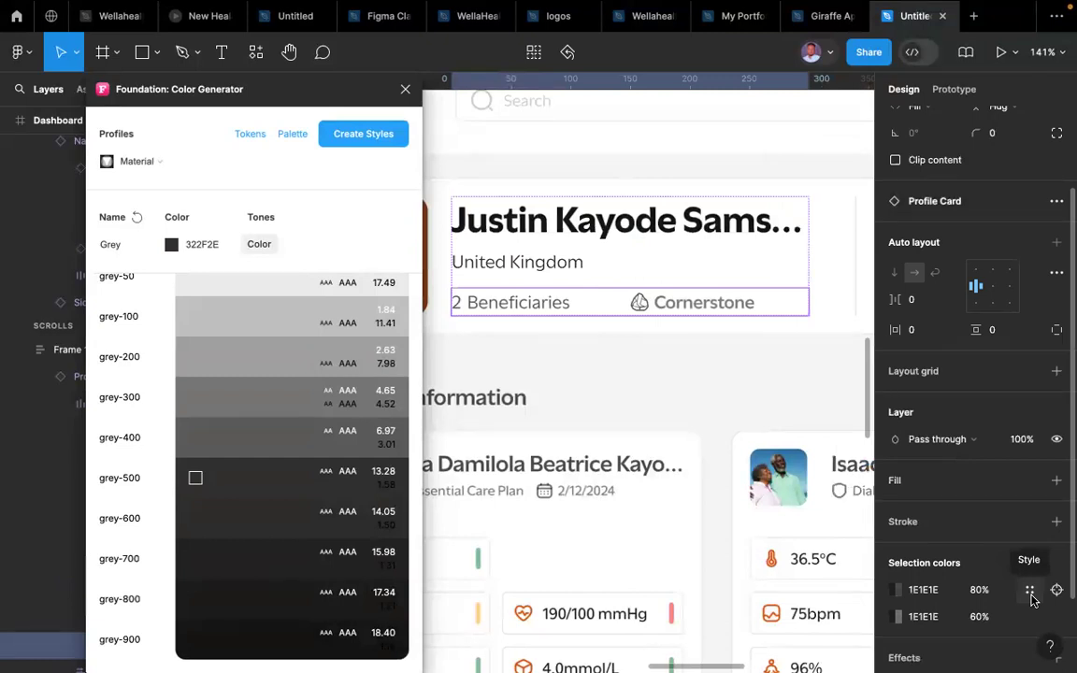
left_click(1031, 592)
scroll(746, 531, "down", 10)
scroll(746, 530, "down", 3)
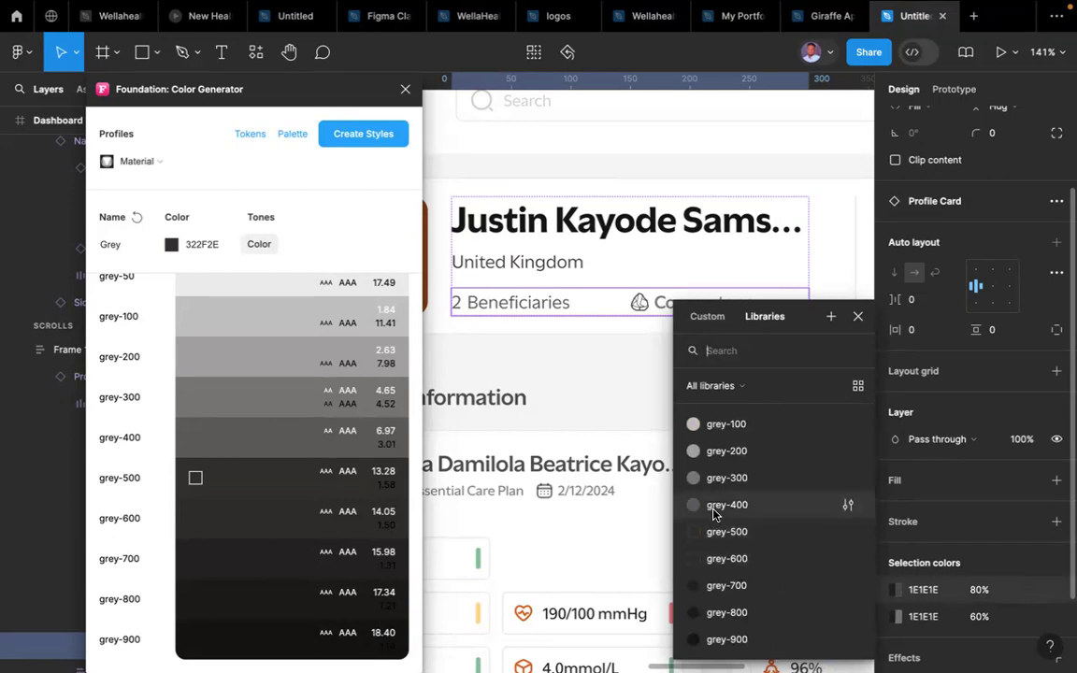
left_click(714, 514)
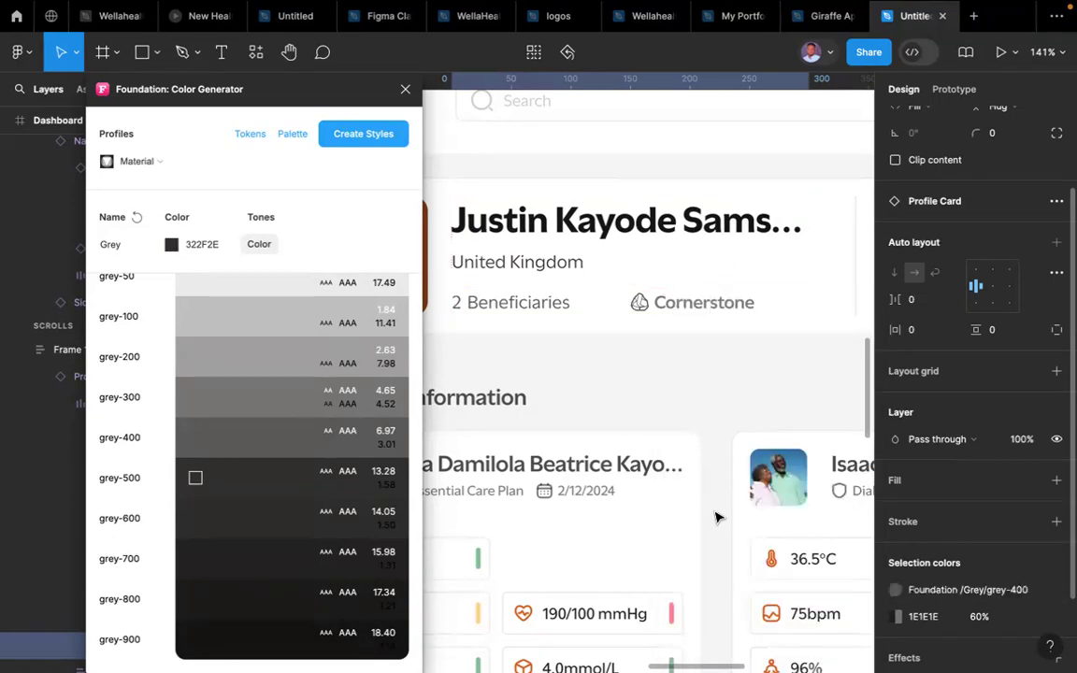
- Examine the overall look of the Dashboard, the content area's background fill and the frame's selection colors
left_click(648, 370)
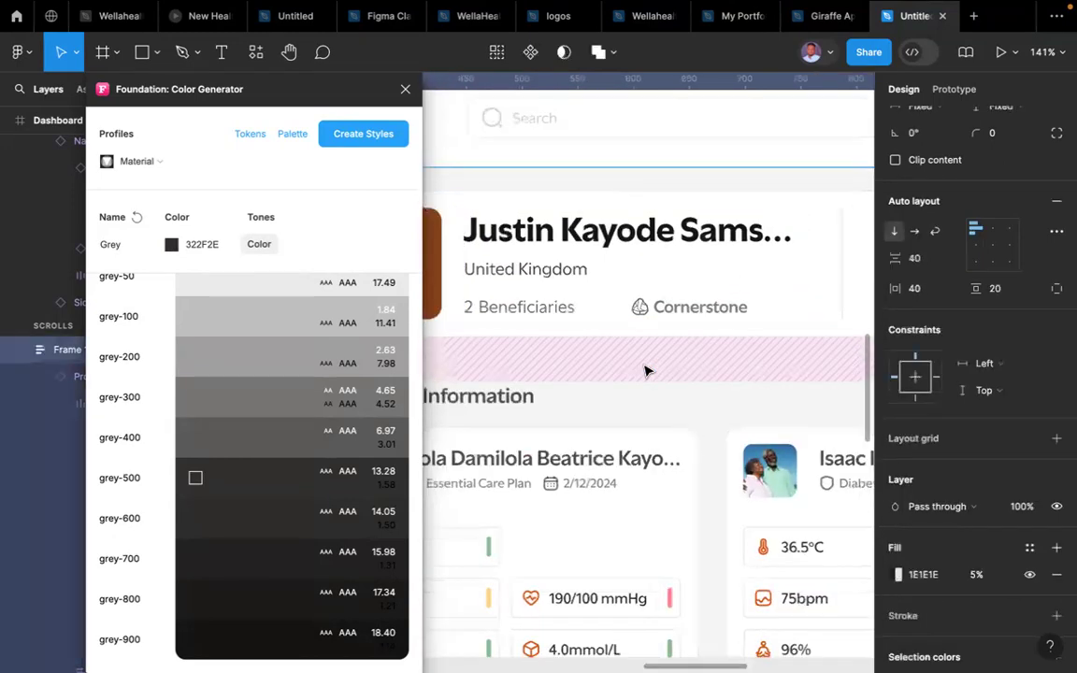
scroll(648, 370, "down", 5)
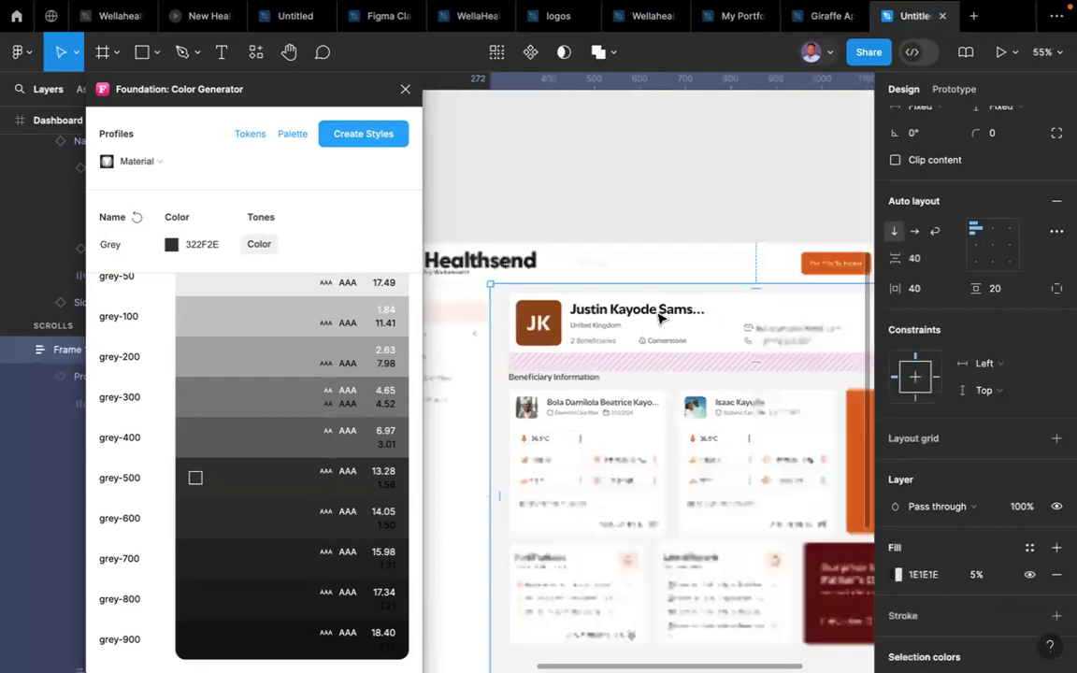
scroll(658, 318, "down", 3)
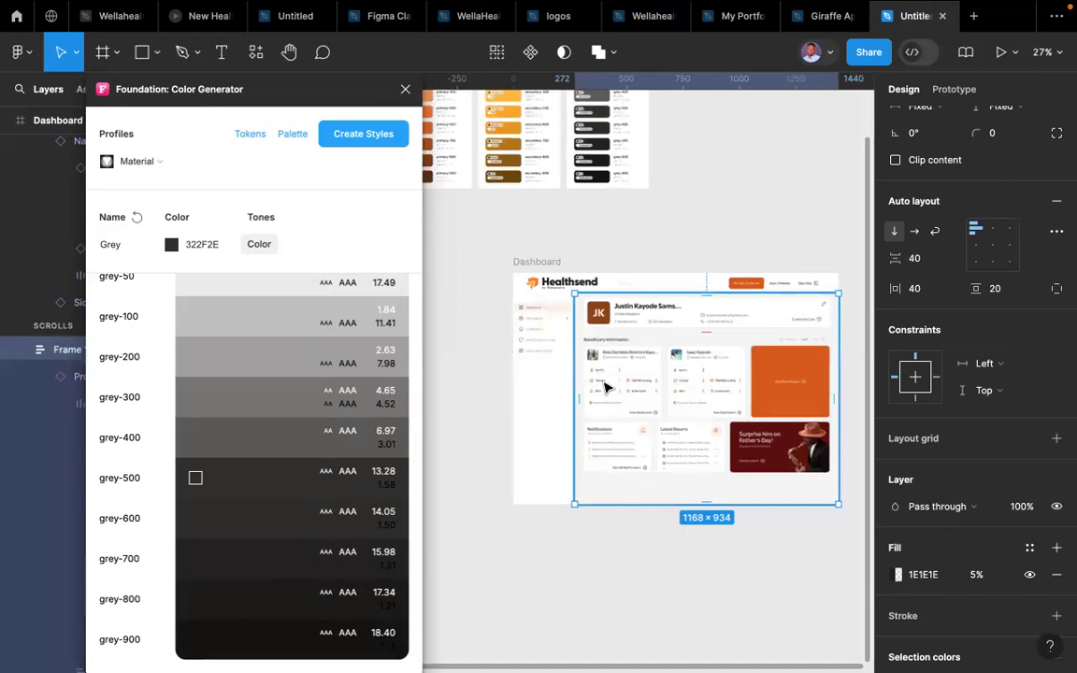
scroll(604, 386, "right", 2)
scroll(620, 320, "right", 1)
scroll(622, 327, "left", 2)
scroll(629, 327, "right", 2)
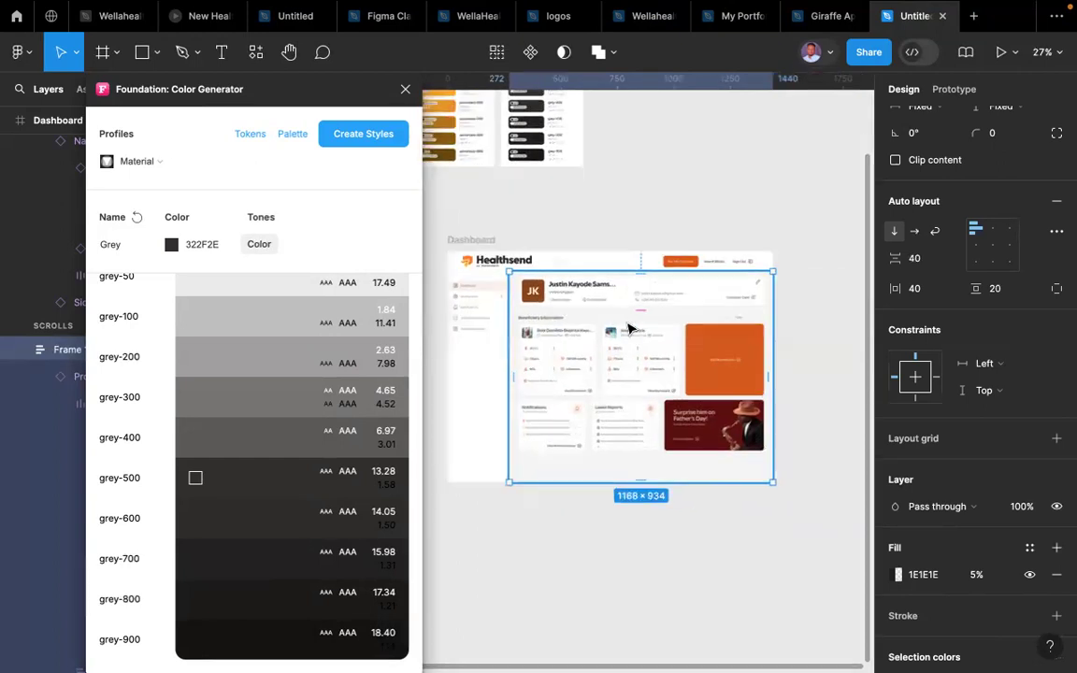
left_click(482, 242)
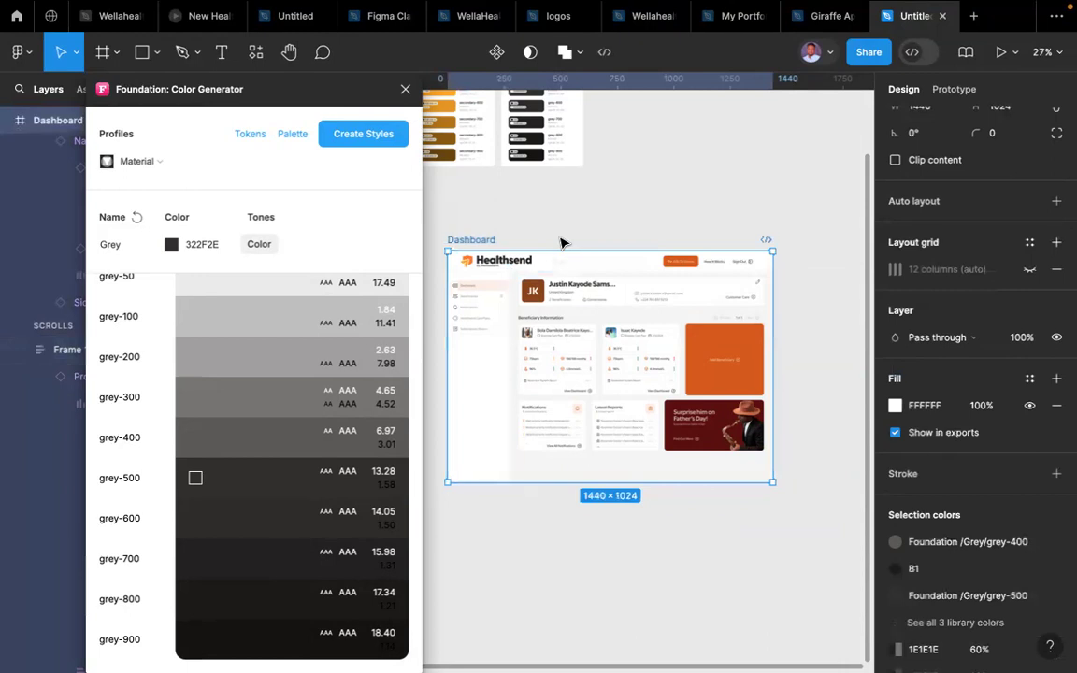
scroll(562, 243, "up", 3)
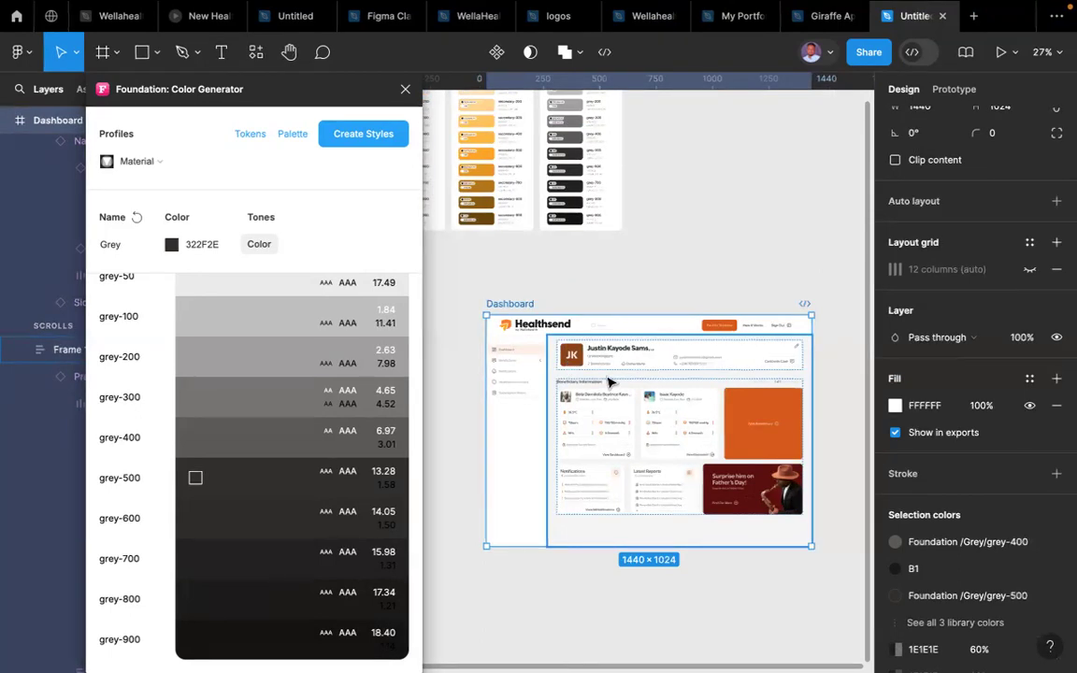
- Place two copies of the Profile Card's initials avatar side by side on the empty canvas above the Dashboard
scroll(657, 294, "up", 5)
left_click(478, 429)
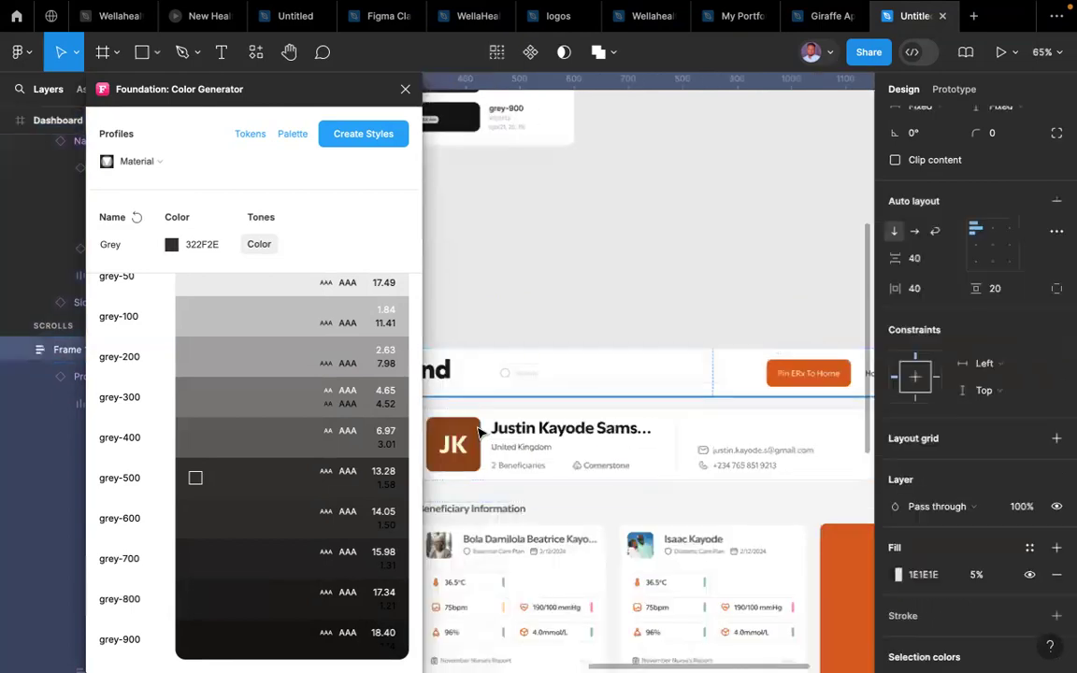
left_click(477, 429)
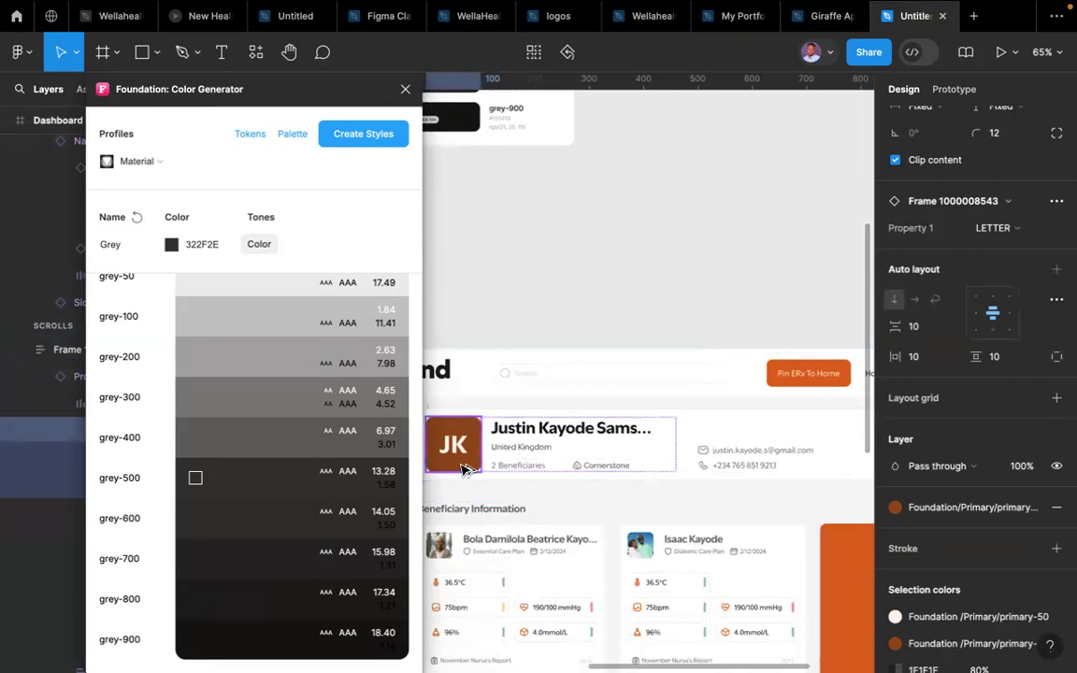
left_click_drag(455, 447, 563, 320)
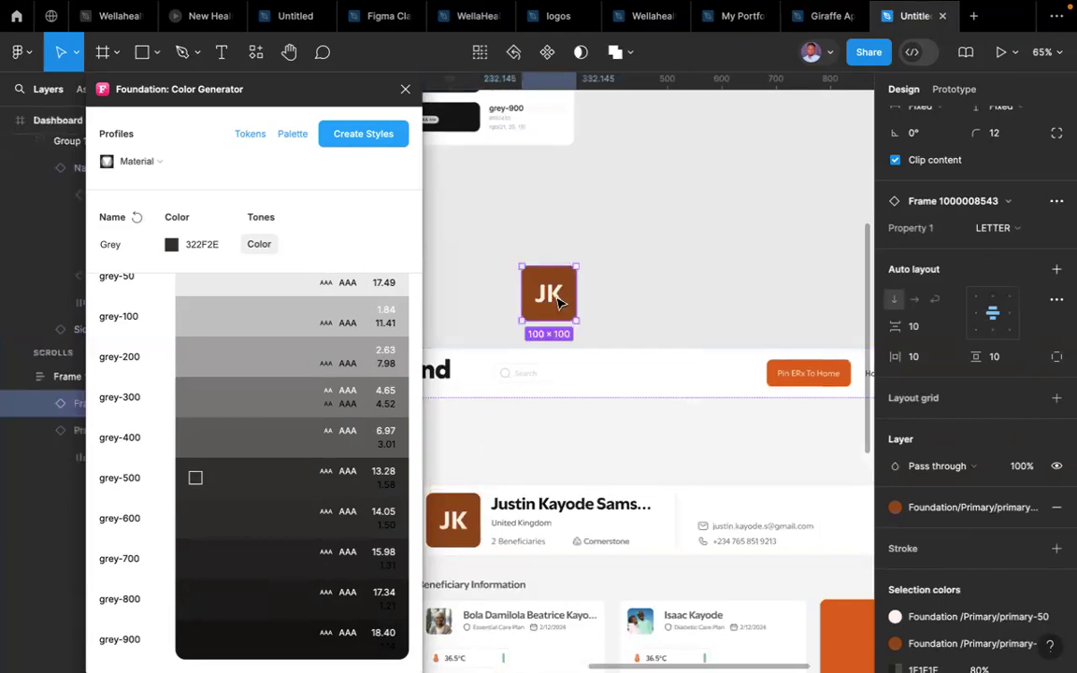
left_click_drag(558, 297, 686, 297)
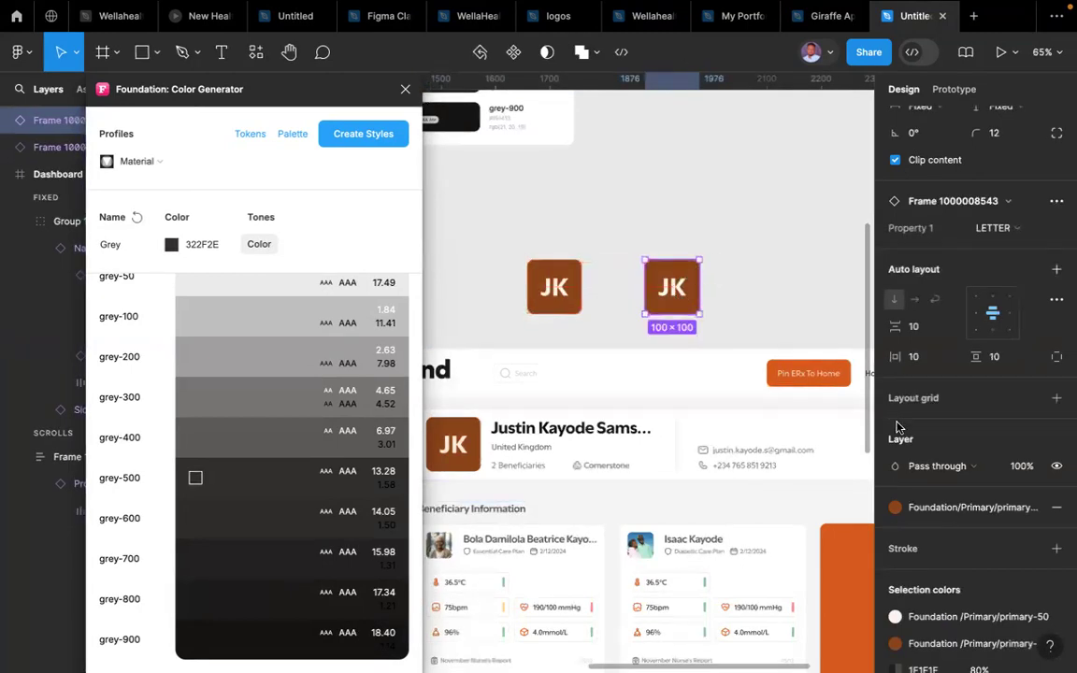
- Open the primary-800 color style's color property for editing and close the Foundation: Color Generator plugin
scroll(898, 427, "down", 3)
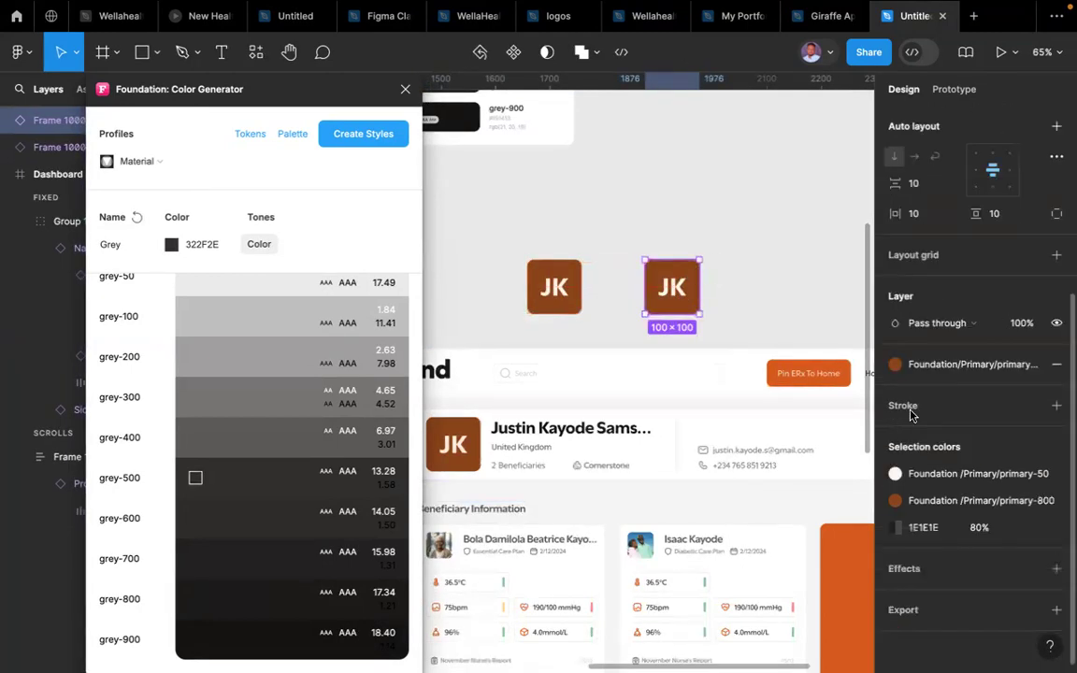
left_click(968, 373)
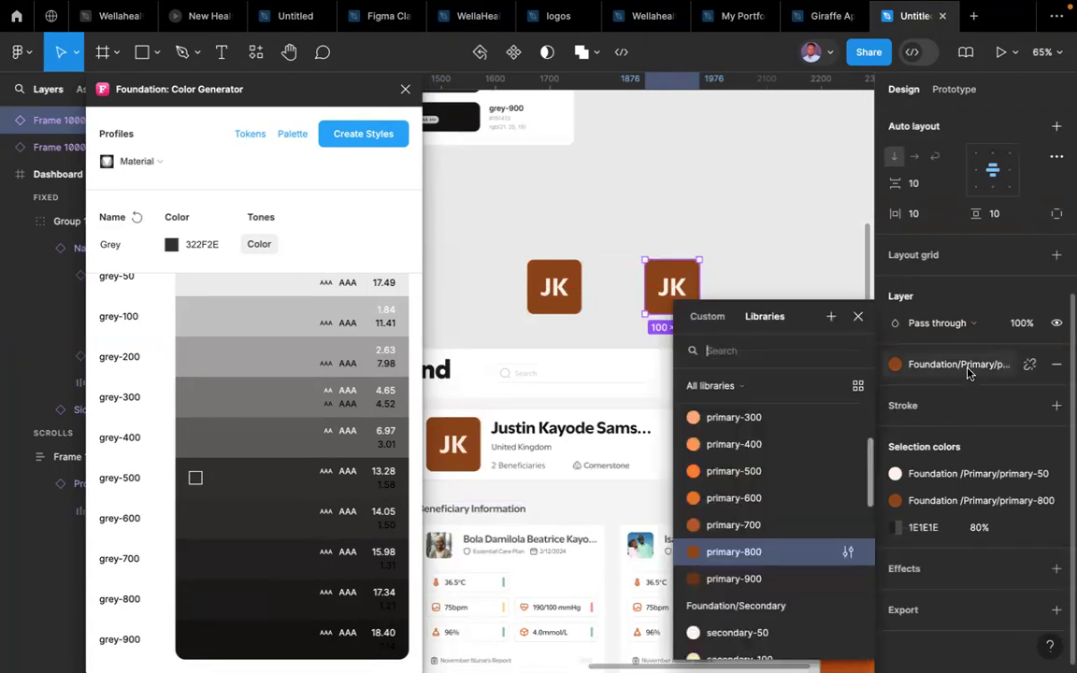
left_click(847, 553)
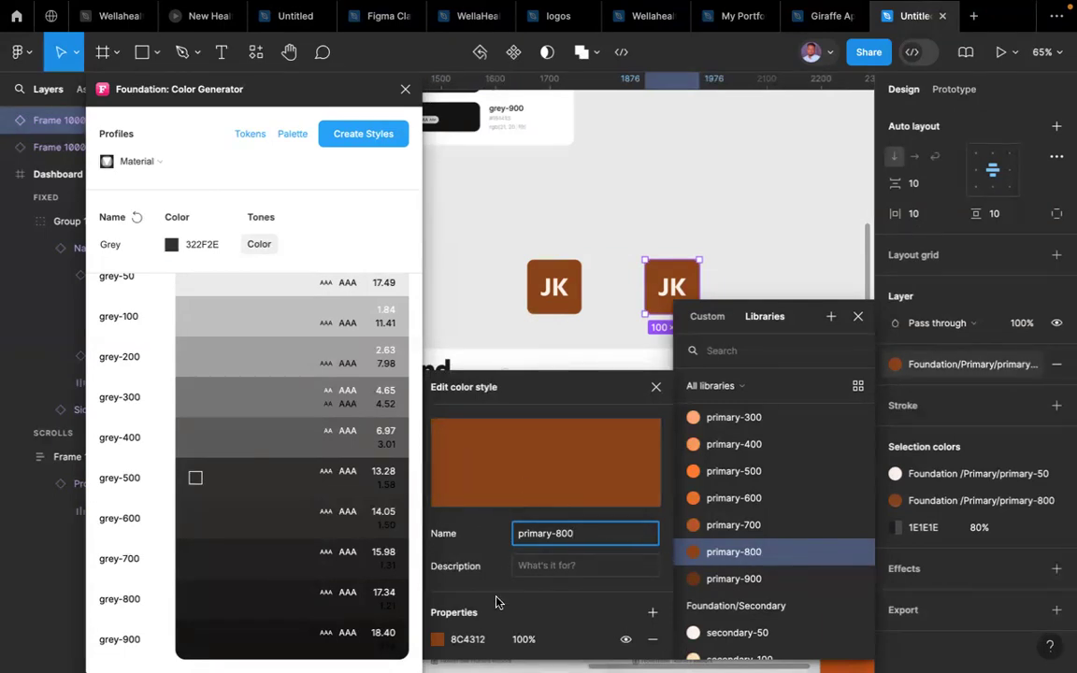
left_click(439, 641)
left_click(439, 642)
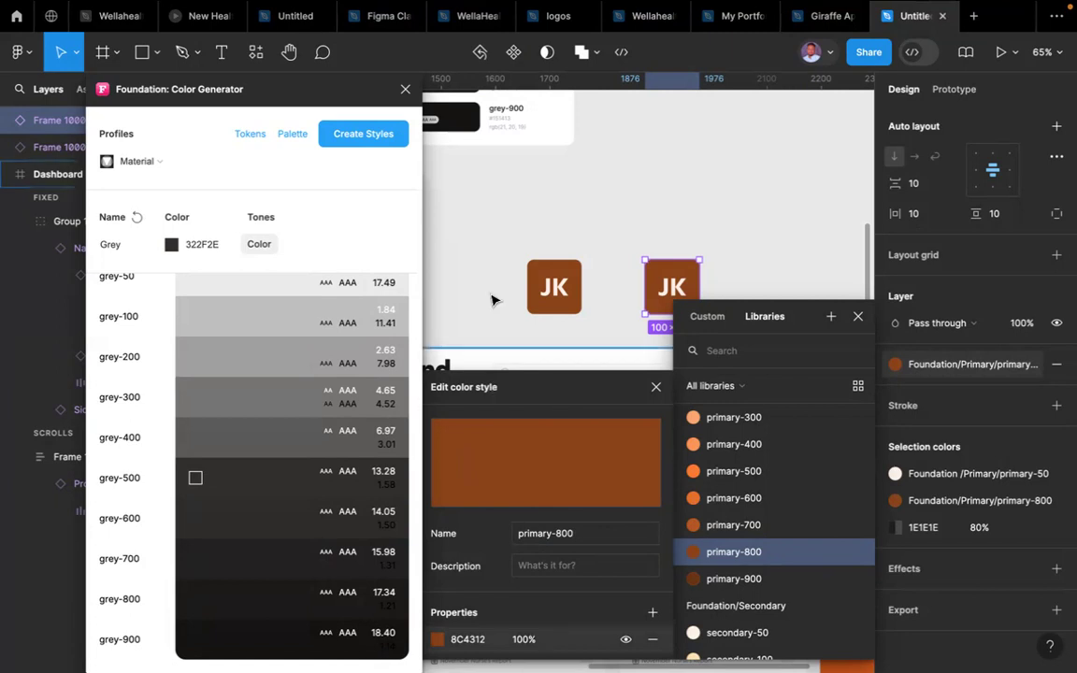
scroll(467, 262, "left", 3)
scroll(467, 262, "down", 1)
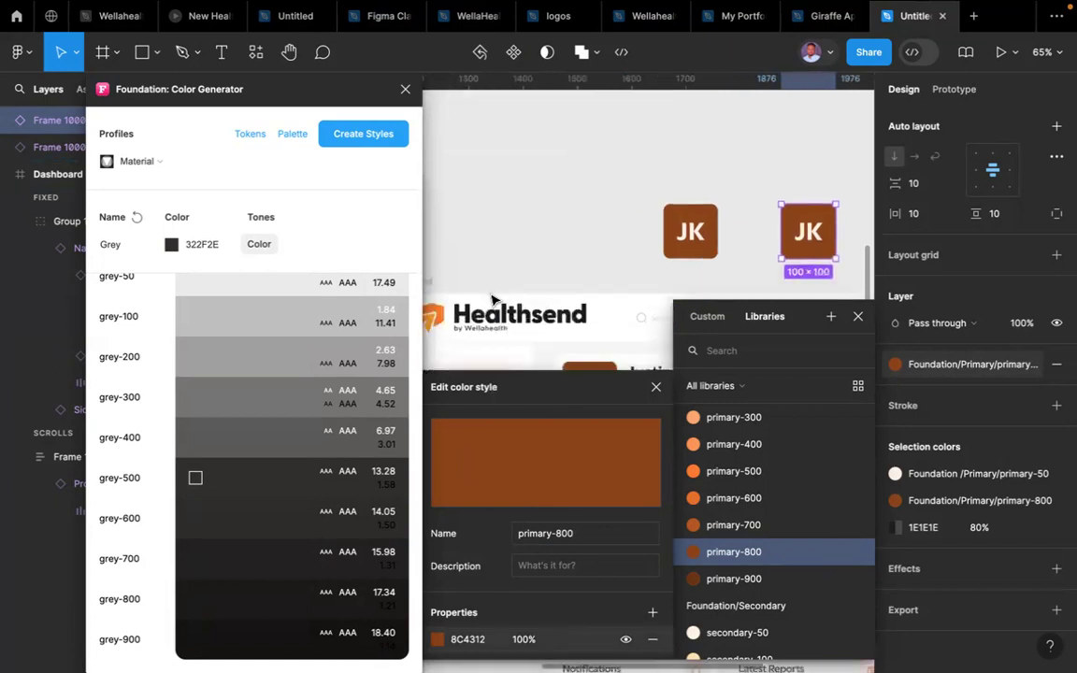
left_click(409, 88)
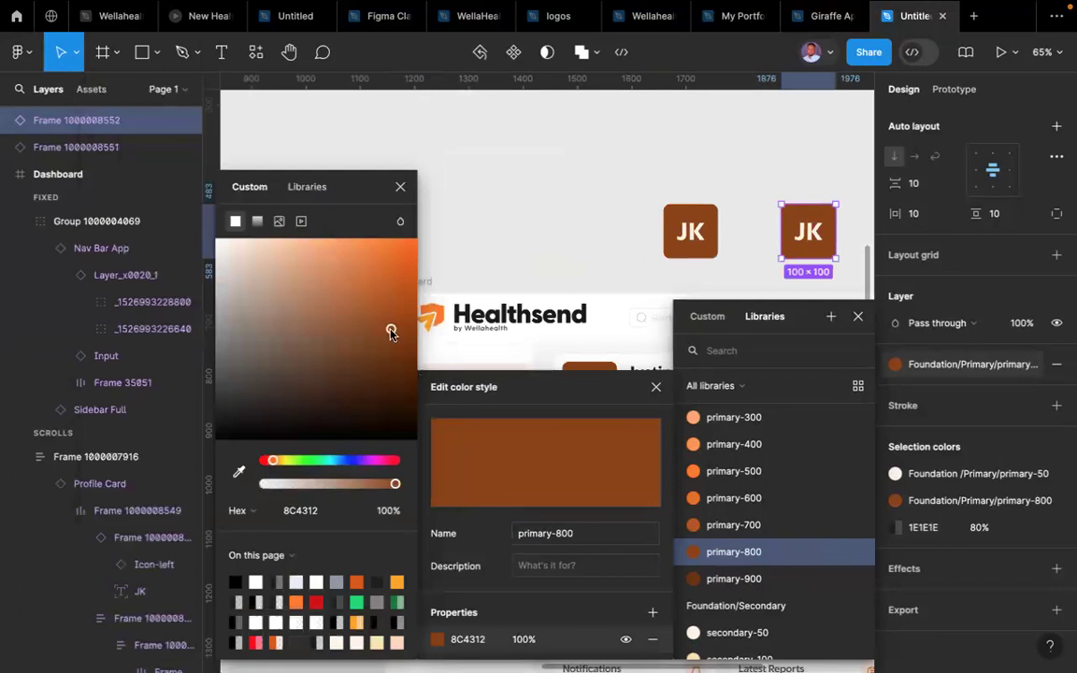
- Brighten the primary-800 color style slightly and shift its hue to a dark blue
left_click_drag(391, 332, 390, 324)
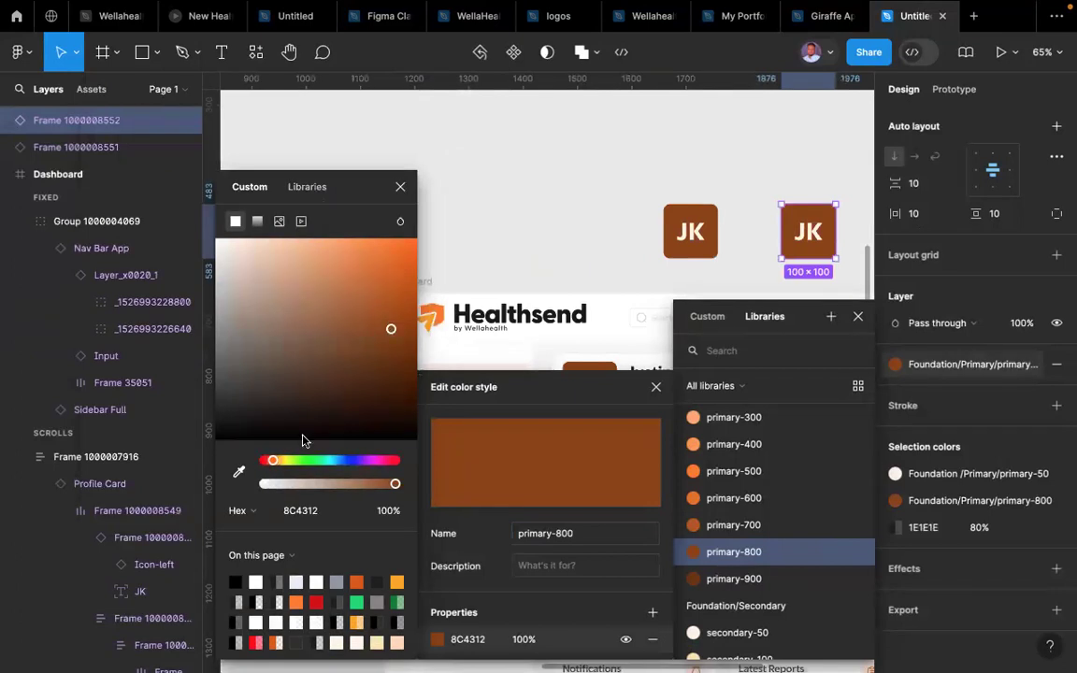
left_click_drag(274, 460, 350, 467)
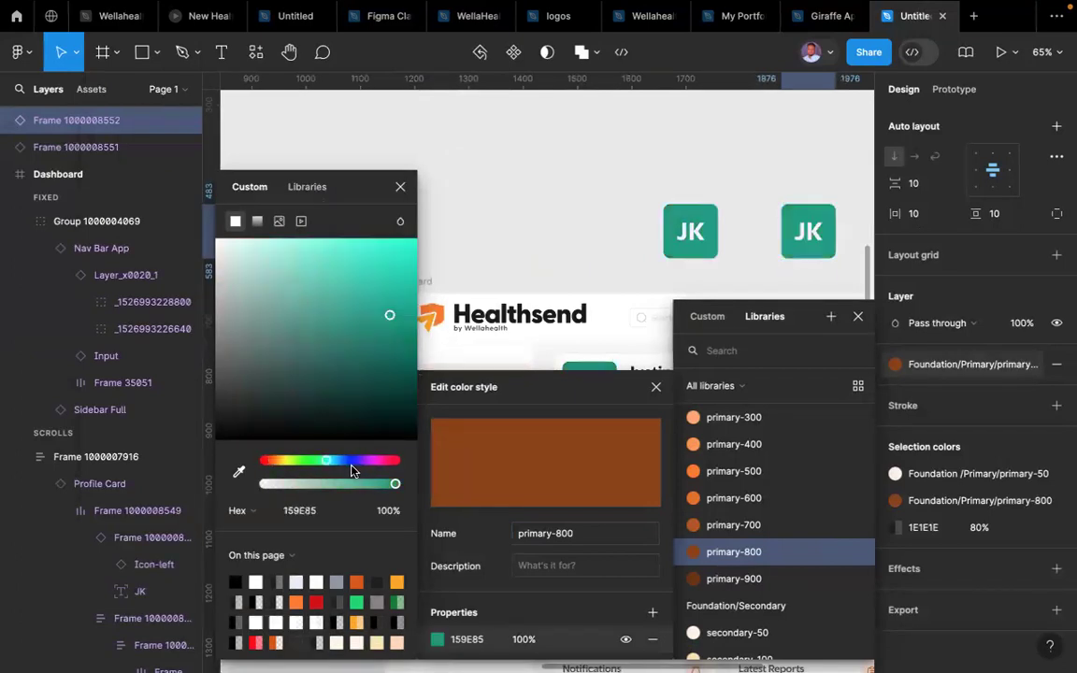
left_click(600, 235)
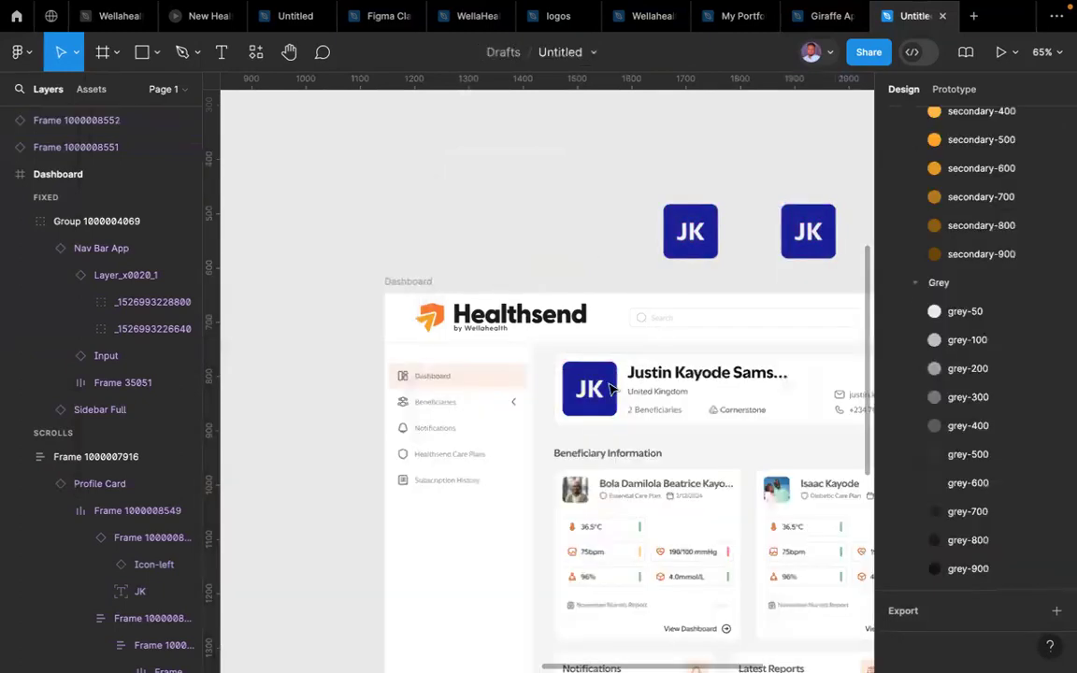
- Undo the blue recoloring of the primary-800 color style
key("super+z")
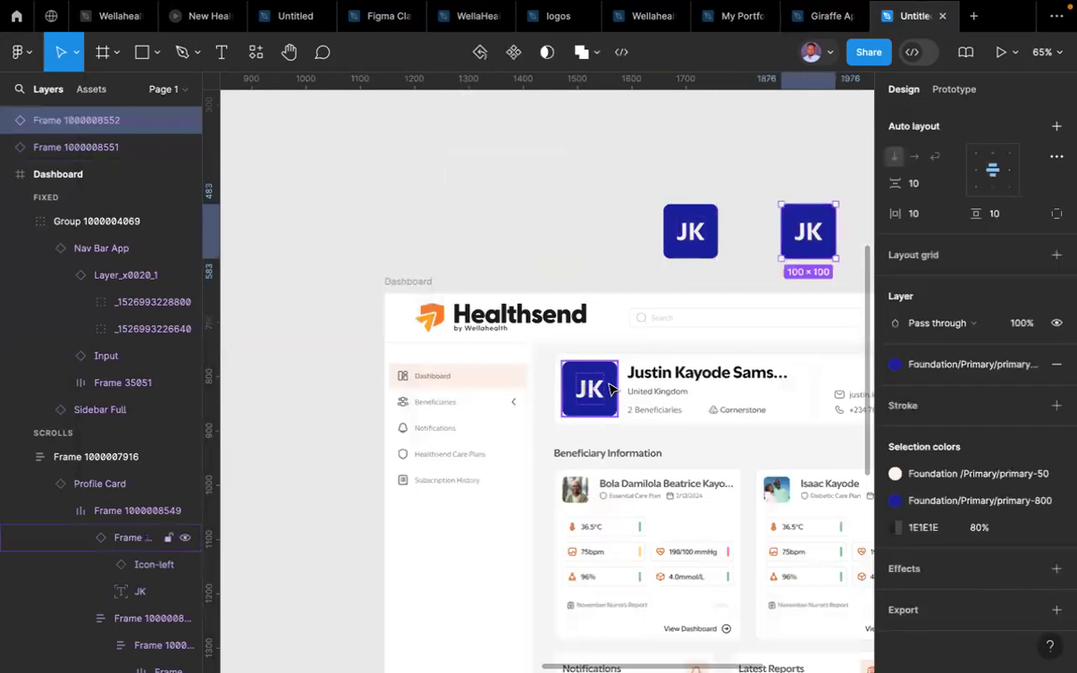
key("super+z")
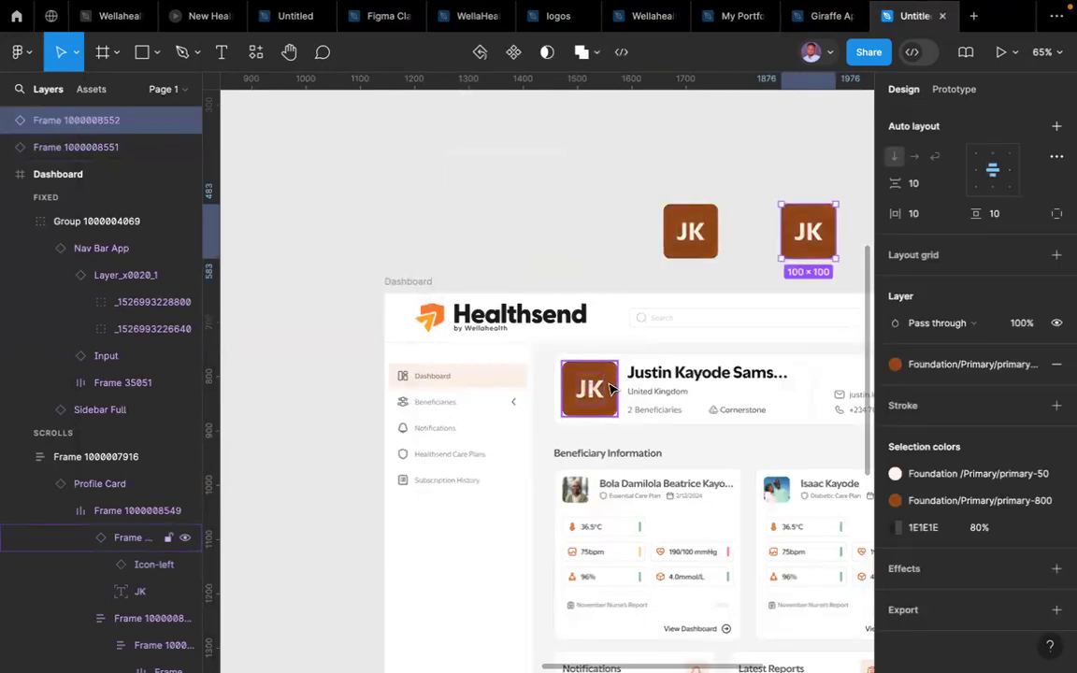
left_click(557, 264)
scroll(558, 265, "right", 3)
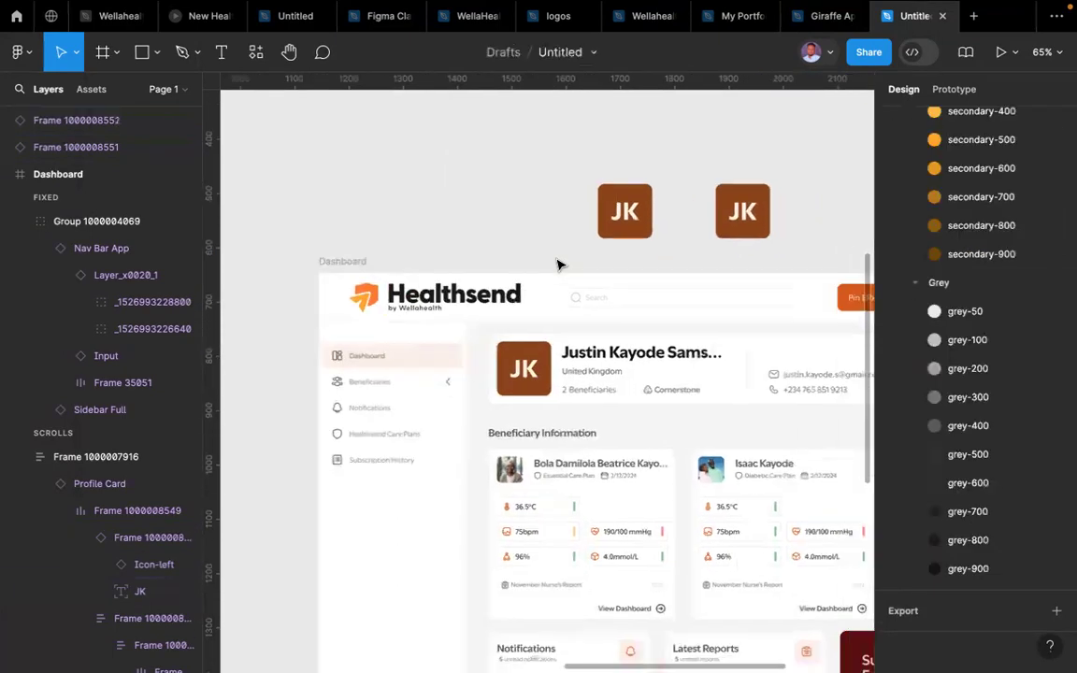
- Select the Dashboard frame and examine its full list of unstyled selection colors
scroll(557, 265, "right", 4)
scroll(520, 257, "down", 5)
left_click(362, 251)
left_click(365, 253)
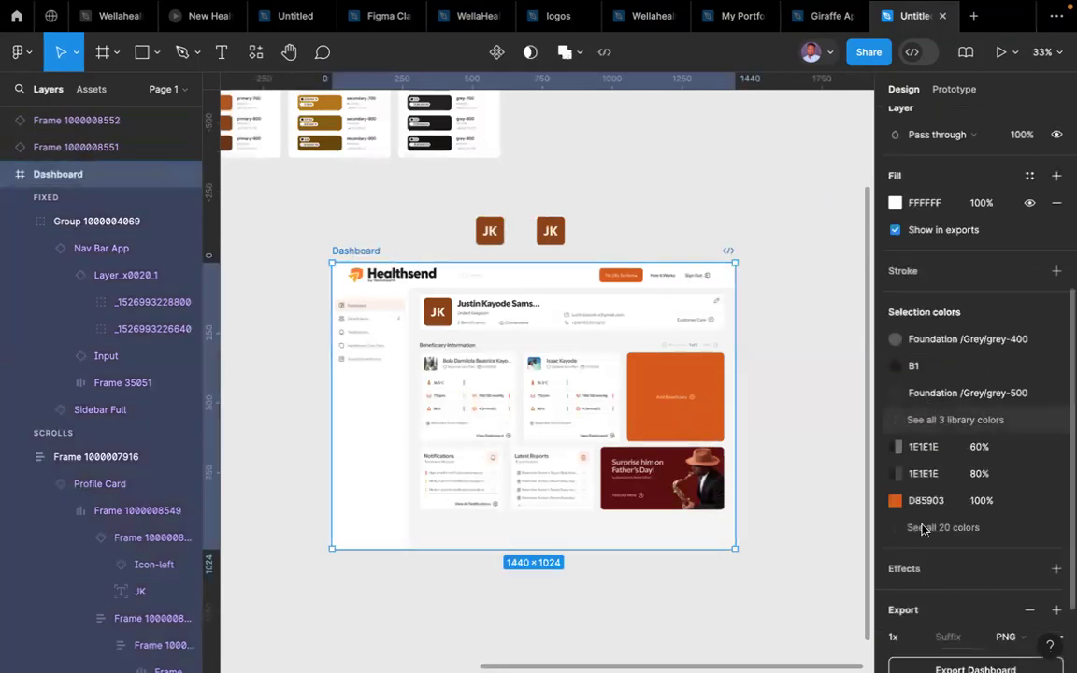
scroll(948, 455, "down", 2)
left_click(948, 434)
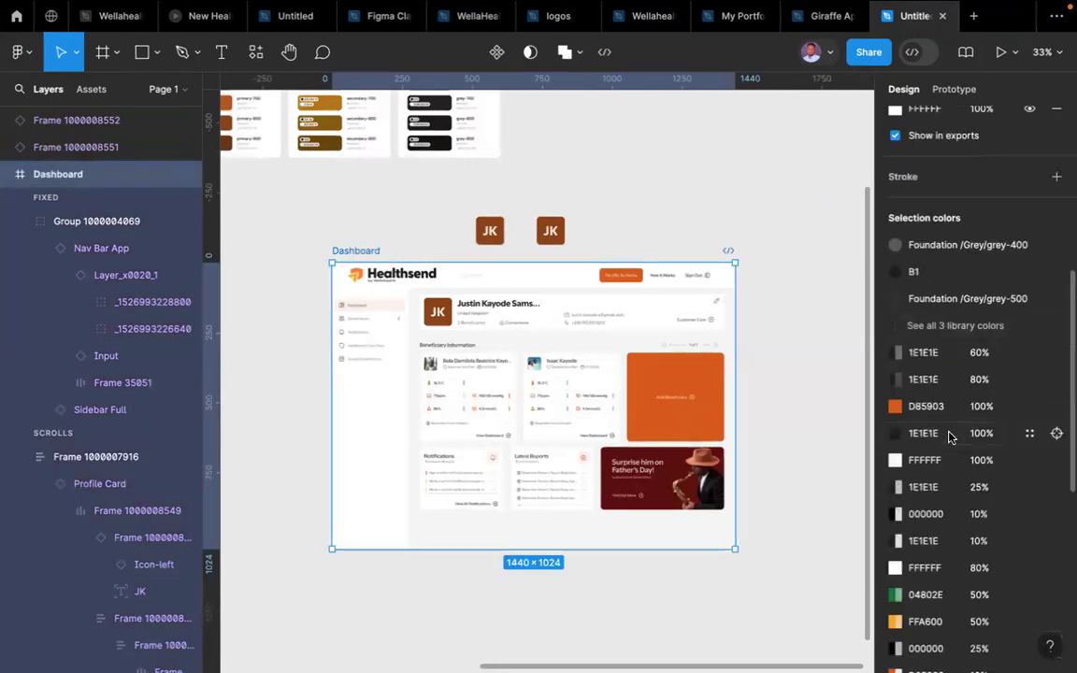
scroll(948, 437, "down", 8)
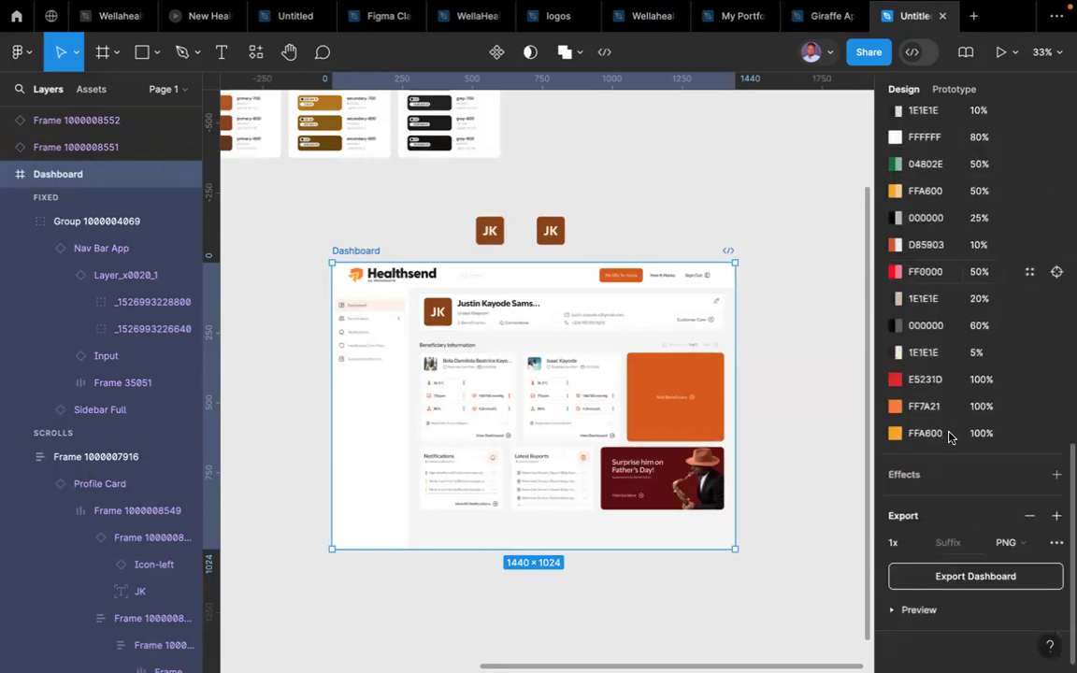
scroll(949, 437, "up", 5)
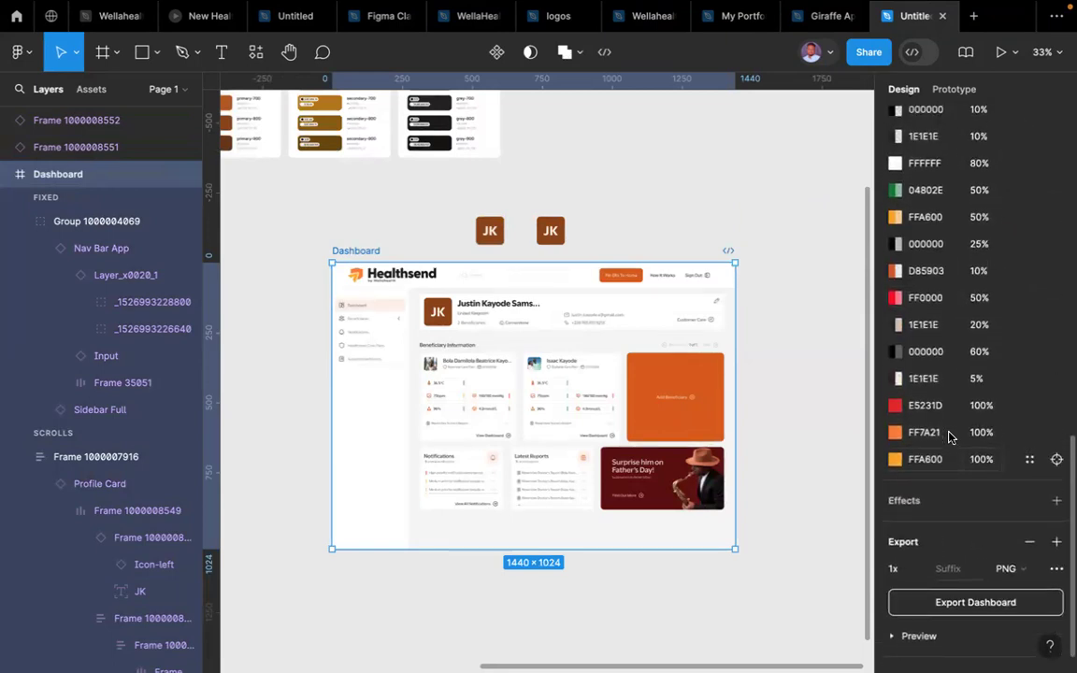
scroll(949, 436, "up", 2)
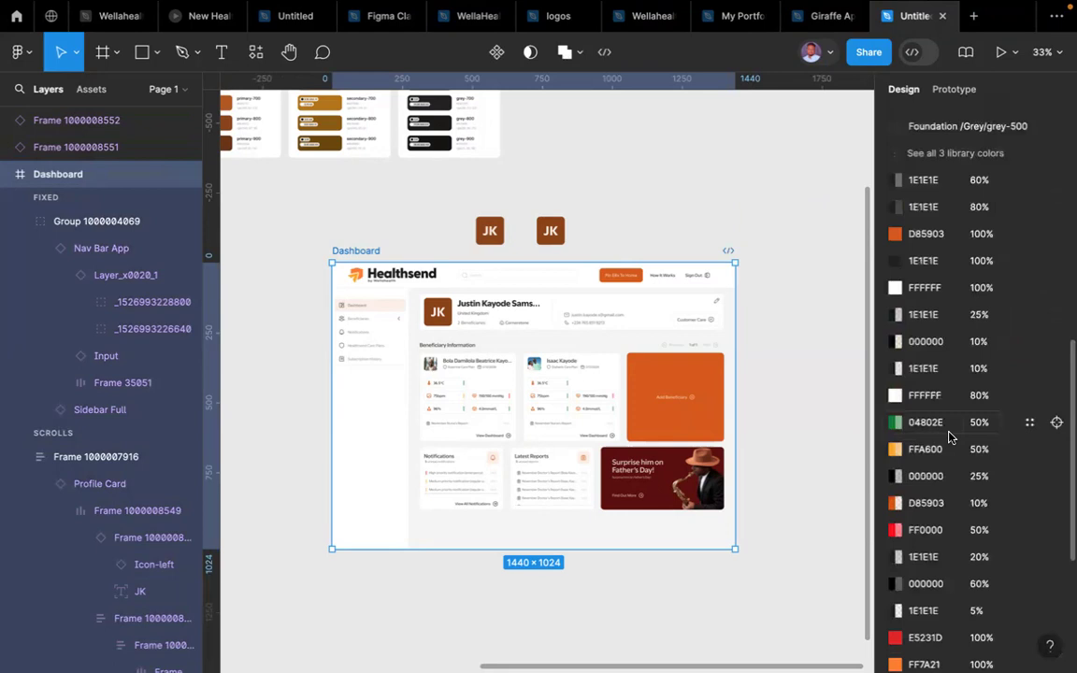
scroll(948, 437, "up", 3)
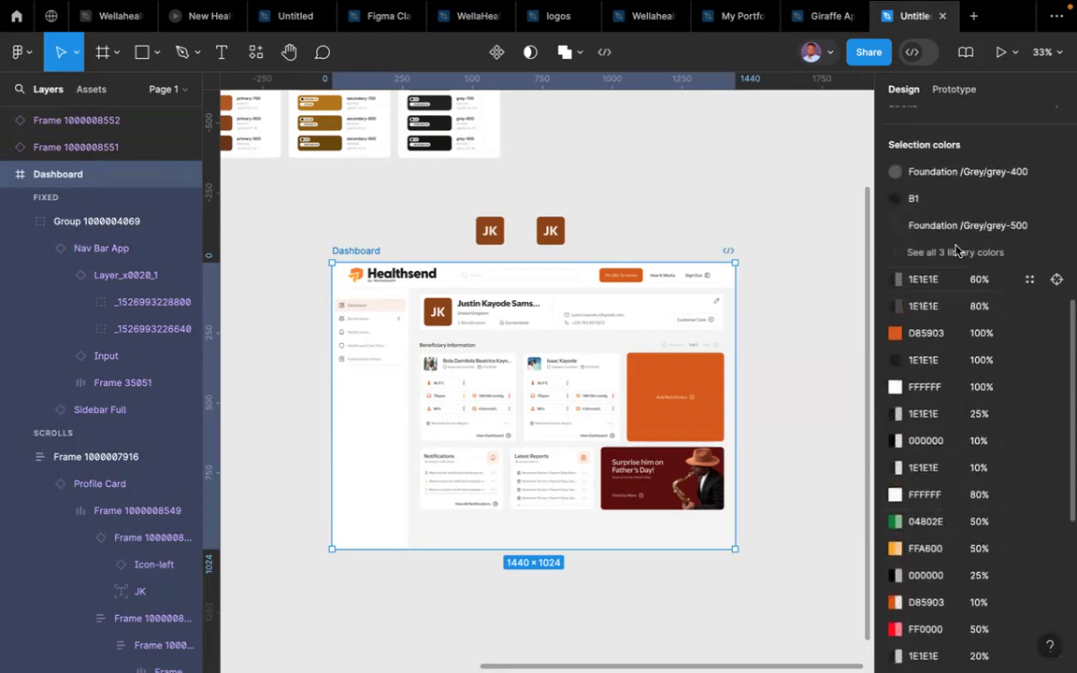
- Replace the D85903 100% color throughout the Dashboard with the Foundation/Primary primary-500 color style
left_click(896, 335)
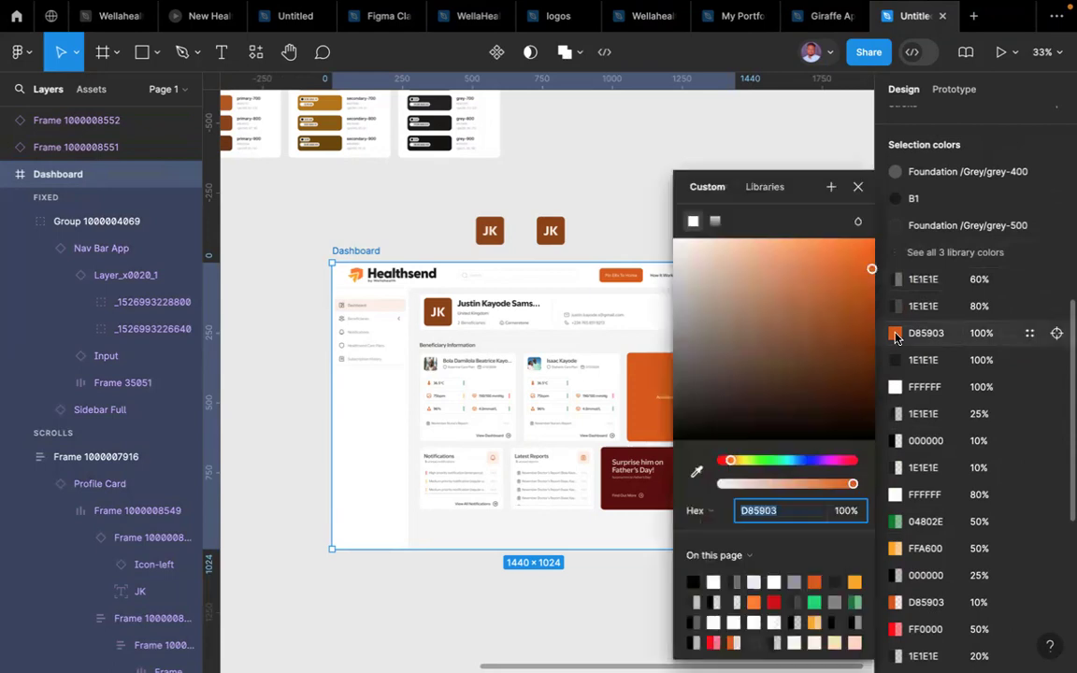
left_click(1031, 336)
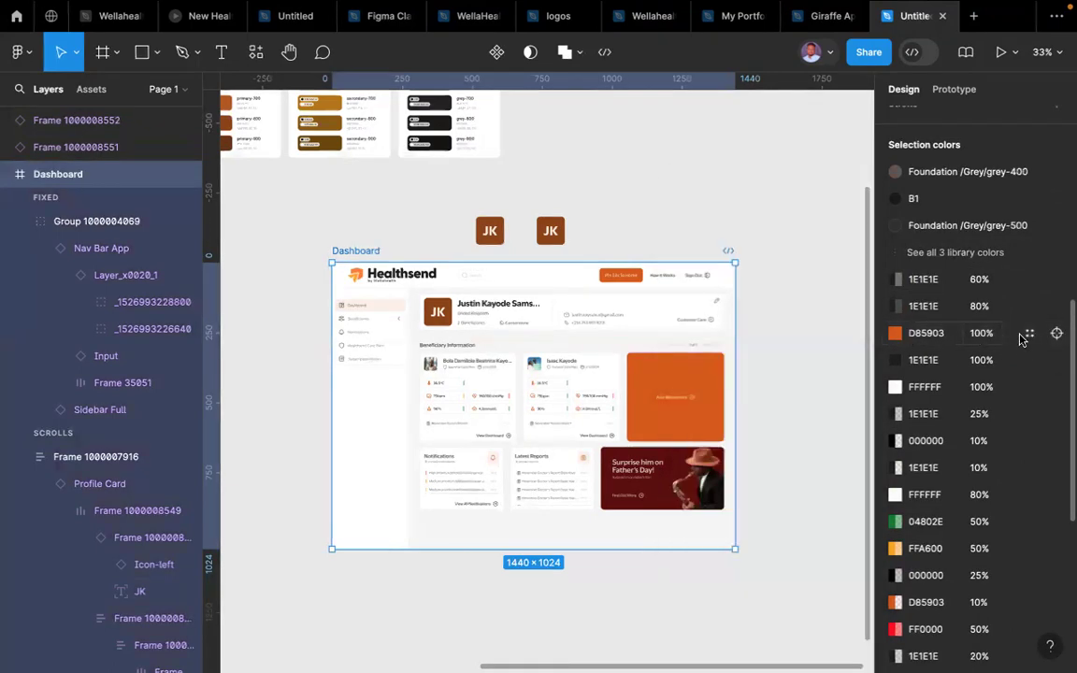
left_click(1030, 335)
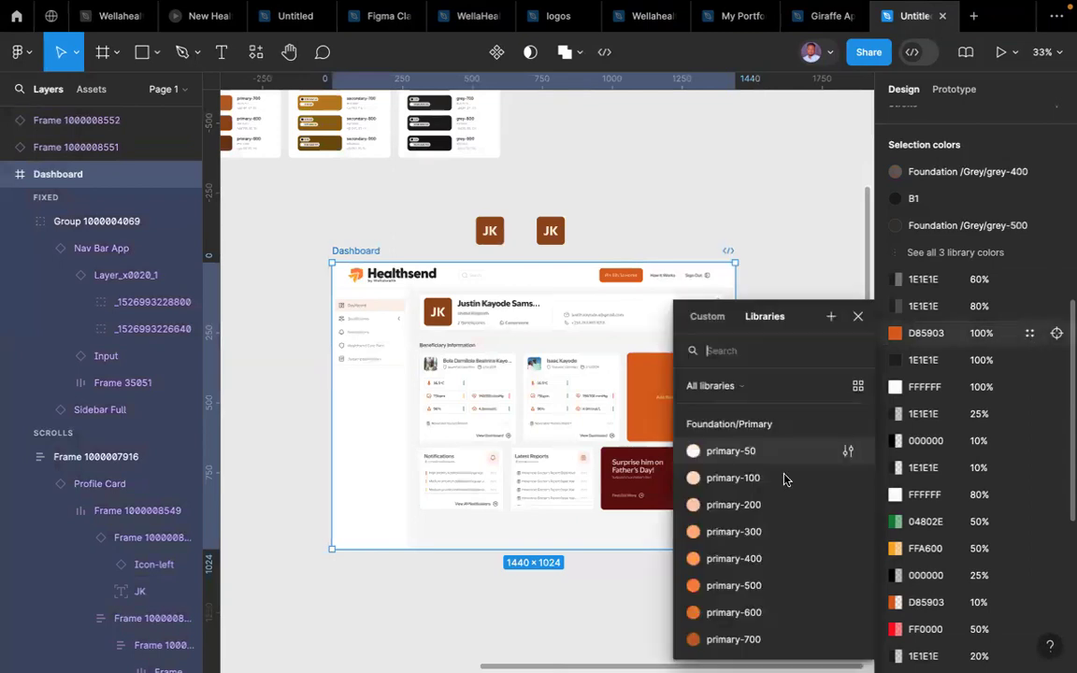
scroll(748, 552, "down", 1)
left_click(730, 565)
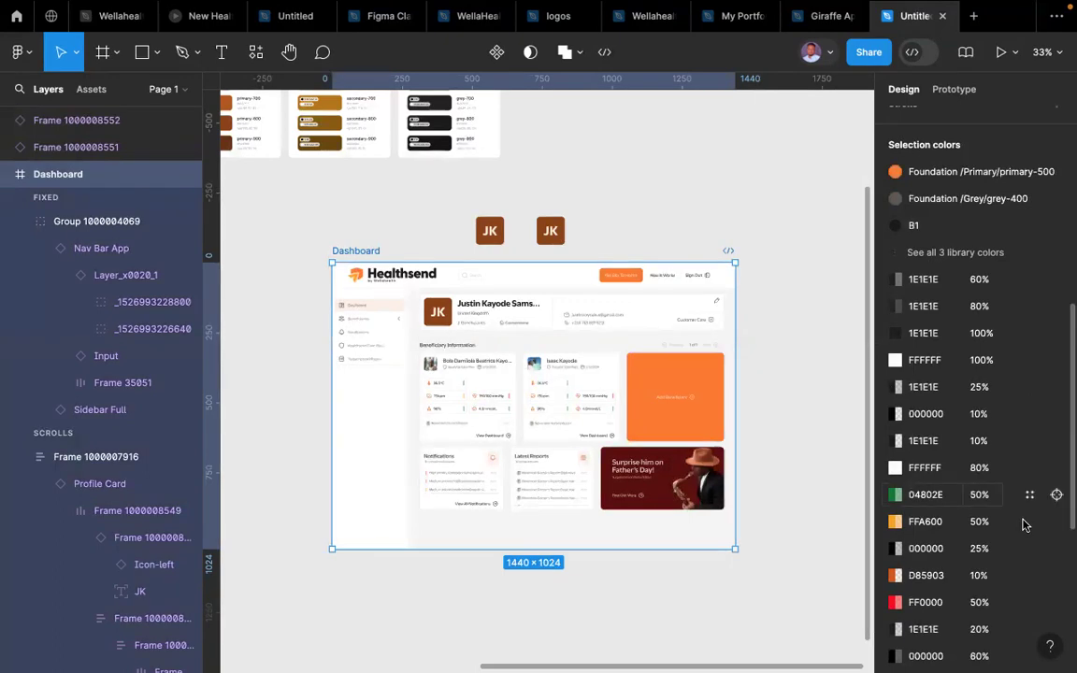
- Replace the FFA600 100% color in the Dashboard with an orange-yellow color style from the Foundation/Secondary group
scroll(1025, 525, "down", 5)
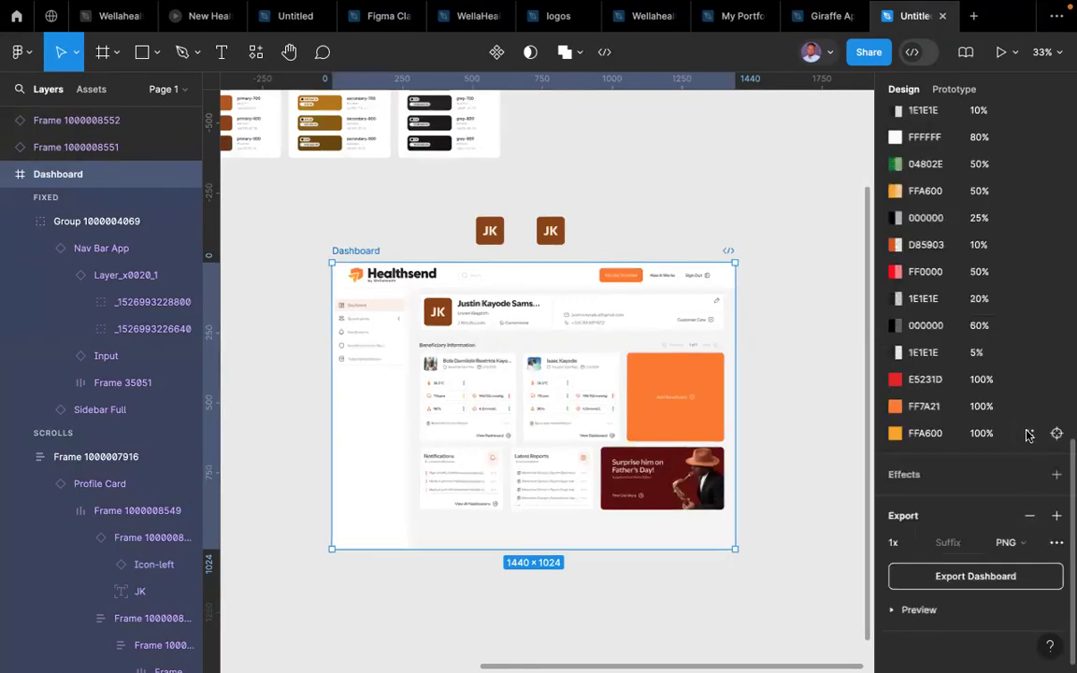
left_click(1028, 435)
scroll(759, 553, "down", 10)
scroll(757, 556, "up", 4)
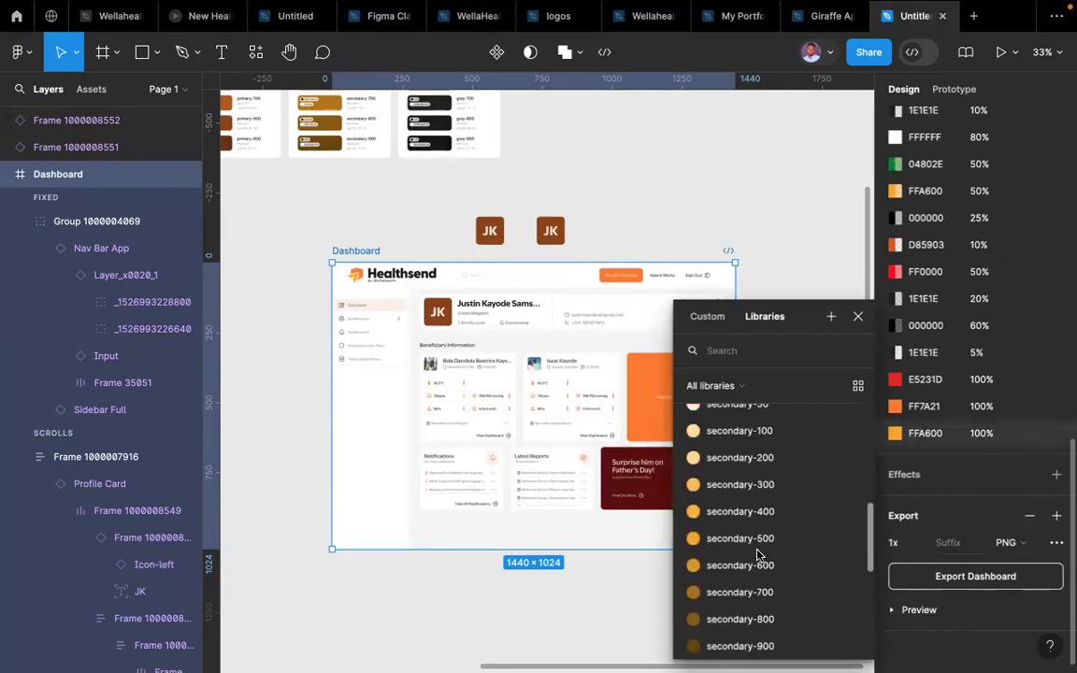
scroll(759, 548, "down", 1)
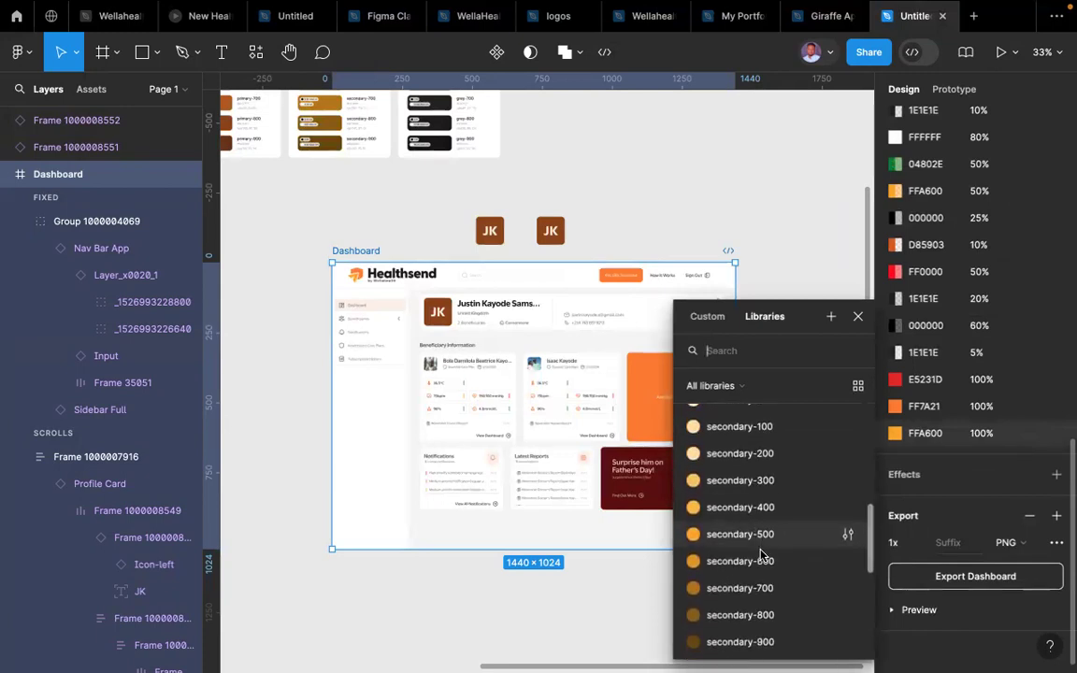
left_click(764, 514)
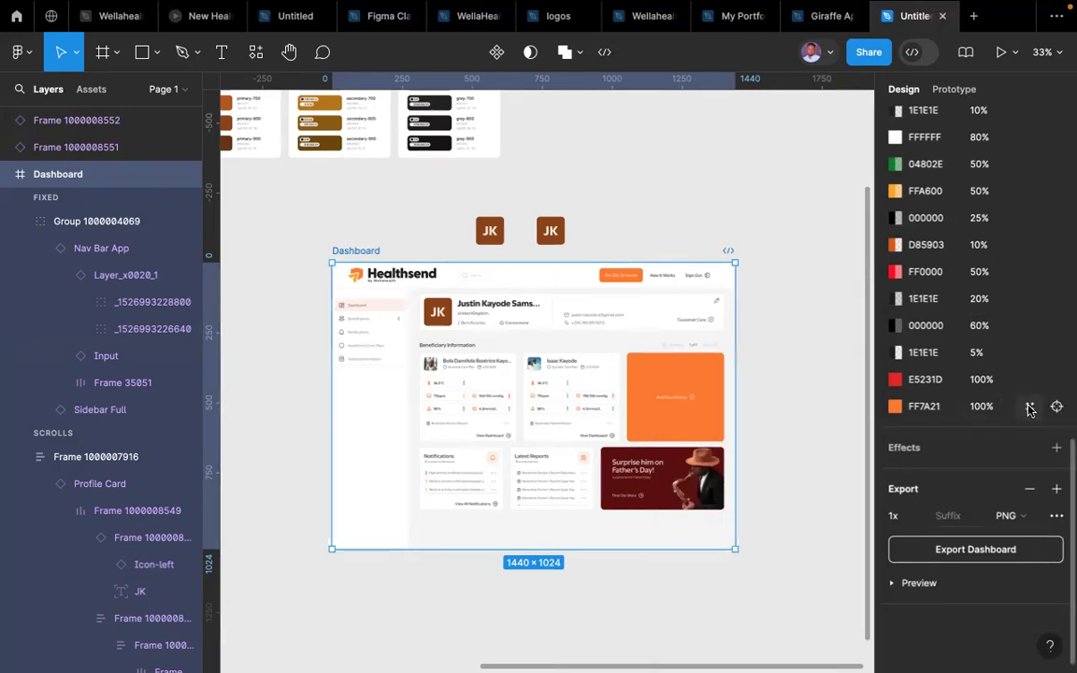
- Replace the FF7A21 100% color in the Dashboard with the primary-500 color style
left_click(1030, 408)
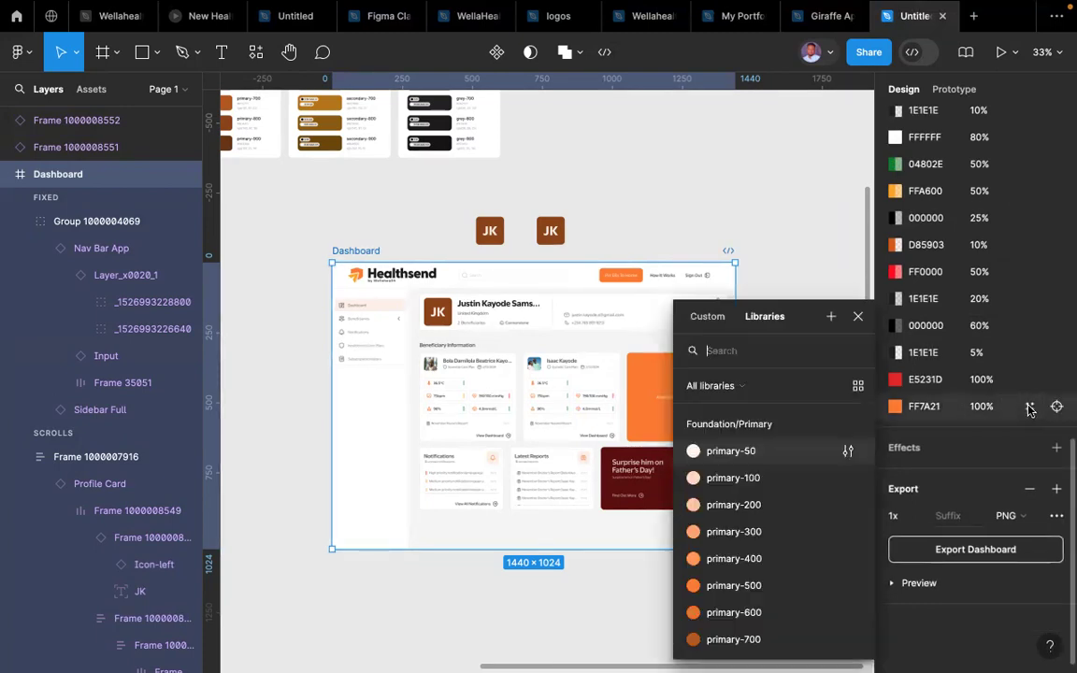
scroll(745, 551, "down", 1)
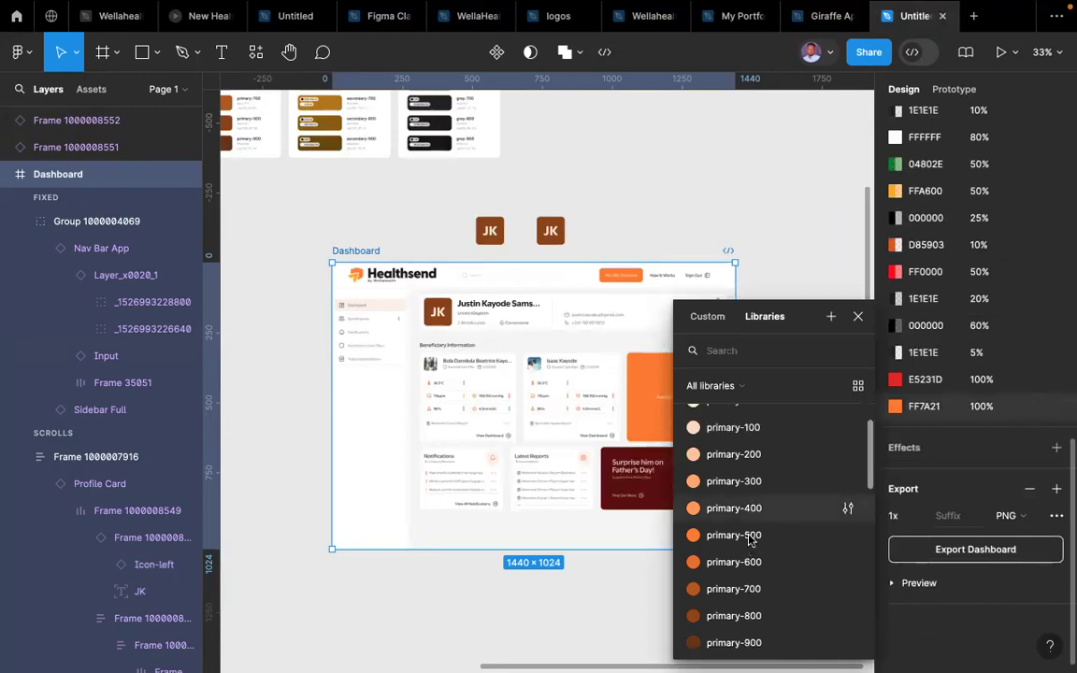
scroll(750, 540, "up", 1)
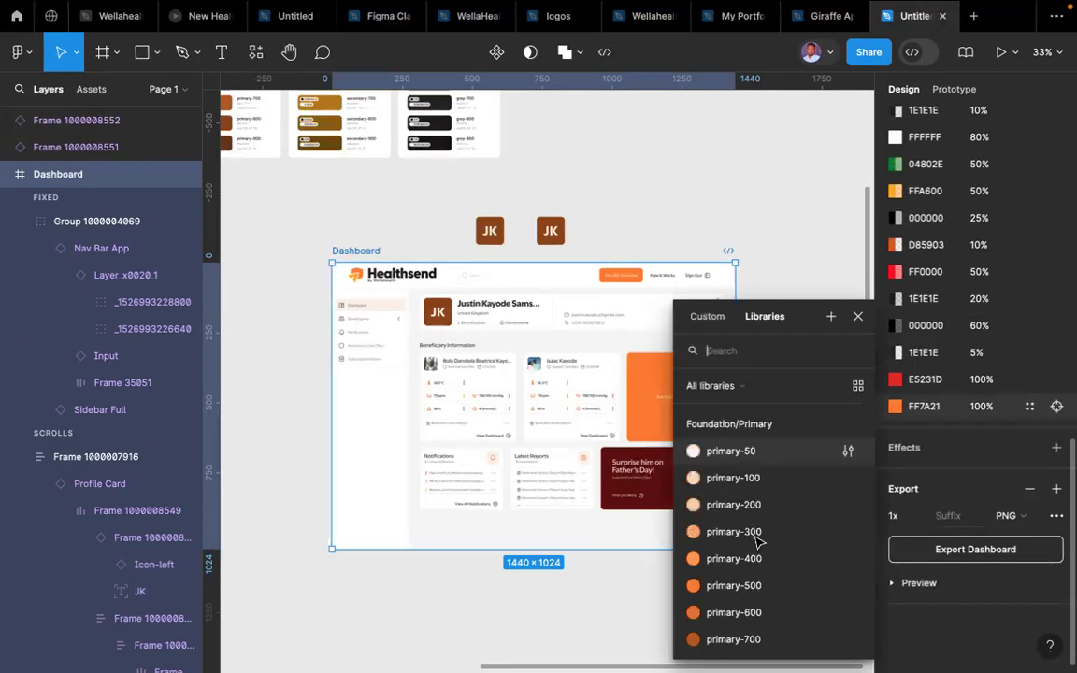
left_click(749, 585)
- Look through the library color styles for the Dashboard's E5231D color and review the frame's selection colors
left_click(1028, 382)
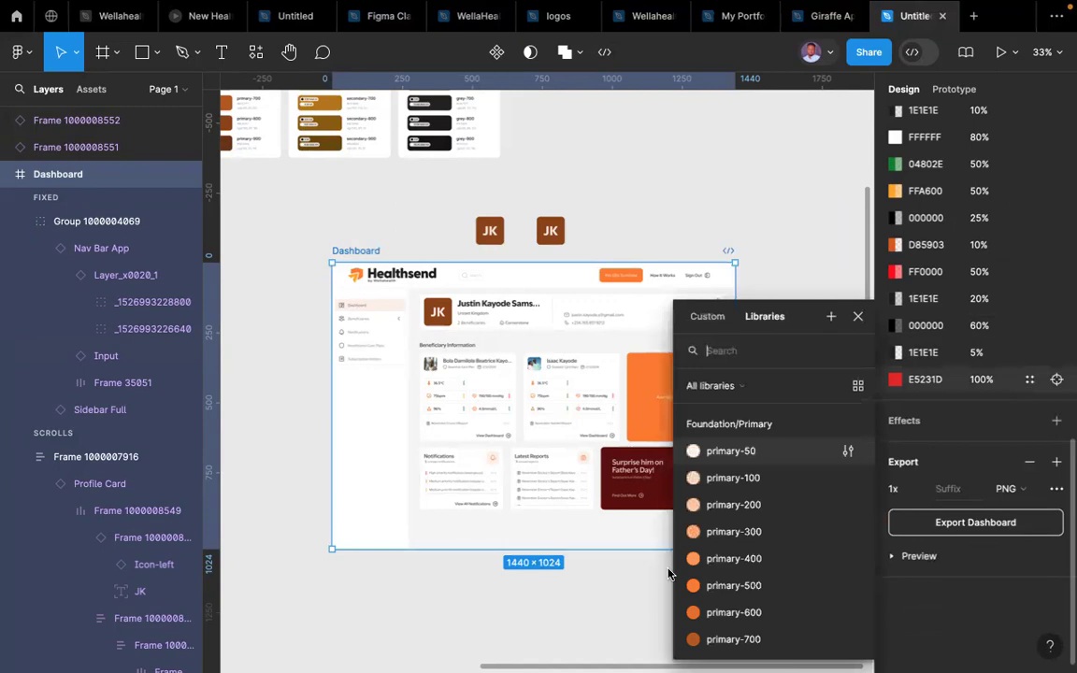
scroll(709, 580, "down", 10)
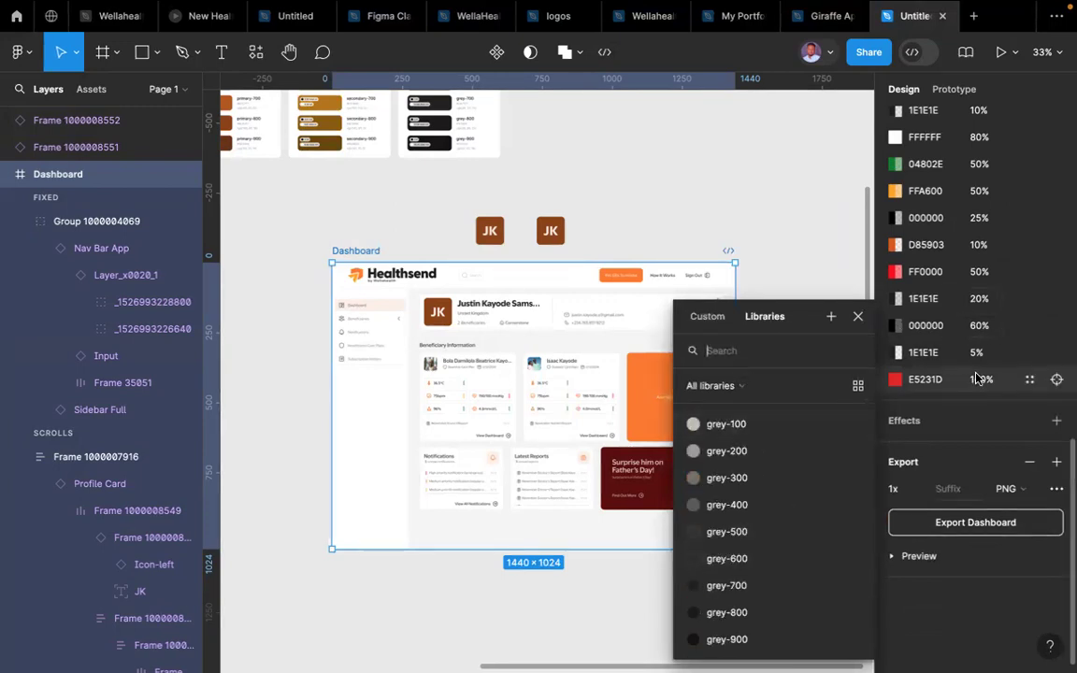
scroll(977, 371, "up", 5)
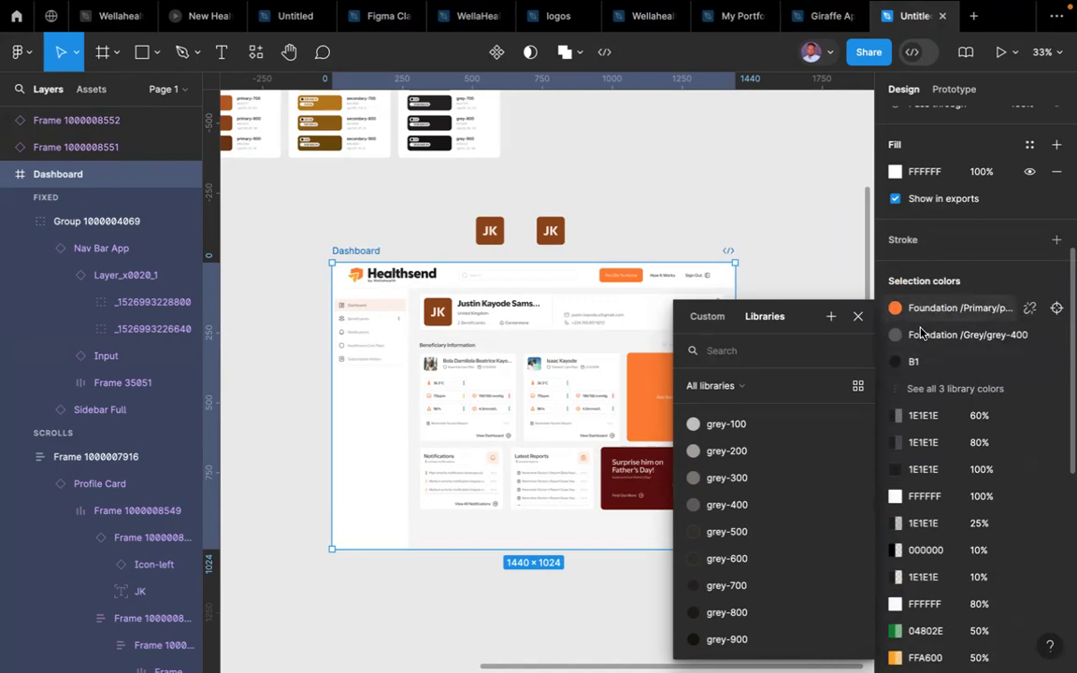
left_click(799, 237)
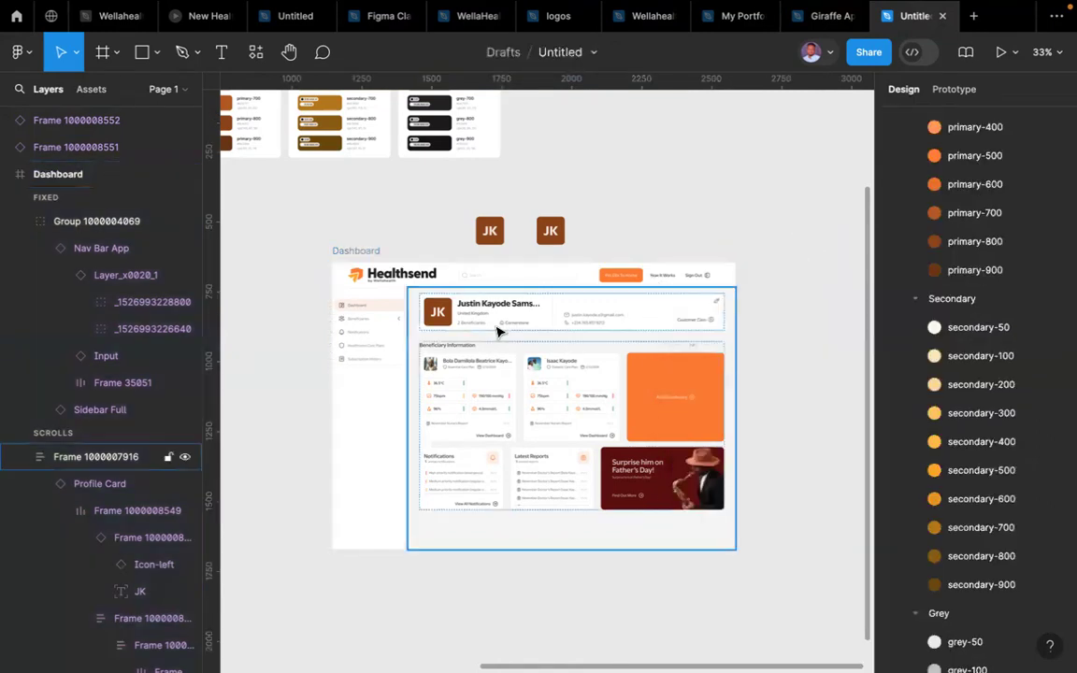
left_click(360, 251)
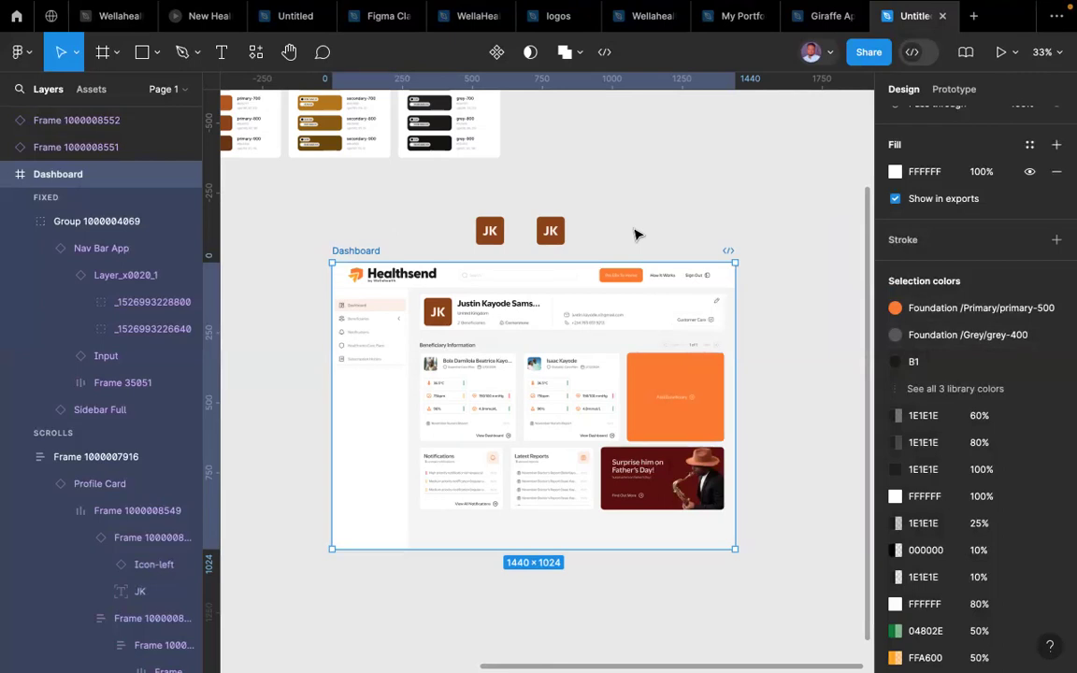
- Delete the two initials avatar copies above the Dashboard
left_click(468, 210)
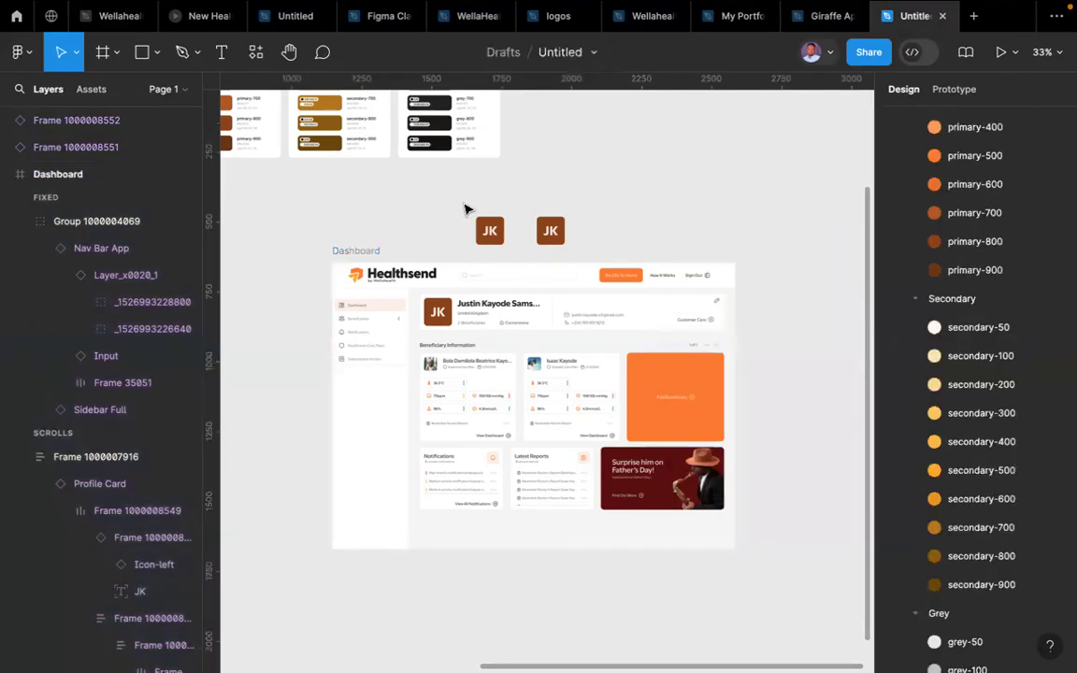
left_click_drag(462, 203, 578, 239)
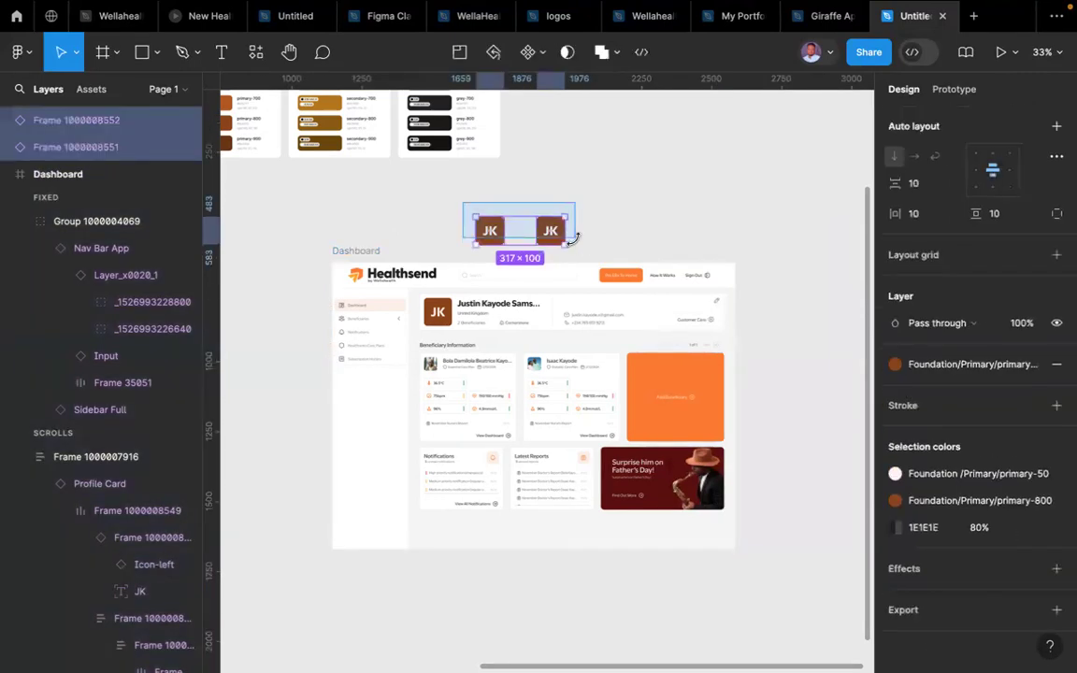
key("Delete")
- Delete the whole Dashboard frame from the canvas
scroll(578, 240, "down", 1)
scroll(578, 245, "down", 5)
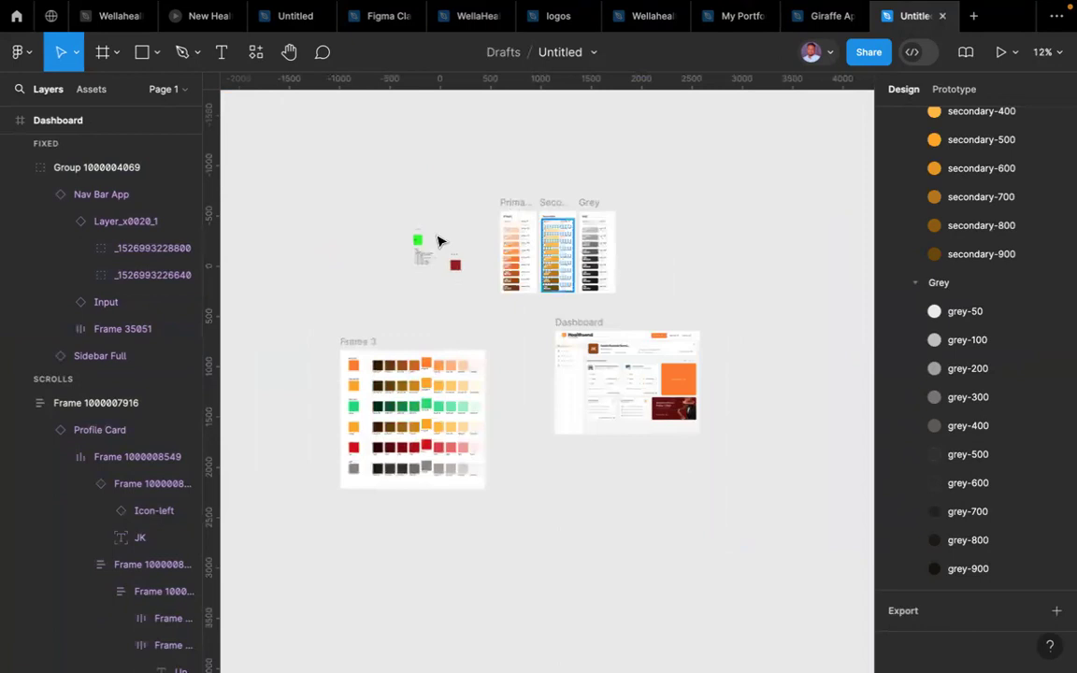
scroll(439, 241, "up", 5)
scroll(440, 241, "down", 5)
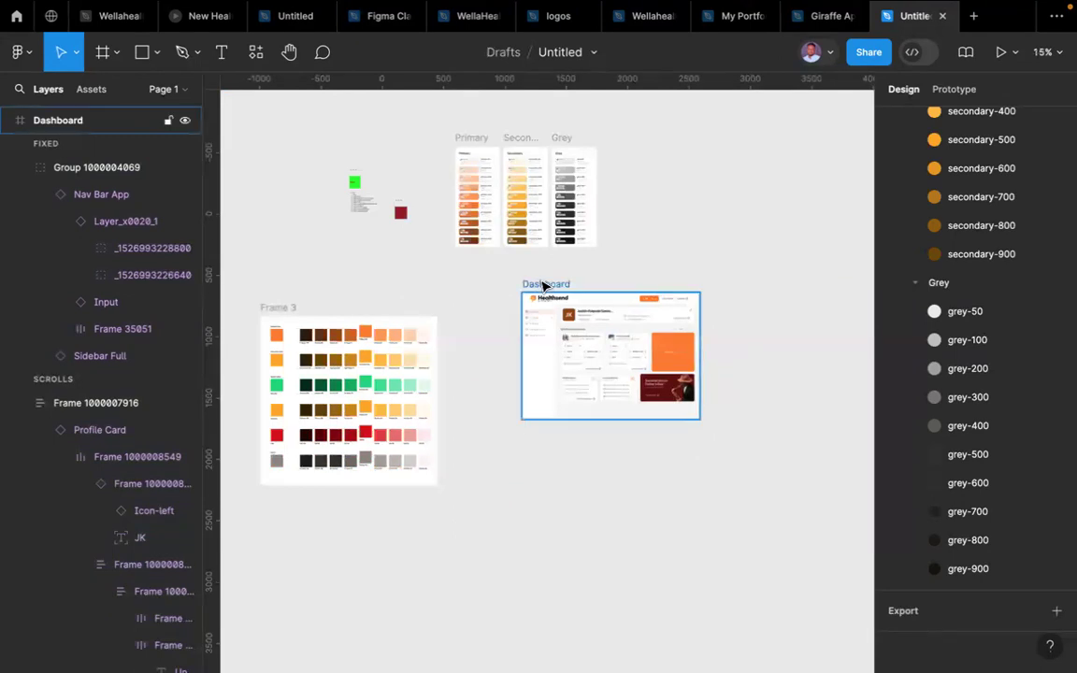
left_click(543, 285)
key("Delete")
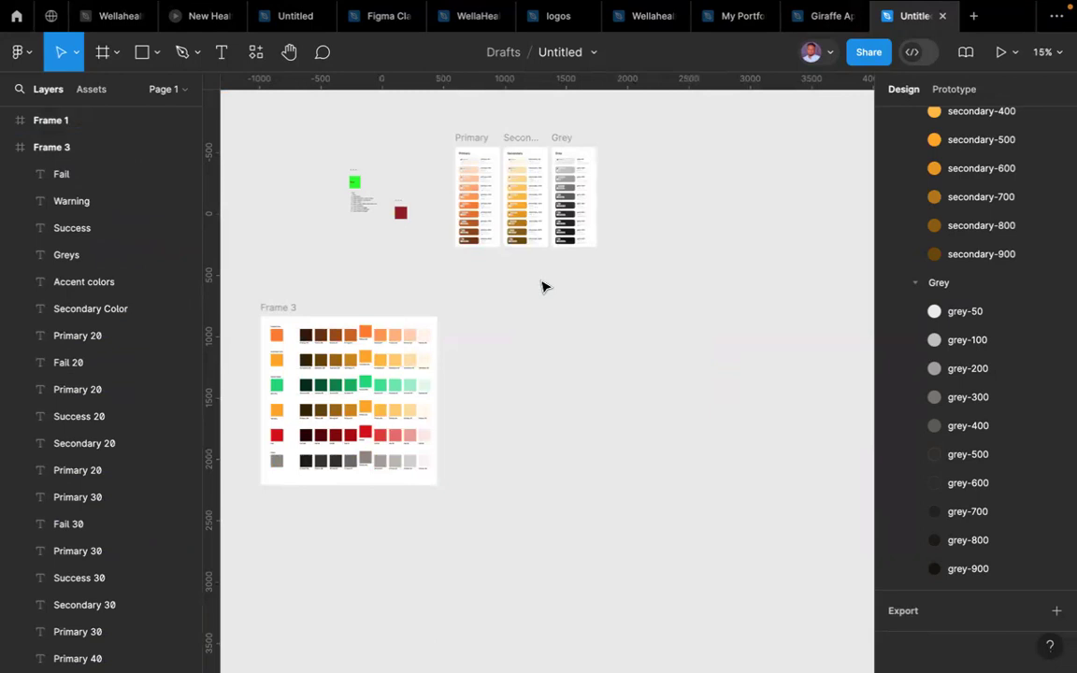
mouse_move(397, 665)
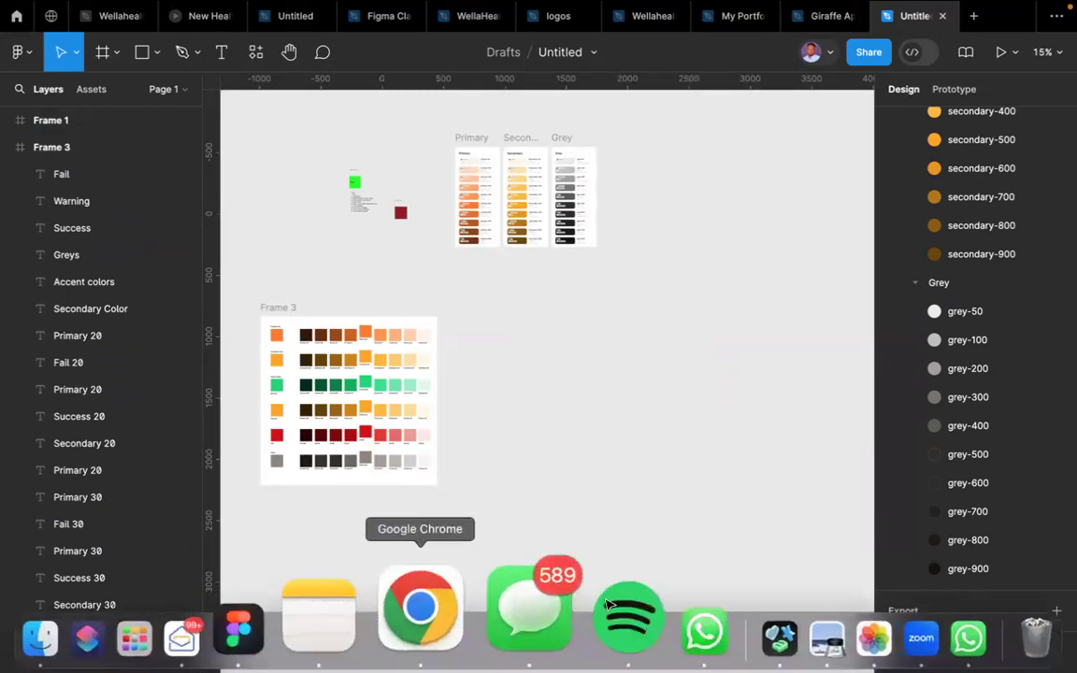